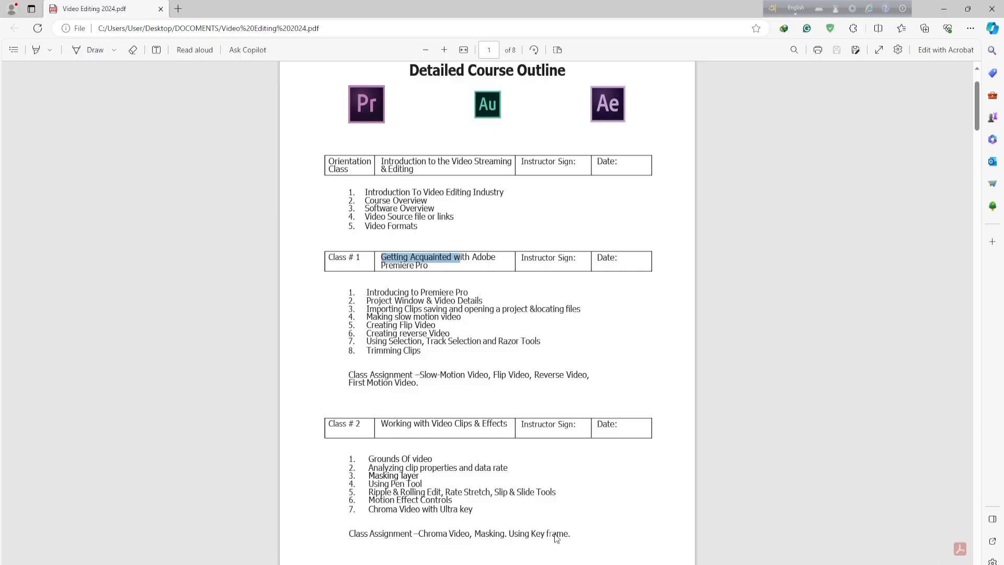
- Launch Adobe Premiere Pro 2022 from the installed programs and bring its window to the front
click(785, 354)
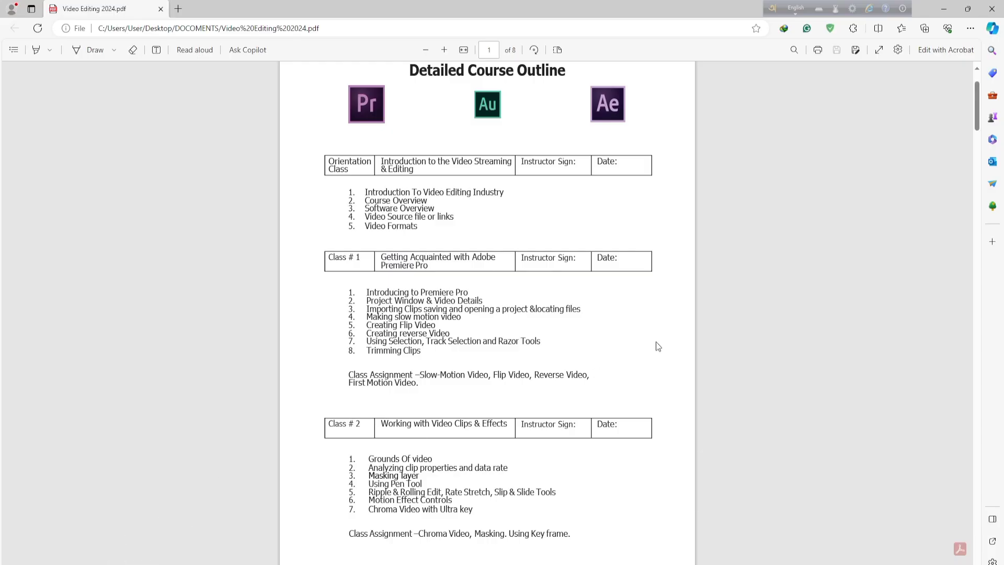
click(759, 259)
click(12, 563)
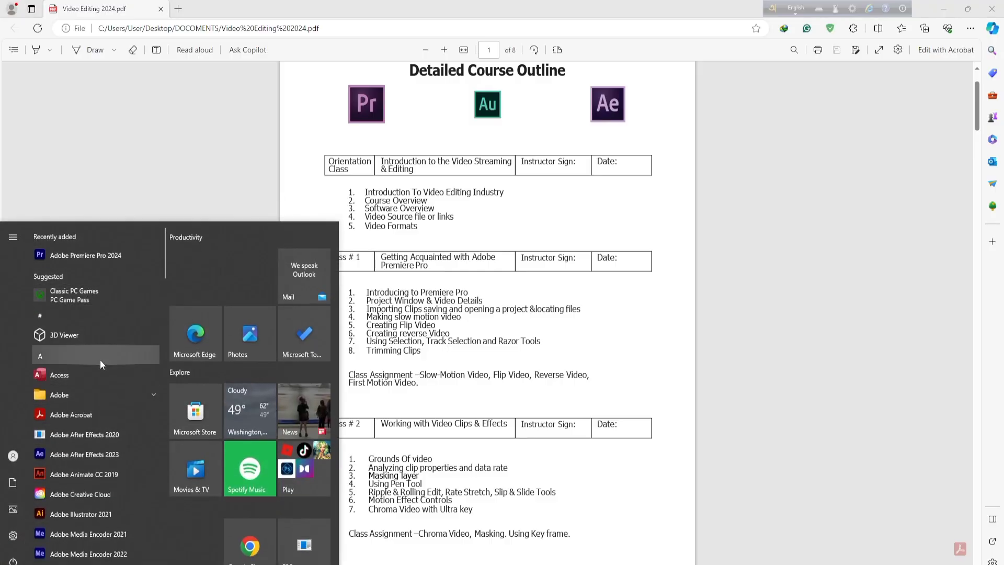
scroll(100, 365, down, 2)
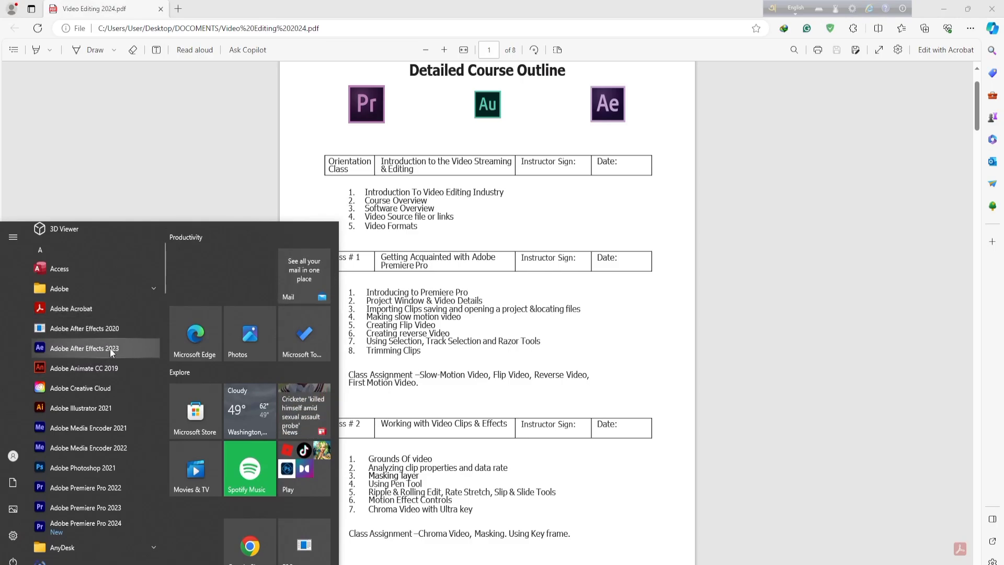
scroll(112, 345, up, 2)
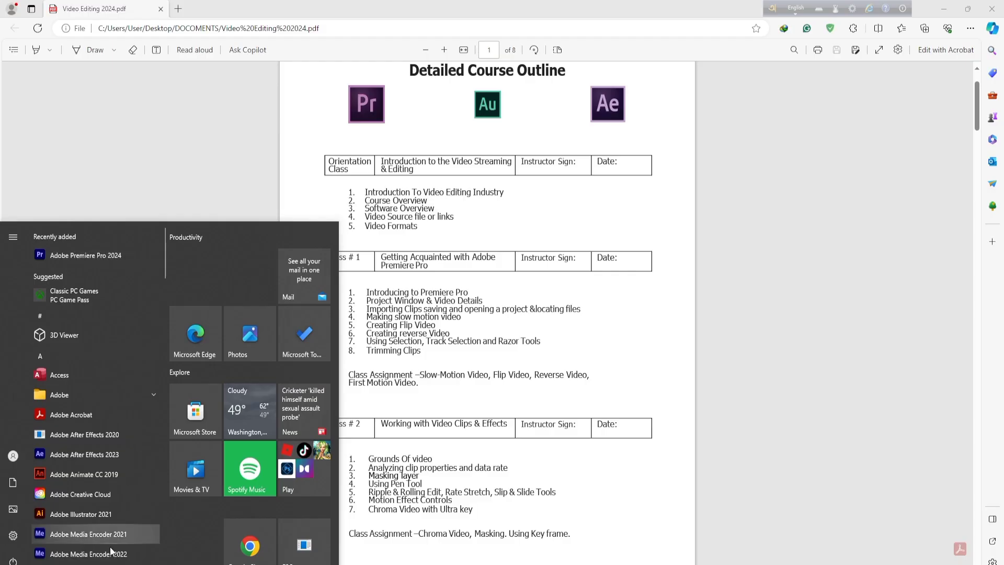
scroll(121, 441, down, 2)
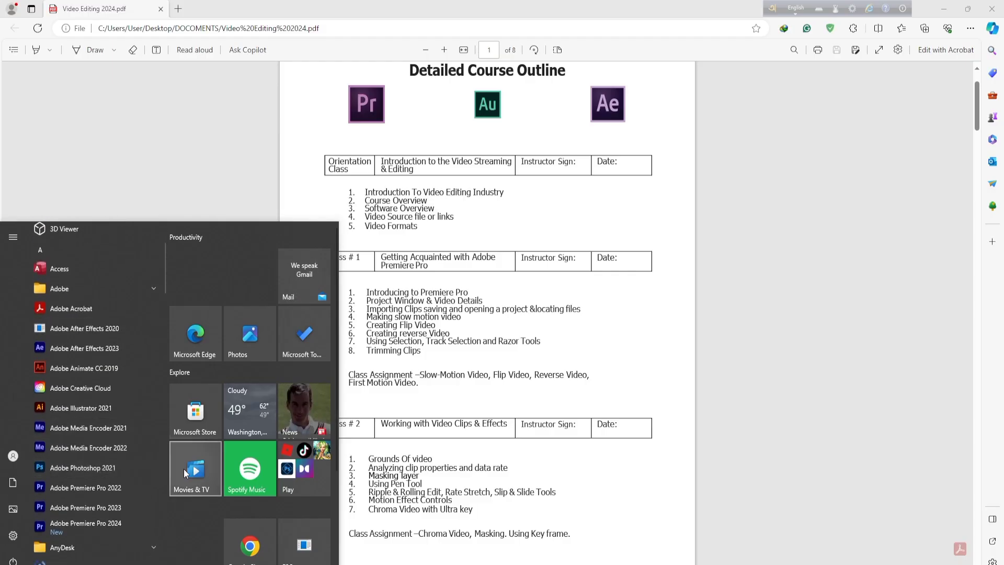
click(115, 488)
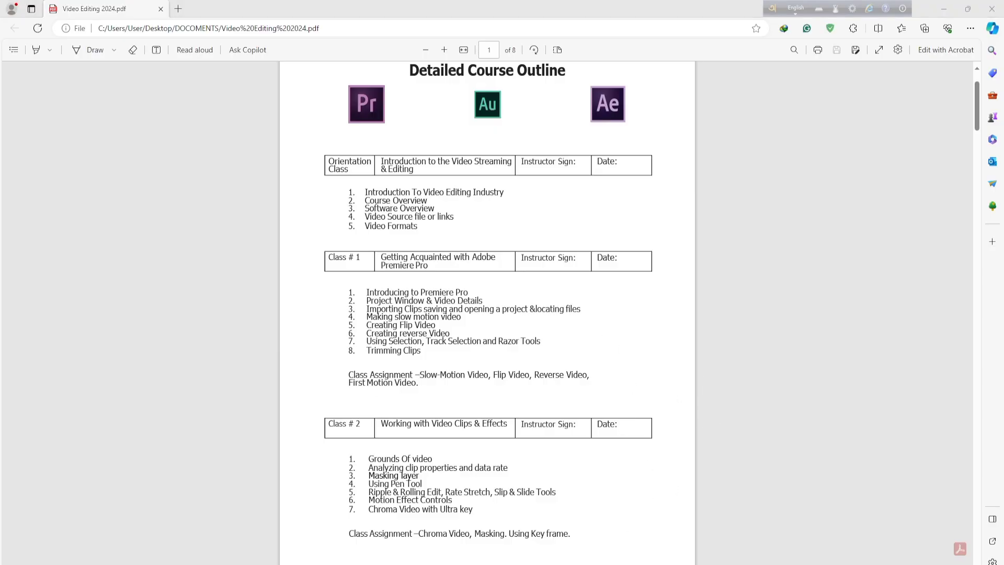
mouse_move(420, 563)
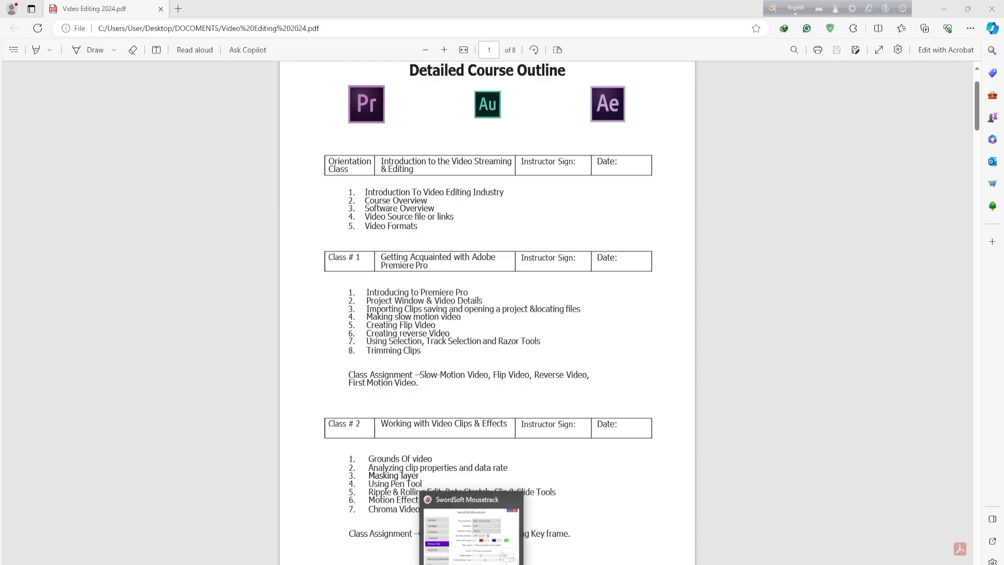
click(744, 395)
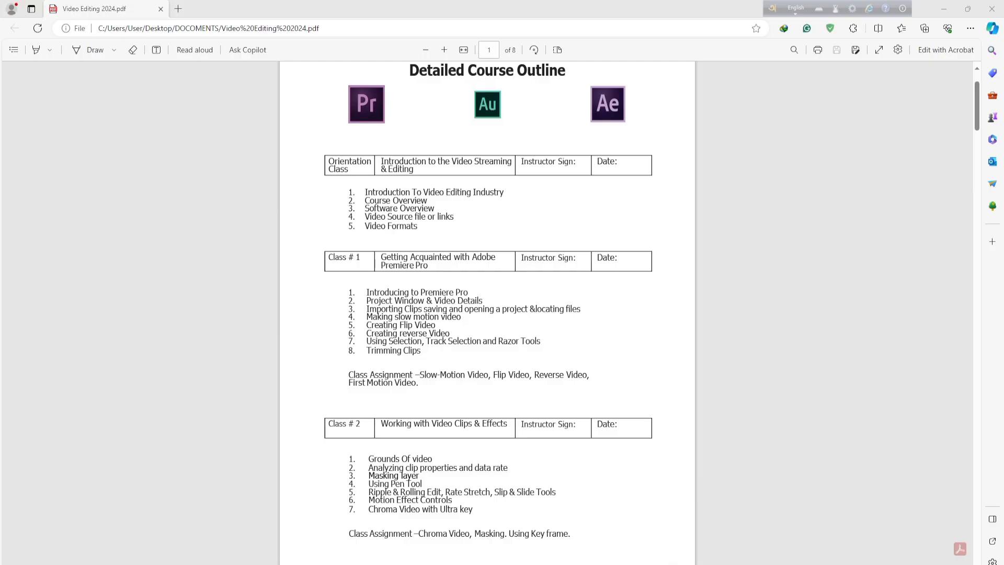
mouse_move(600, 564)
click(599, 534)
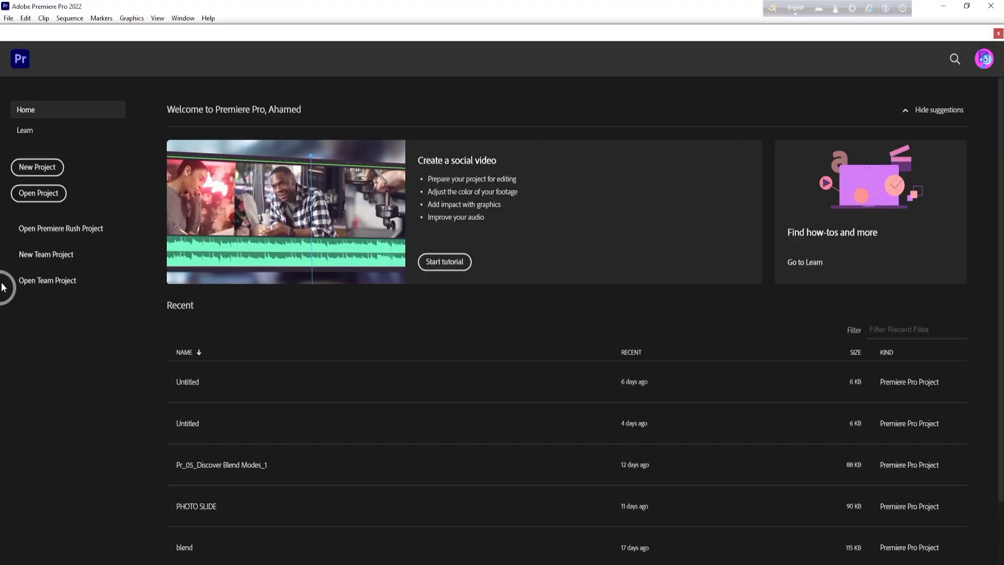
click(49, 195)
scroll(162, 351, down, 1)
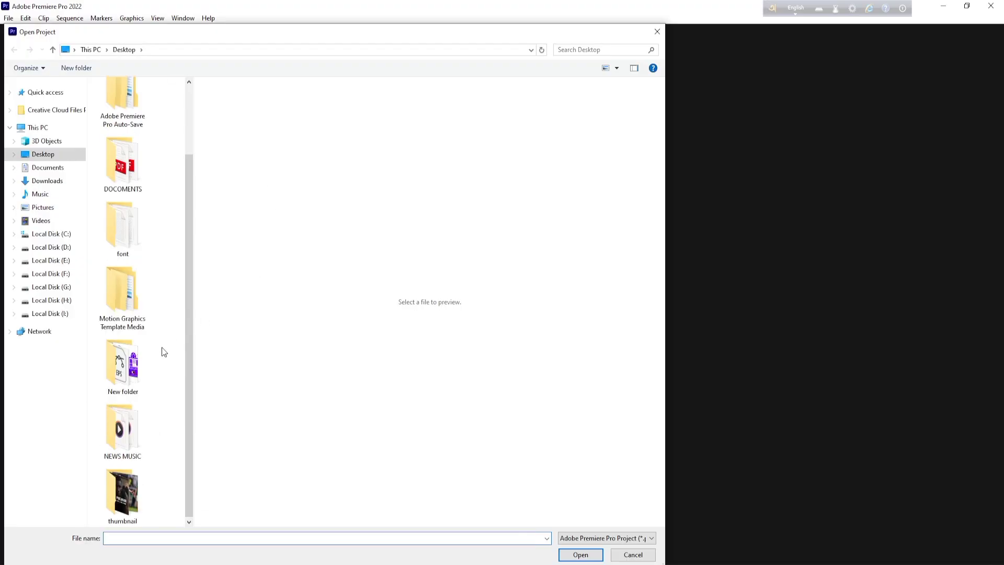
scroll(146, 361, up, 2)
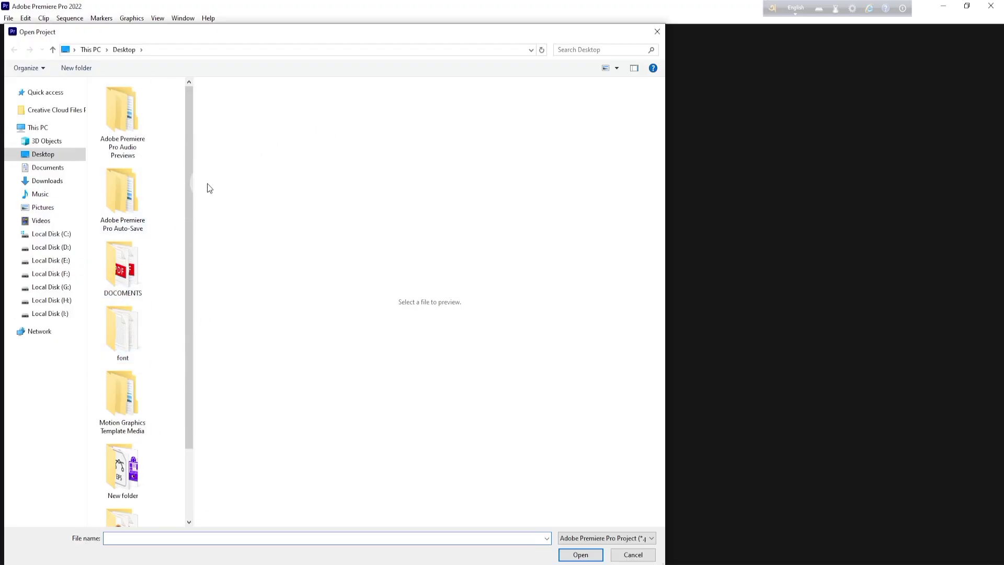
click(657, 32)
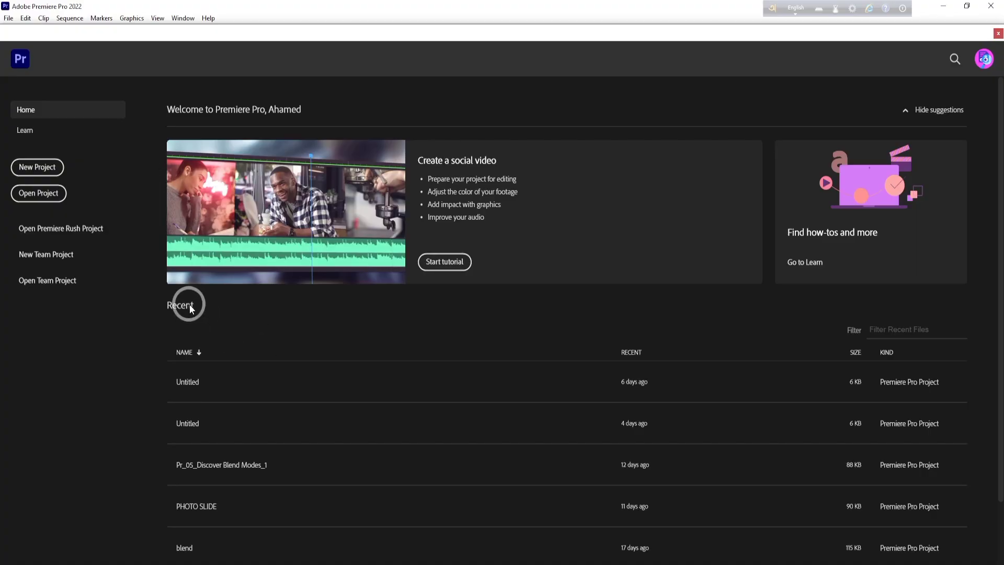
scroll(304, 500, down, 2)
scroll(269, 486, up, 2)
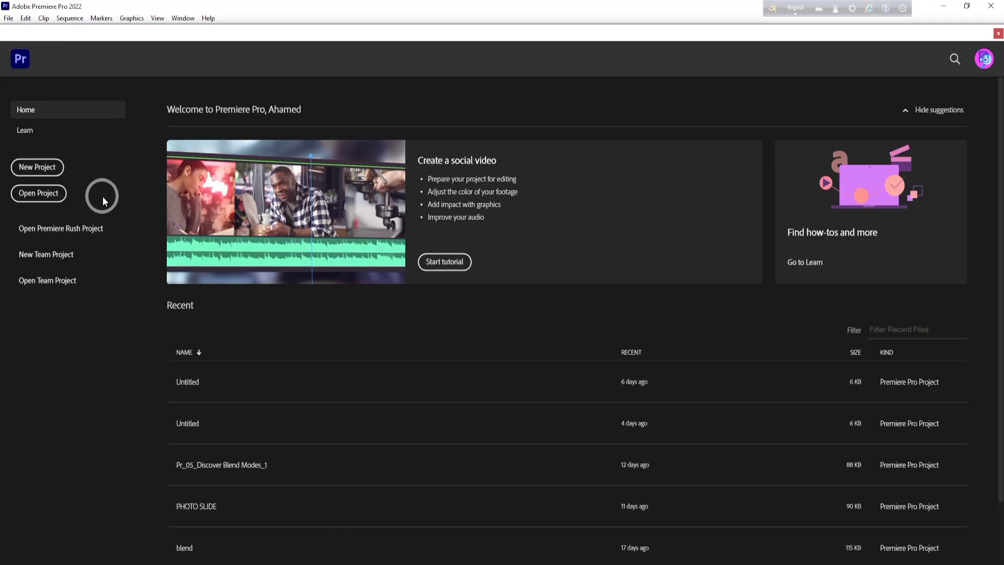
click(42, 169)
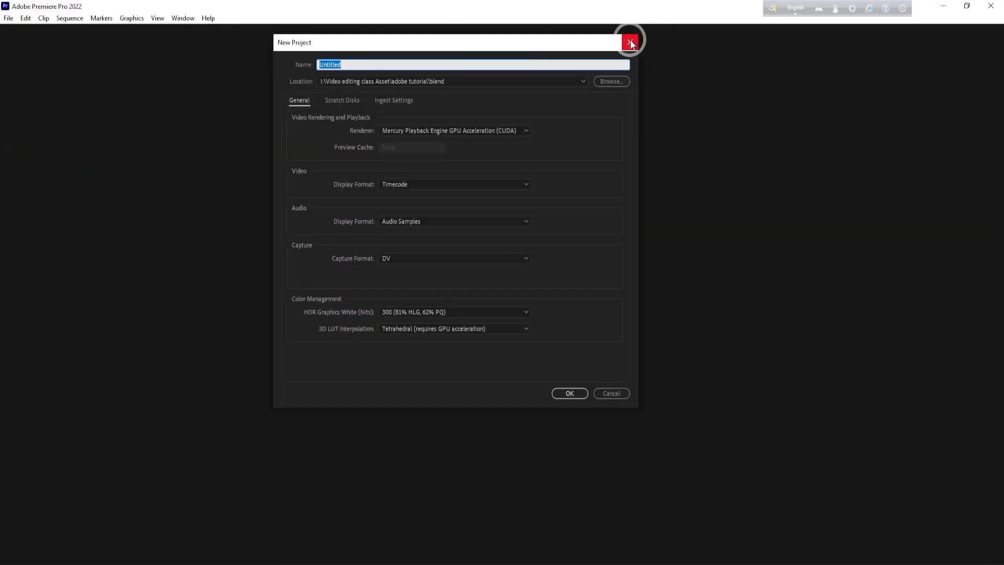
click(611, 392)
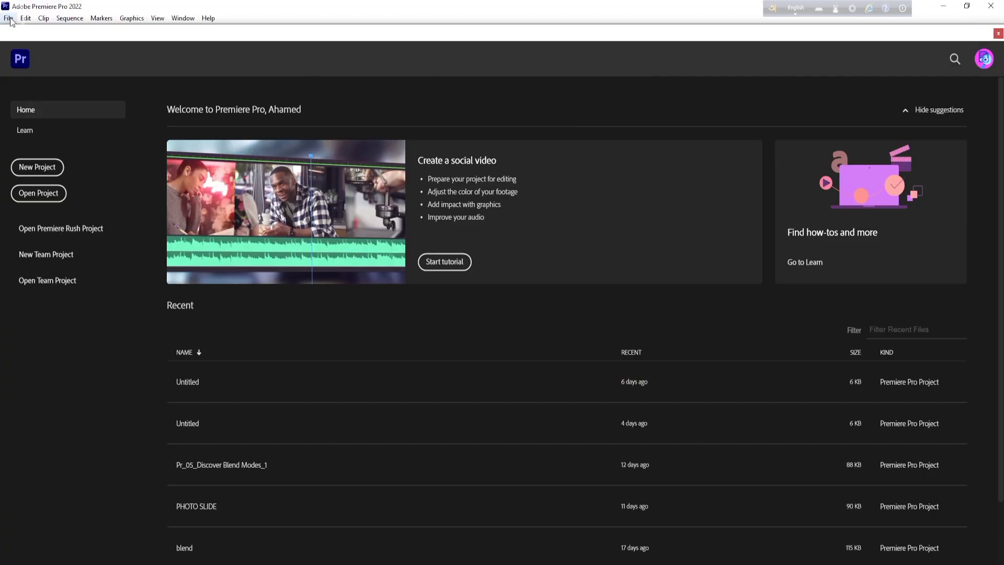
- Start a new project and name it PP 1ST CLASS
click(36, 168)
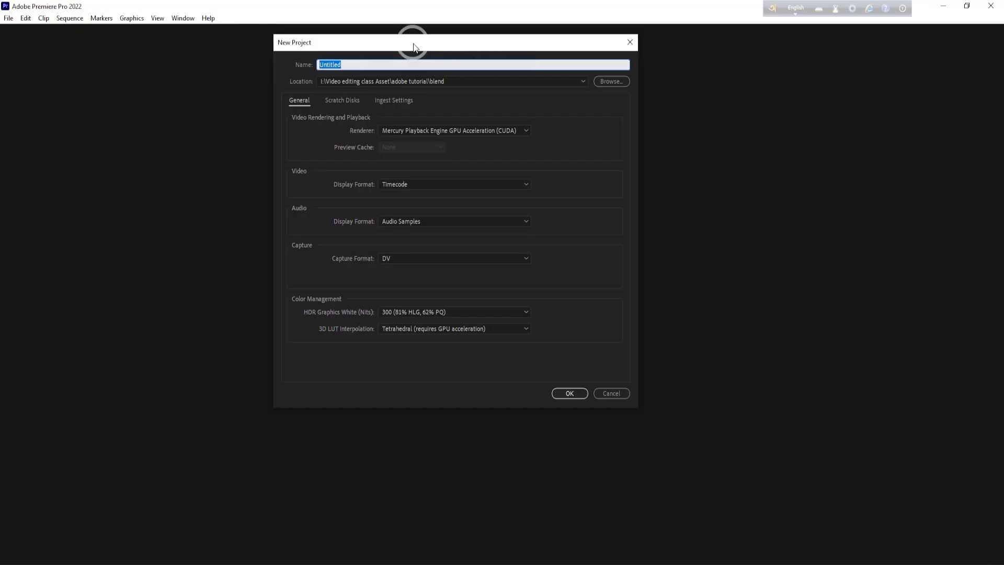
drag(415, 43, 407, 82)
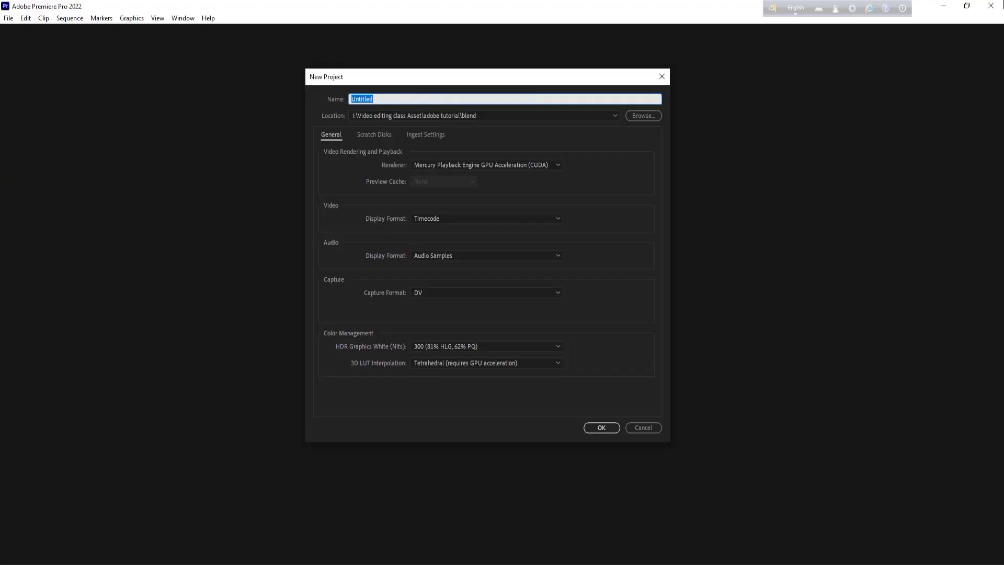
key(BackSpace)
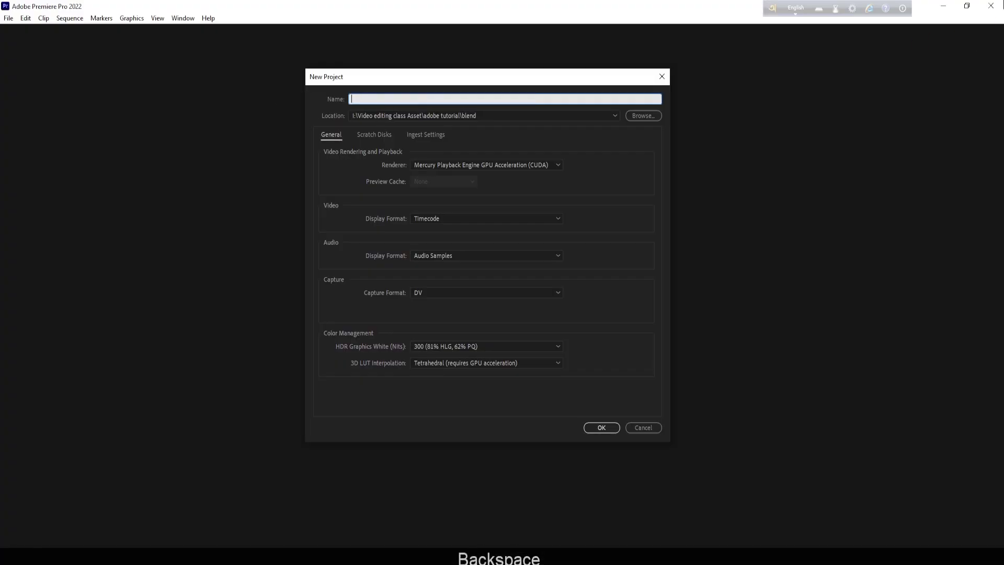
key(1)
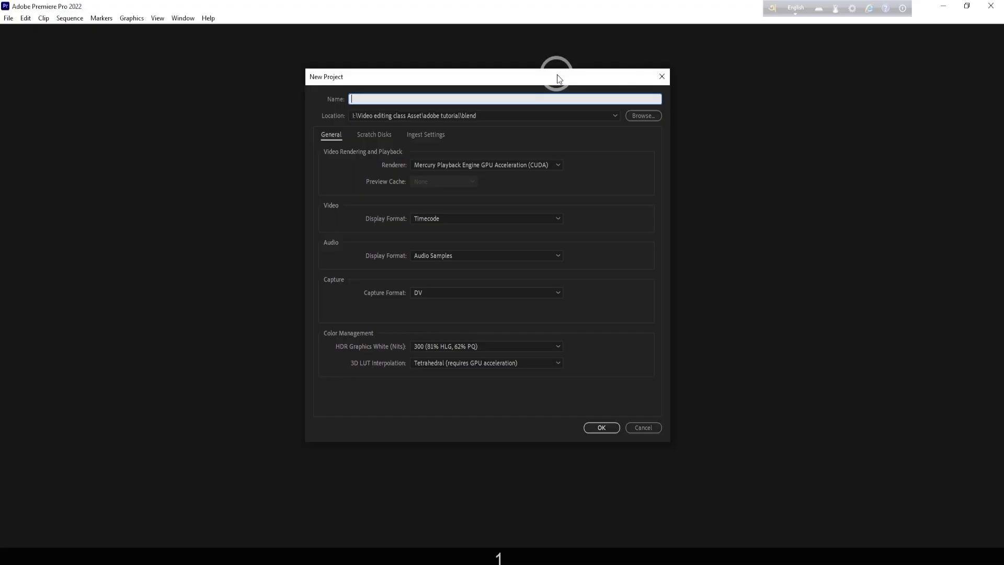
click(527, 97)
key(Caps_Lock)
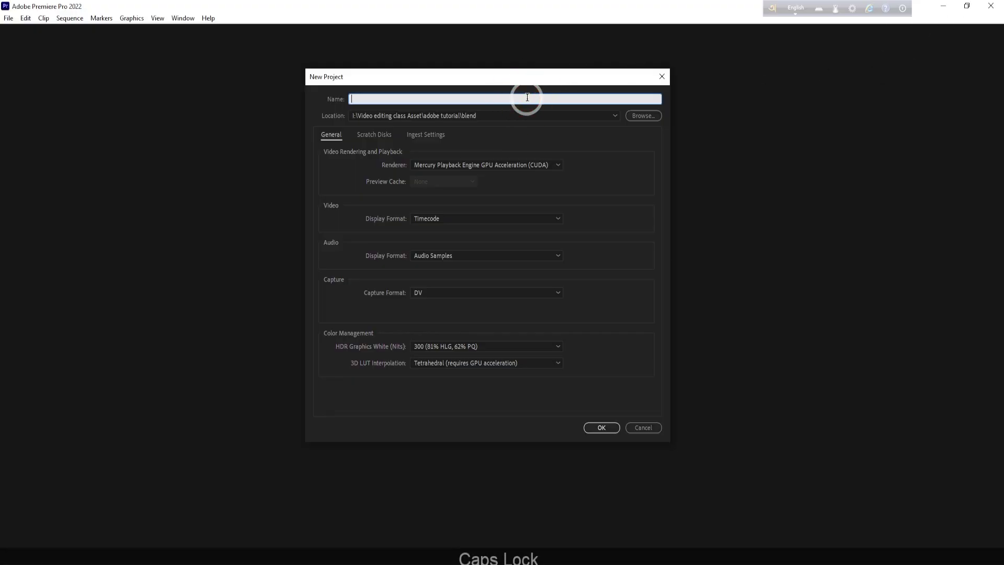
text(P)
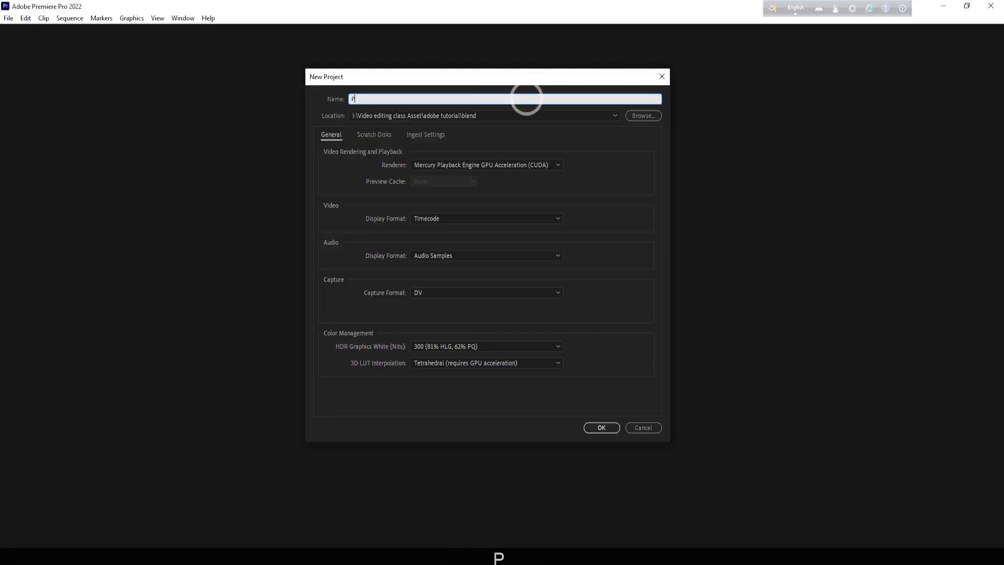
text(P 1S)
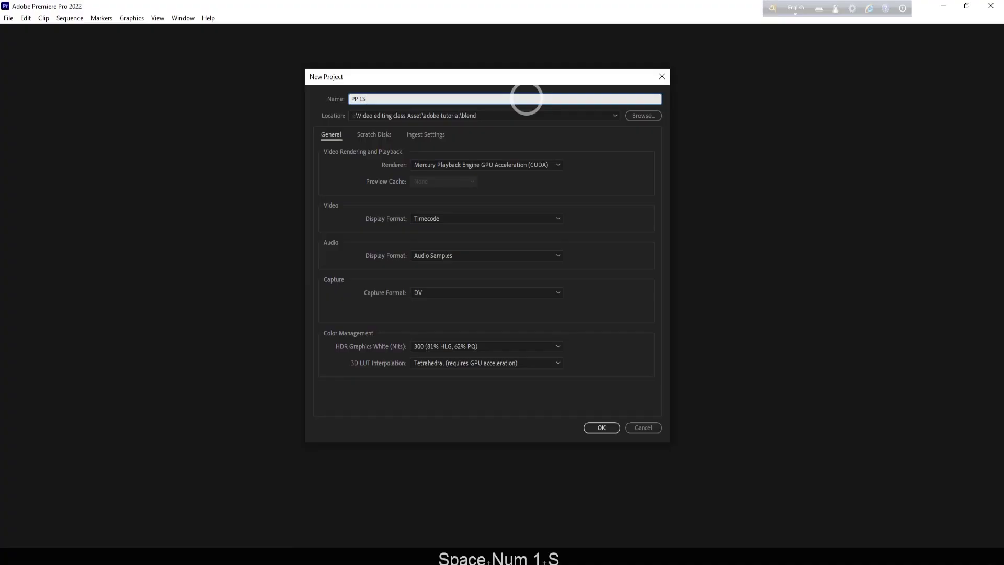
text(T X)
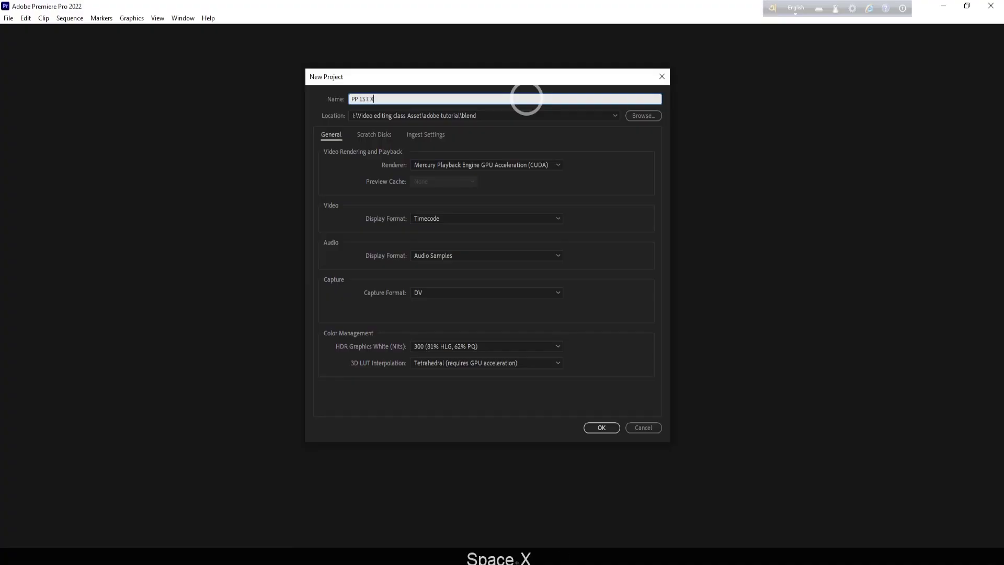
key(BackSpace)
text(Z)
key(BackSpace)
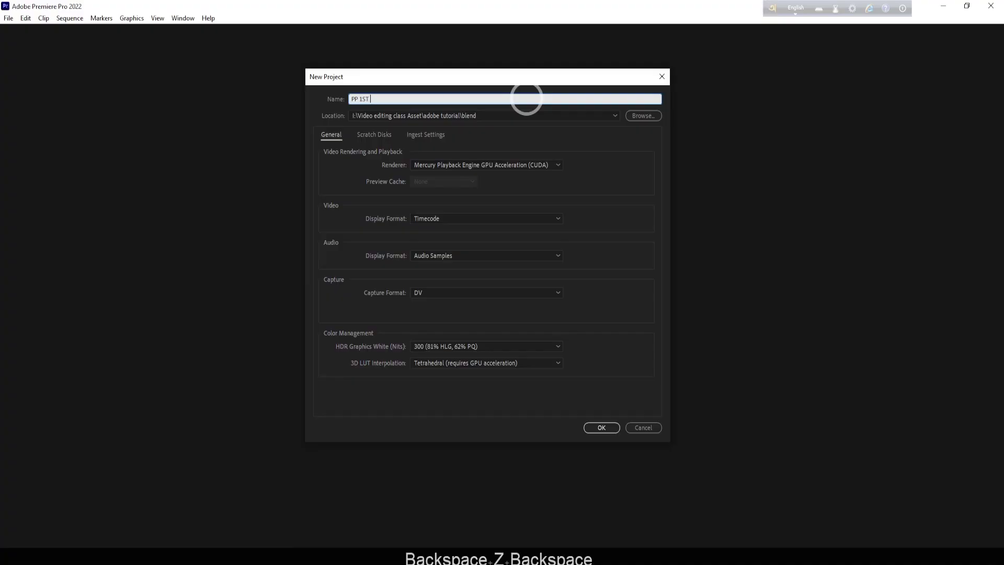
text(CLASS)
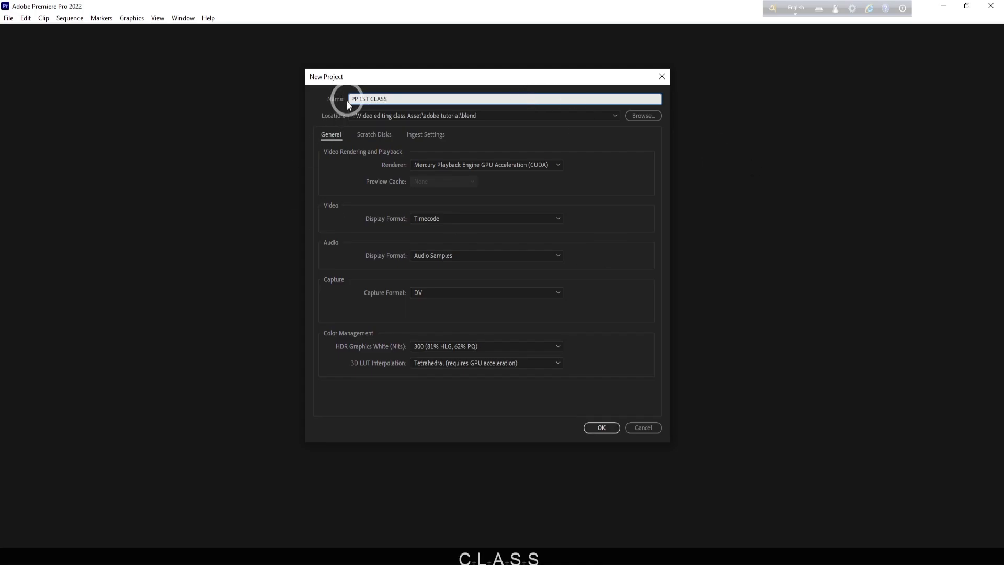
click(321, 116)
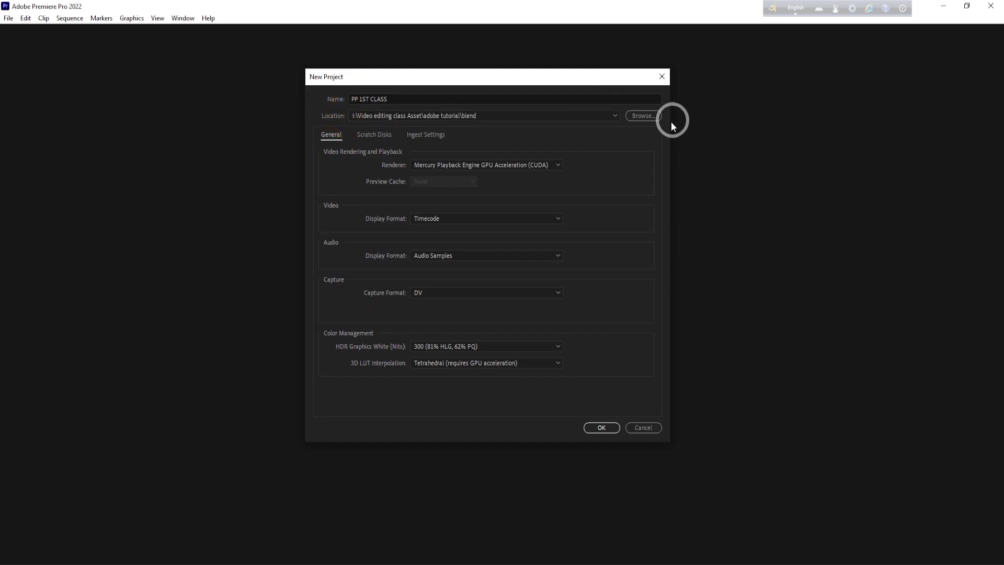
- Browse to the Desktop folder as the destination path for the new project
click(646, 115)
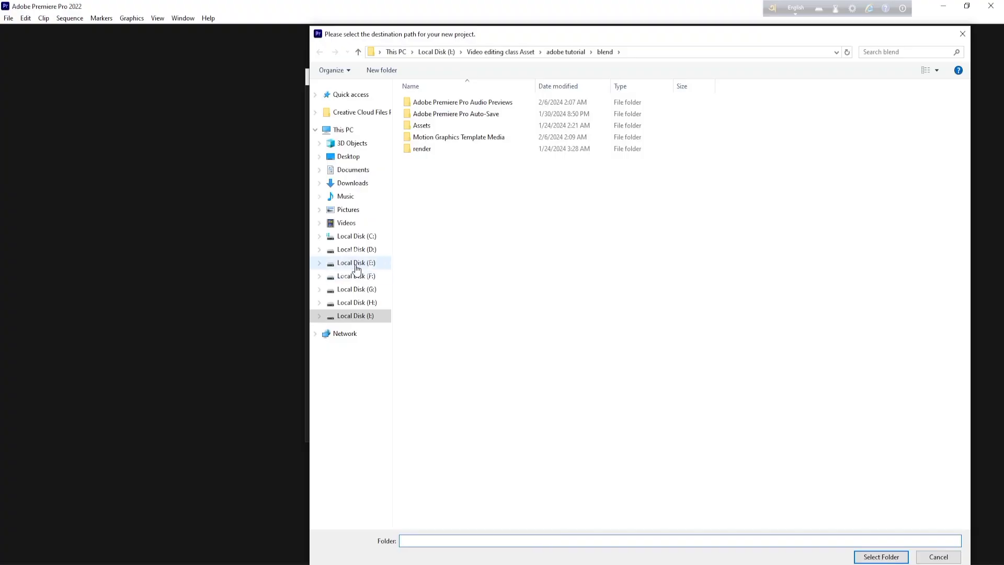
click(351, 130)
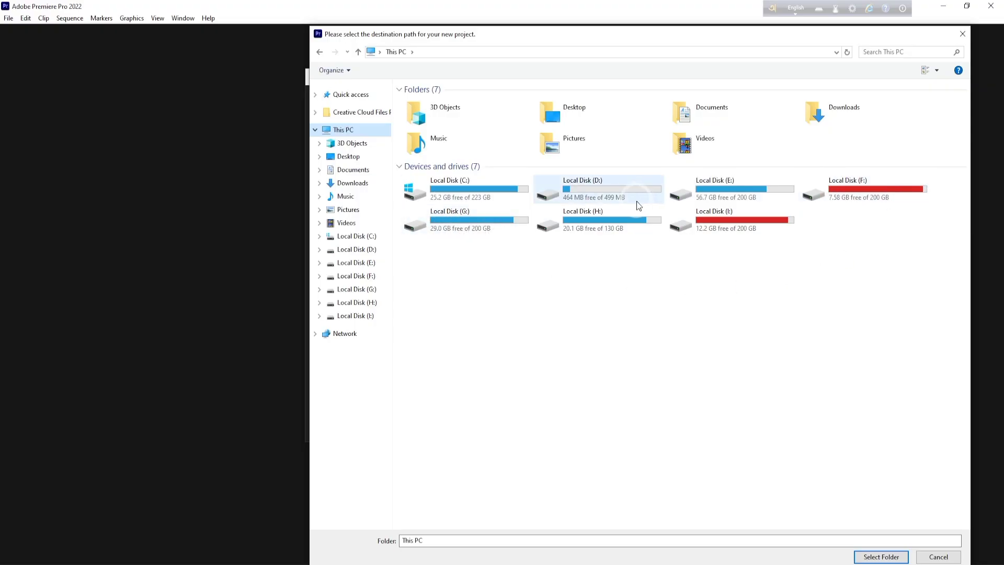
click(587, 108)
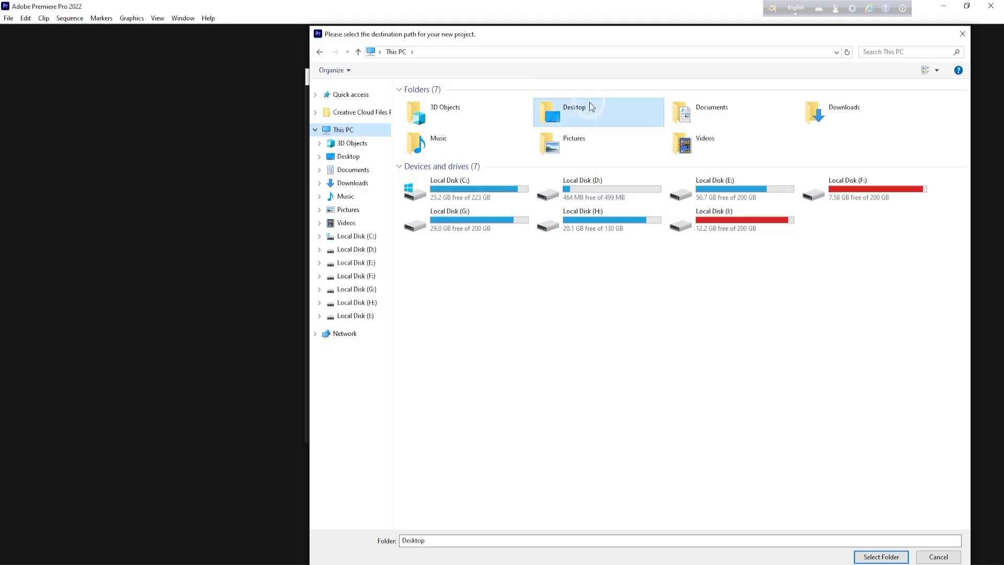
double_click(591, 115)
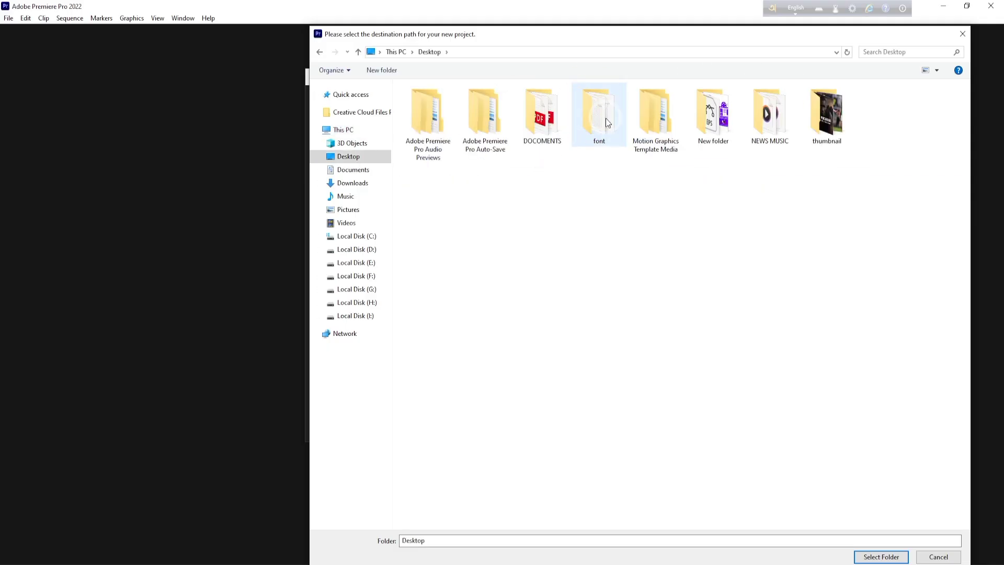
- Create a new folder on the Desktop and name it PP 1ST CLASS
right_click(586, 192)
mouse_move(607, 298)
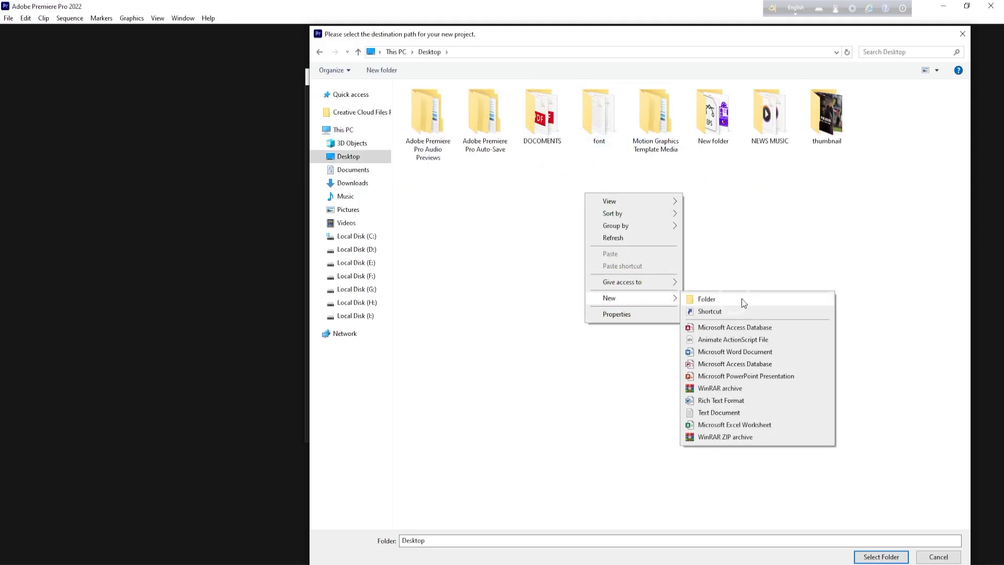
click(755, 304)
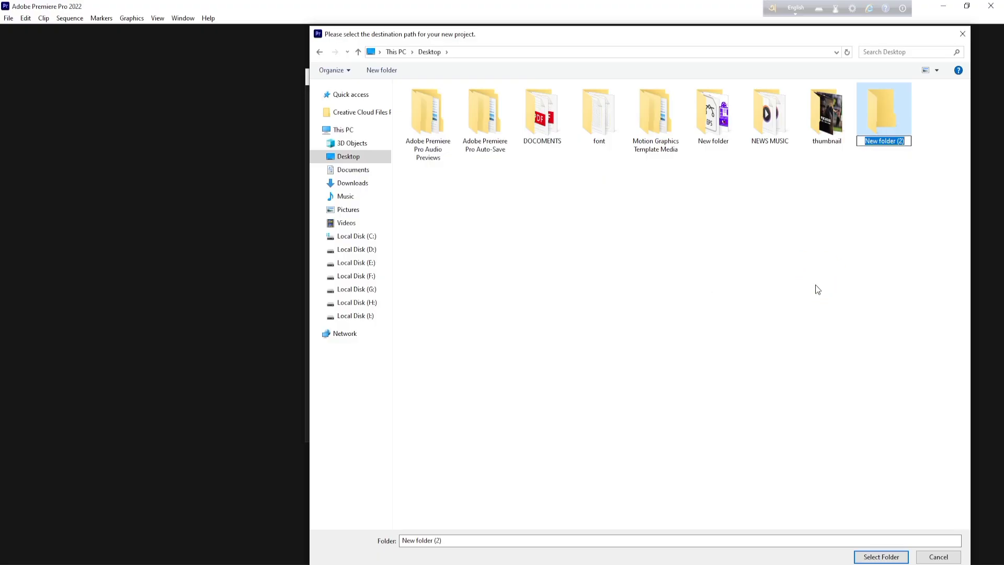
key(BackSpace)
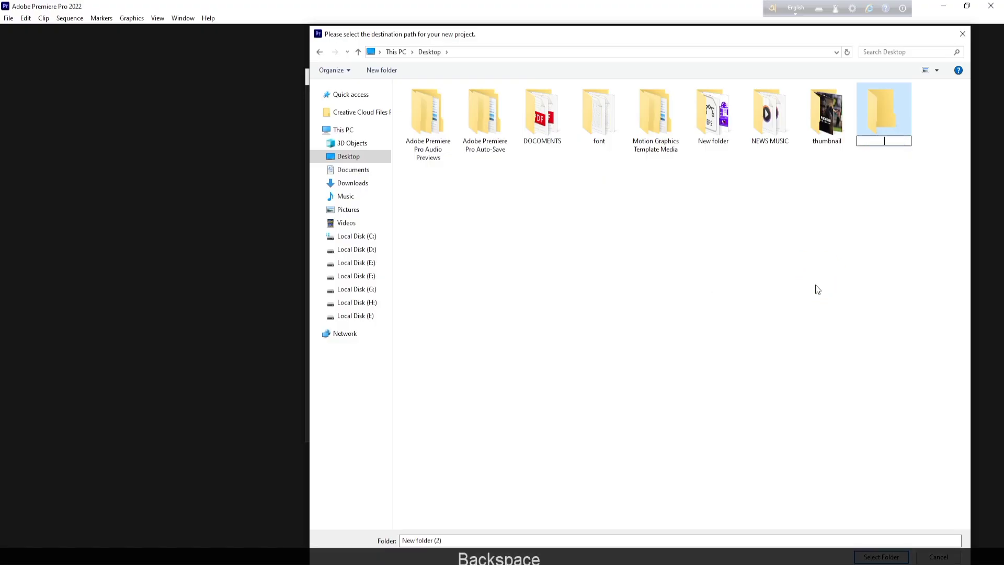
text(a)
key(BackSpace)
text(P)
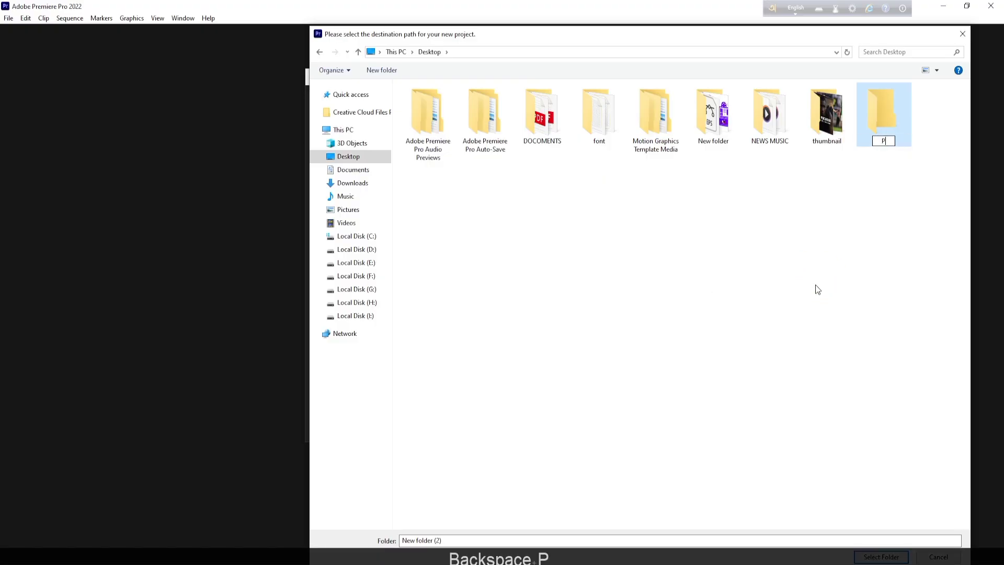
text(P 1S)
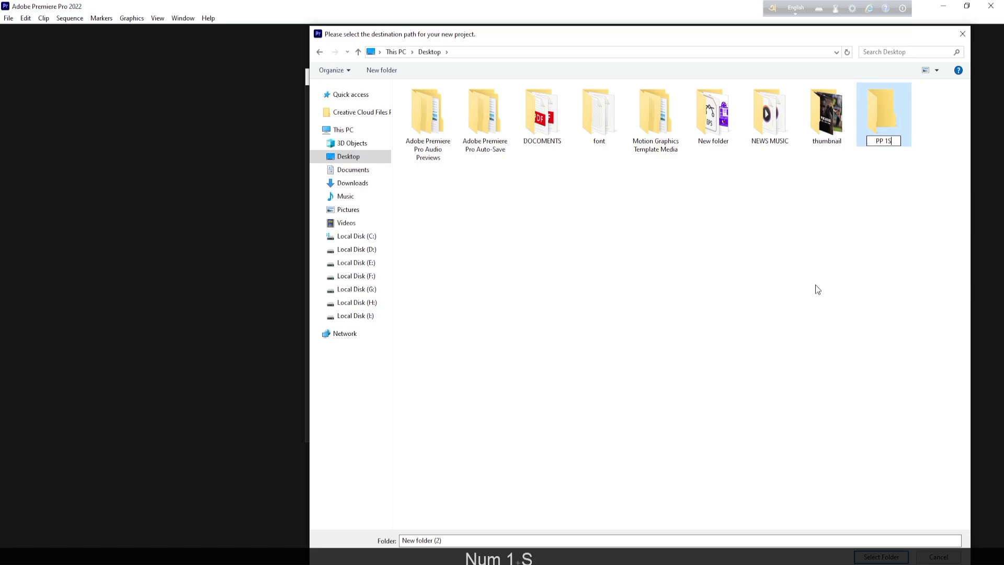
text(T CLASS)
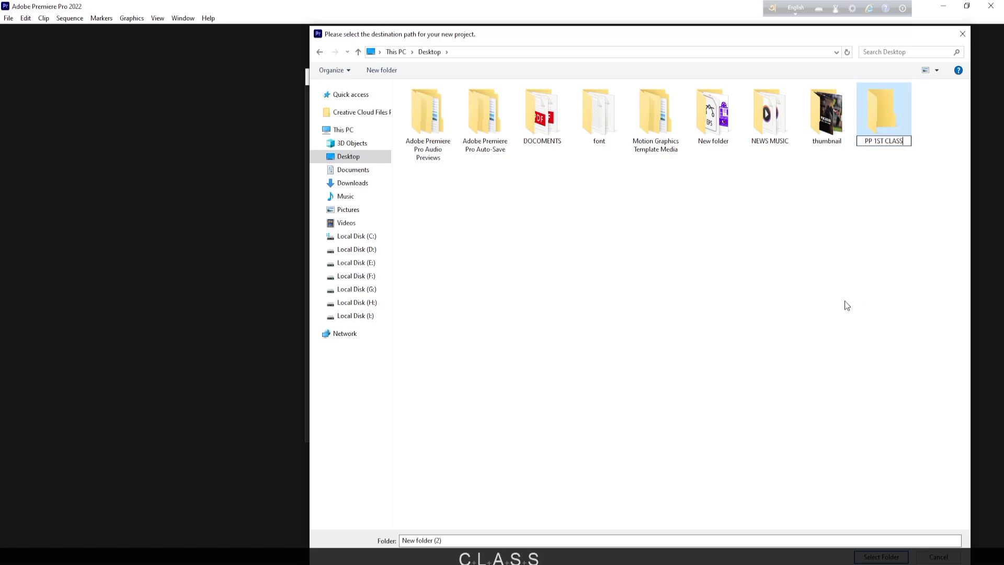
click(846, 191)
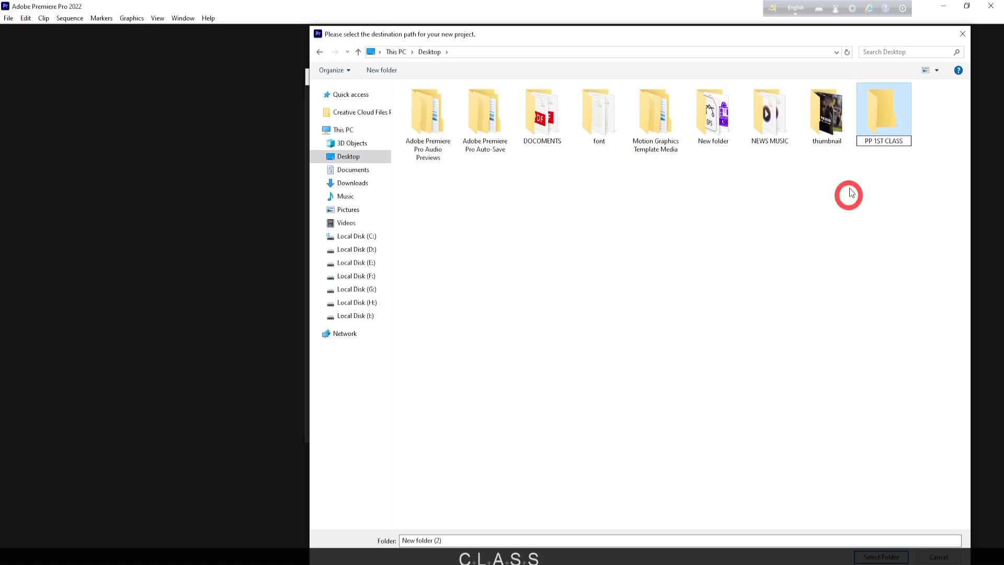
- Create a subfolder named project file inside the PP 1ST CLASS folder
double_click(874, 118)
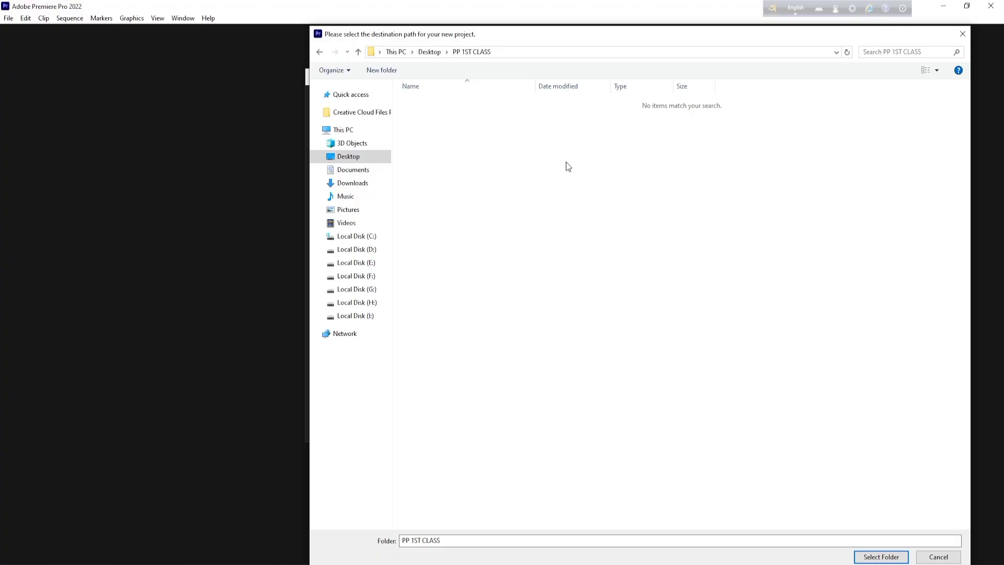
right_click(440, 134)
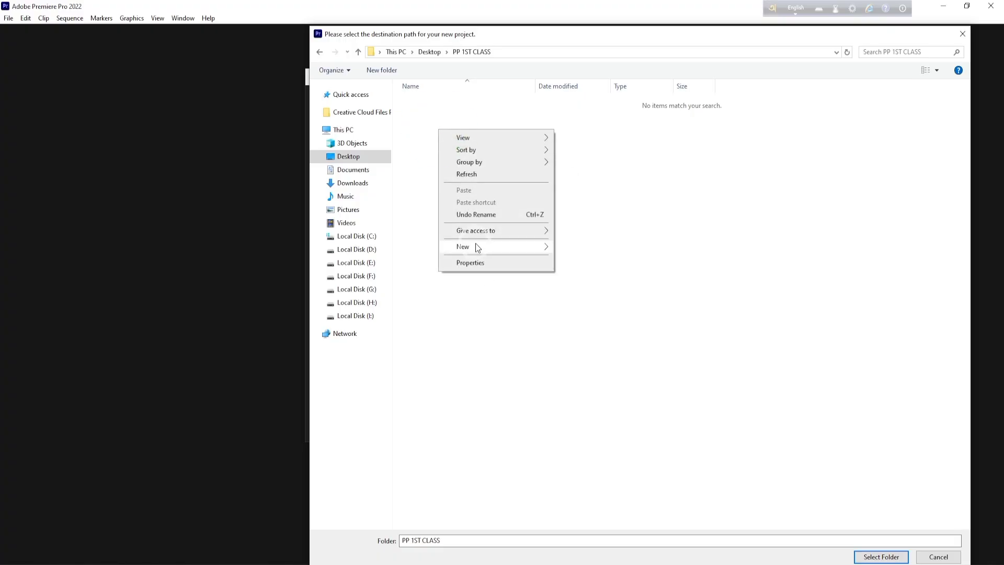
mouse_move(476, 243)
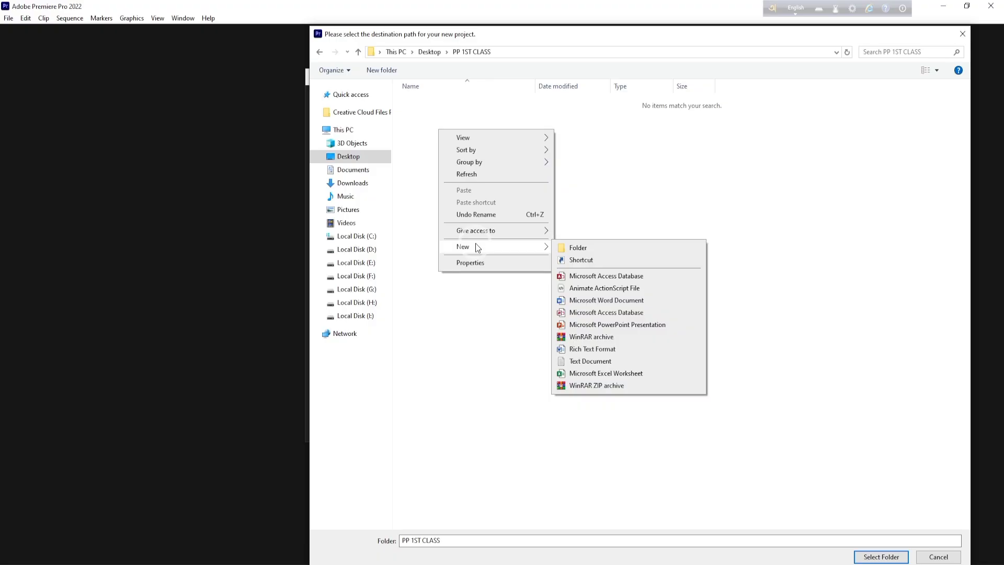
click(696, 246)
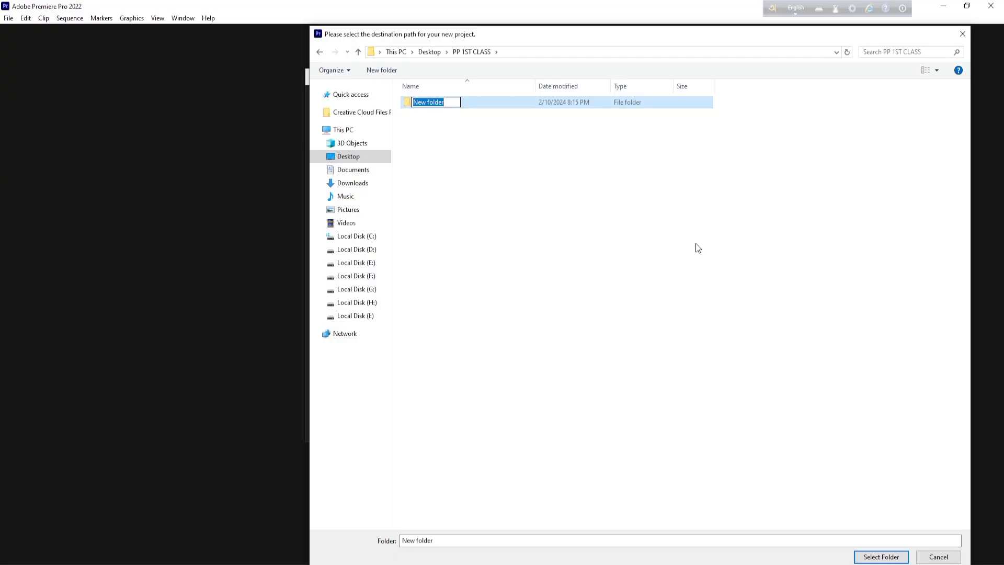
key(BackSpace)
key(Caps_Lock)
text(pr)
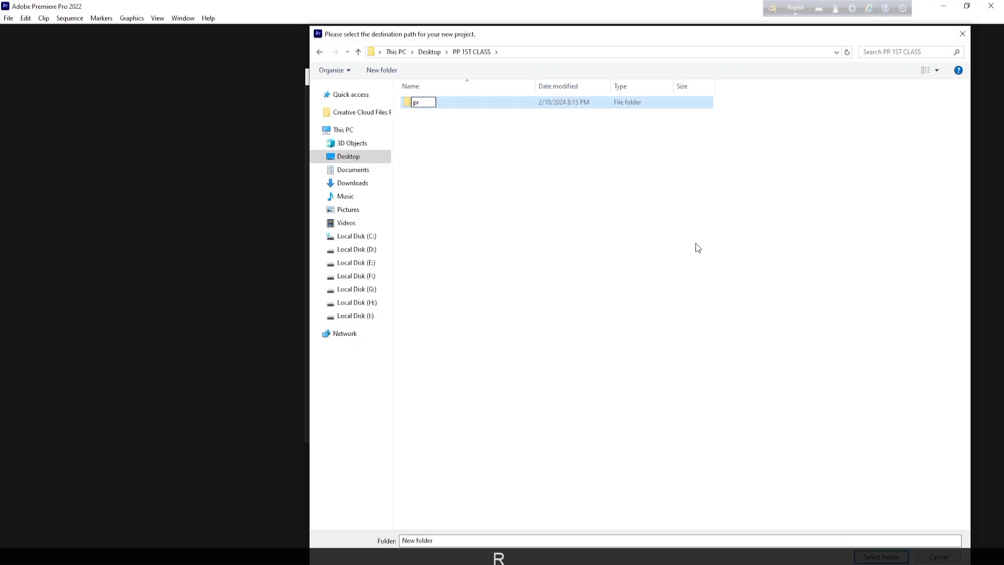
text(oject )
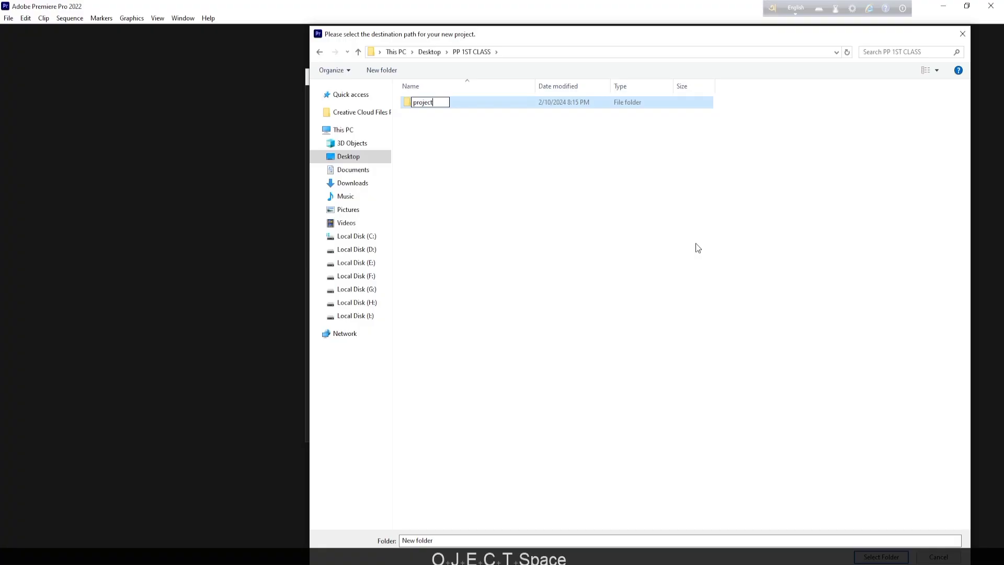
text(file)
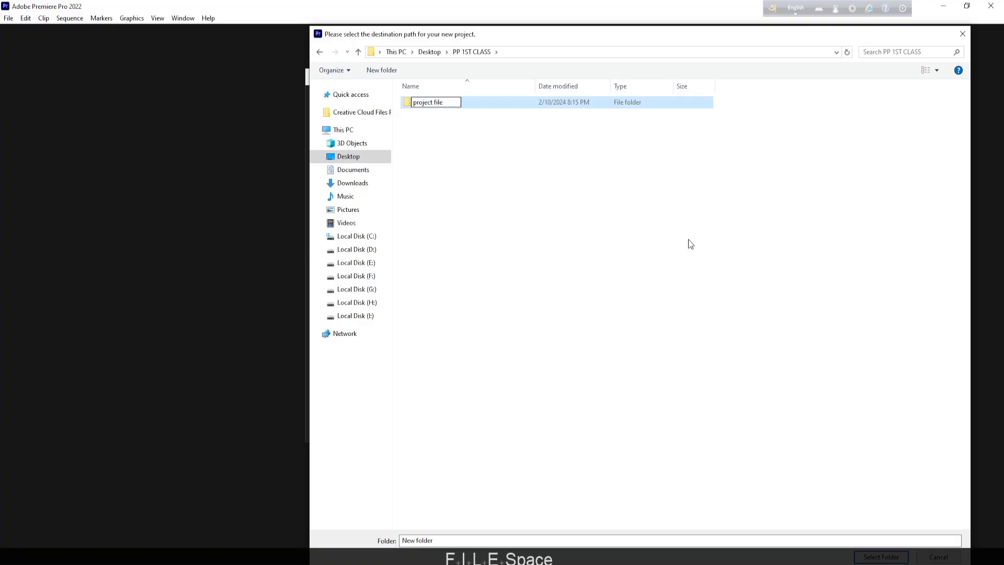
click(550, 169)
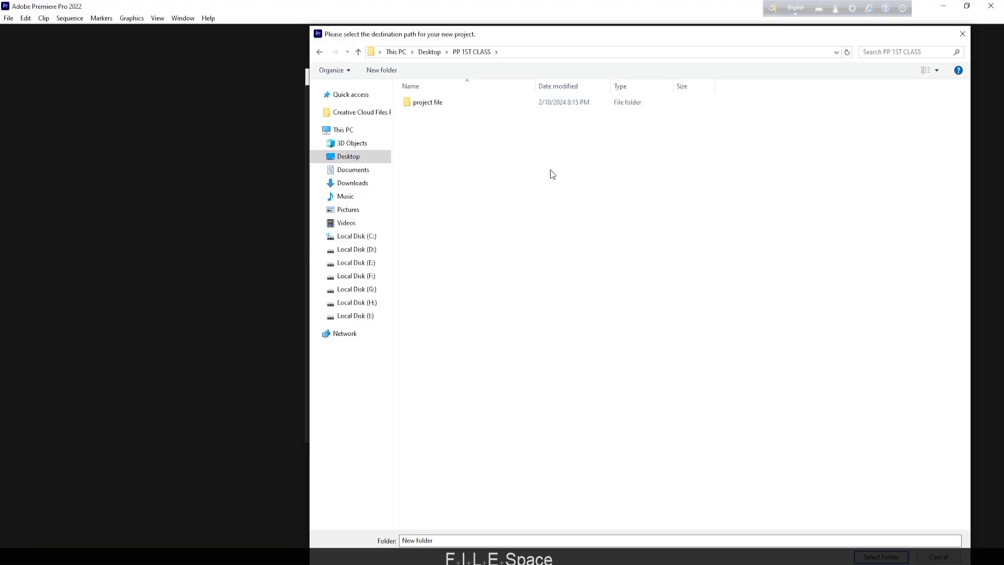
- Choose the project file folder inside PP 1ST CLASS as the new project's save location
double_click(463, 103)
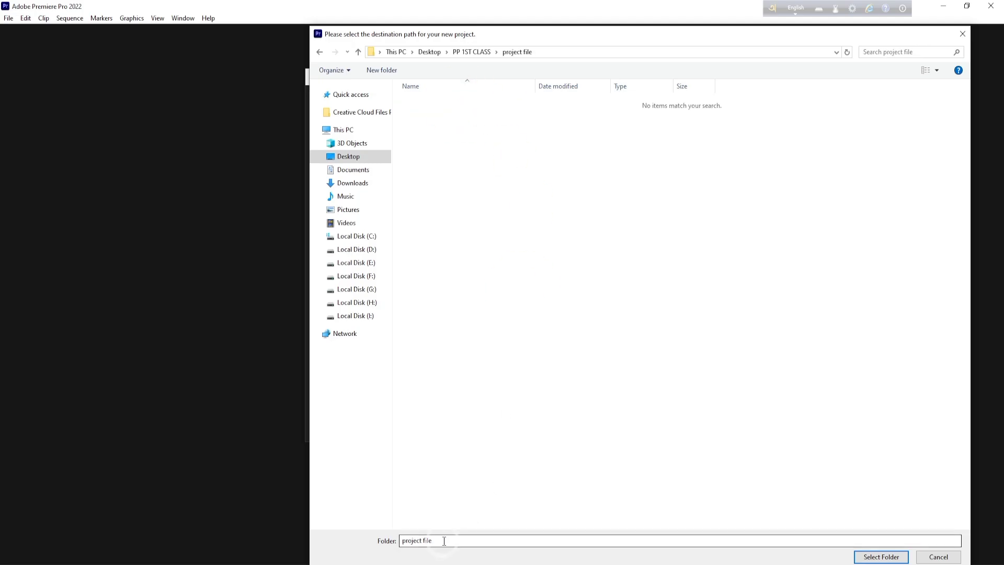
click(358, 52)
click(376, 70)
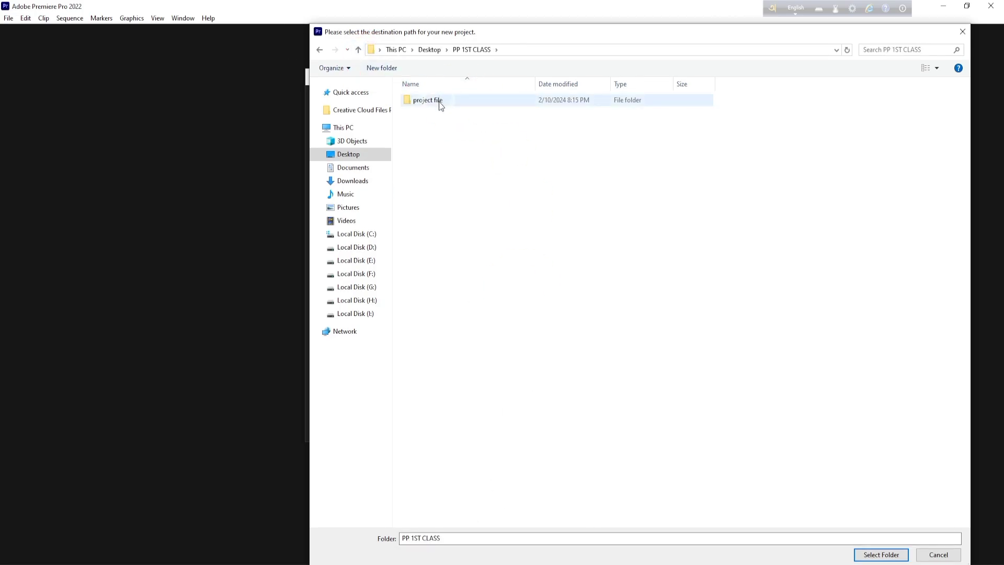
click(438, 101)
click(880, 555)
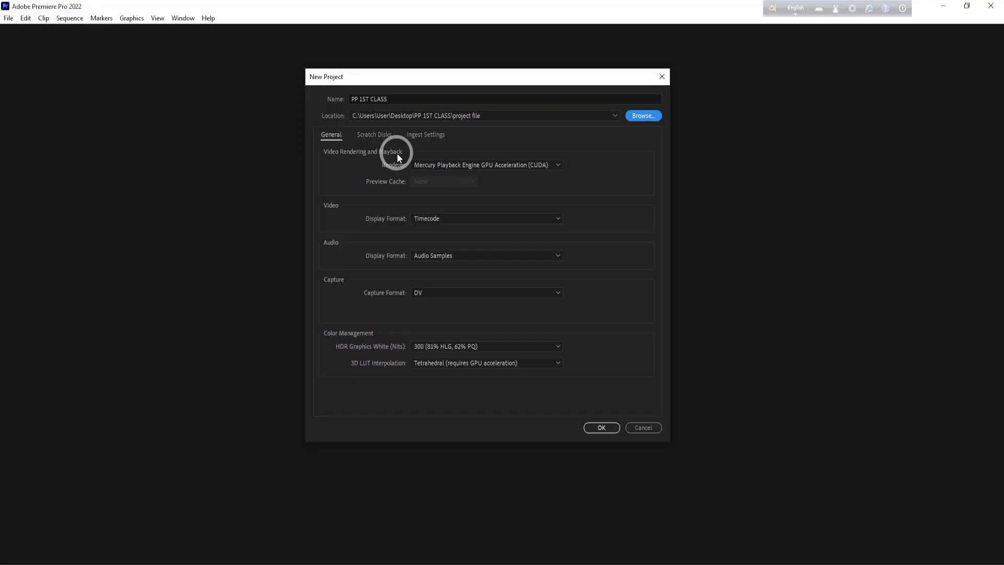
- Choose the Mercury Playback Engine GPU Acceleration (CUDA) renderer and Timecode video display format, keeping Audio Samples for the audio display format
click(559, 165)
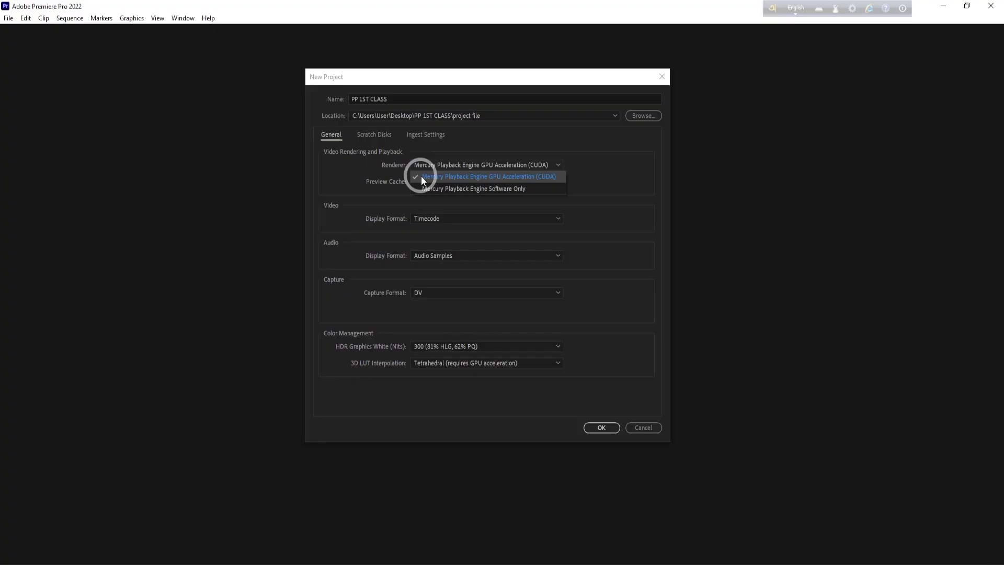
click(491, 178)
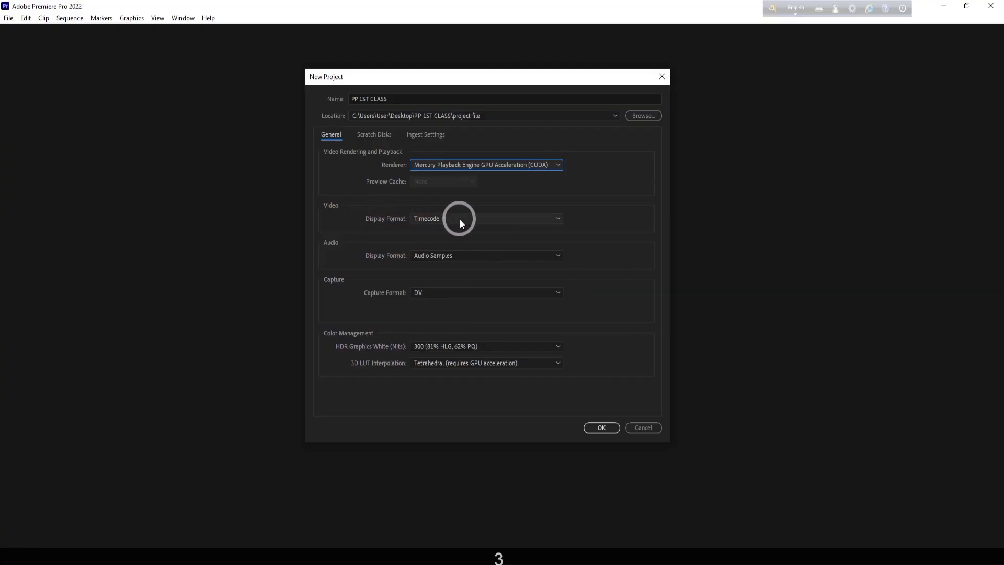
click(557, 220)
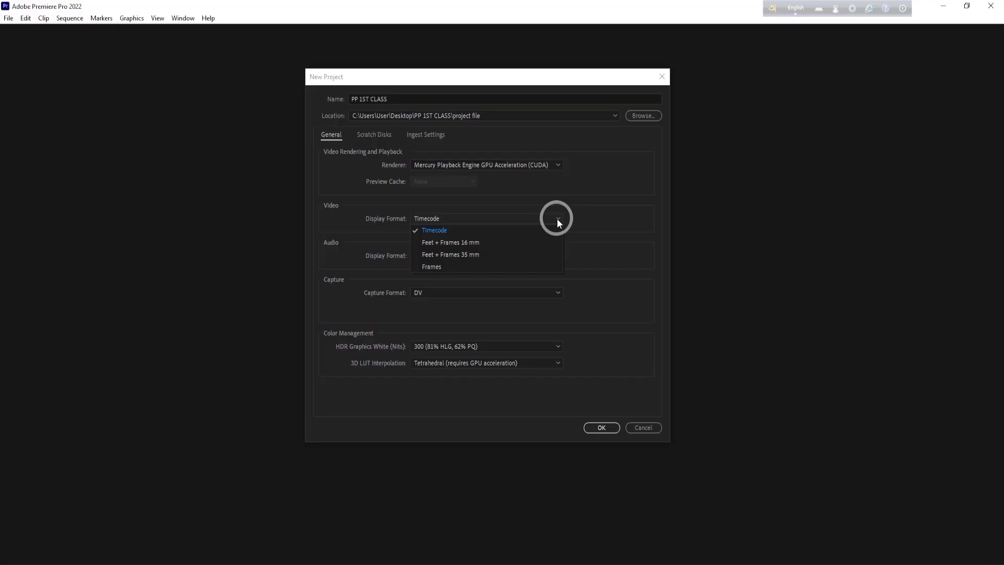
click(447, 227)
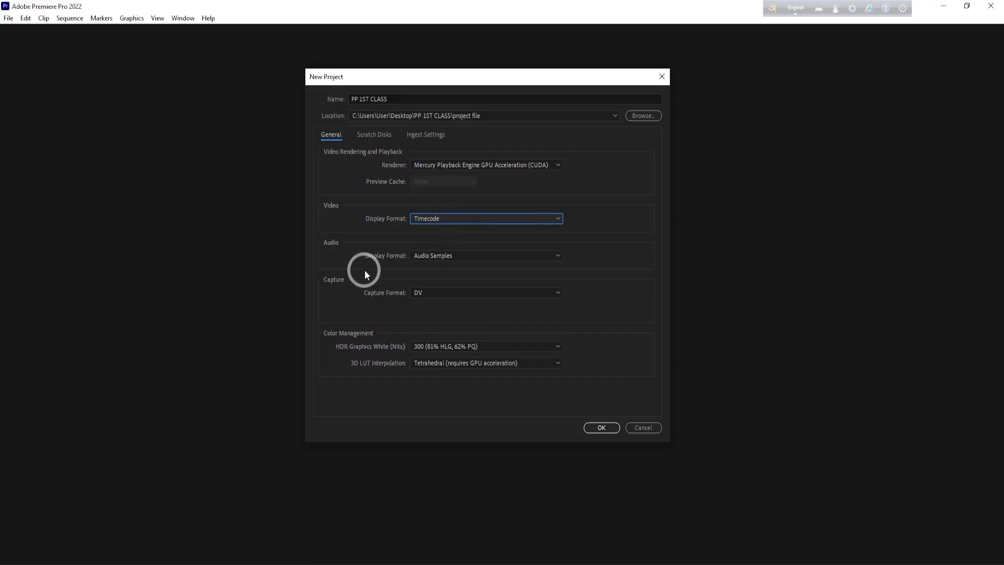
click(557, 260)
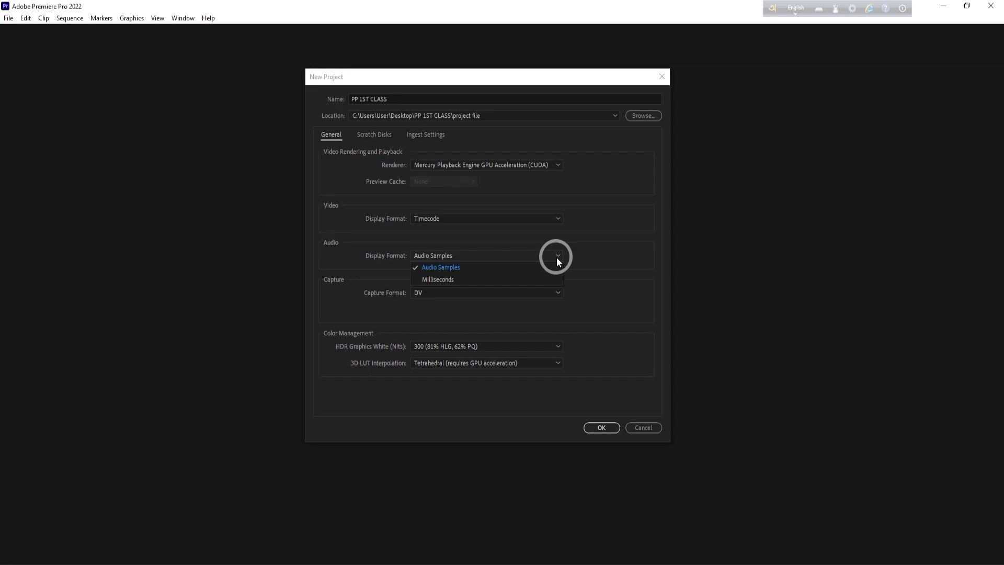
click(618, 283)
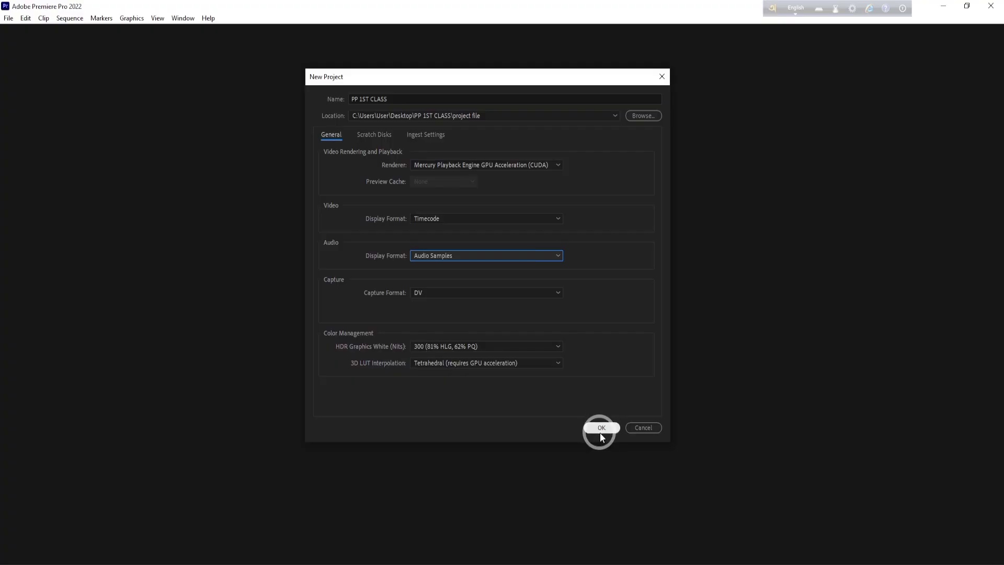
- Review the new project's scratch disk locations, including the captured video path
click(380, 138)
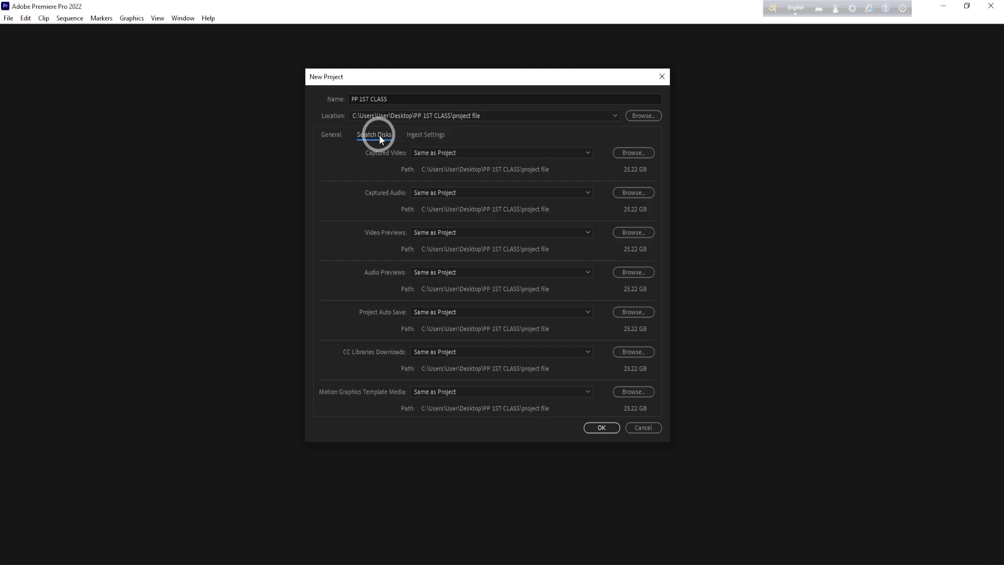
click(637, 152)
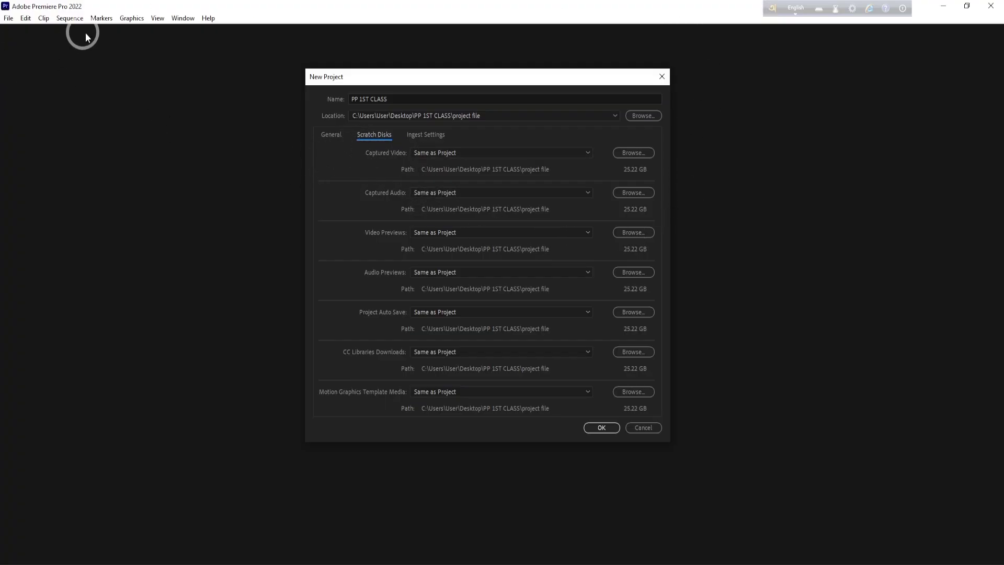
- Try out ingest in Copy mode with Same as Project as the primary destination, and switch ingest back off
click(434, 135)
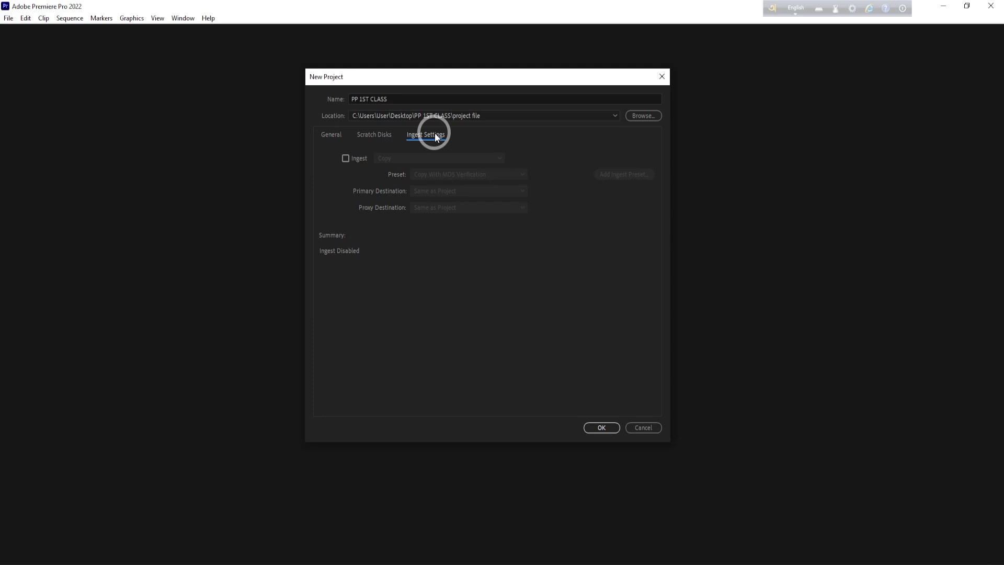
click(346, 159)
click(347, 159)
click(347, 158)
click(518, 190)
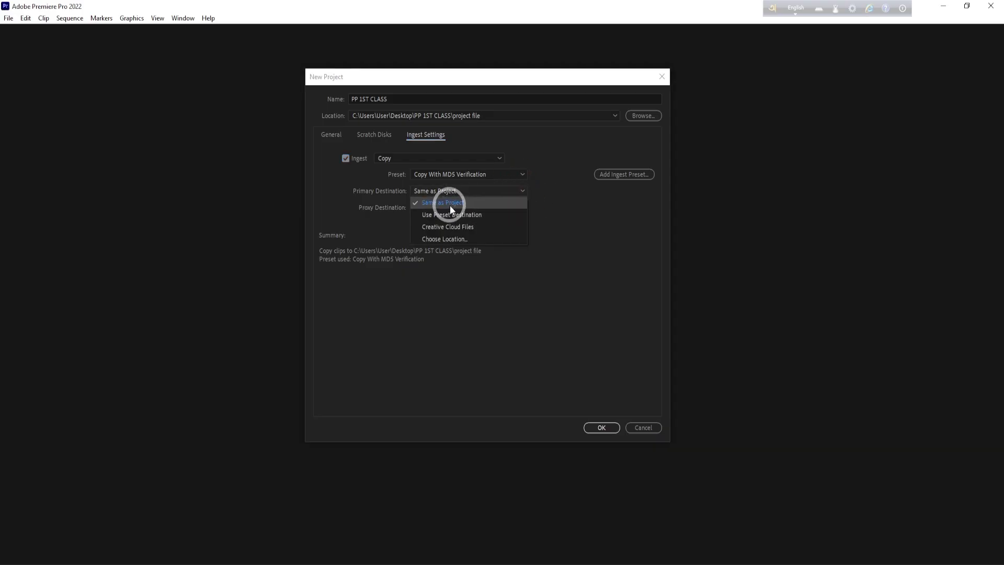
click(494, 203)
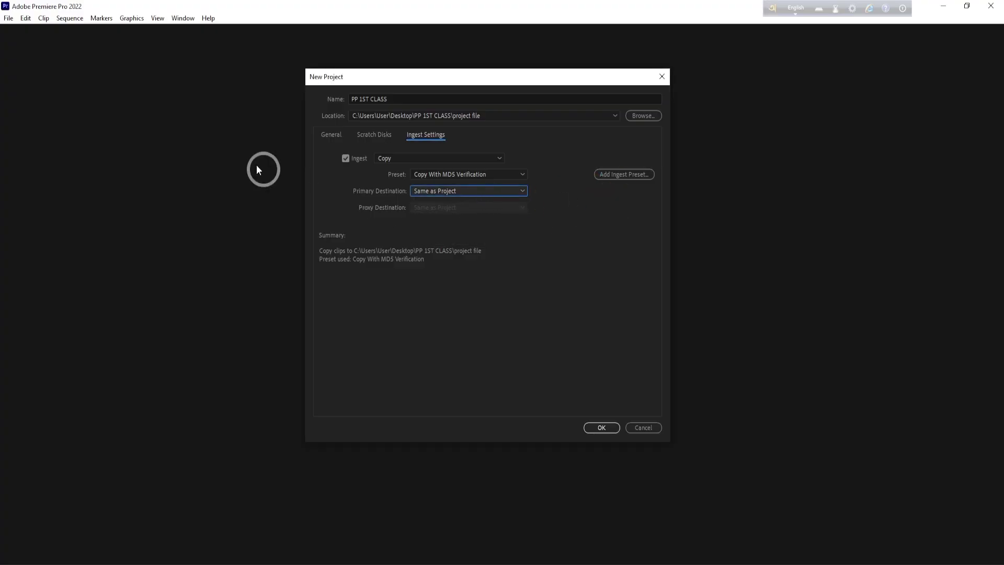
click(346, 159)
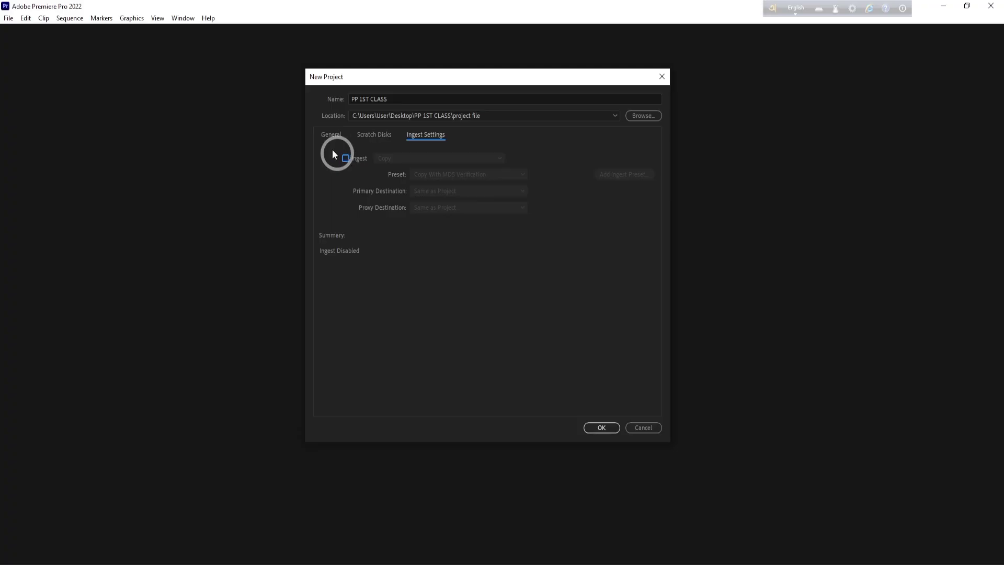
- Return to the general project settings and create the project
click(332, 134)
click(596, 427)
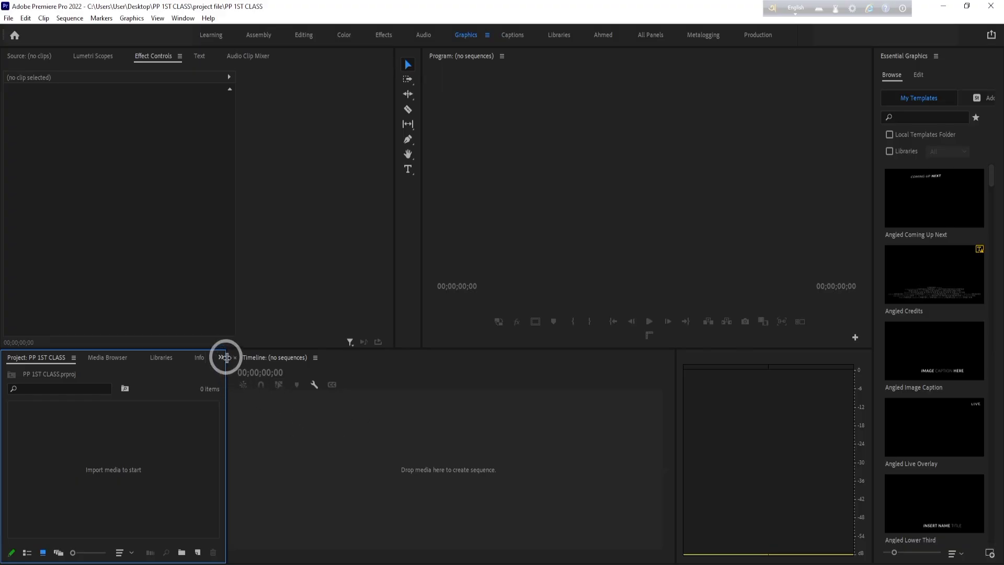
- Widen the Project panel and enlarge the Program monitor by narrowing the Effect Controls area
drag(226, 359, 286, 359)
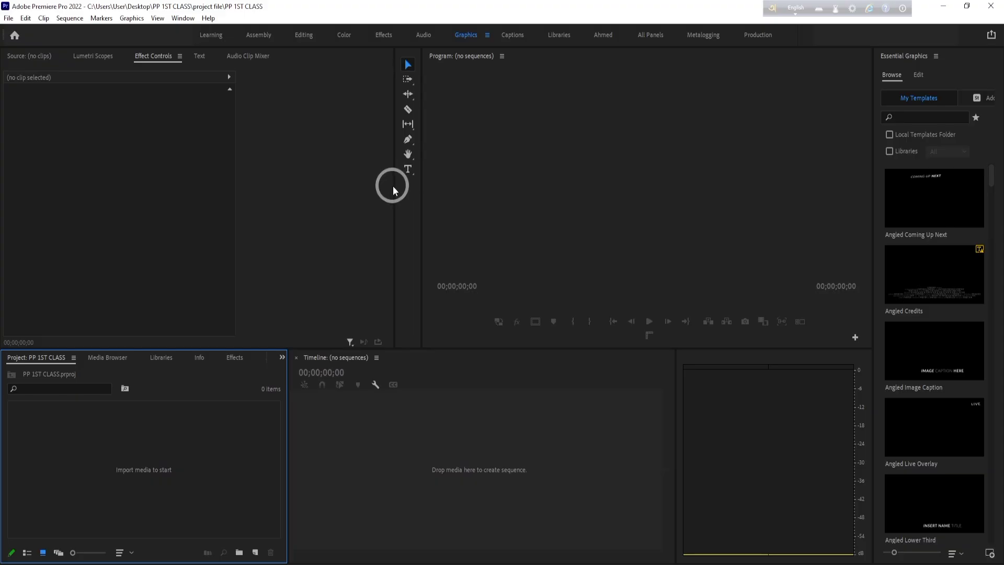
drag(393, 184, 299, 159)
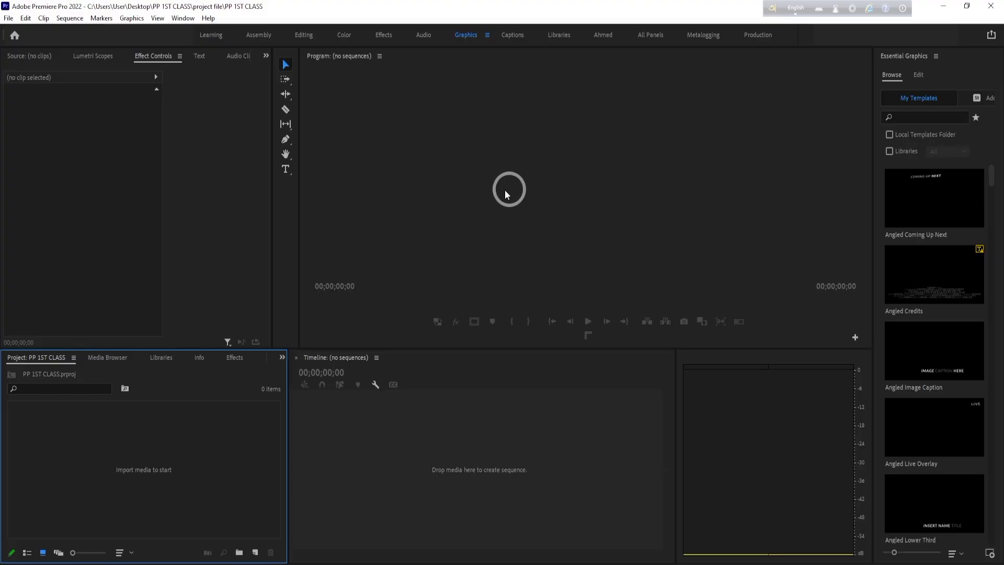
- Switch to the Editing workspace and enlarge the Program monitor by narrowing the Source monitor
click(183, 18)
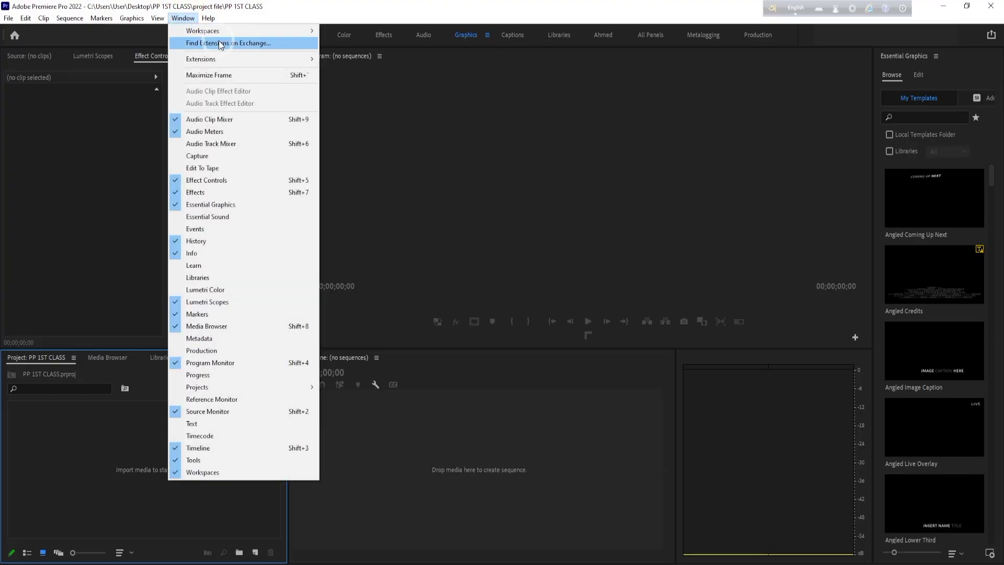
mouse_move(198, 32)
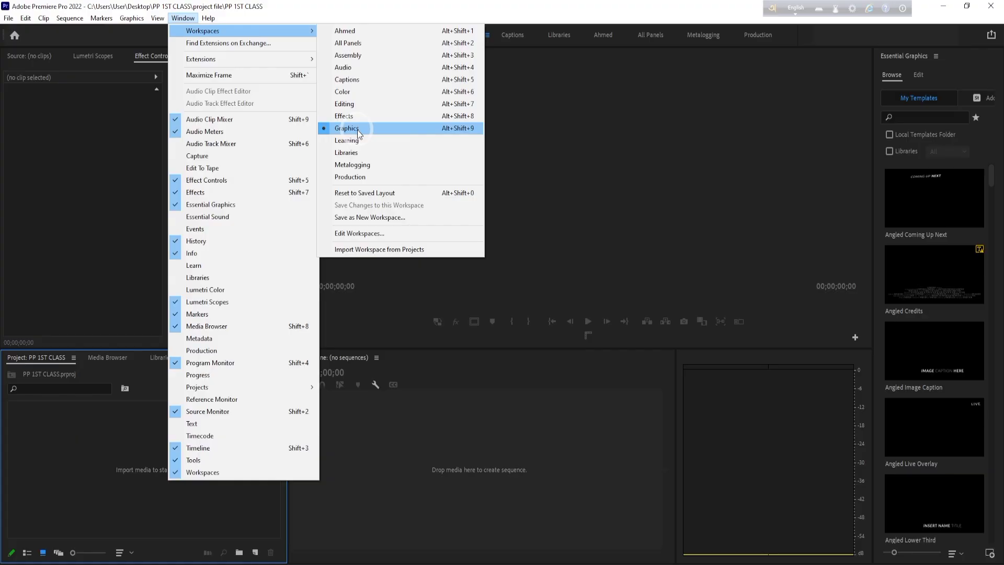
click(331, 104)
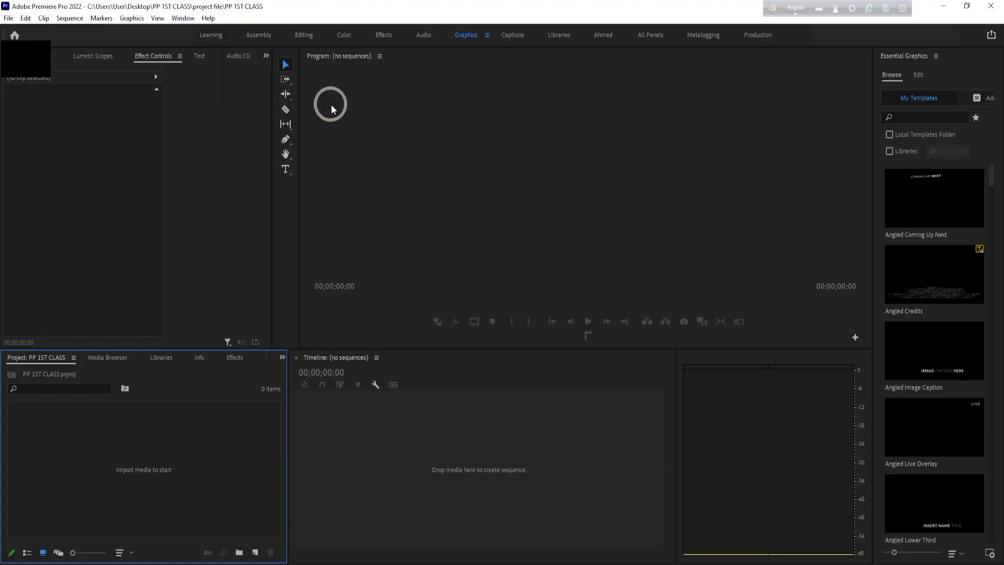
drag(472, 152, 296, 135)
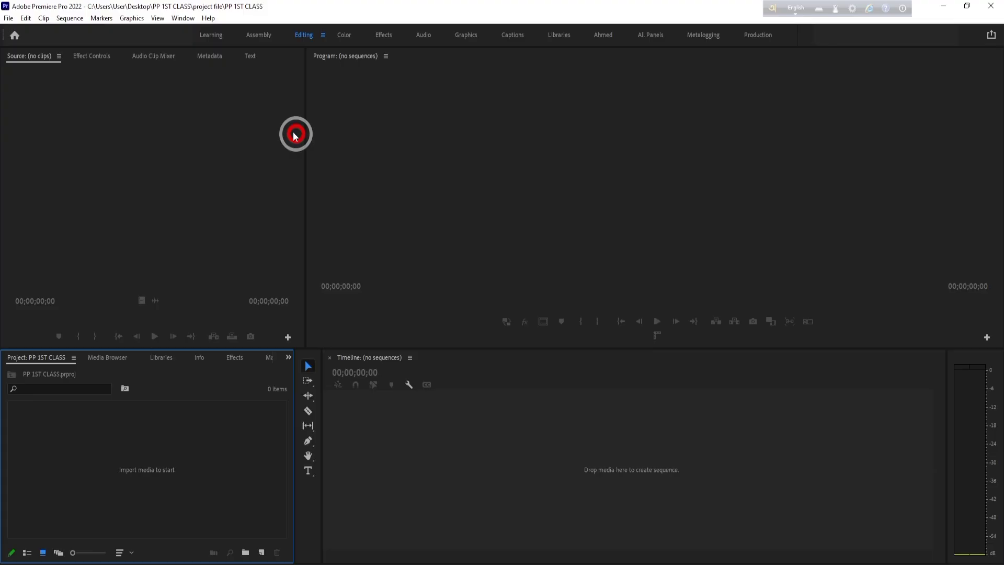
- Try out the Audio workspace, followed by the Color workspace
click(183, 18)
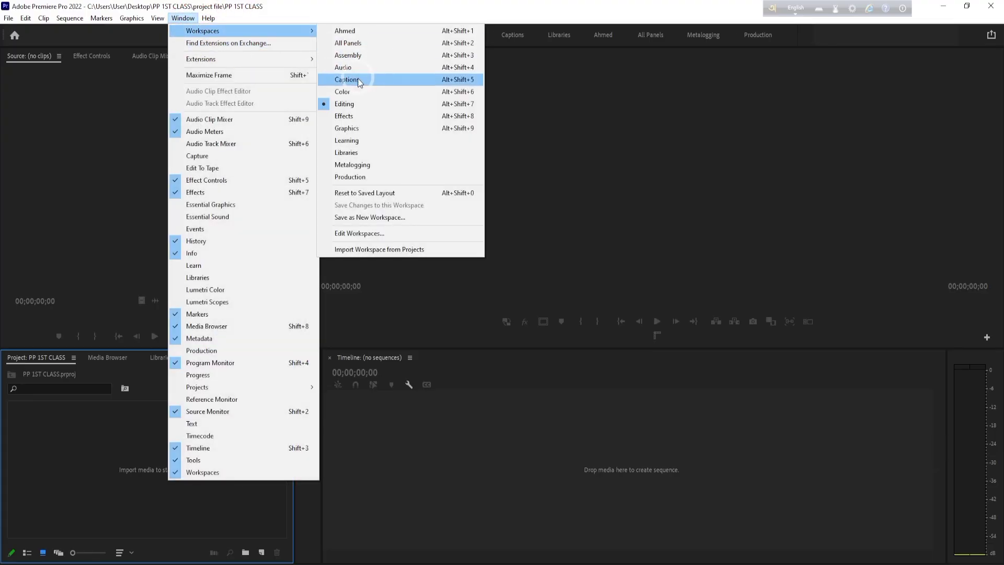
click(342, 68)
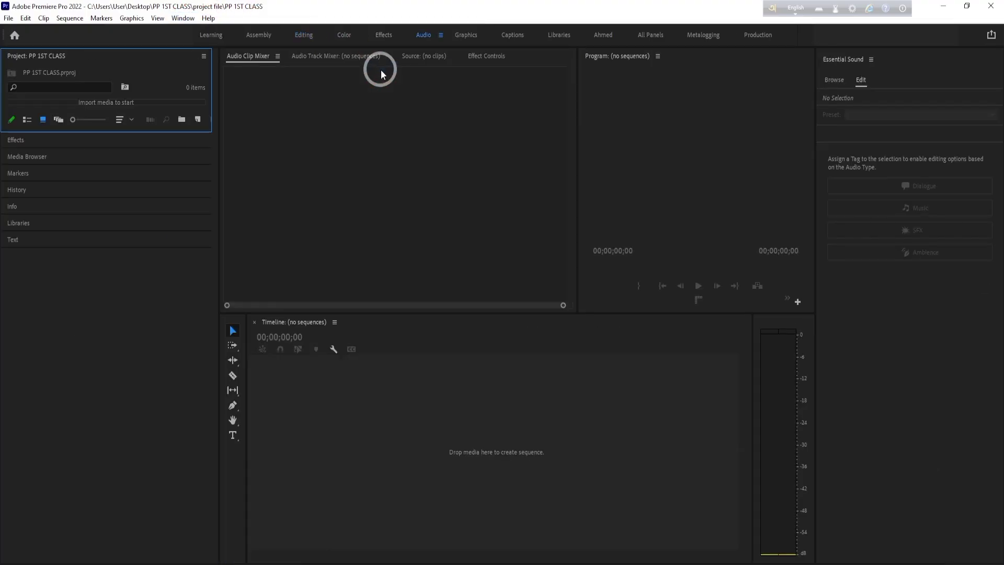
click(183, 17)
click(208, 32)
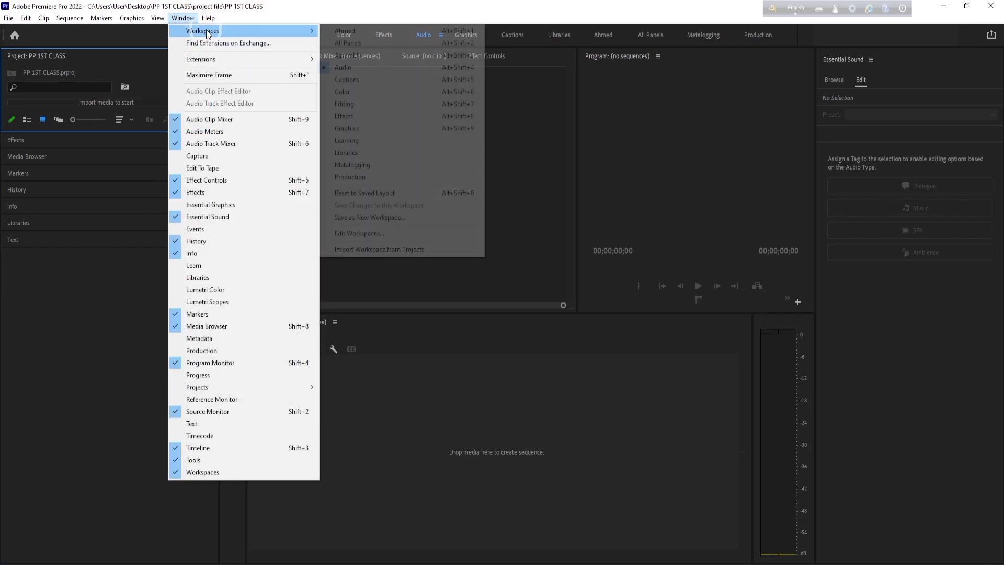
click(368, 90)
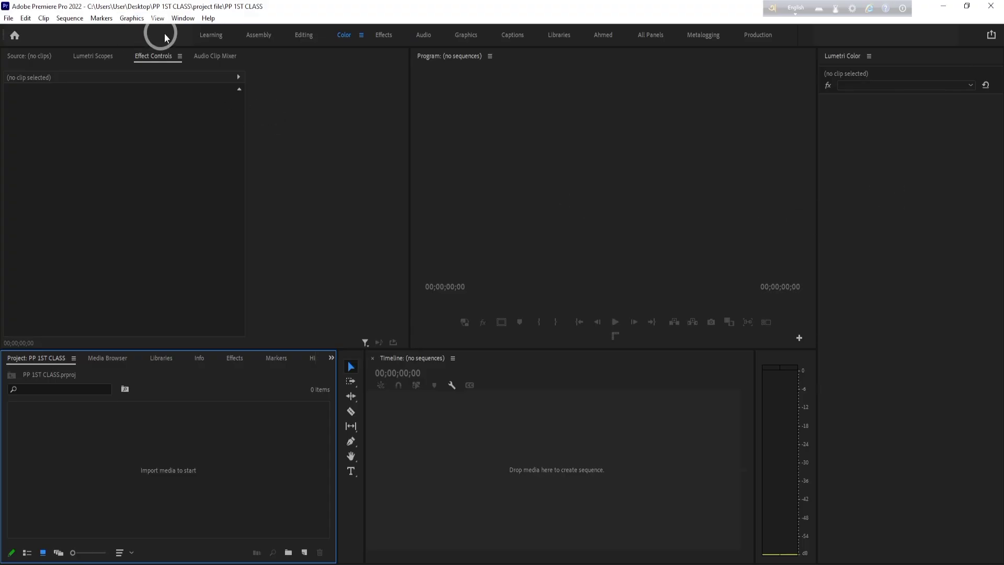
- Open the Learning workspace and look through its list of Premiere Pro tutorials
click(184, 18)
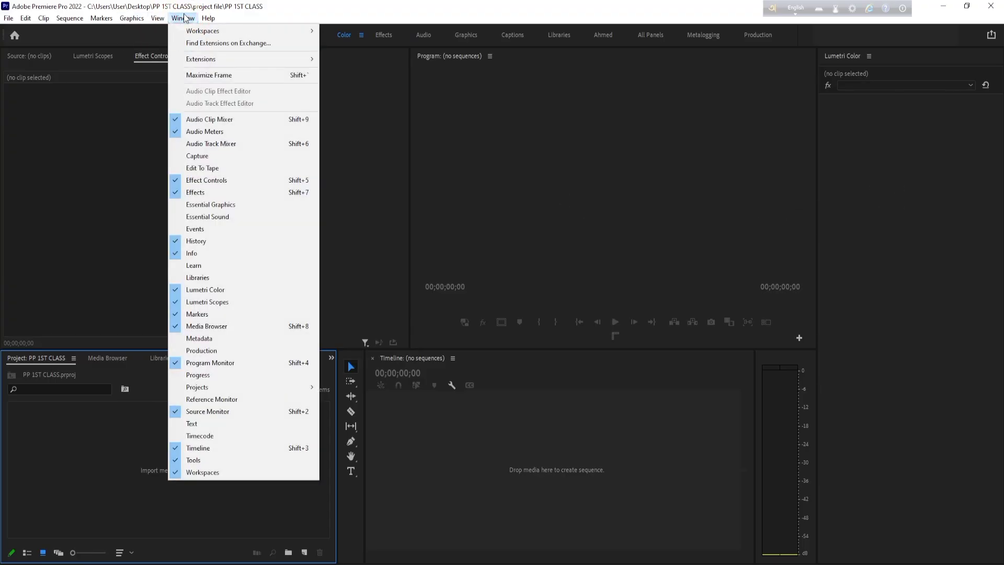
mouse_move(206, 31)
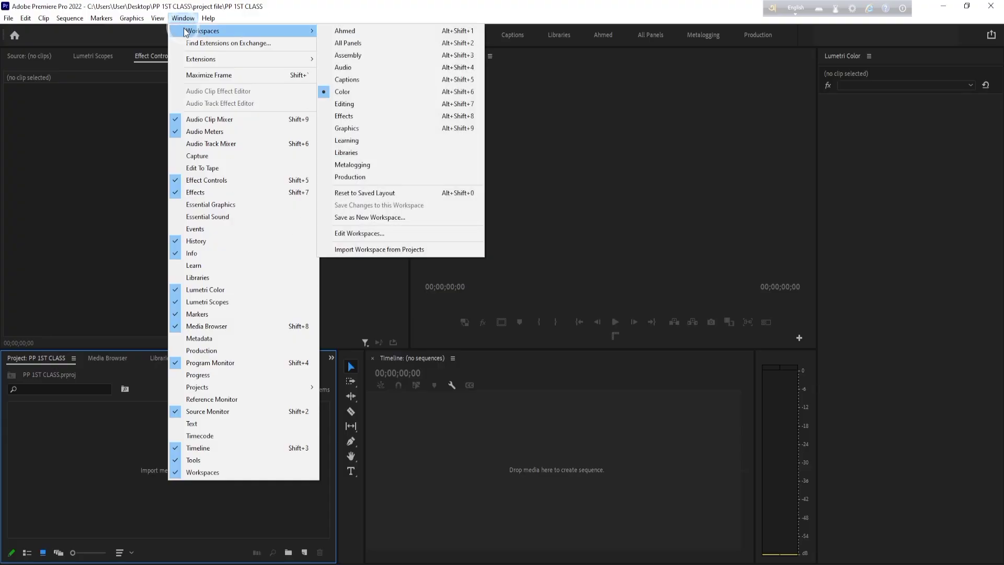
click(214, 35)
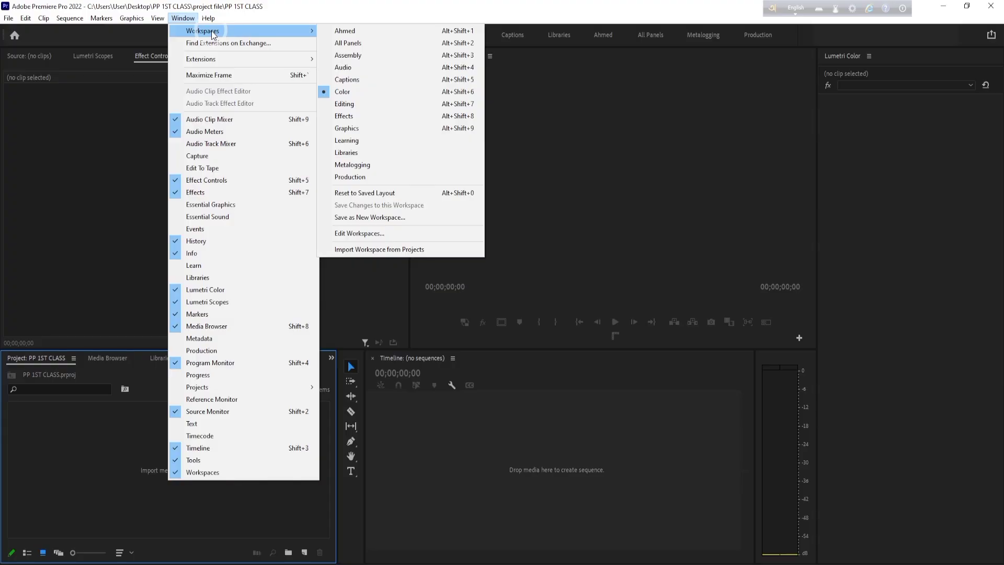
click(379, 141)
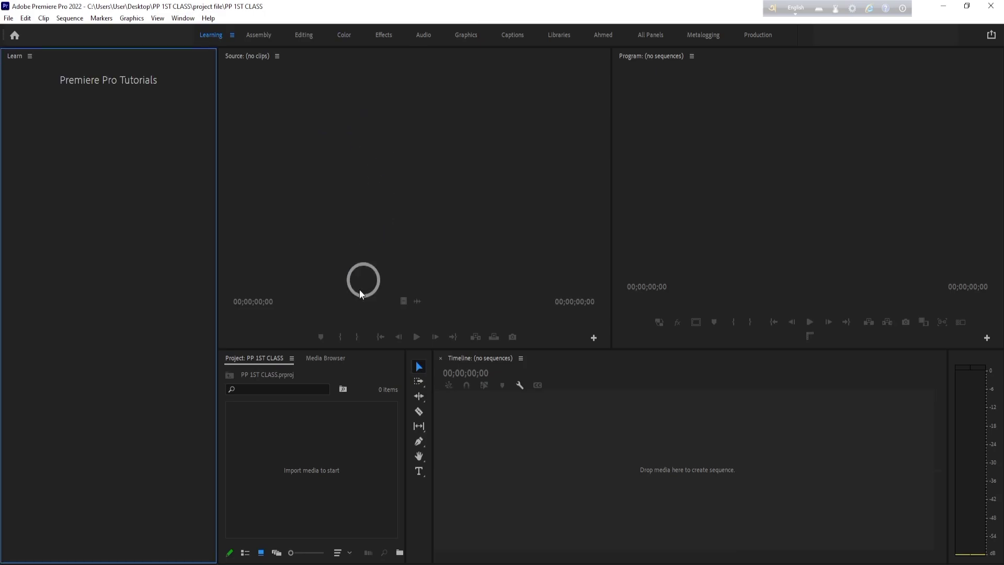
scroll(150, 246, down, 1)
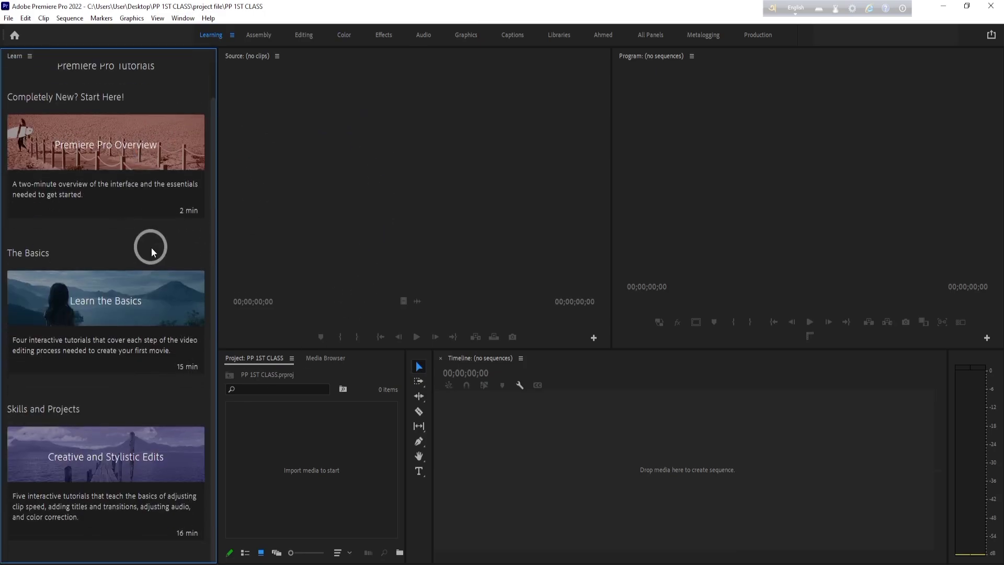
mouse_move(135, 325)
scroll(133, 322, up, 1)
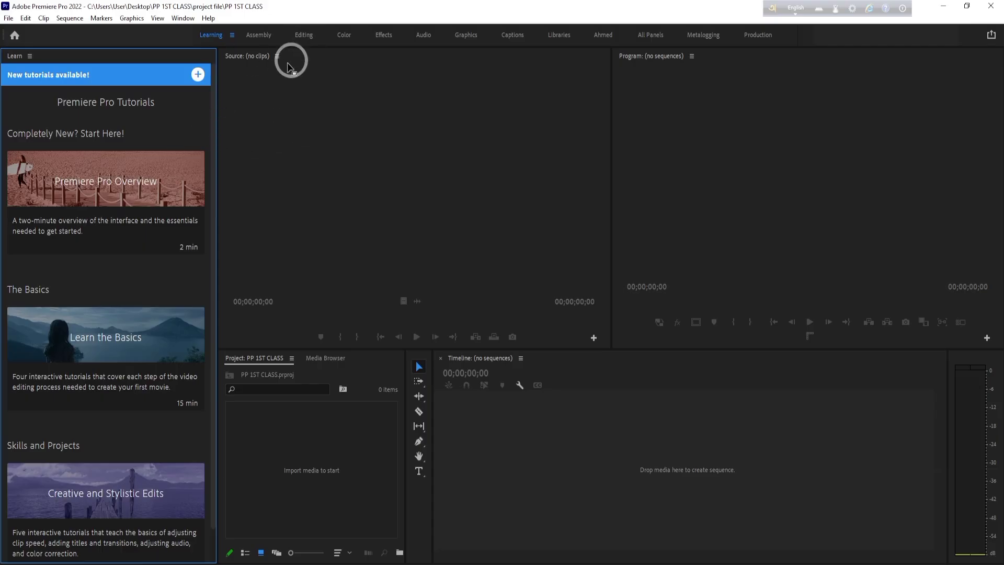
- Return to the Editing workspace and activate the Source, Program, Timeline and Project panels in turn
click(182, 18)
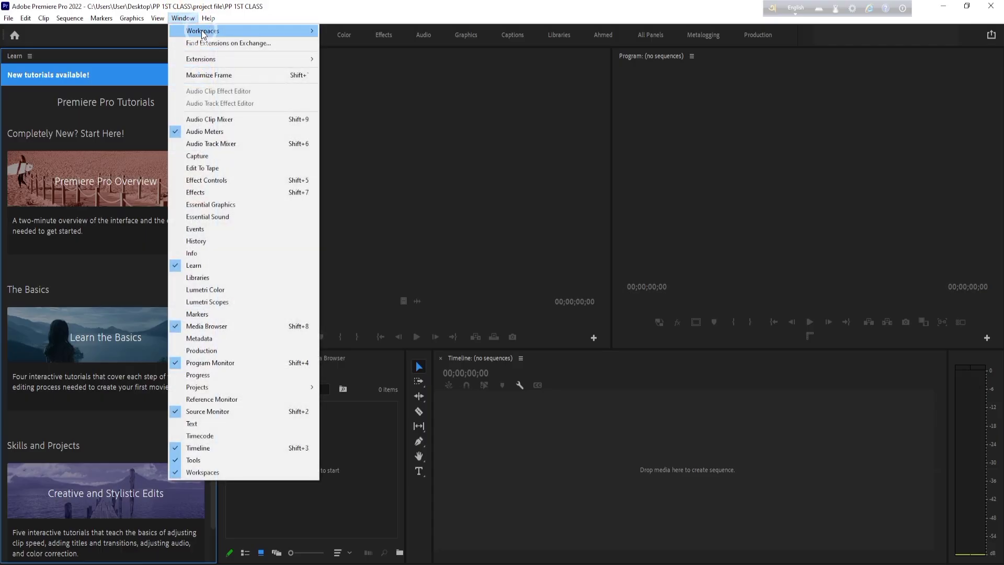
mouse_move(293, 31)
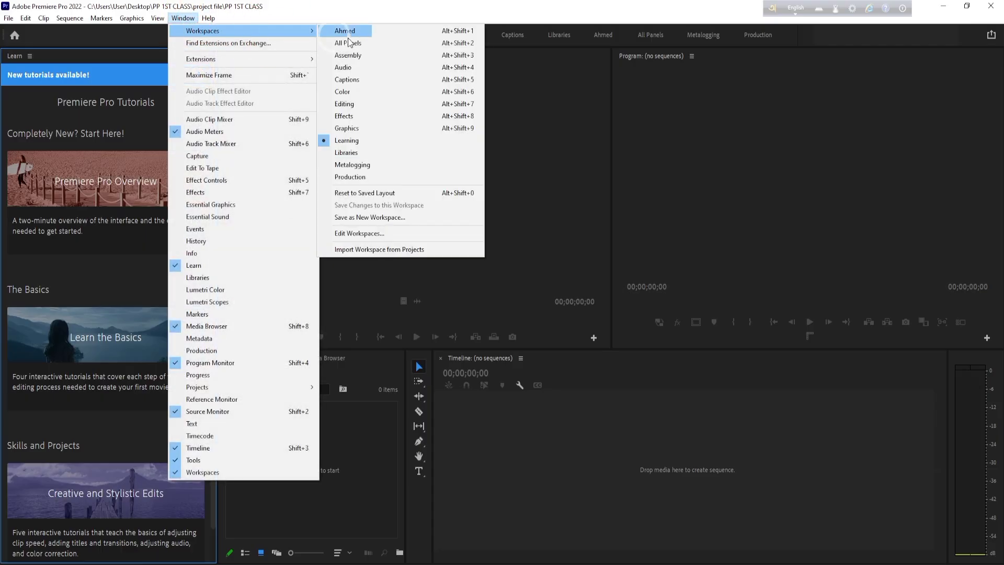
click(383, 108)
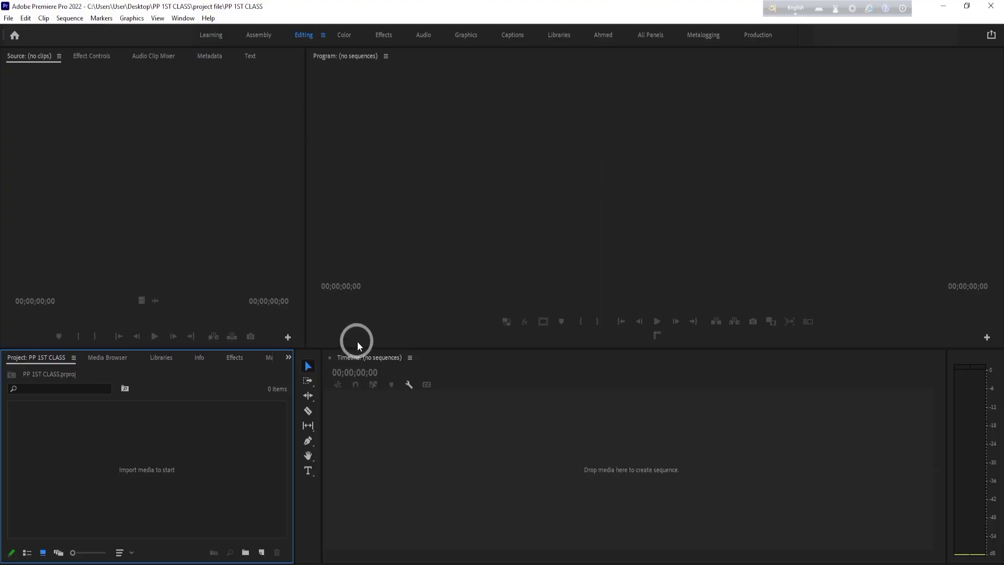
click(189, 187)
click(386, 173)
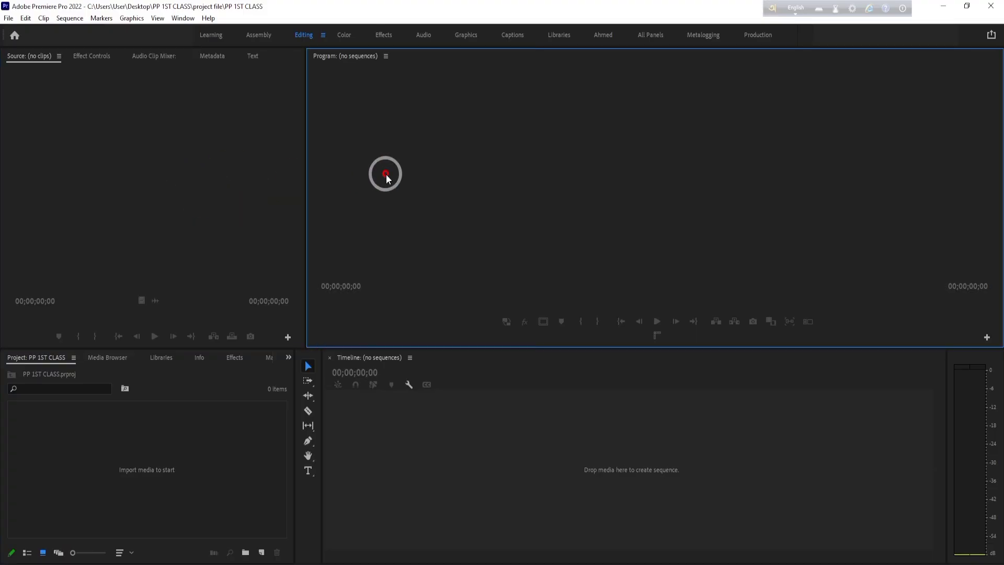
click(637, 435)
click(220, 439)
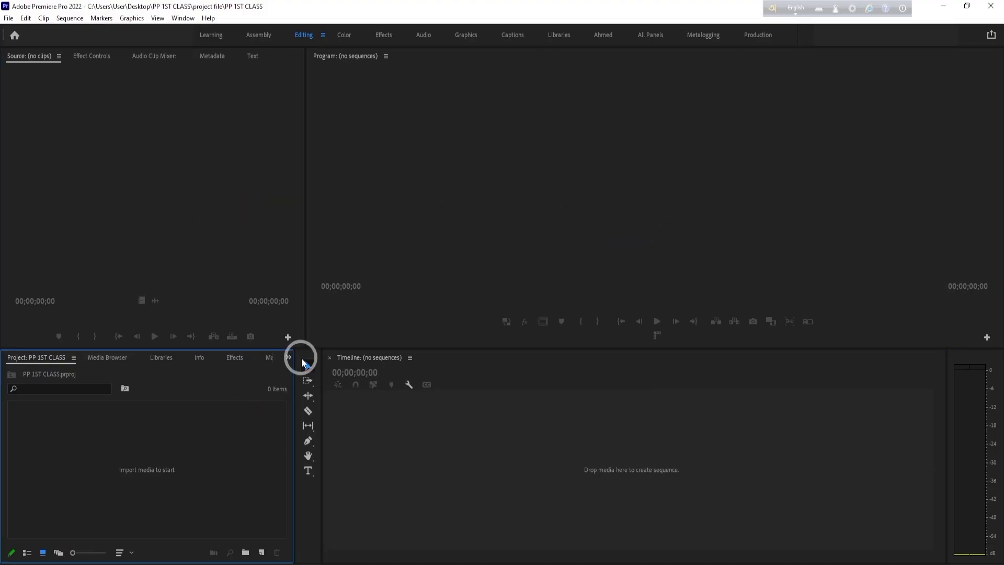
- Dock a narrowed Tools panel between the Source and Program monitors, and move the Source monitor into the Project panel's group
click(303, 361)
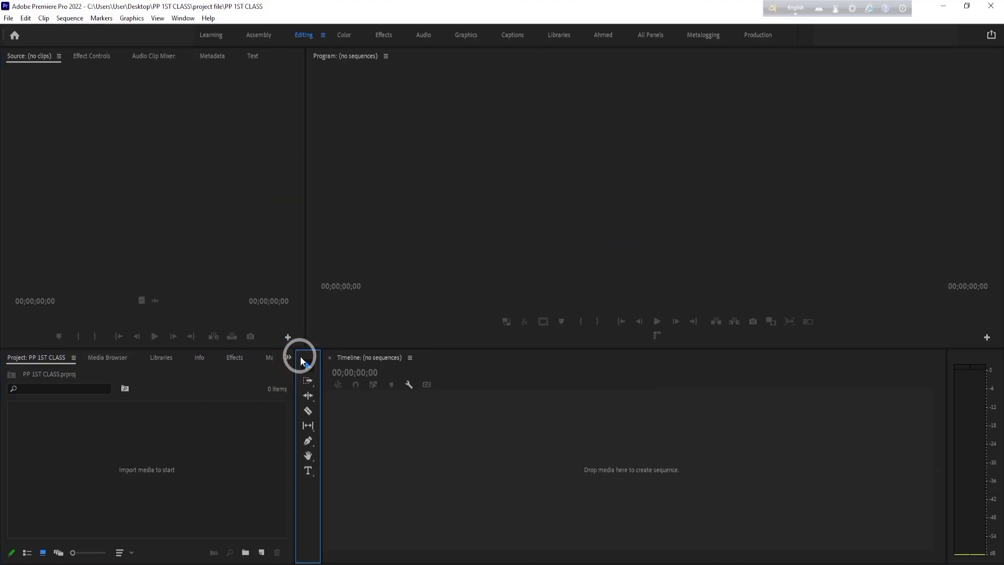
click(341, 384)
drag(308, 356, 287, 218)
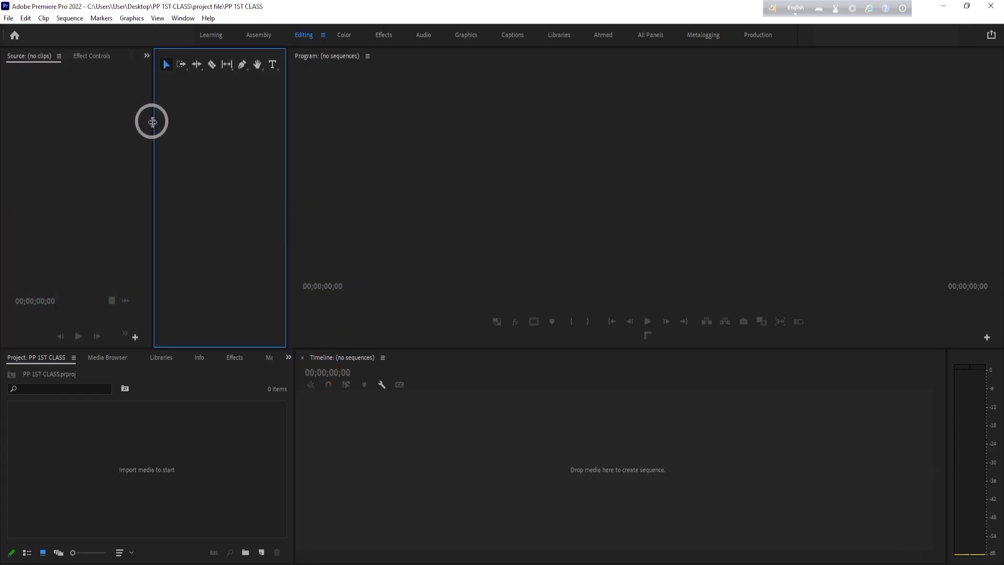
drag(152, 120, 277, 128)
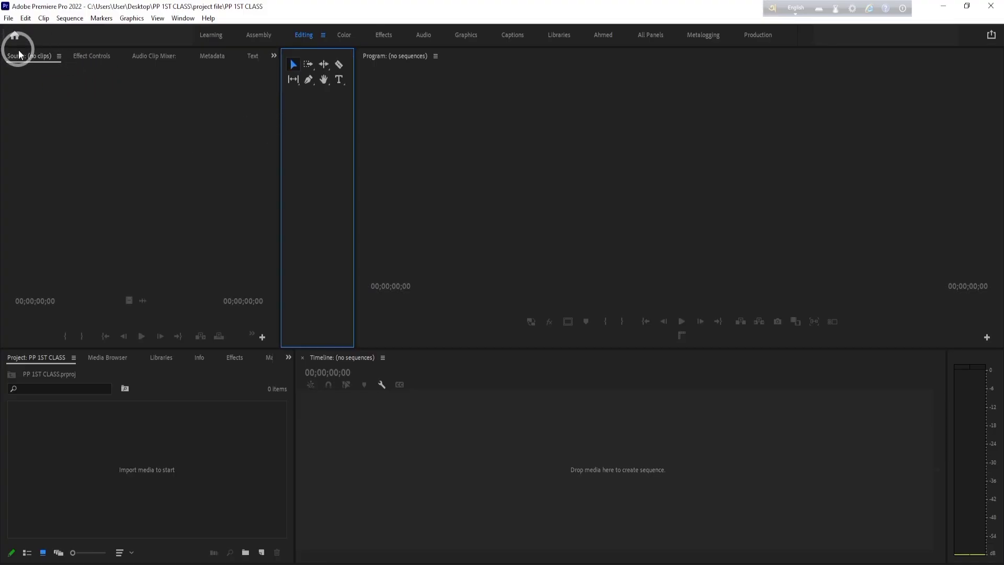
drag(16, 54, 246, 472)
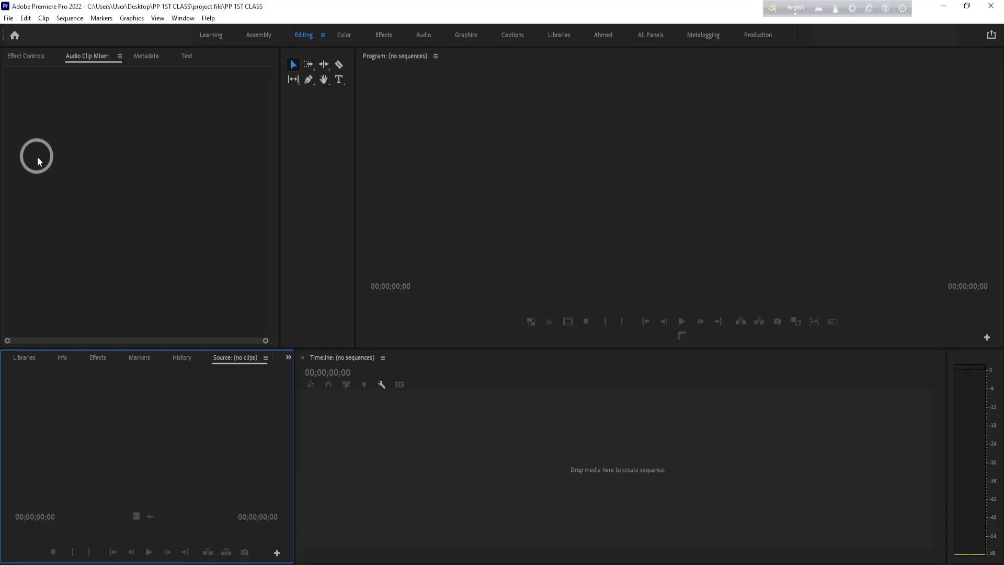
click(734, 158)
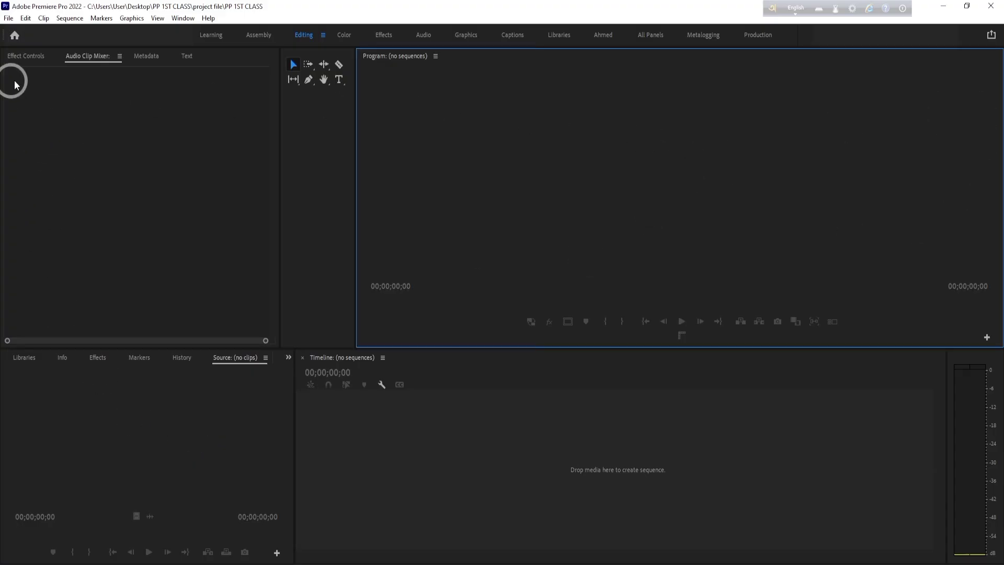
- Try to restore the original panel arrangement by choosing the Editing workspace again
click(183, 18)
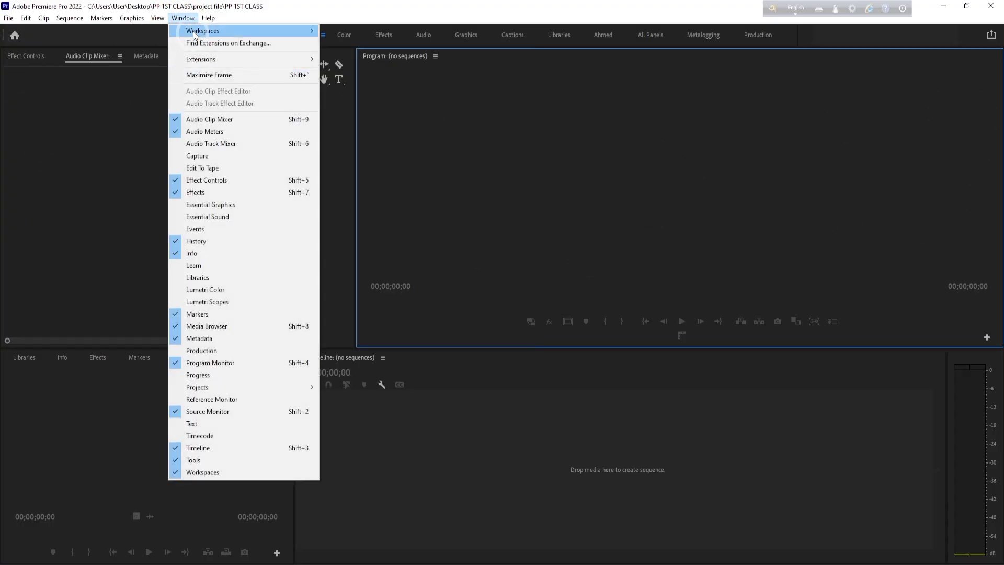
mouse_move(200, 36)
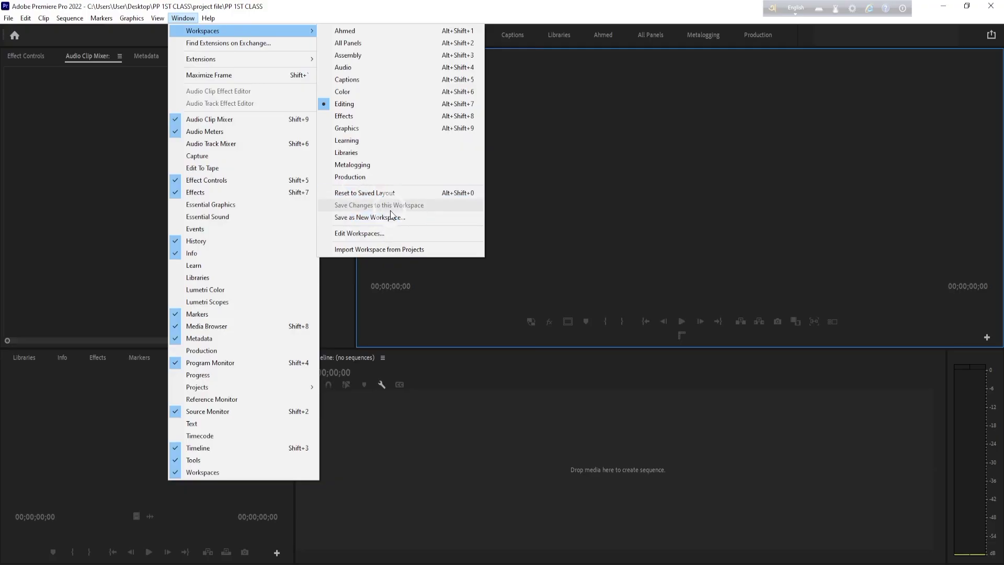
click(71, 76)
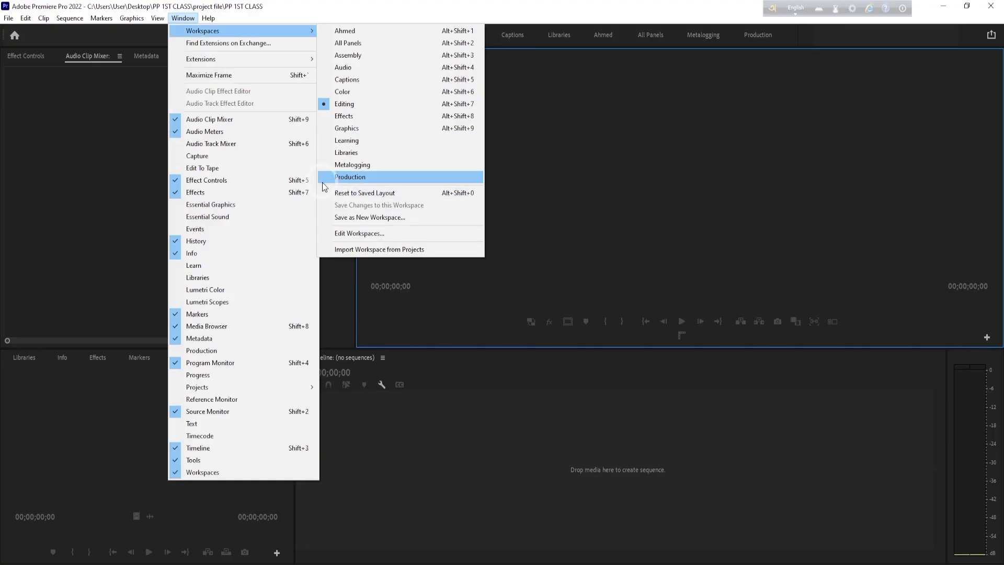
click(345, 104)
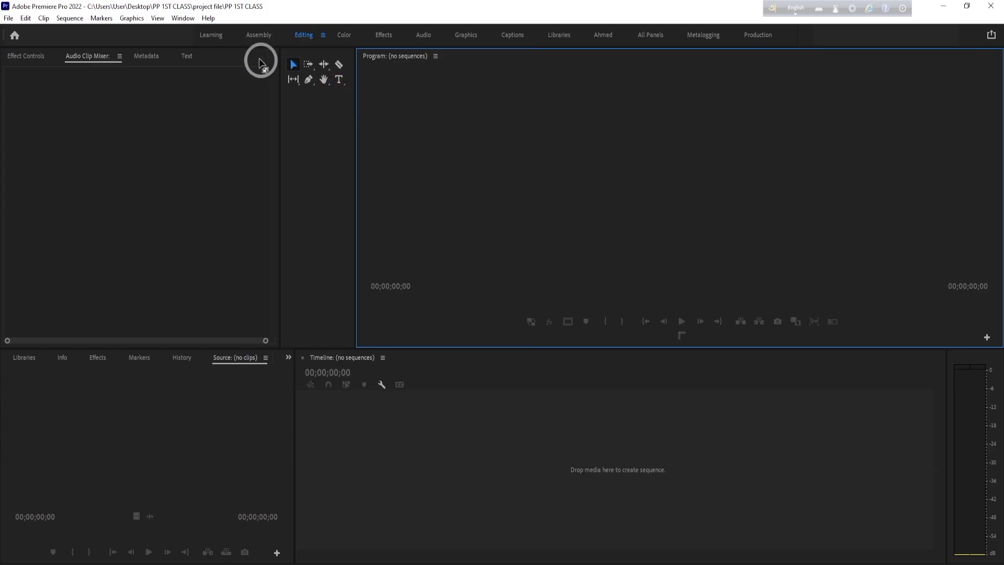
- Reset the Editing workspace to its saved layout and narrow the Source monitor to enlarge the Program monitor
click(183, 18)
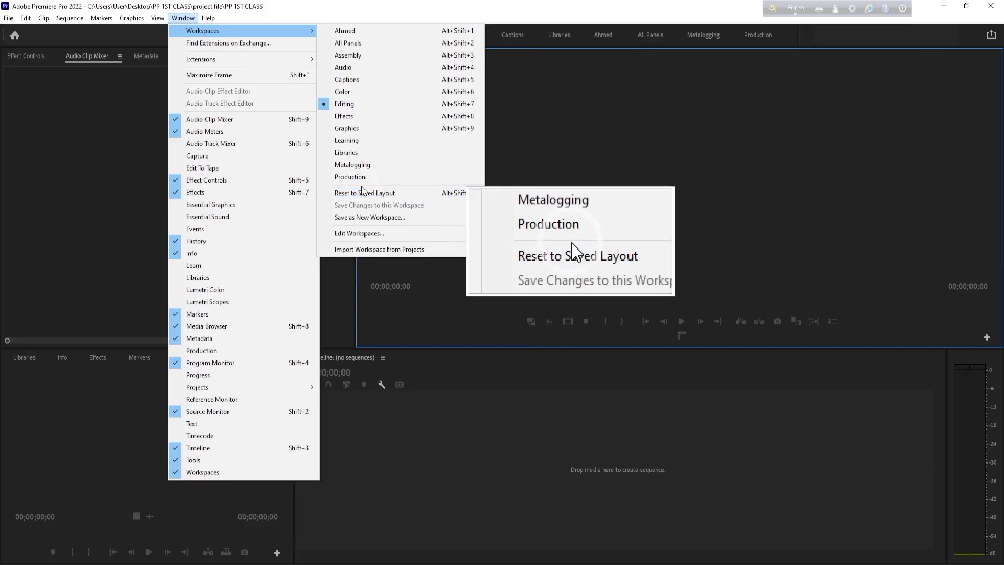
click(388, 195)
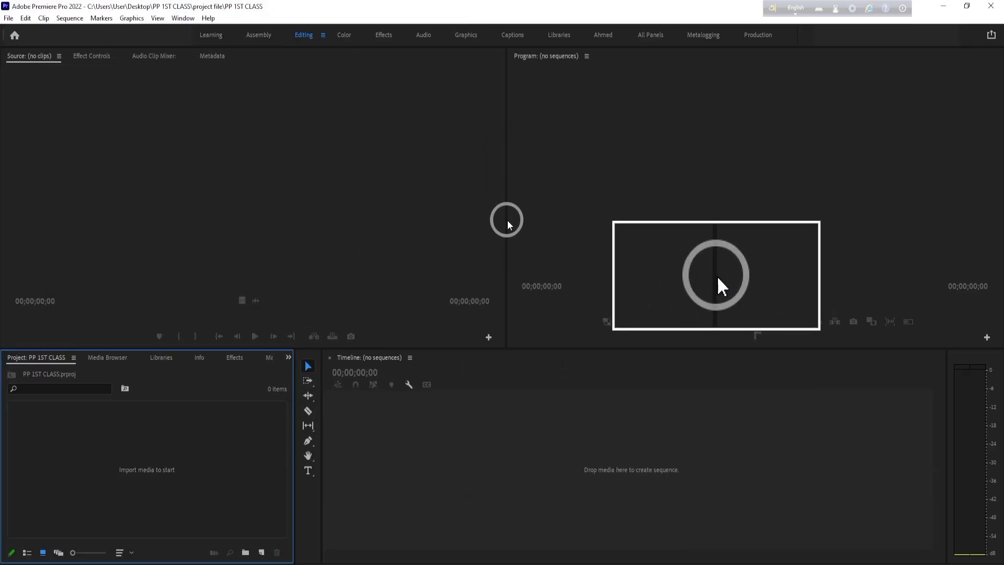
drag(506, 219, 310, 230)
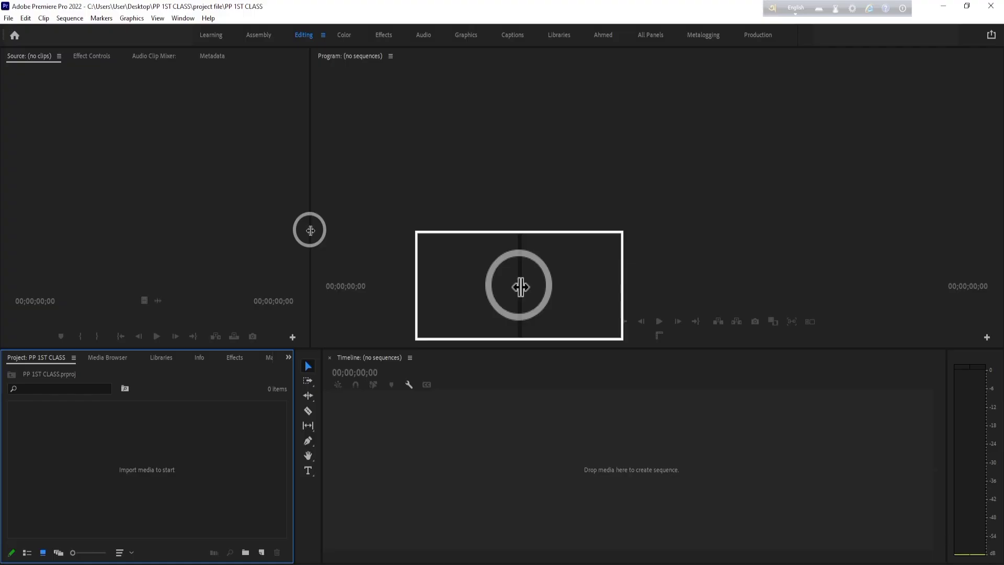
- Save the current panel layout as a new workspace named 1ST CLASS
click(182, 18)
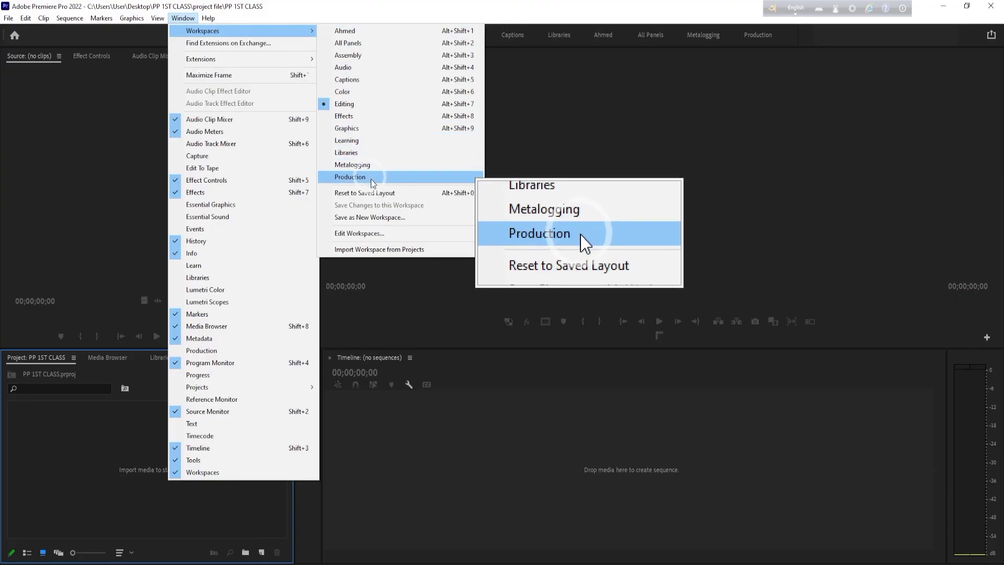
click(378, 219)
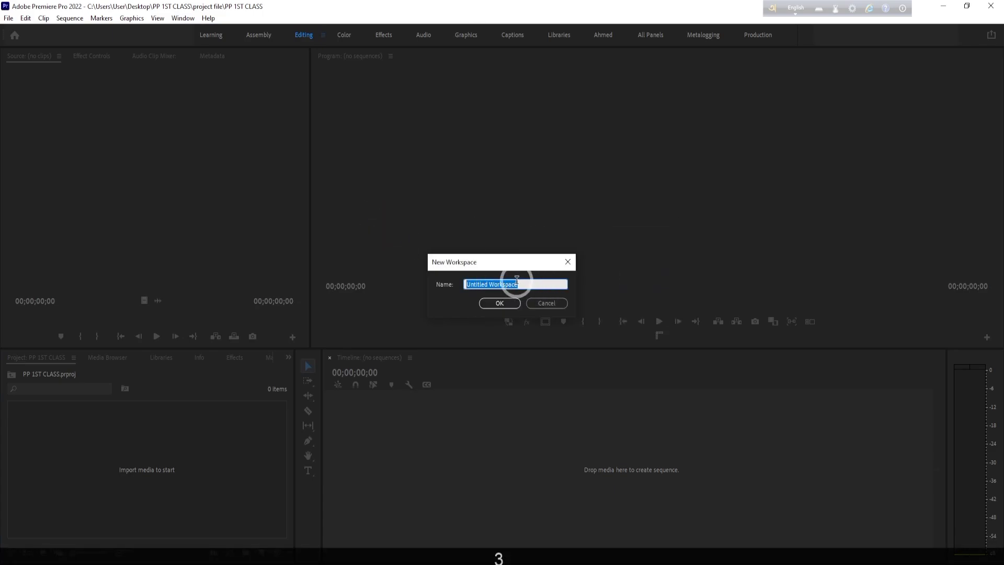
key(BackSpace)
key(BackSpace)
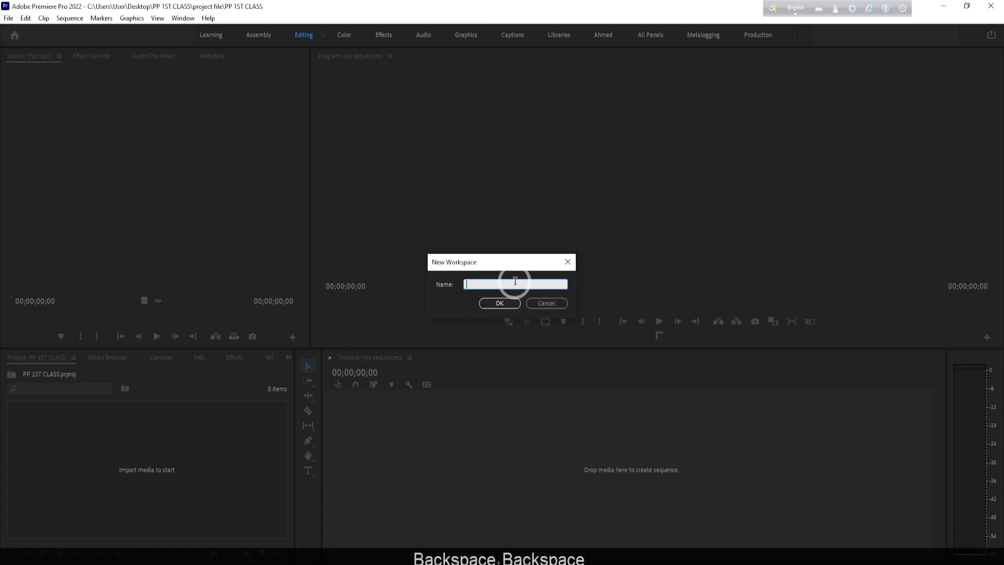
key(Caps_Lock)
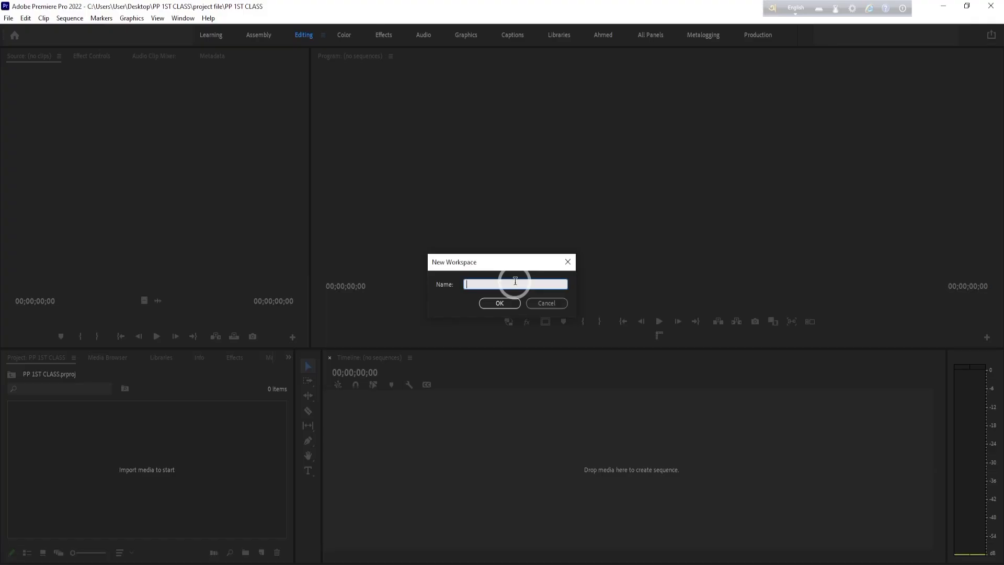
text(11)
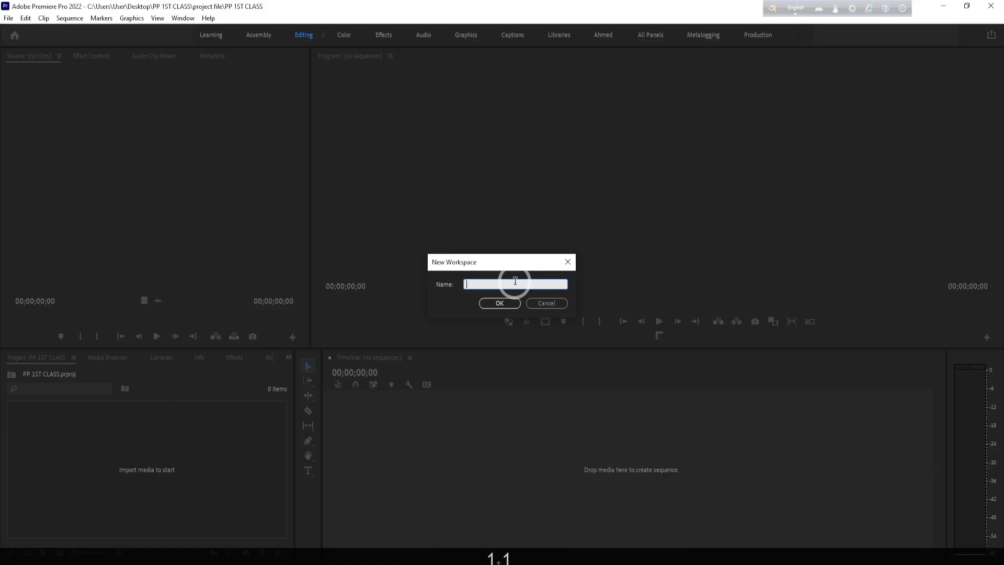
text(1)
text(5)
text(T C)
text(LASS)
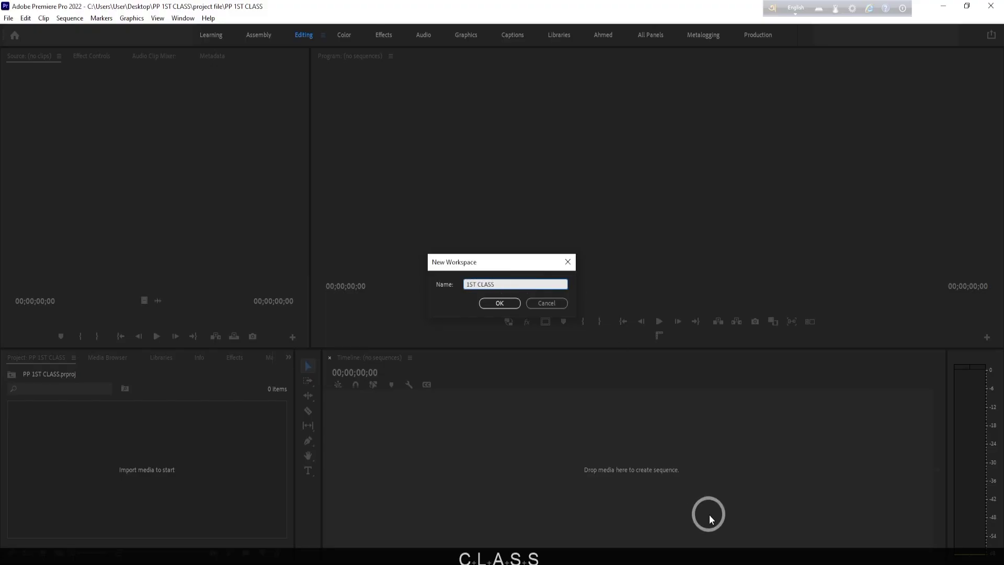
click(508, 302)
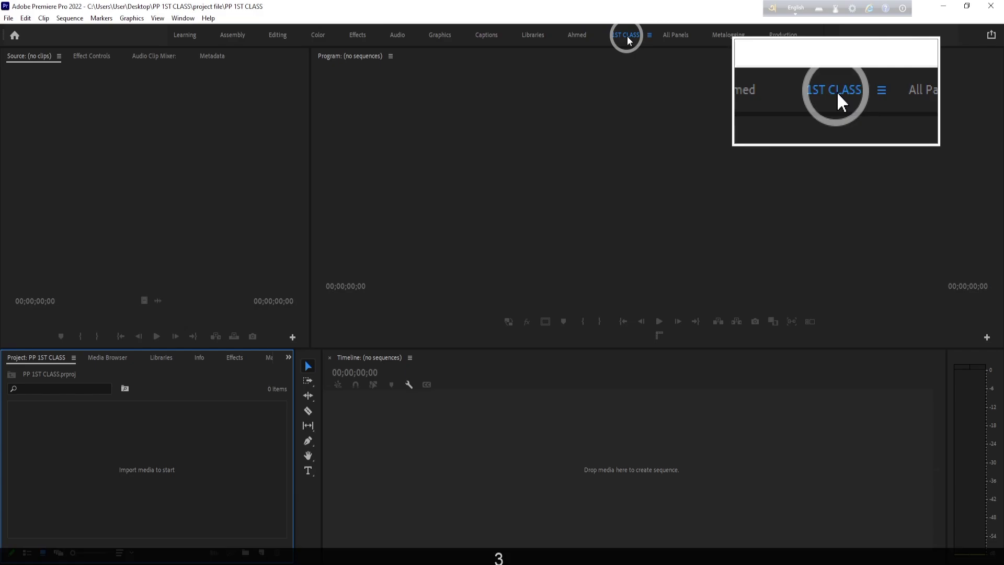
- View the other custom workspace and the Captions, Graphics and Audio workspaces in turn
click(576, 36)
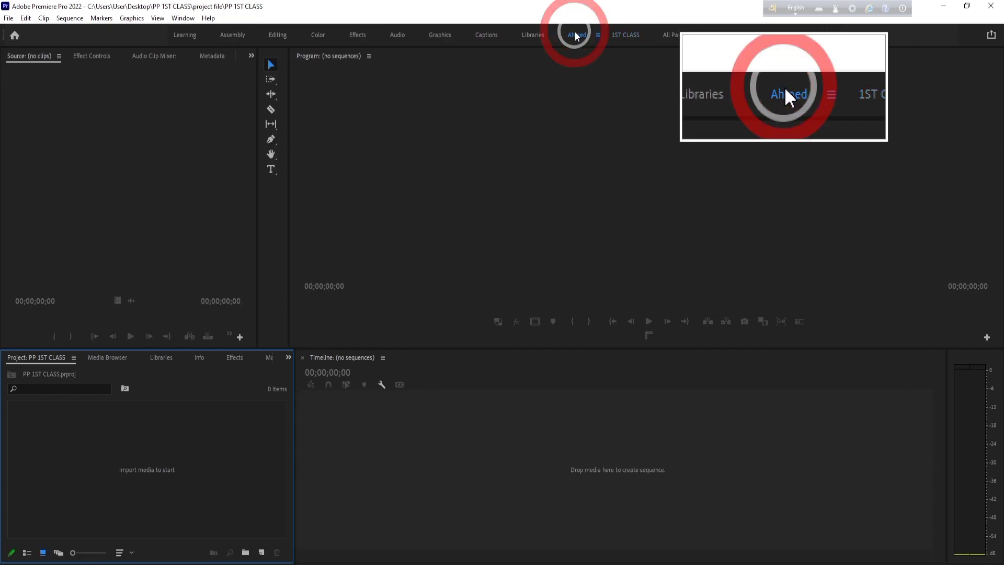
click(487, 36)
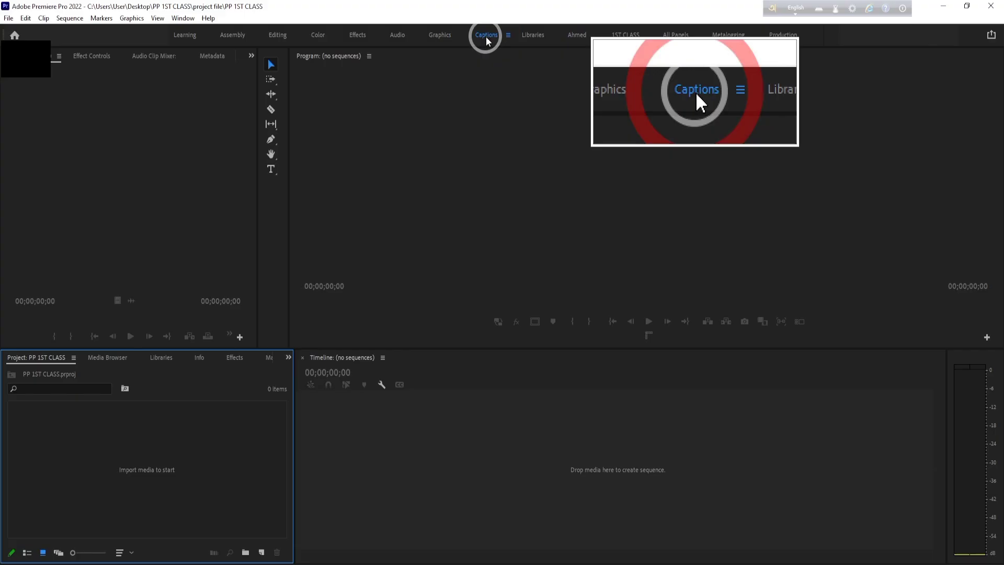
click(443, 36)
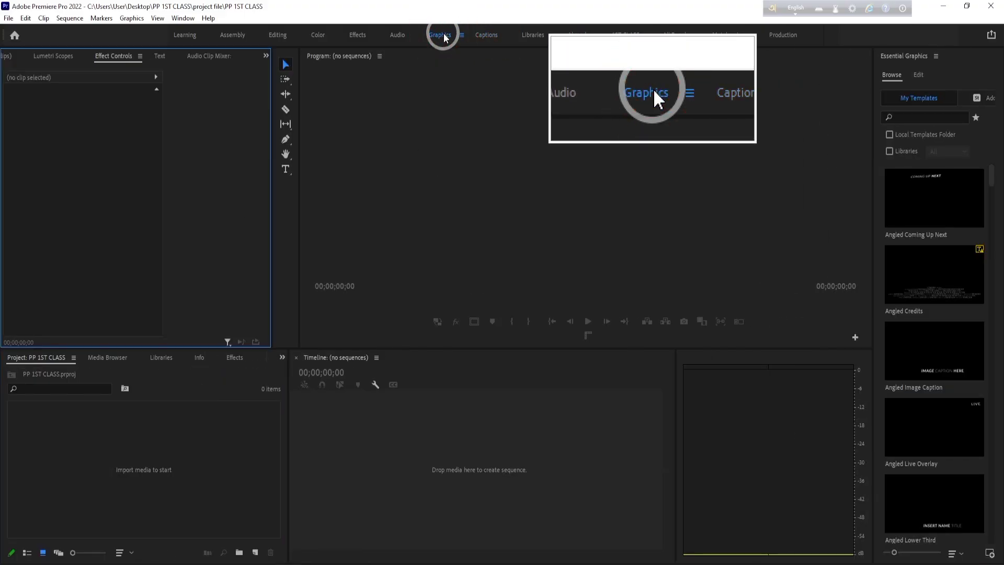
click(397, 35)
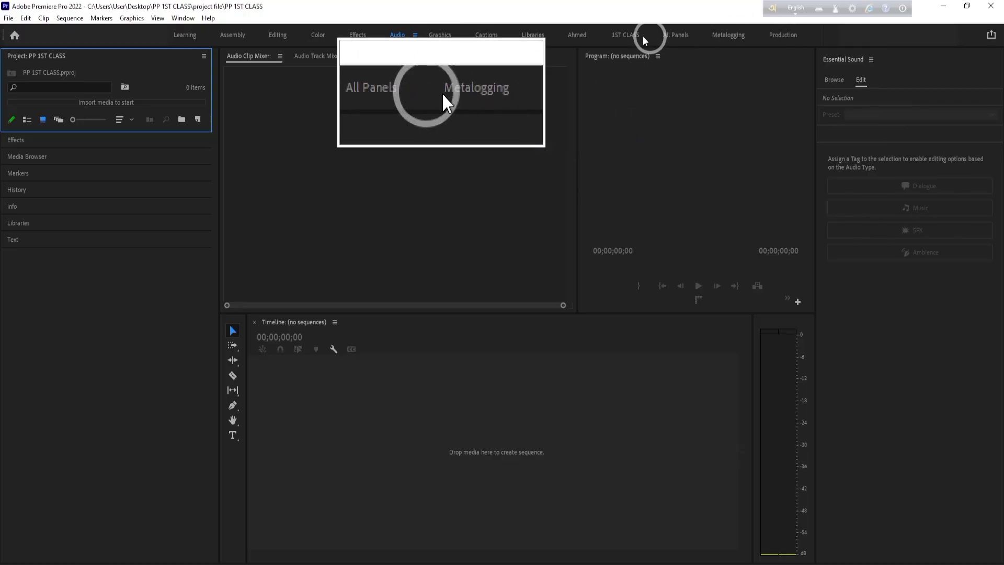
- Switch back to the saved 1ST CLASS workspace and activate its Source panel
click(182, 18)
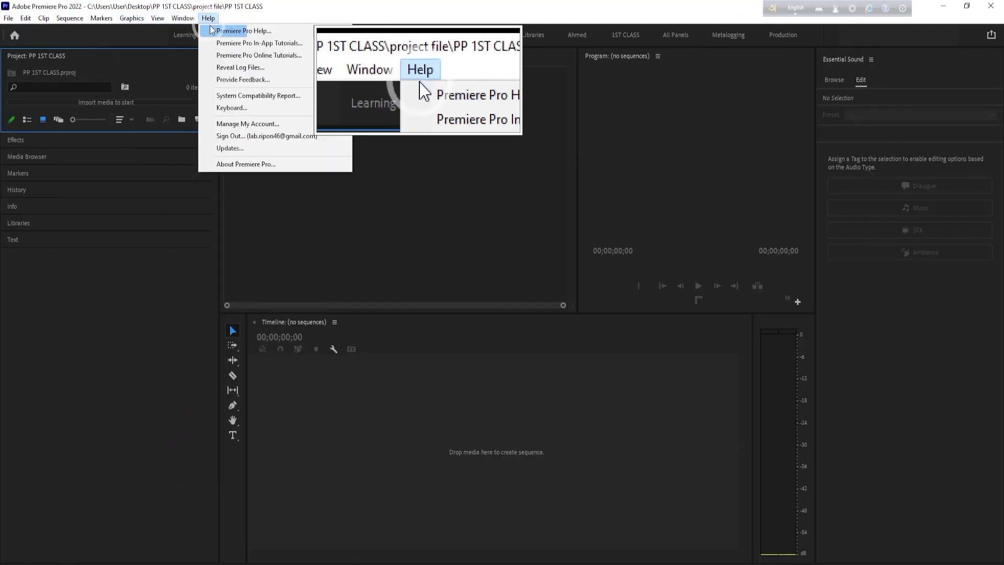
click(211, 32)
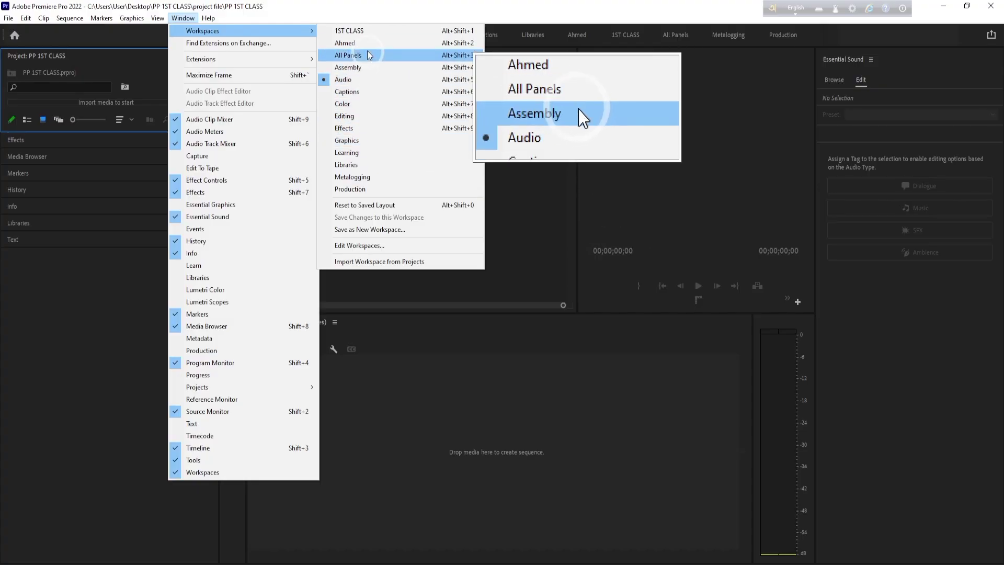
click(356, 33)
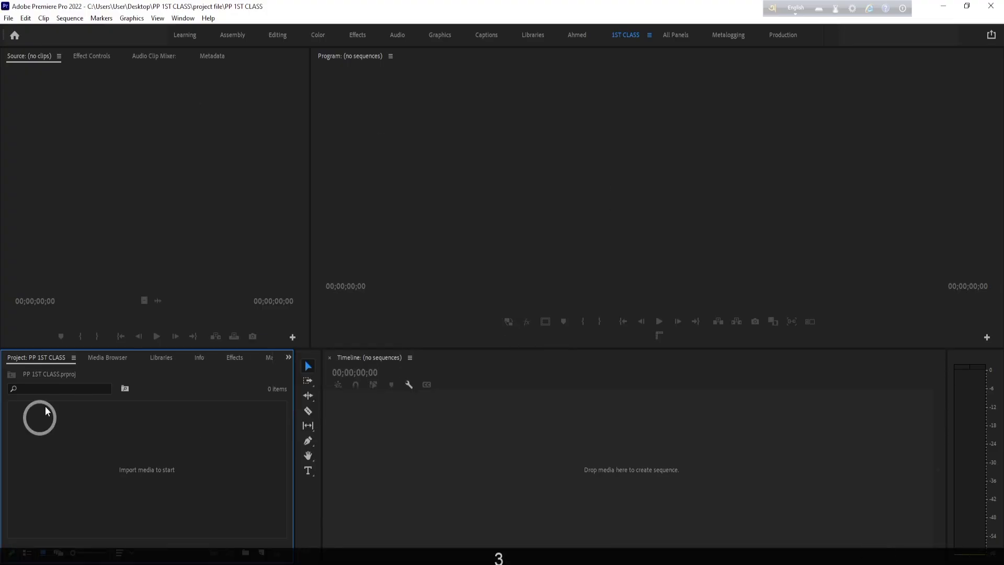
click(227, 213)
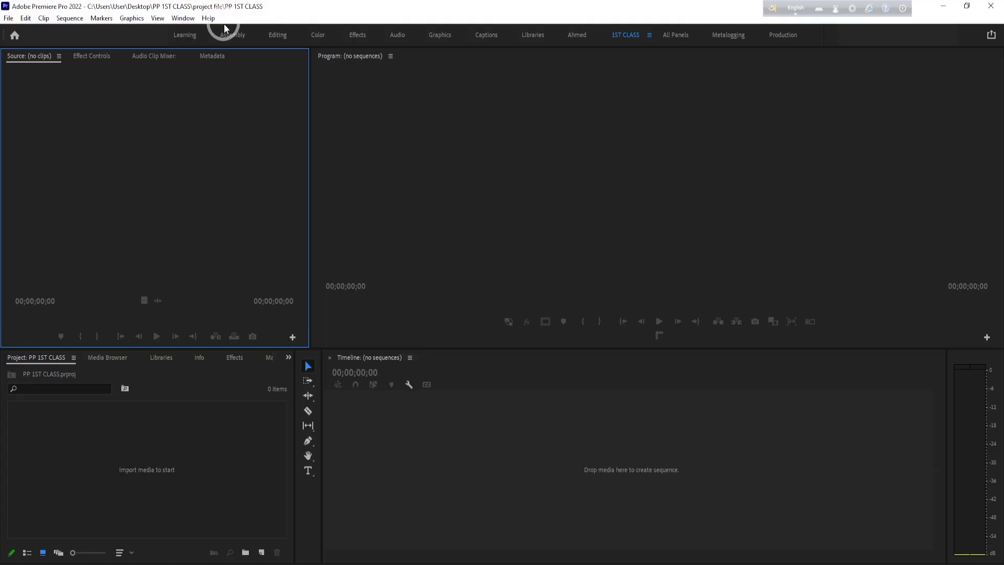
key(2)
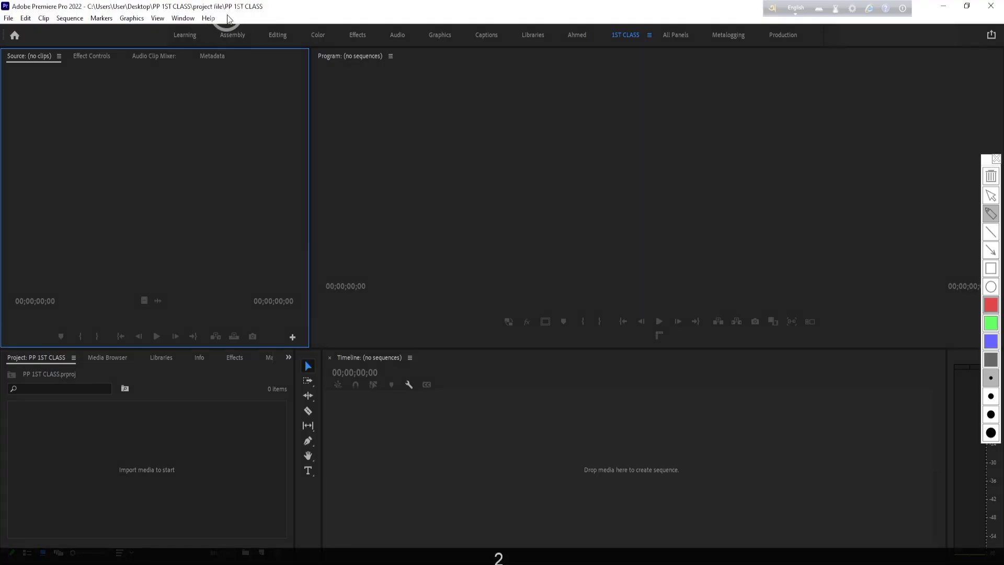
mouse_move(227, 15)
mouse_down()
mouse_move(198, 31)
mouse_move(1, 34)
mouse_move(5, 8)
mouse_move(243, 9)
mouse_move(226, 20)
mouse_up()
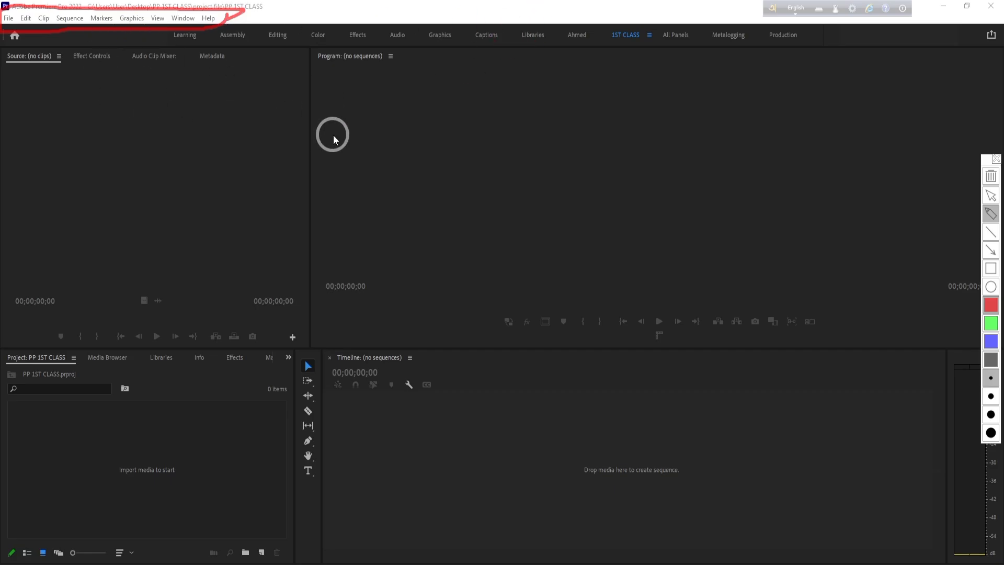
key(2)
click(178, 128)
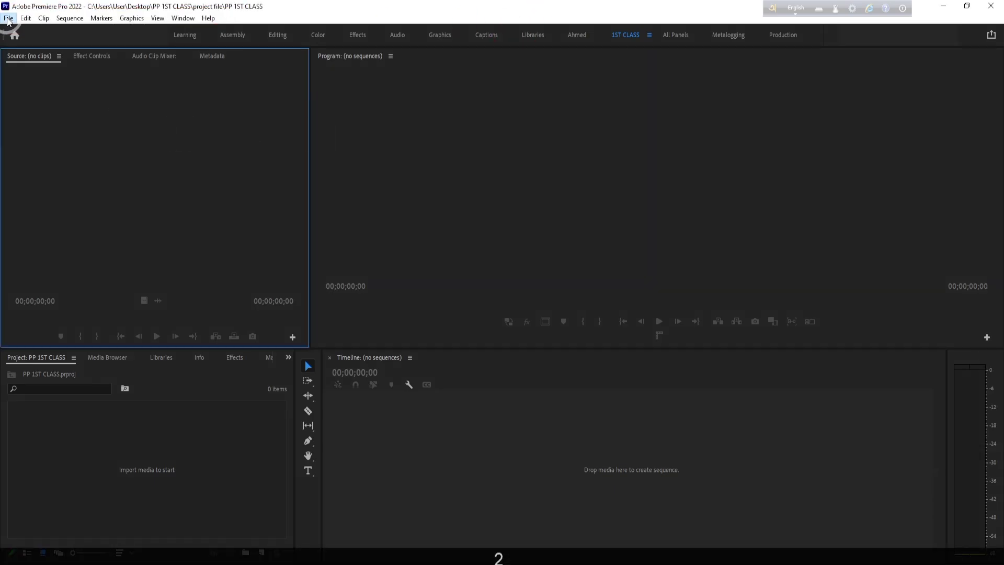
click(9, 19)
mouse_move(26, 32)
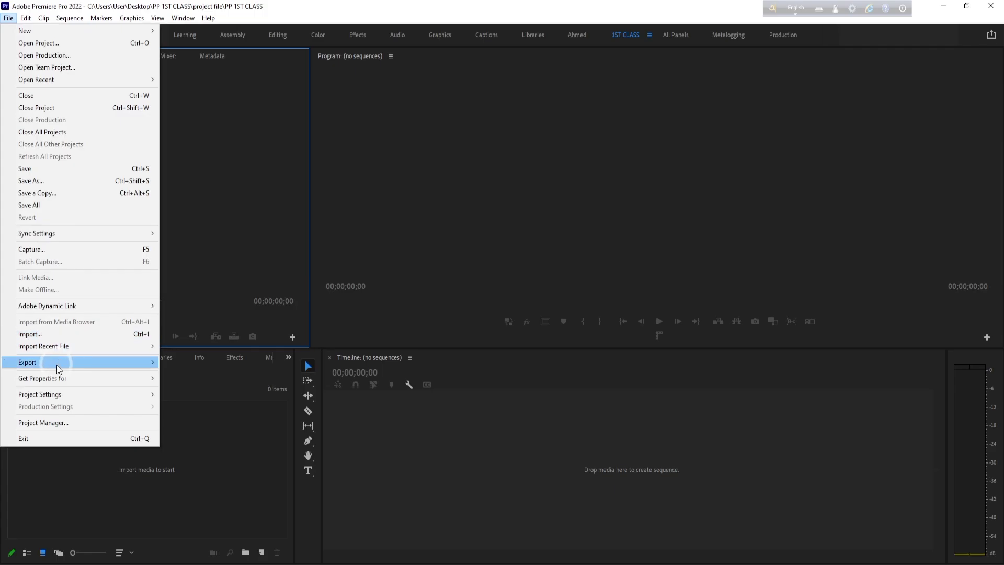
mouse_move(58, 366)
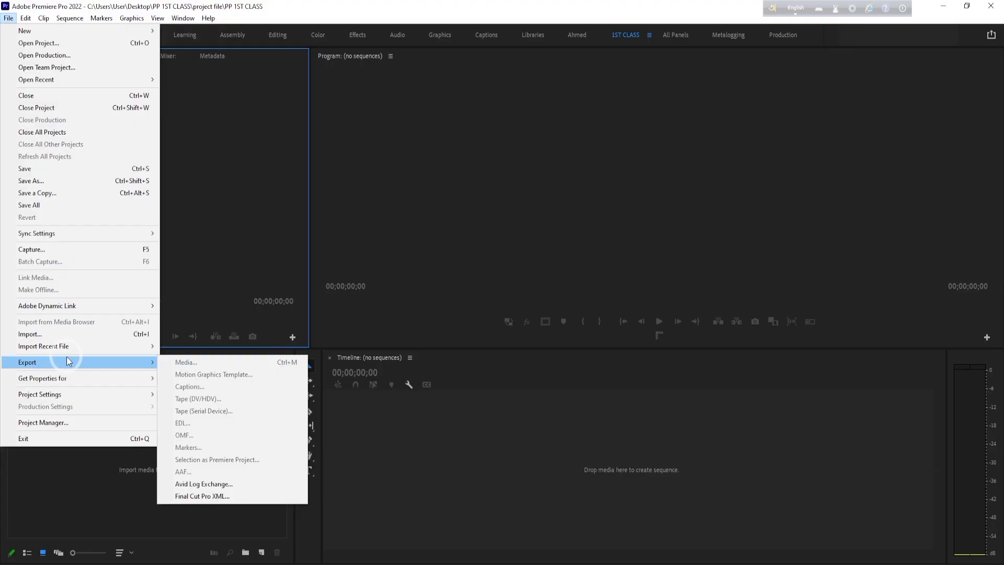
click(50, 440)
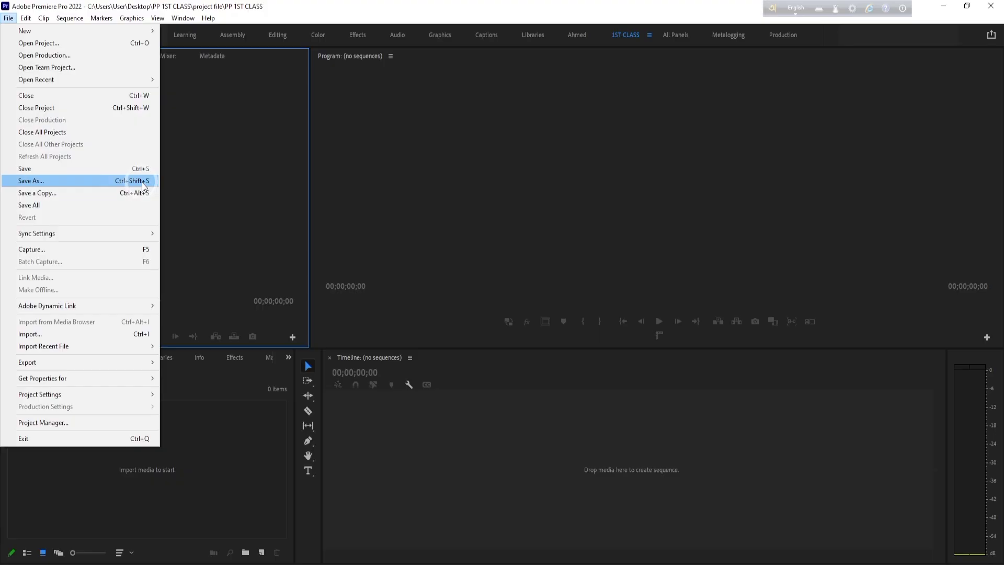
click(138, 168)
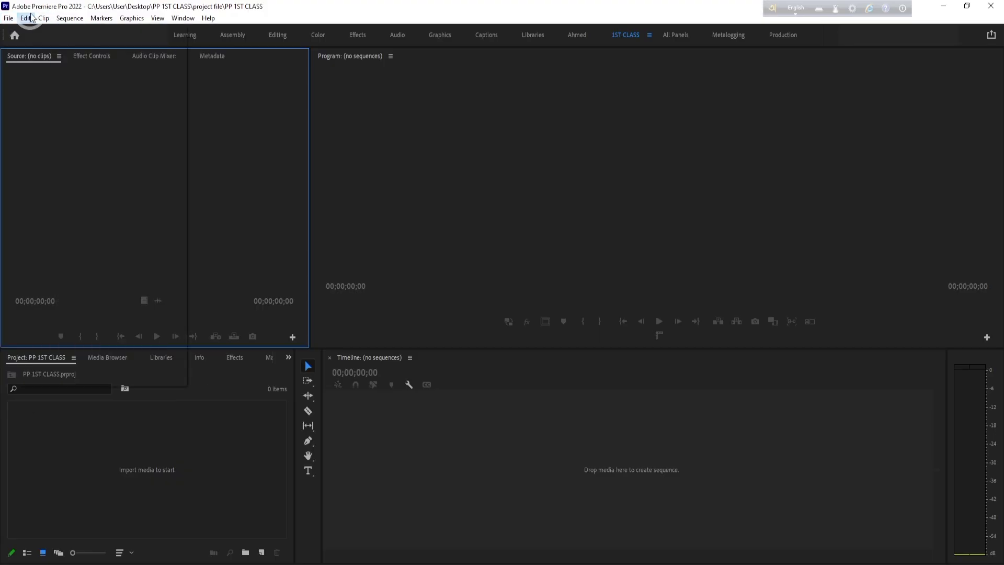
- Try to replace the Selection Tool's keyboard shortcut with A, and discard the change
click(27, 18)
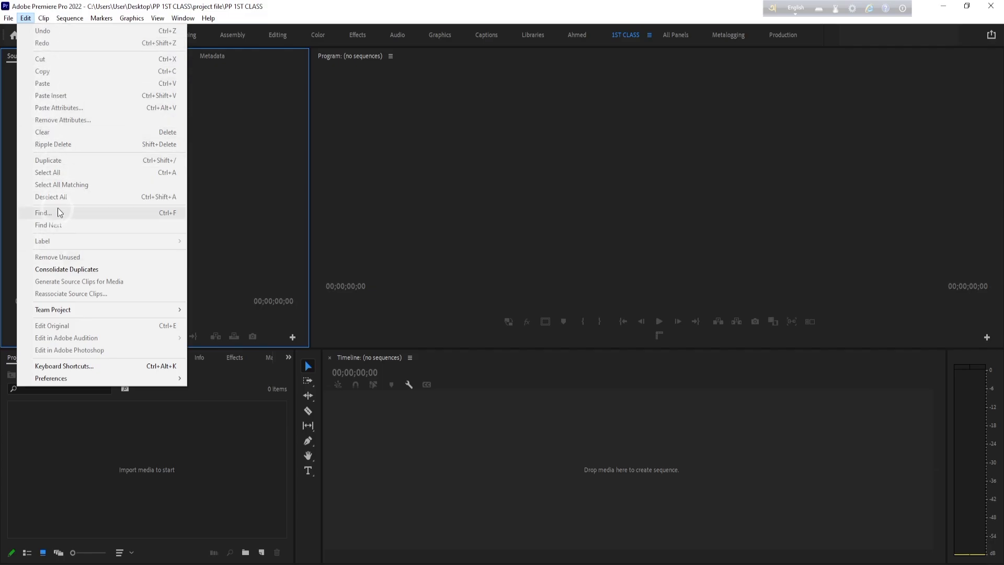
click(68, 368)
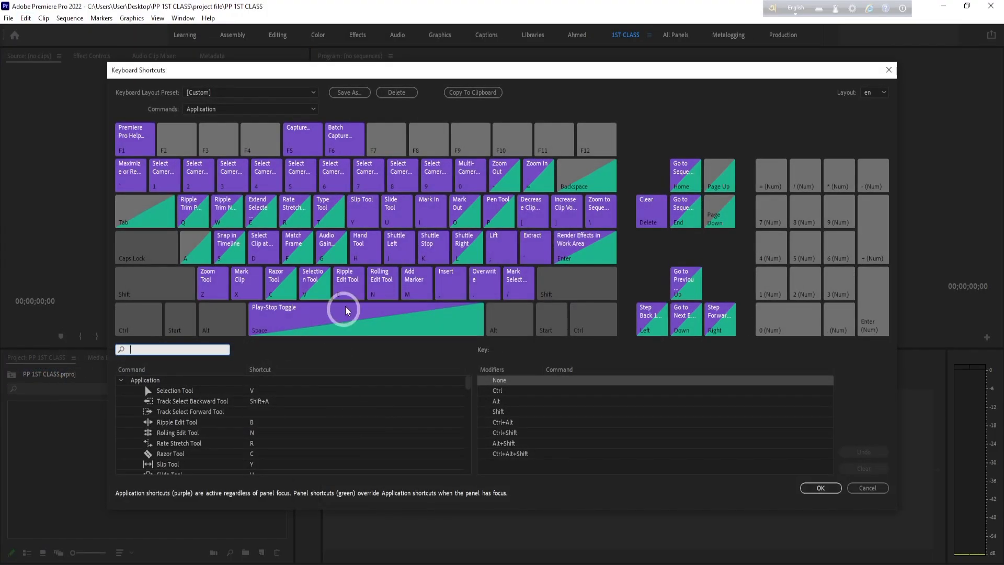
scroll(257, 434, down, 5)
scroll(258, 435, up, 5)
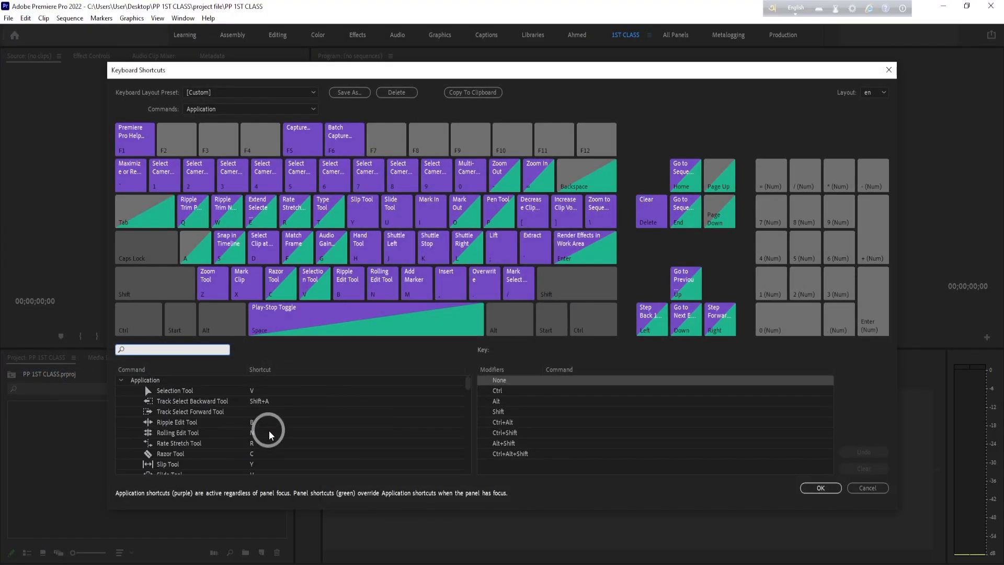
click(257, 392)
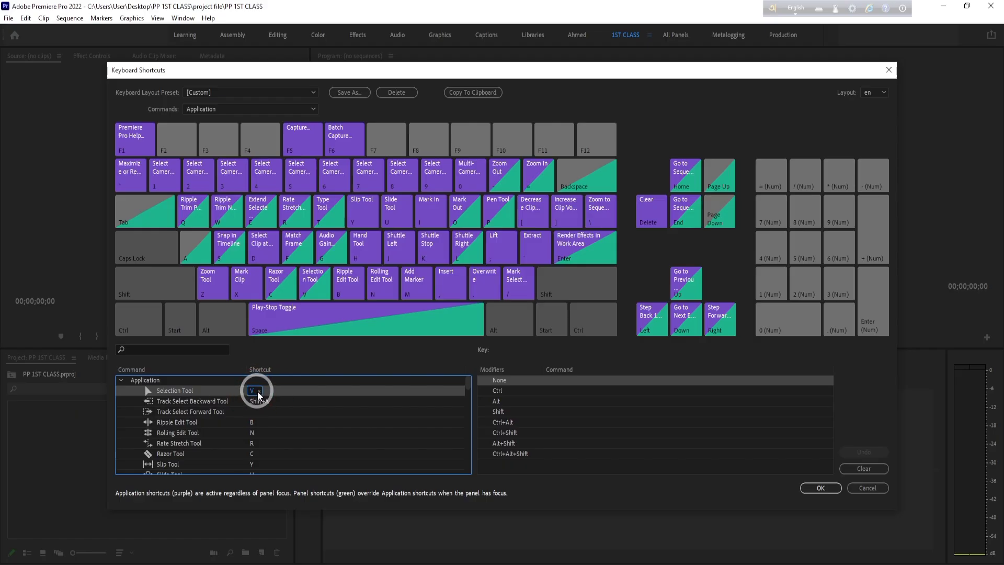
key(a)
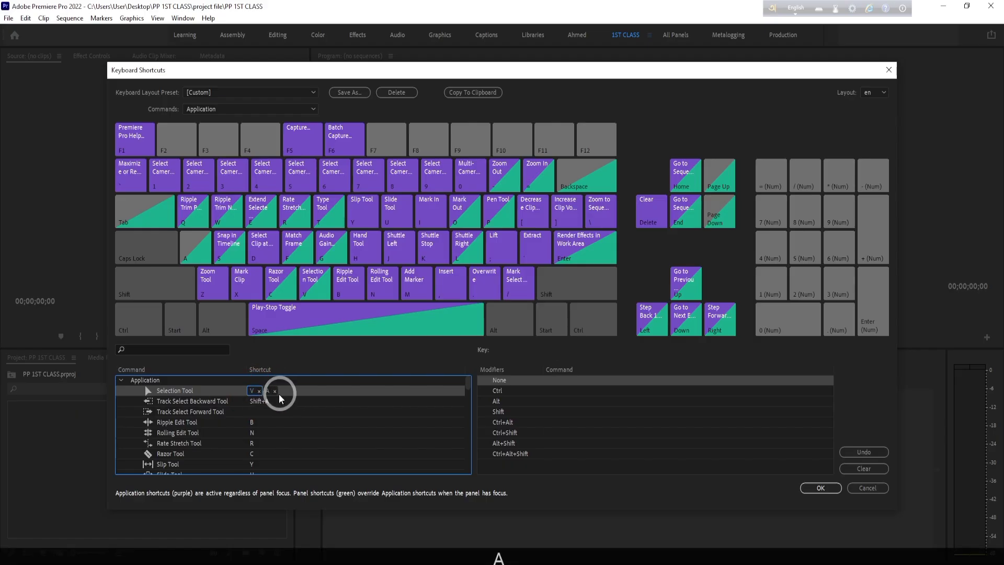
click(259, 392)
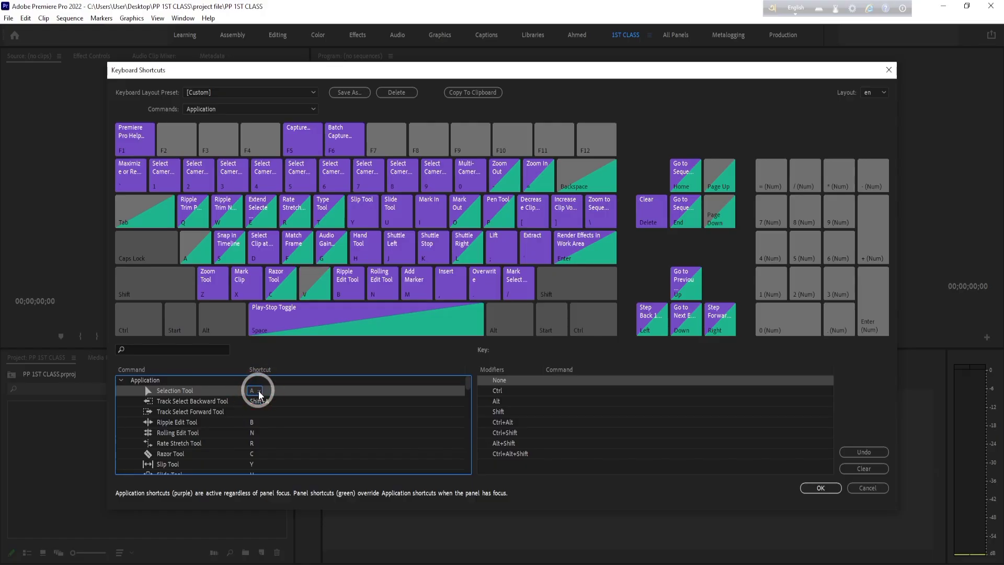
click(231, 392)
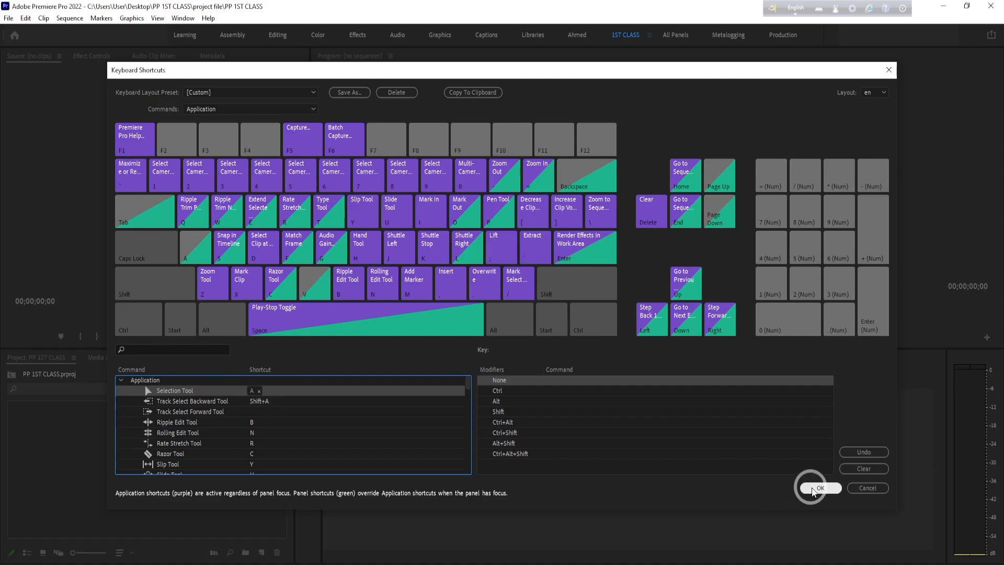
click(869, 487)
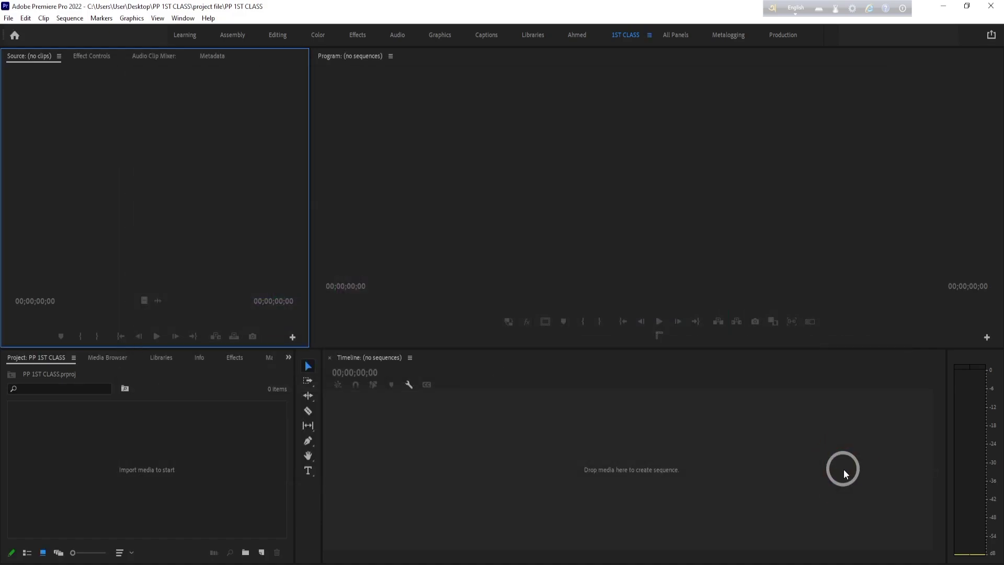
- Review the application commands and their assigned keys in the keyboard shortcuts settings, and close them without changes
click(25, 17)
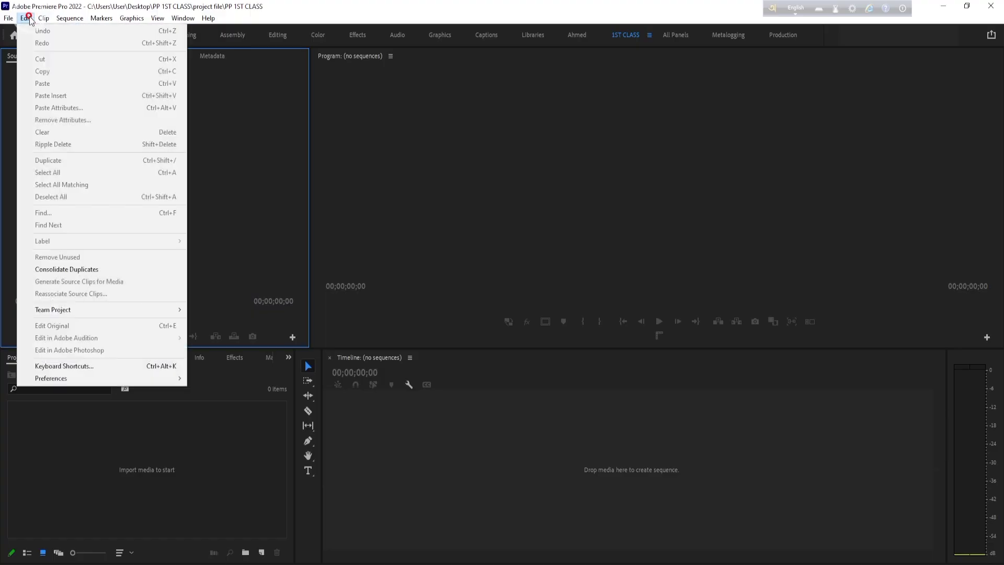
click(100, 367)
click(367, 434)
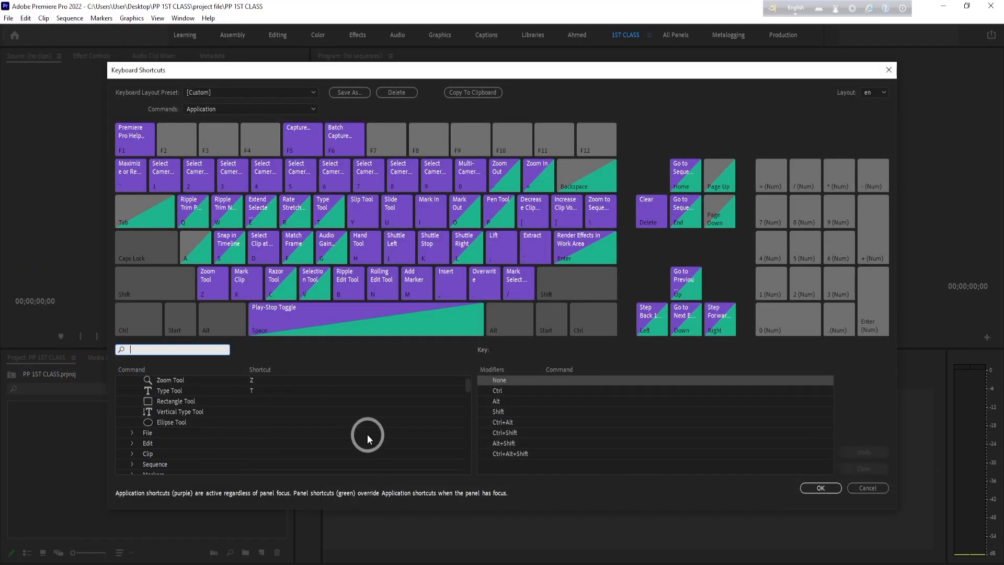
scroll(294, 413, down, 15)
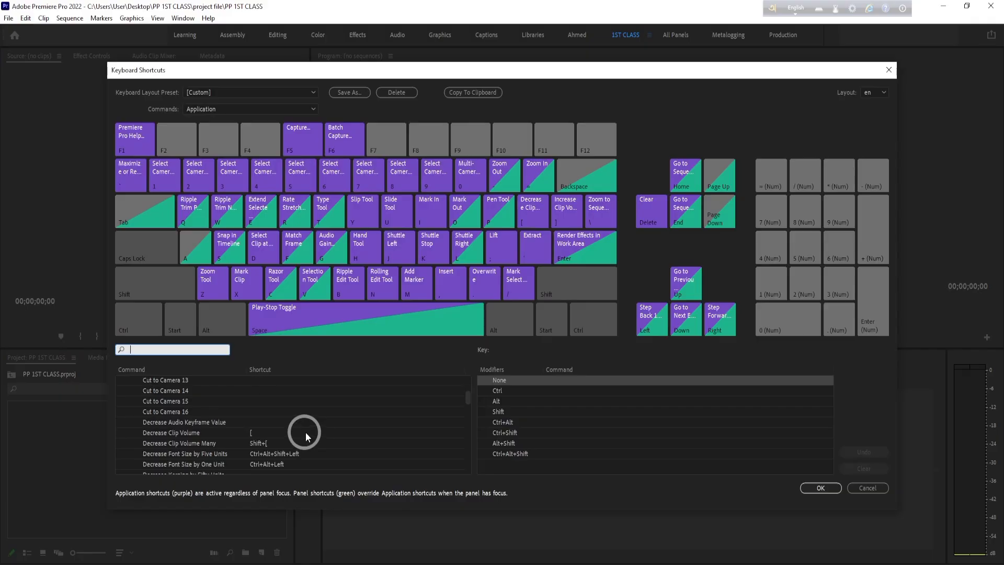
scroll(305, 432, down, 10)
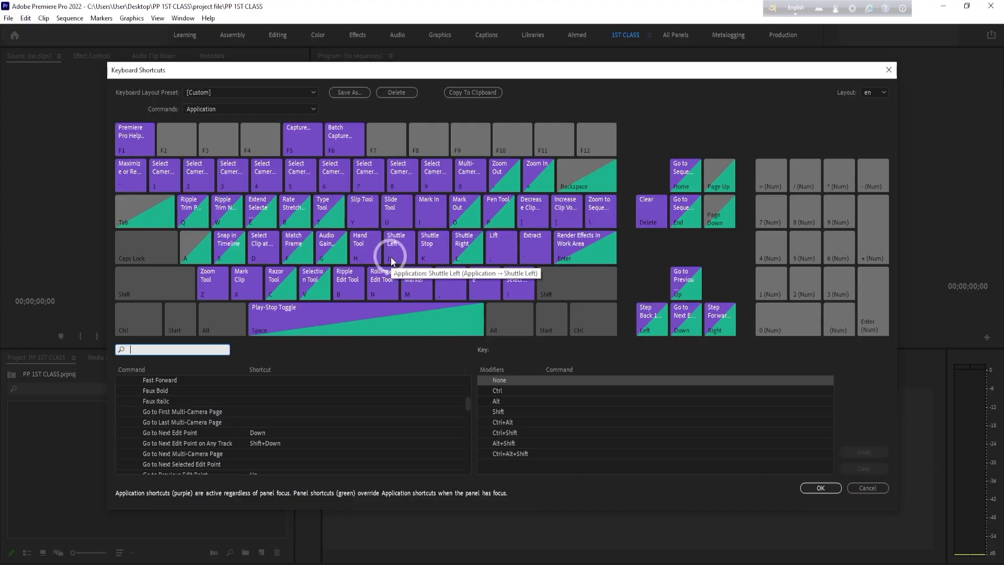
click(865, 487)
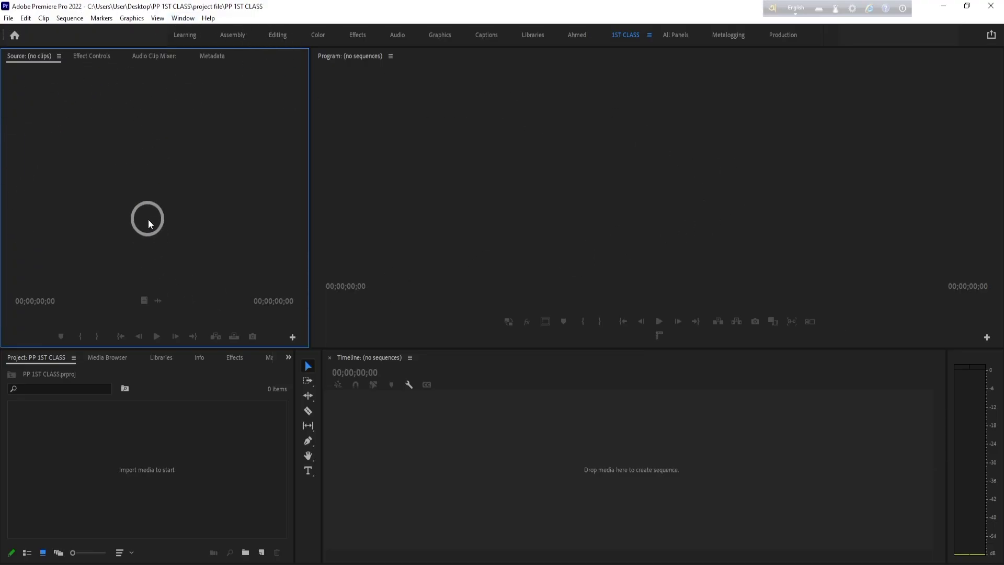
- Activate the Project, Timeline, Tools, Audio Meters, Program and Source panels in turn, ending on the Project panel
click(151, 459)
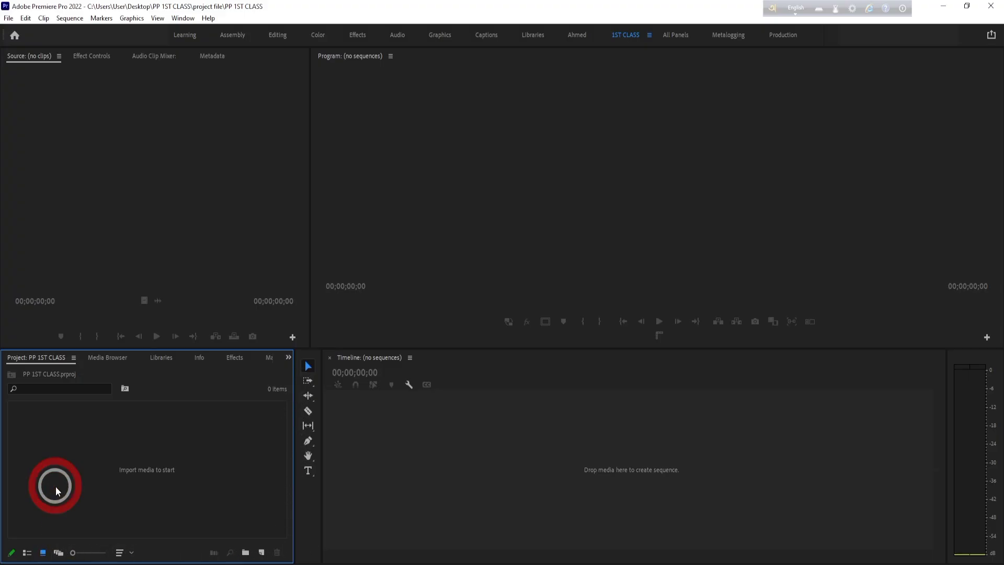
click(489, 473)
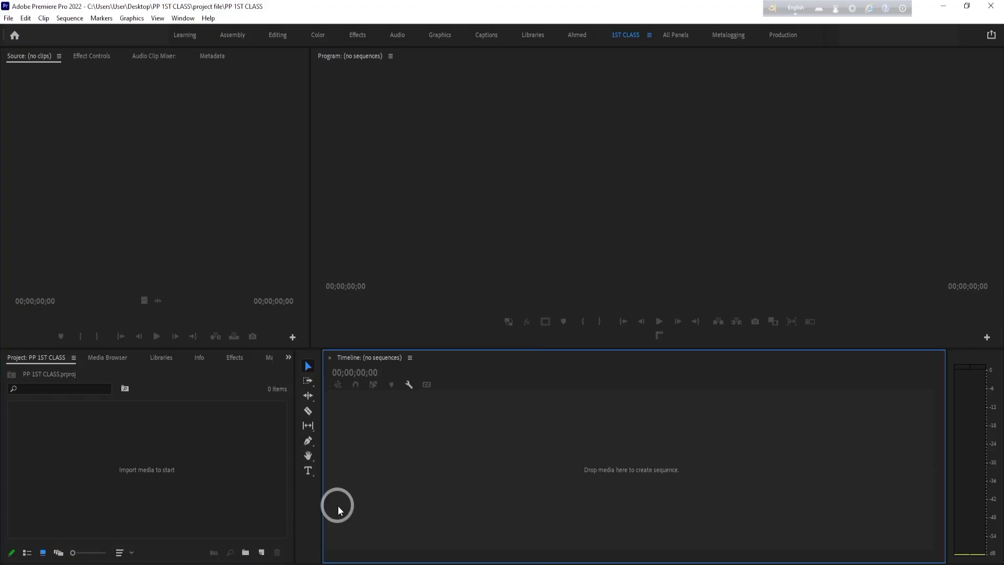
click(311, 517)
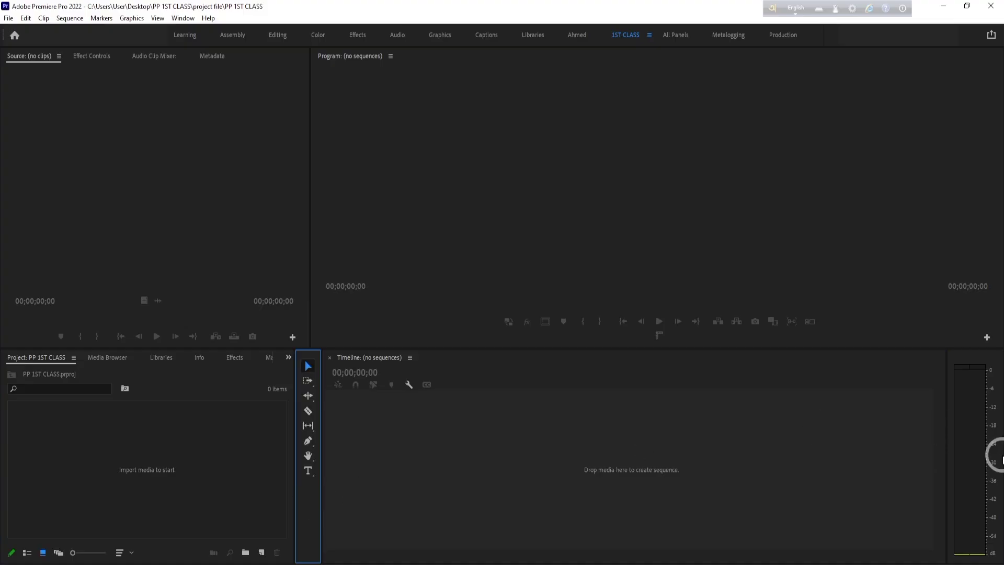
click(965, 356)
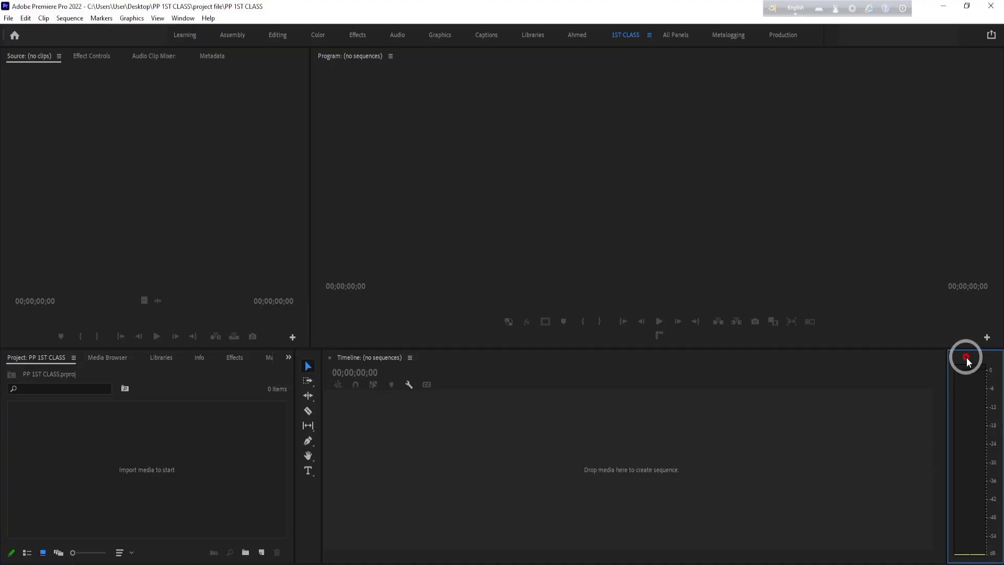
click(752, 314)
click(201, 224)
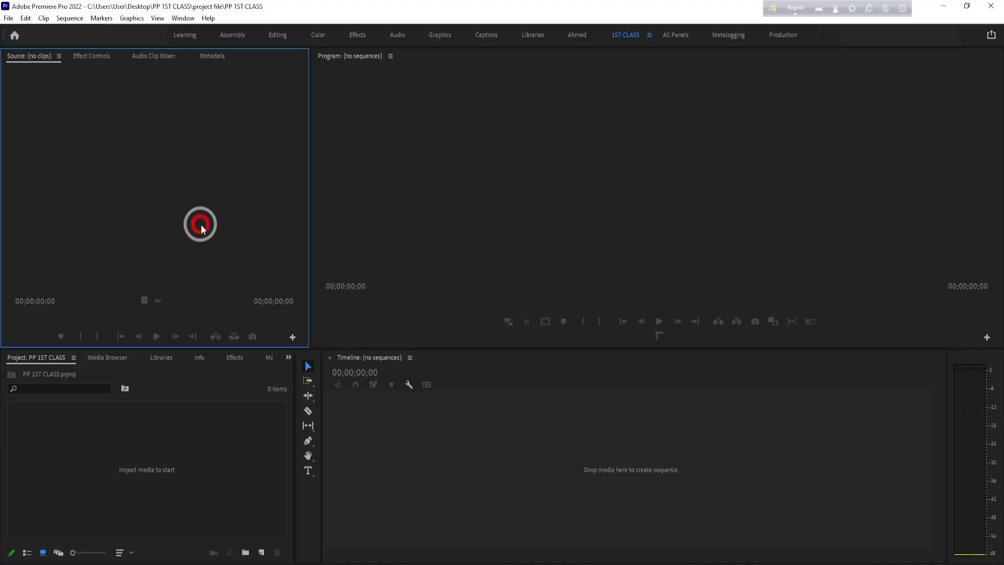
click(226, 483)
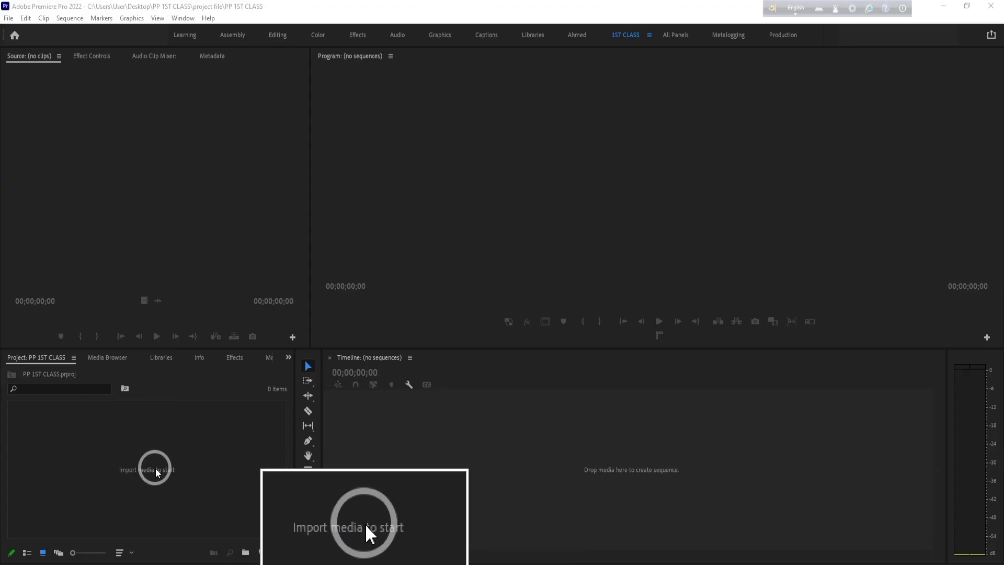
- Start a media import and browse to the videos in folder 01 of Video editing class Asset on Local Disk (I:)
click(188, 467)
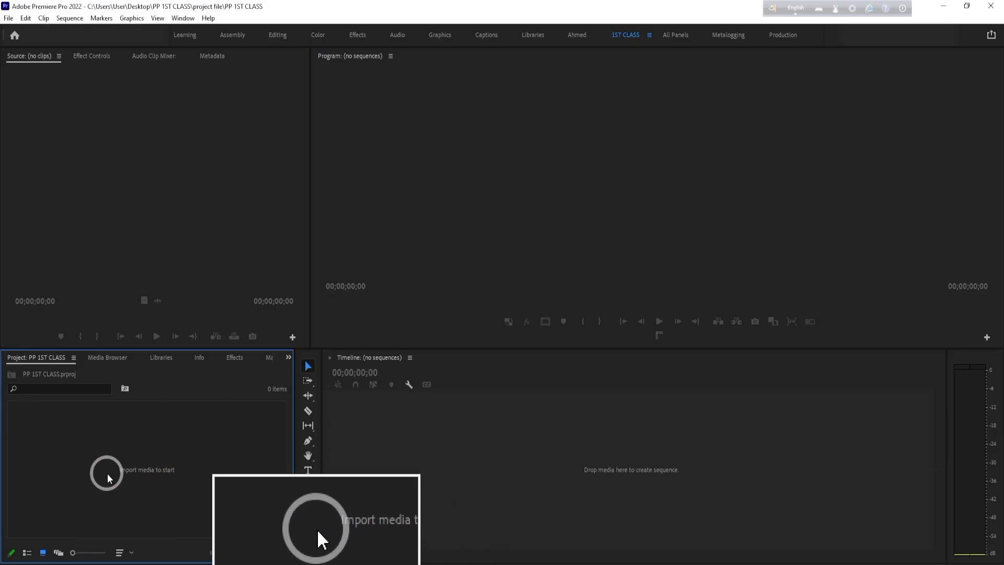
double_click(182, 466)
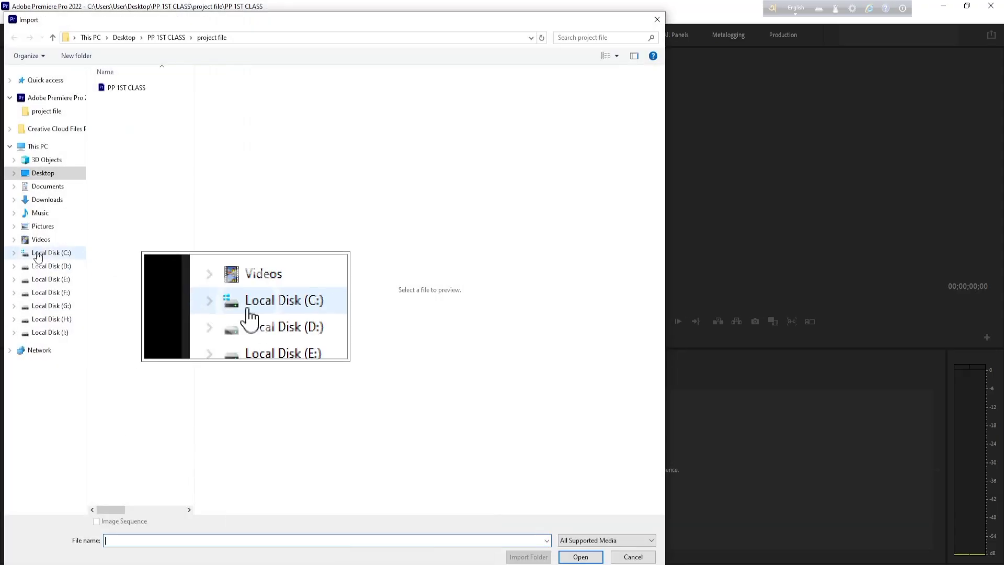
click(57, 334)
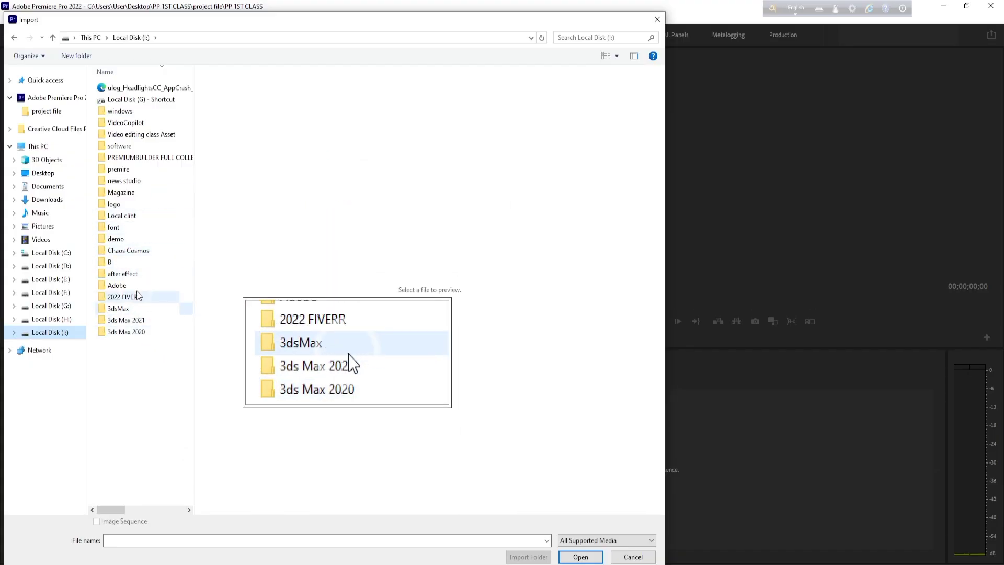
click(146, 134)
double_click(146, 134)
double_click(124, 90)
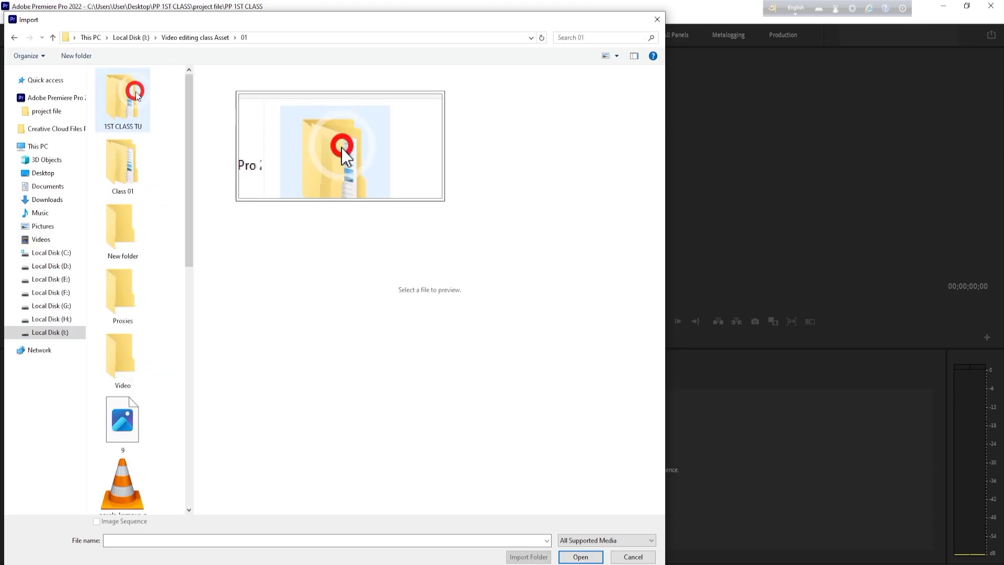
drag(189, 128, 193, 435)
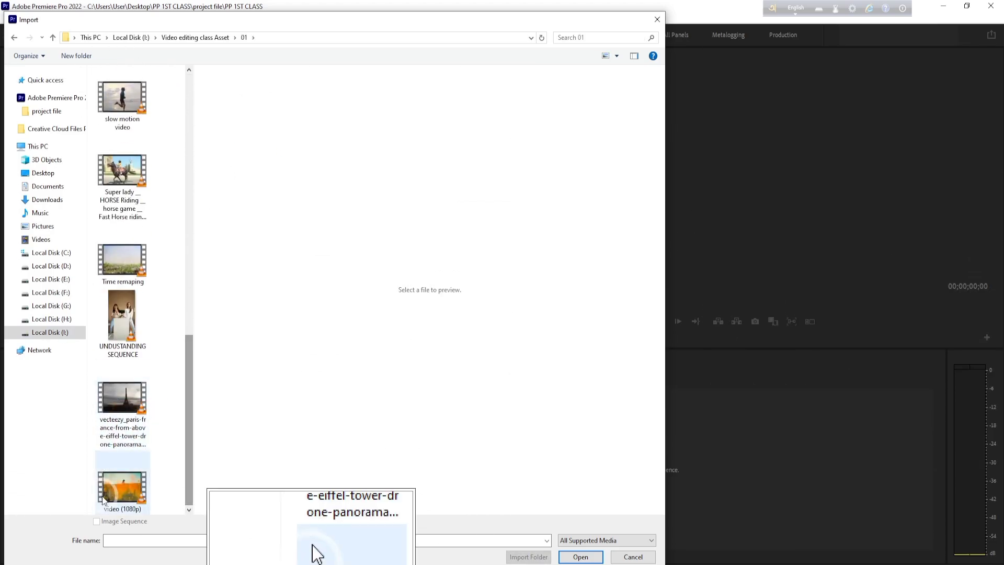
click(124, 487)
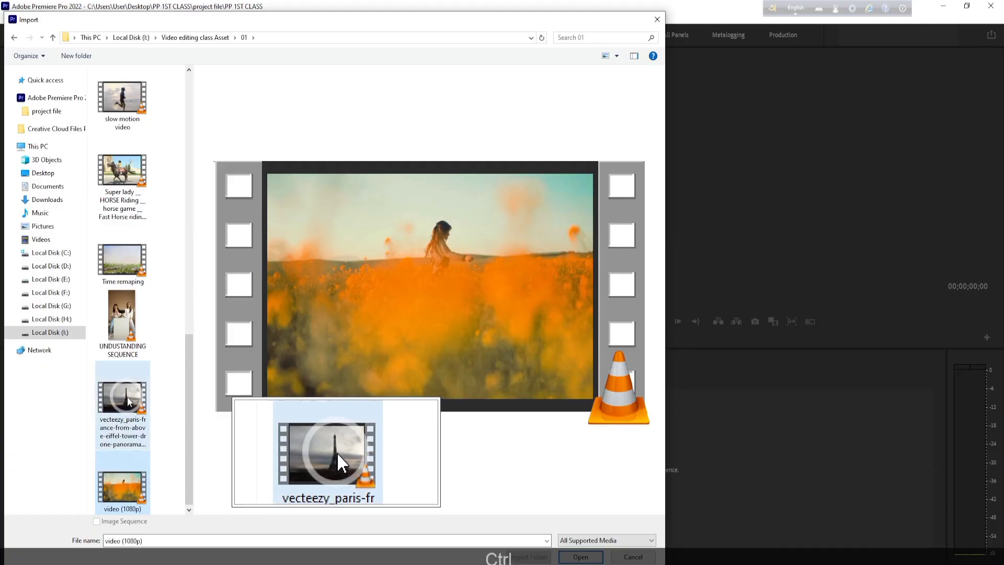
ctrl+click(122, 400)
ctrl+click(121, 339)
ctrl+click(124, 261)
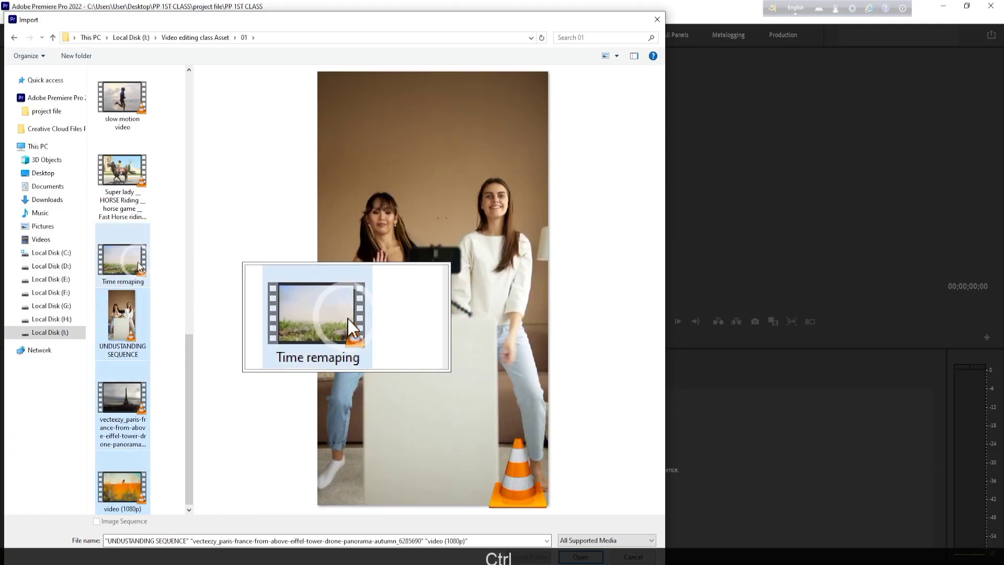
ctrl+click(128, 124)
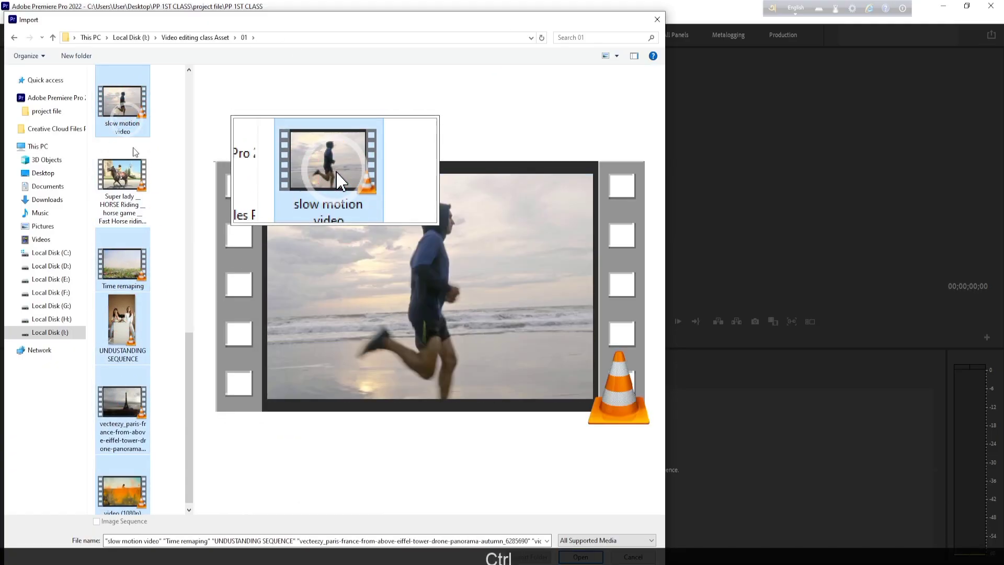
click(166, 388)
- Import the video (1080p) and vecteezy_paris-france Eiffel Tower clips into the project, and clear the selection
click(122, 489)
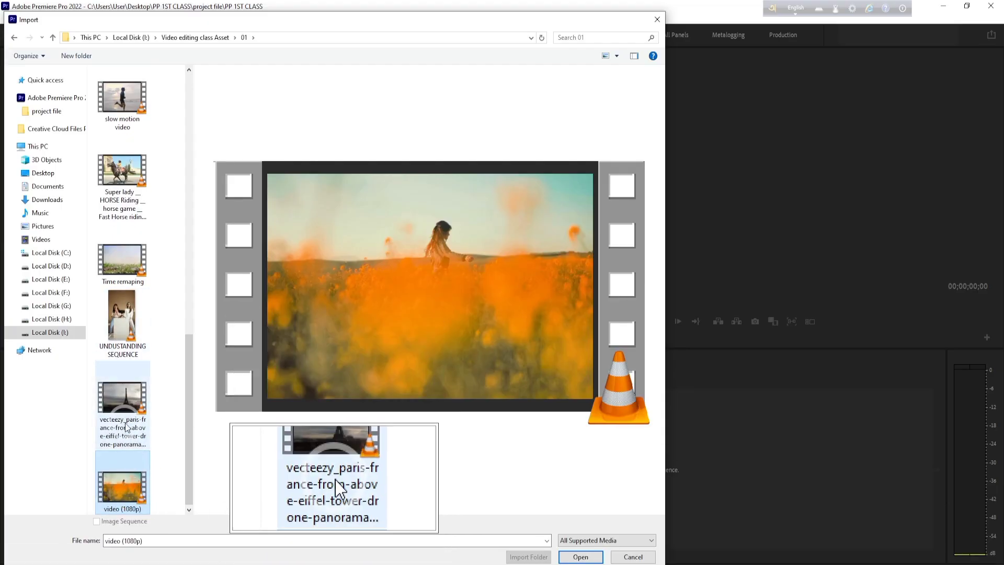
ctrl+click(131, 407)
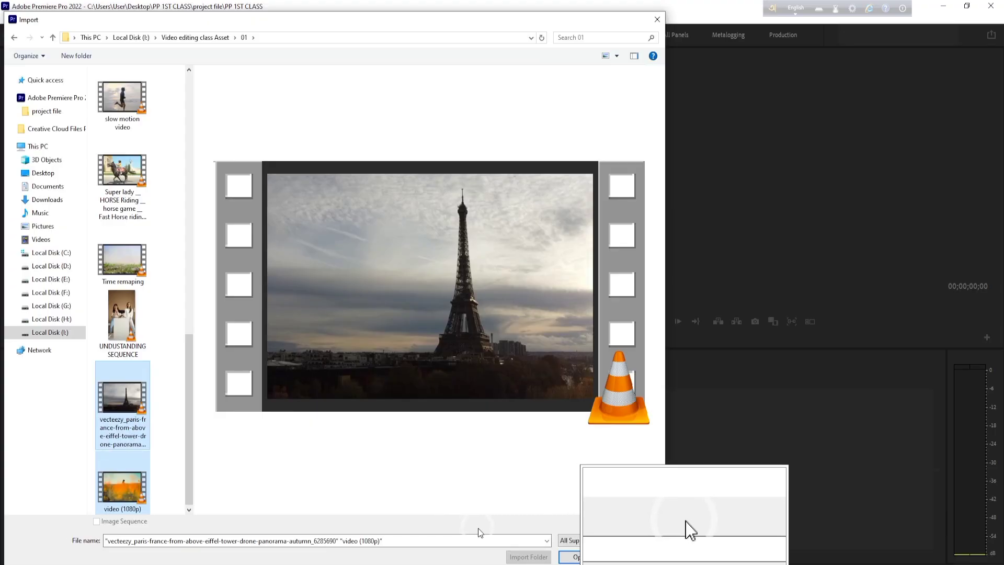
click(585, 550)
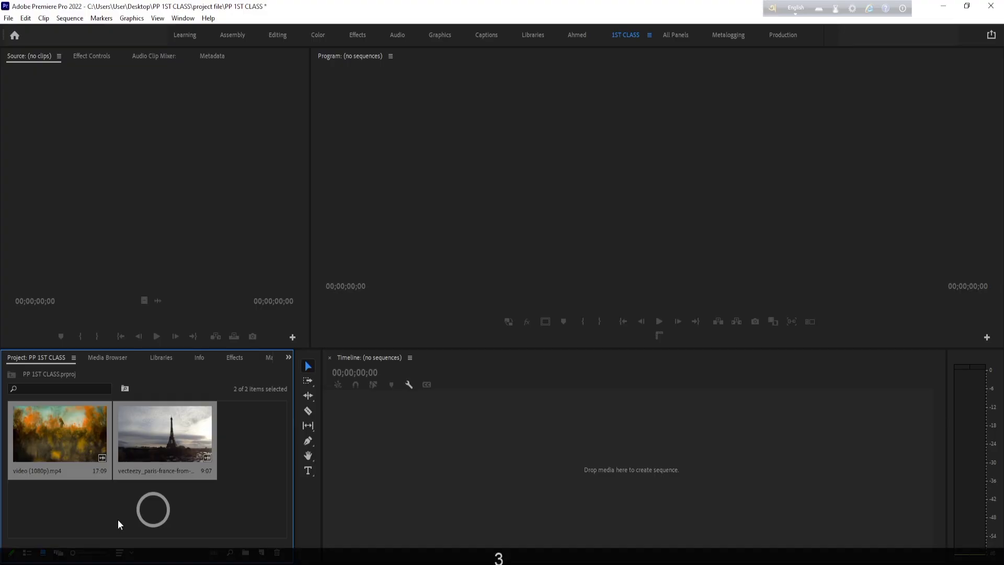
click(205, 506)
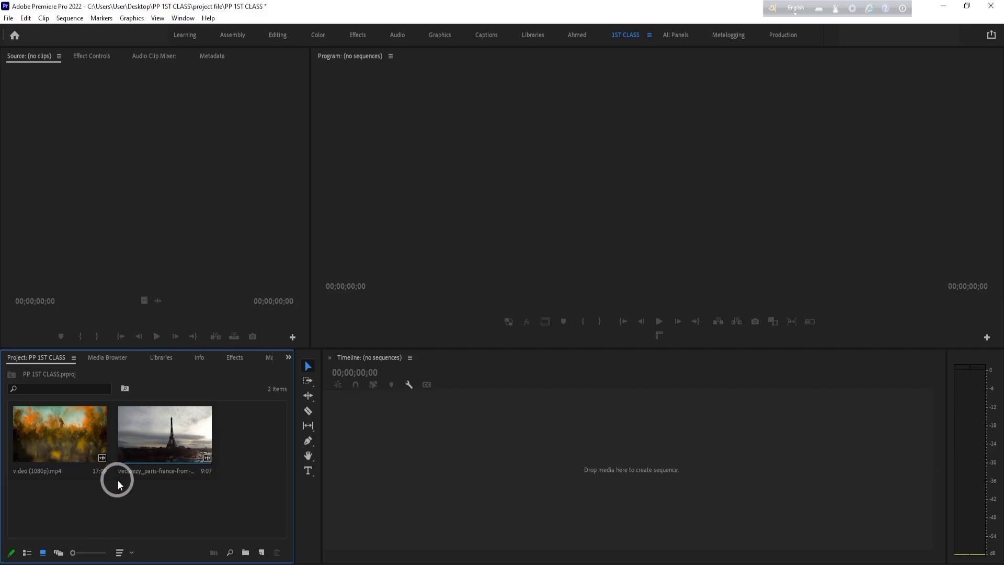
- Display the imported clips in List View, Icon View and Freeform View in turn
click(28, 553)
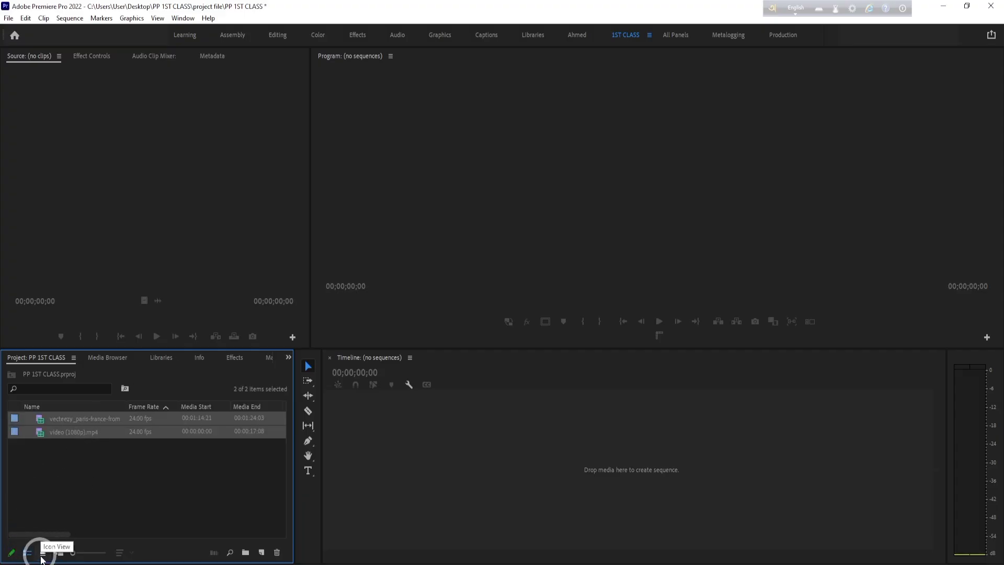
key(3)
key(3)
key(2)
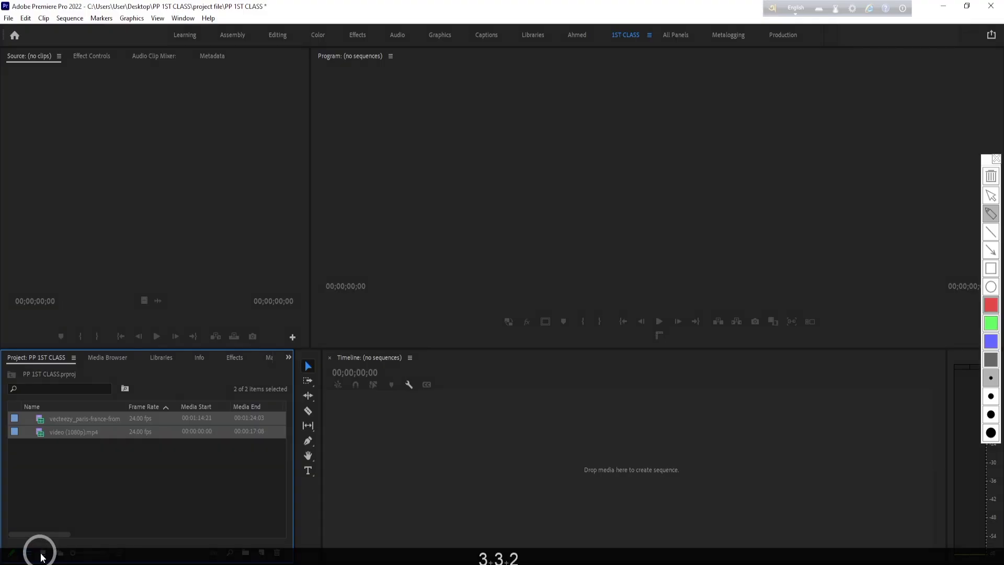
key(2)
key(1)
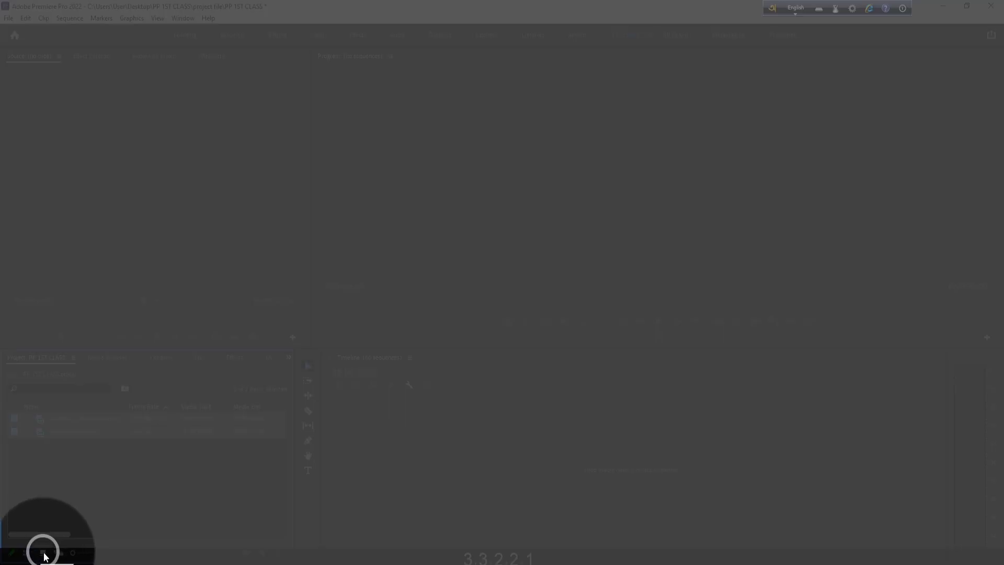
click(44, 557)
key(1)
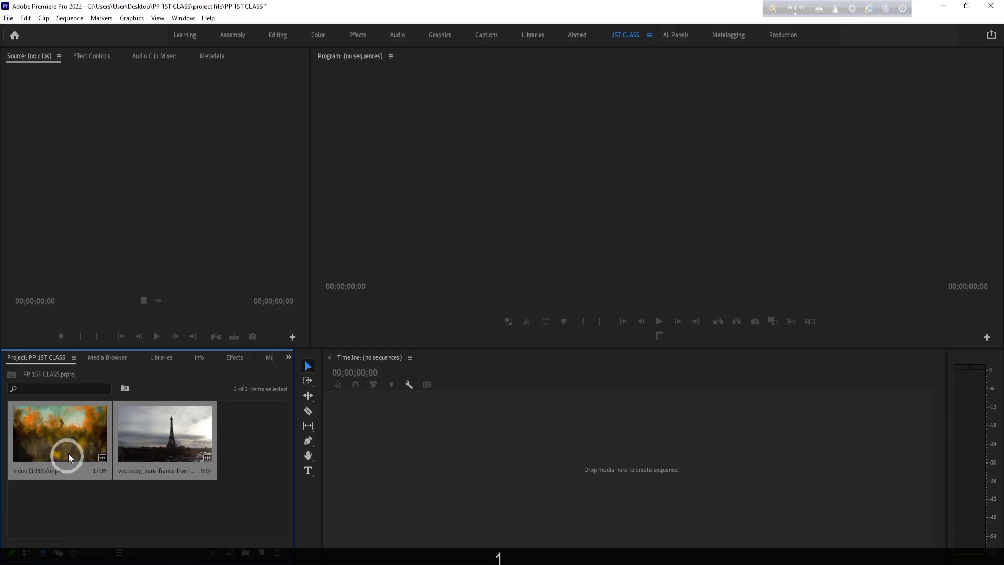
click(60, 554)
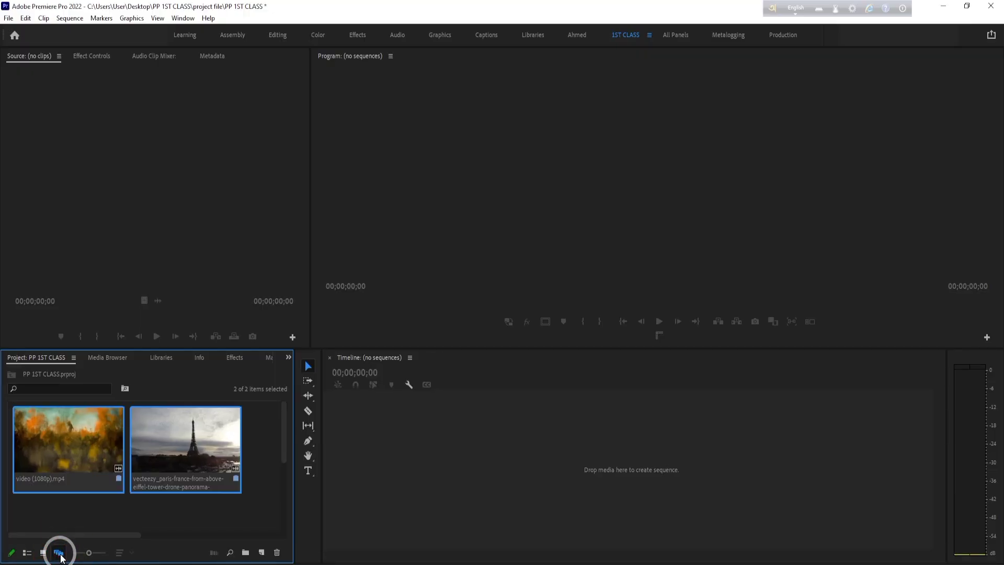
- Import the UNDUSTANDING SEQUENCE video from folder 01 into the project
double_click(161, 509)
scroll(173, 425, down, 5)
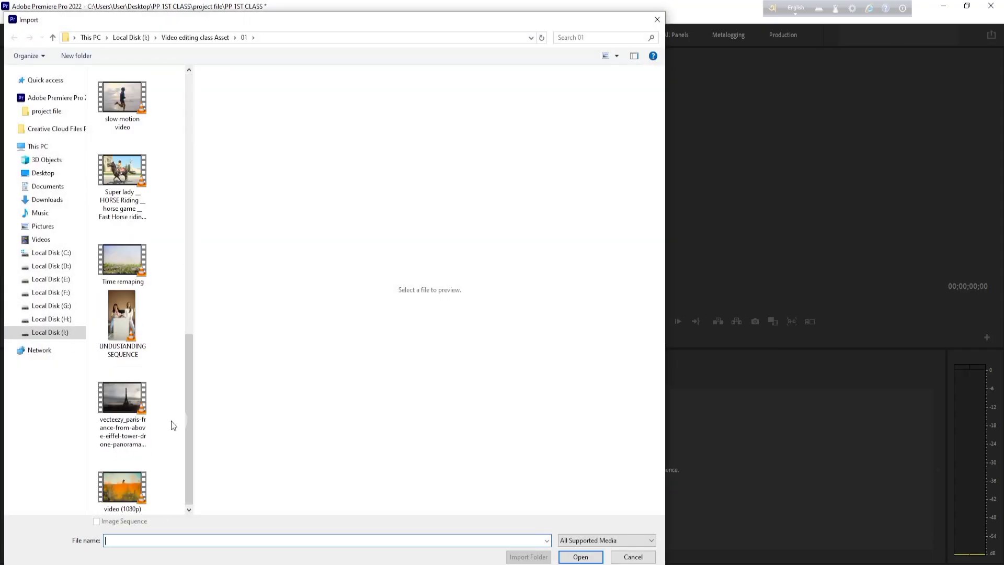
click(121, 328)
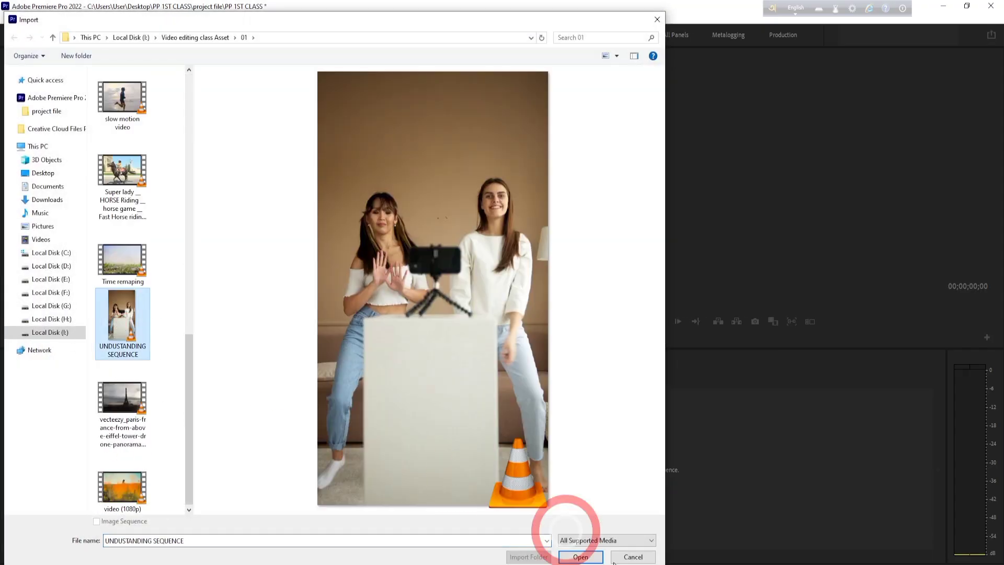
click(580, 556)
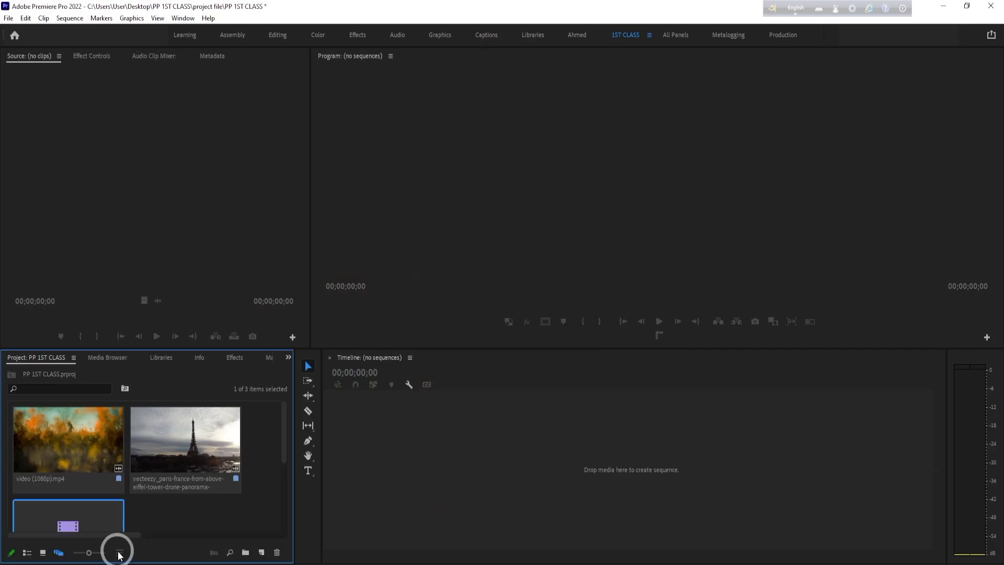
- Compare the clips in Icon View and Freeform View, return the Project panel to Icon View and deselect all clips
click(43, 552)
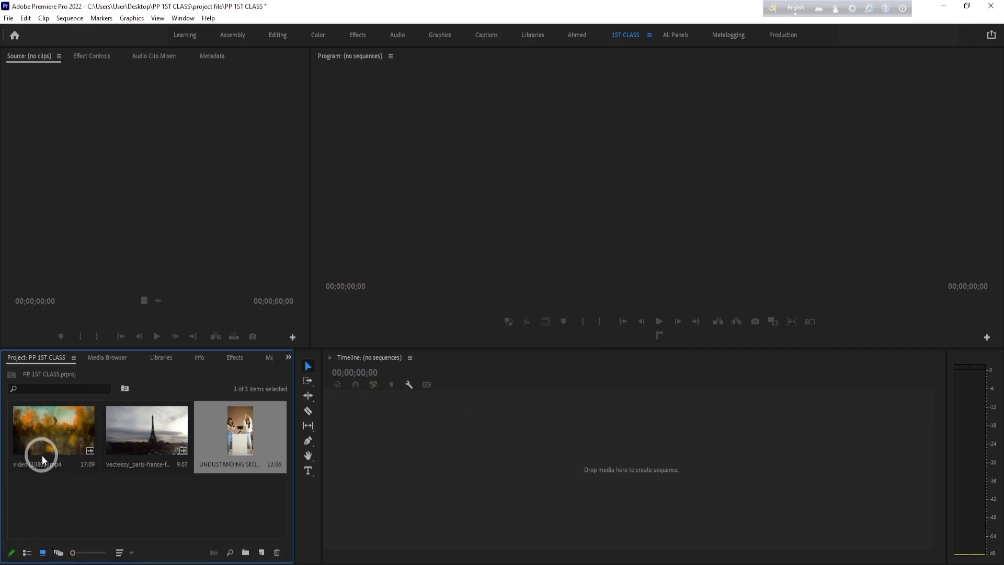
click(60, 553)
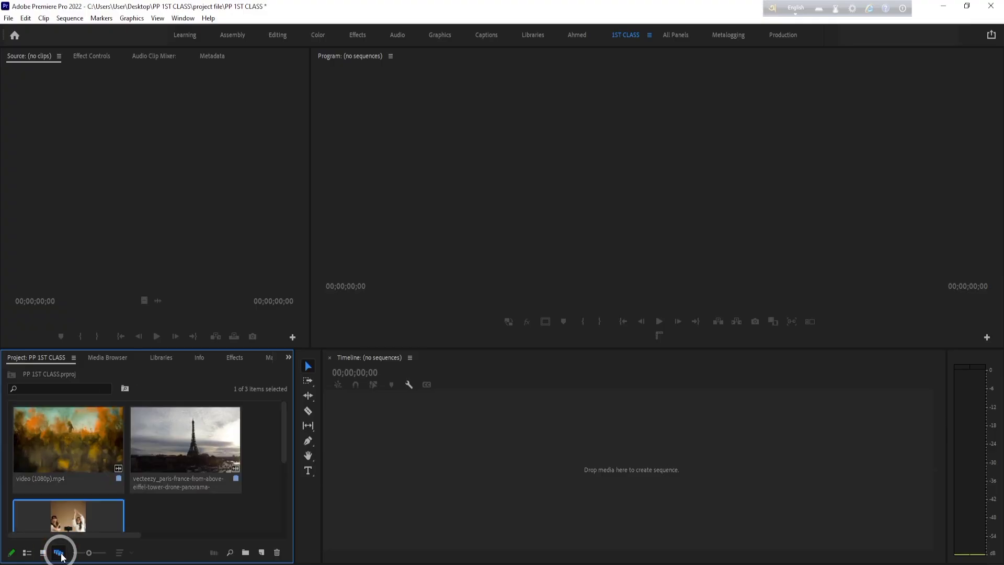
scroll(74, 471, down, 2)
scroll(120, 493, up, 2)
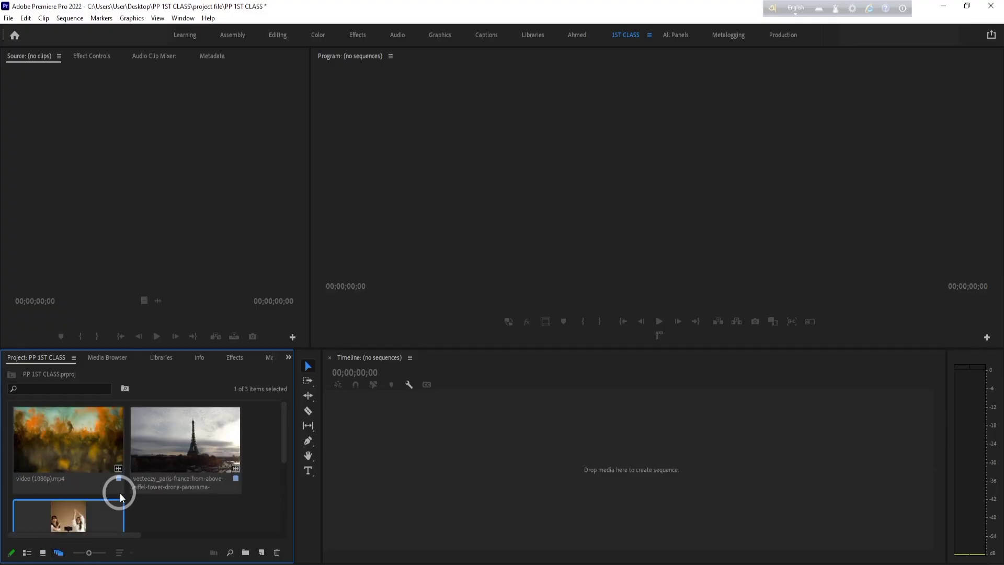
click(43, 552)
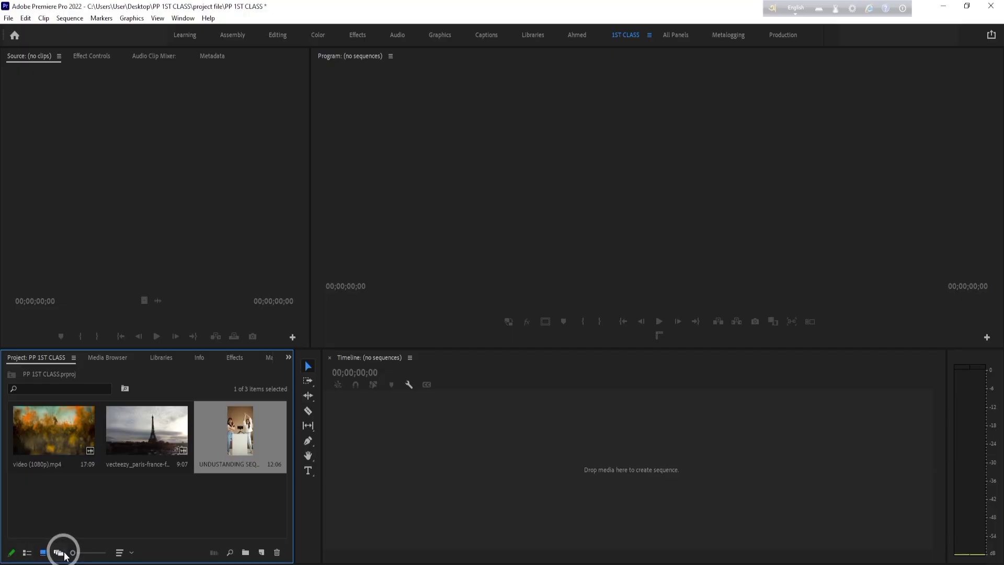
mouse_move(72, 554)
mouse_down()
mouse_move(102, 554)
mouse_move(62, 553)
mouse_up()
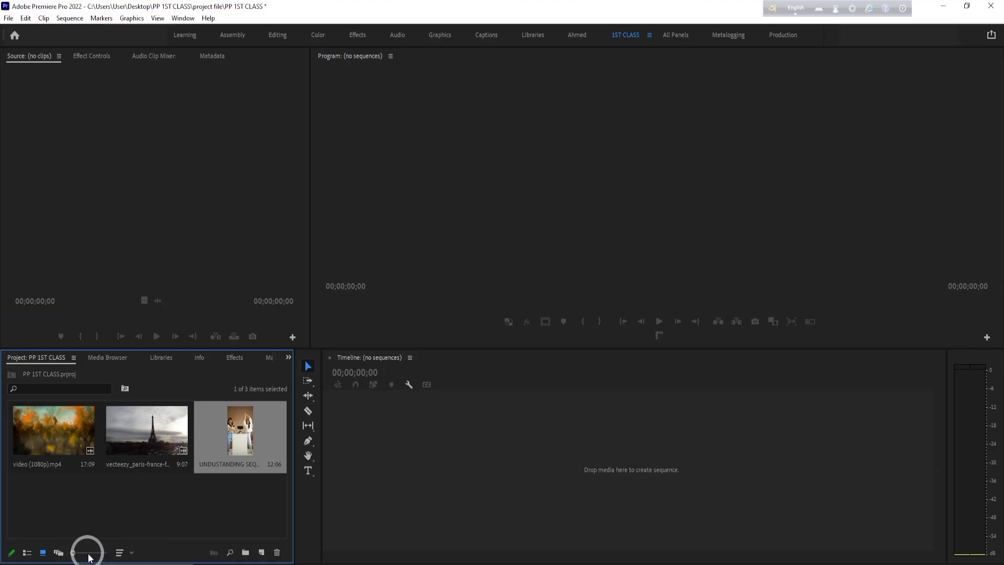
click(113, 500)
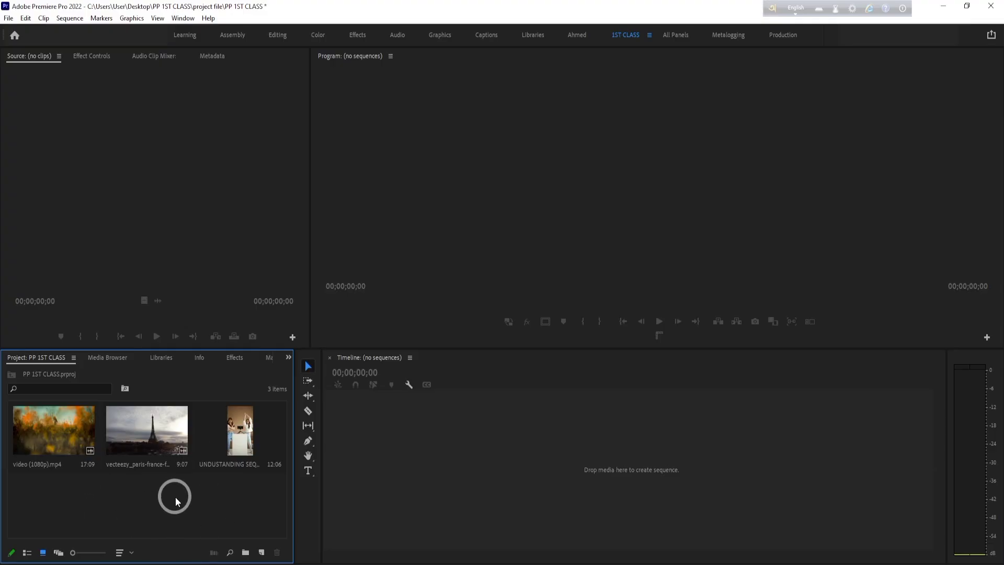
- Switch to File Explorer and open folder 01 inside Video editing class Asset on Local Disk (I:)
key(alt+Tab)
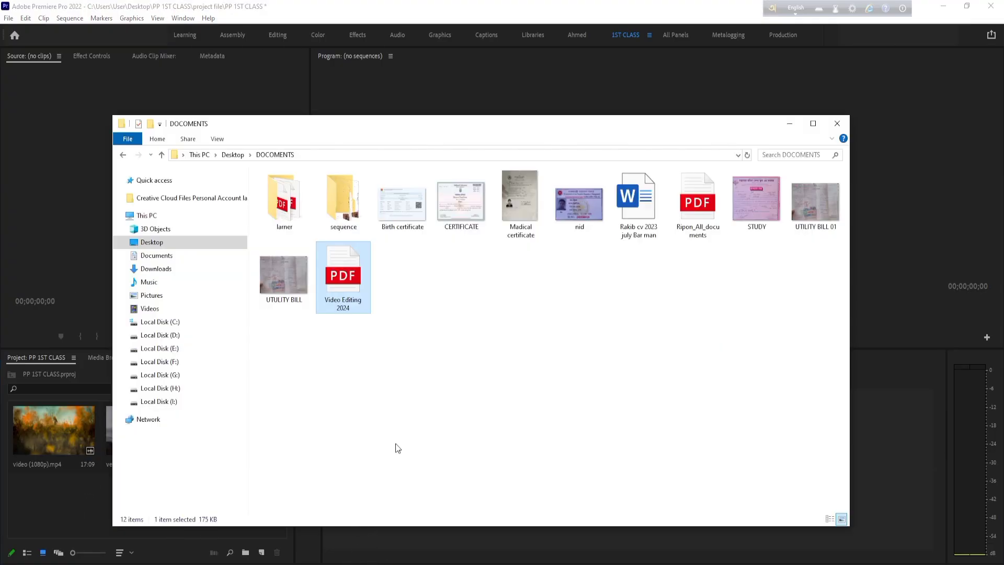
click(166, 401)
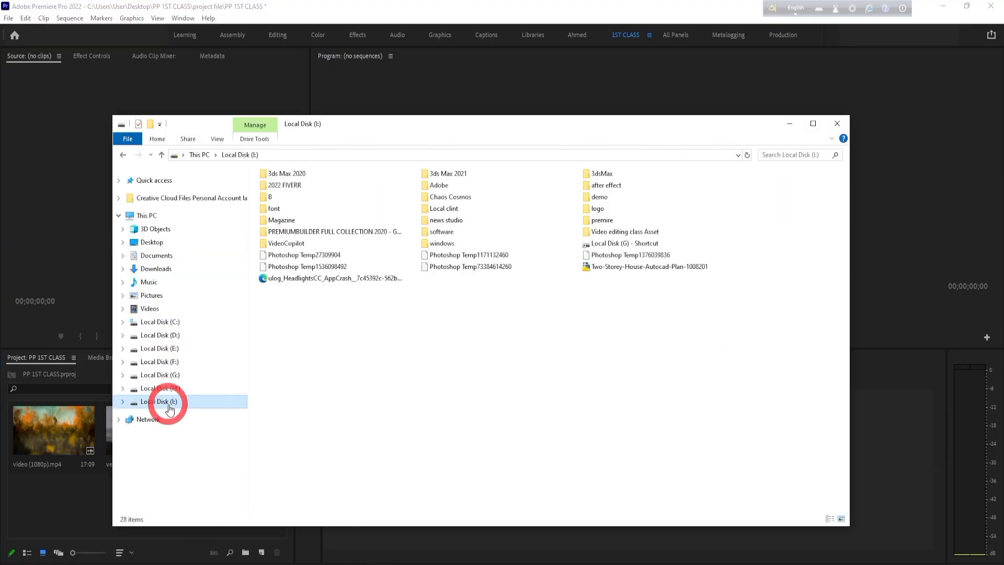
double_click(627, 232)
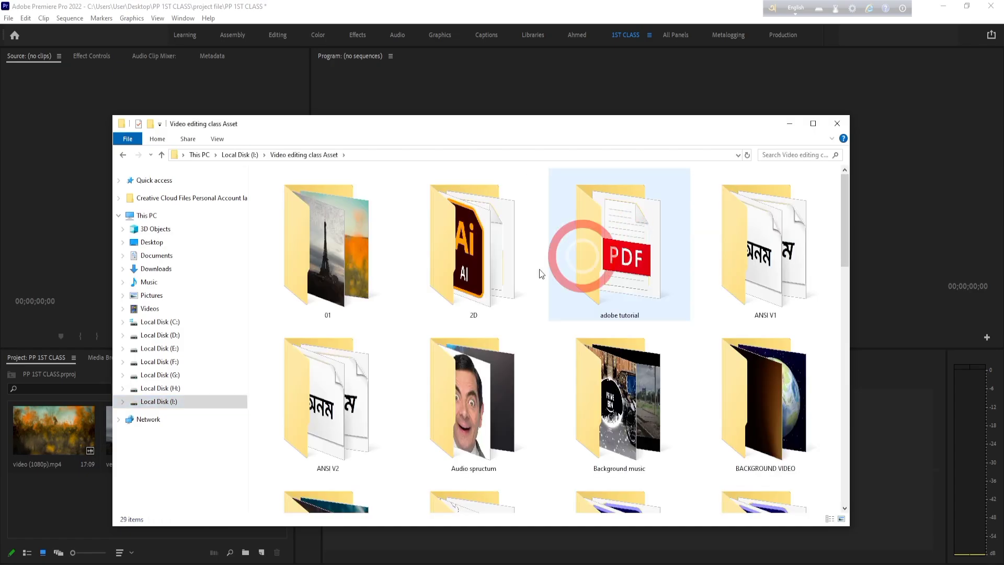
double_click(319, 243)
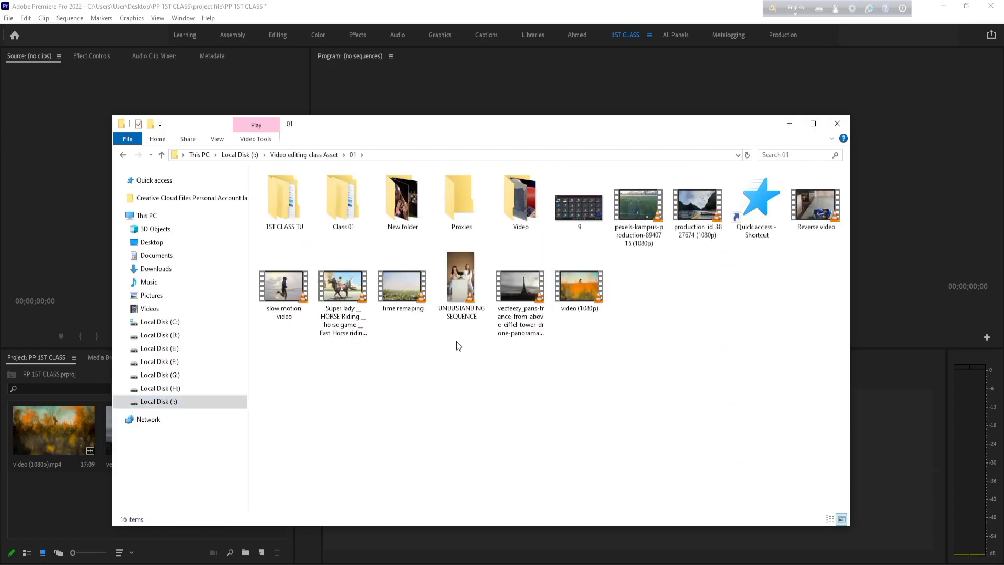
- Import the slow motion, Super lady horse riding, pexels-kampus, production_id and Reverse video clips together into the Premiere Pro project, and clear the selection
click(299, 288)
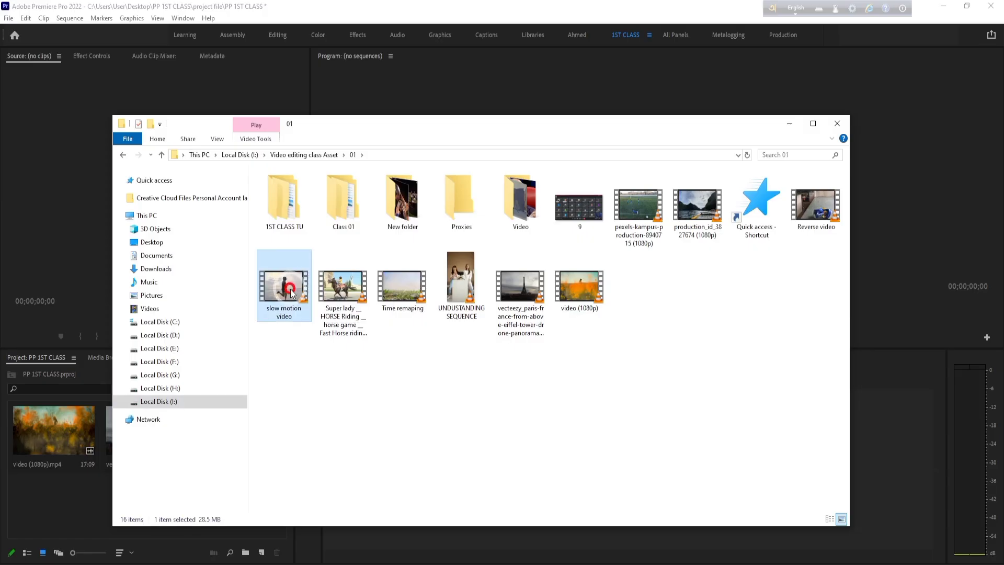
ctrl+click(342, 297)
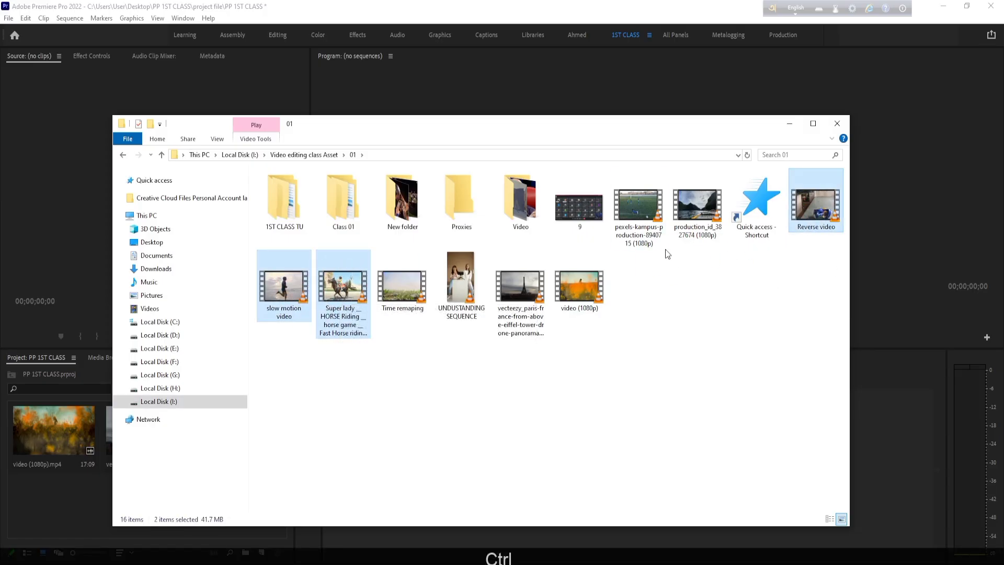
ctrl+click(638, 209)
ctrl+click(697, 206)
ctrl+click(813, 211)
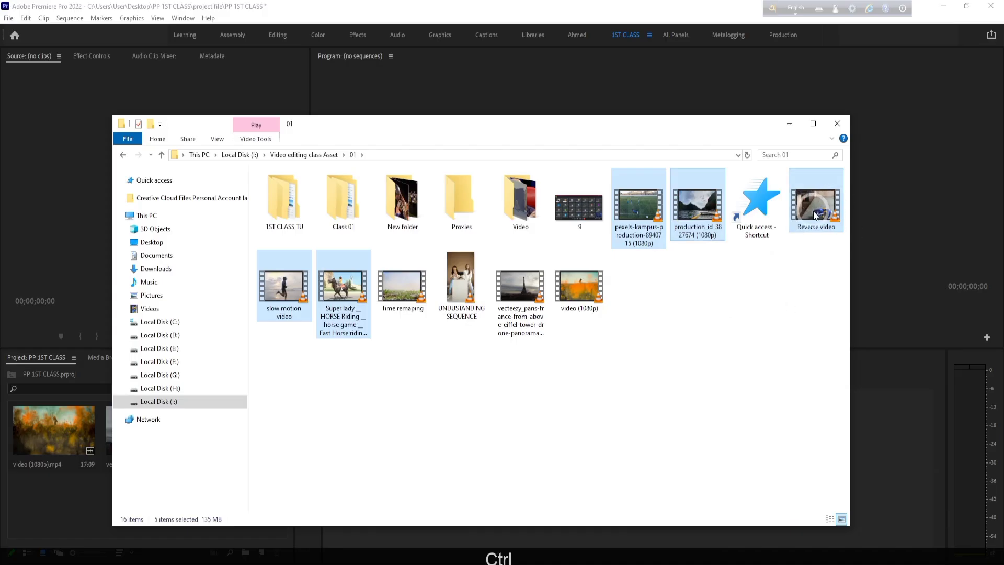
drag(813, 212, 178, 502)
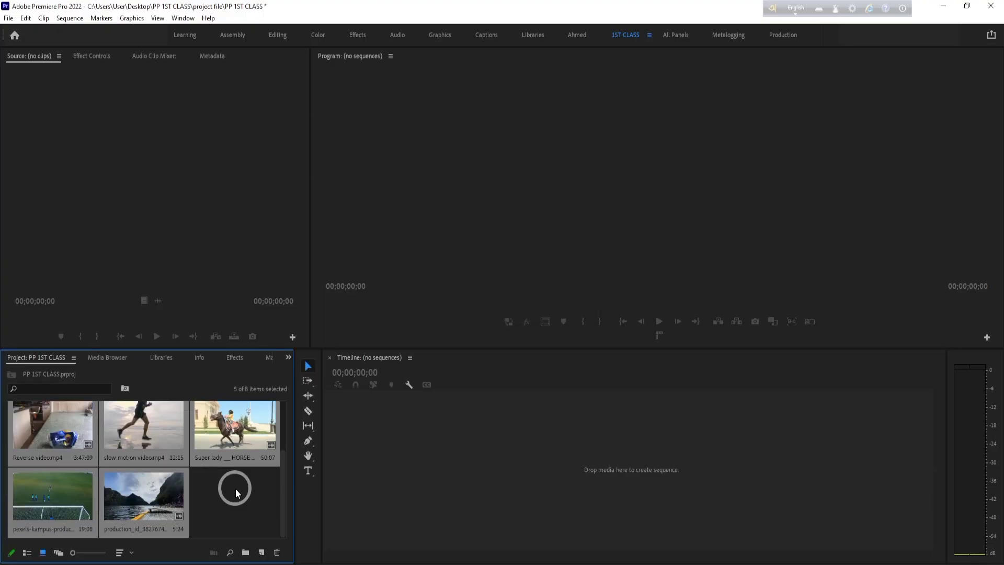
click(223, 502)
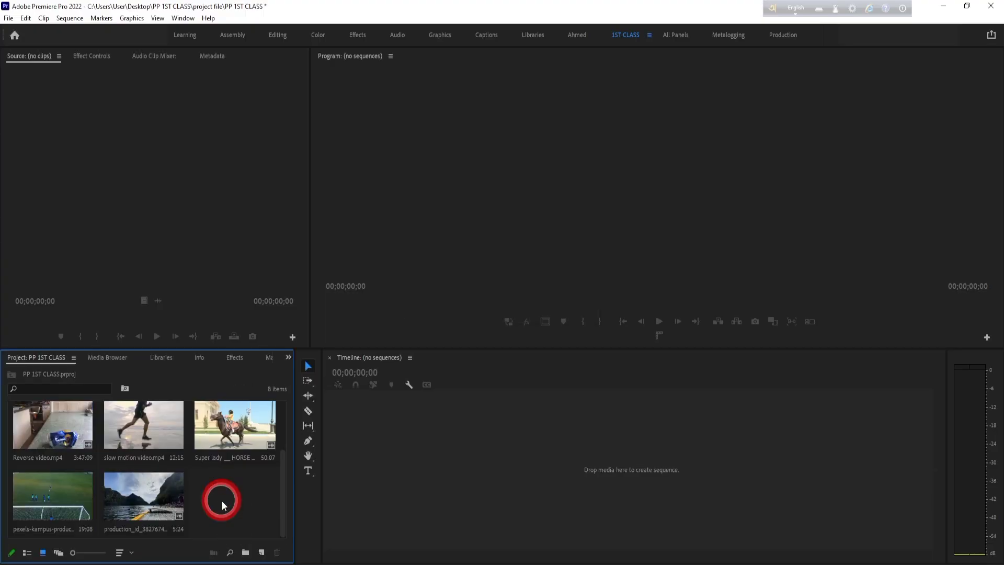
scroll(222, 500, up, 3)
scroll(42, 440, down, 2)
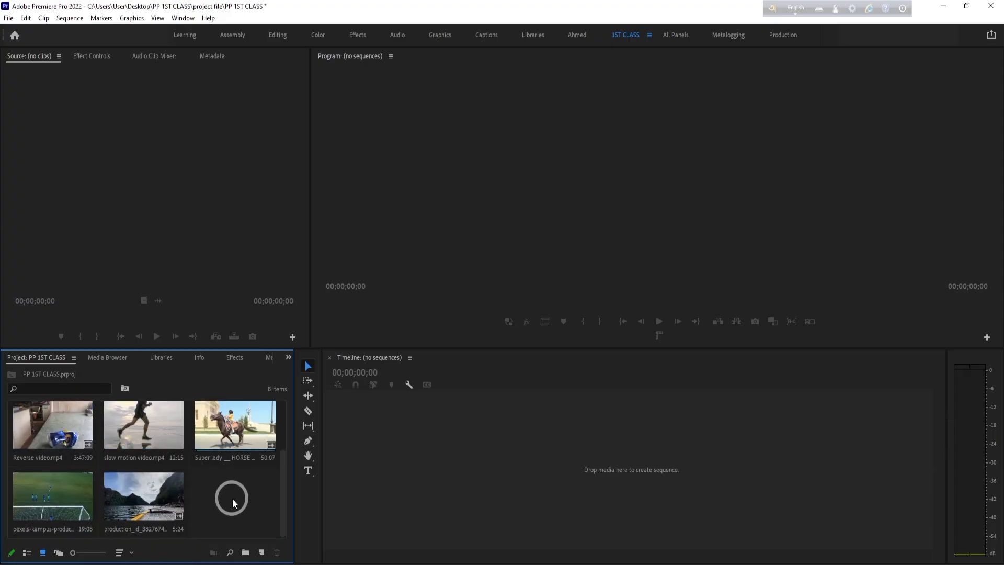
scroll(232, 500, up, 2)
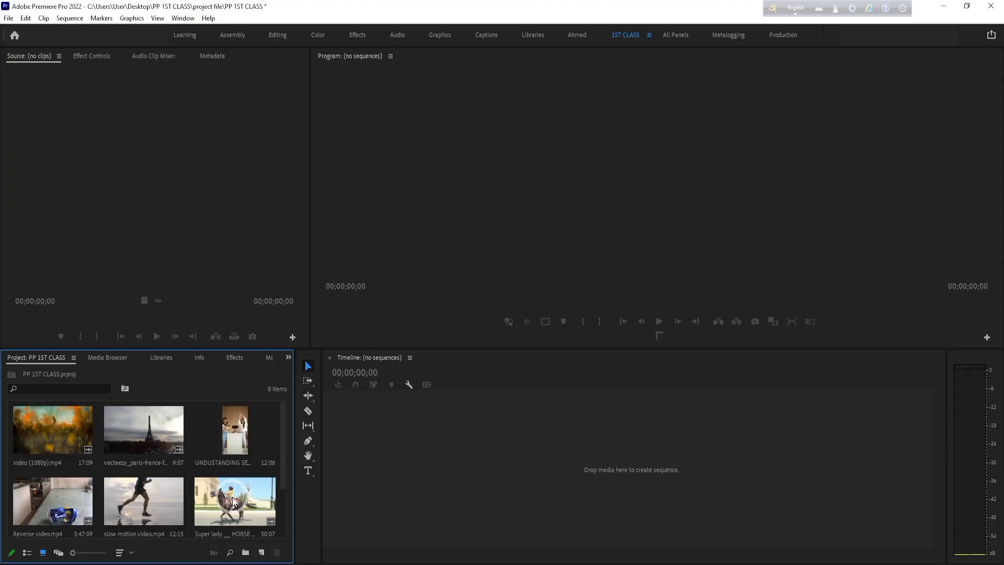
scroll(232, 500, down, 2)
right_click(231, 501)
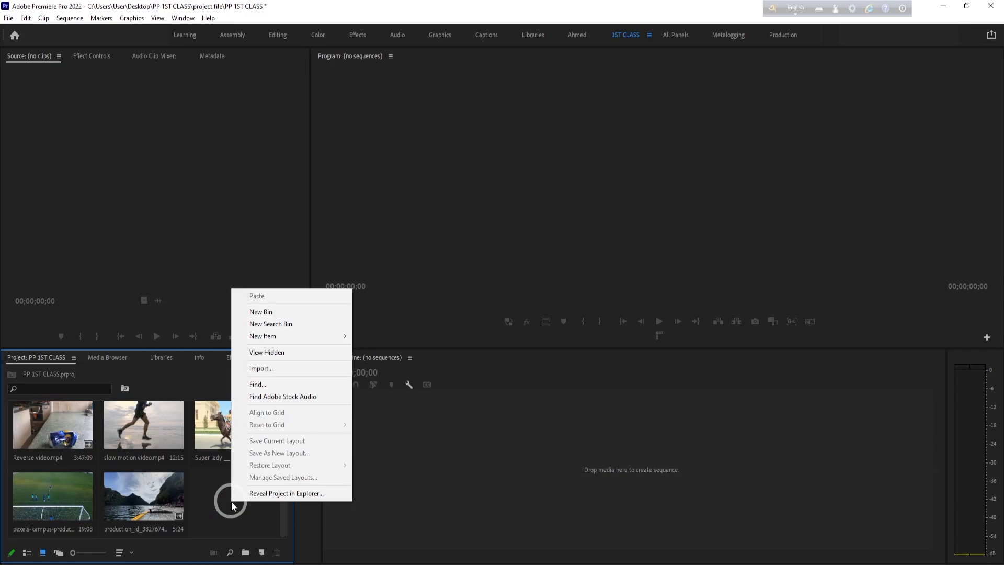
click(198, 503)
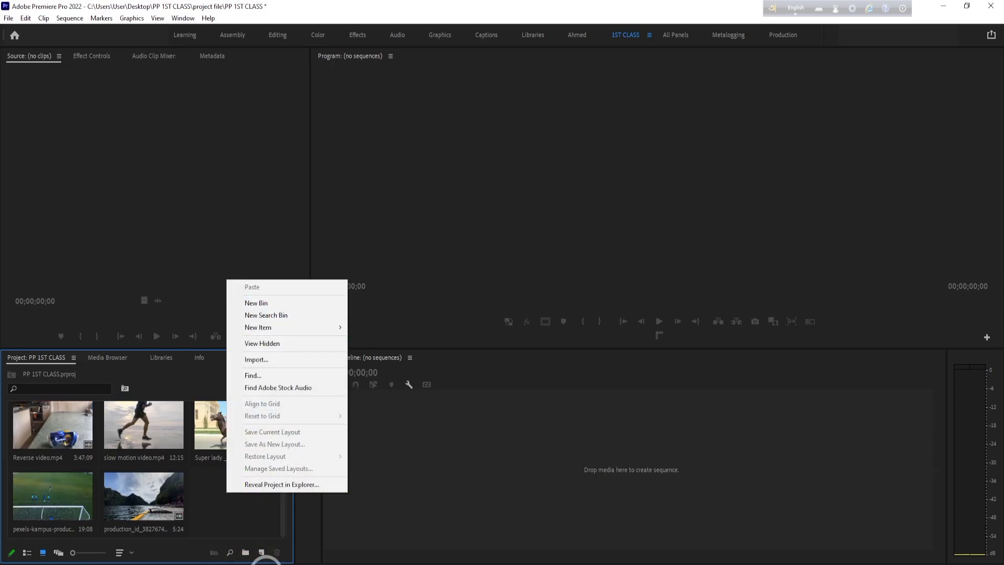
click(222, 494)
click(262, 552)
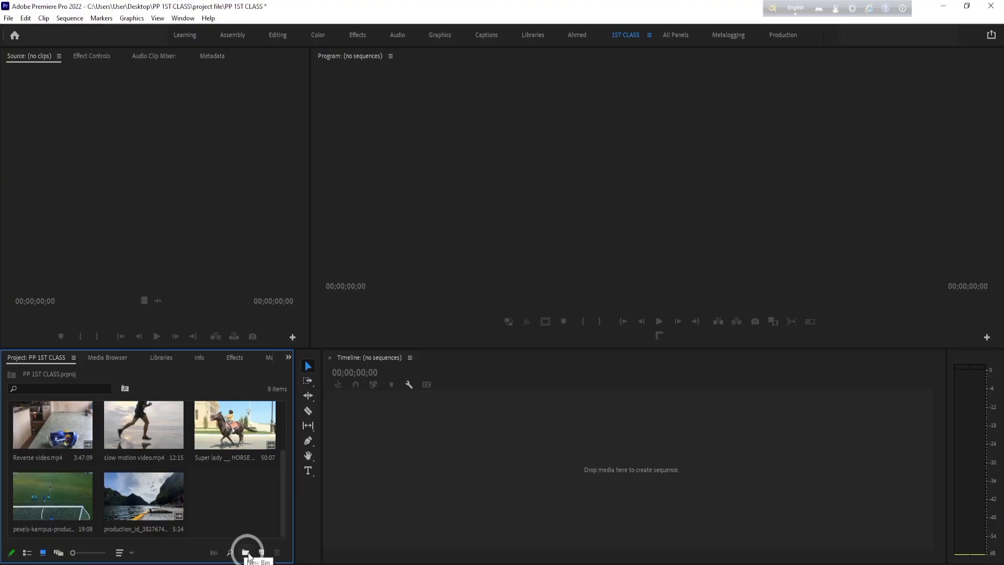
- Create a new bin in the project and name it Video asset
click(249, 554)
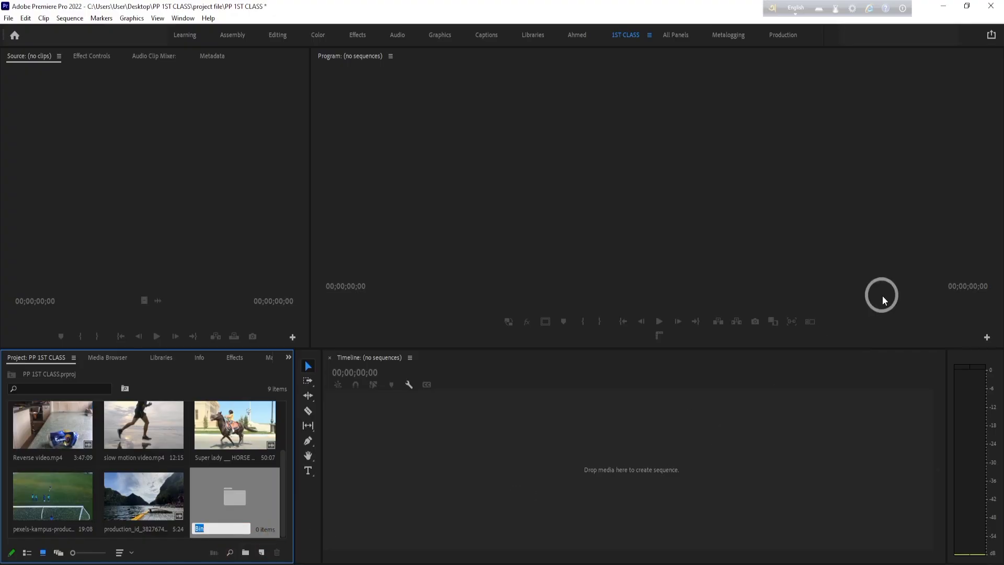
key(BackSpace)
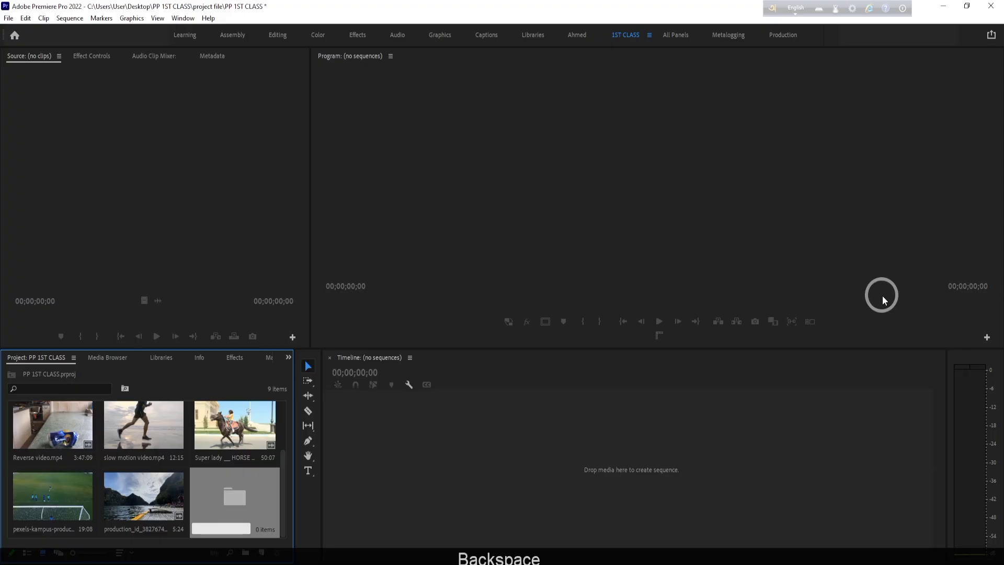
key(Caps_Lock)
text(V)
key(Caps_Lock)
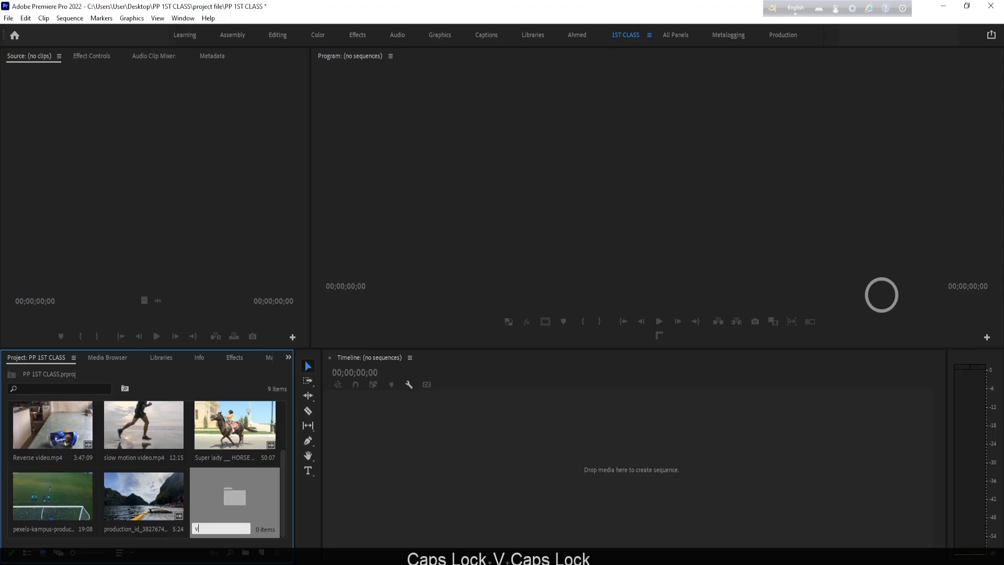
key(BackSpace)
text(V)
key(Caps_Lock)
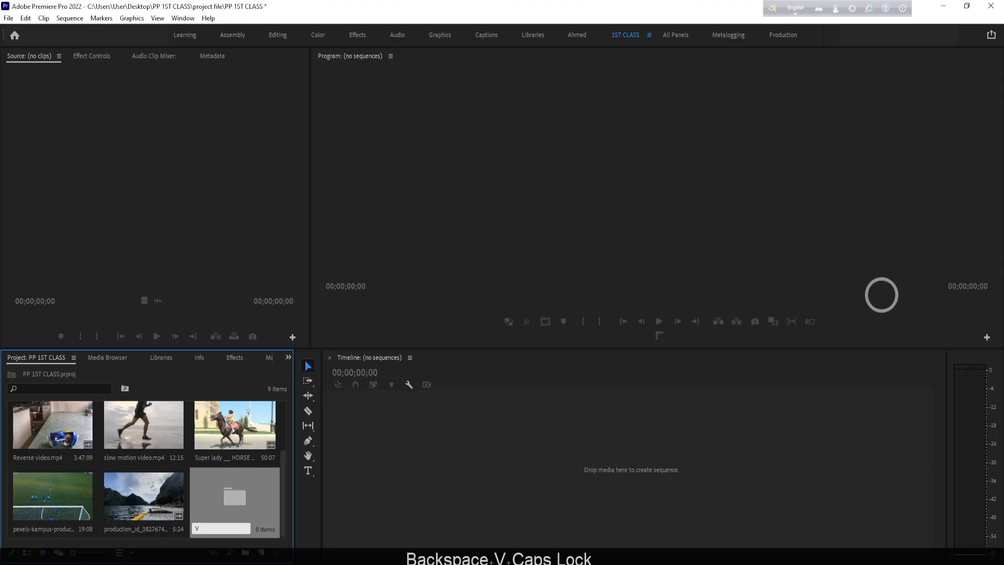
text(ideo )
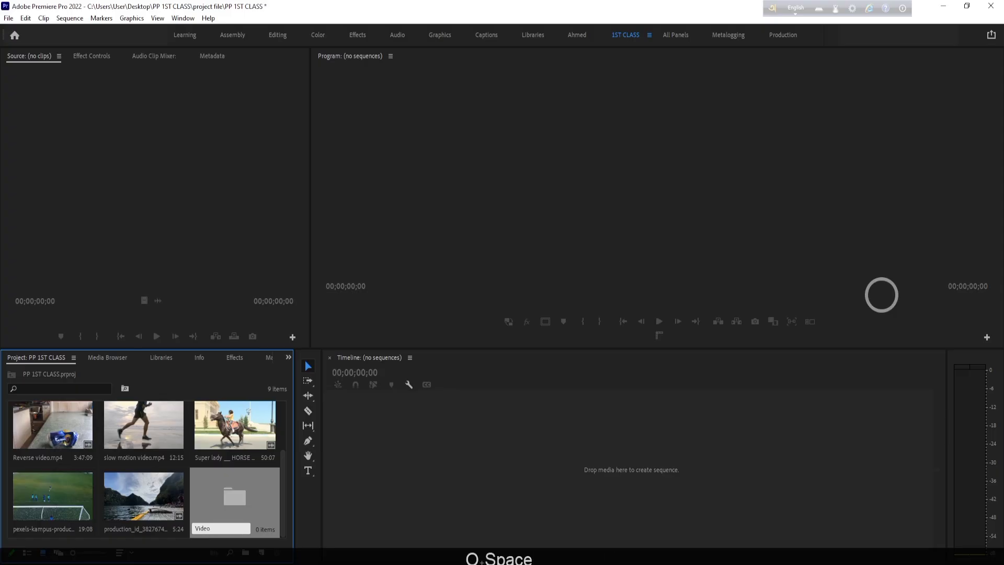
text(asste)
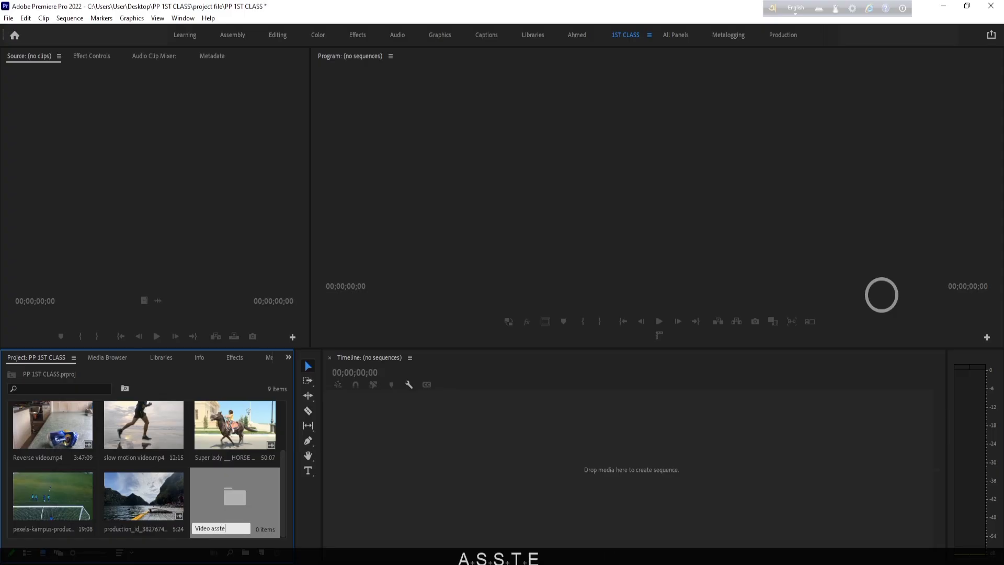
text(t)
key(BackSpace)
key(BackSpace)
key(BackSpace)
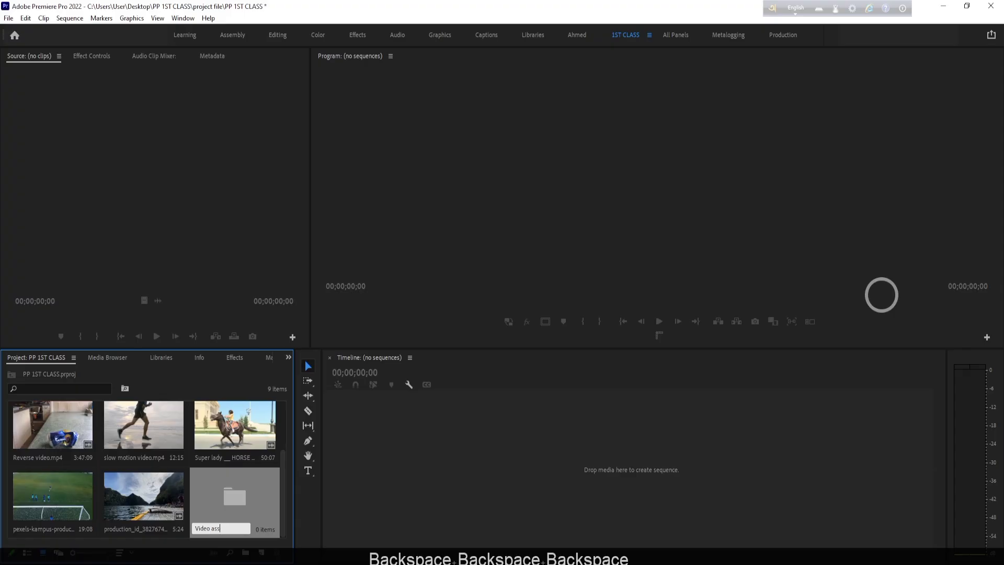
text(et)
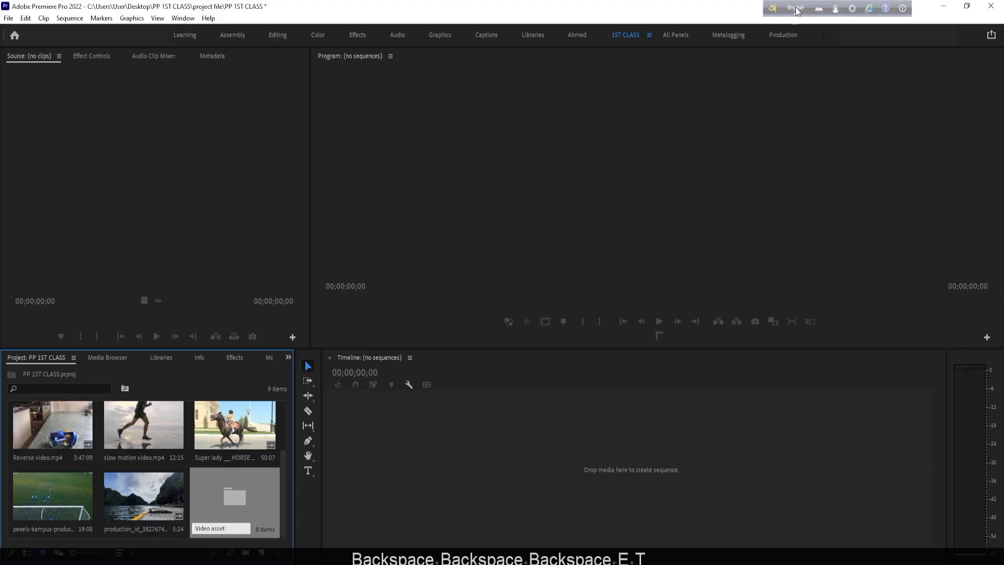
click(239, 493)
- Move all the imported video clips into the Video asset bin and select that bin
scroll(61, 464, up, 2)
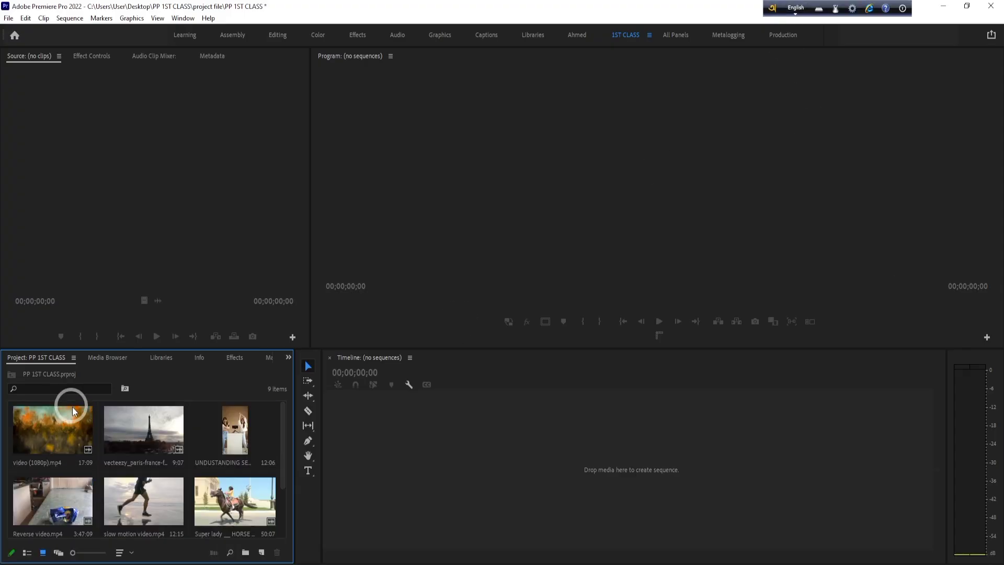
click(67, 433)
scroll(67, 434, down, 2)
shift+click(150, 494)
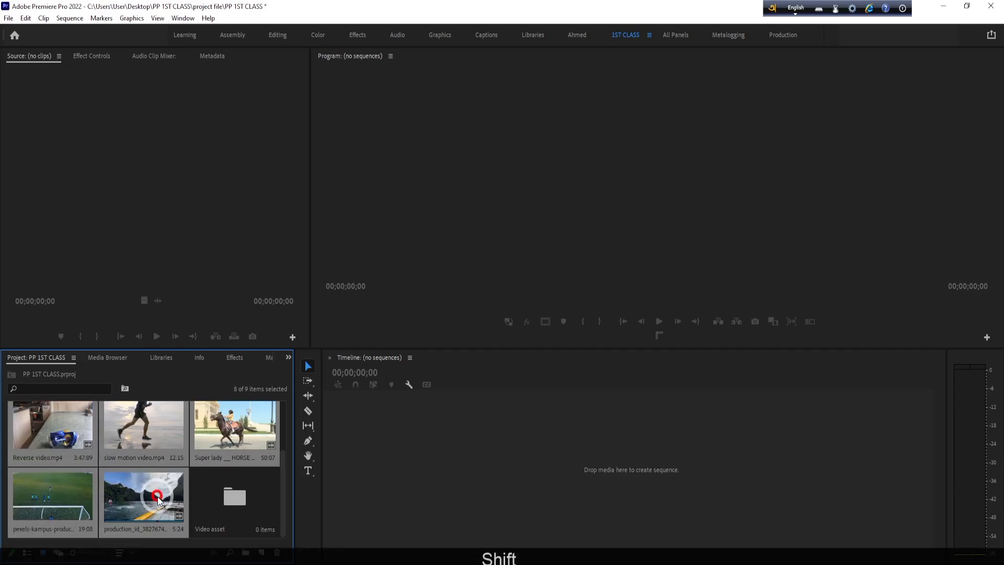
drag(150, 493, 245, 491)
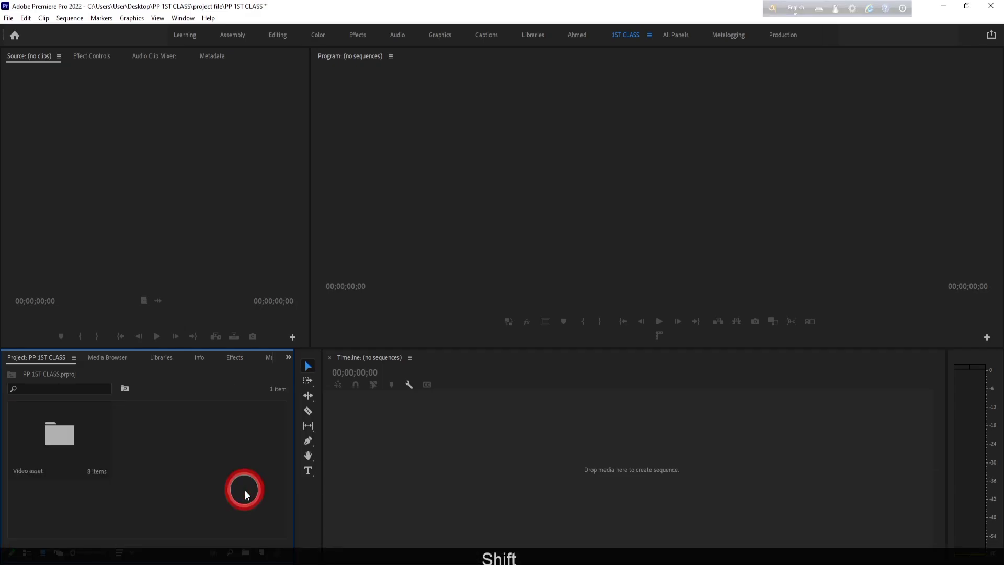
click(51, 432)
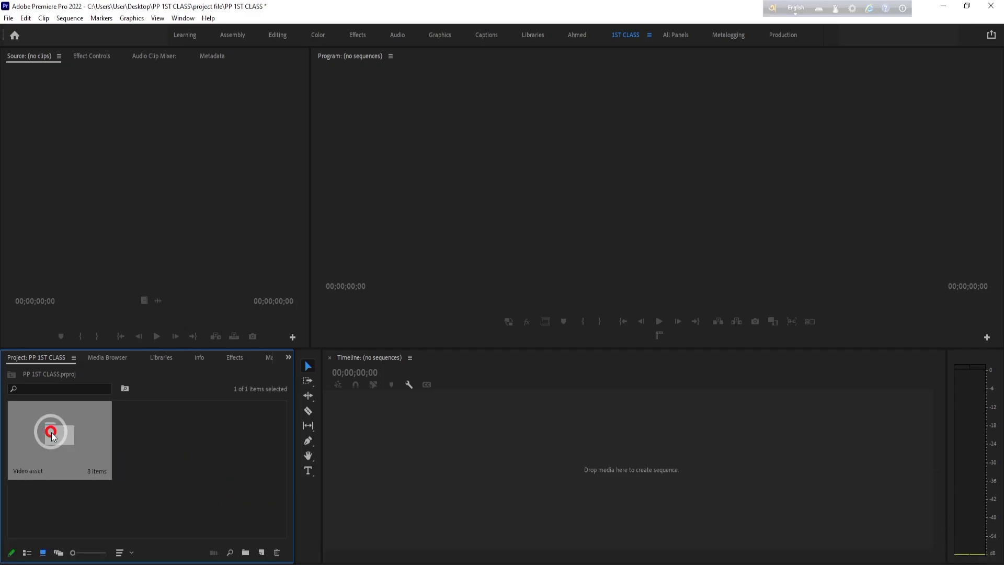
- Create a second bin named Audio asset next to the Video asset bin
right_click(161, 431)
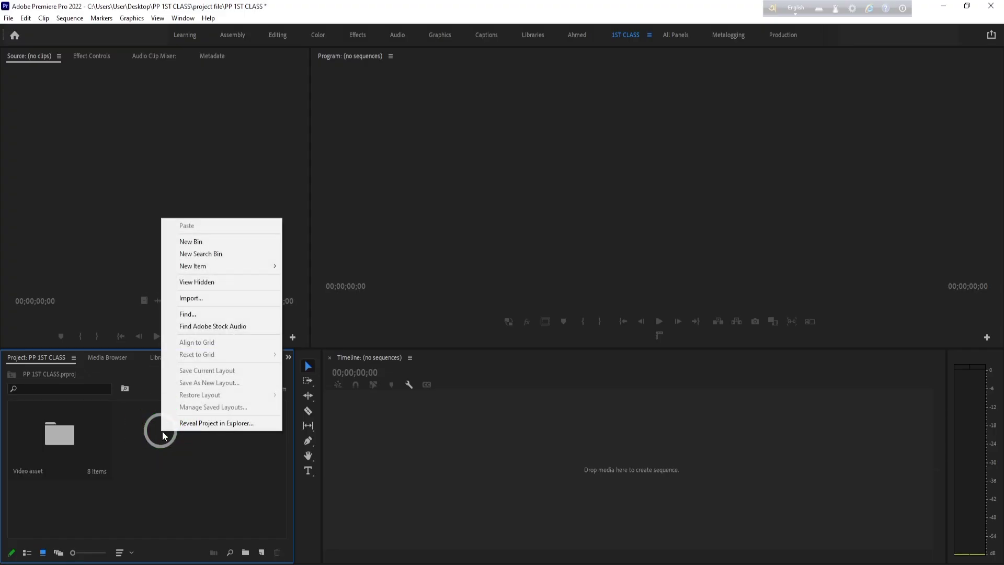
click(225, 244)
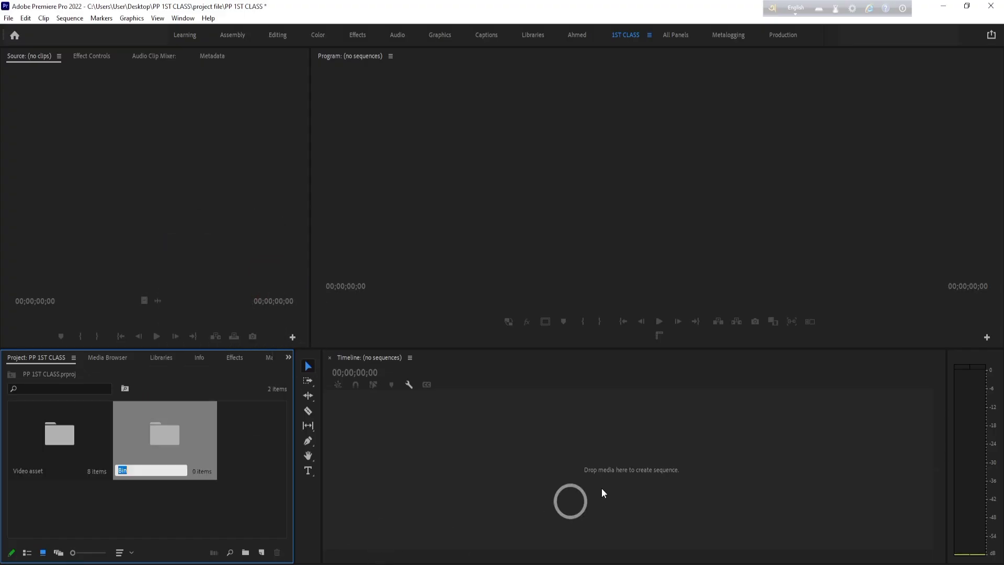
key(BackSpace)
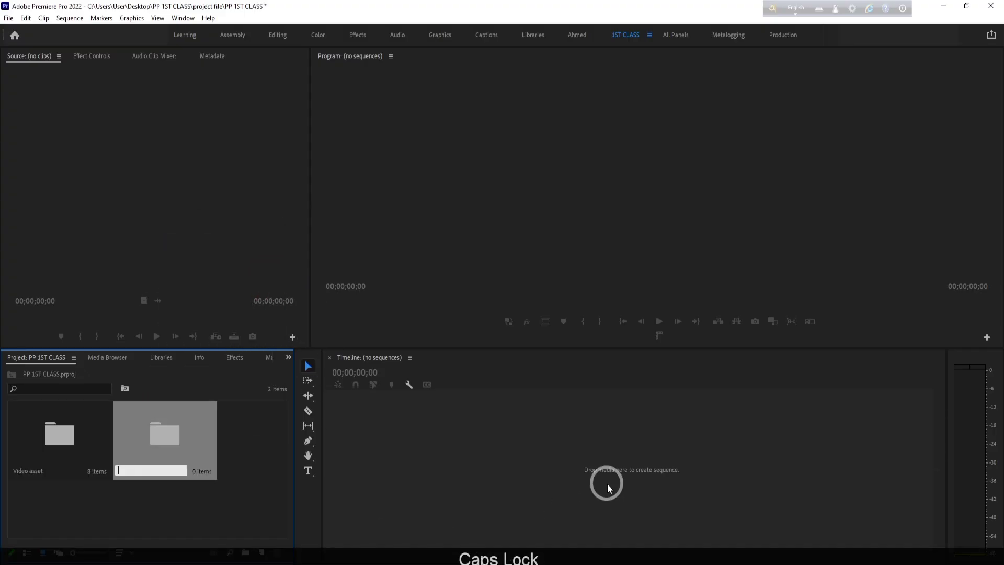
text(Af)
key(BackSpace)
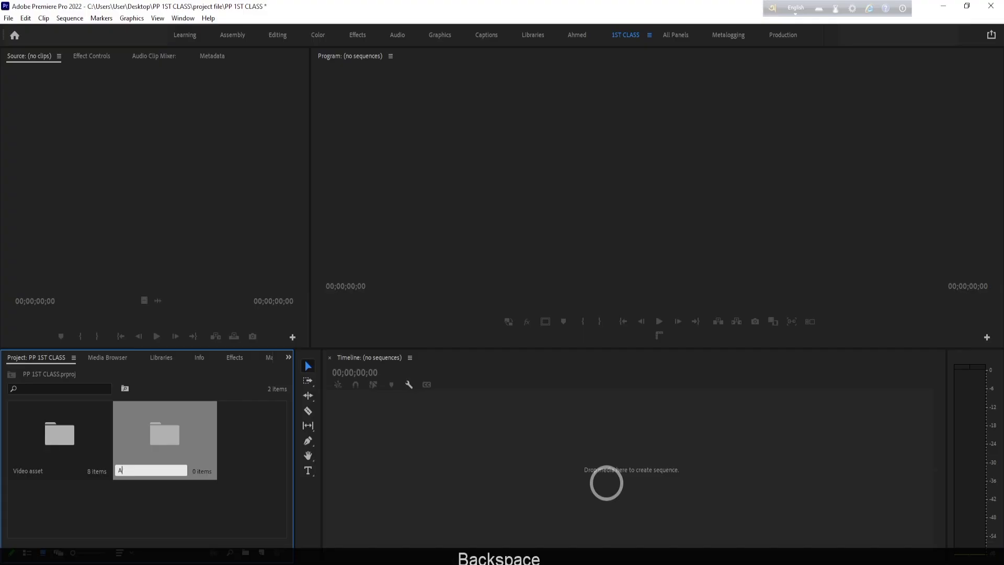
text(udio )
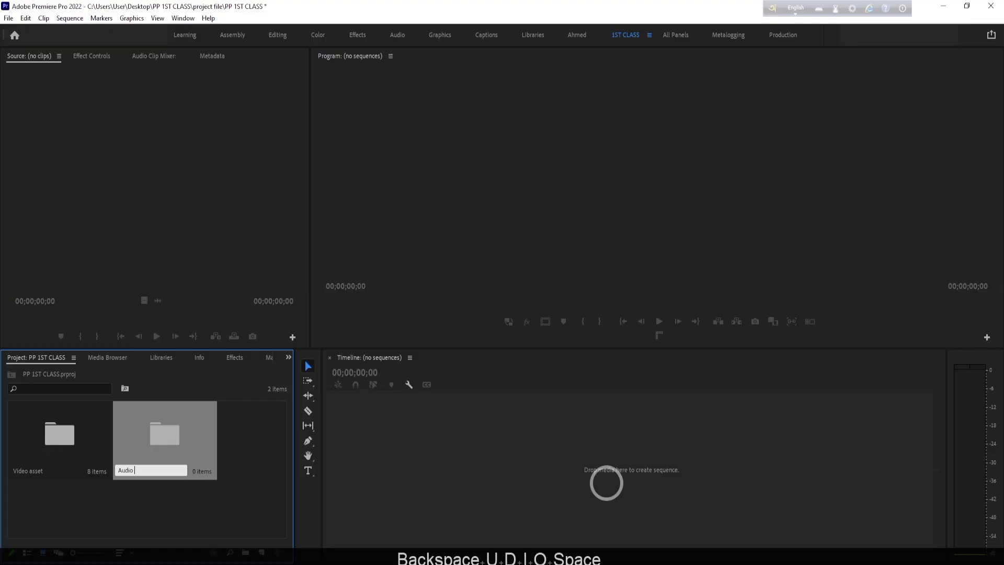
text(aset)
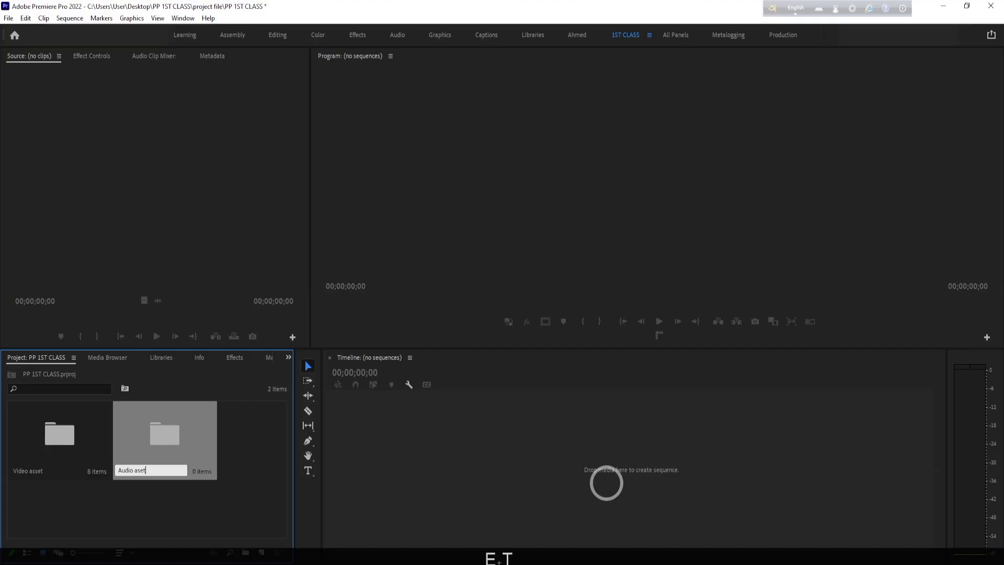
key(BackSpace)
key(BackSpace)
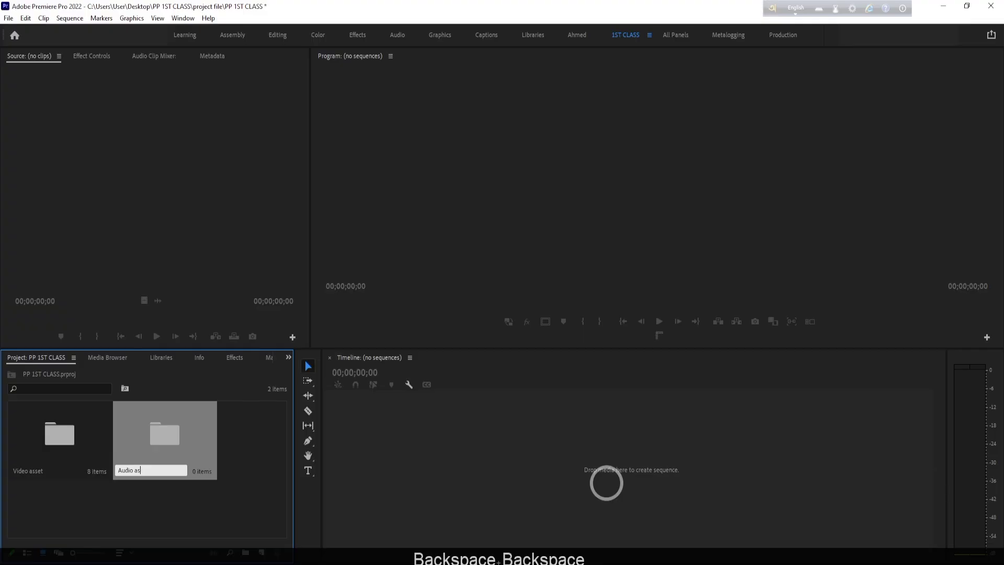
text(set)
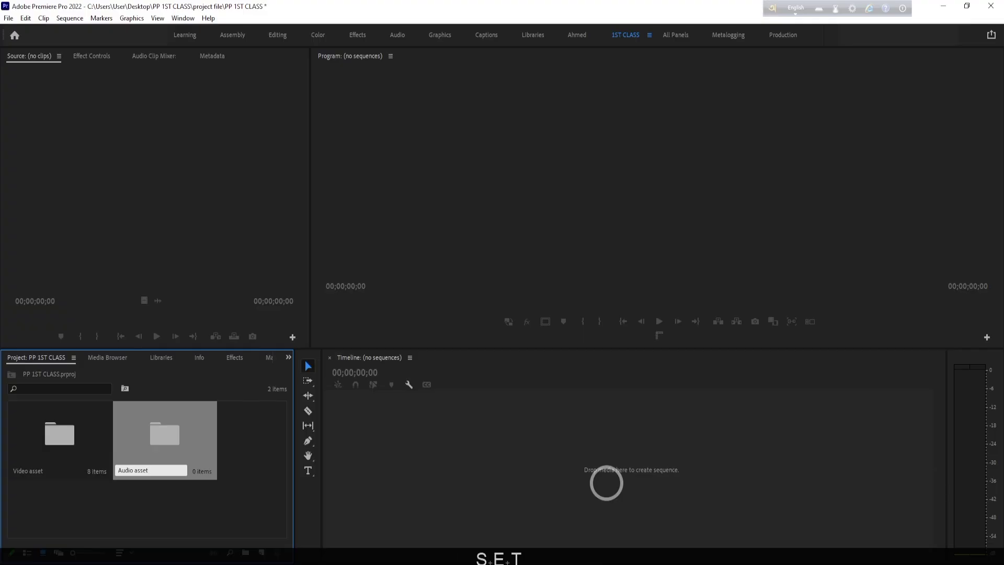
click(224, 482)
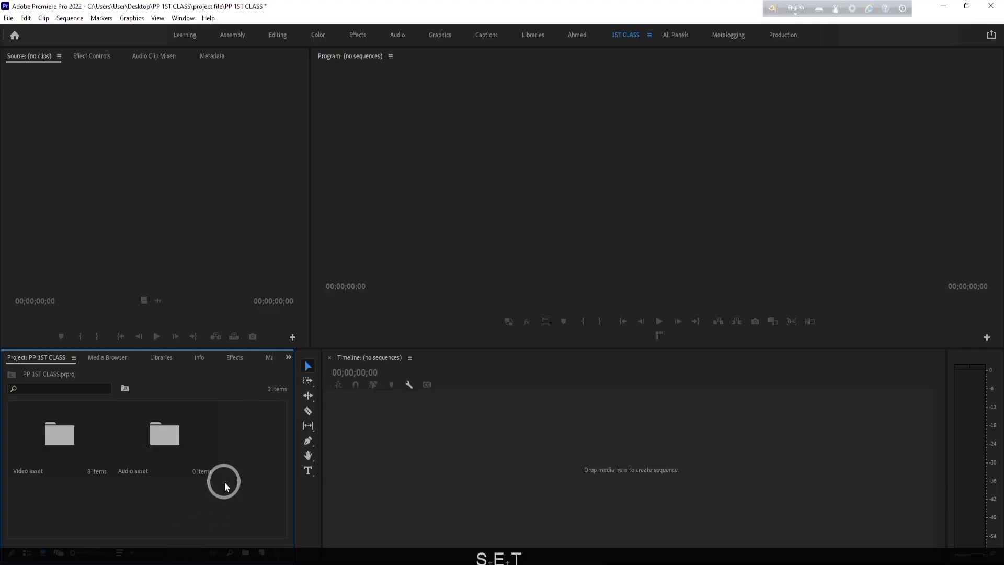
- Switch to File Explorer and cut all the video clips and the UNDUSTANDING SEQUENCE file in folder 01, leaving out the Quick access shortcut
click(139, 444)
click(68, 435)
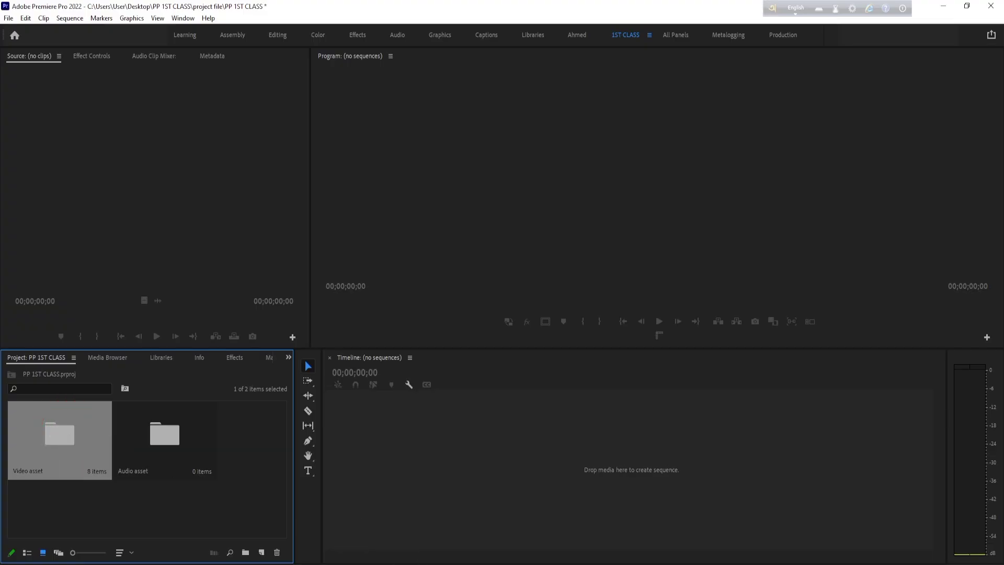
click(407, 564)
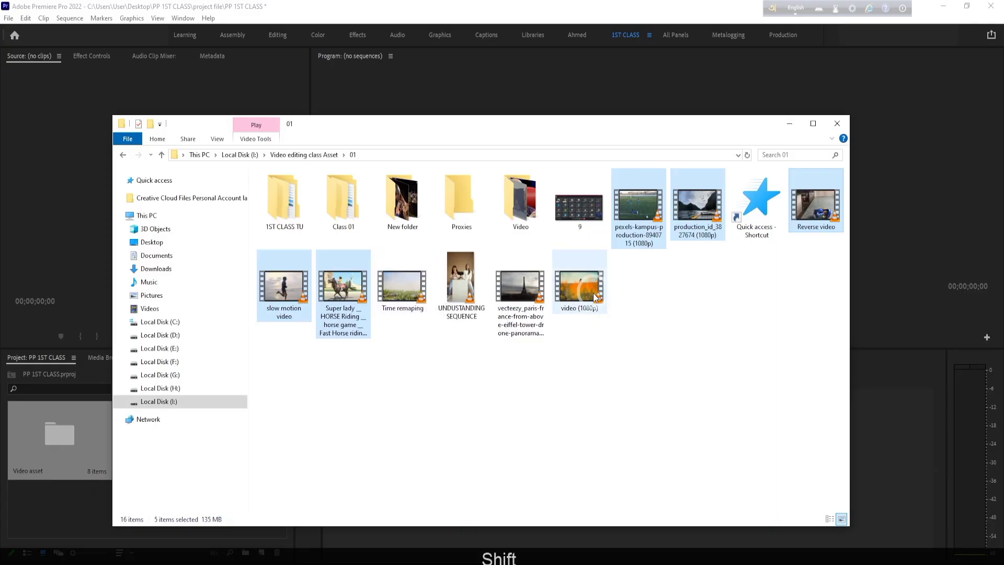
shift+click(579, 284)
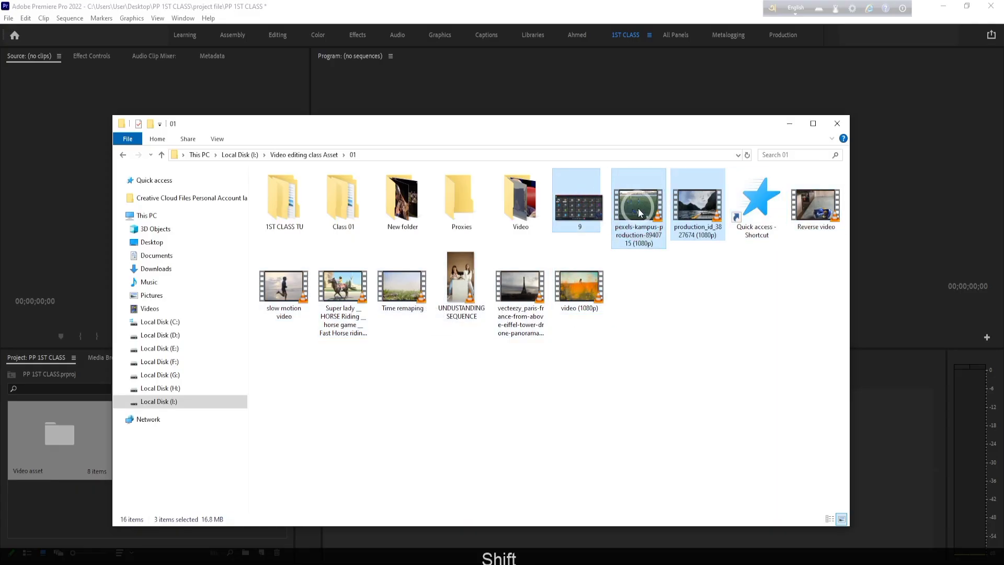
click(688, 213)
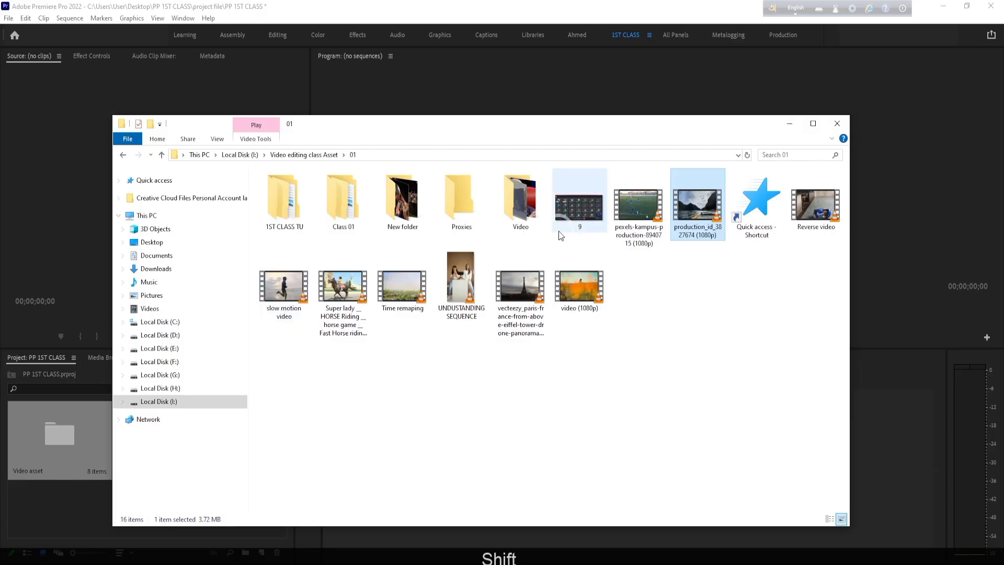
shift+click(644, 200)
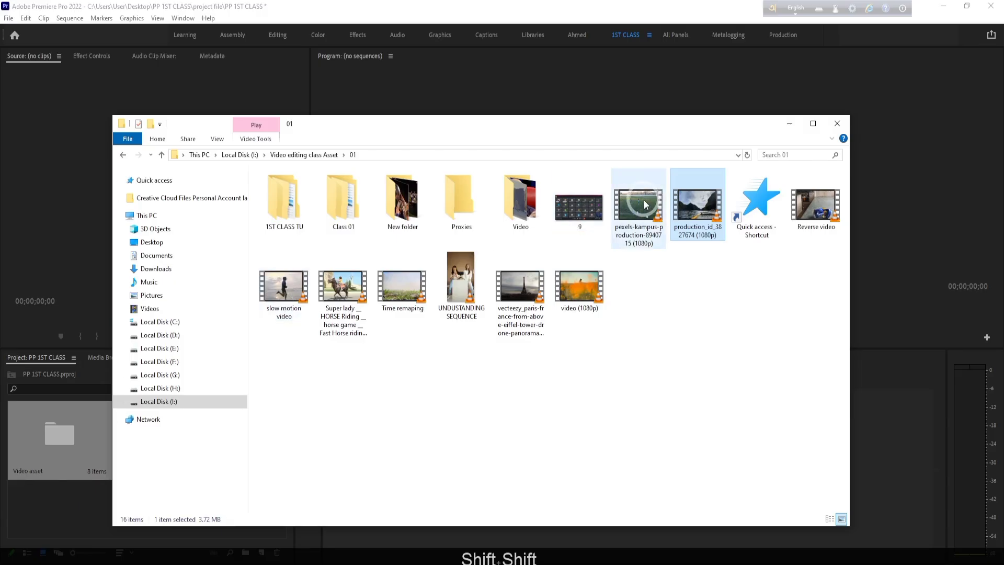
shift+click(601, 303)
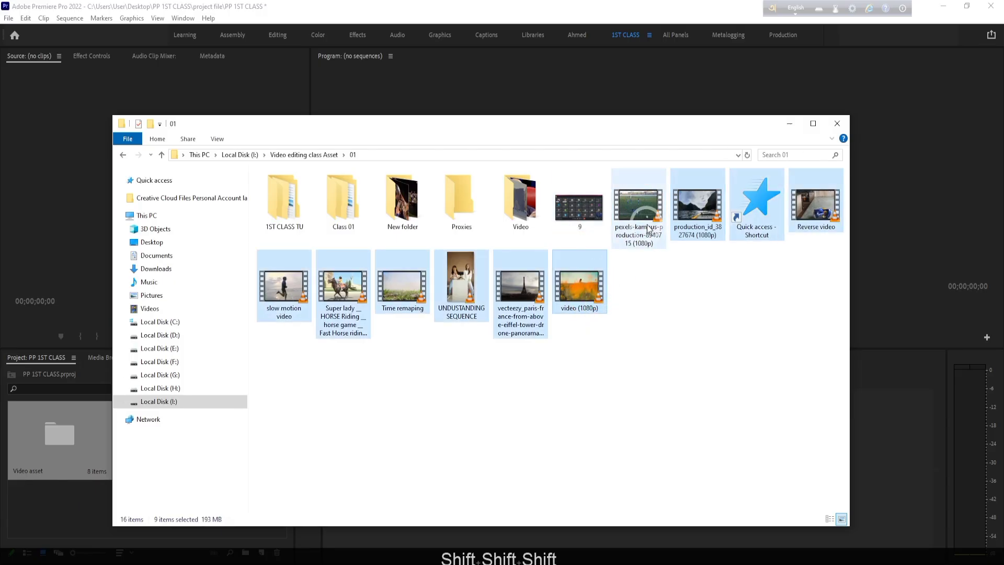
ctrl+click(646, 219)
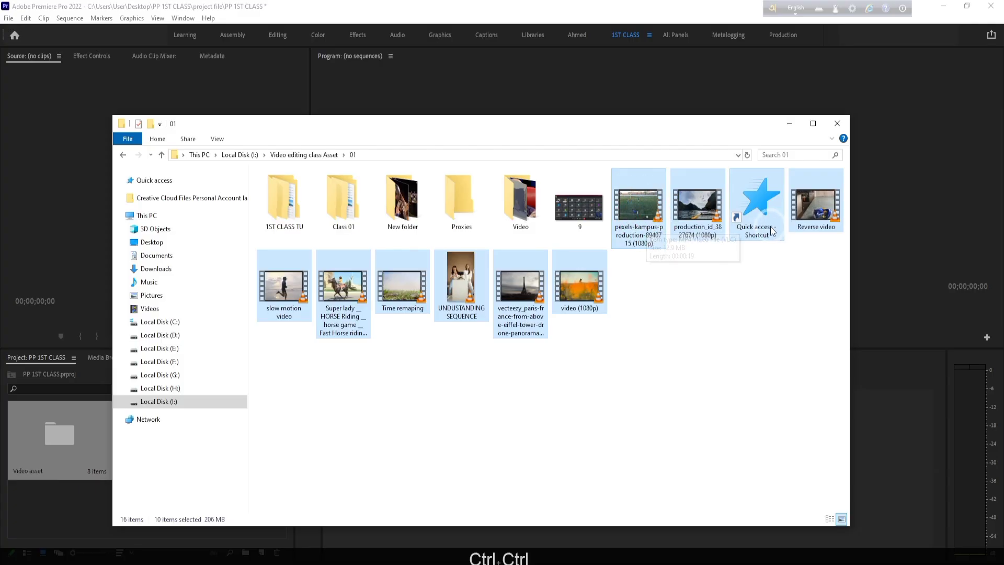
ctrl+click(758, 206)
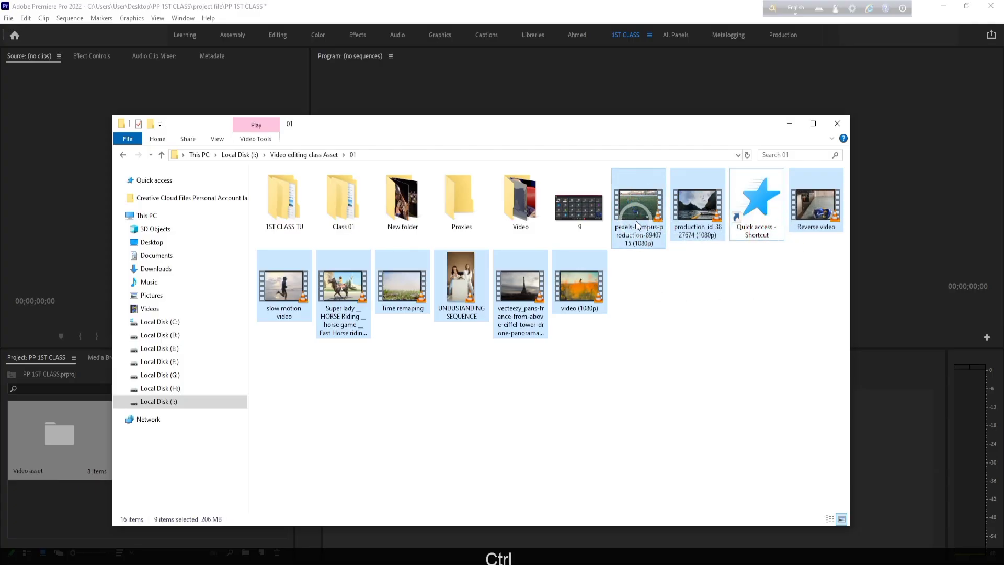
key(ctrl+x)
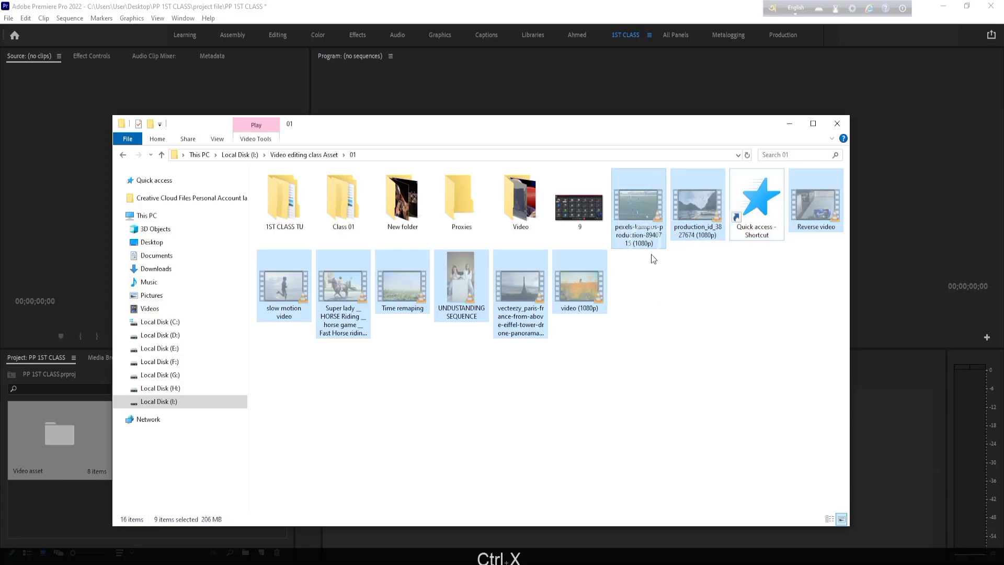
- Create a new folder inside the PP 1ST CLASS folder on the Desktop
click(167, 242)
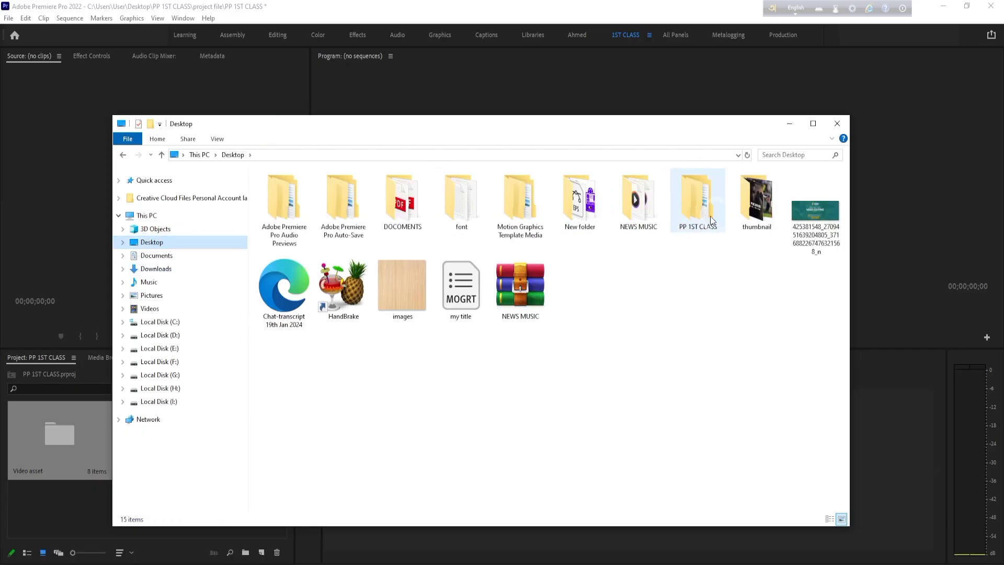
double_click(701, 230)
right_click(310, 256)
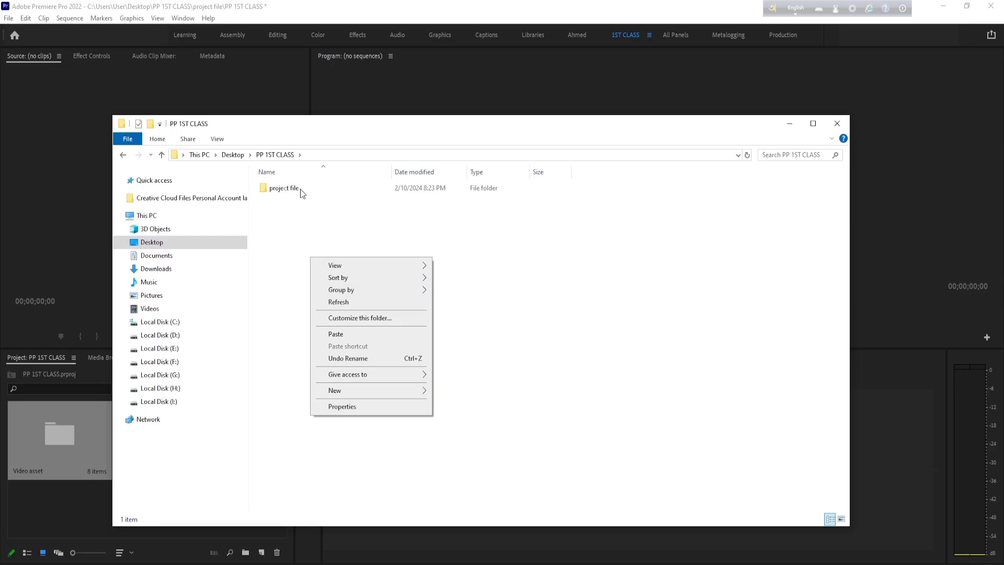
mouse_move(355, 390)
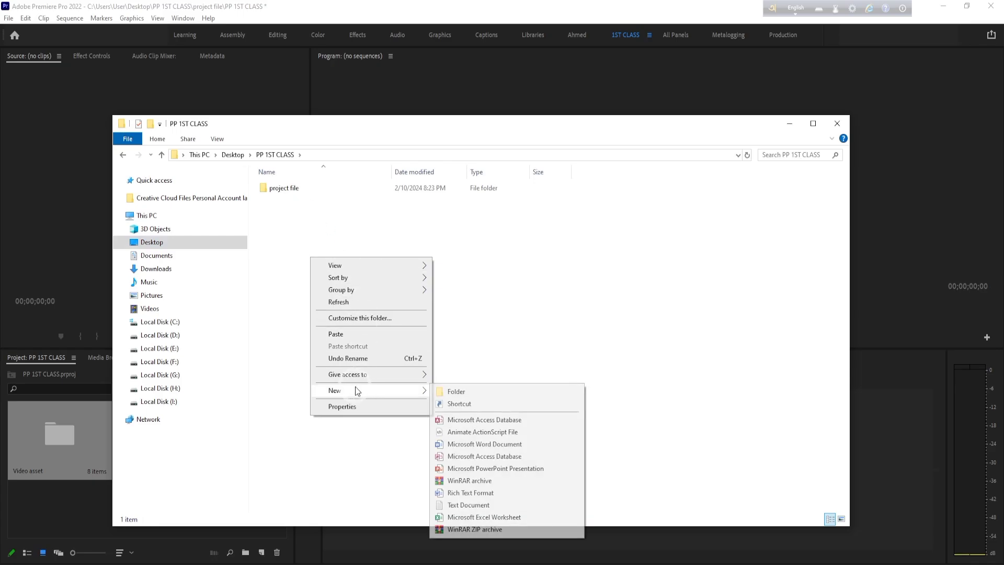
click(457, 391)
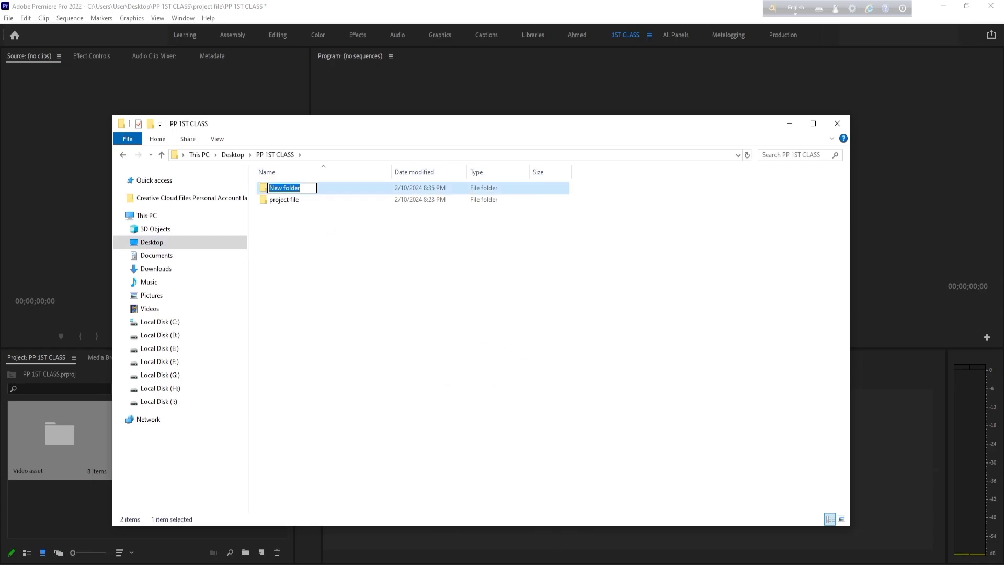
- Switch to the Google Meet call in Chrome and look through the participant list and raised hands
mouse_move(523, 564)
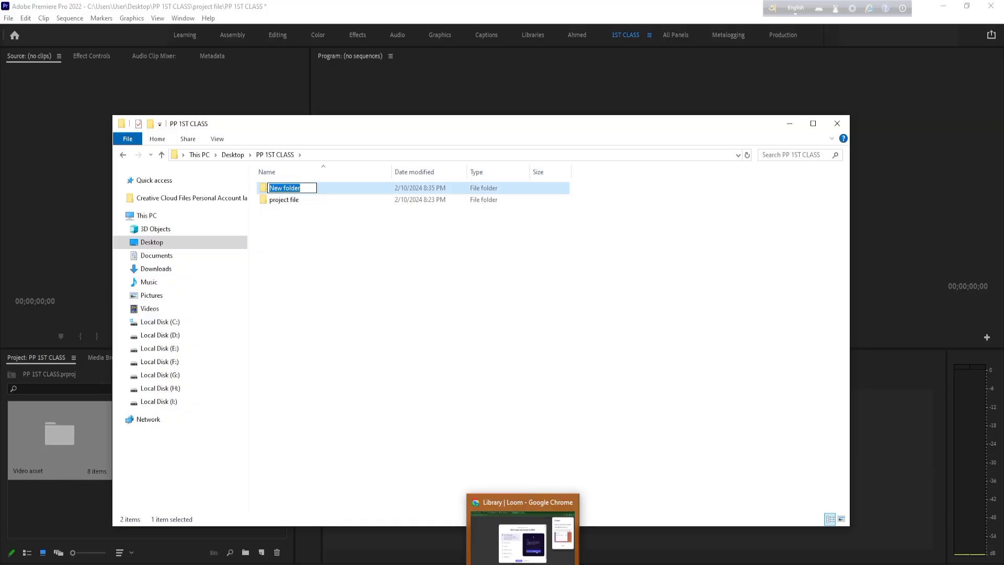
click(522, 536)
click(72, 12)
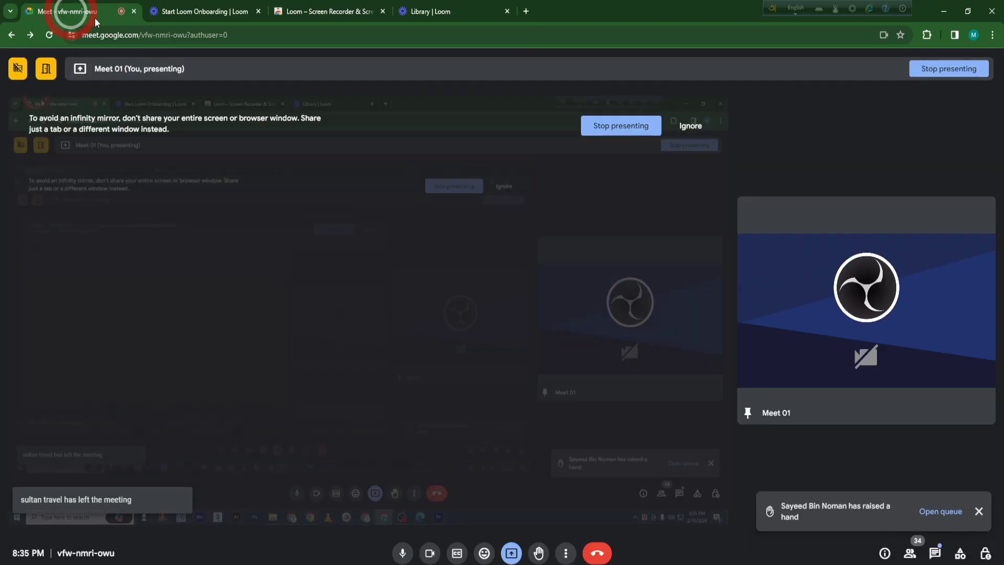
click(910, 553)
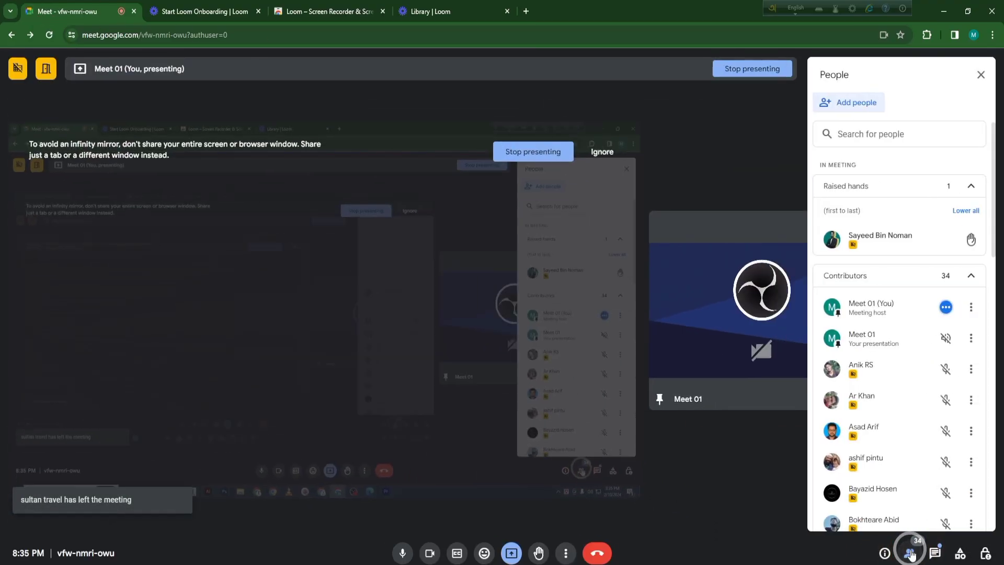
scroll(886, 409, down, 15)
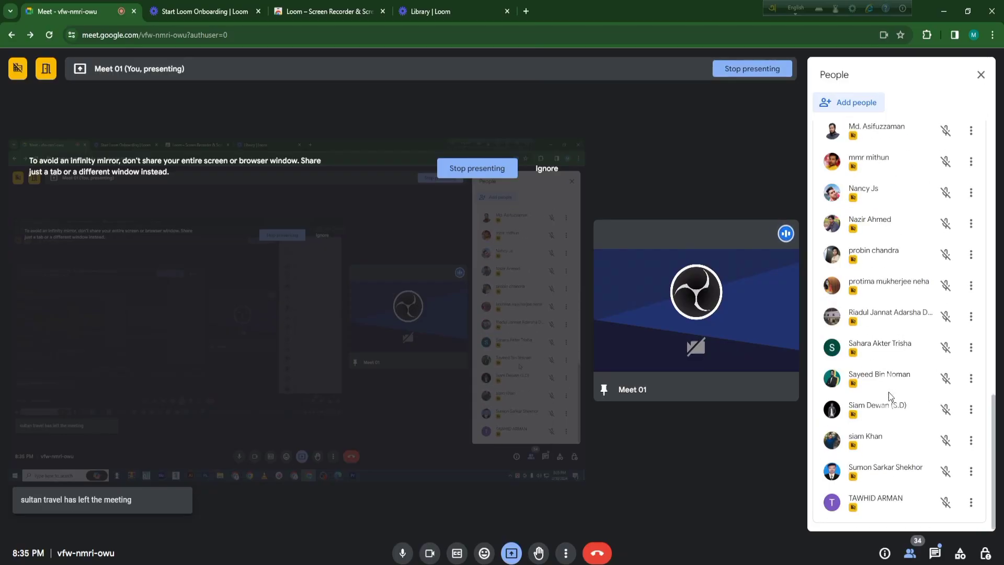
scroll(889, 406, up, 15)
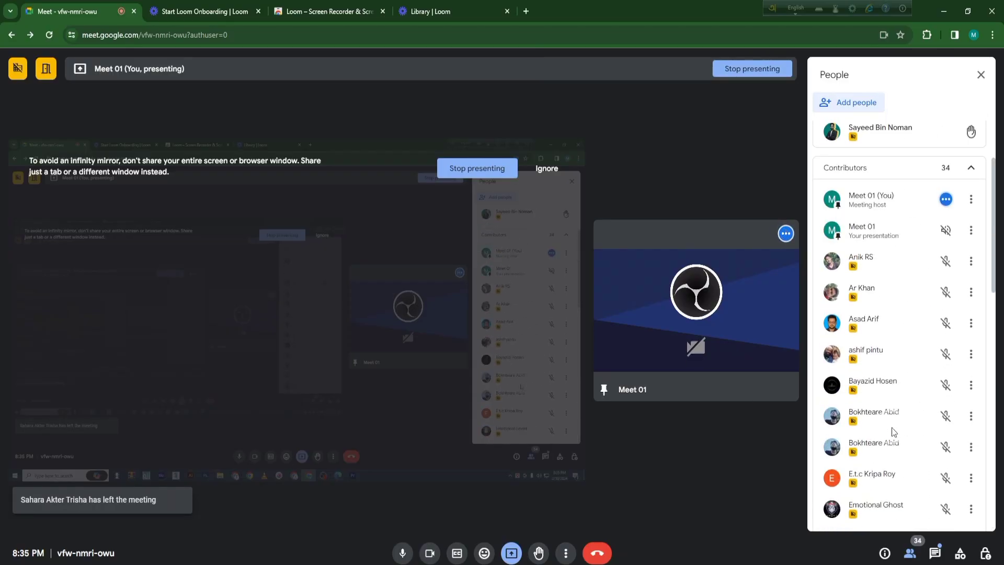
scroll(892, 427, up, 3)
click(935, 553)
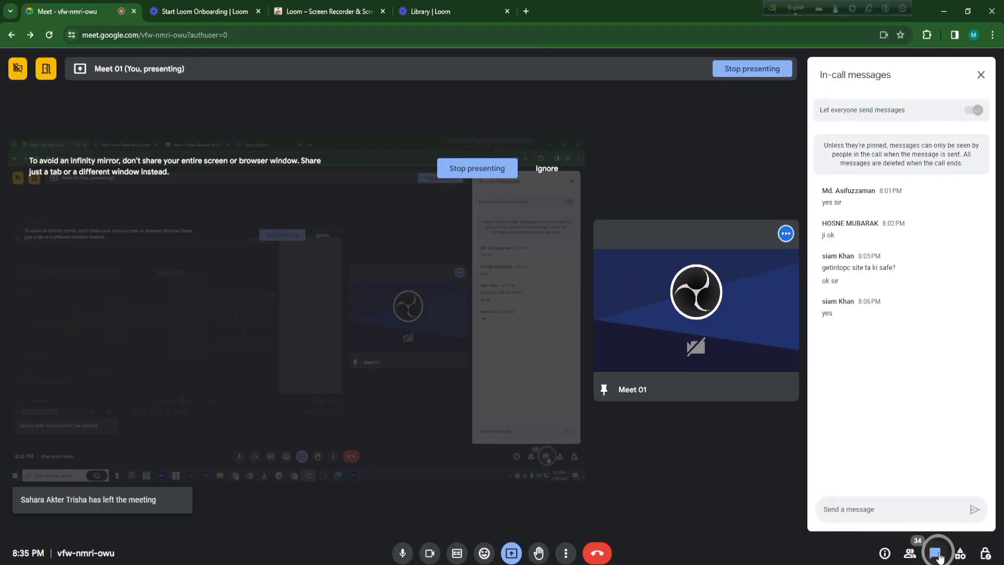
click(910, 553)
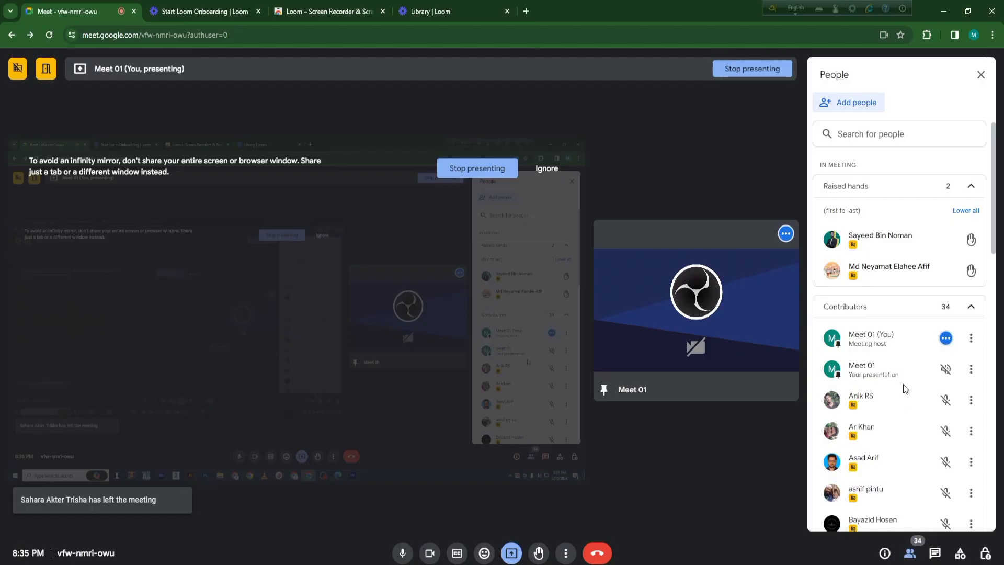
scroll(903, 387, down, 15)
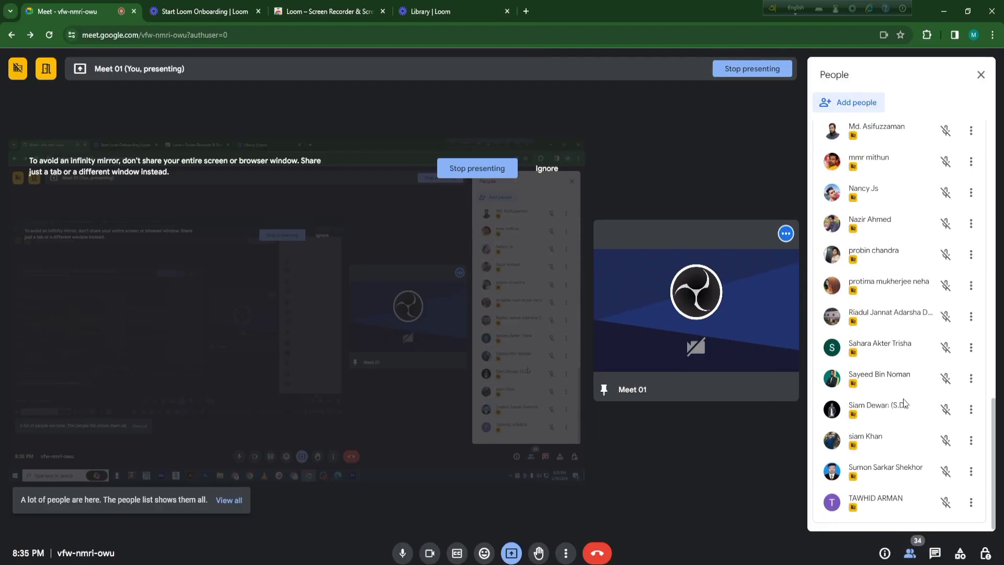
scroll(902, 402, up, 15)
scroll(904, 406, down, 4)
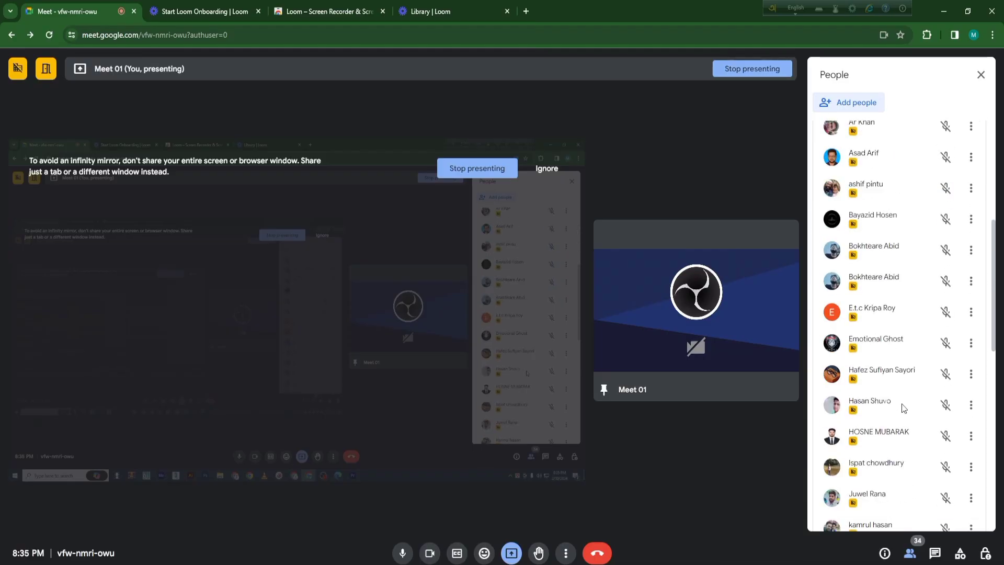
scroll(903, 407, down, 4)
scroll(900, 403, up, 8)
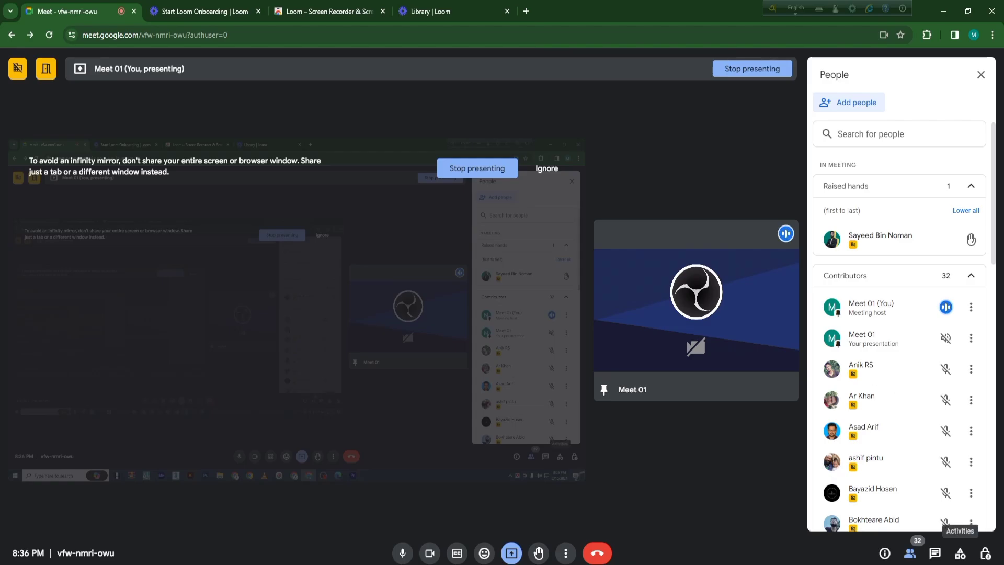
- Check the in-call messages of the meeting for student questions and return to Premiere Pro
click(935, 553)
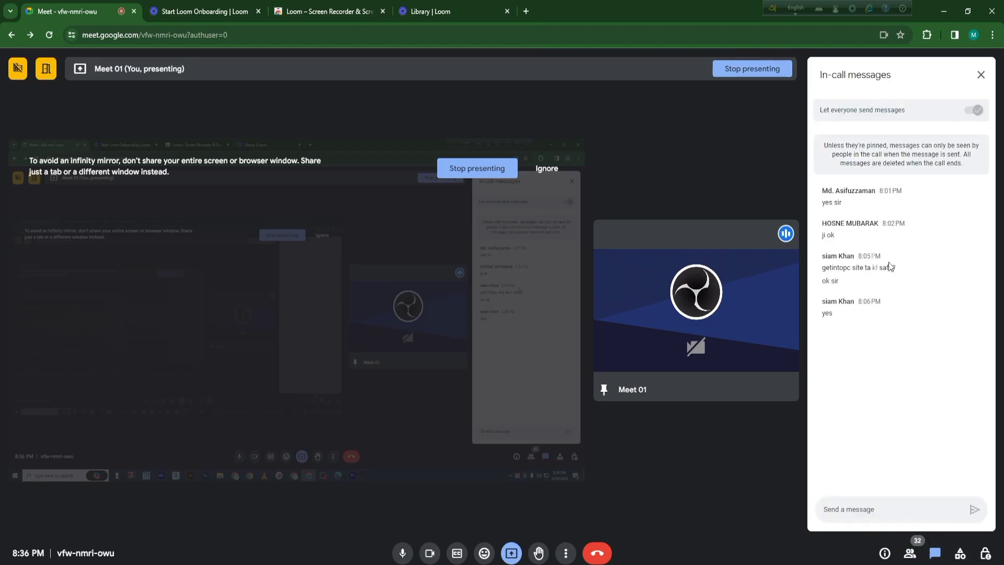
click(978, 75)
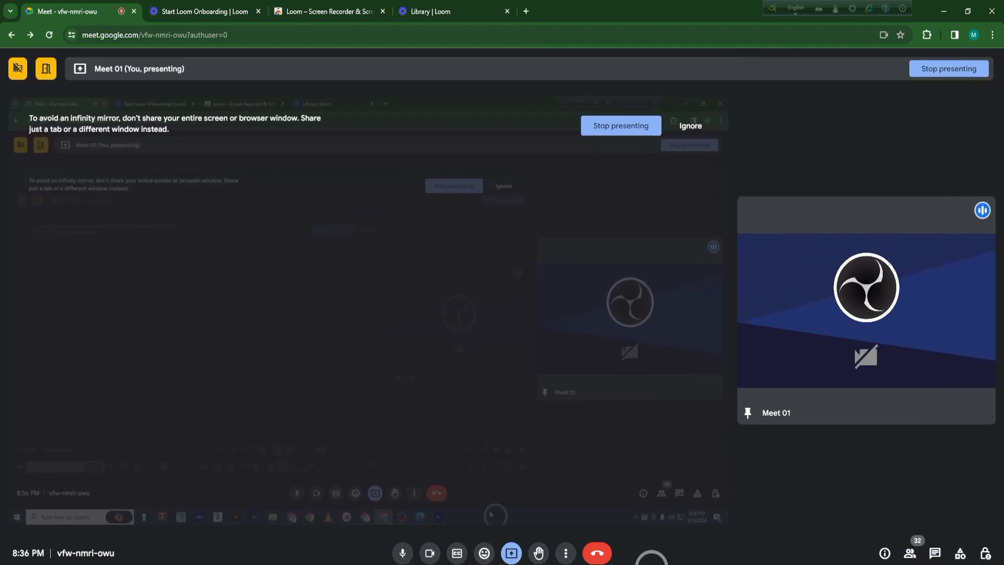
click(935, 554)
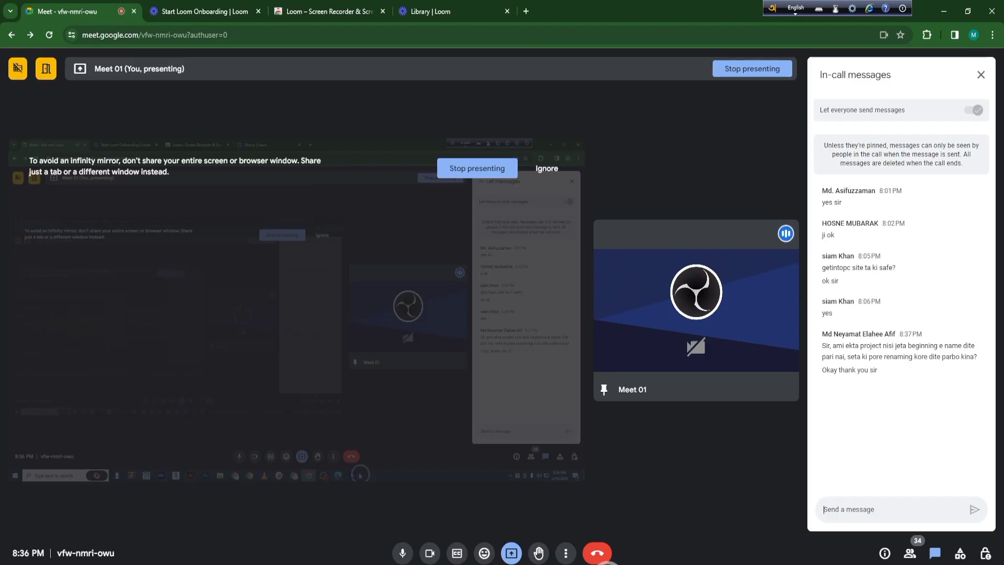
click(599, 564)
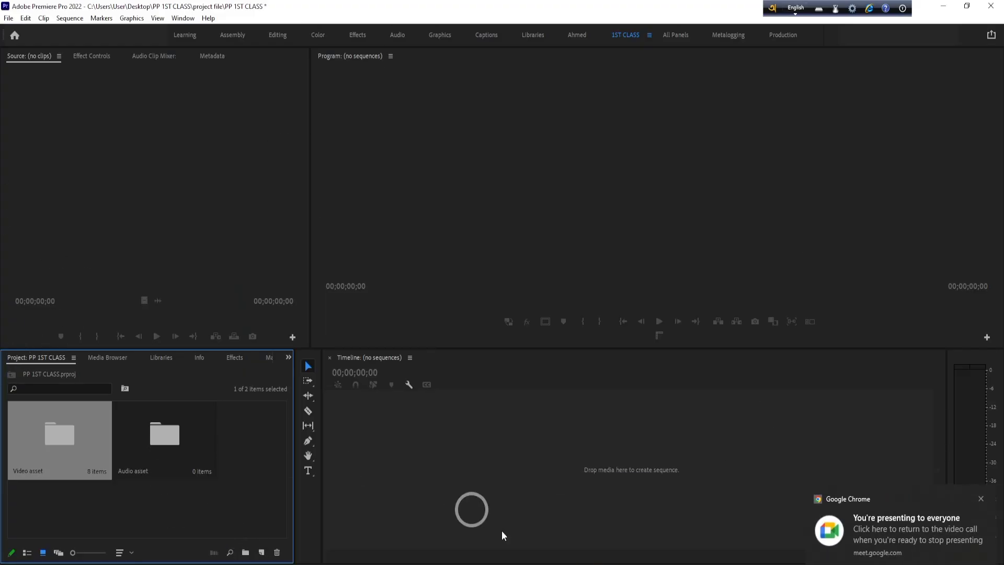
- Switch to File Explorer and rename the new folder in PP 1ST CLASS as video asset
click(525, 564)
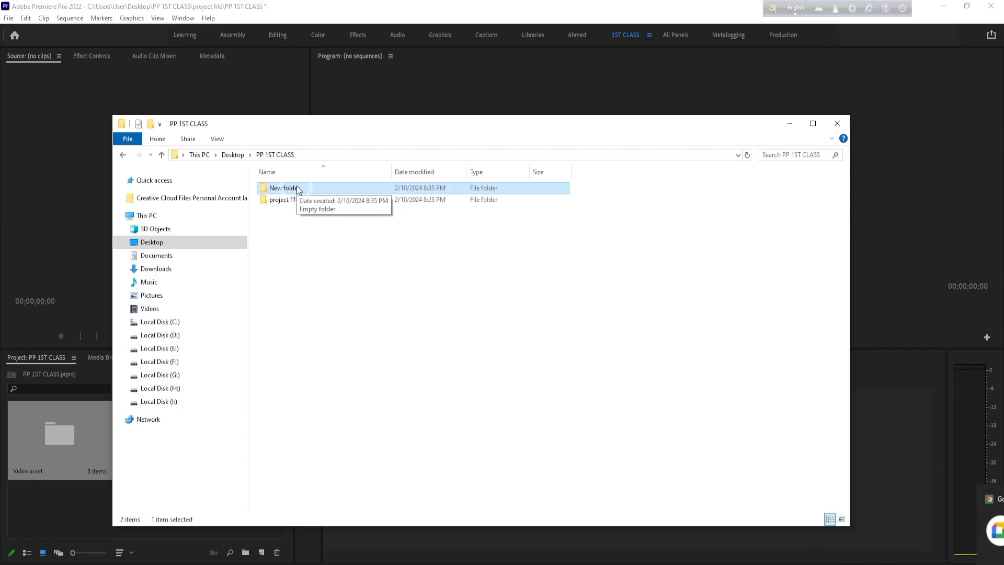
key(F2)
key(BackSpace)
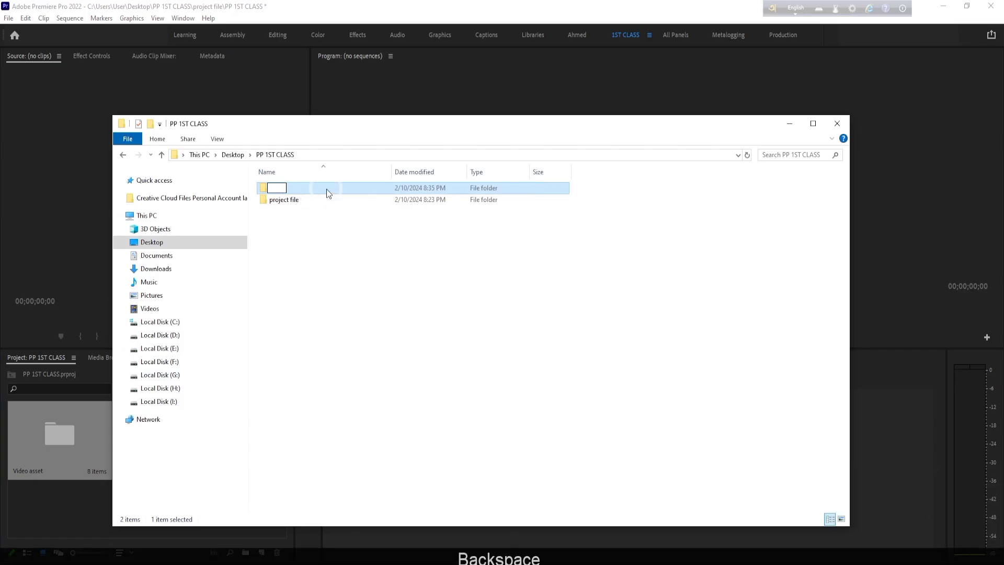
text(a)
key(BackSpace)
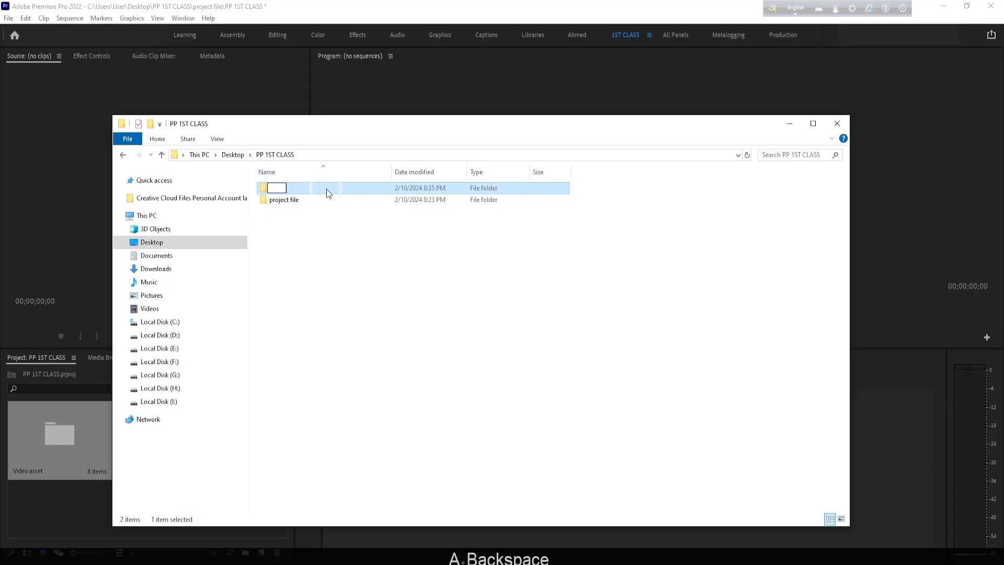
text(video )
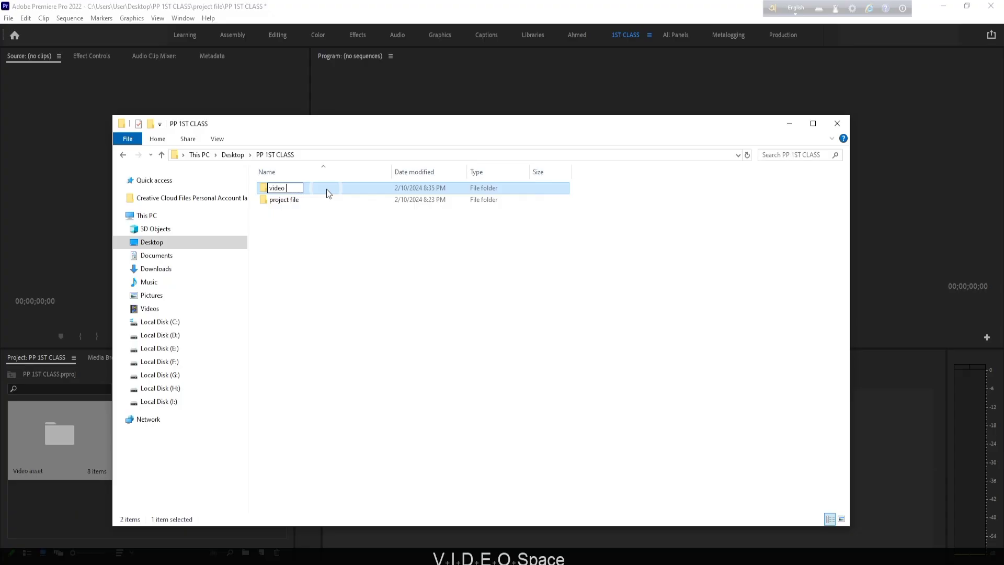
text(asset)
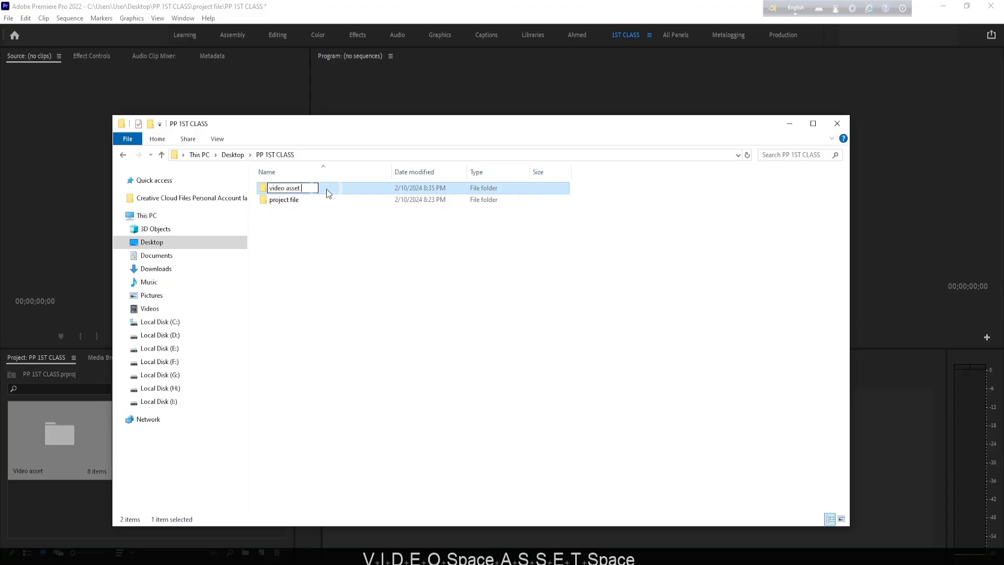
click(338, 231)
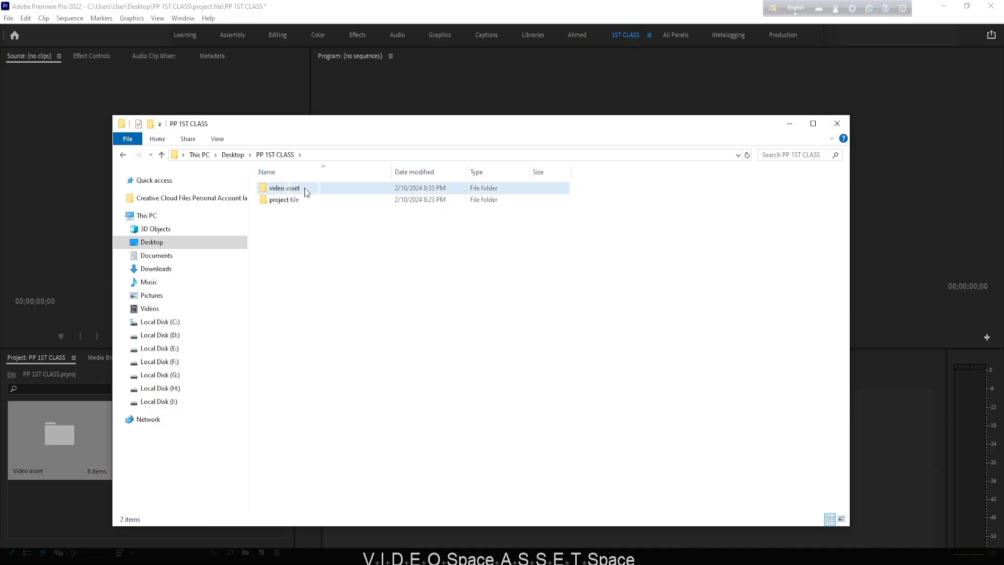
- Paste the cut media files into the video asset folder
double_click(303, 190)
right_click(315, 222)
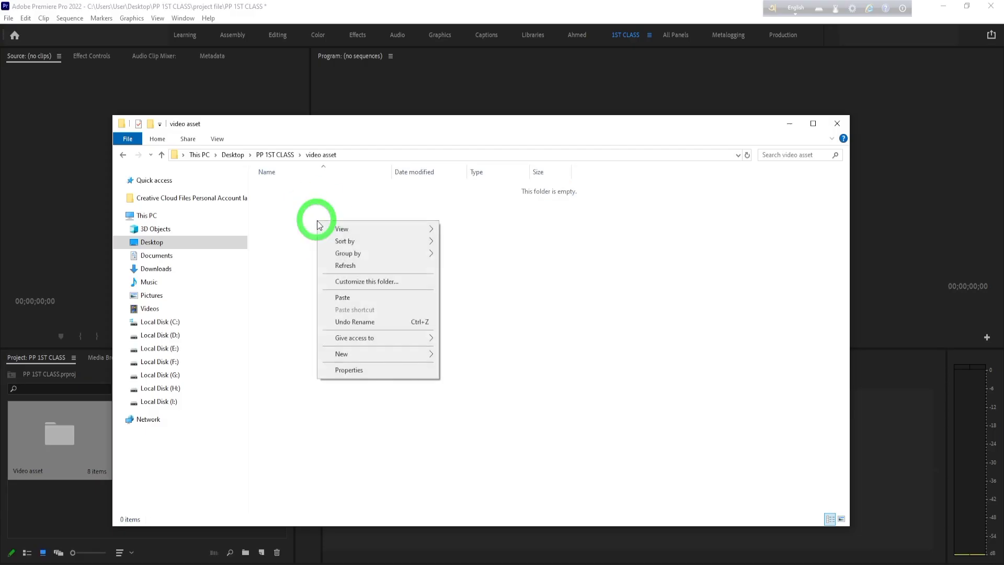
click(357, 295)
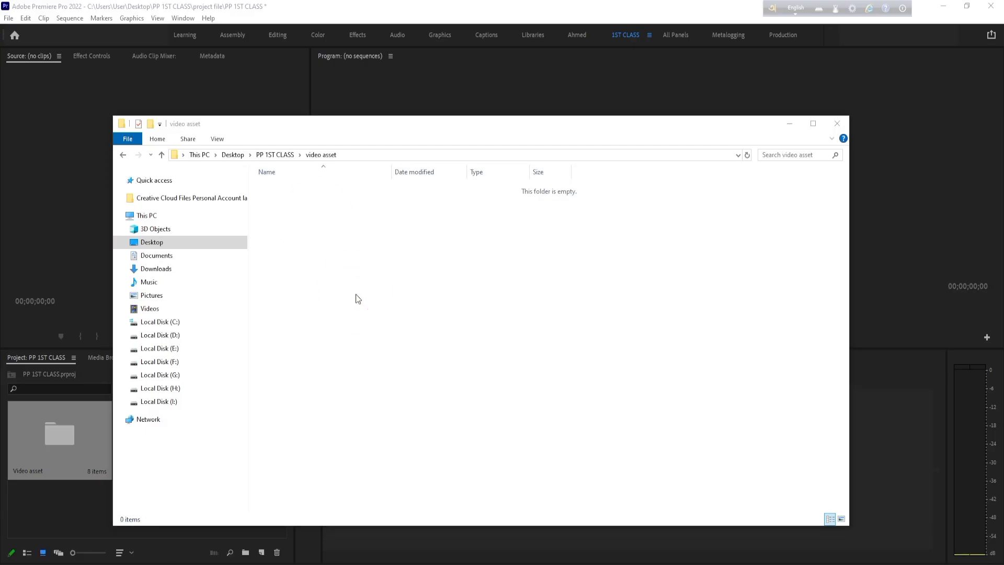
- Return to Premiere Pro, leave all clips with missing media offline, and open the Video asset bin
click(788, 125)
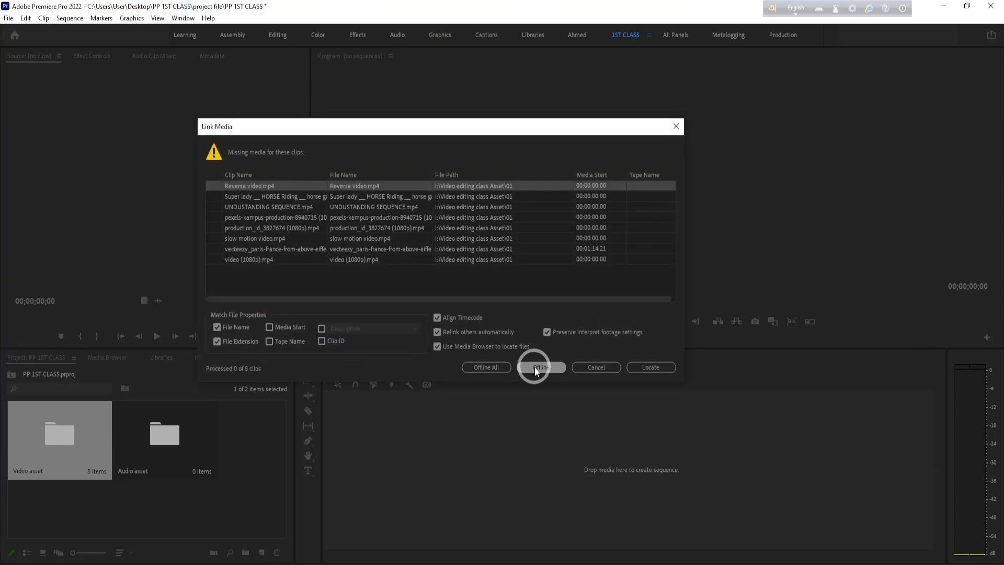
click(487, 367)
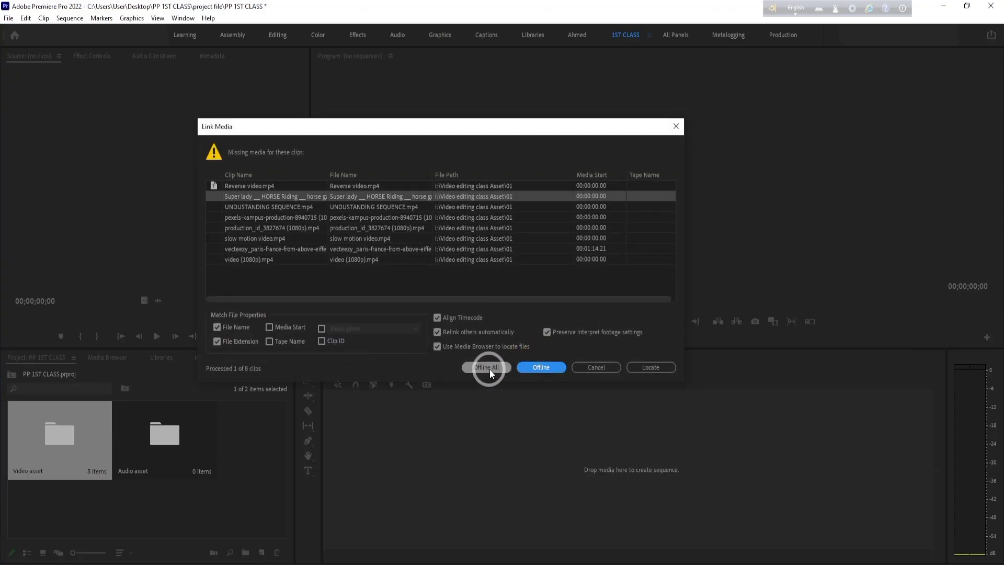
click(71, 448)
double_click(71, 449)
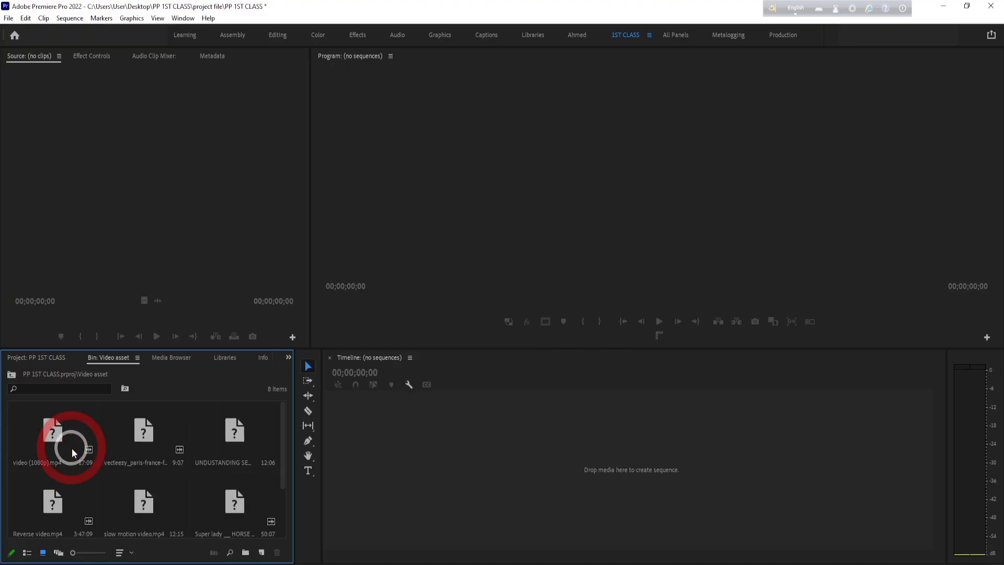
- Look through the clips in the Video asset bin to check which ones have lost their media
scroll(77, 489, up, 2)
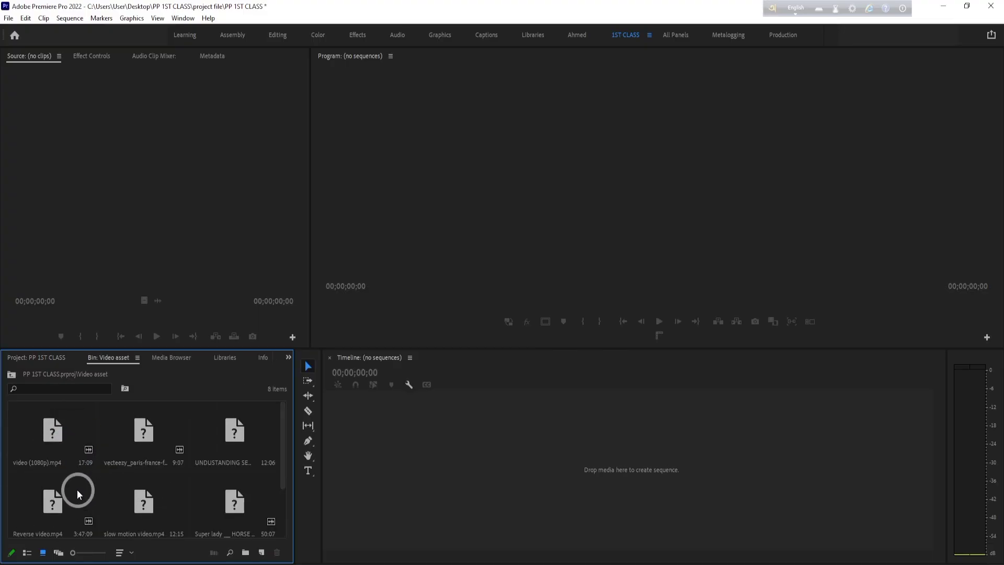
scroll(64, 450, down, 2)
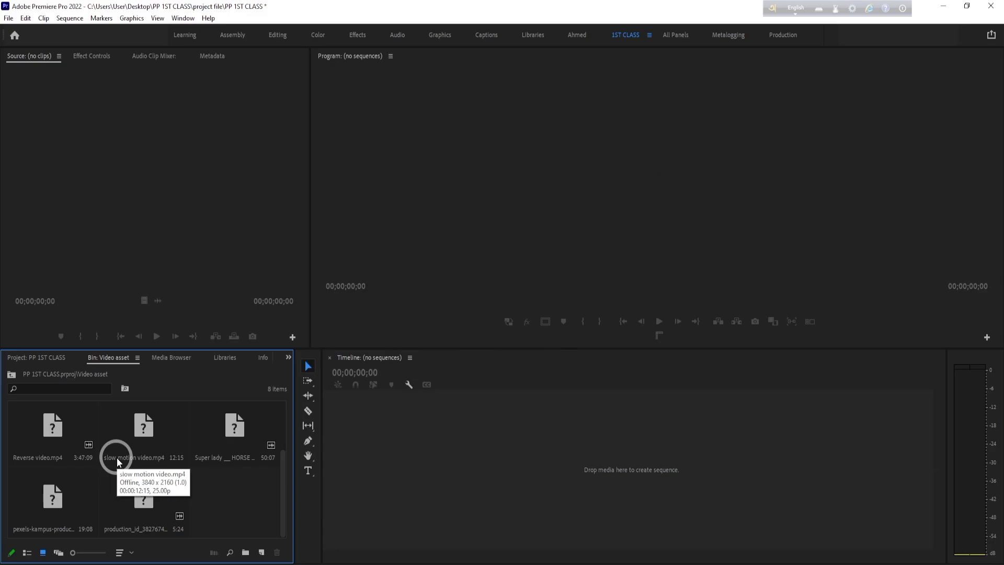
scroll(105, 460, up, 2)
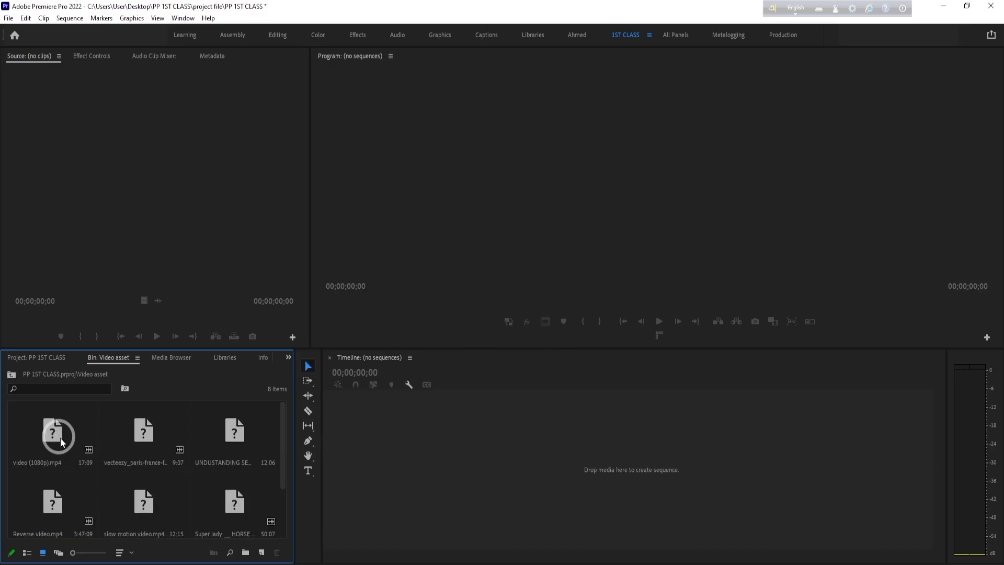
click(60, 440)
scroll(136, 473, down, 2)
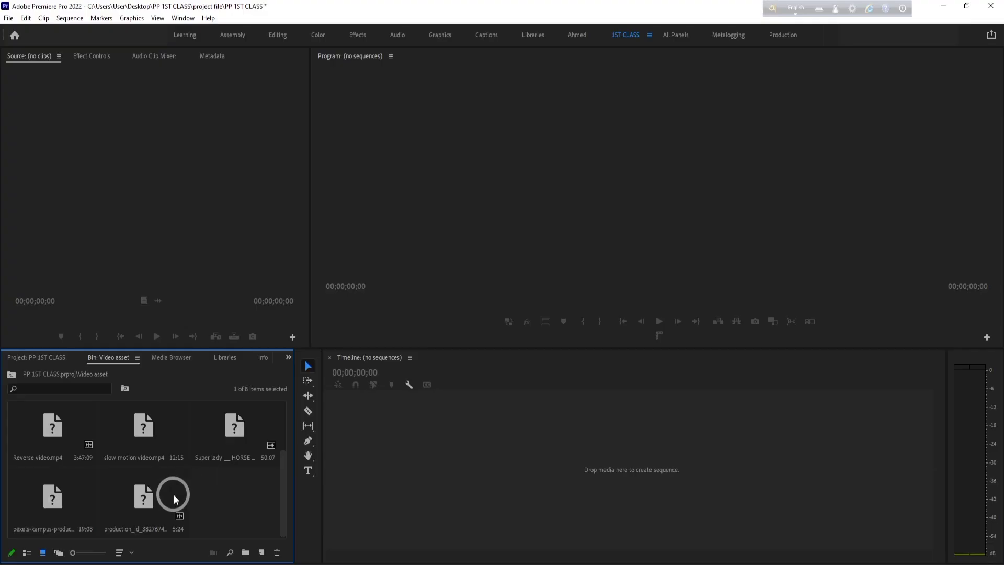
scroll(138, 502, up, 2)
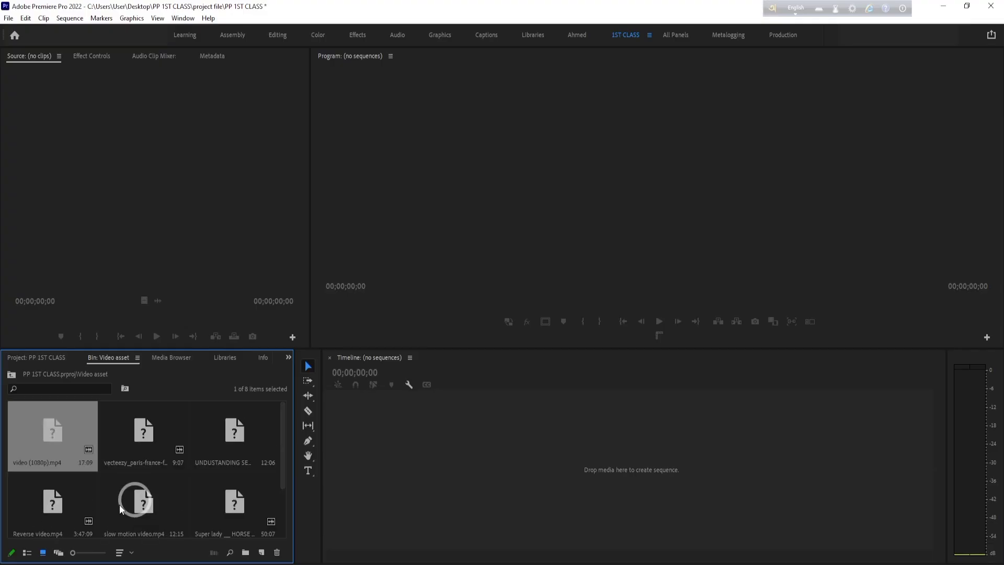
right_click(54, 442)
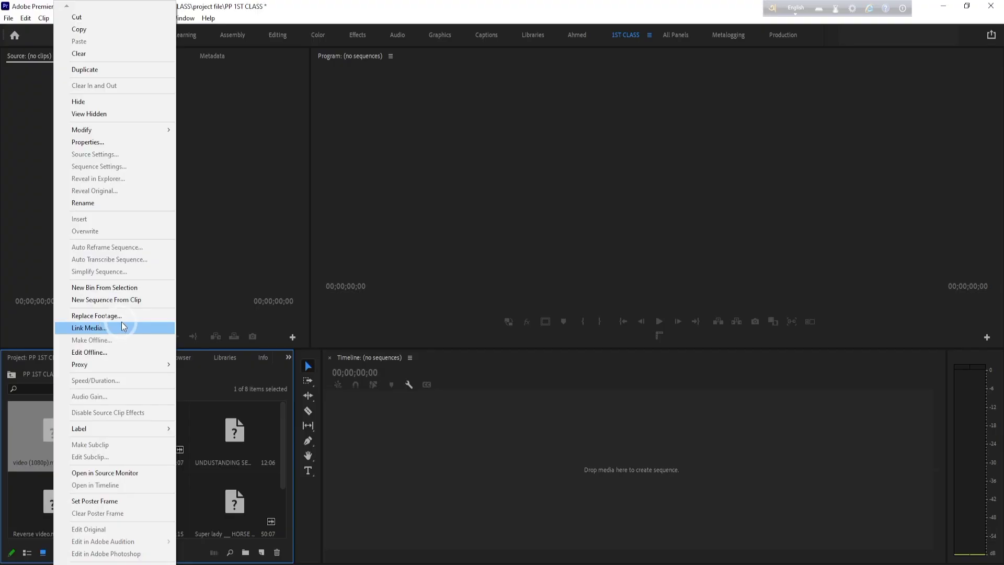
click(118, 315)
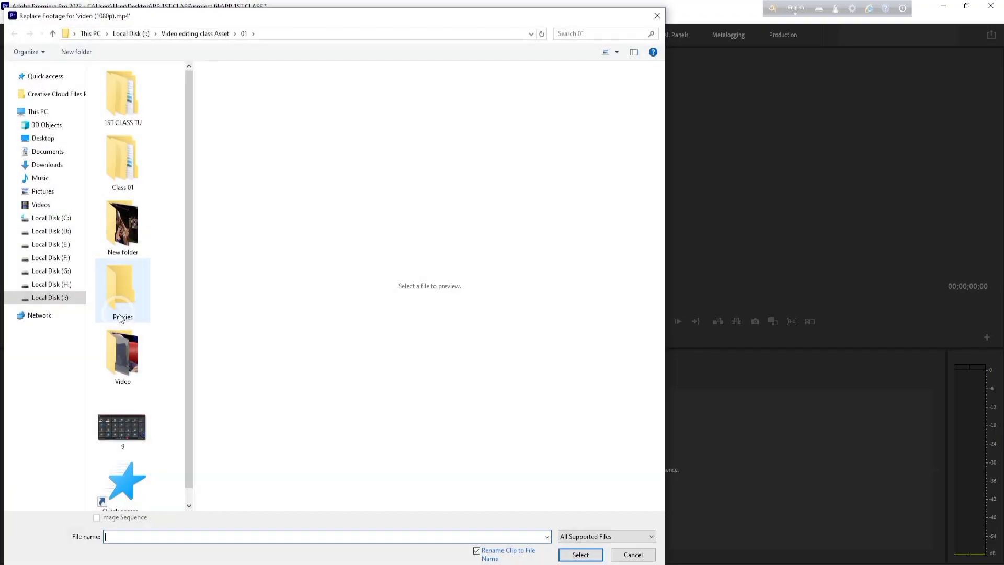
click(39, 138)
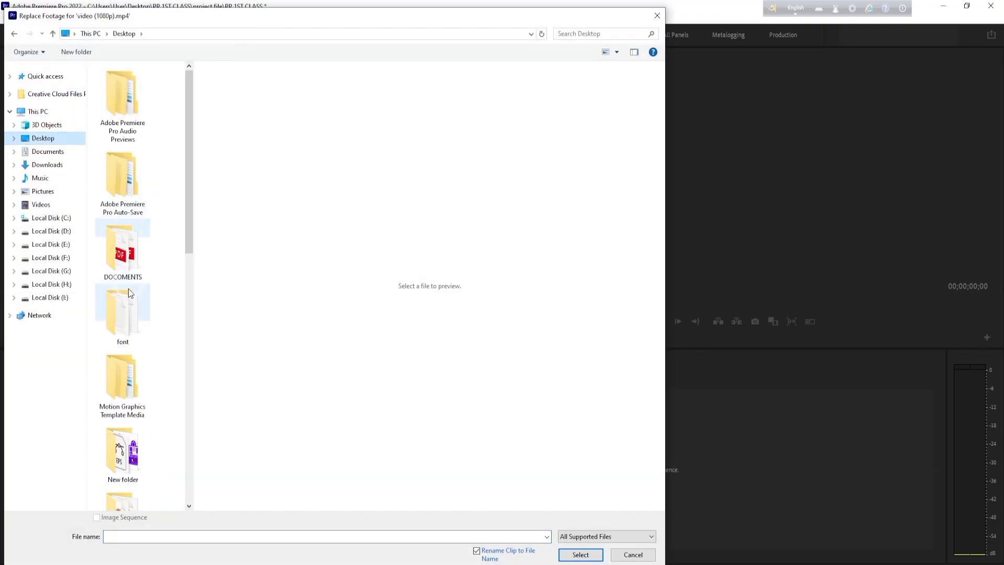
scroll(141, 303, down, 10)
scroll(162, 345, up, 10)
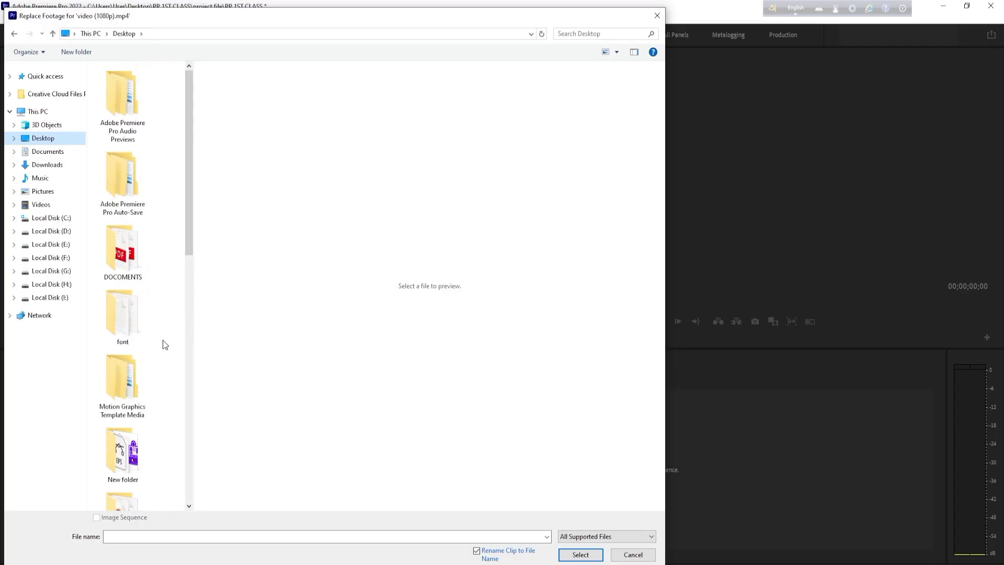
click(657, 15)
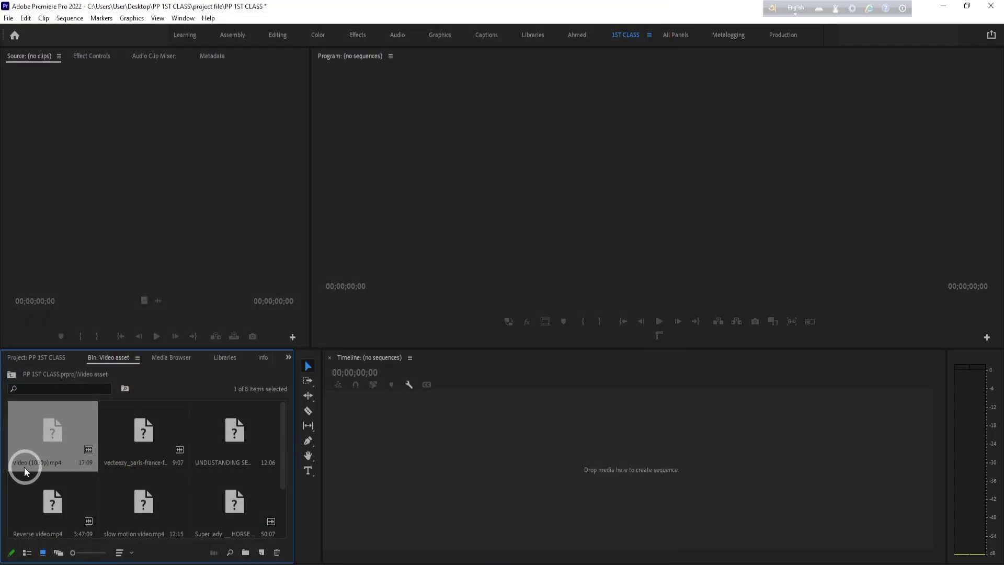
right_click(42, 446)
click(40, 443)
- View the clip information for video (1080p).mp4 and the project's edit history, and return to the Video asset bin
click(260, 357)
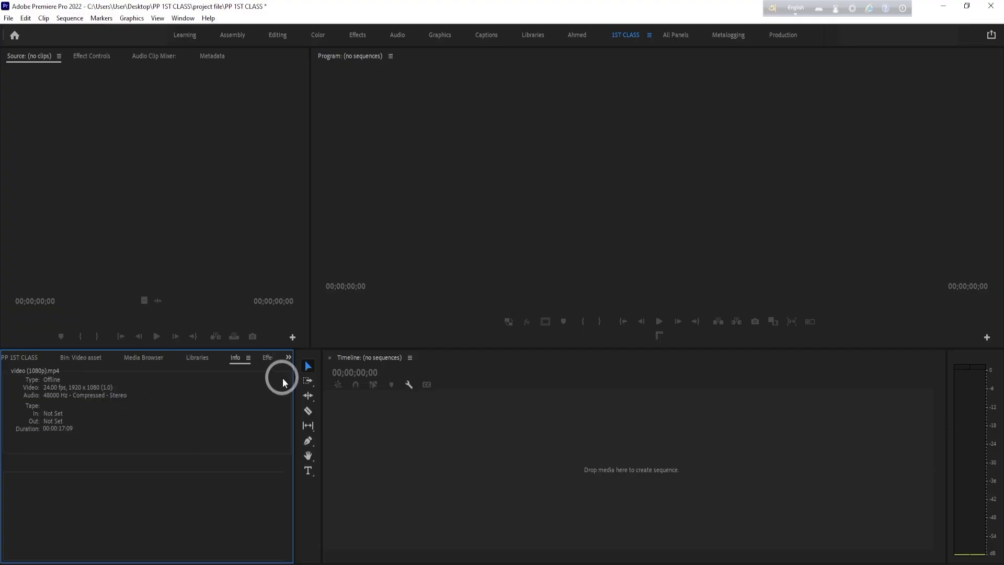
click(288, 357)
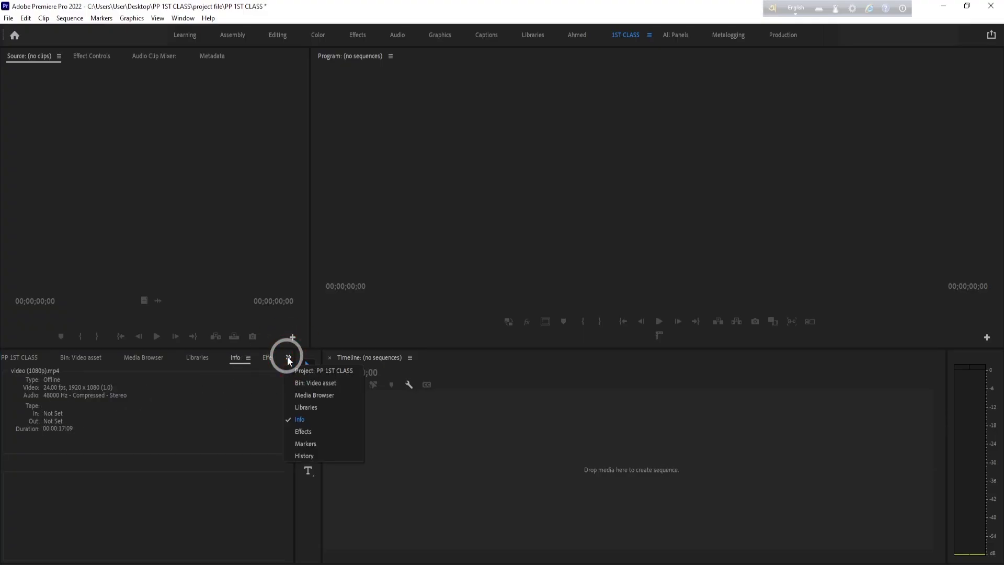
click(304, 456)
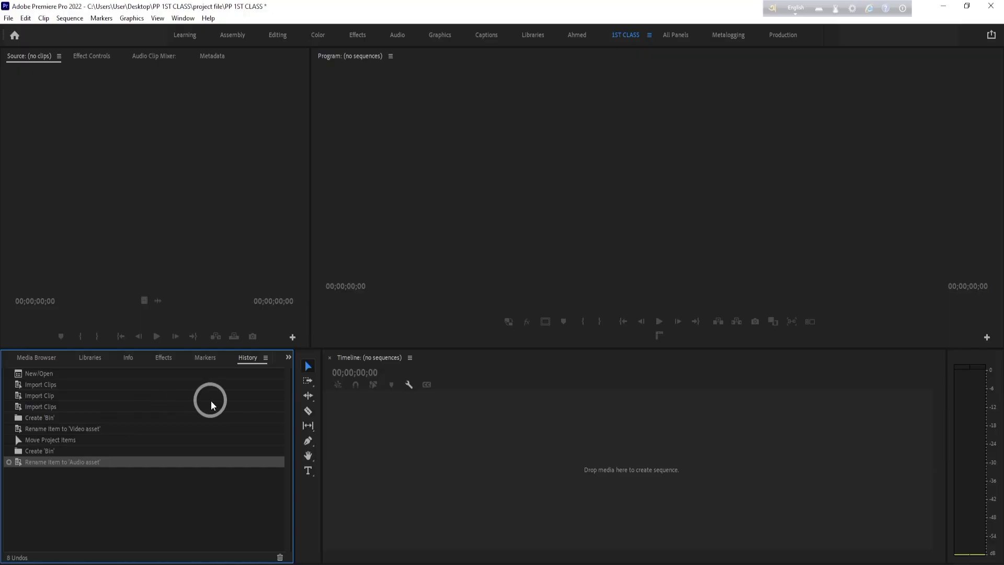
click(288, 357)
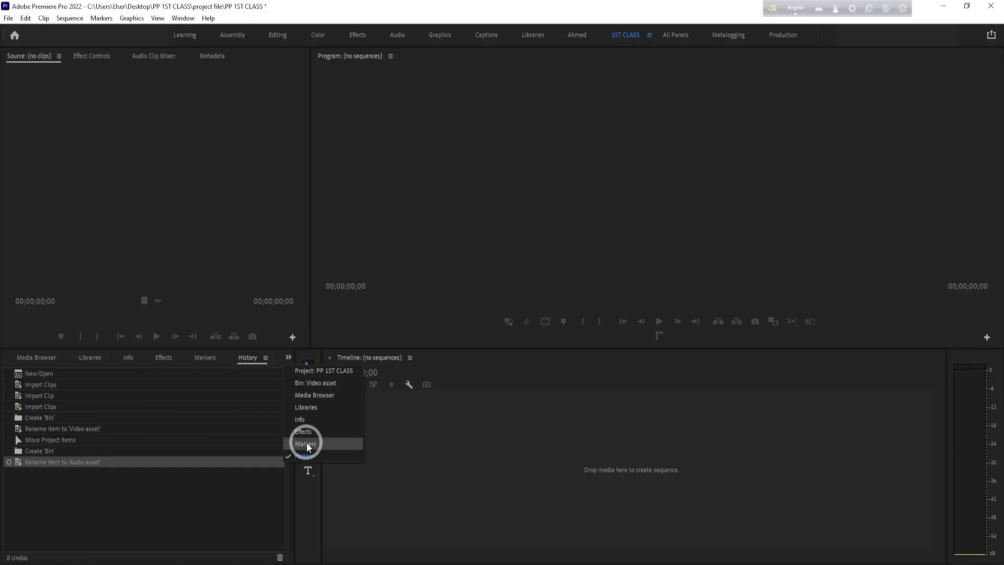
click(302, 420)
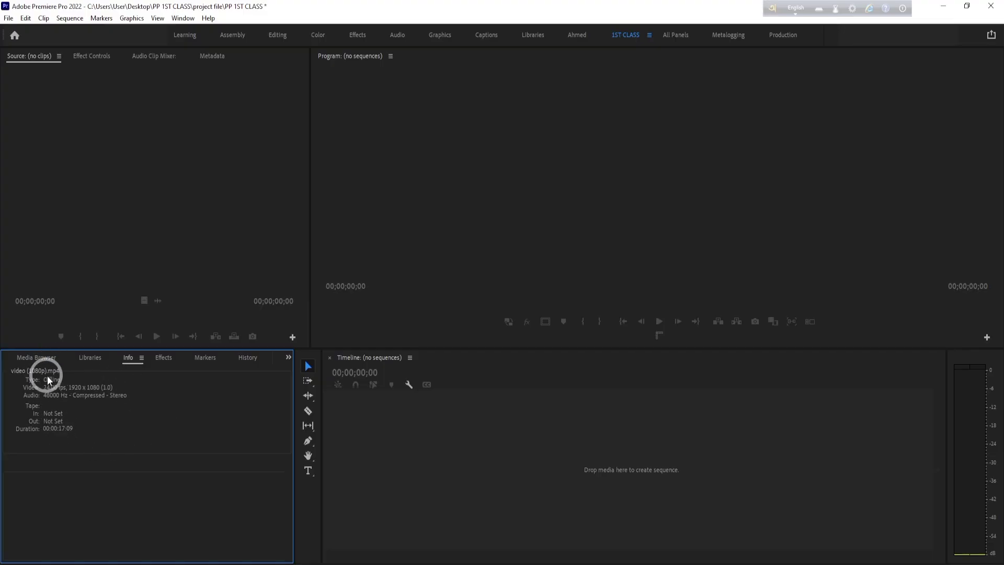
click(47, 360)
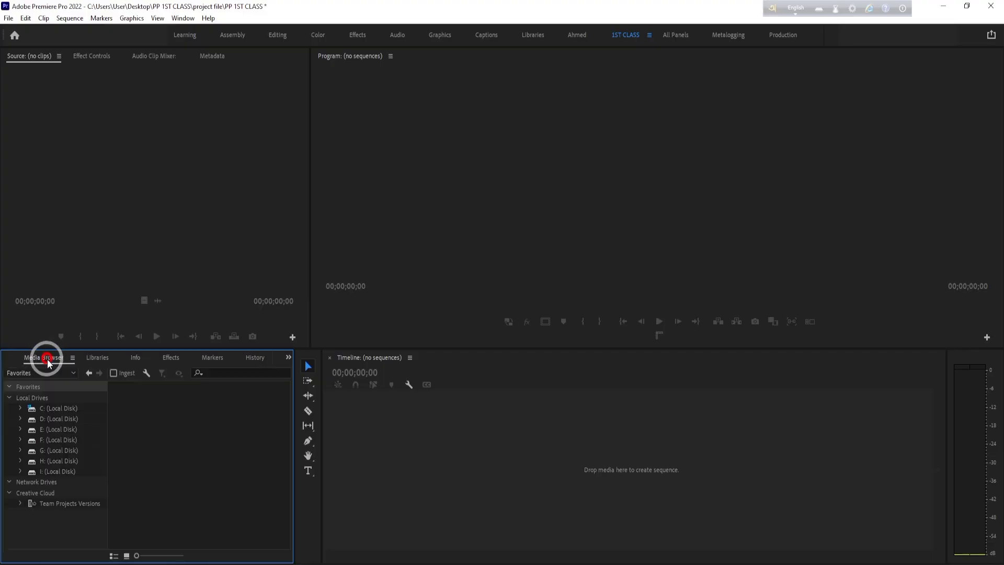
click(10, 361)
- Replace the footage of video (1080p).mp4 with the video (1080p) file from Desktop > PP 1ST CLASS > video asset
click(65, 442)
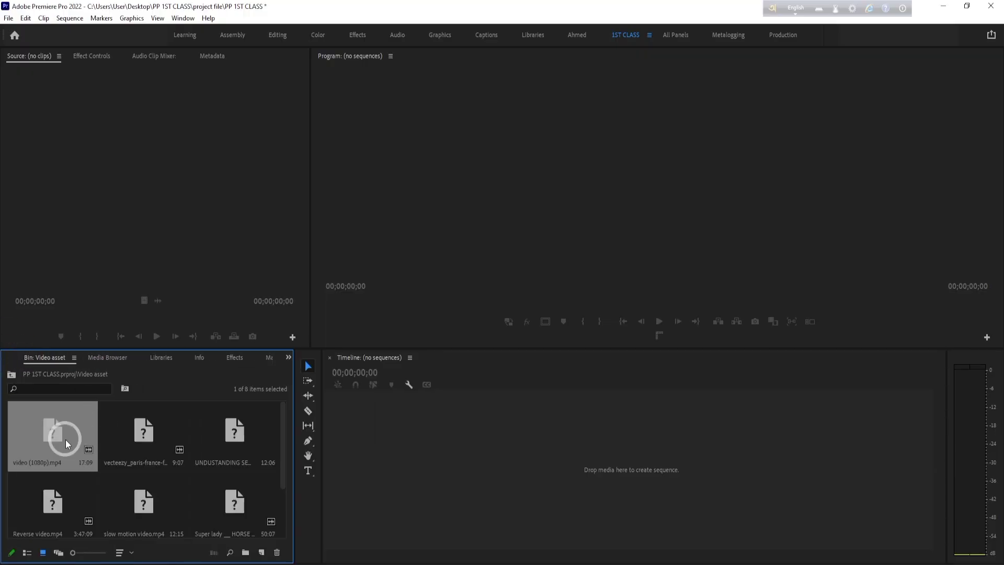
right_click(66, 443)
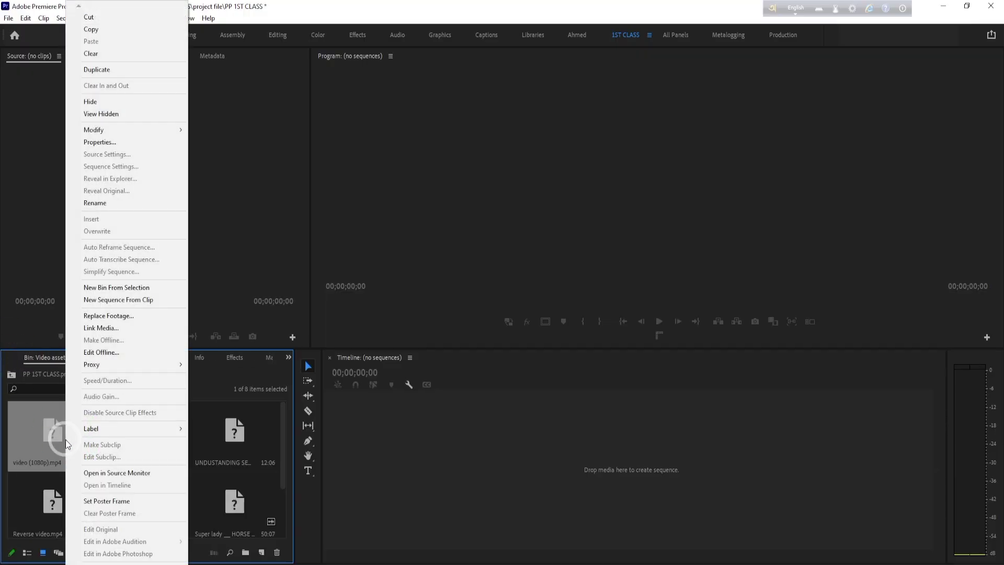
click(117, 317)
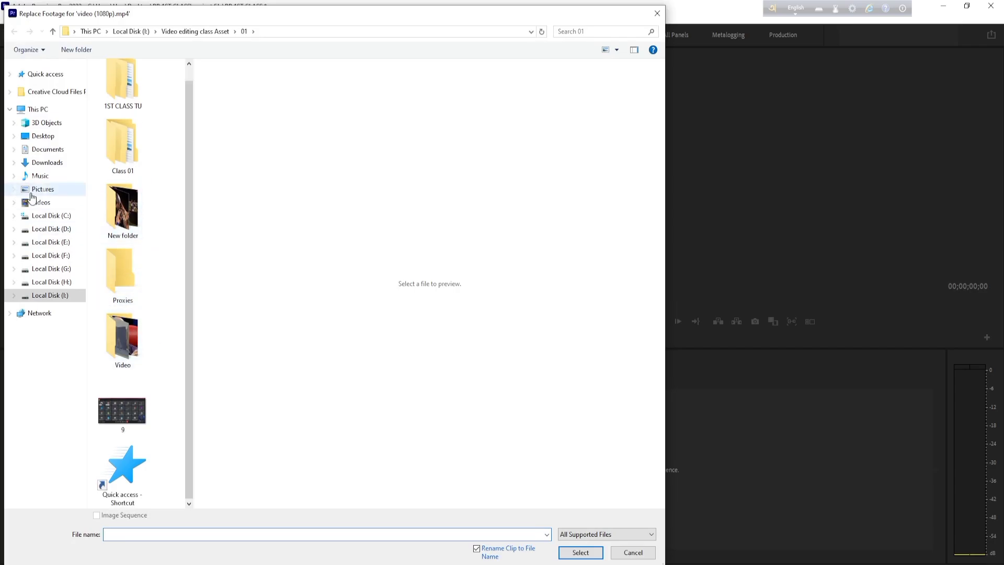
click(61, 137)
scroll(149, 361, down, 5)
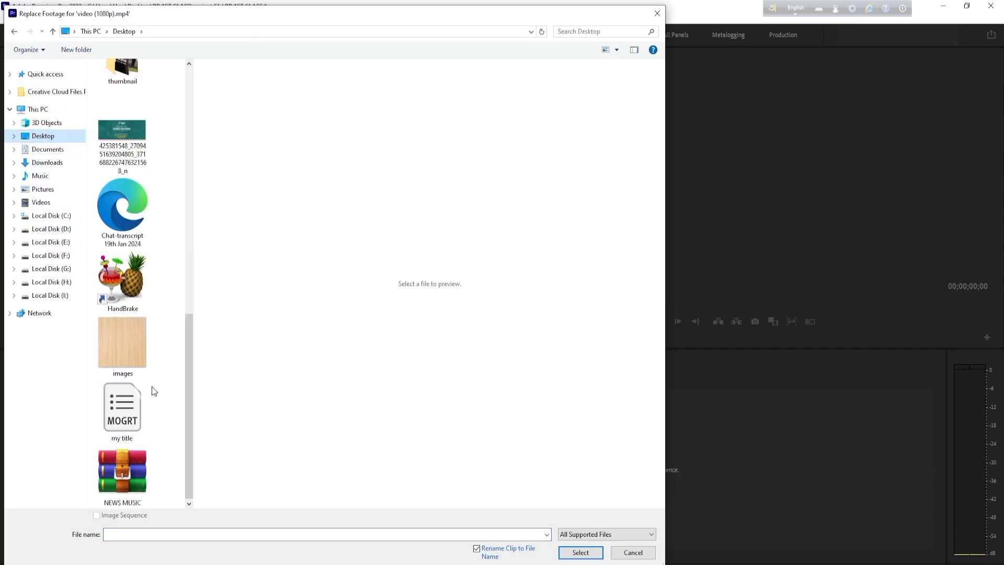
scroll(167, 438, up, 5)
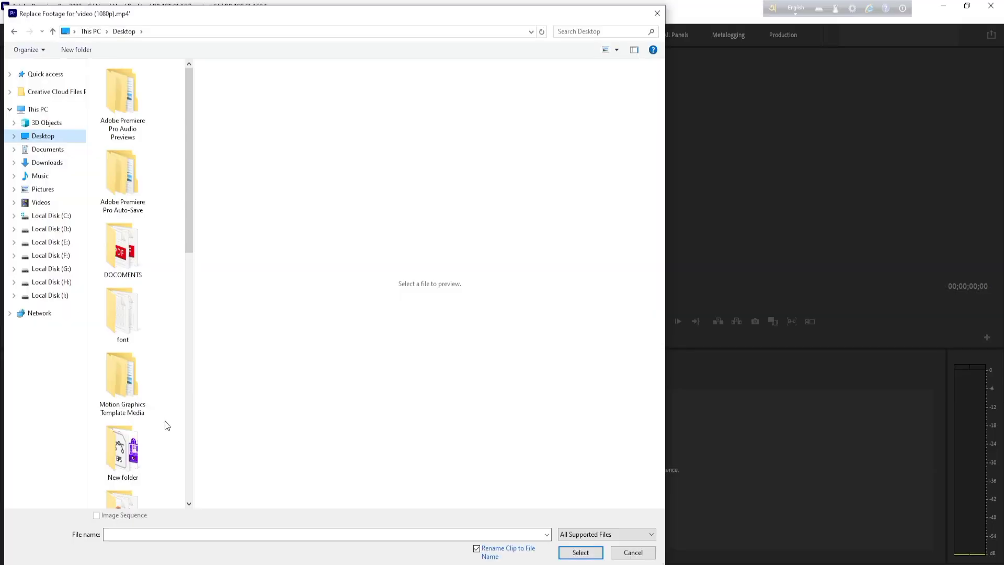
drag(193, 190, 196, 273)
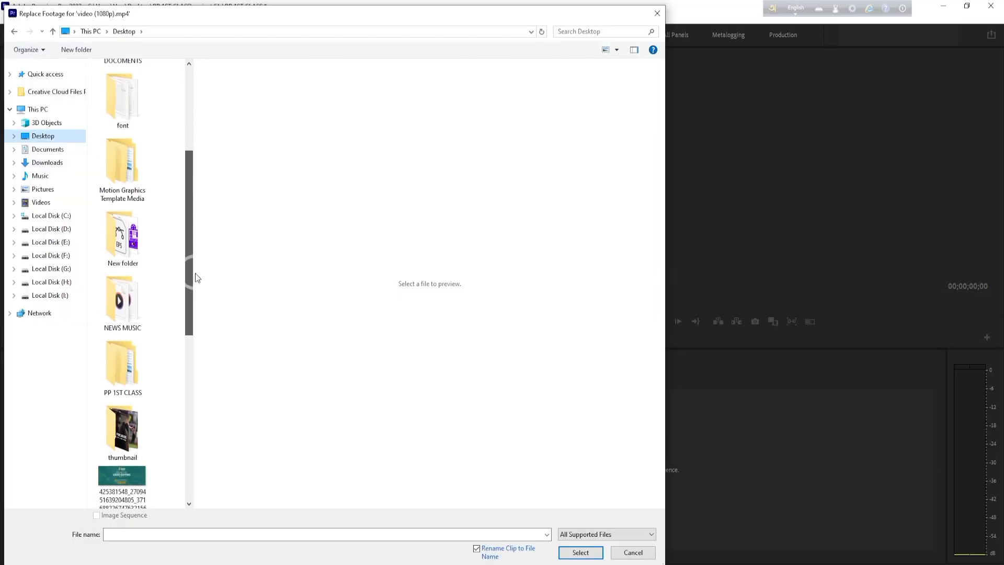
double_click(130, 351)
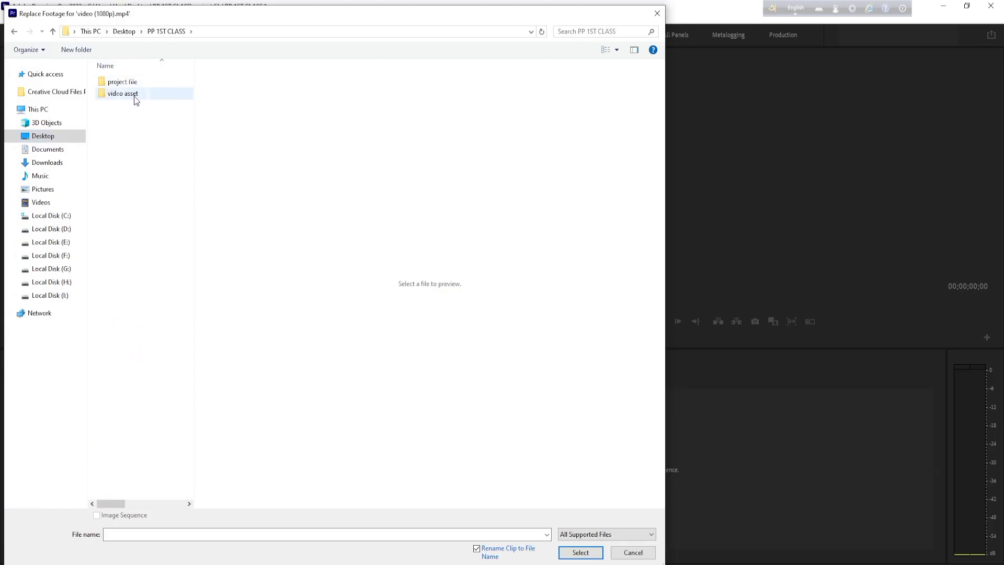
double_click(126, 93)
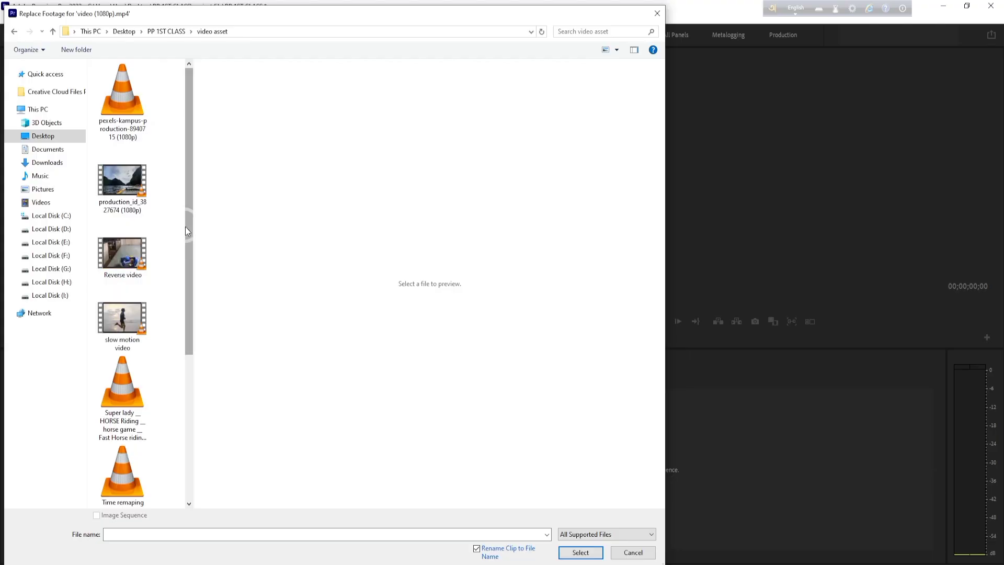
drag(187, 228, 189, 389)
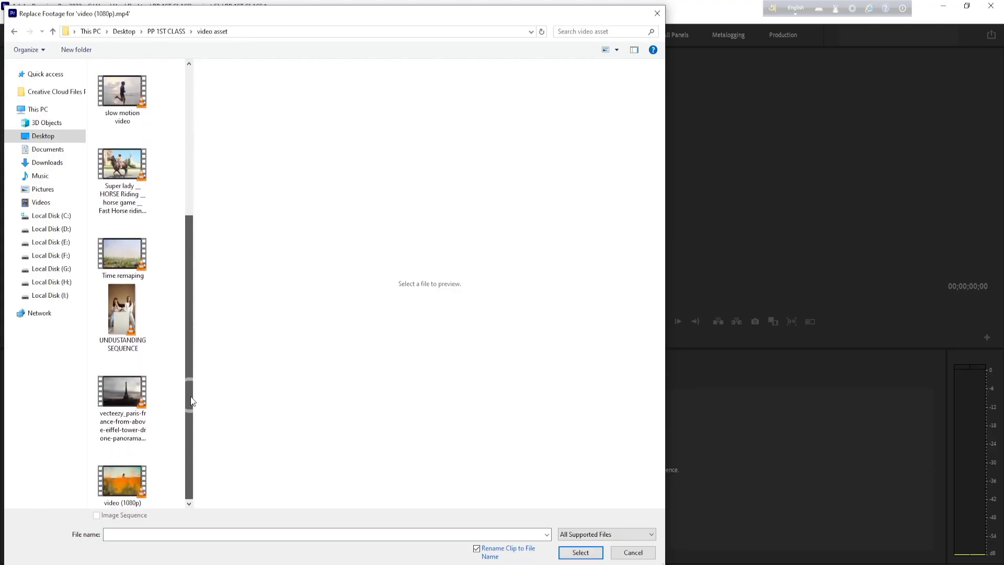
click(116, 487)
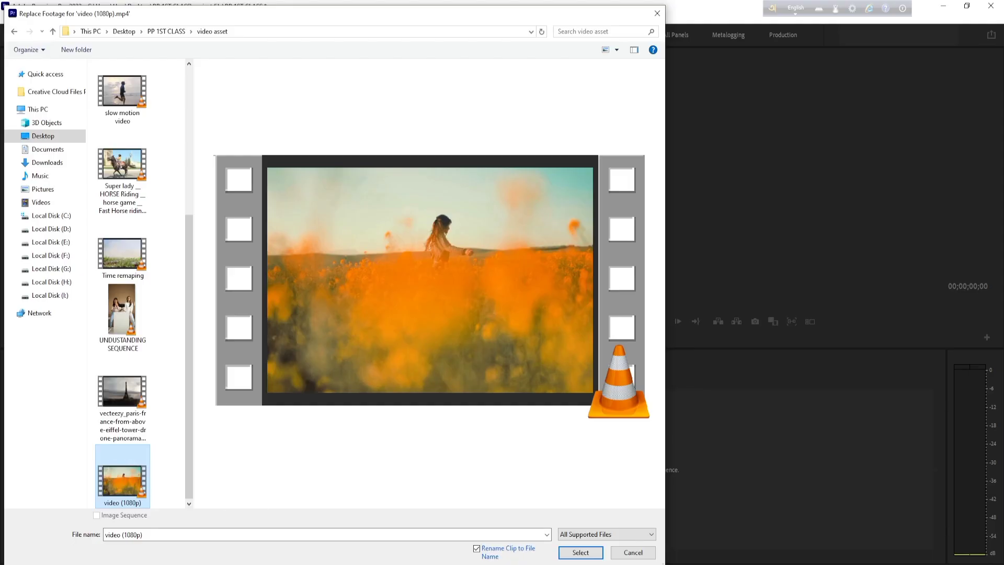
click(580, 552)
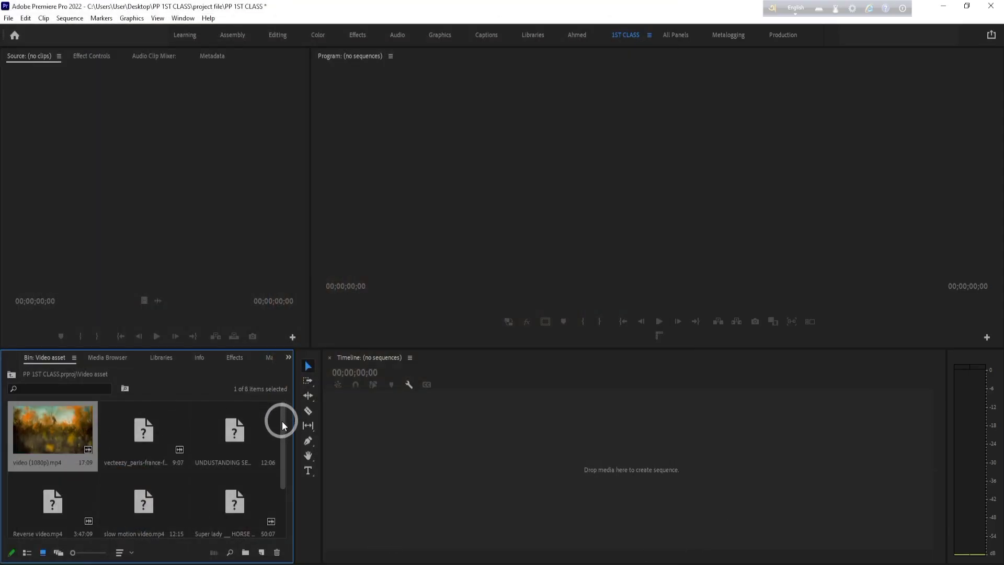
mouse_move(282, 421)
mouse_down()
mouse_move(285, 501)
mouse_move(298, 410)
mouse_up()
click(154, 443)
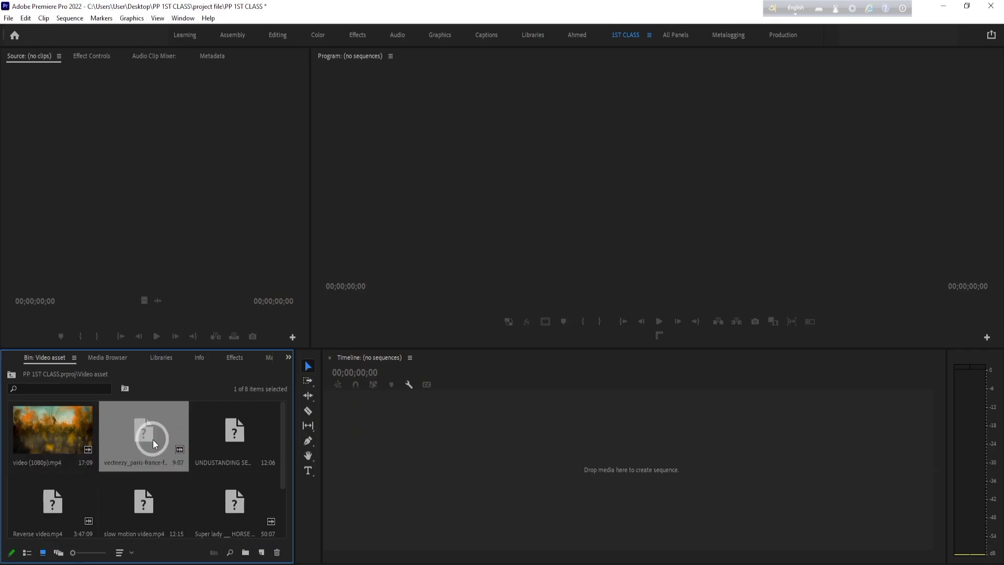
right_click(155, 443)
click(215, 362)
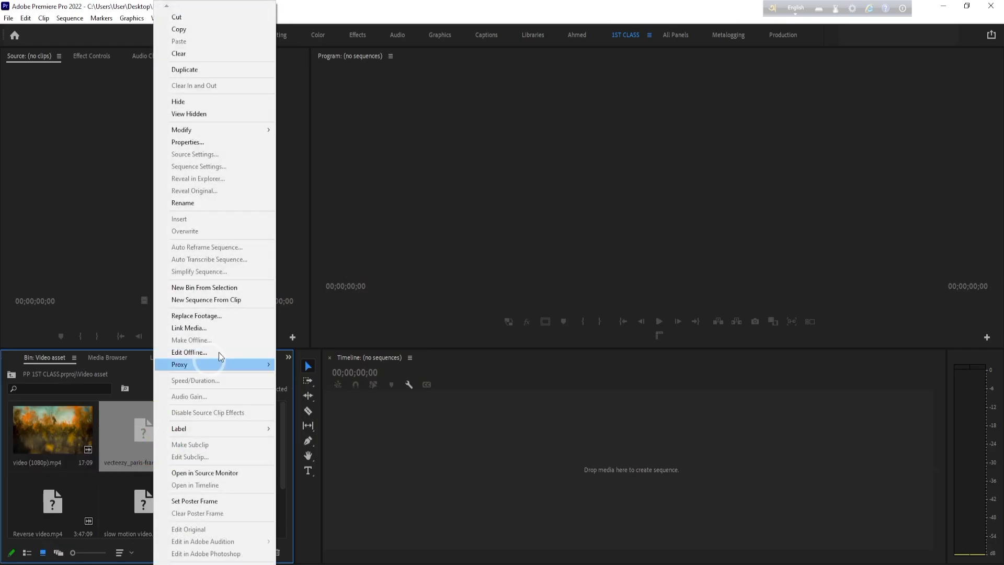
click(214, 316)
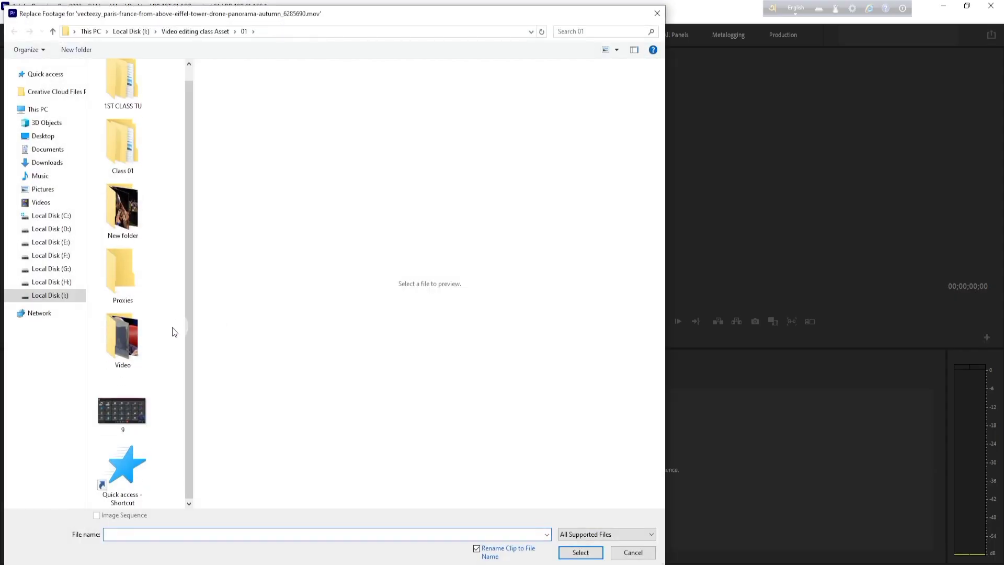
scroll(175, 331, up, 1)
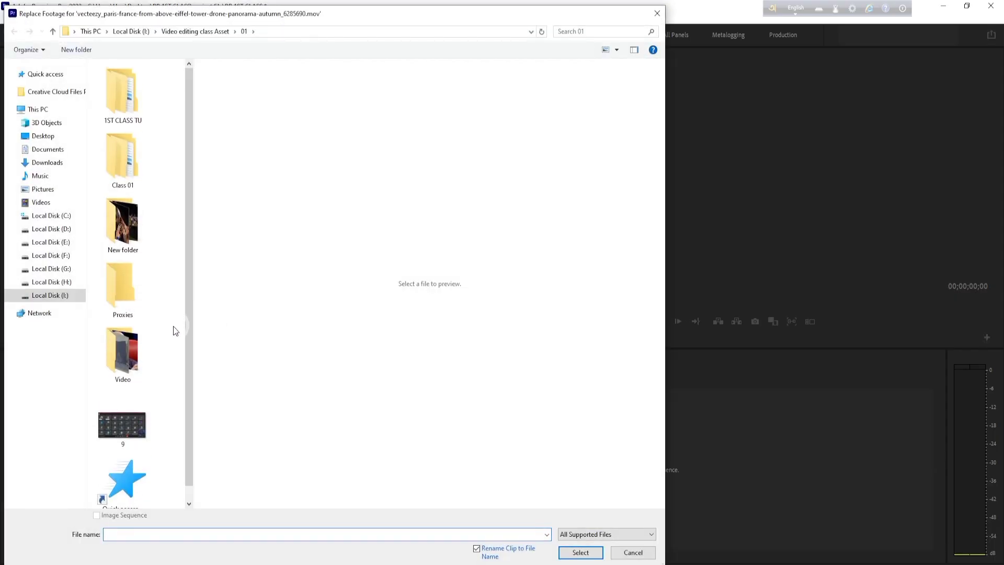
click(130, 110)
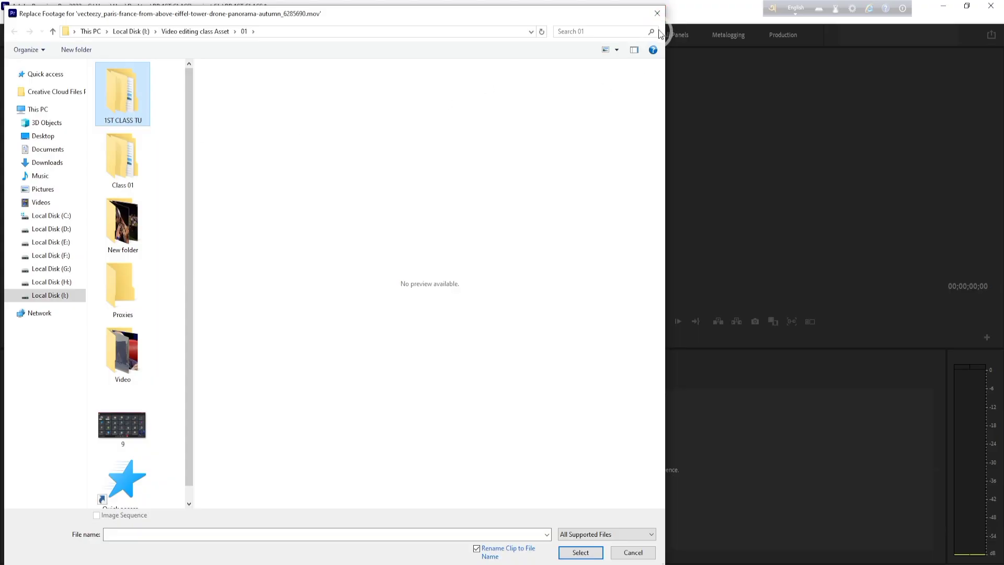
click(657, 13)
- Delete all the clips from the Video asset bin, from video (1080p).mp4 through the last production_id clip
click(39, 422)
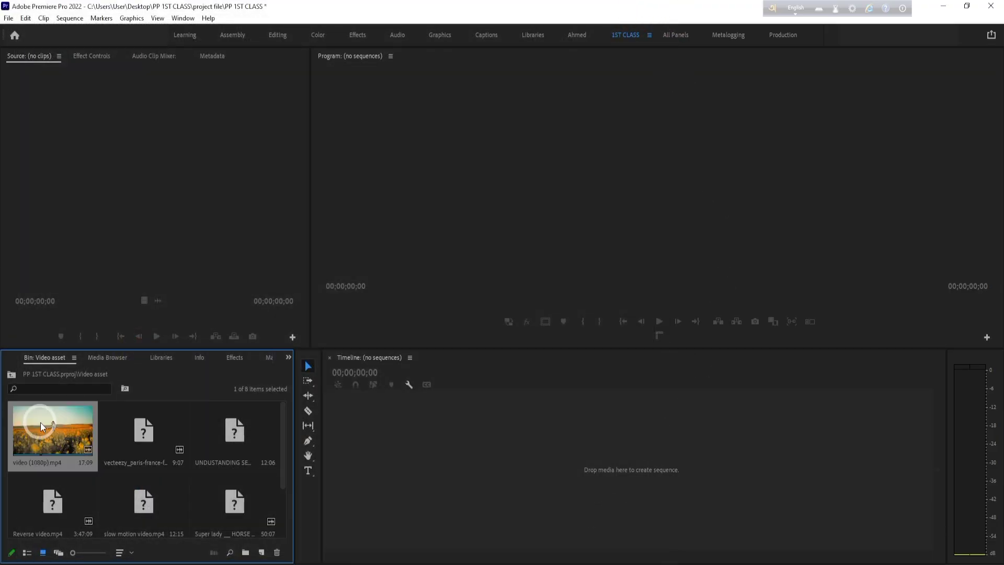
scroll(227, 465, down, 2)
shift+click(142, 499)
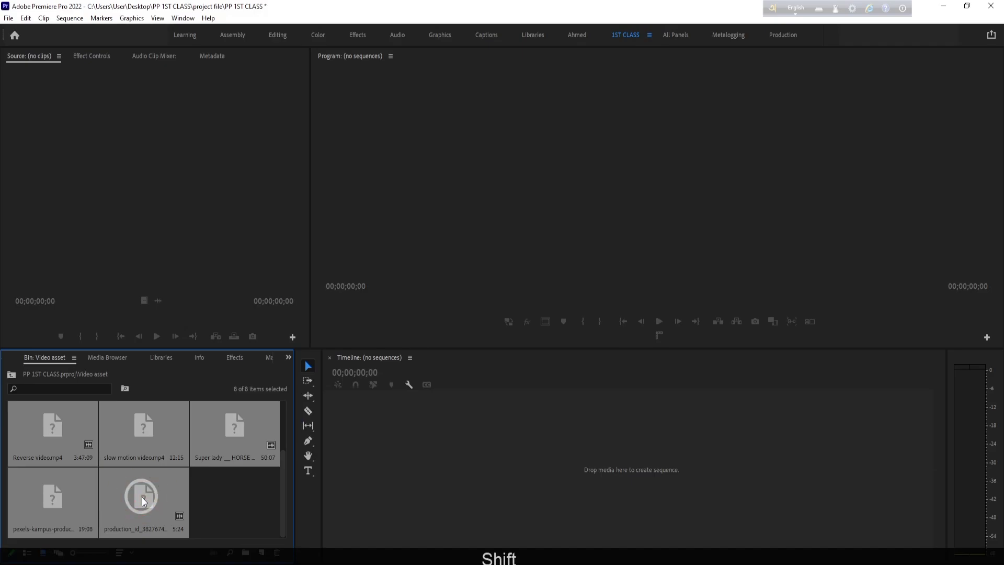
key(shift+Delete)
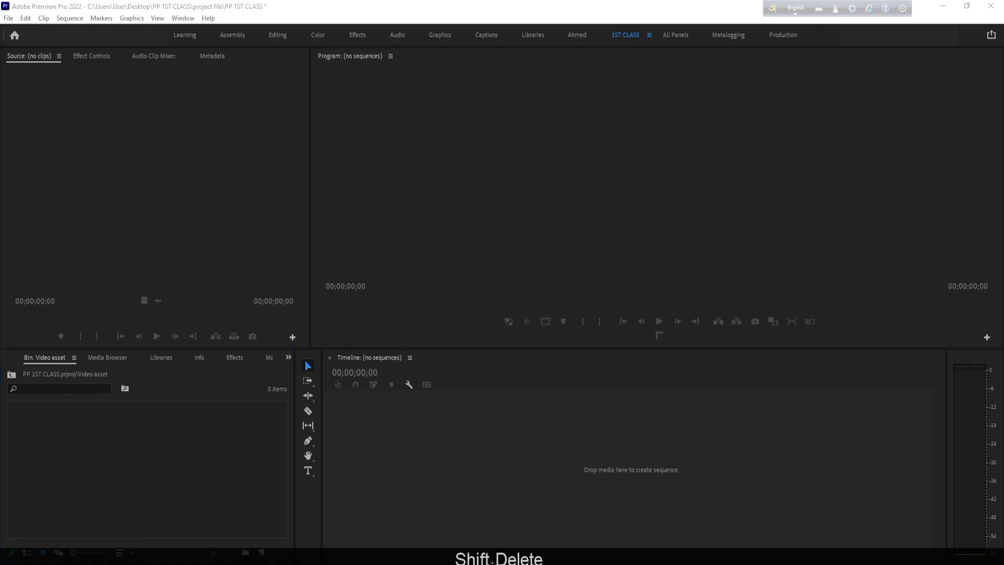
- Switch to the Google Meet call in the browser and check the participant list for raised hands
click(385, 536)
drag(337, 273, 90, 501)
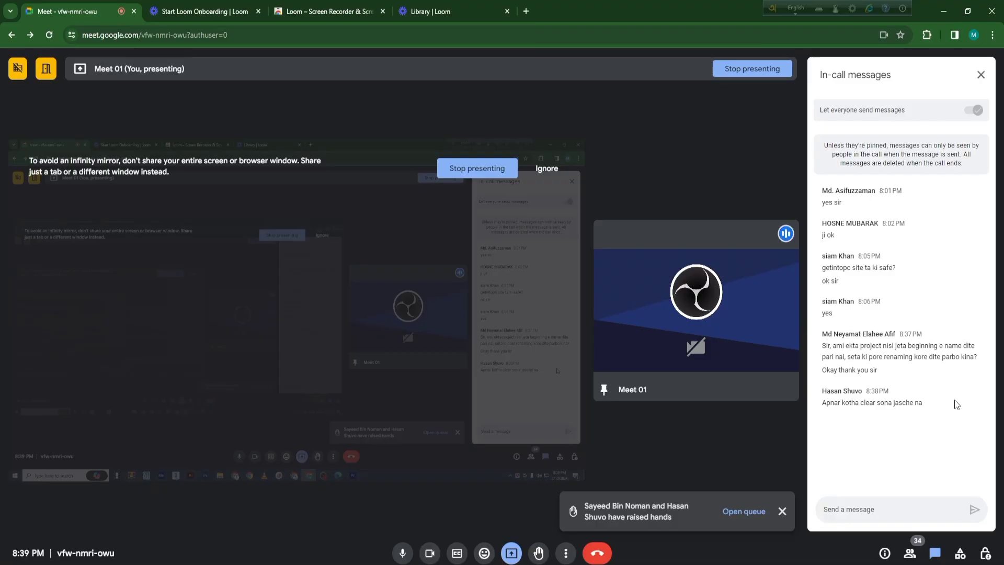
click(910, 553)
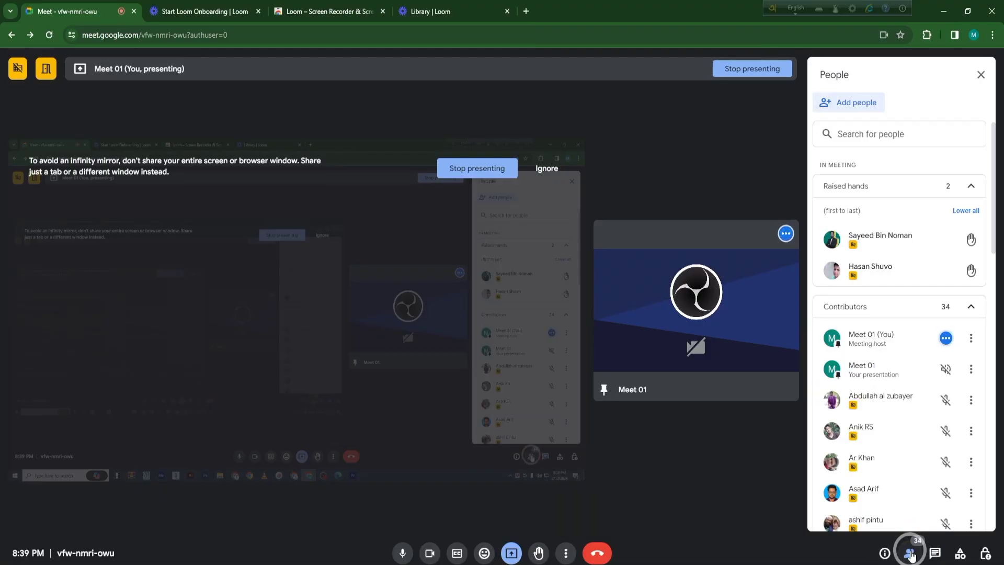
click(910, 553)
click(910, 553)
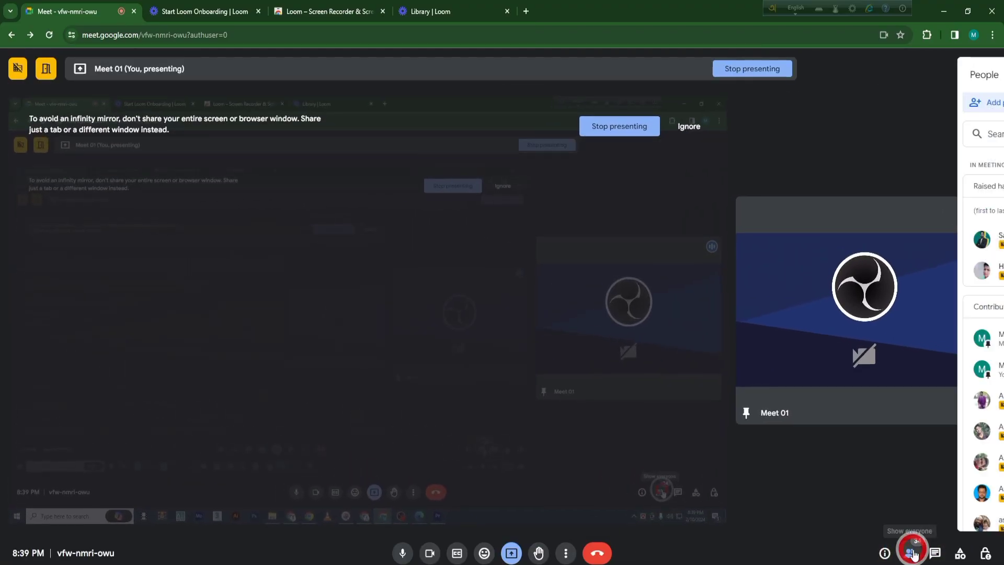
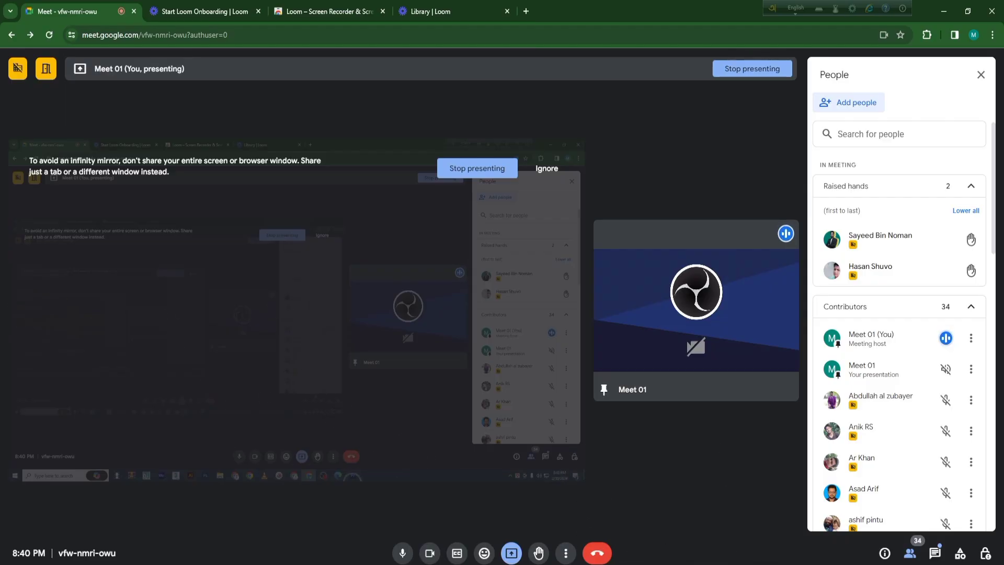
- Switch back to Premiere Pro and look over the clips in the Video asset bin
click(602, 564)
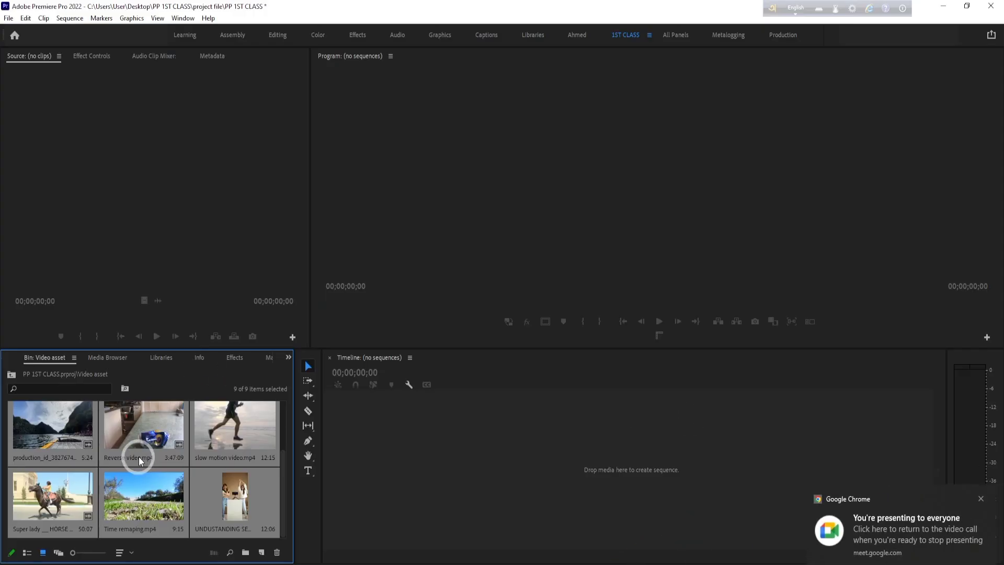
scroll(141, 456, up, 2)
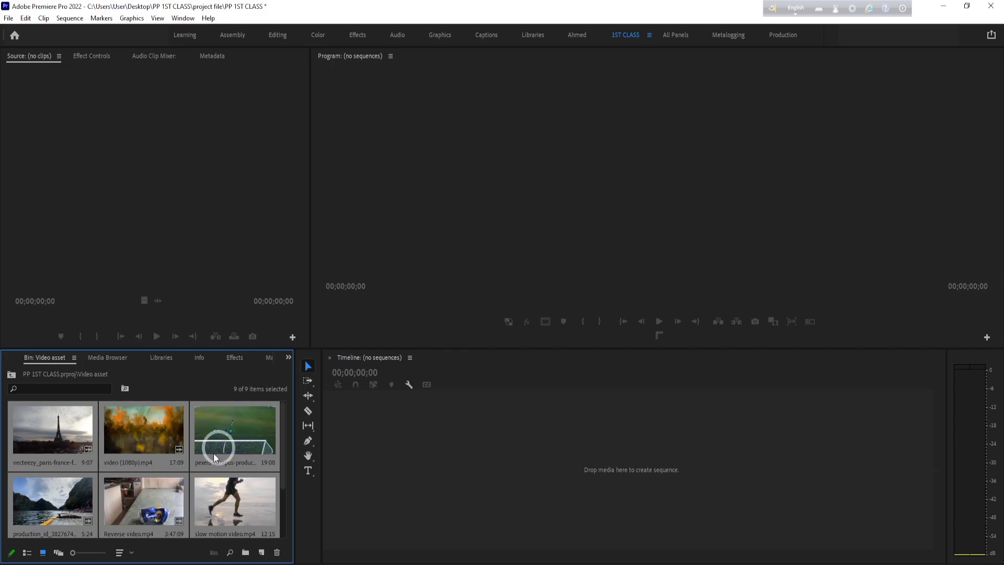
scroll(186, 430, down, 2)
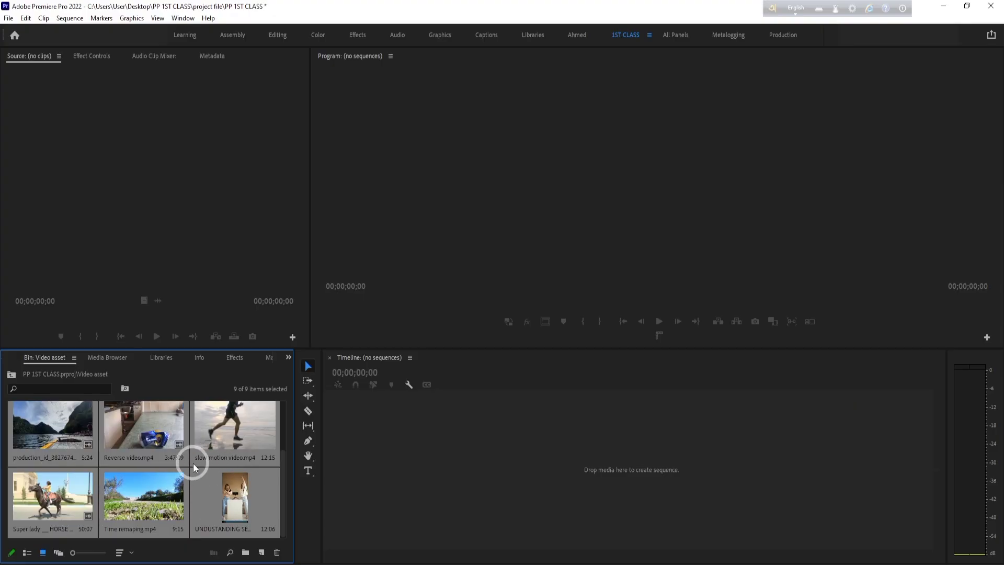
click(9, 18)
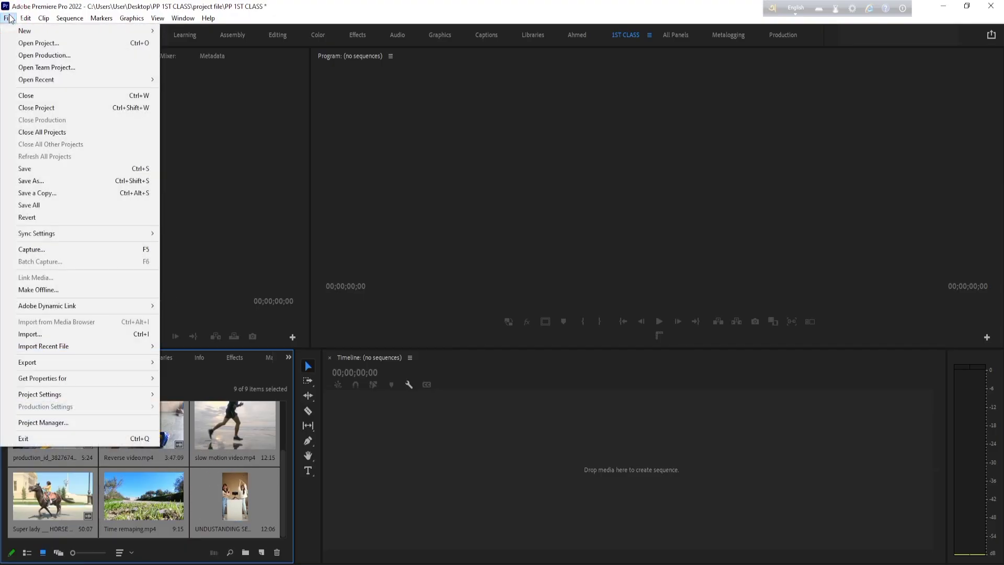
click(67, 335)
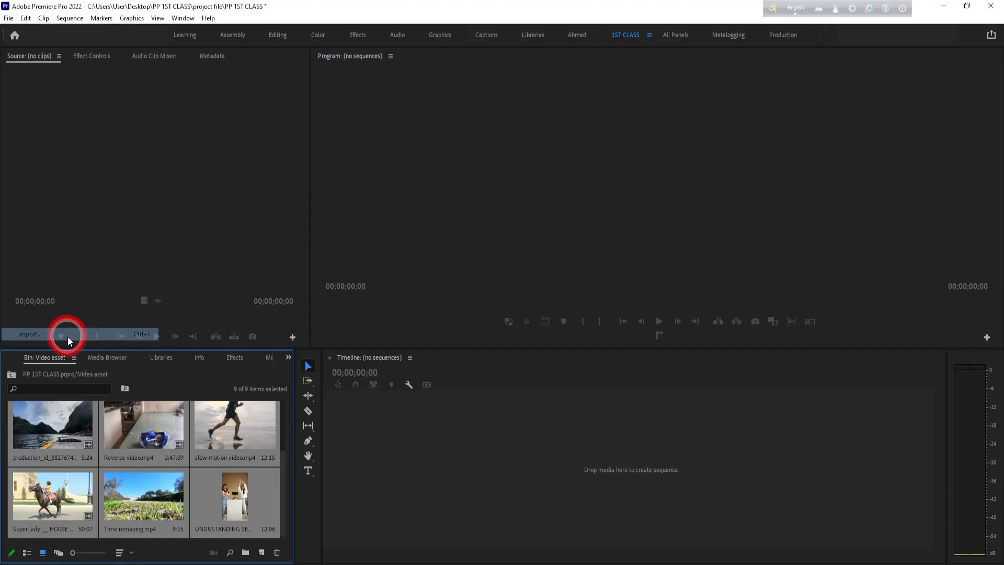
click(657, 9)
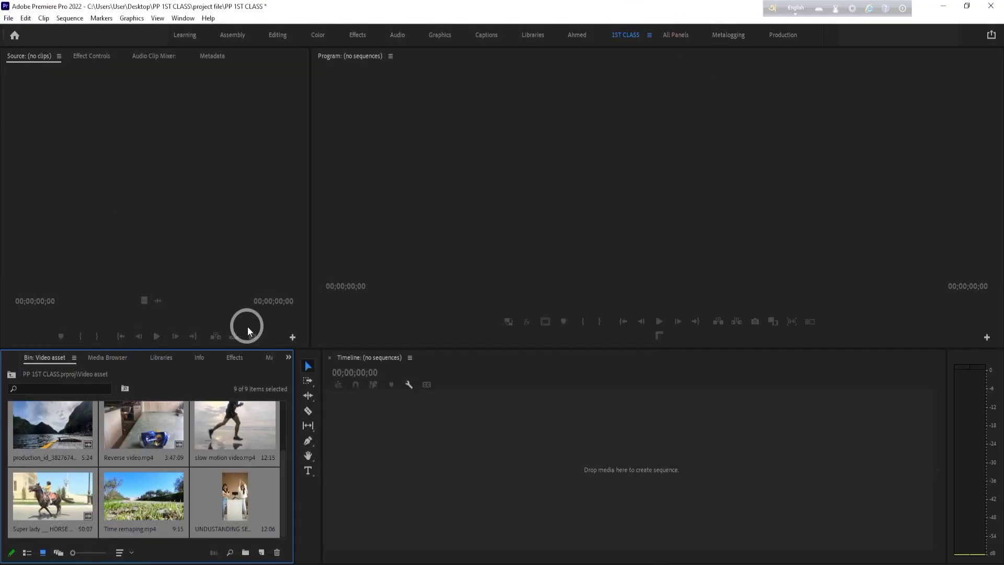
- Import the videoplayback file from Local Disk (I:) > Video editing class Asset > 01 > Video into the Video asset bin
key(ctrl+i)
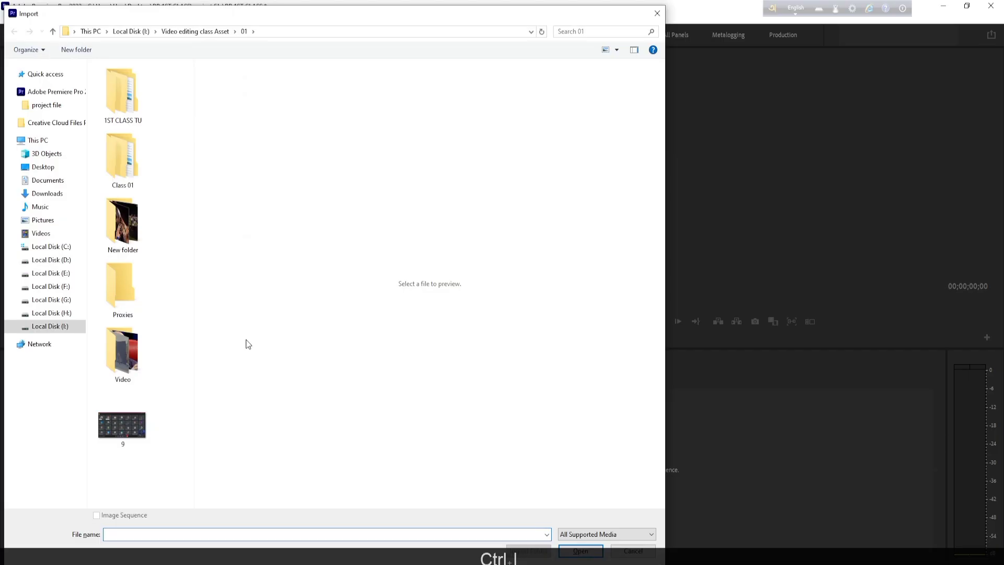
double_click(132, 345)
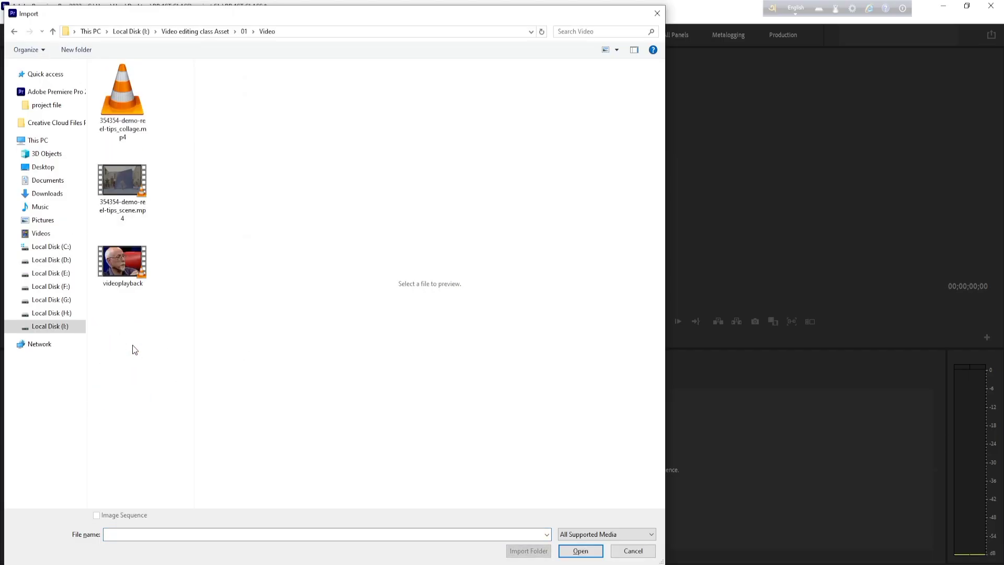
click(122, 262)
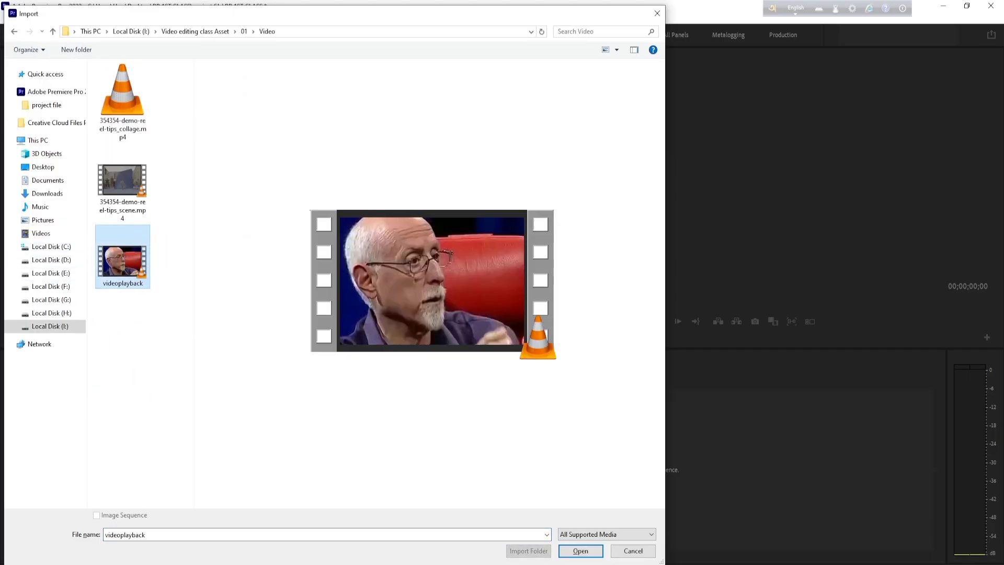
click(580, 551)
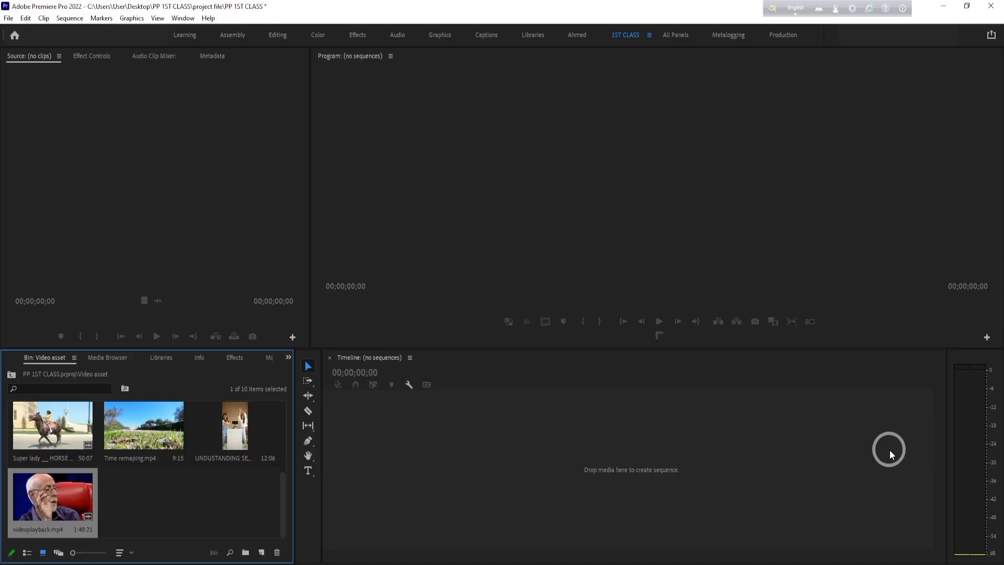
- Open video (1080p).mp4 from the Video asset bin in the Source Monitor
scroll(222, 500, up, 3)
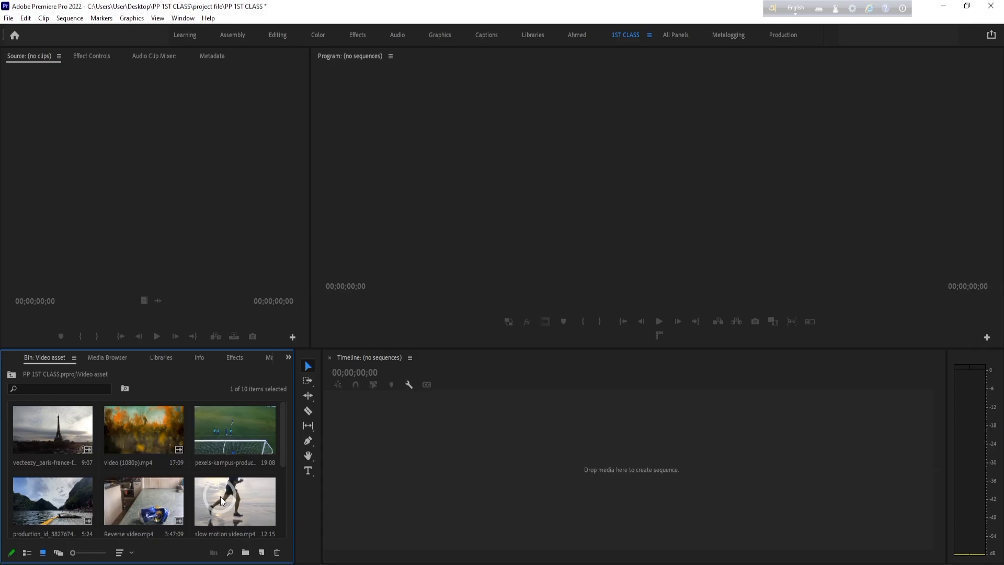
double_click(146, 432)
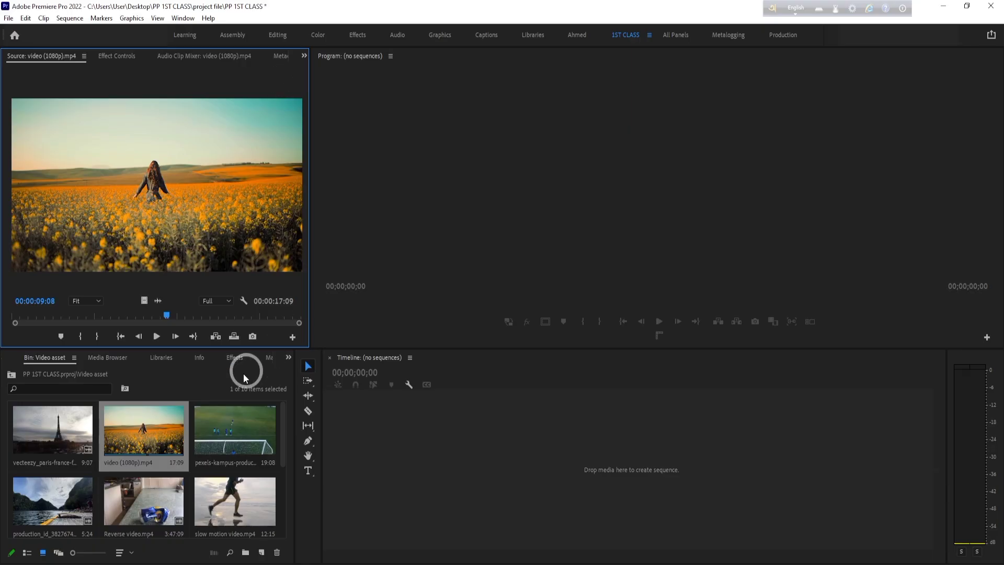
click(194, 372)
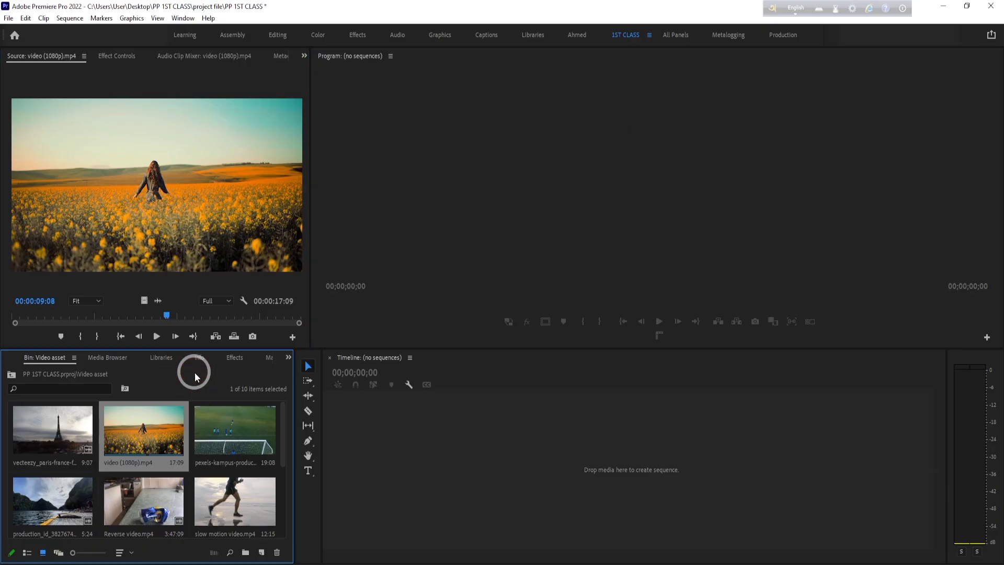
click(178, 86)
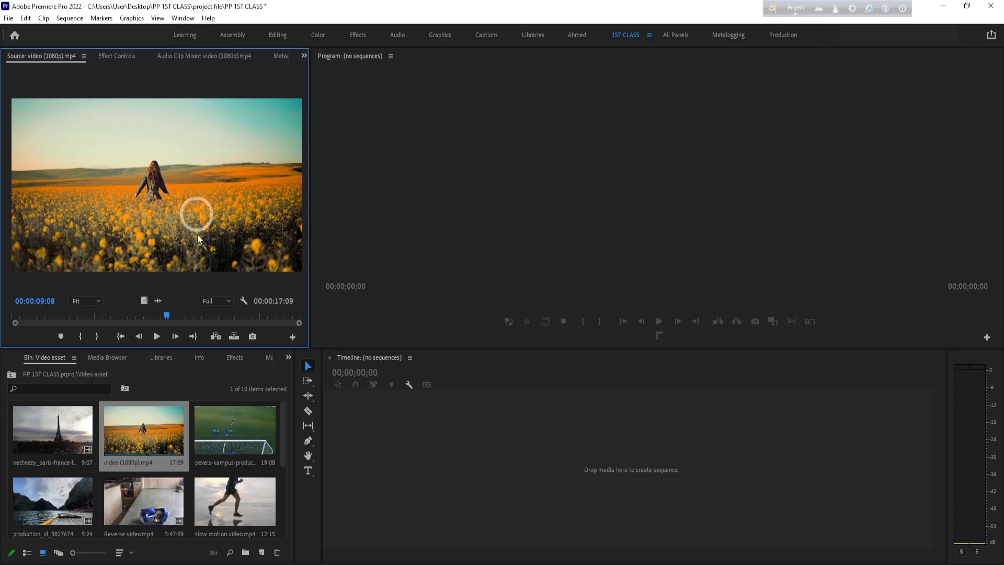
- Preview the opening of video (1080p).mp4 in the Source Monitor, returning the playhead to the start after each playback
click(148, 317)
drag(148, 317, 11, 316)
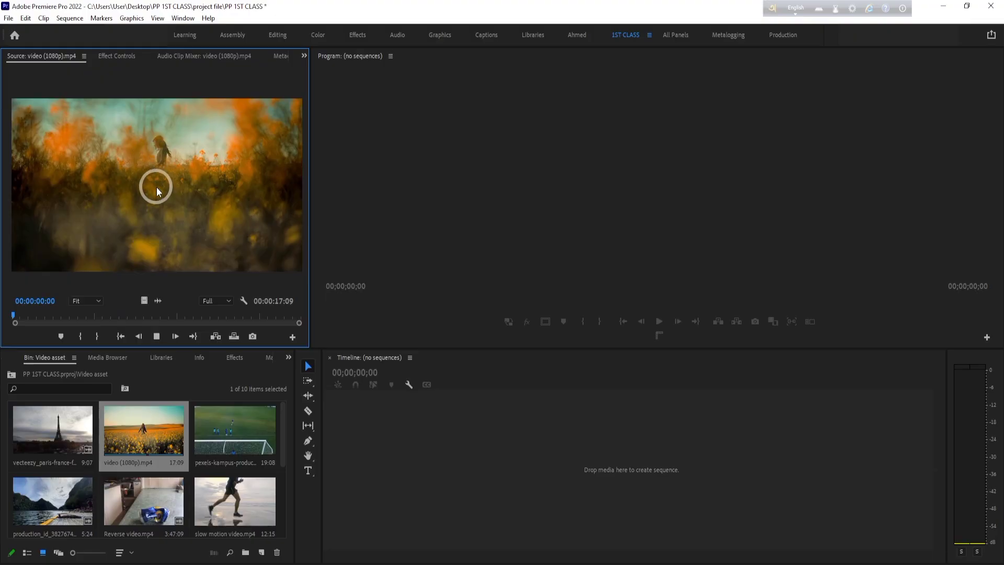
key(space)
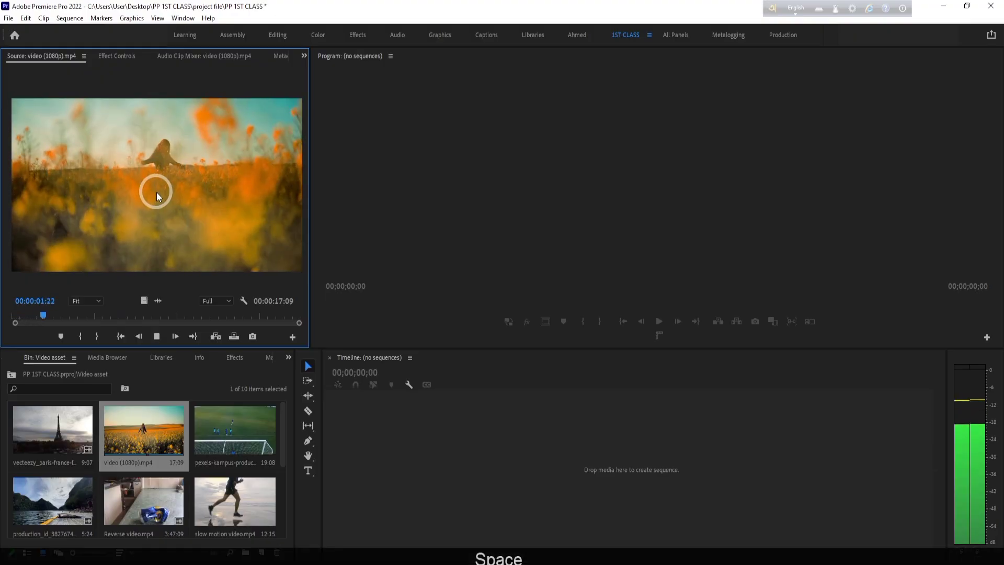
key(space)
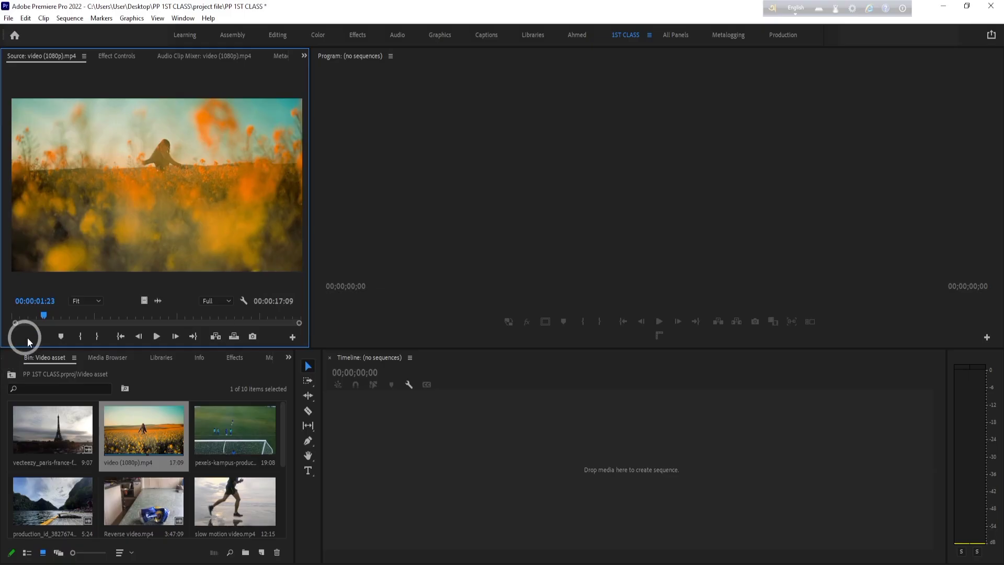
drag(43, 316, 1, 320)
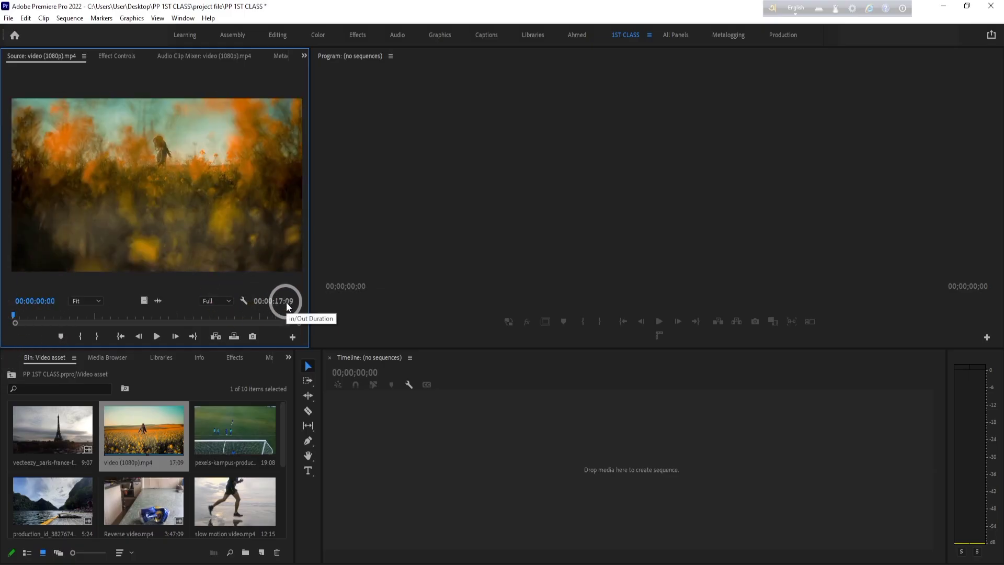
key(space)
key(space)
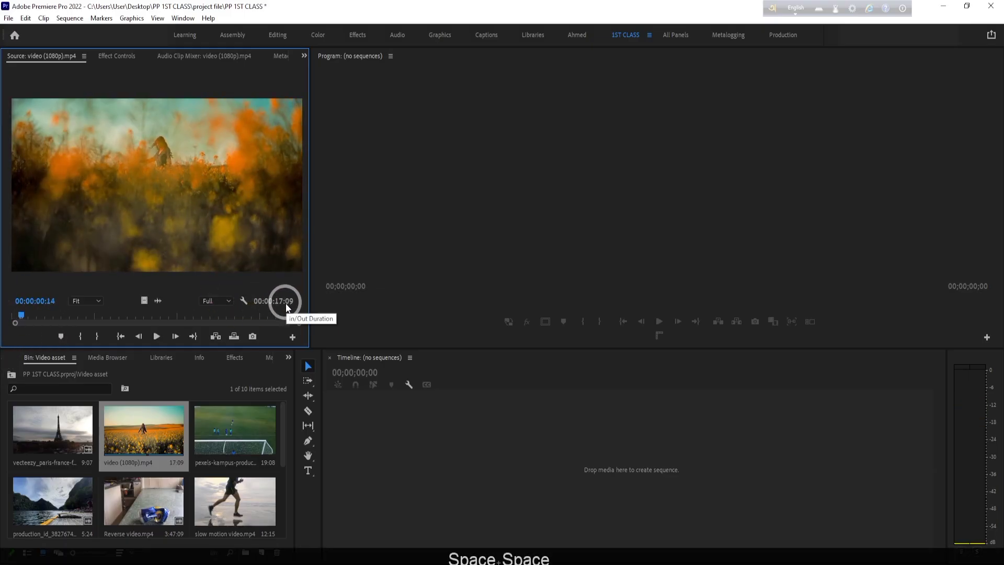
drag(36, 323, 7, 318)
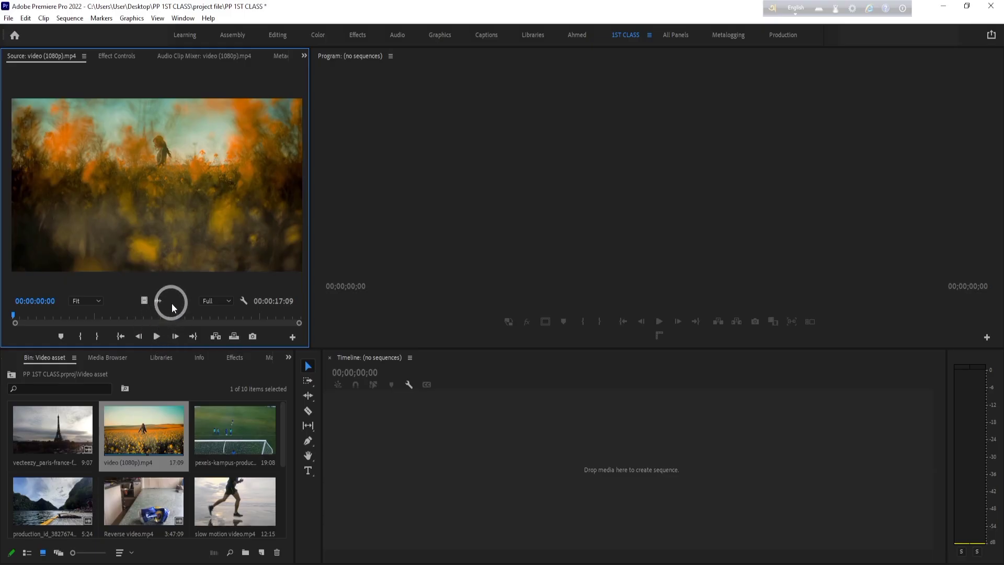
- Play the source clip from the start and mark its Out point at 00:00:11:08
key(space)
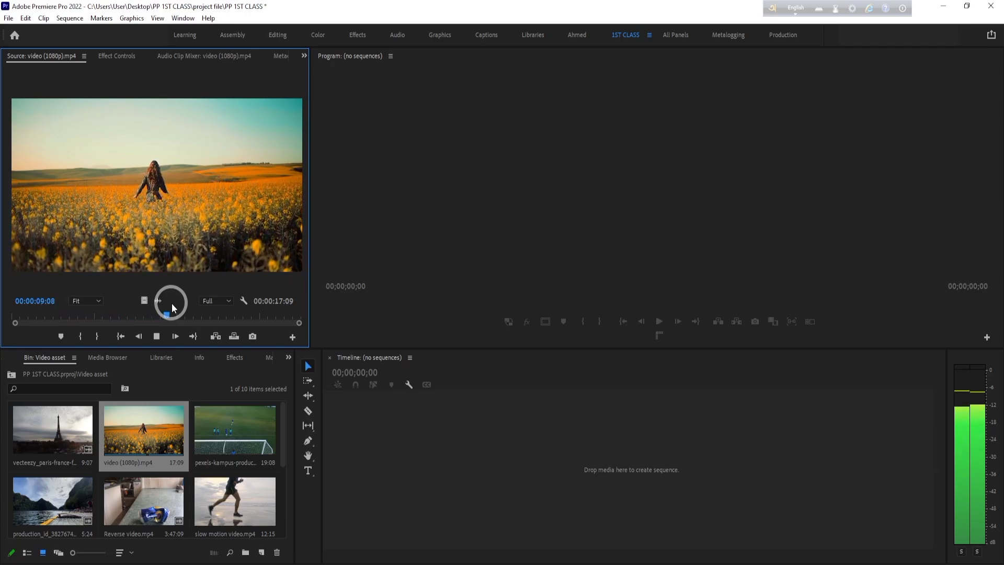
key(space)
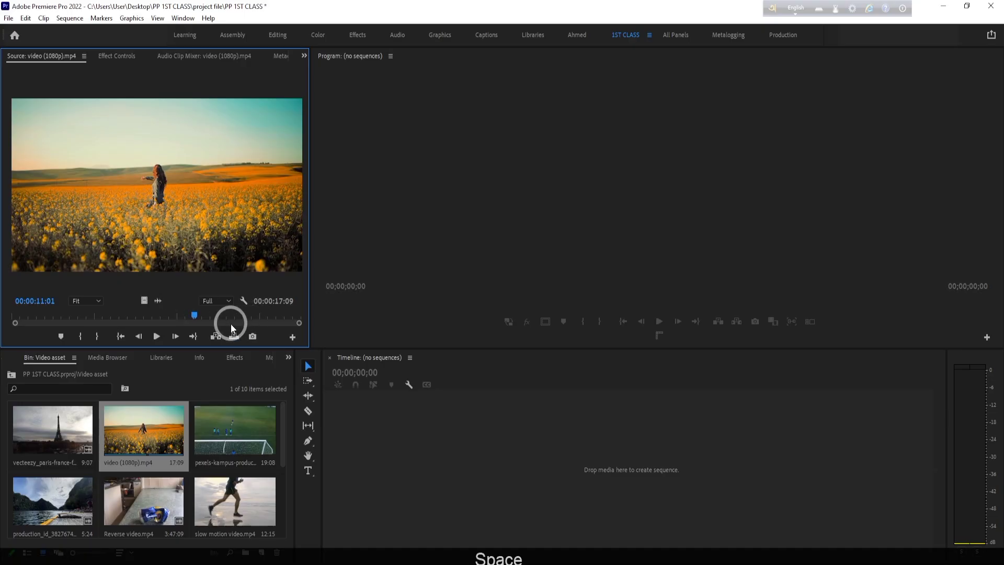
drag(198, 315, 198, 314)
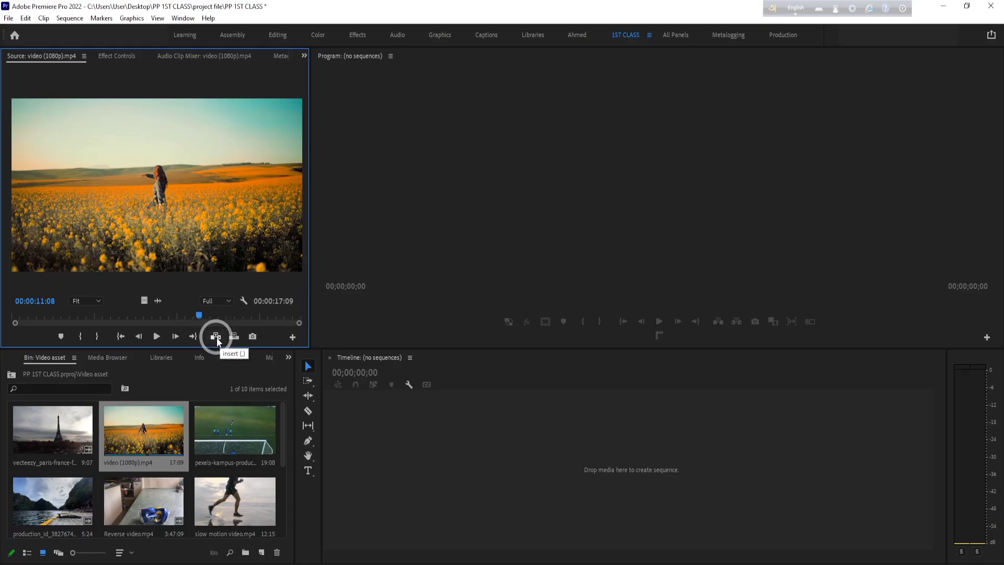
click(96, 337)
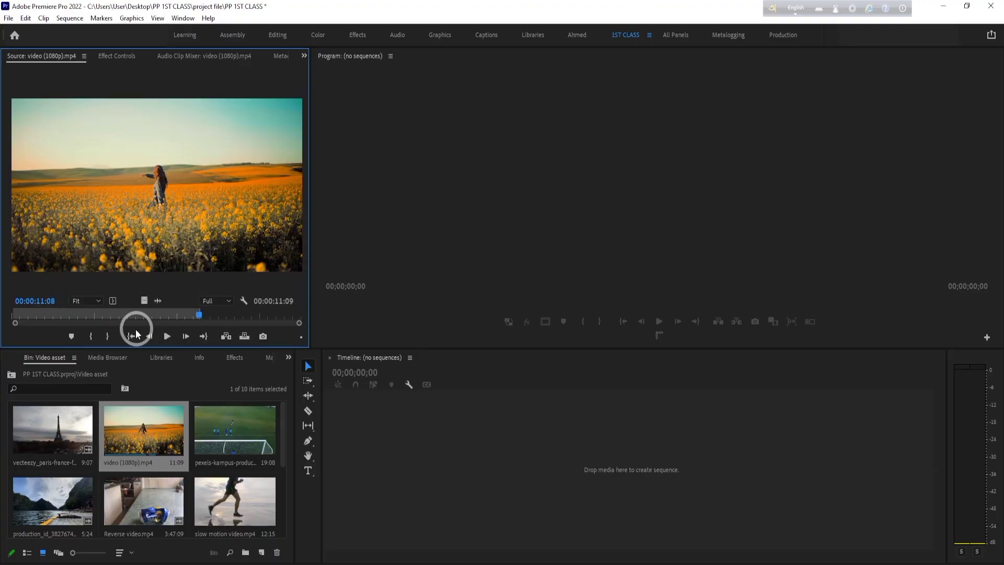
- Mark the source clip's In point at 00:00:00:20 and park the playhead at 00:00:01:03
drag(200, 314, 197, 319)
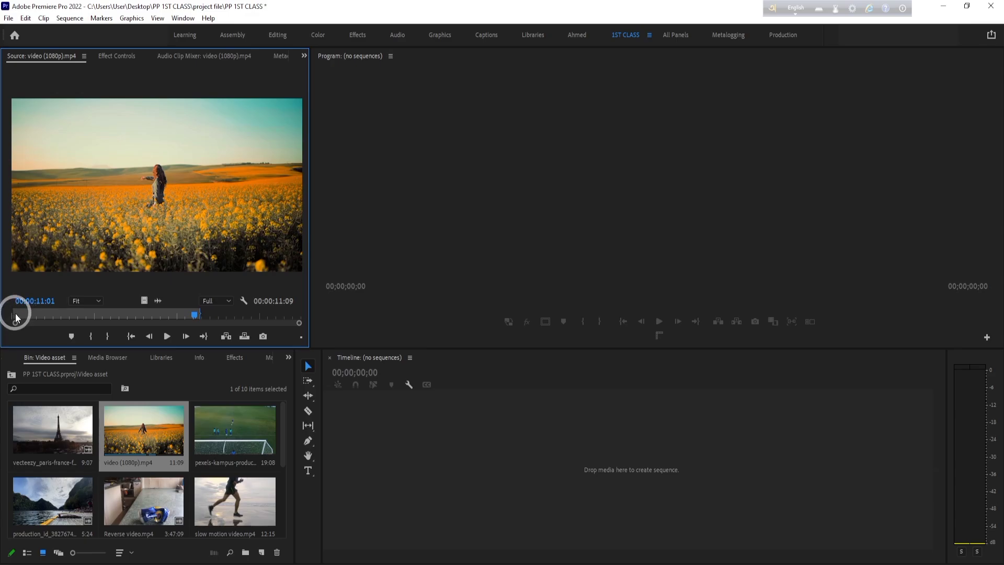
drag(194, 315, 27, 315)
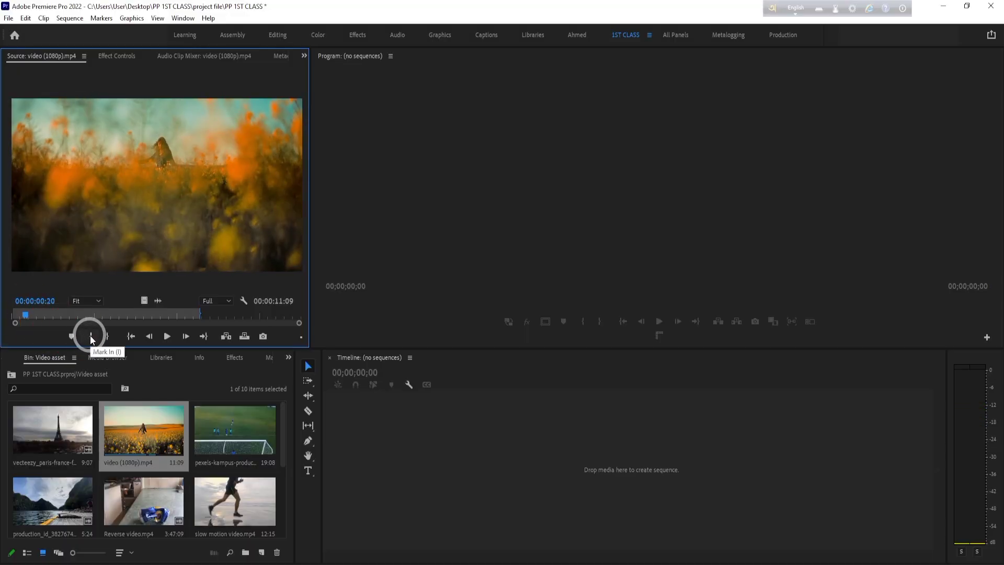
click(91, 336)
click(15, 316)
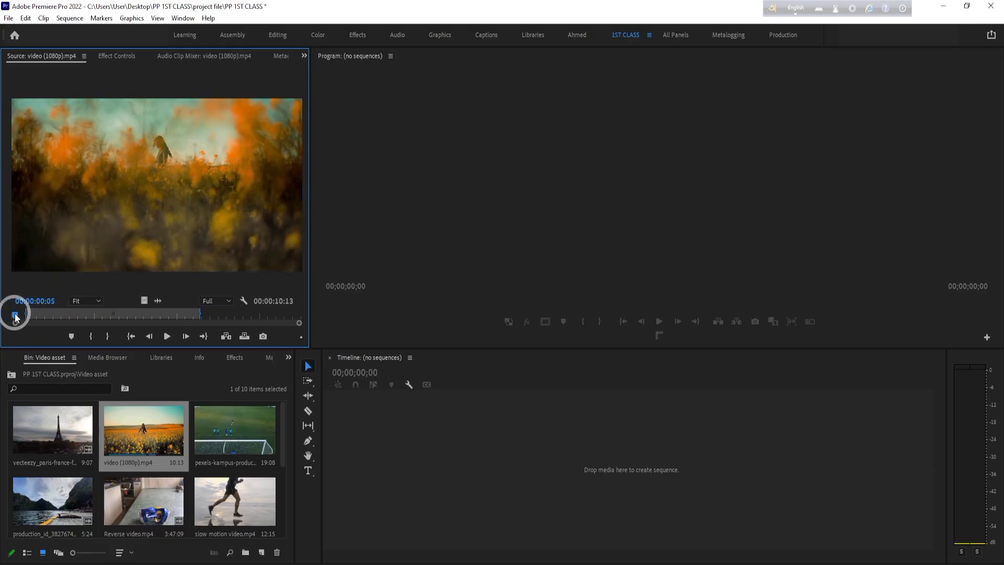
drag(16, 315, 29, 314)
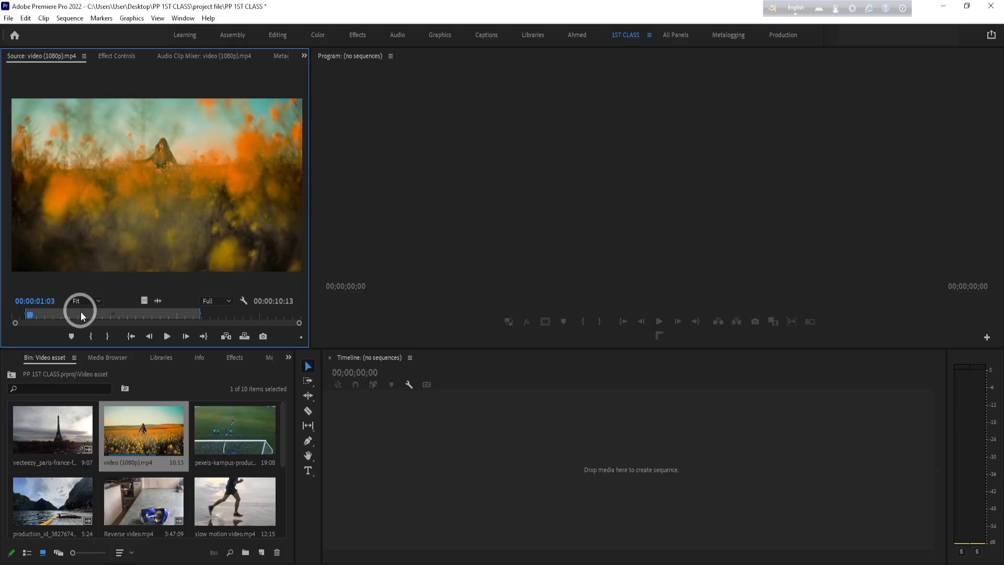
- Try the Source Monitor zoom levels 10% and 50%, restore Fit, and return focus to the Video asset bin
click(93, 300)
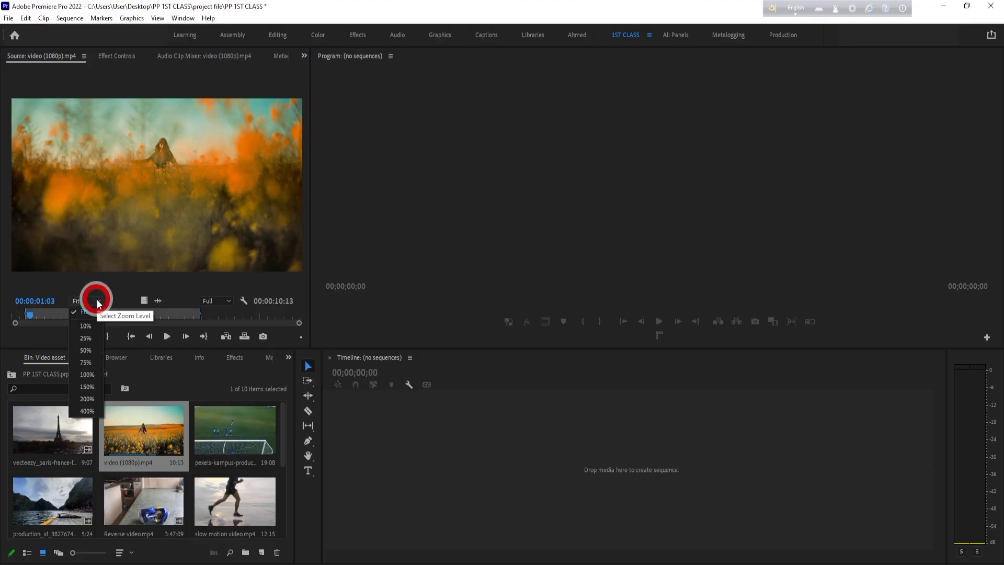
click(86, 326)
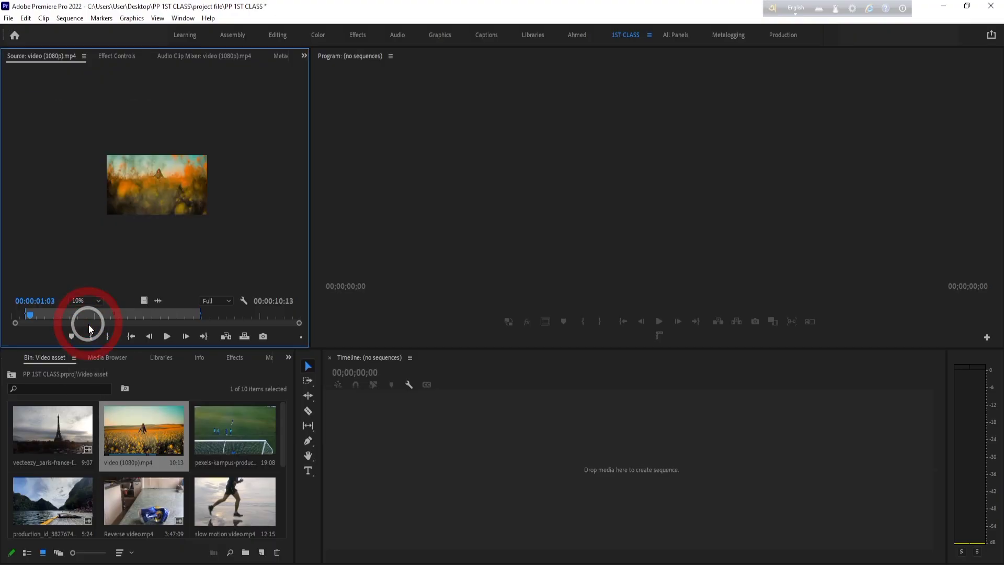
click(99, 300)
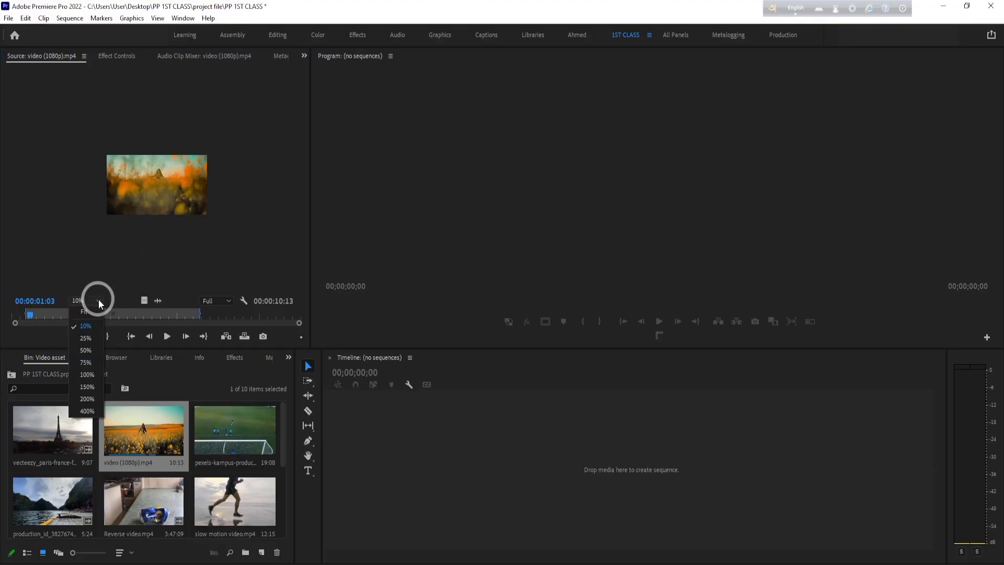
click(85, 350)
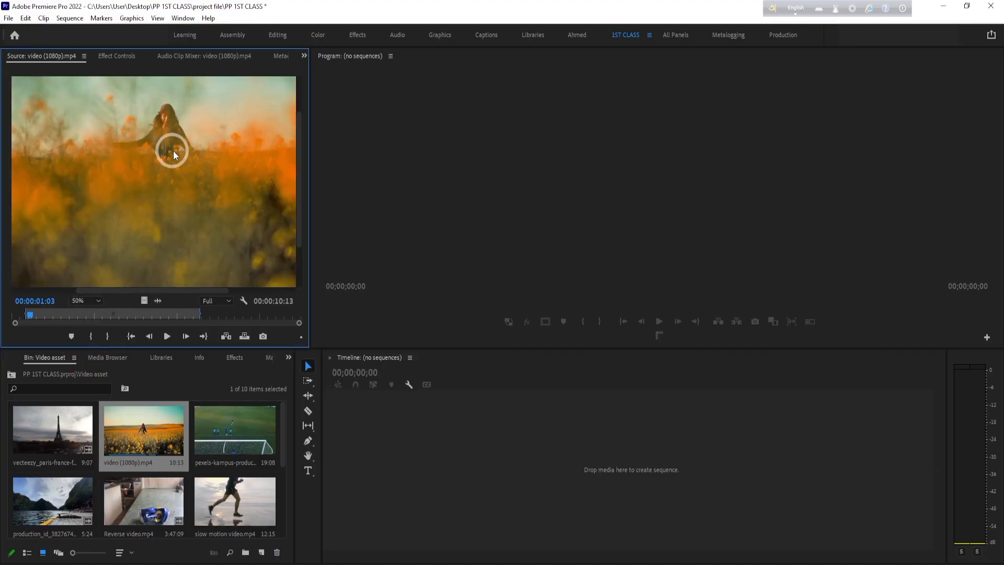
click(99, 302)
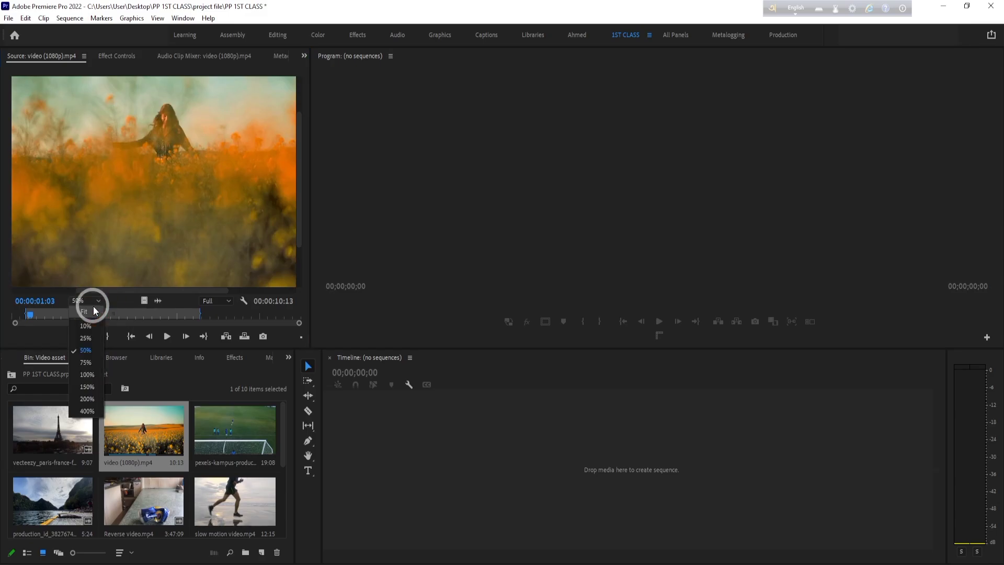
click(90, 310)
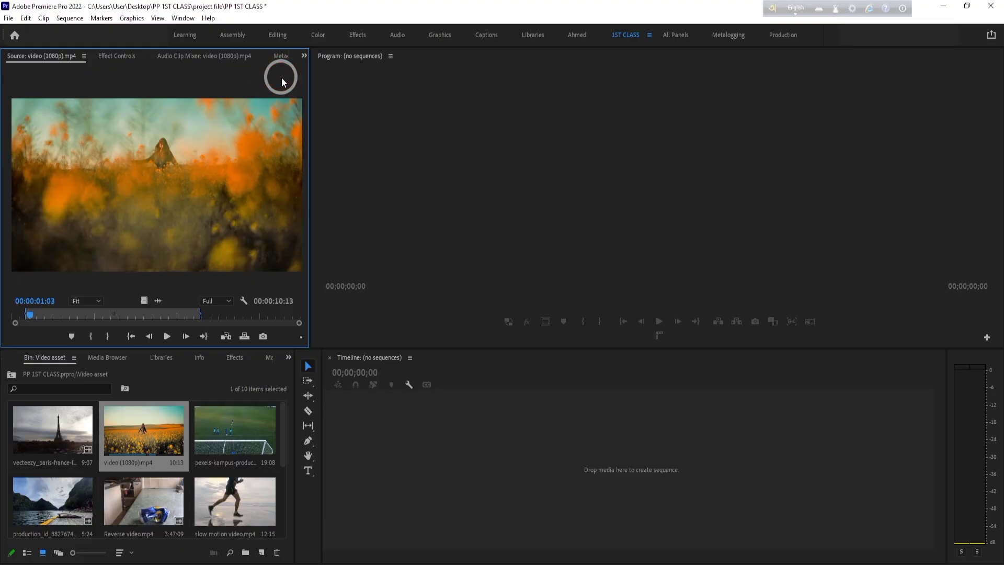
click(250, 382)
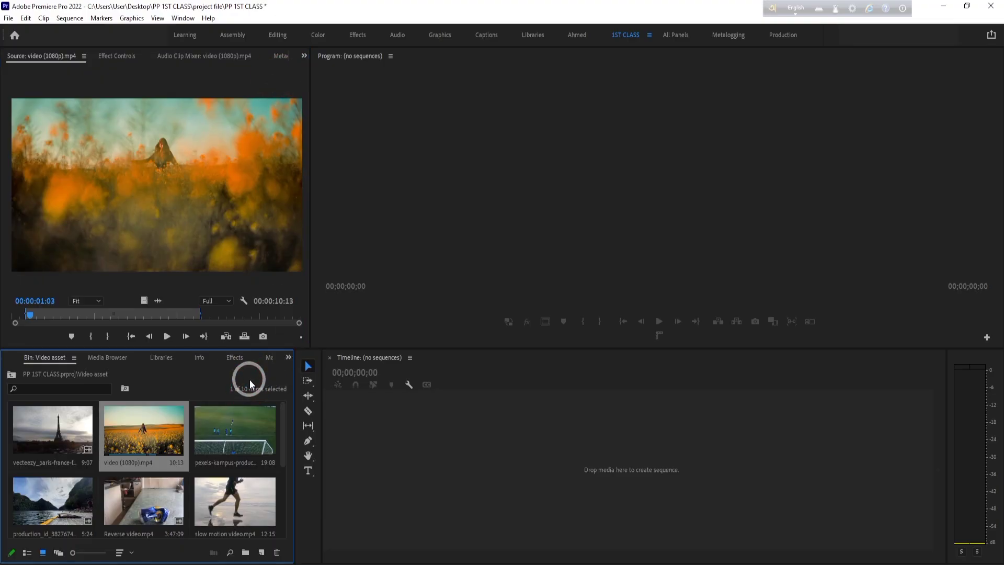
- Maximize and restore the Video asset bin panel, and do the same with the Source Monitor
key(grave)
key(grave)
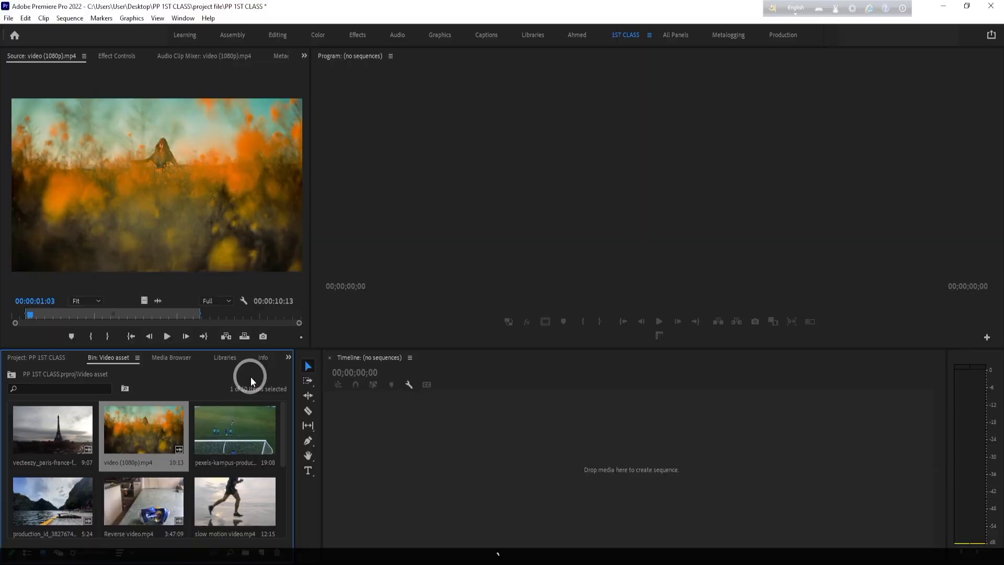
click(260, 231)
key(grave)
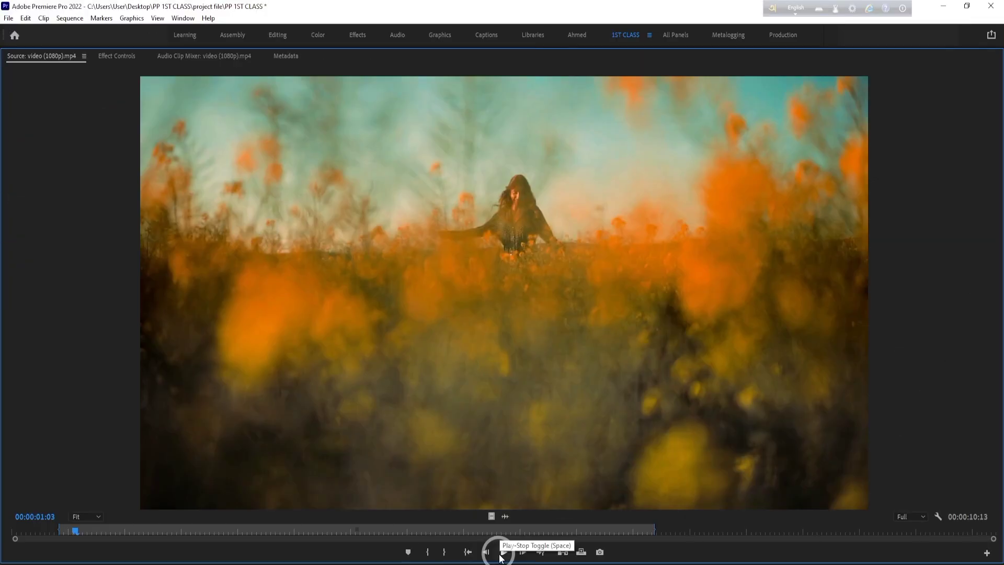
click(105, 286)
key(grave)
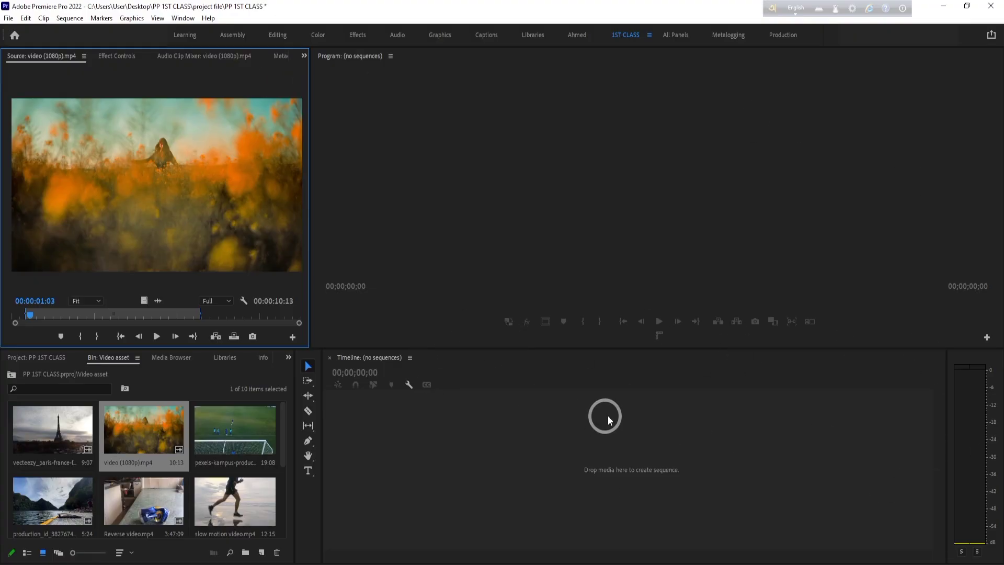
- Switch the Source Monitor repeatedly between its maximized and normal size, ending at normal size
click(243, 78)
key(grave)
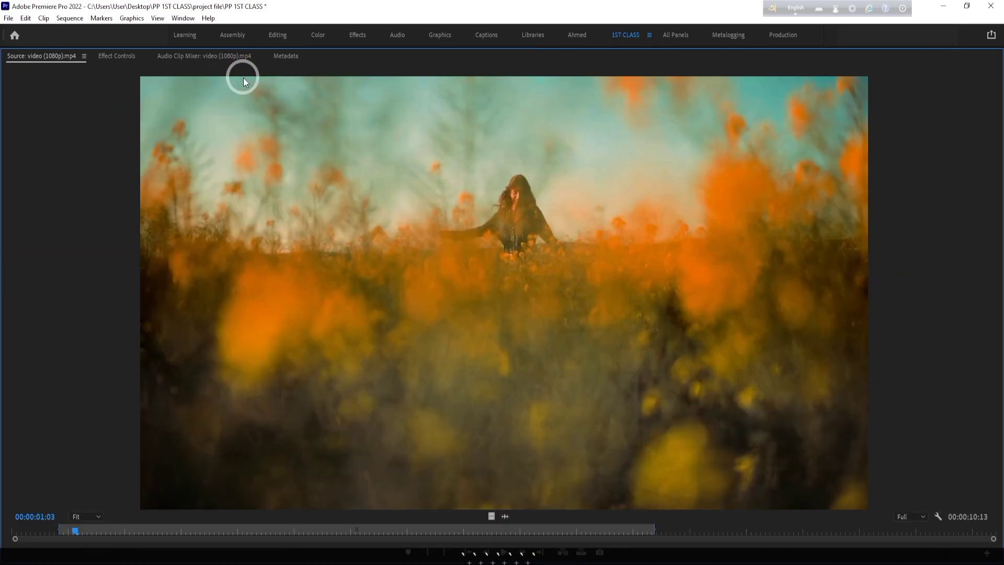
key(grave)
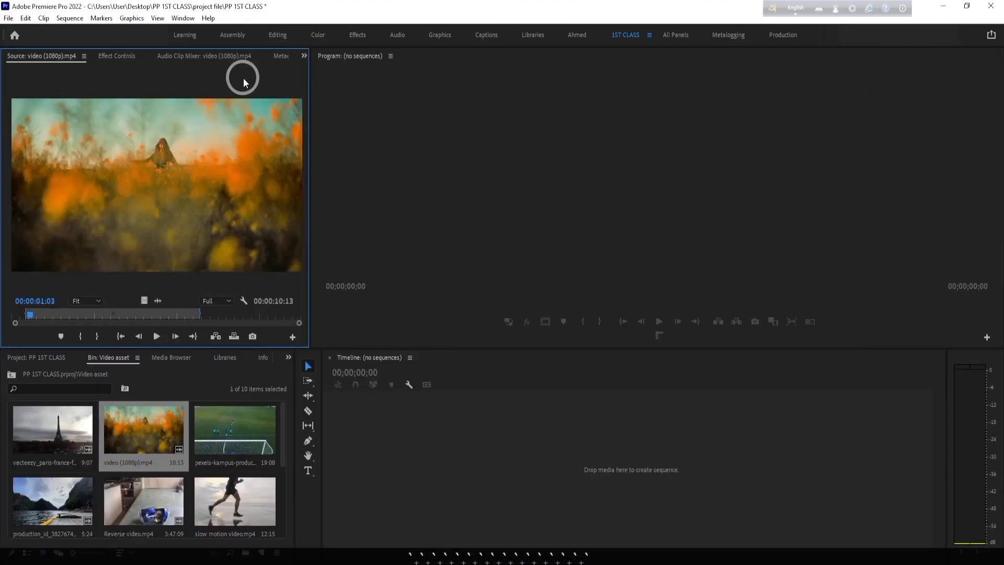
key(grave)
key(grave)
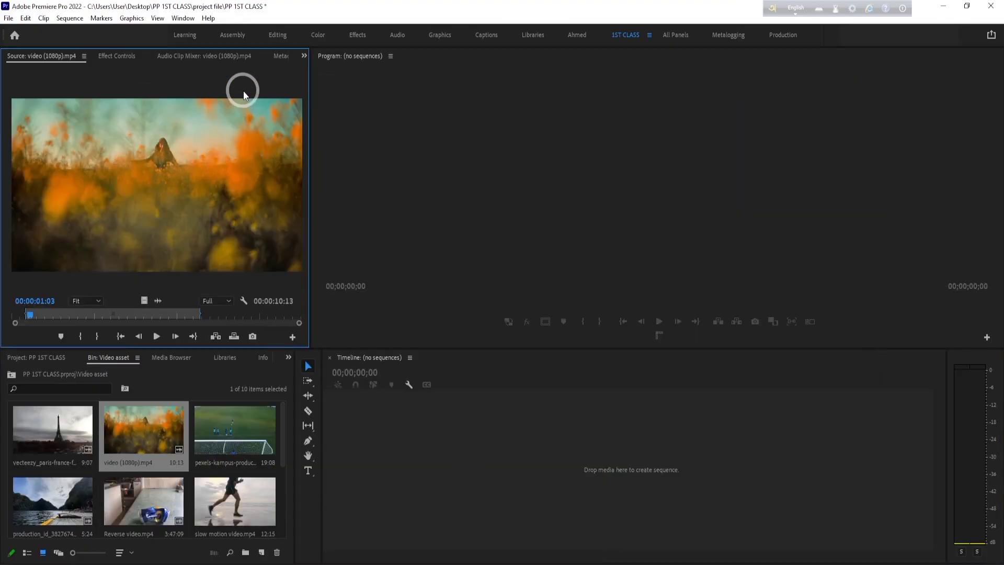
key(grave)
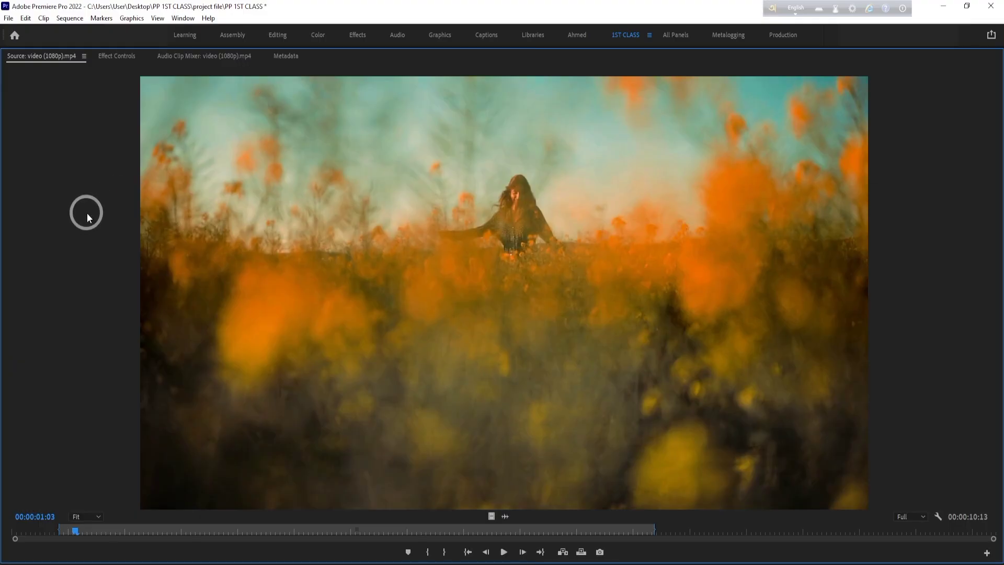
key(grave)
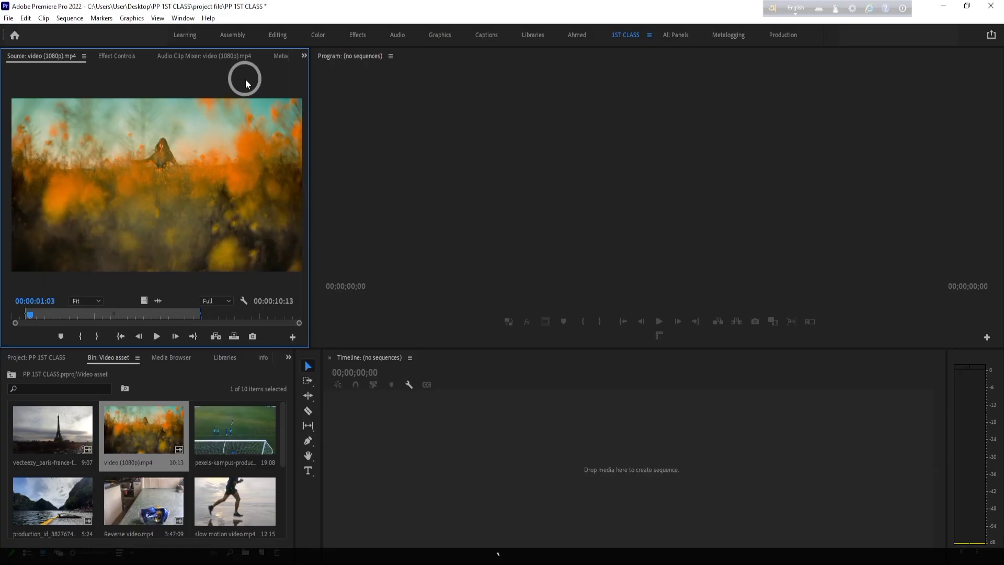
- Play the source clip in the maximized Source Monitor up to 00:00:07:05 and restore the panel layout
key(grave)
key(grave)
key(grave)
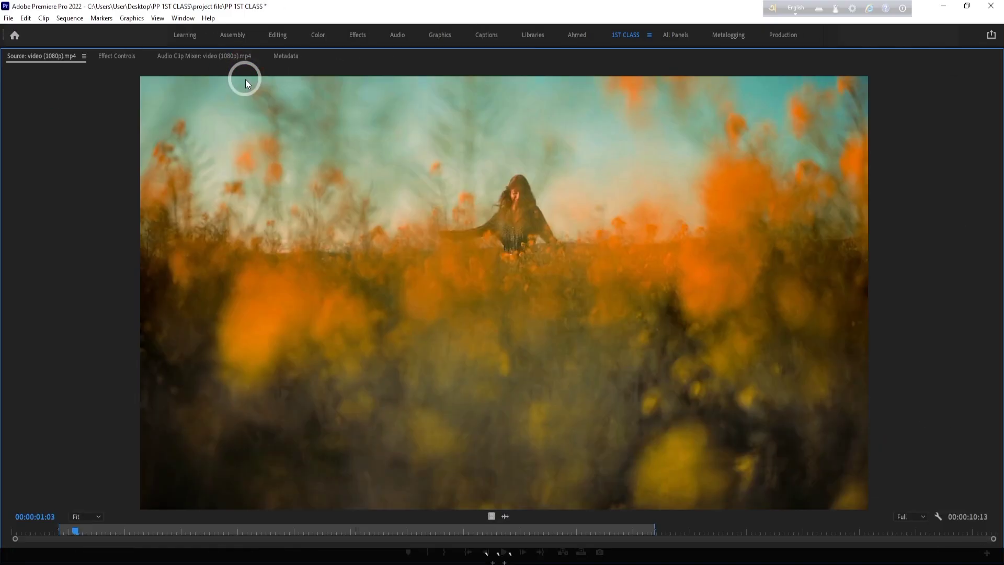
key(space)
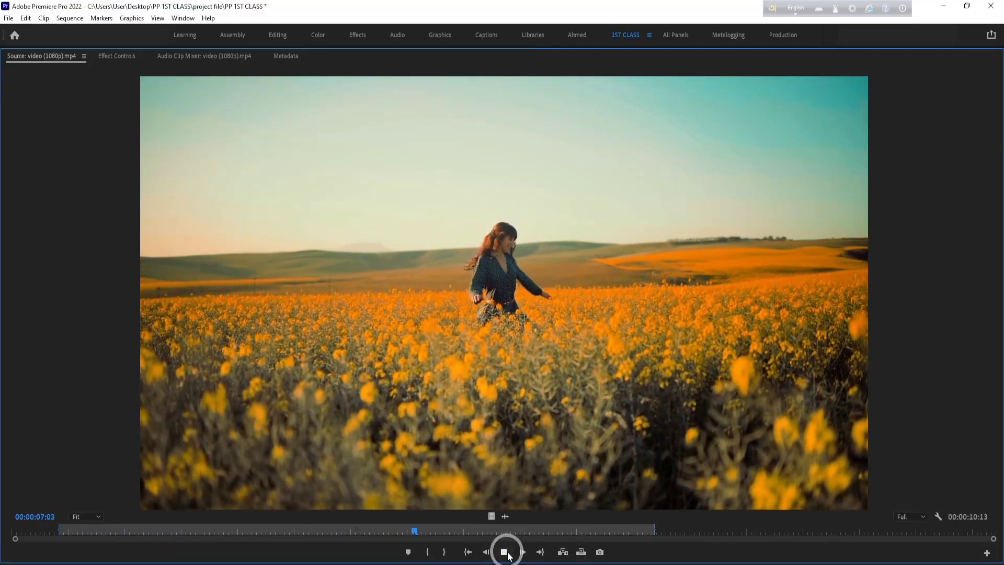
key(space)
key(grave)
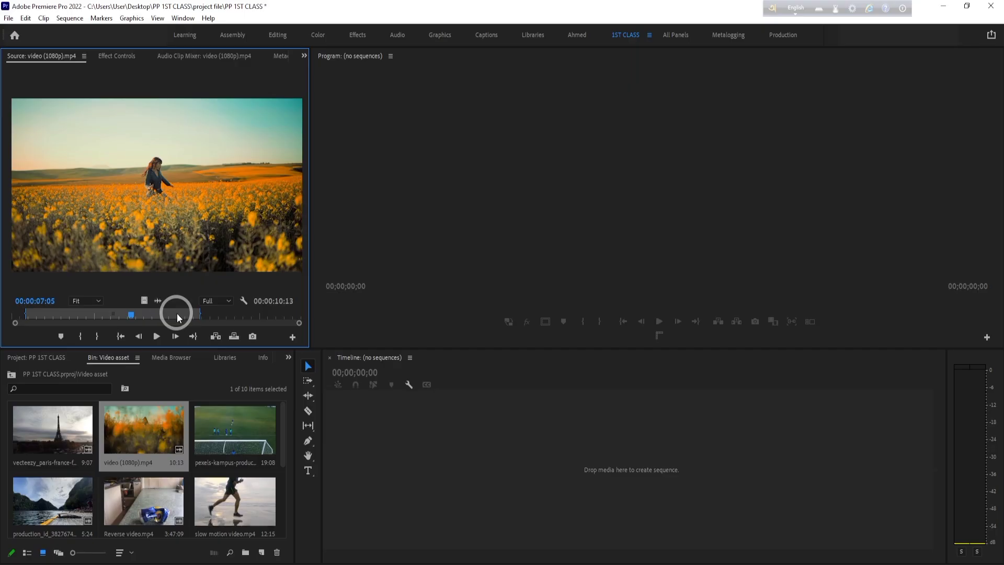
- Jump to the source clip's In and Out points, and step frame by frame back to 00:00:11:04 and forward to 00:00:11:07
click(121, 337)
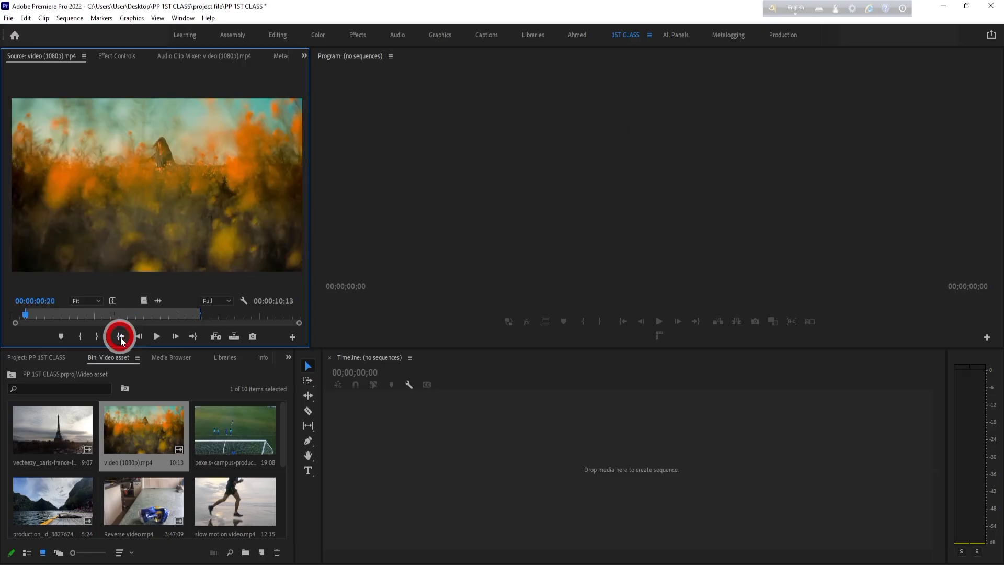
click(193, 337)
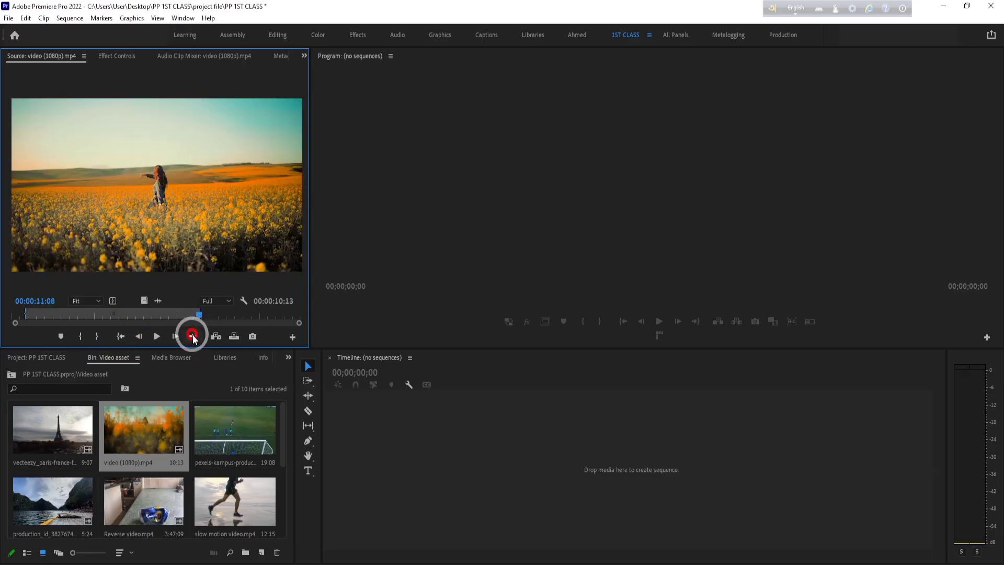
click(140, 336)
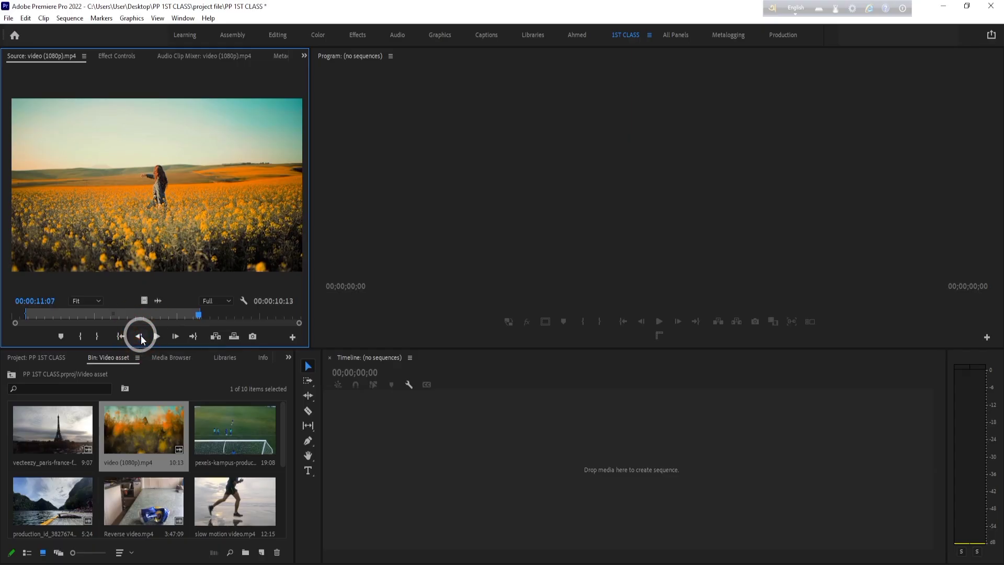
click(140, 336)
click(140, 336)
click(140, 336)
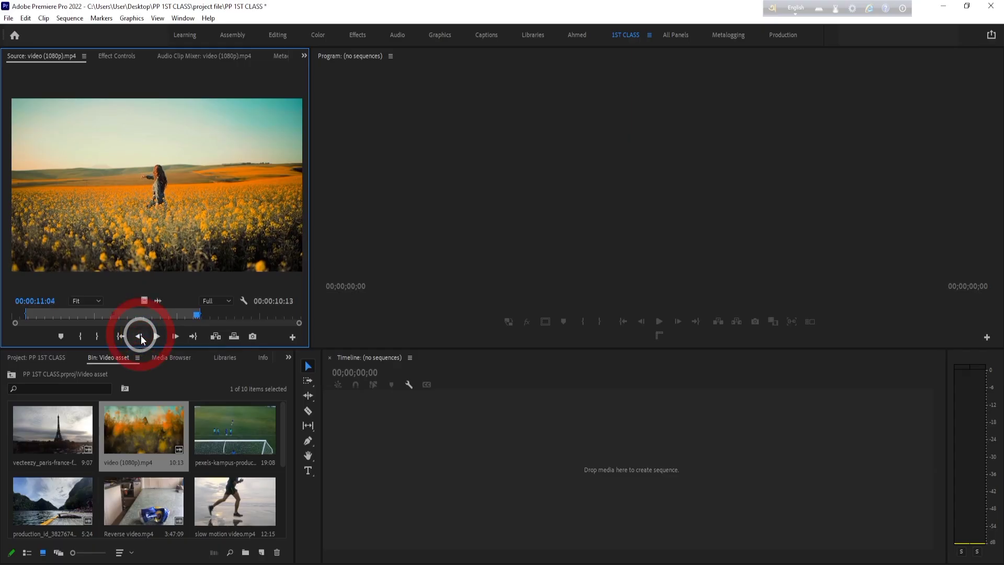
click(140, 337)
click(174, 337)
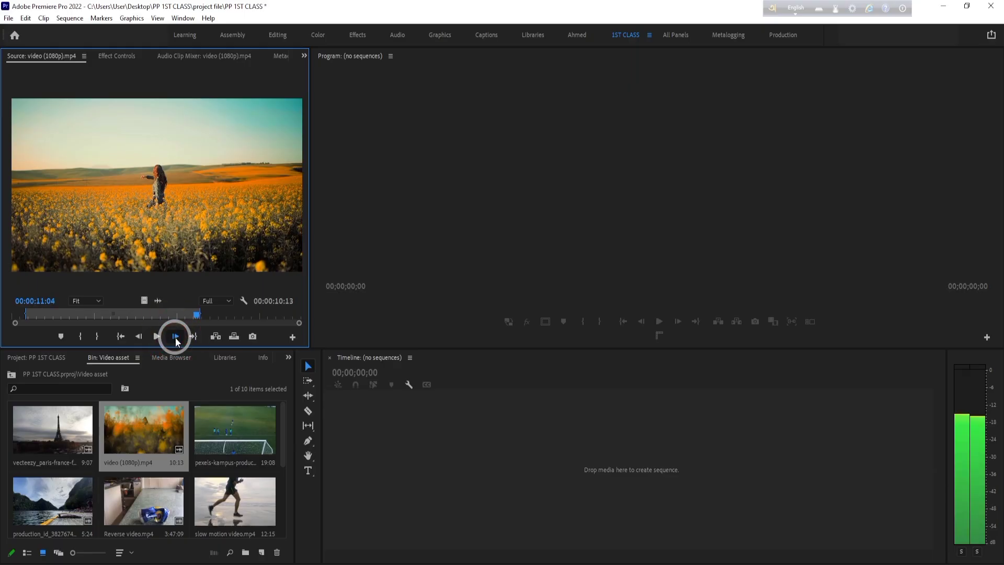
click(175, 337)
click(175, 337)
click(175, 337)
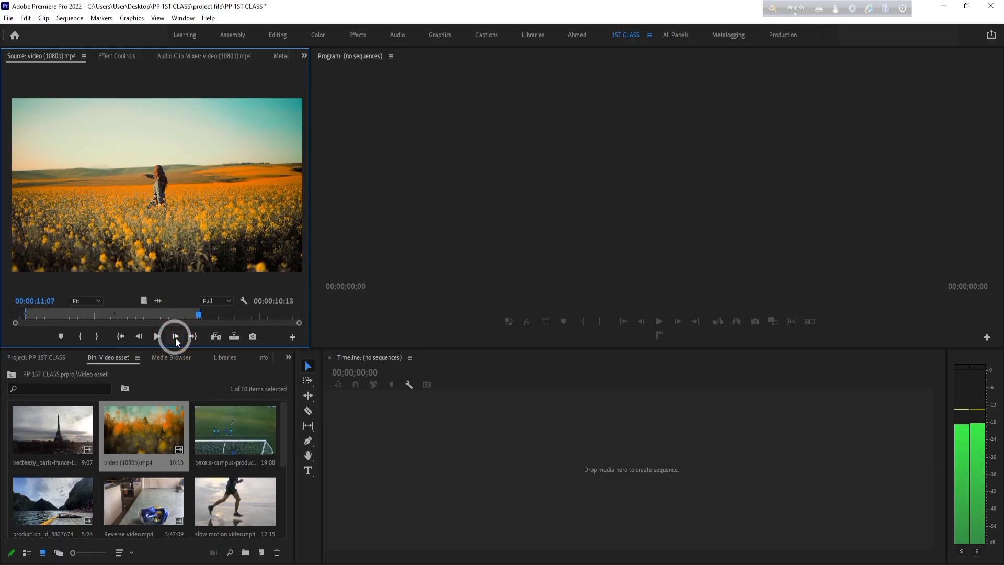
- Add markers to the source clip at its Out point, 00:00:11:08, and its In point, 00:00:00:20
click(61, 338)
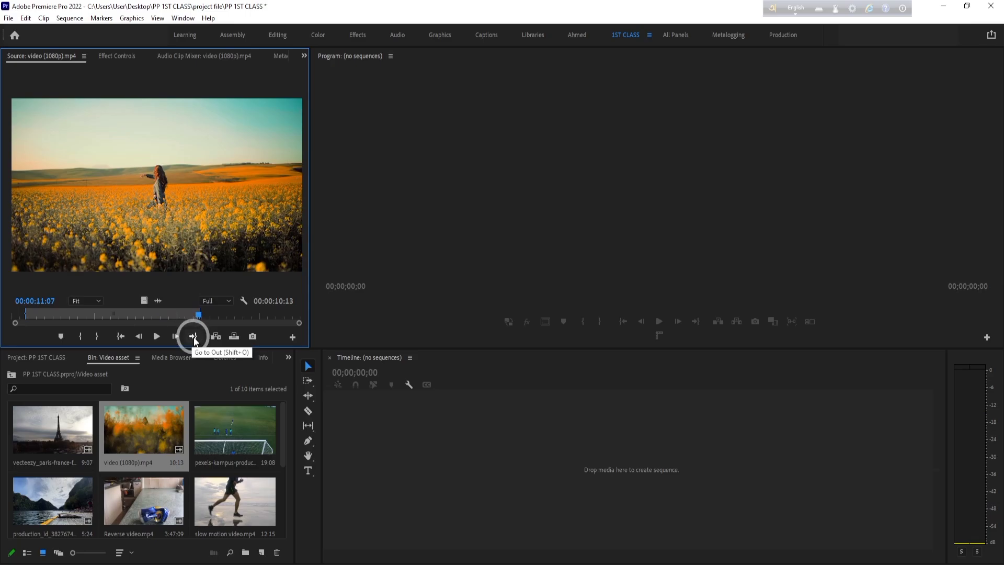
click(193, 337)
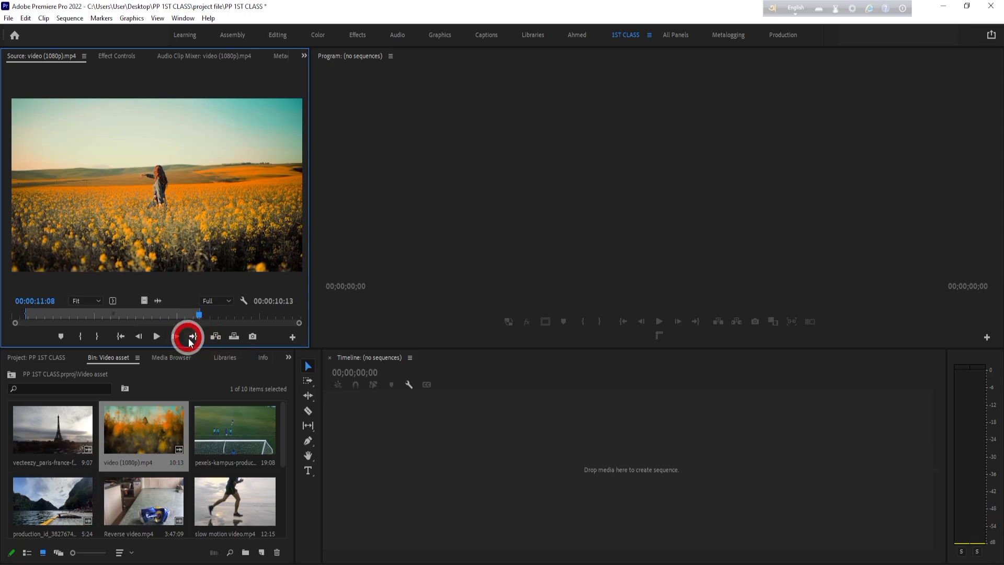
click(61, 336)
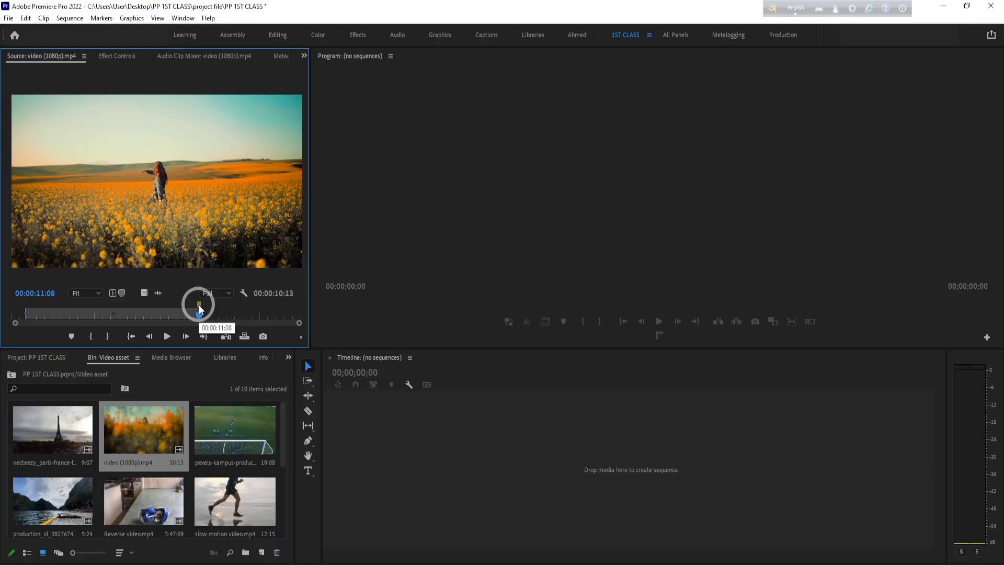
click(130, 338)
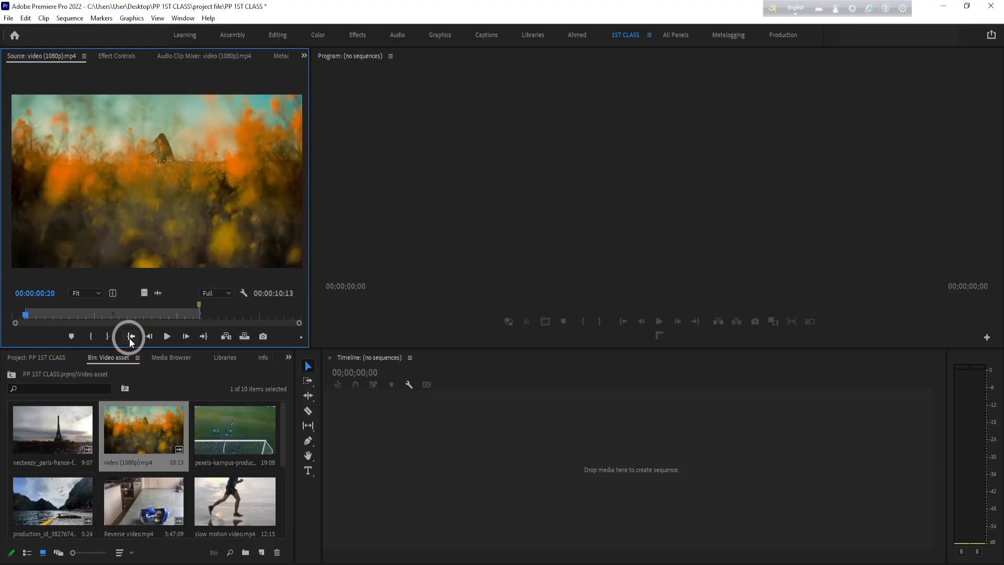
click(72, 339)
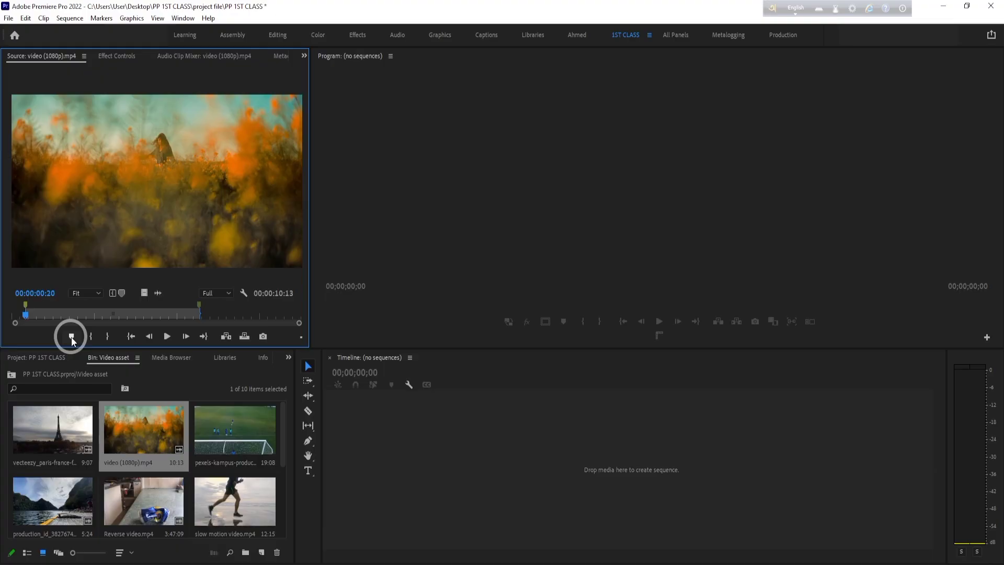
- Extend the source clip's Out point to the clip's end and its In point to the clip's start
drag(199, 315, 387, 314)
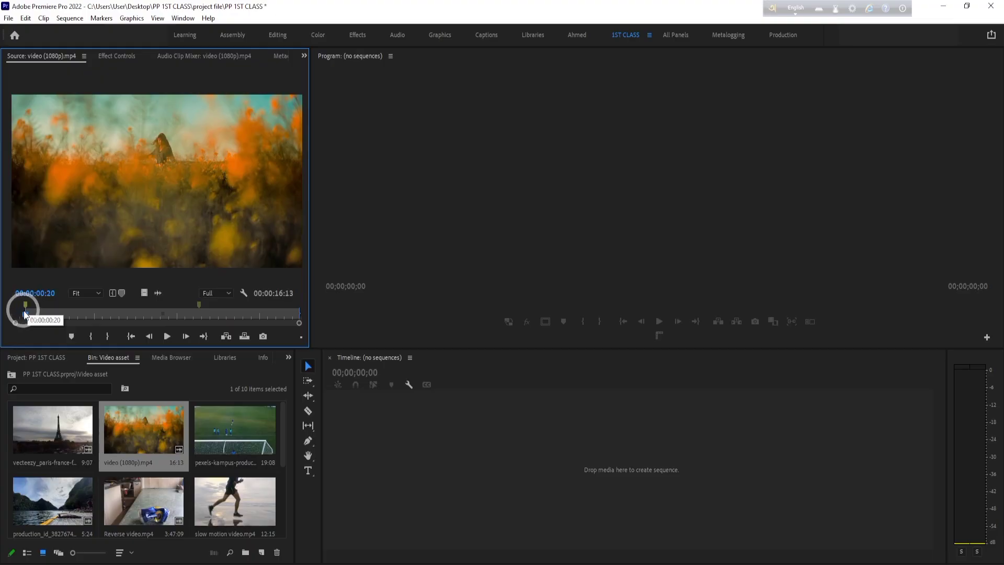
drag(26, 313, 12, 312)
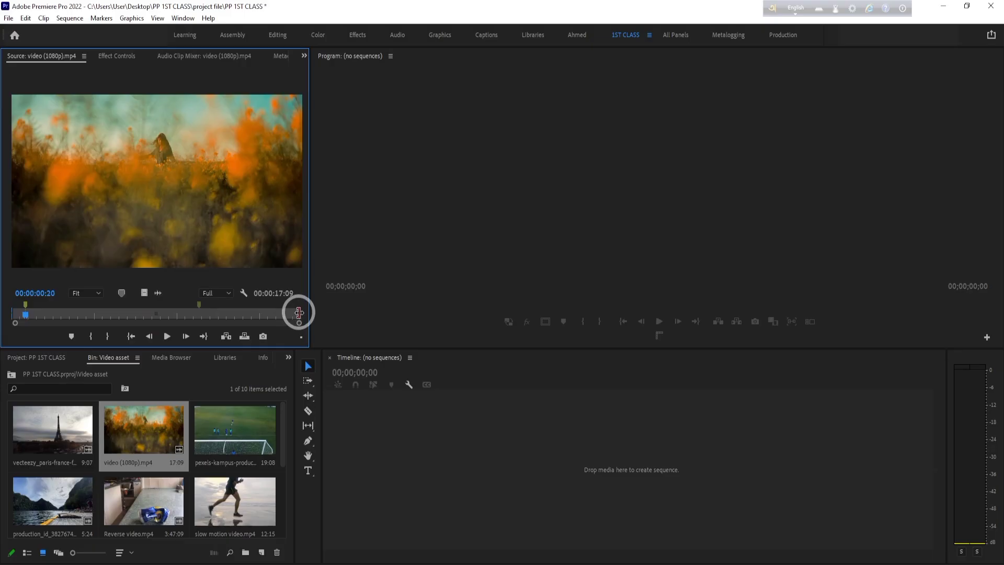
- Mark the source clip's Out point at the 00:00:11:08 marker and its In point at the 00:00:00:20 marker
click(199, 308)
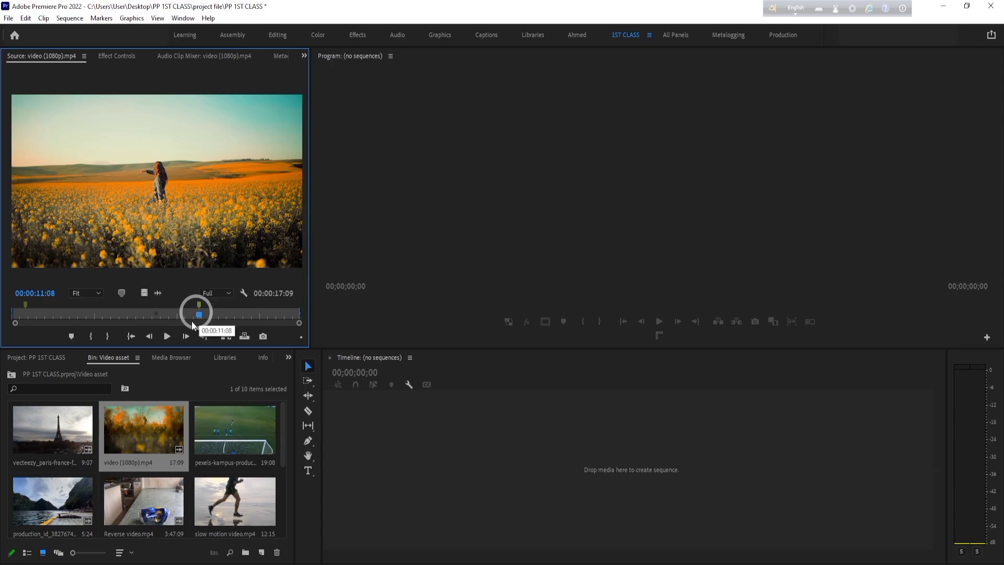
click(108, 336)
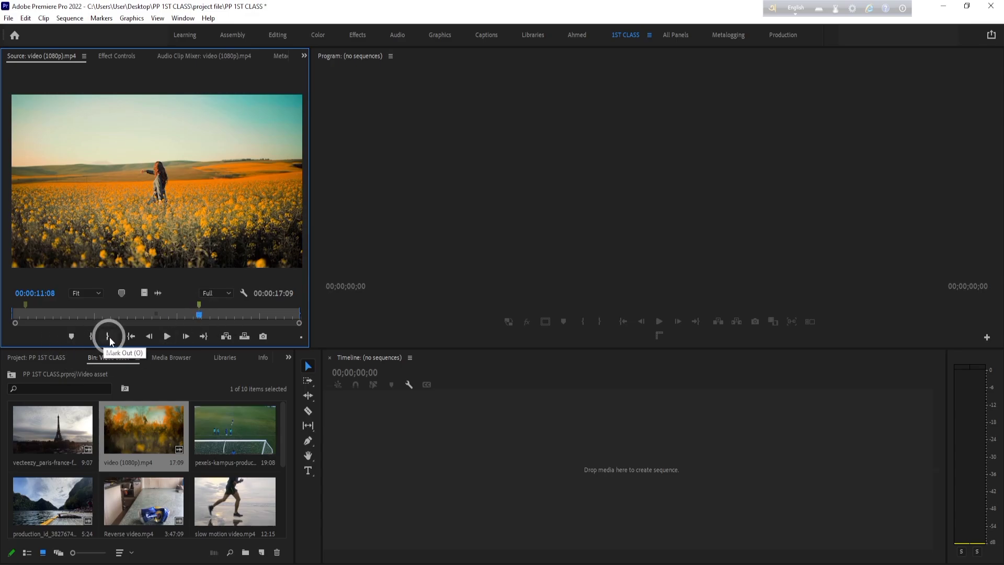
click(26, 307)
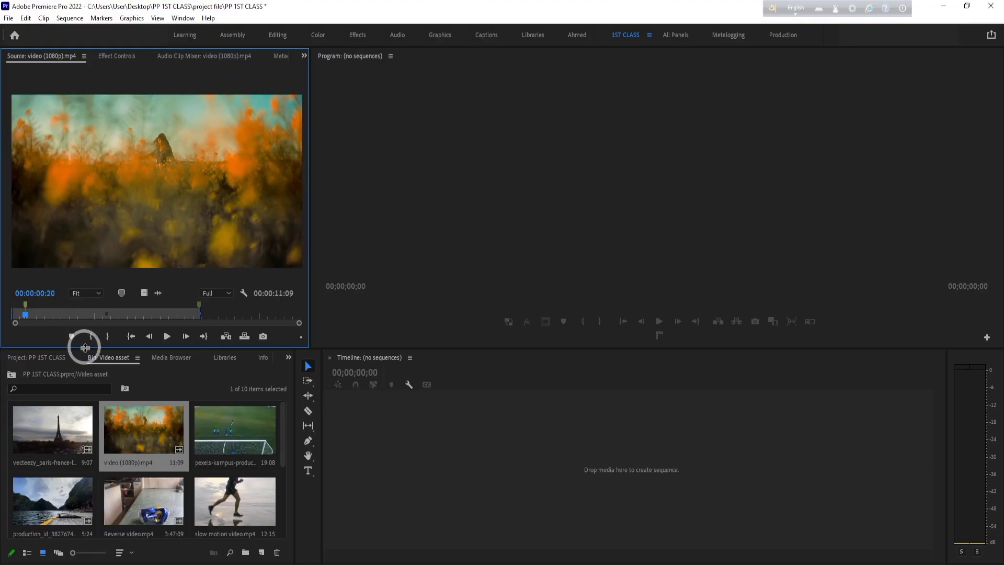
click(108, 337)
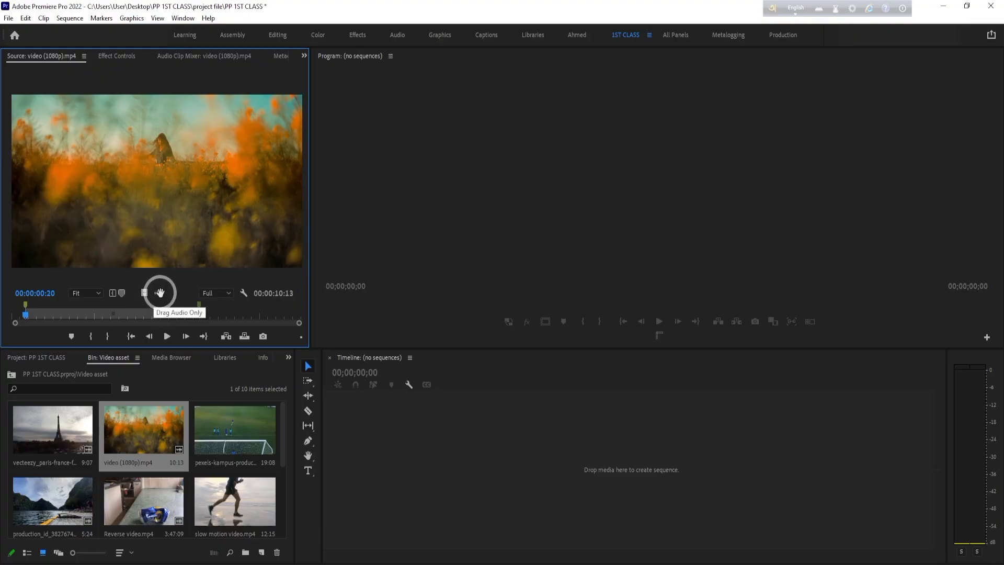
drag(159, 293, 164, 308)
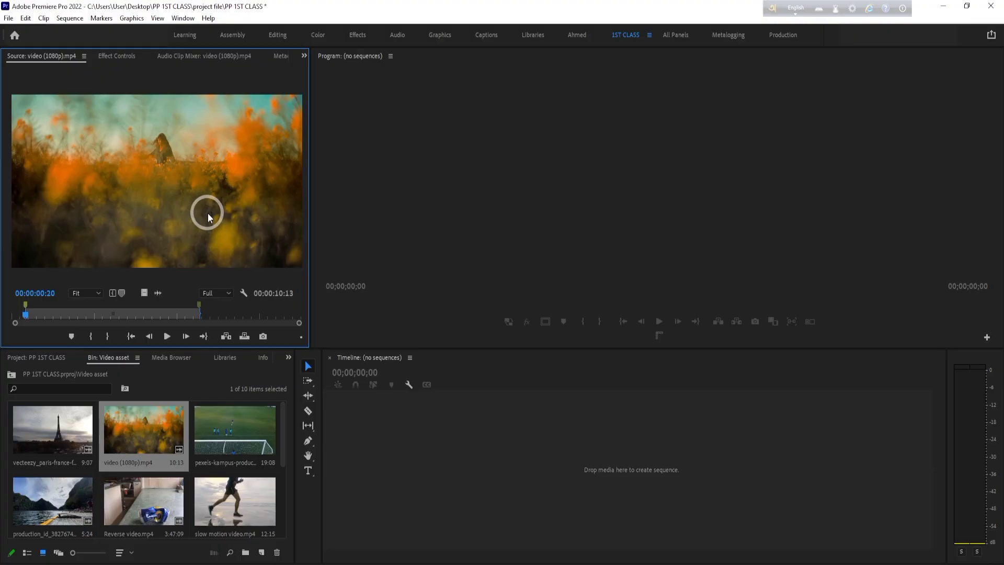
click(99, 291)
click(98, 293)
- Try the Source Monitor playback resolution at 1/4 and set it back to Full
click(229, 293)
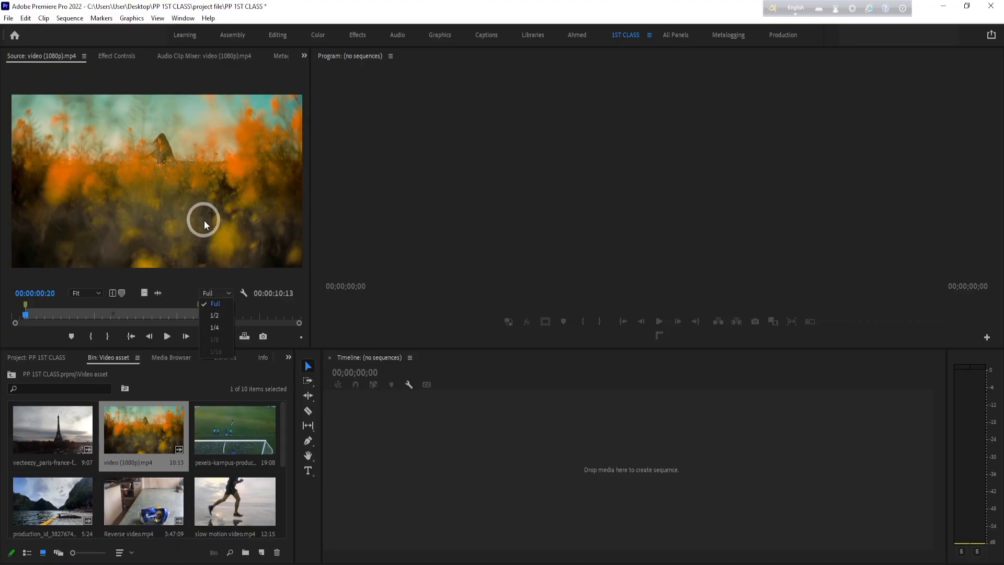
click(221, 326)
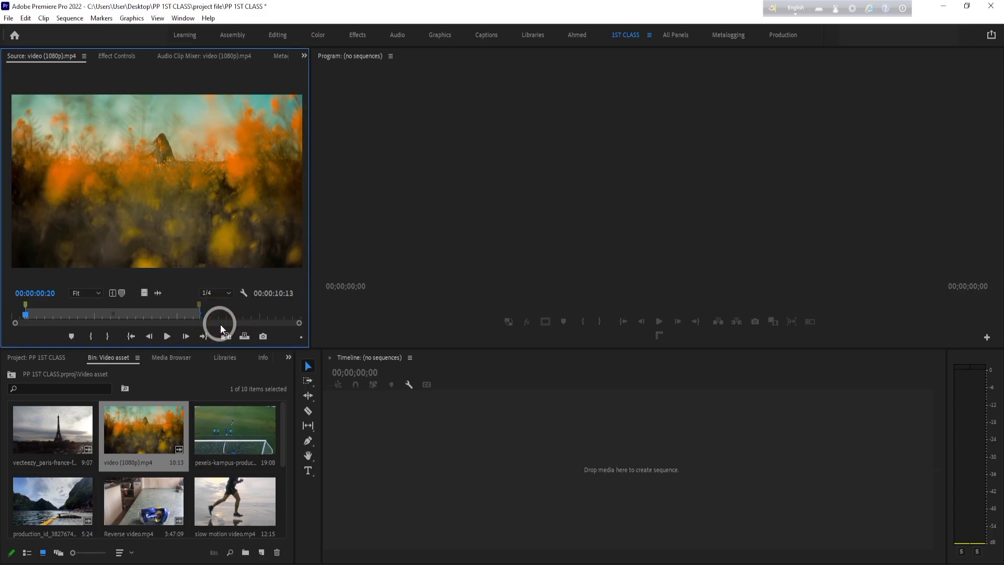
click(230, 291)
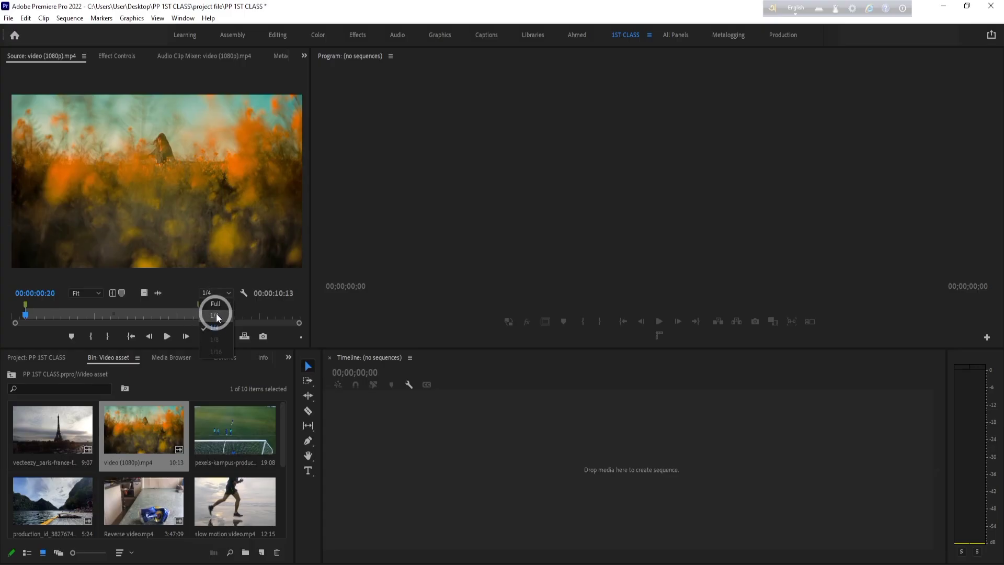
click(217, 327)
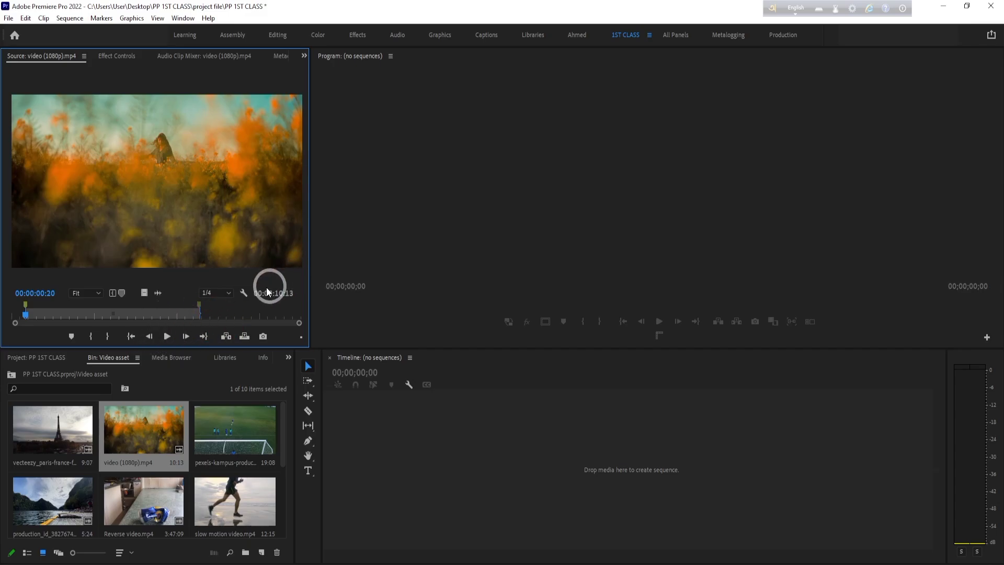
click(226, 296)
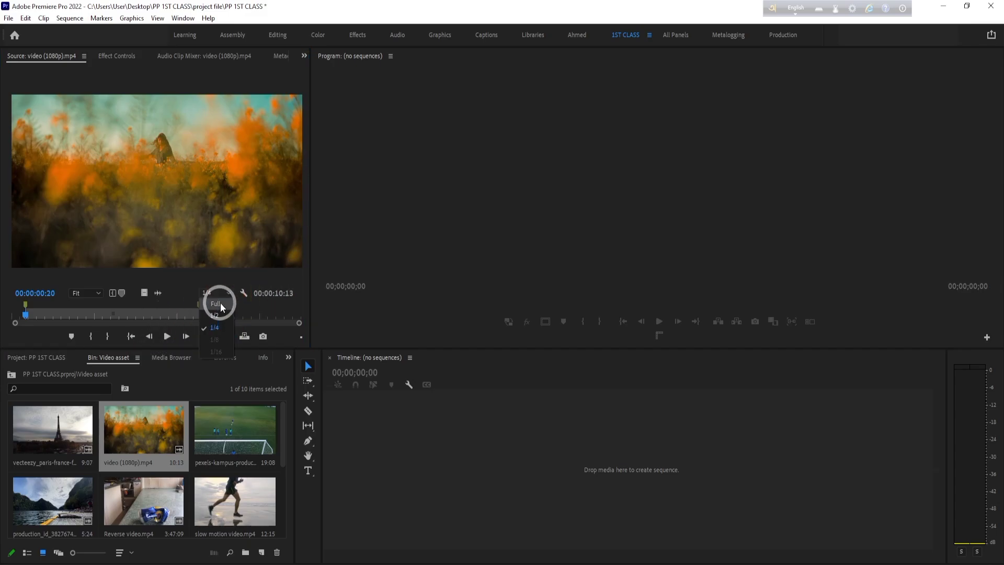
click(221, 304)
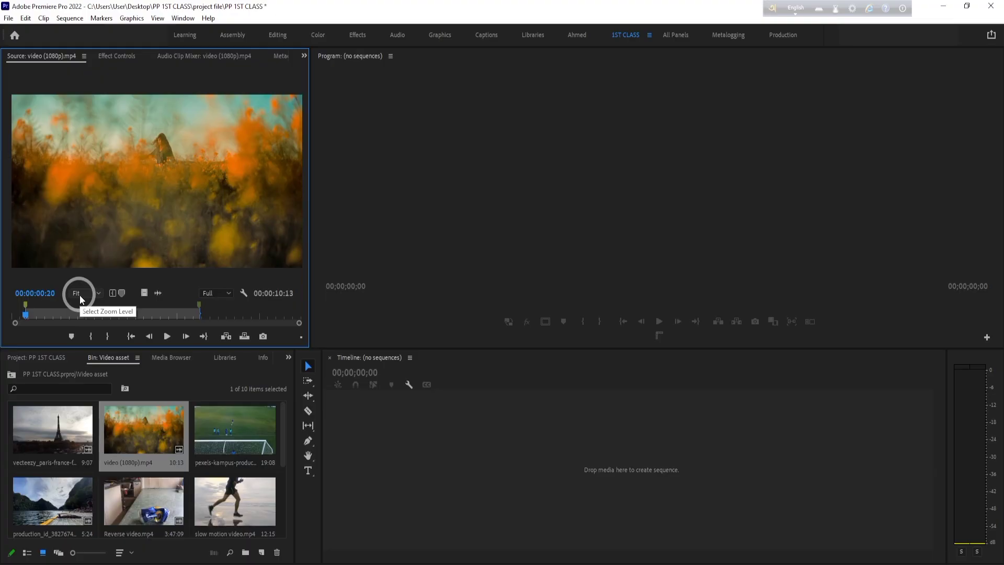
- Set the Source Monitor playback resolution to 1/4
click(229, 294)
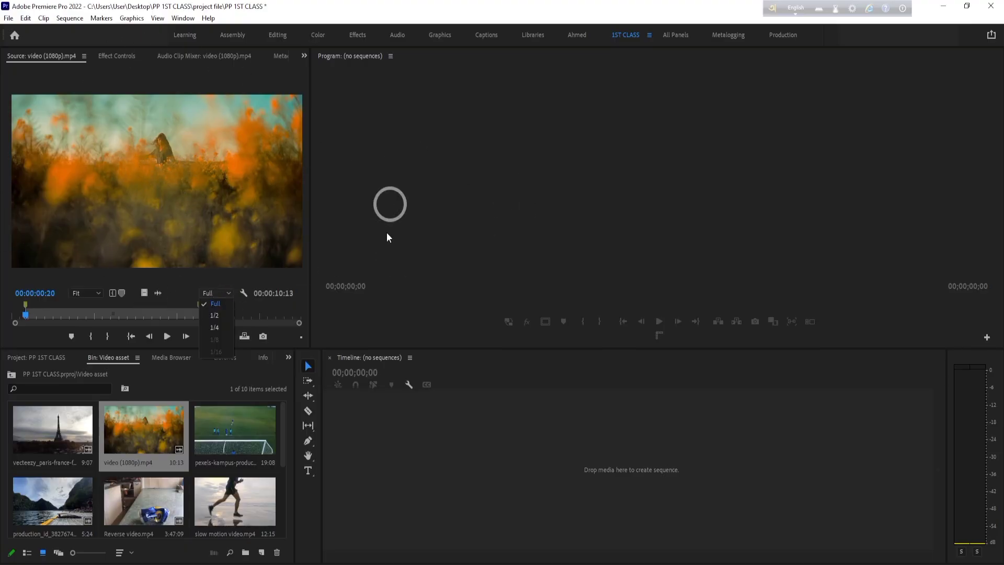
click(214, 327)
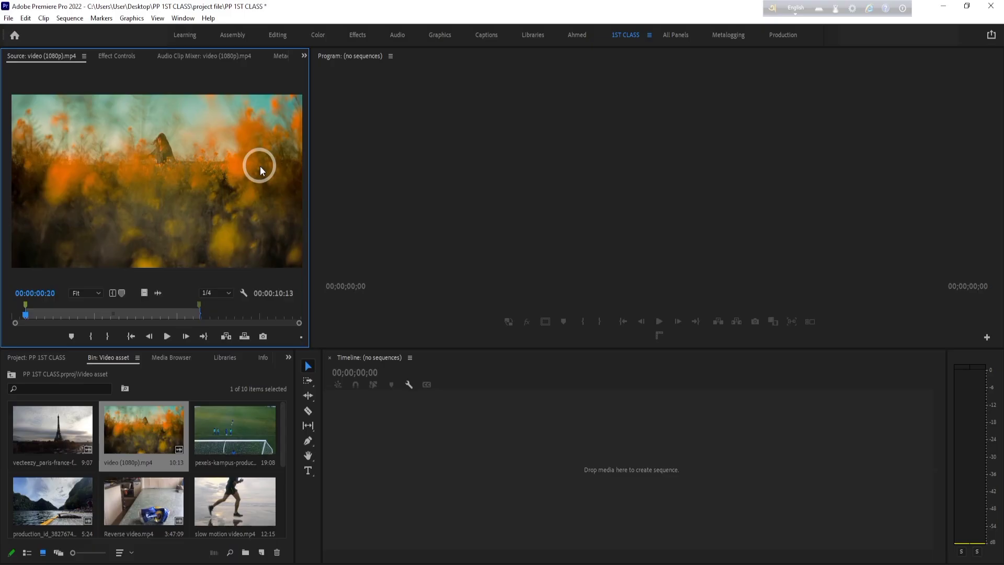
click(199, 384)
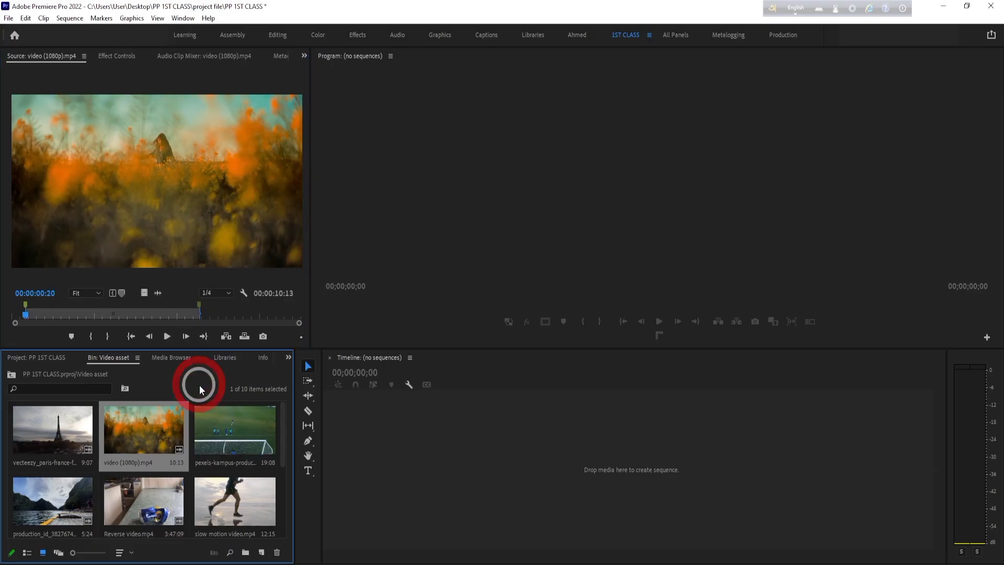
click(208, 236)
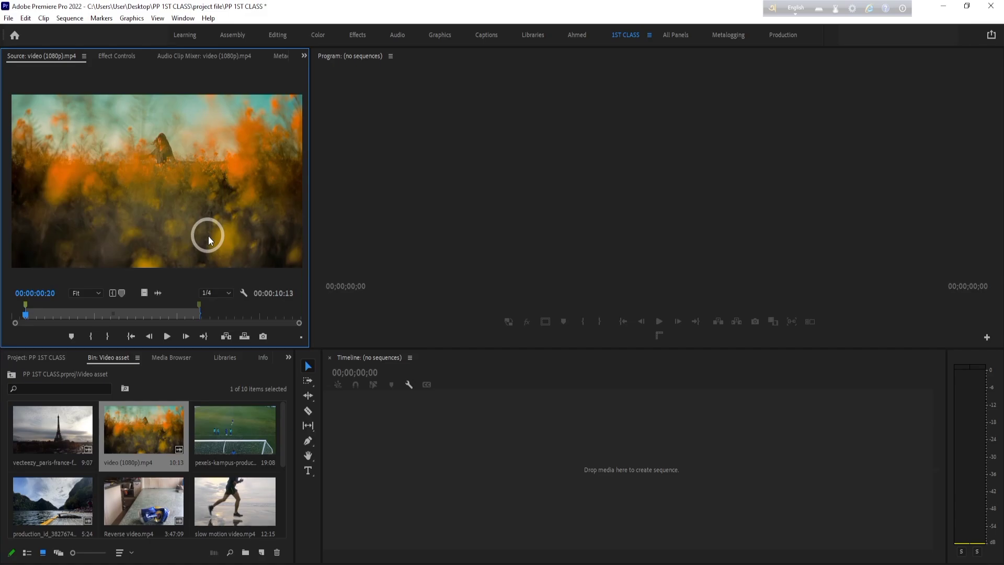
drag(208, 237, 399, 469)
click(310, 500)
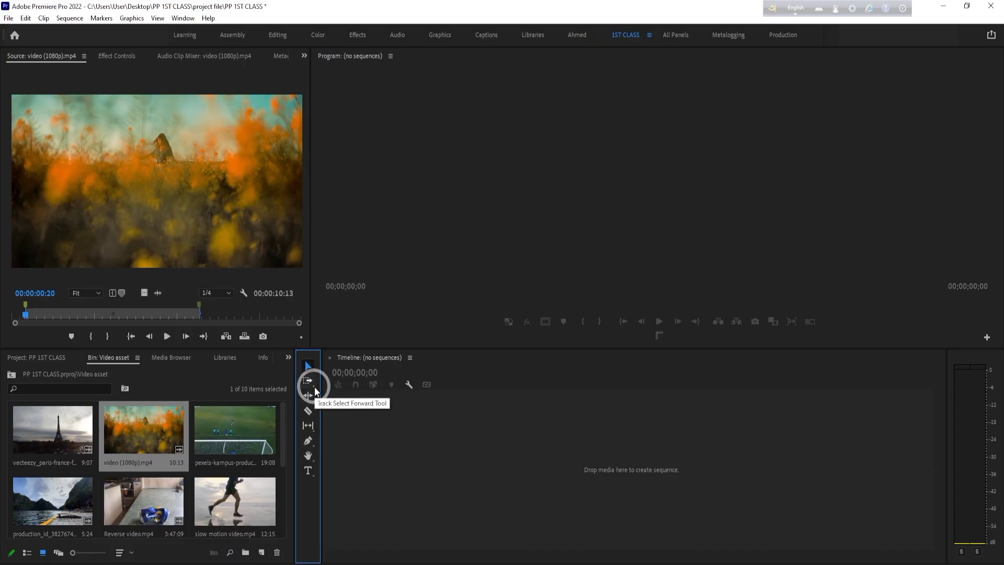
- View the Track Select Forward and Backward tool variants and activate the Ripple Edit Tool
click(312, 385)
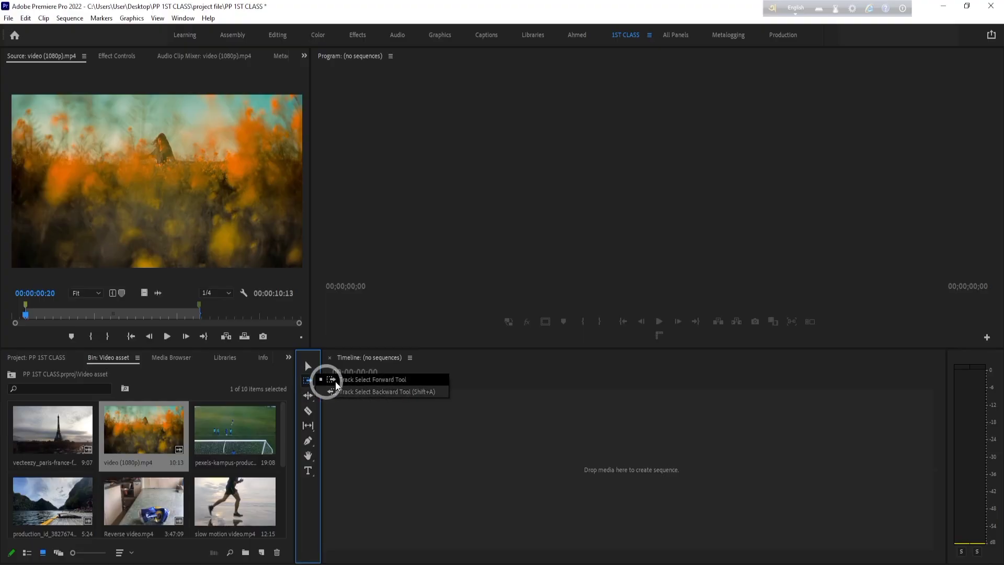
click(309, 397)
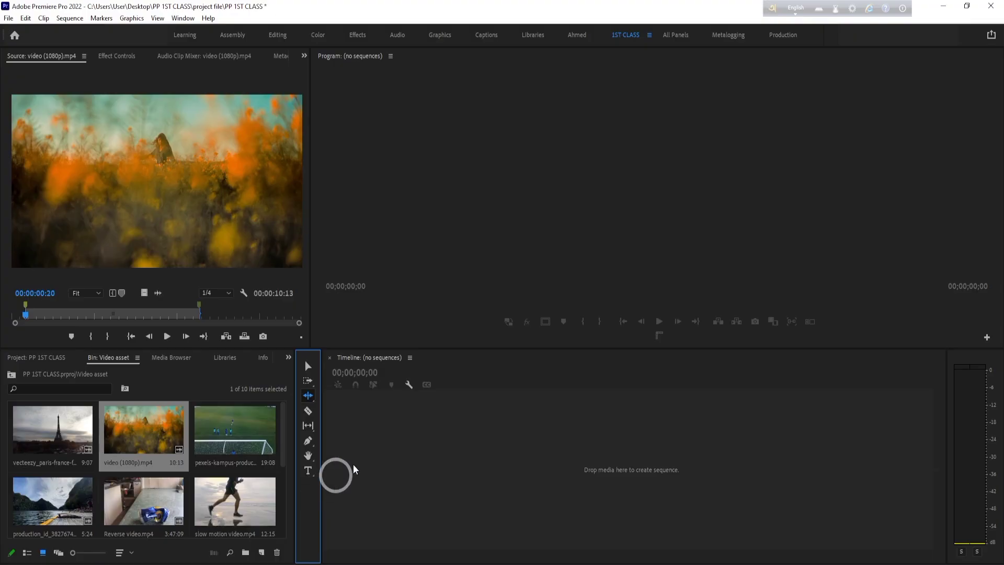
click(419, 428)
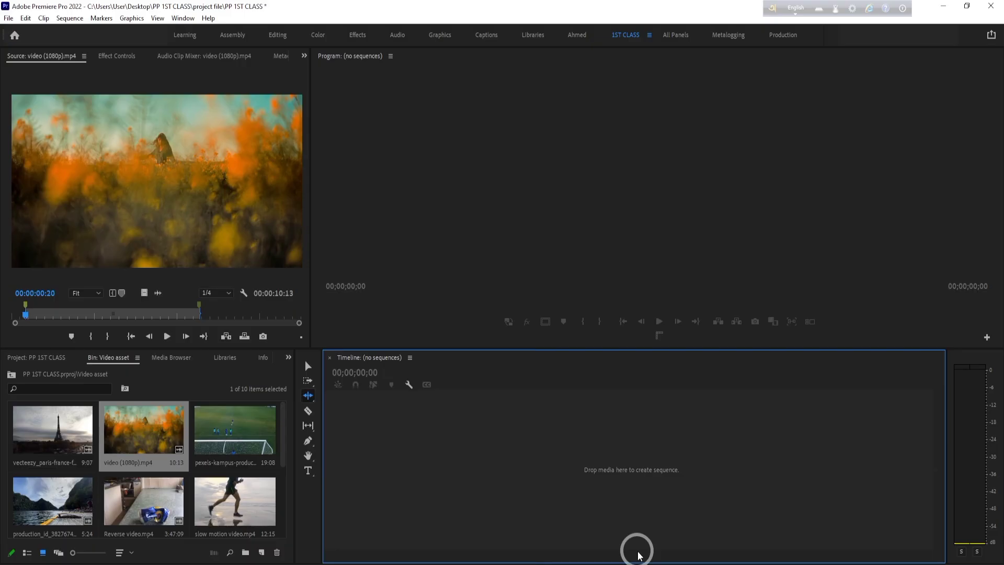
click(9, 18)
mouse_move(25, 32)
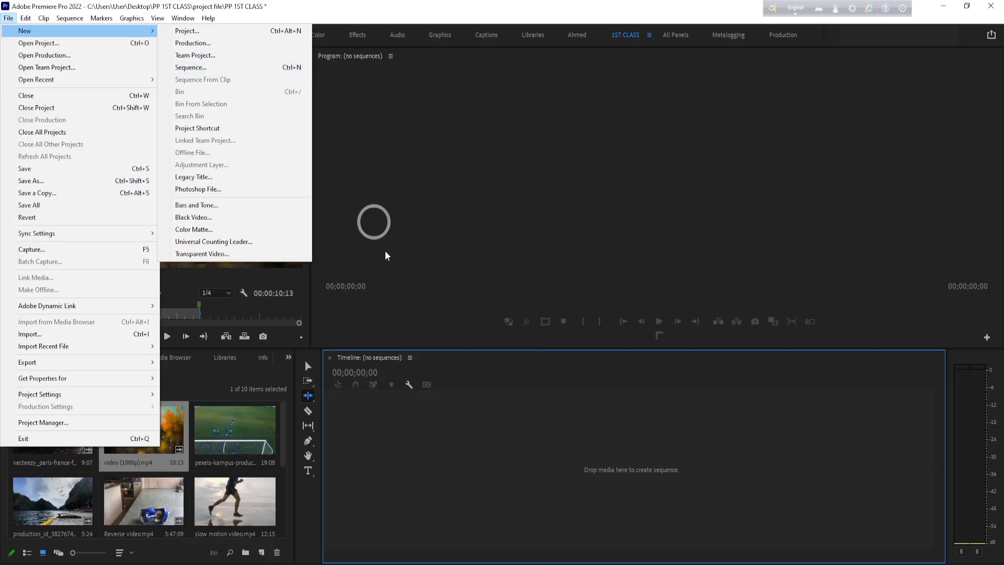
click(291, 516)
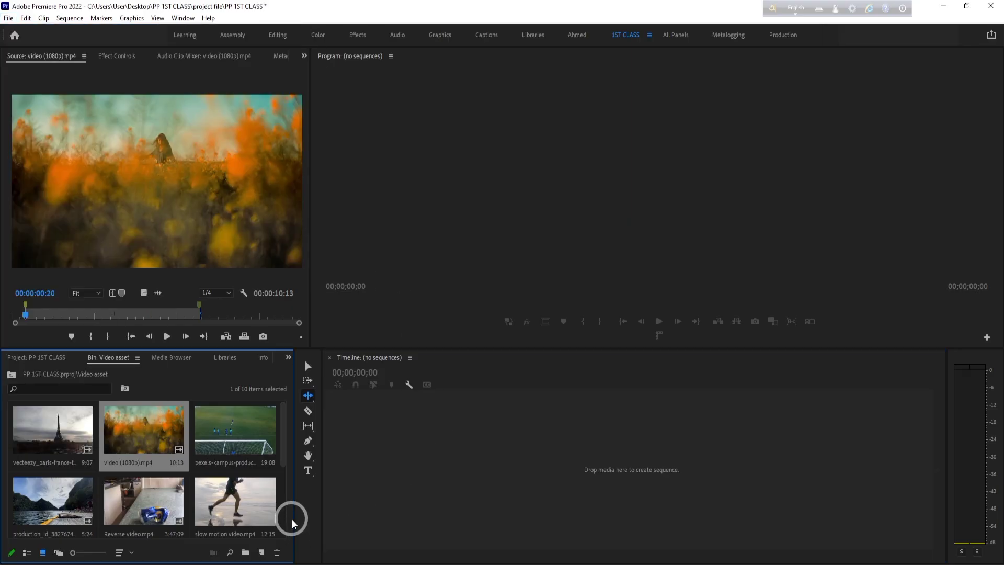
click(262, 553)
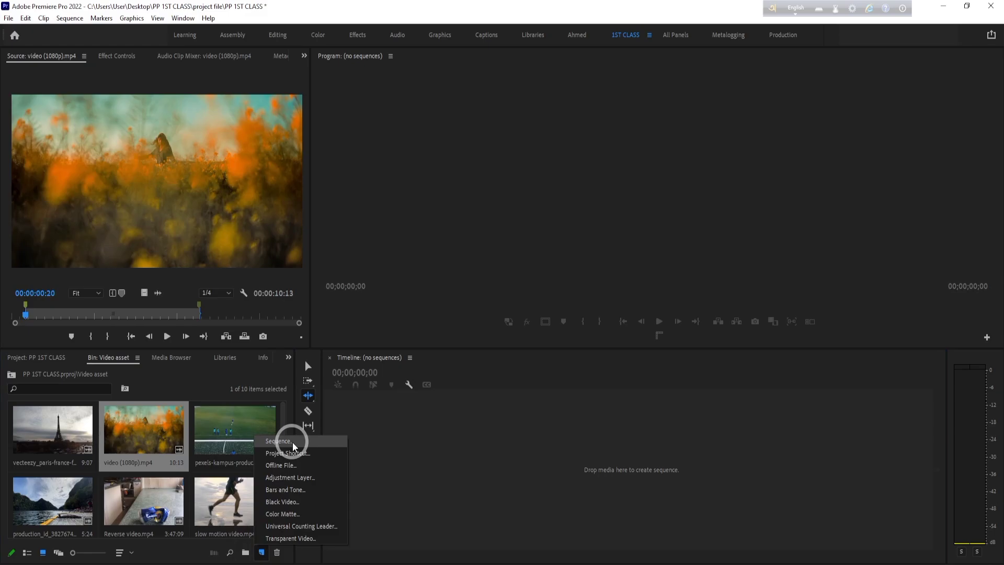
click(461, 434)
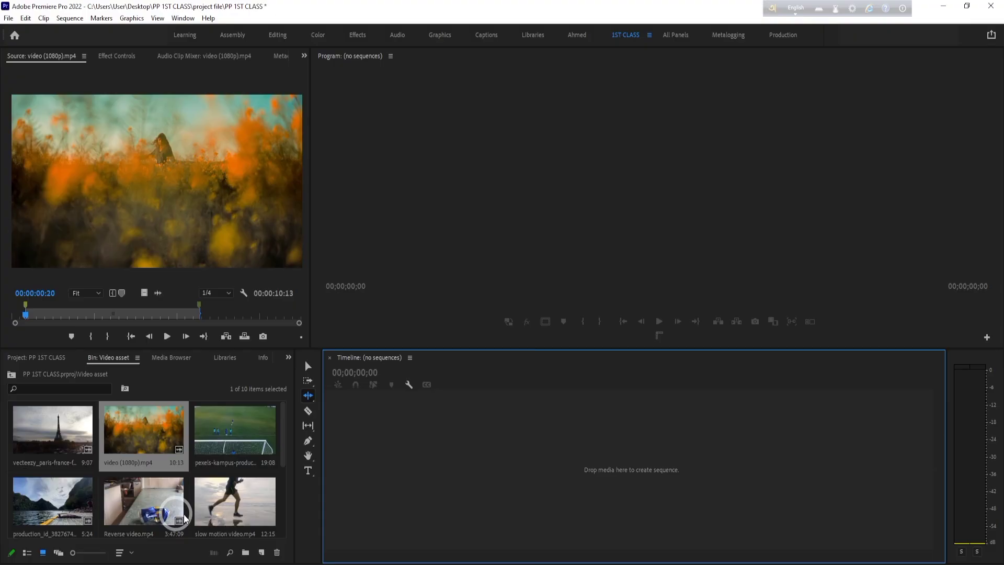
click(288, 518)
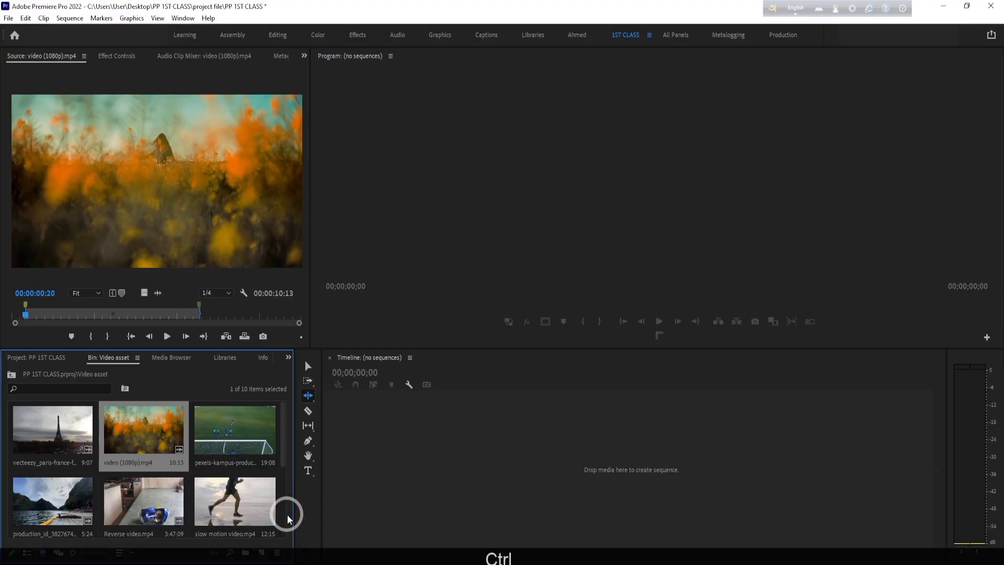
key(ctrl+n)
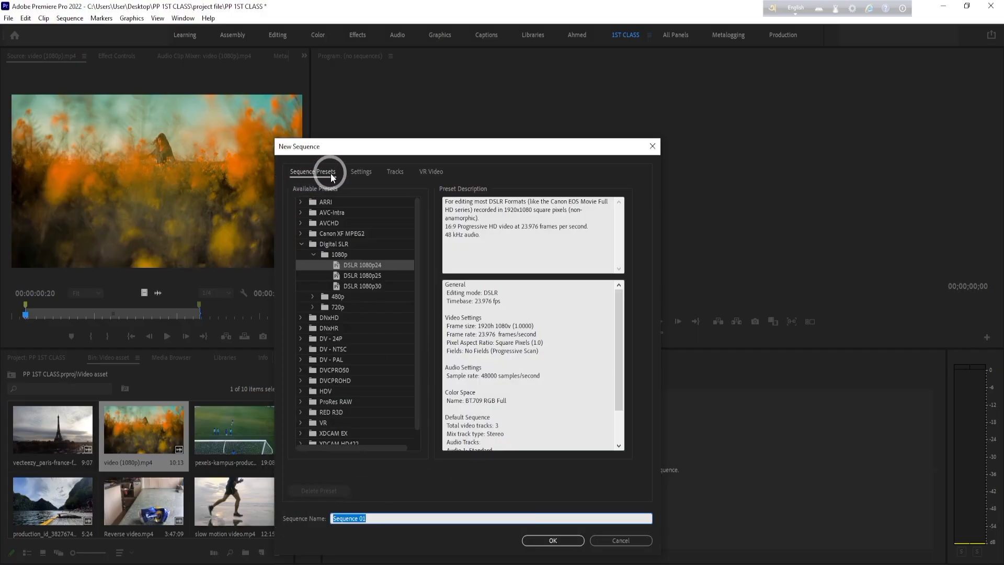
click(302, 243)
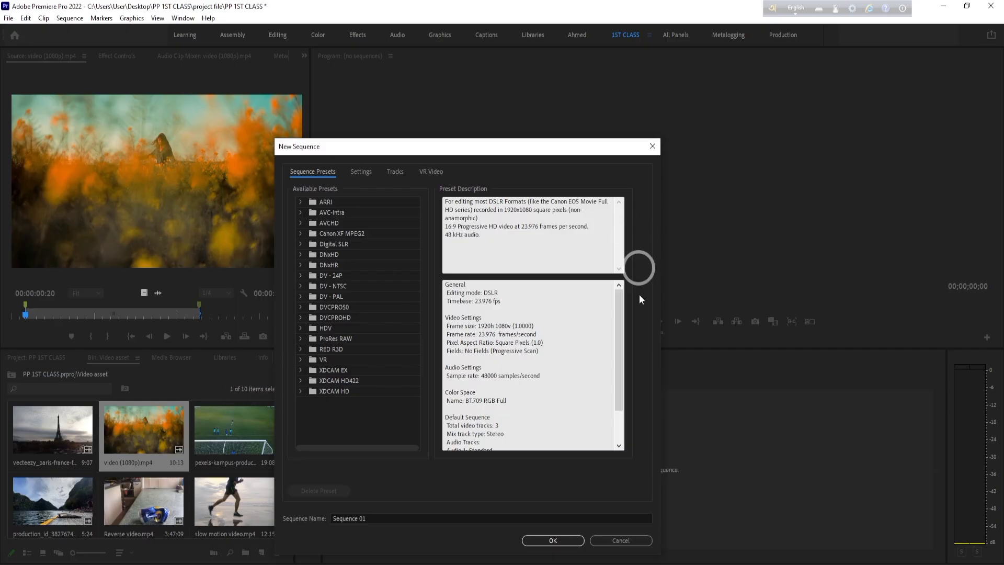
click(632, 539)
- View the video (1080p).mp4 clip's information and return to the root of the PP 1ST CLASS project
click(261, 357)
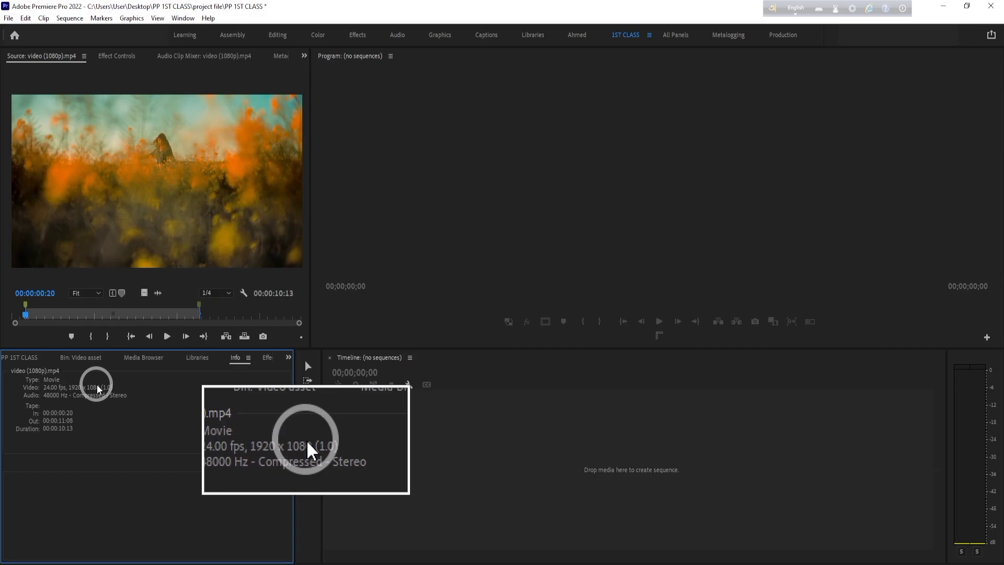
click(29, 358)
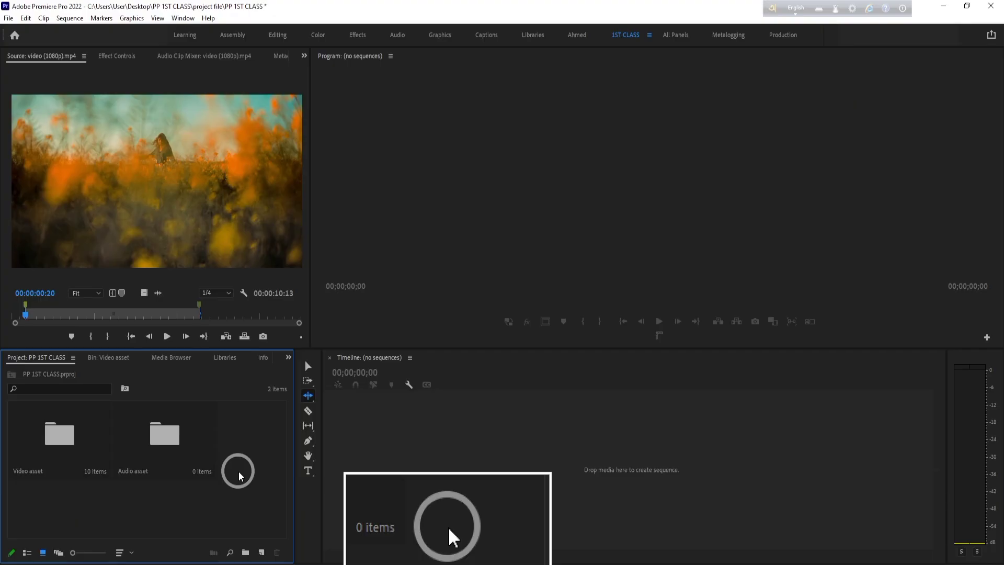
- Start a new sequence in the project root, collapse the Digital SLR presets and expand the HDV presets
click(262, 552)
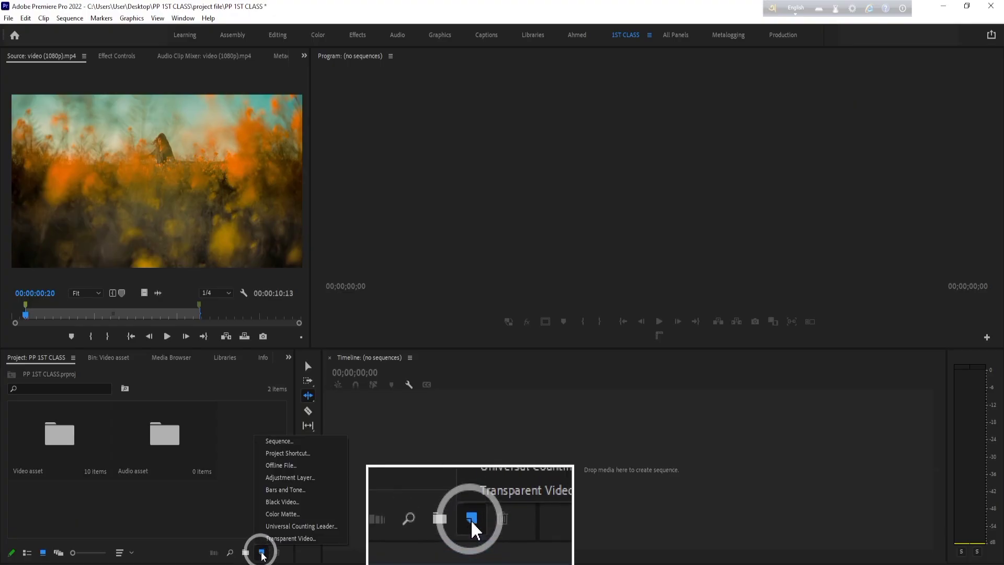
click(294, 442)
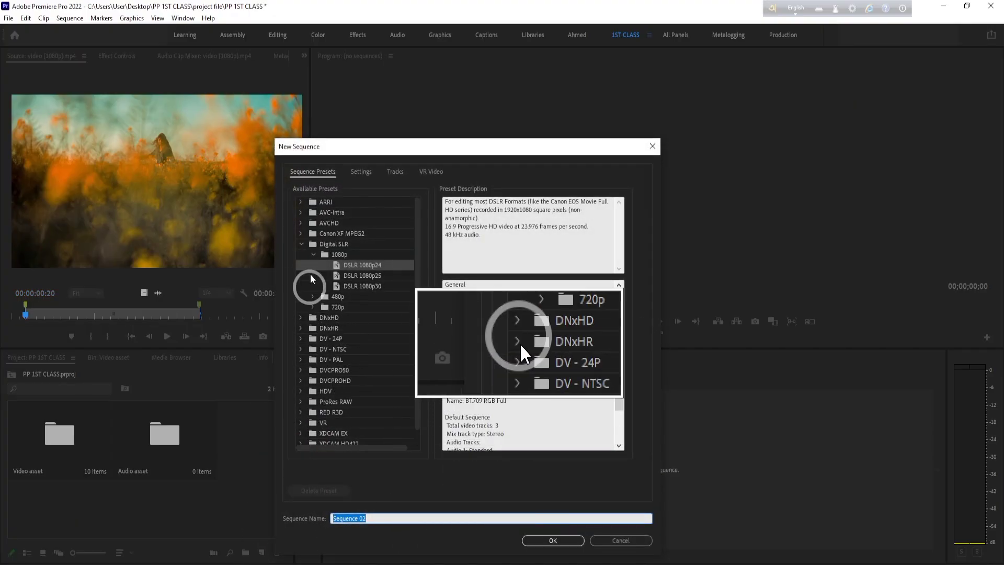
click(301, 244)
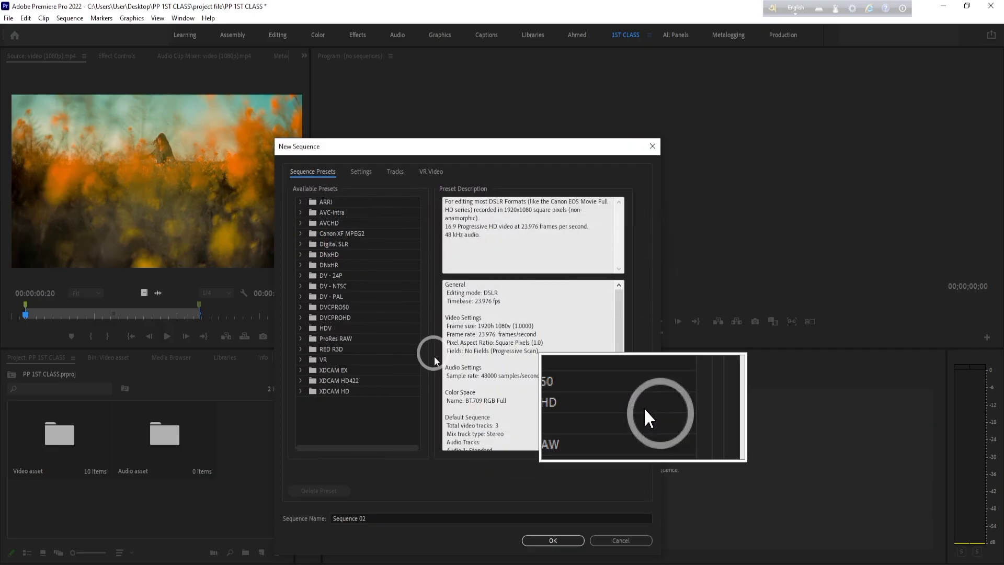
click(302, 327)
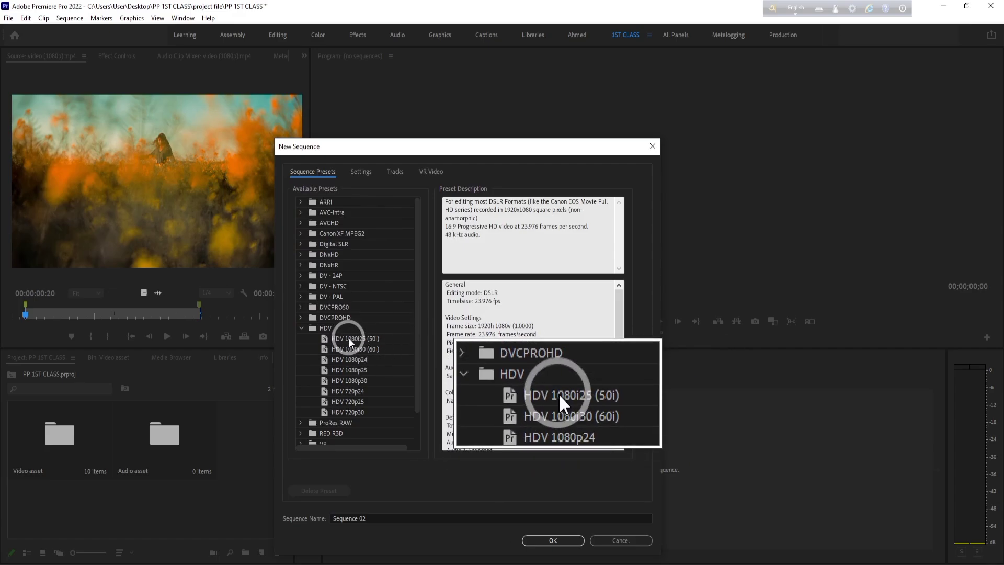
- Compare the frame size, frame rate and fields of the HDV 1080i and 1080p sequence presets
click(349, 339)
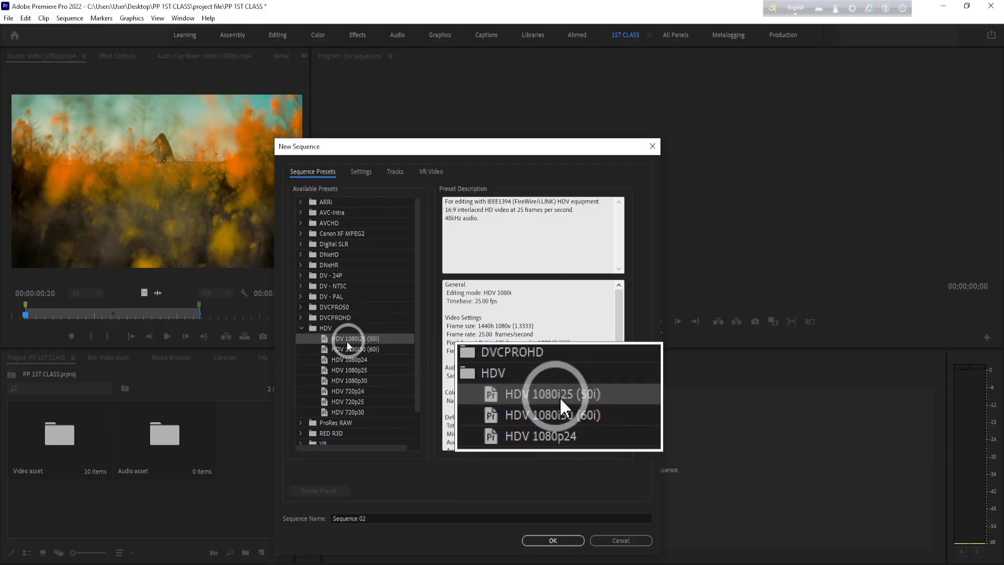
click(365, 371)
click(371, 380)
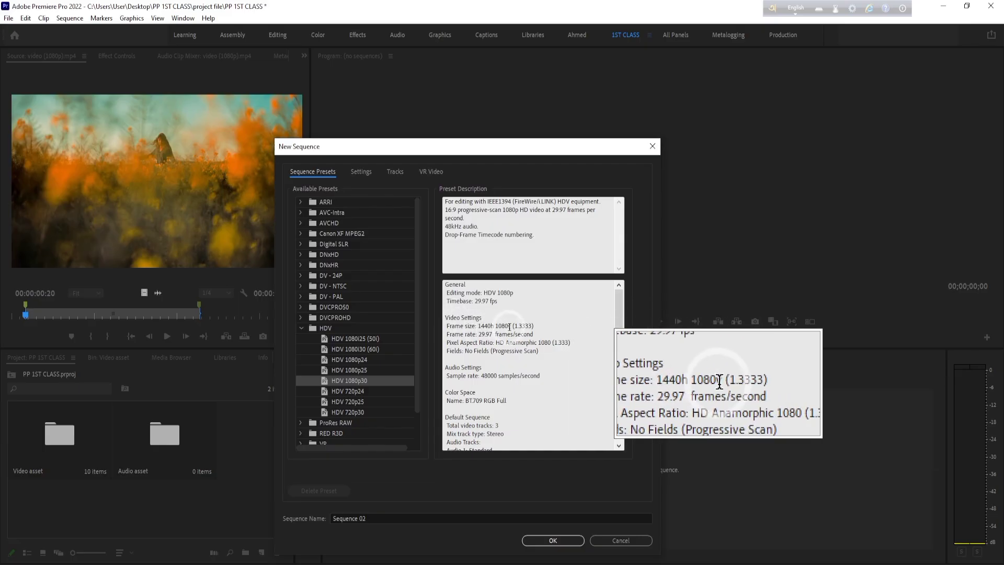
click(360, 370)
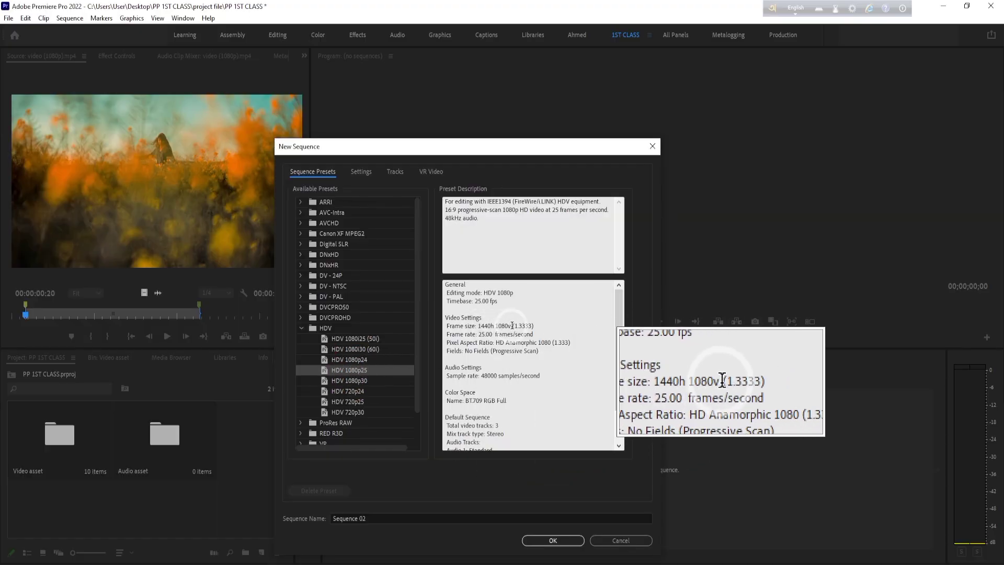
click(360, 359)
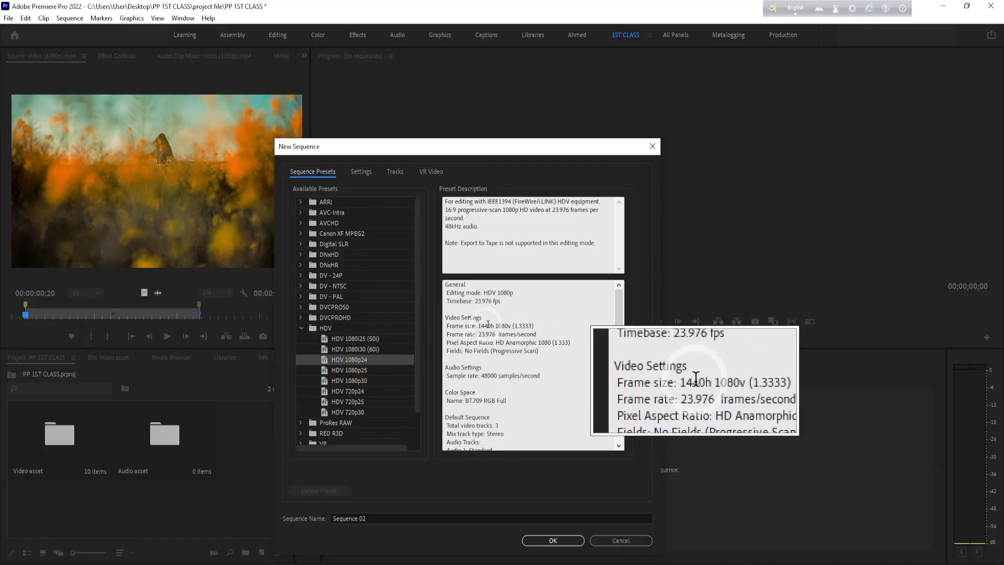
click(366, 348)
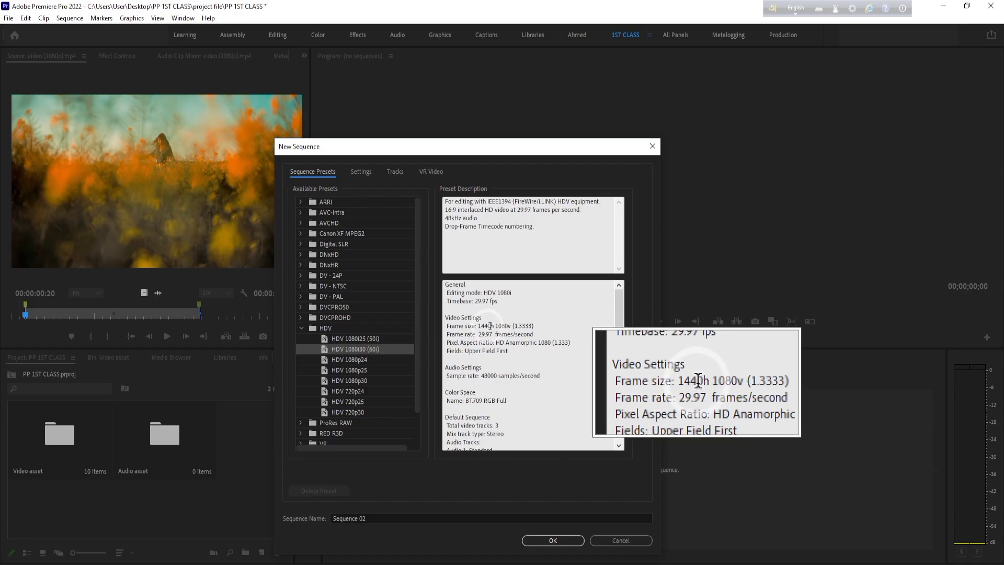
click(364, 339)
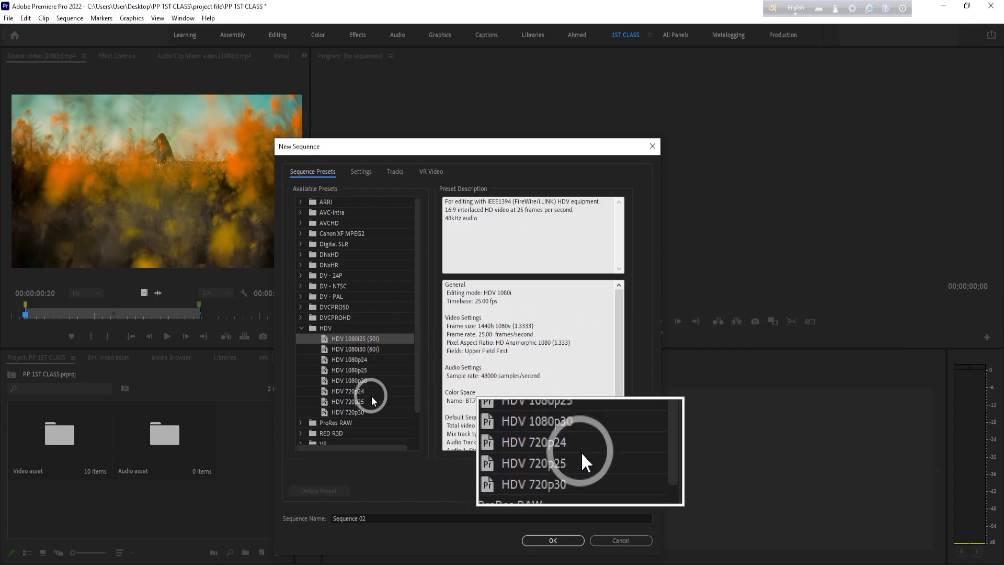
click(364, 380)
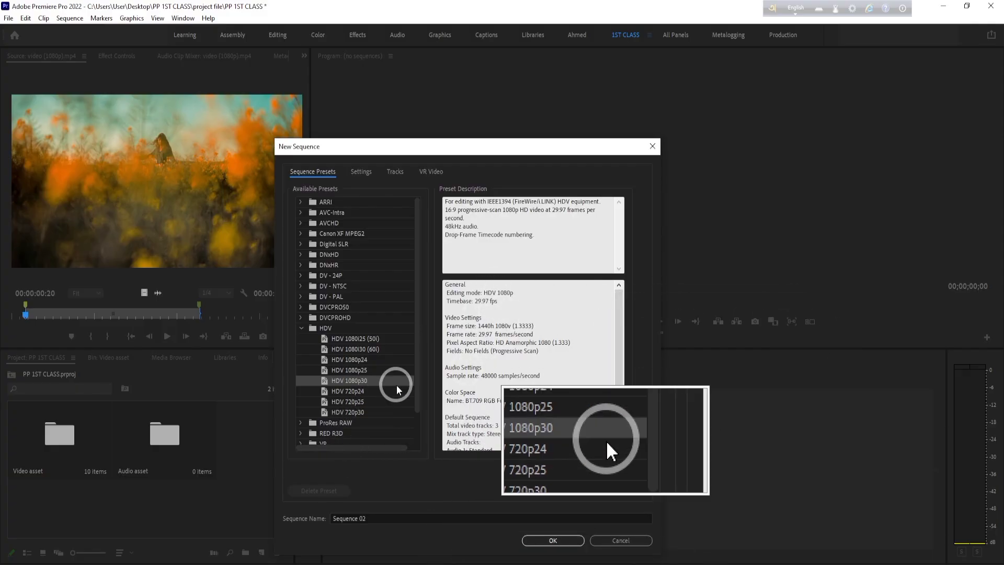
click(302, 328)
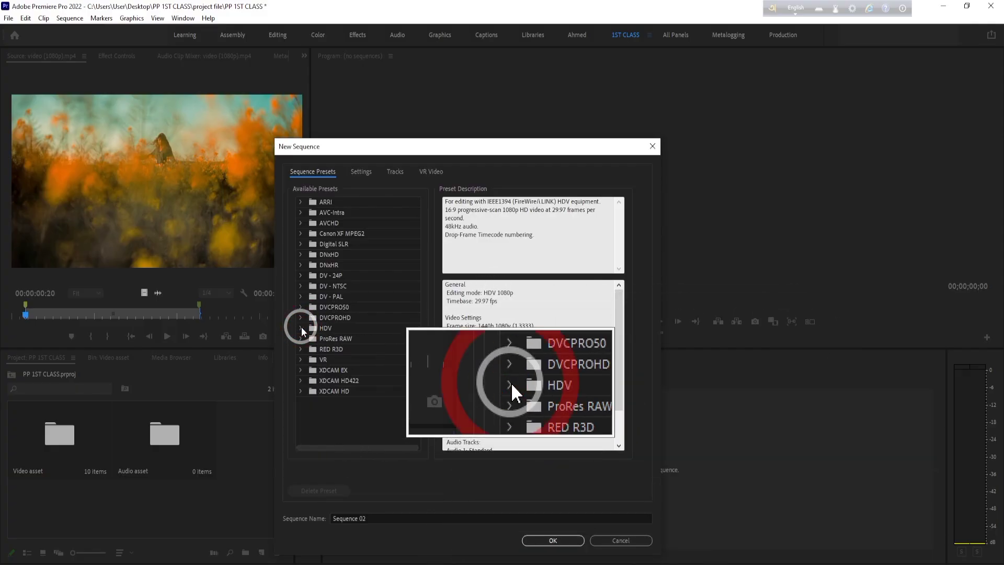
- Choose the HDV 1080i25 (50i) preset for the new sequence
click(320, 296)
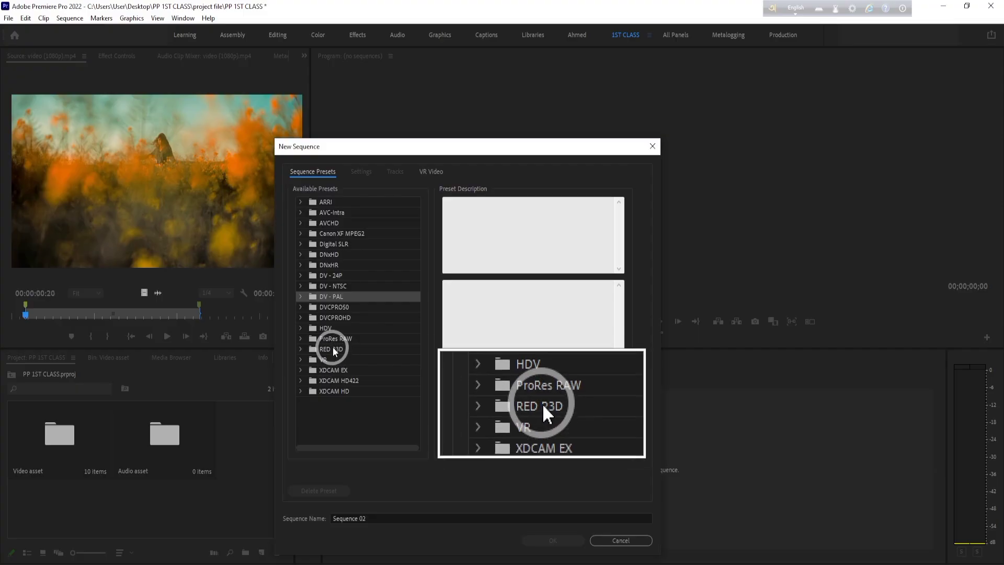
click(300, 328)
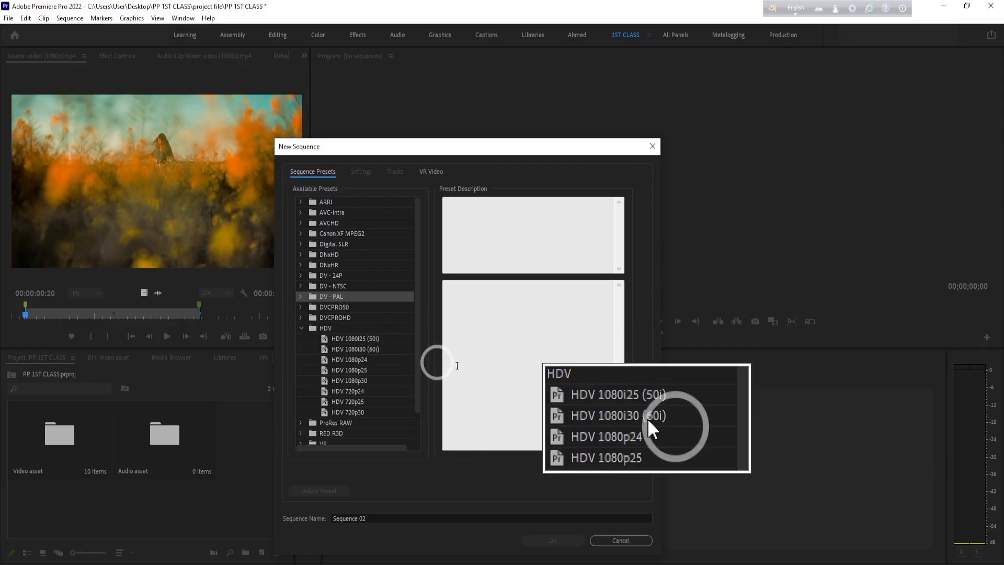
click(345, 339)
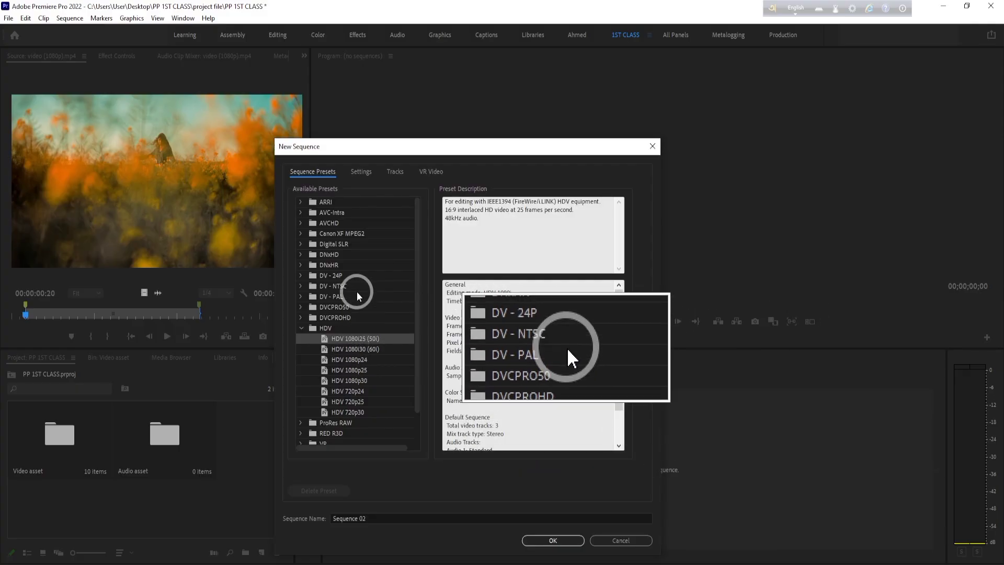
click(301, 328)
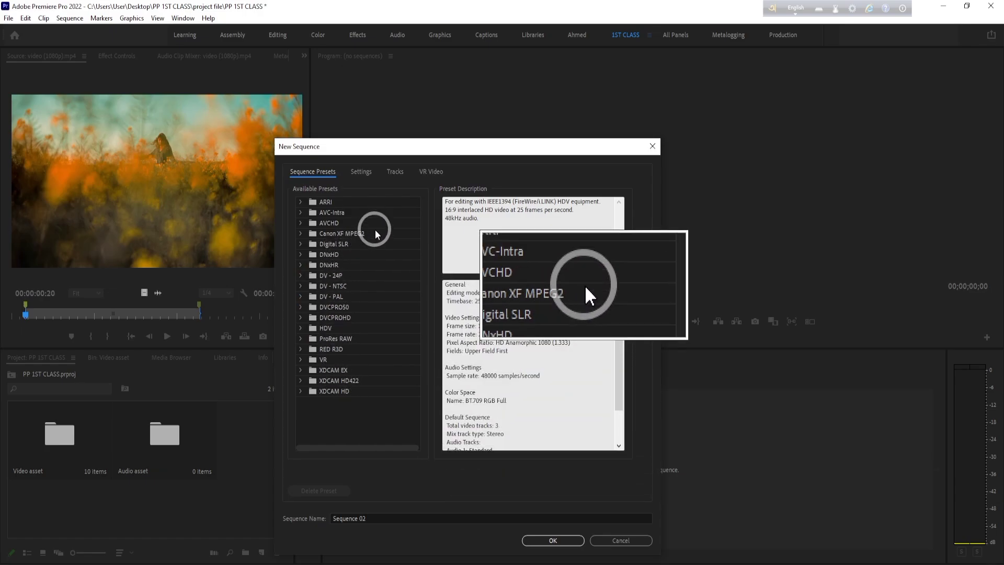
- Set the new sequence's editing mode to Custom in its settings
click(364, 176)
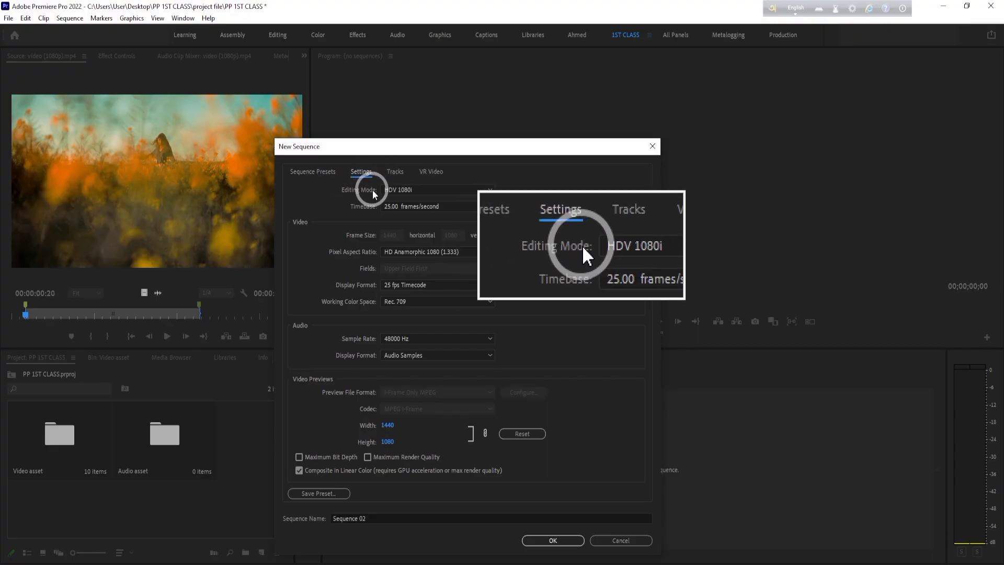
click(477, 192)
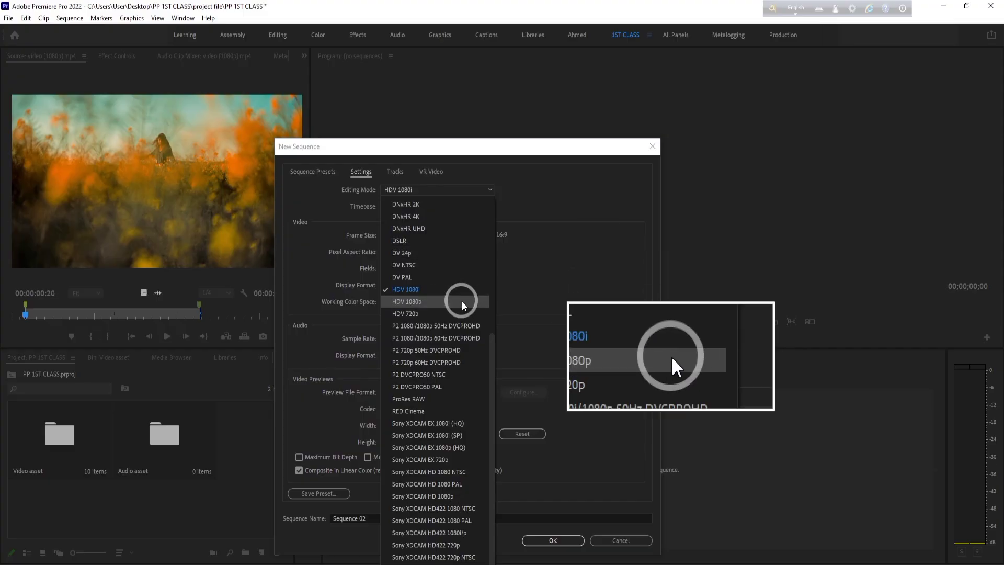
scroll(457, 314, up, 6)
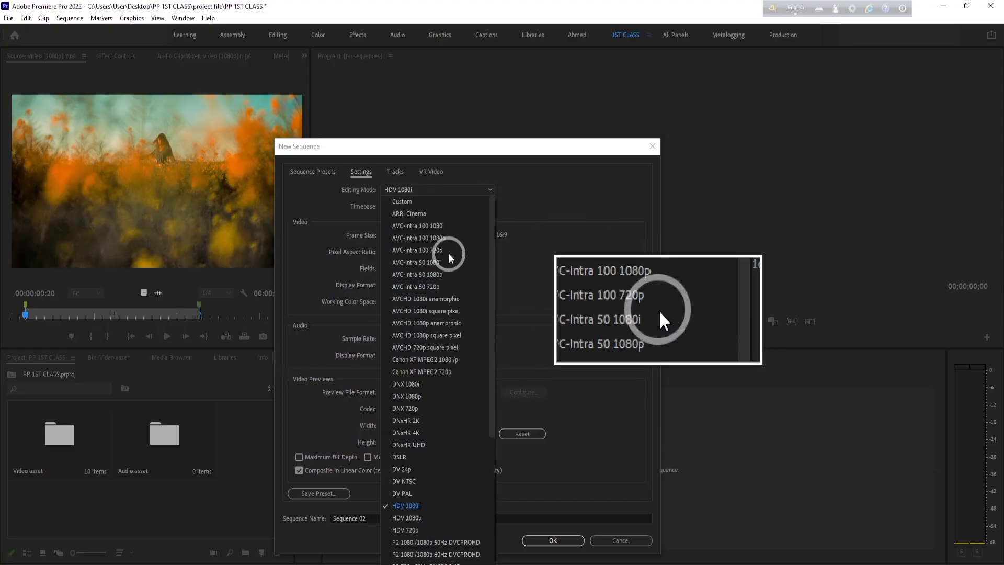
click(409, 202)
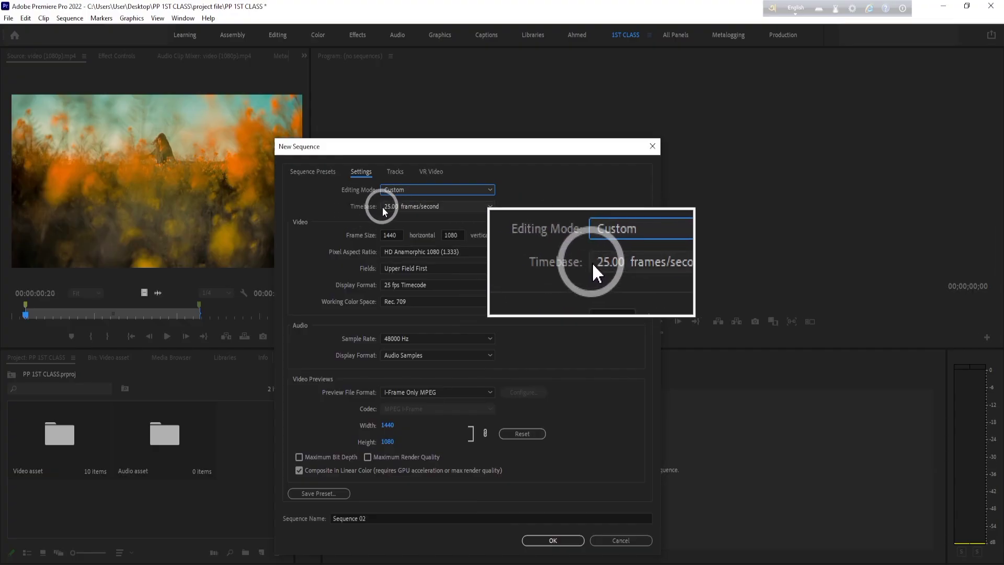
- Set the new sequence's timebase to 30.00 frames/second
click(490, 207)
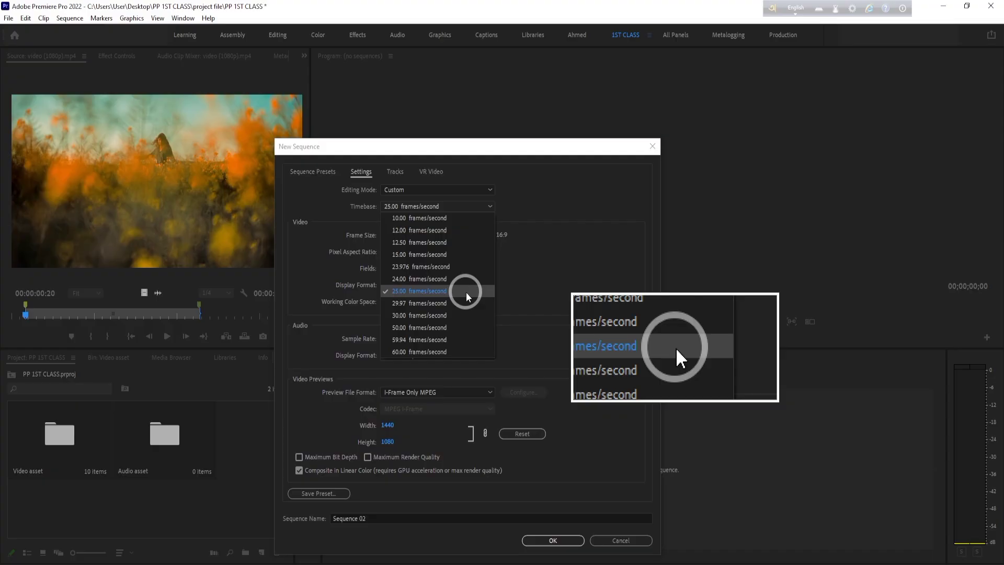
click(454, 315)
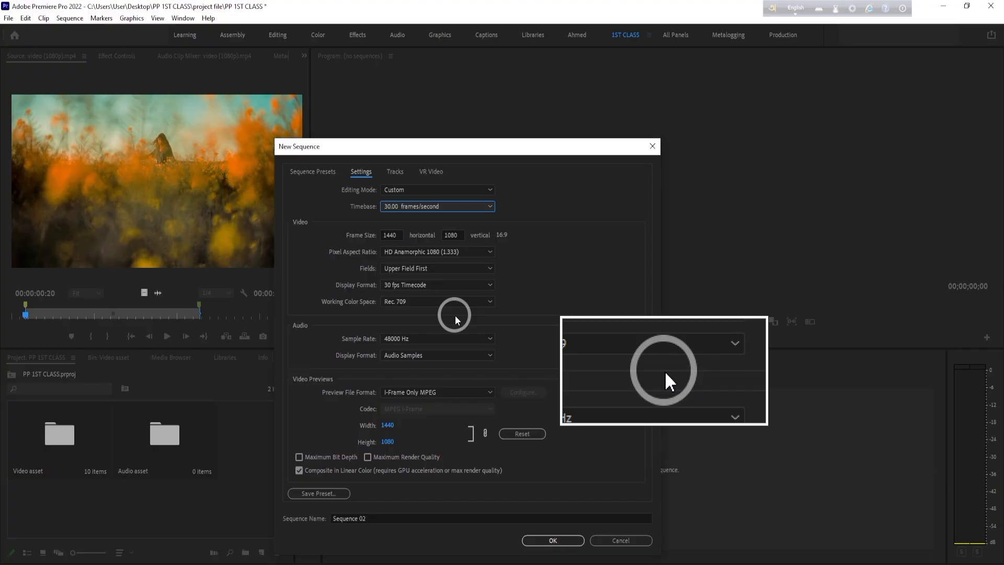
click(488, 207)
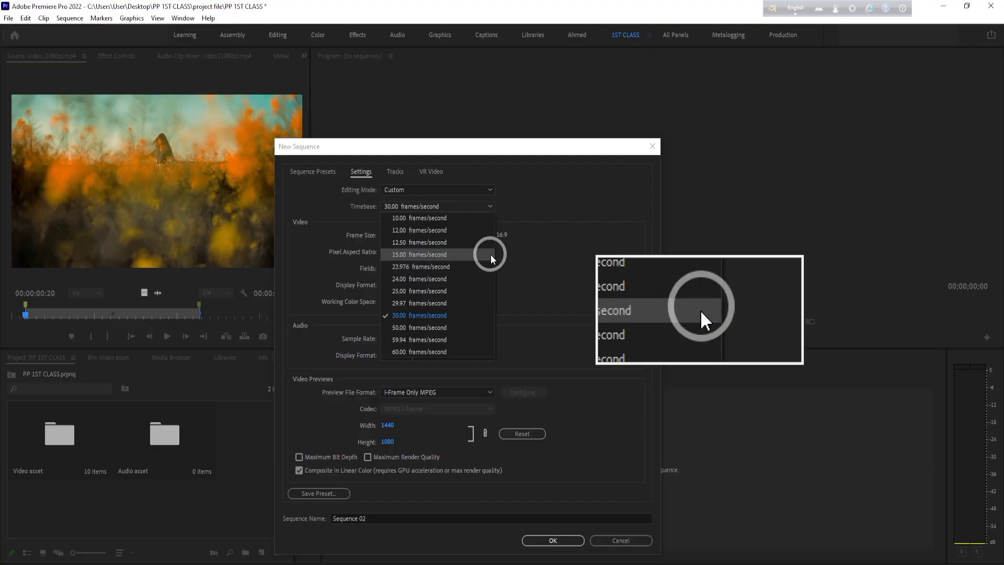
click(441, 315)
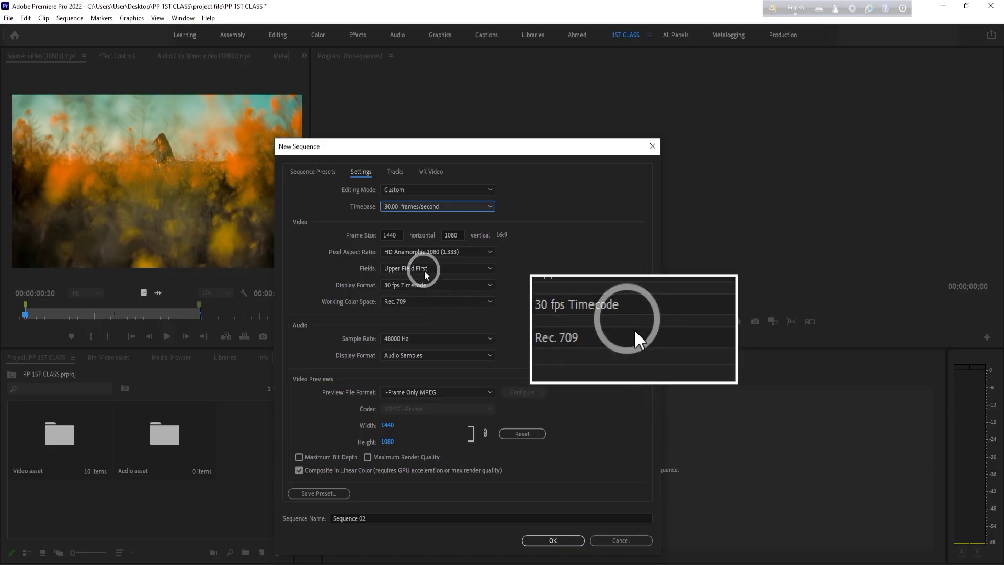
- Set the sequence's frame size to 1920 horizontal by 1080 vertical
drag(398, 234, 369, 233)
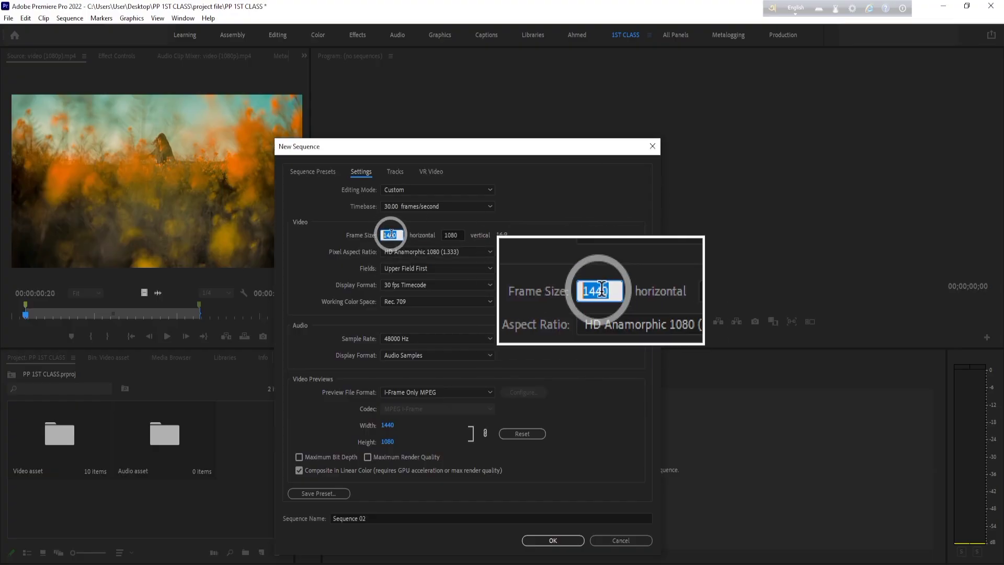
text(1920)
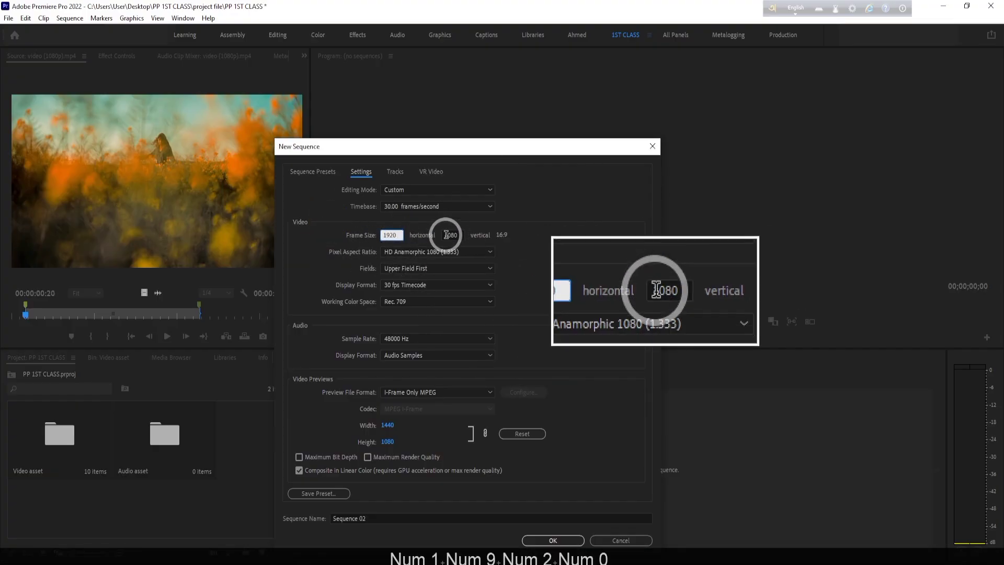
click(452, 235)
text(1080)
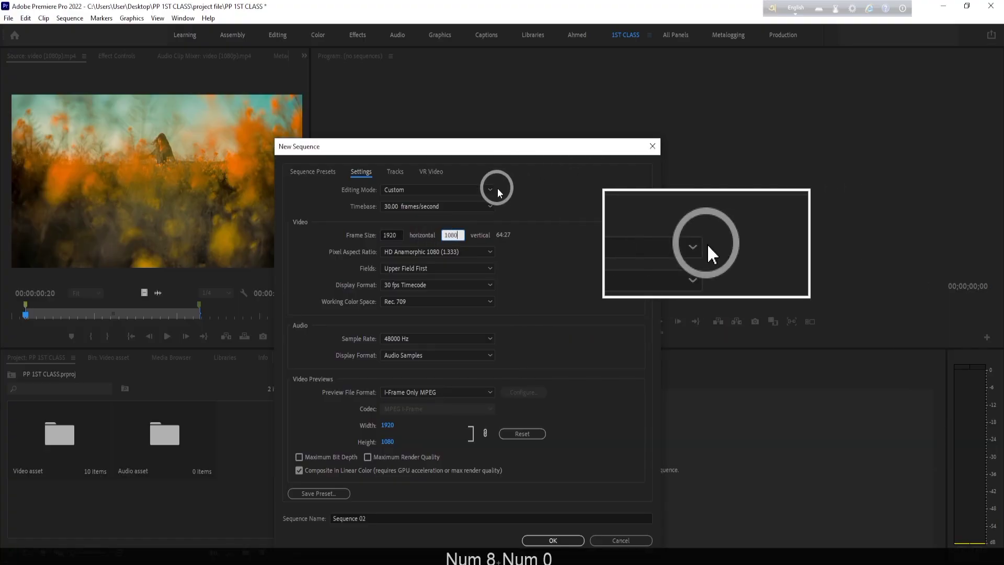
- Look through the available editing modes for the sequence, keeping Custom
click(481, 189)
scroll(452, 492, down, 6)
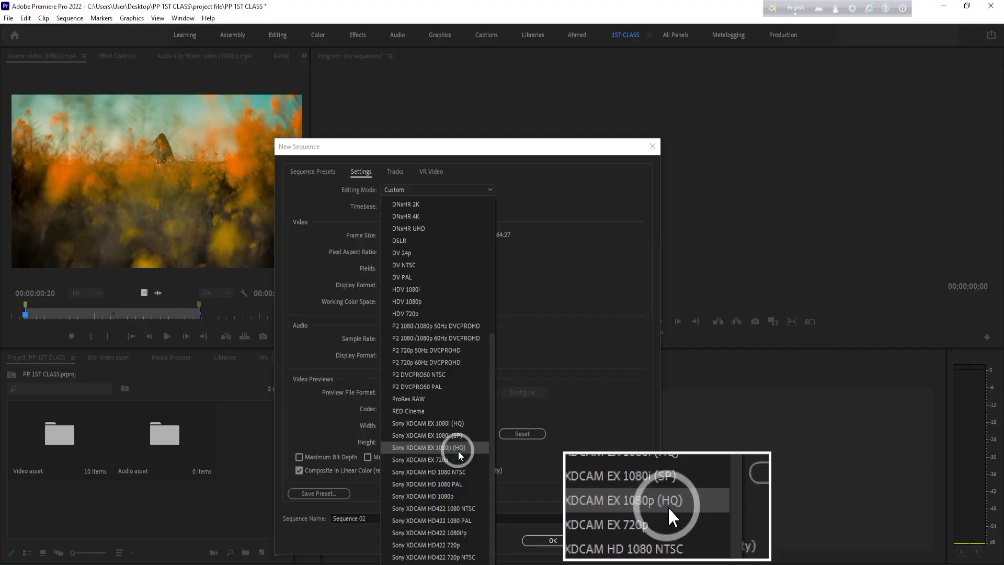
scroll(455, 450, up, 6)
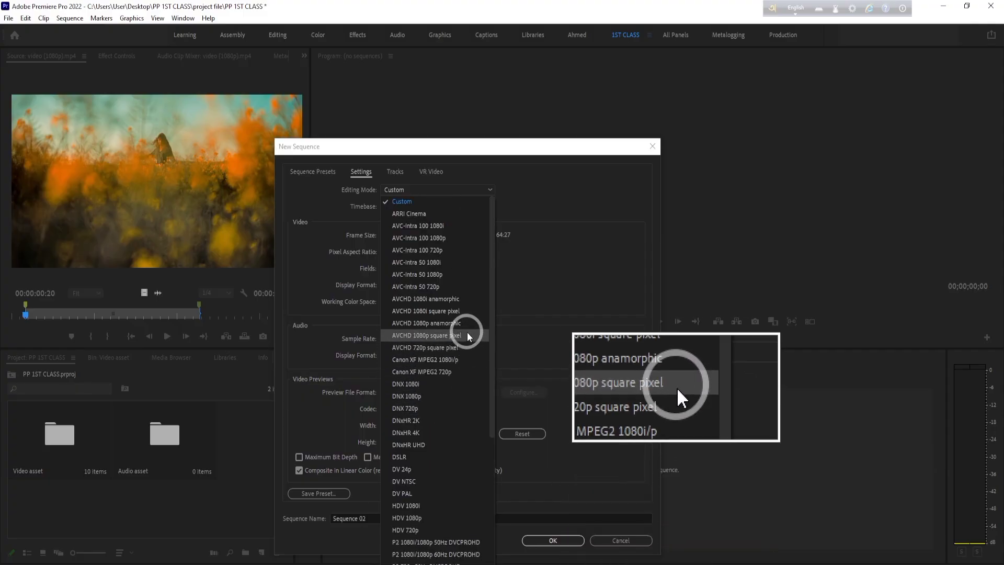
click(612, 263)
click(488, 189)
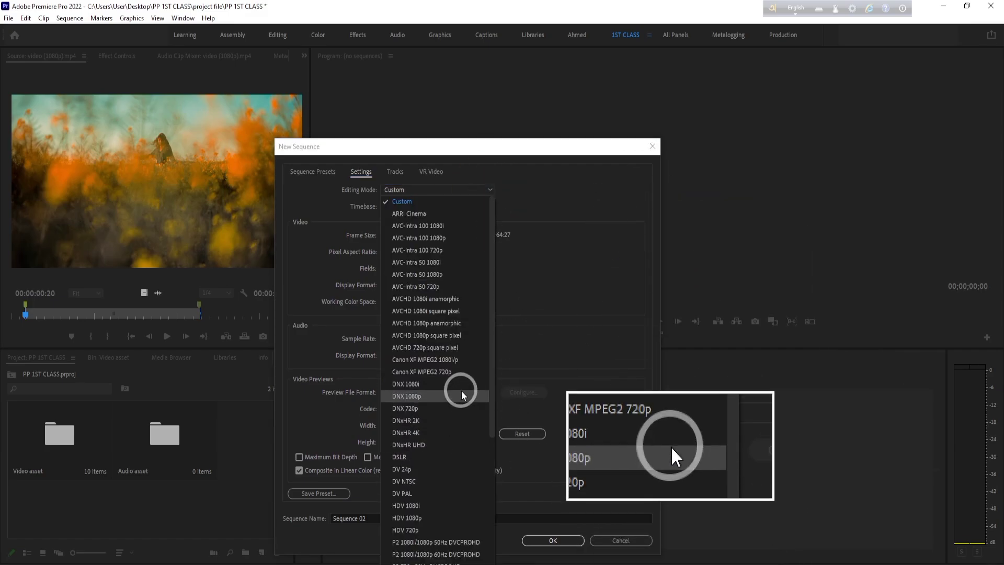
scroll(462, 408, down, 6)
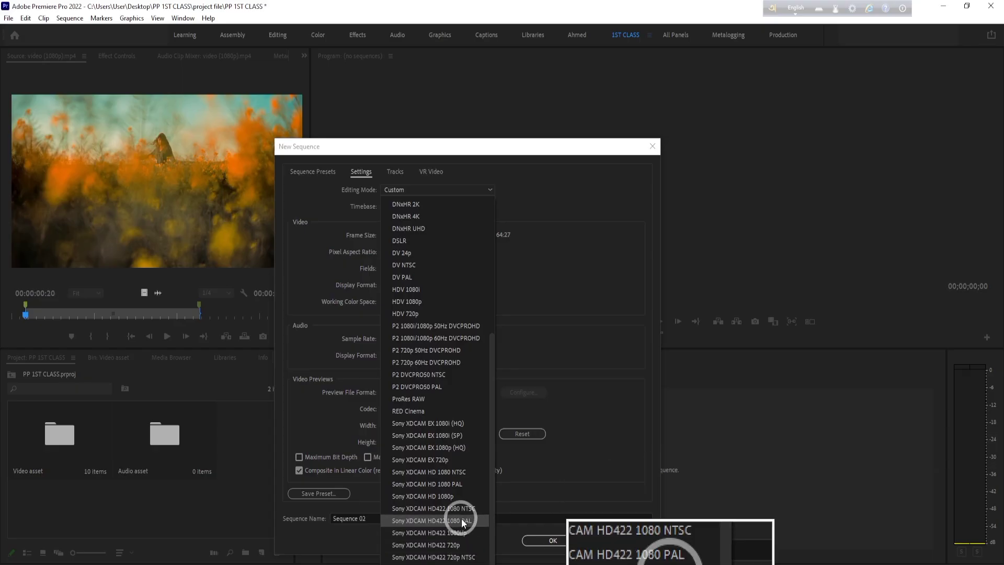
scroll(463, 471, up, 3)
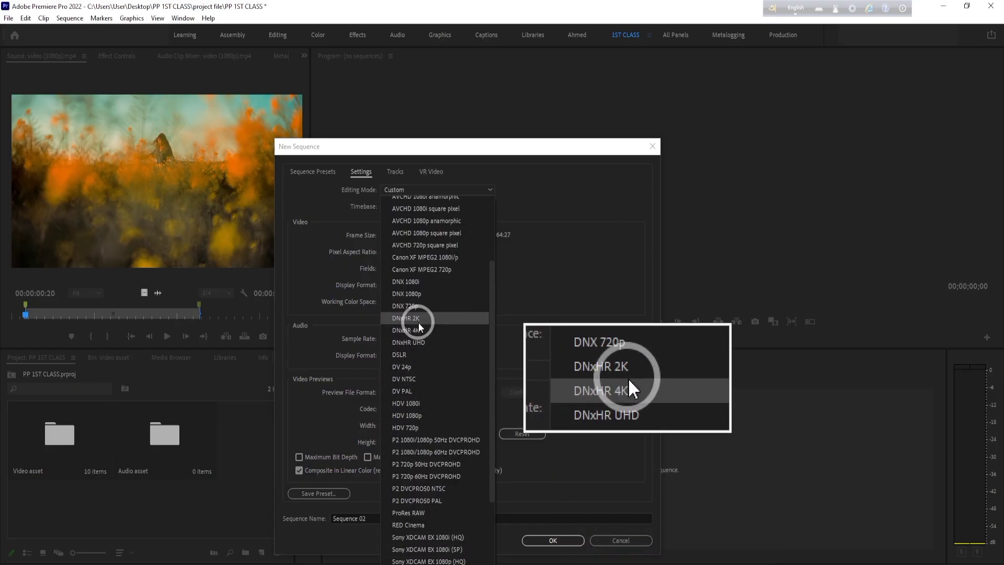
scroll(420, 333, up, 3)
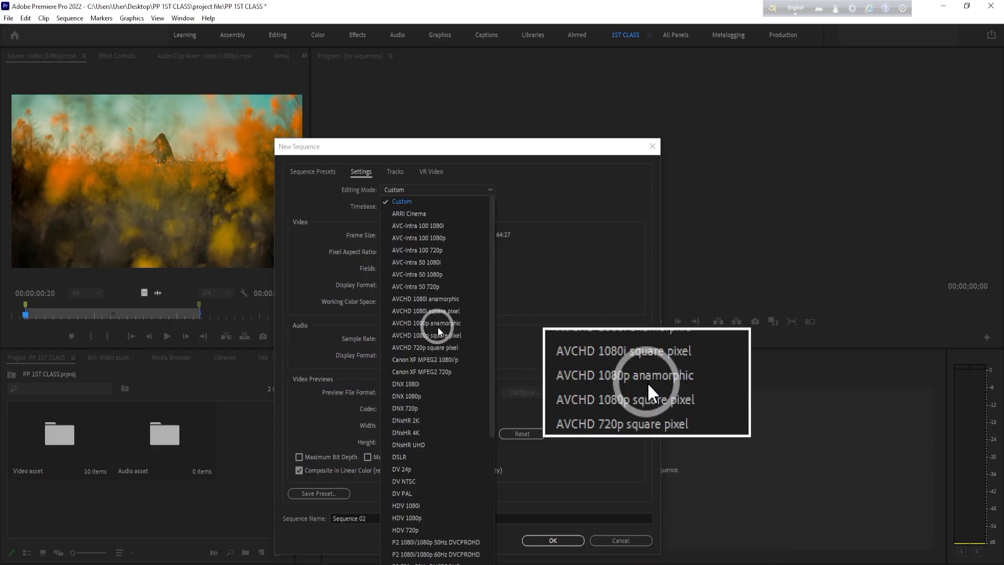
click(578, 208)
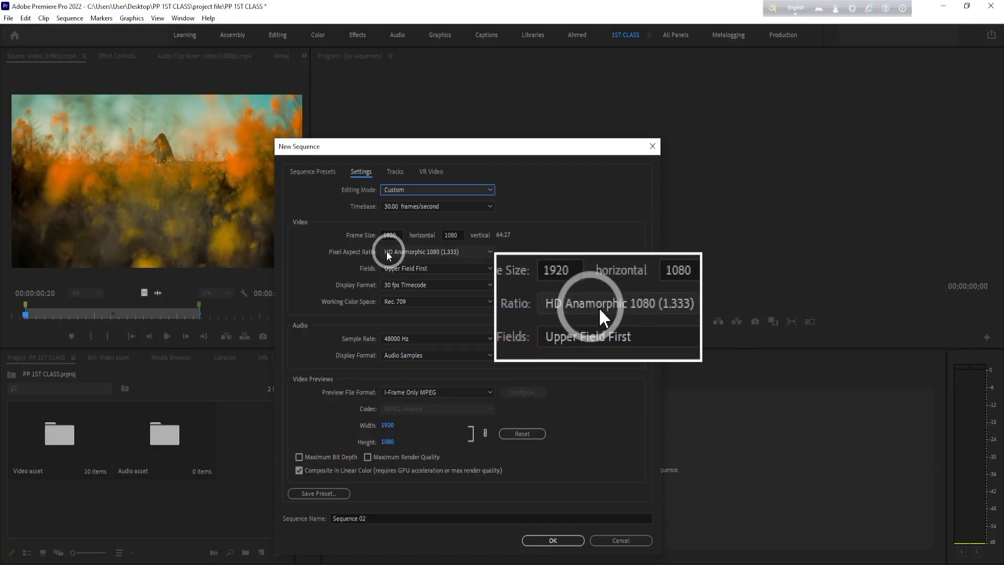
- Set the pixel aspect ratio to Square Pixels (1.0) and choose Rec. 709 as the working color space
click(481, 249)
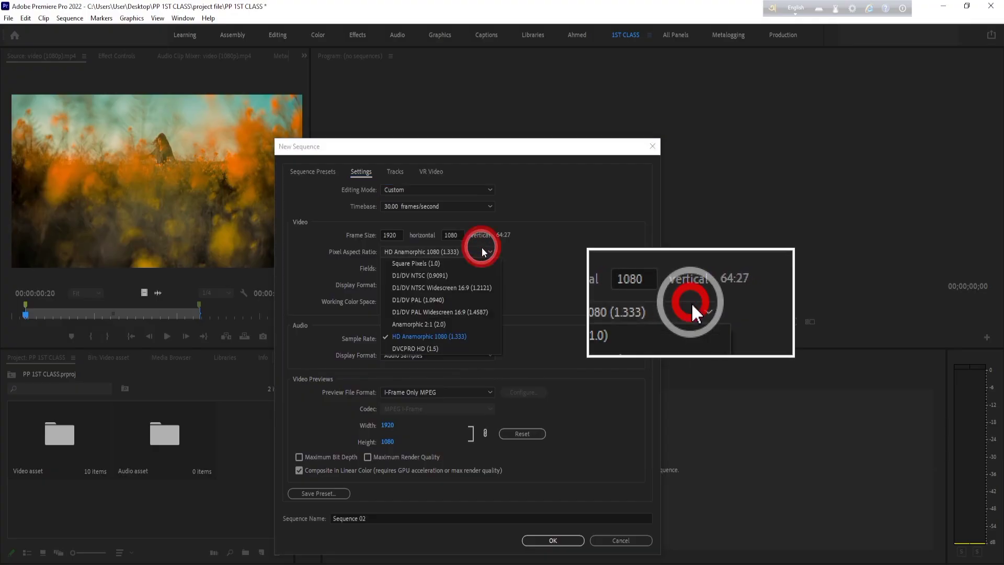
click(431, 263)
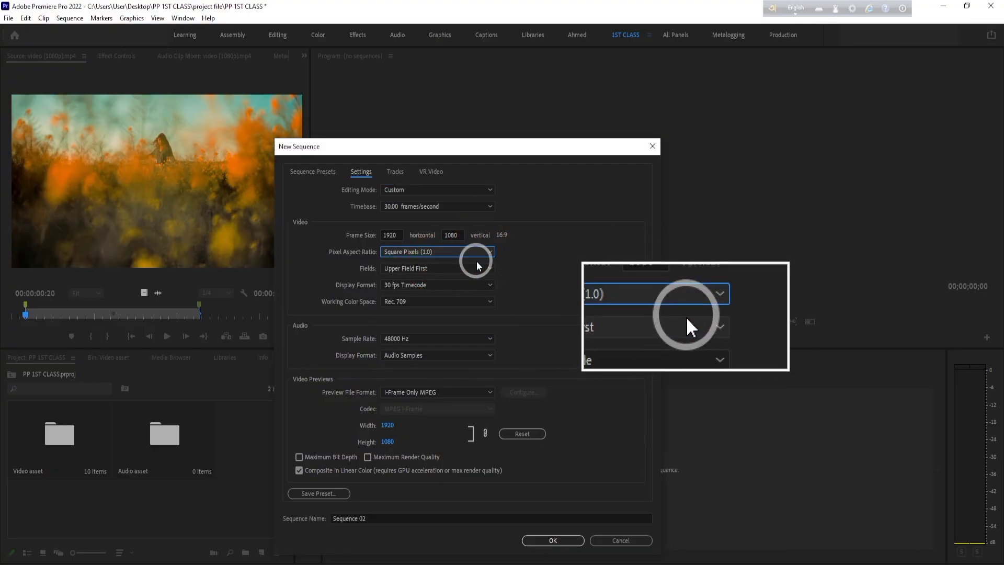
click(490, 253)
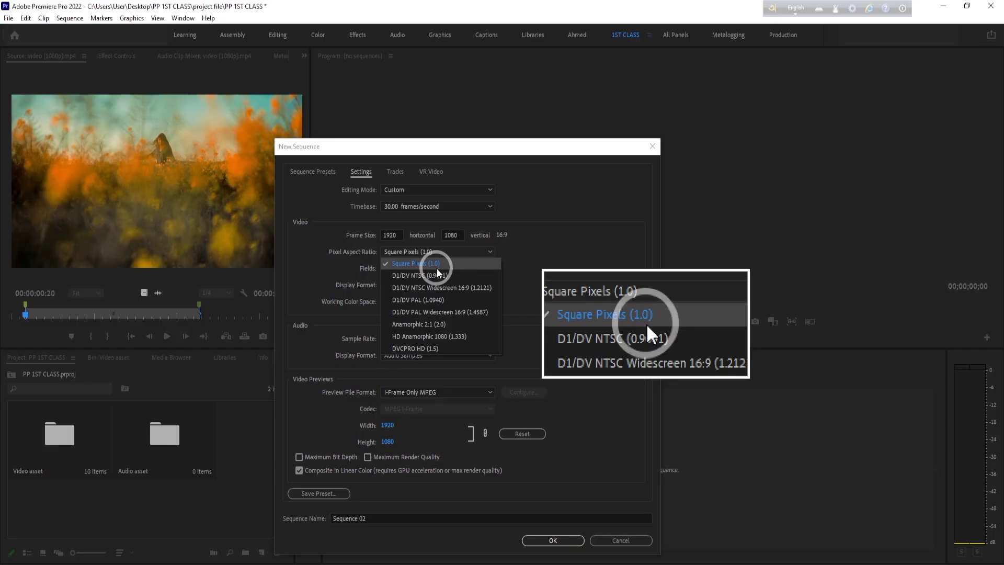
click(399, 232)
click(399, 233)
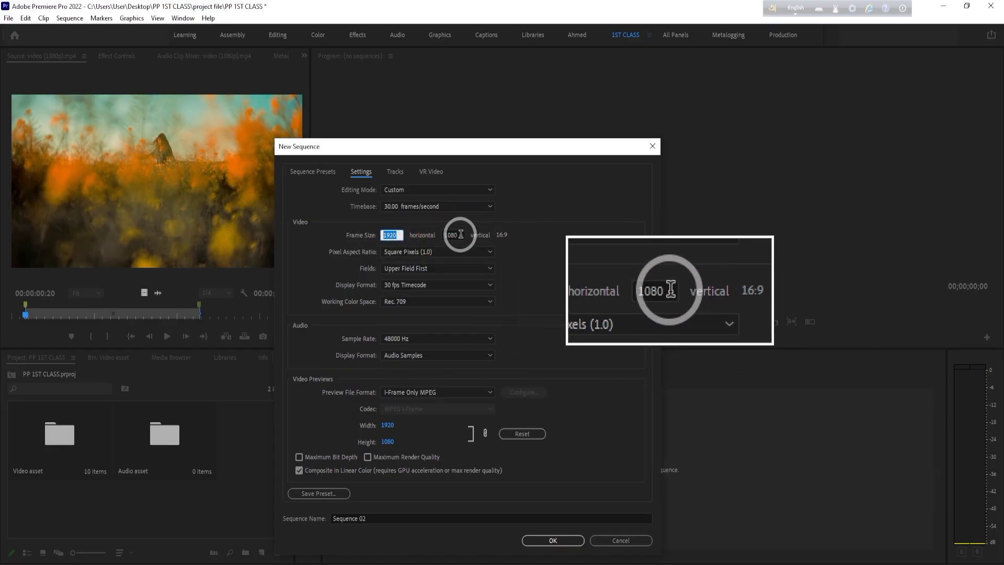
click(463, 249)
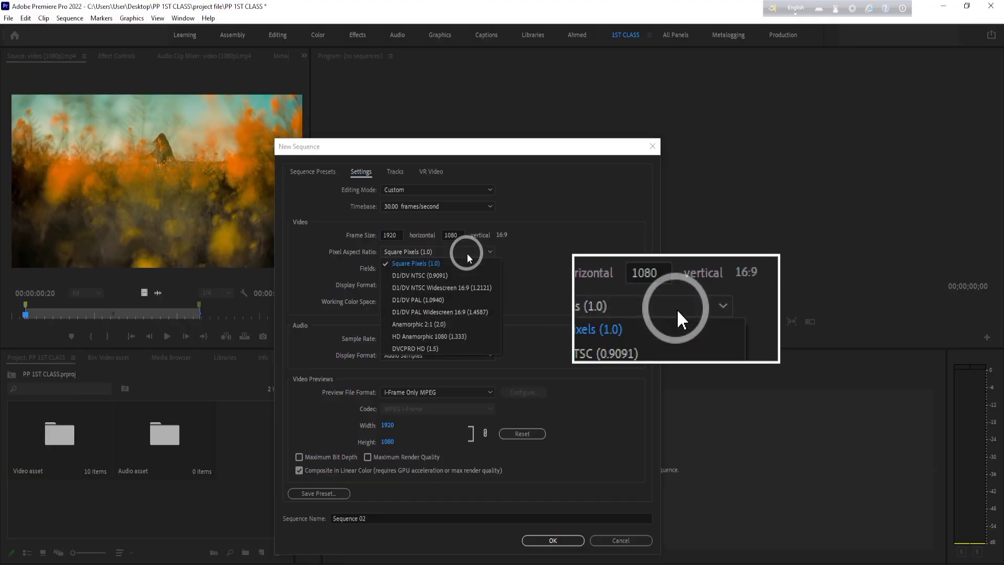
click(454, 265)
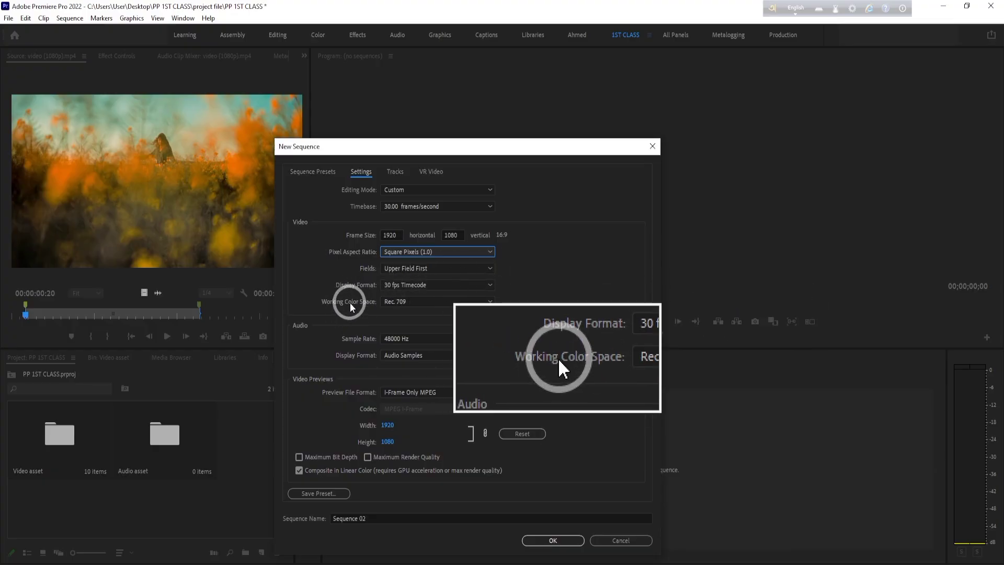
click(485, 302)
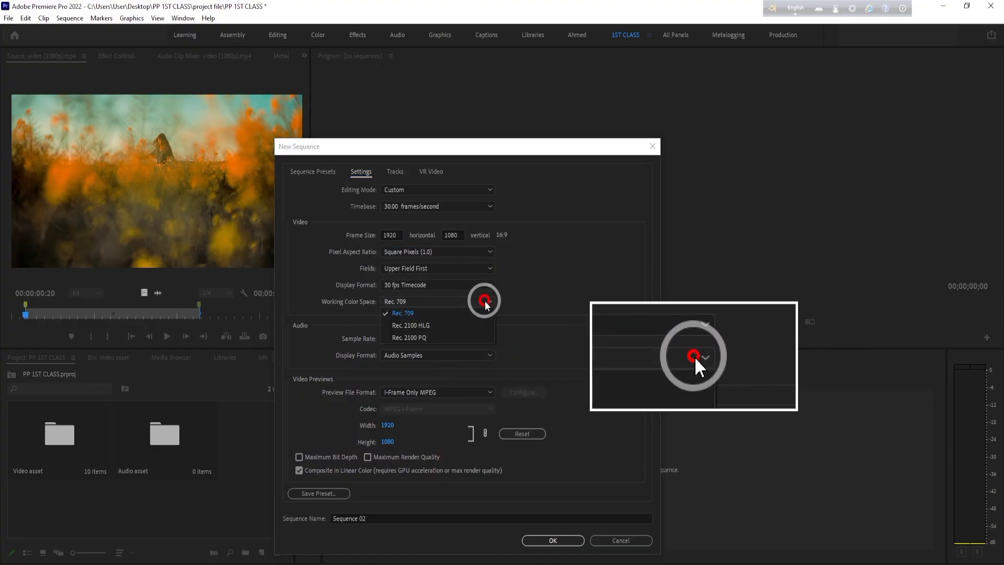
click(433, 312)
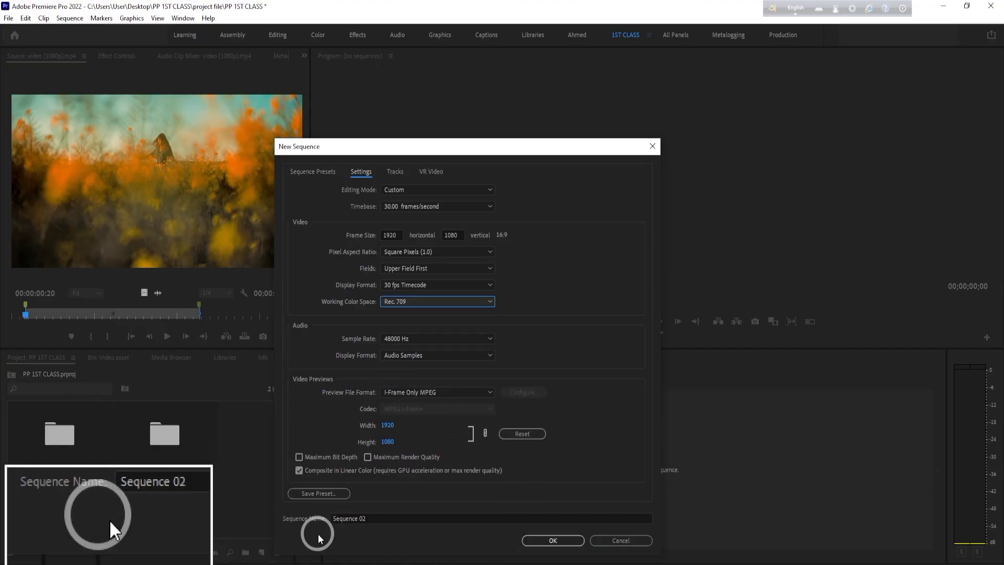
- Name the sequence FLIP and create it with these settings
drag(374, 517, 306, 518)
key(BackSpace)
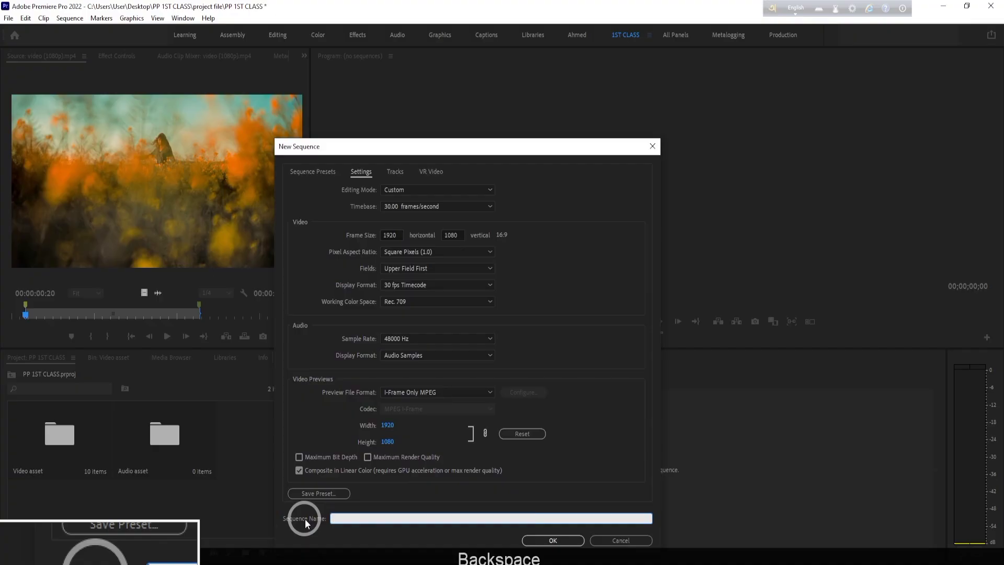
key(Caps_Lock)
text(C)
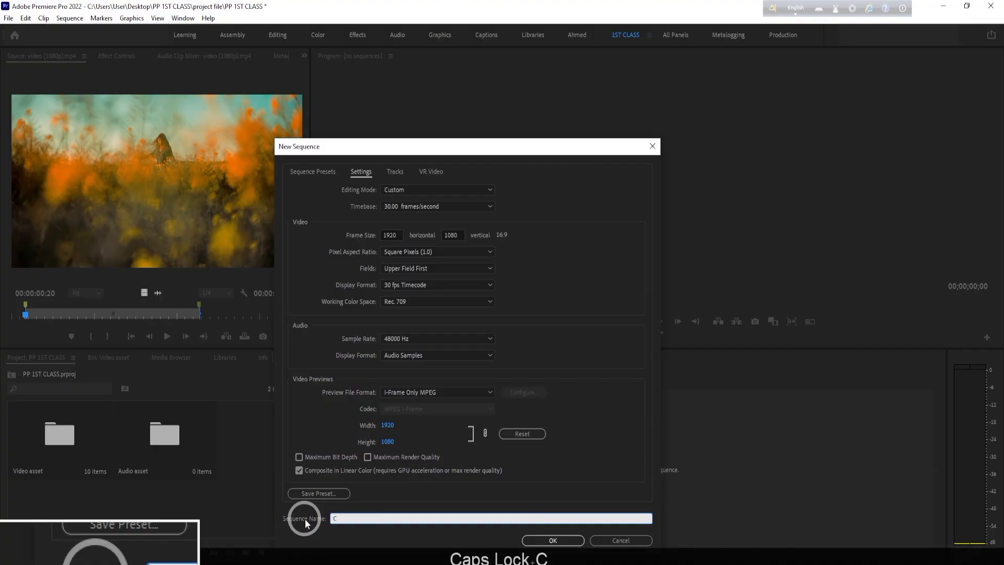
key(BackSpace)
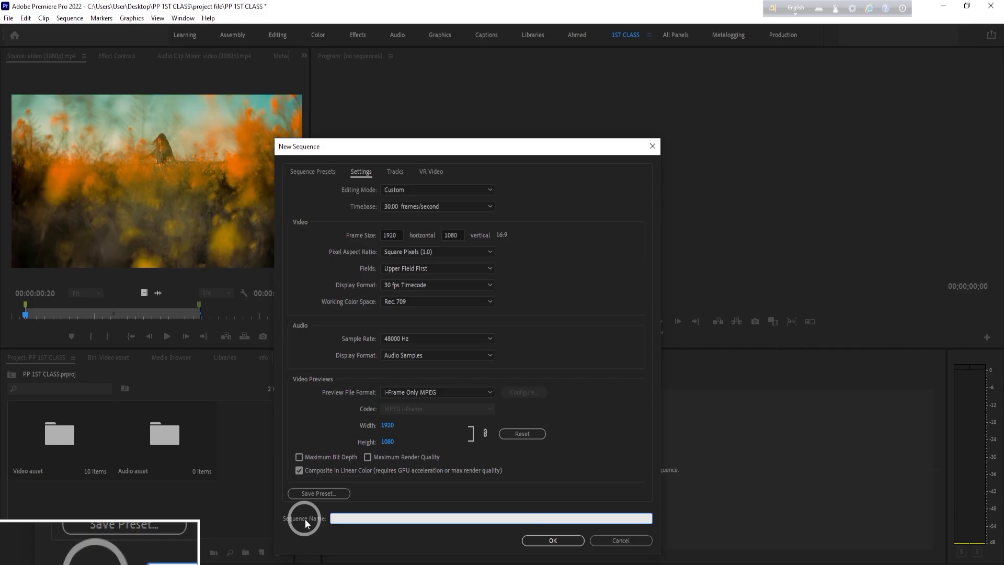
text(FL)
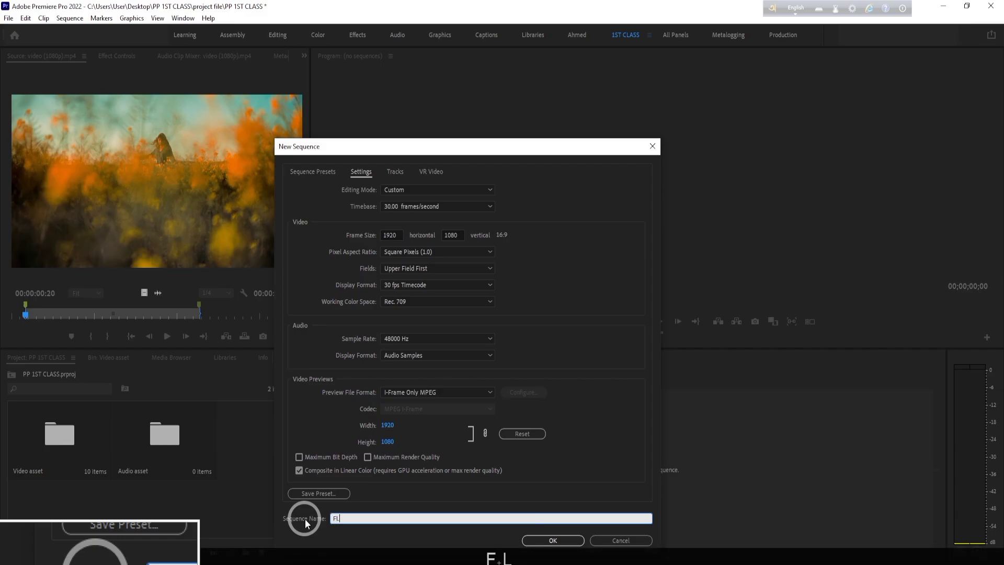
text(IP)
click(553, 540)
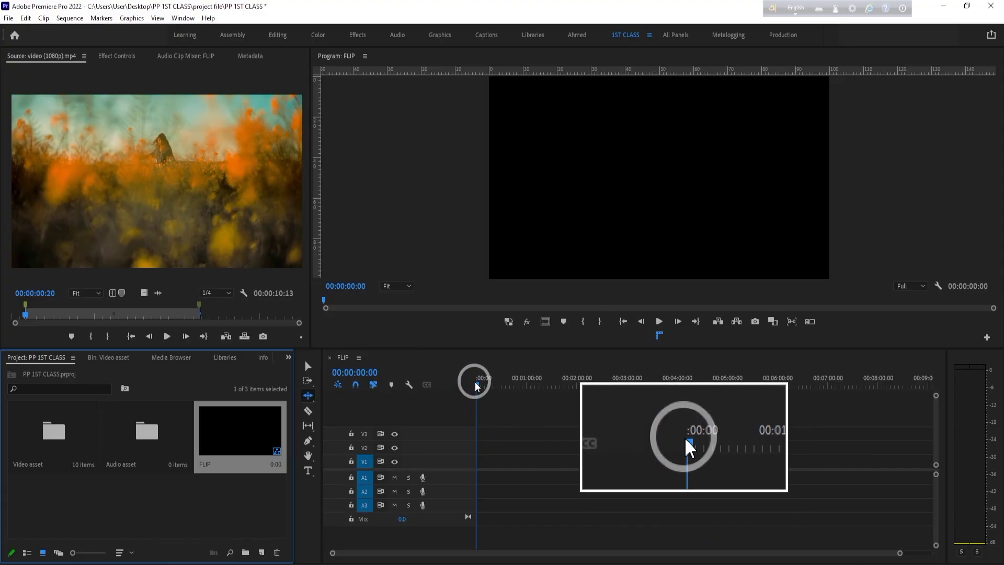
- Return the FLIP timeline's playhead to the start and turn on targeting for video tracks V3 and V2
click(513, 385)
drag(517, 384, 427, 423)
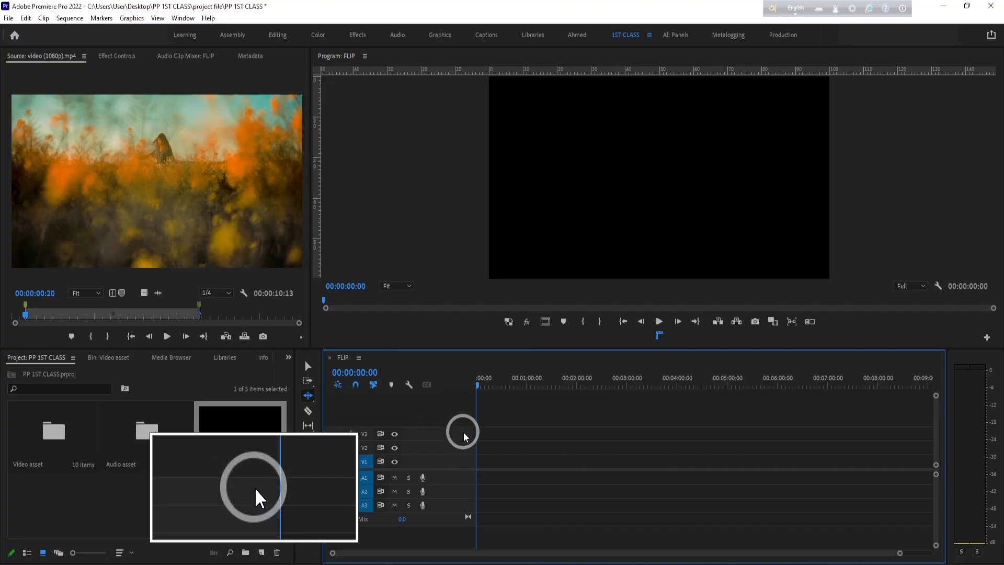
click(364, 434)
click(366, 449)
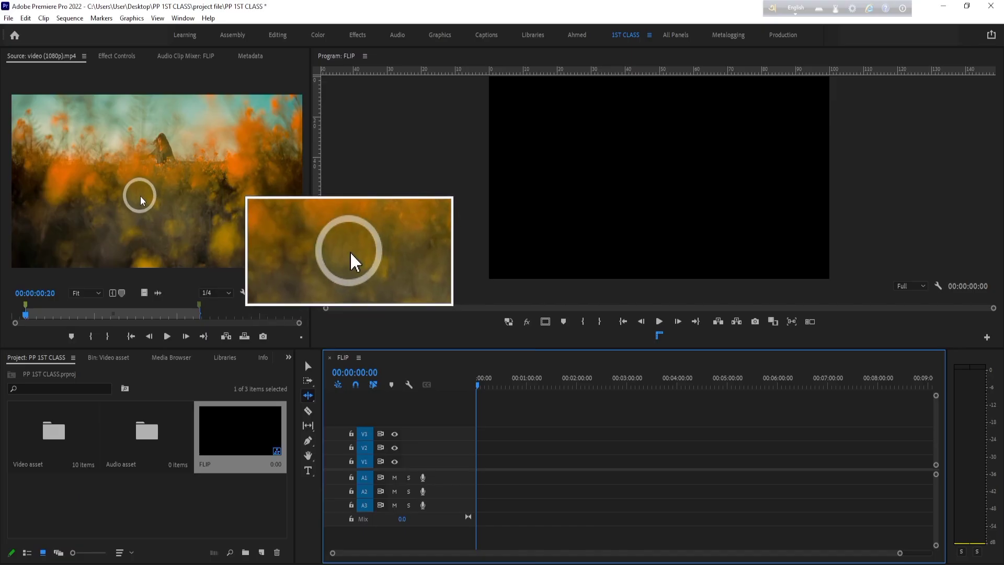
- Place the trimmed video (1080p).mp4 clip on tracks V1 and A1 at about 1:40, changing the sequence settings to match the clip
drag(131, 186, 562, 461)
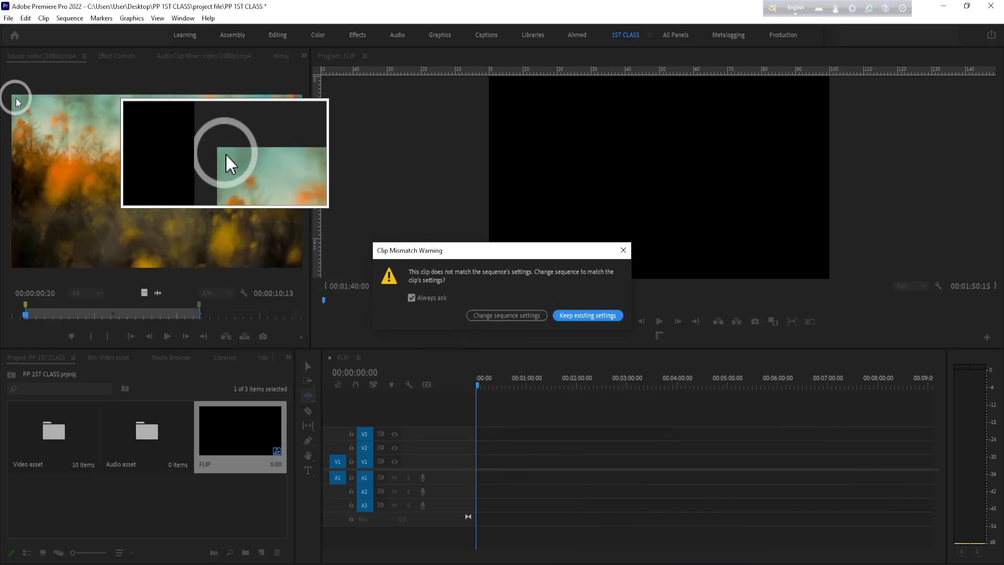
click(510, 316)
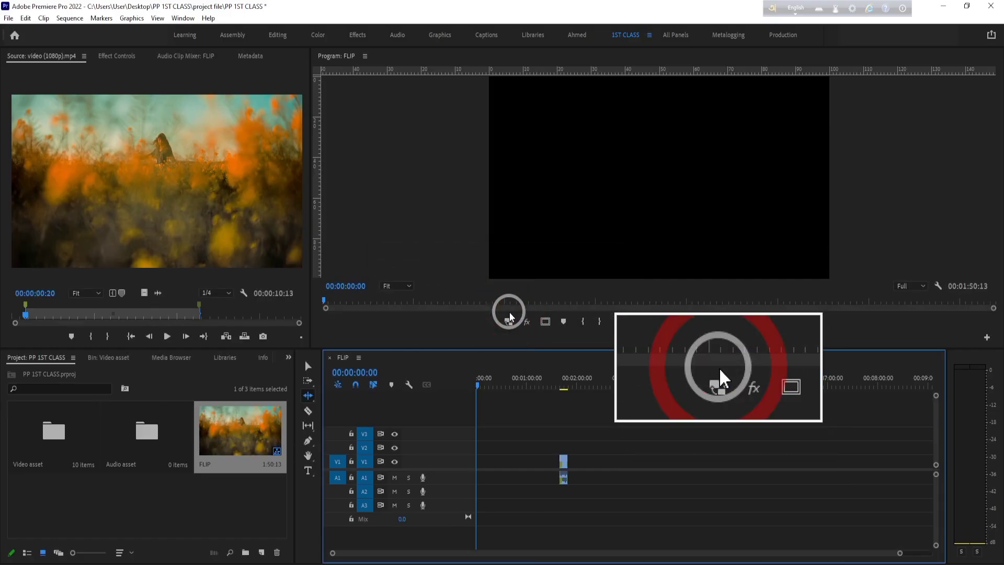
- Undo the clip's placement, try it on tracks V3 and A3 at about 0:59, and undo that placement too
click(564, 387)
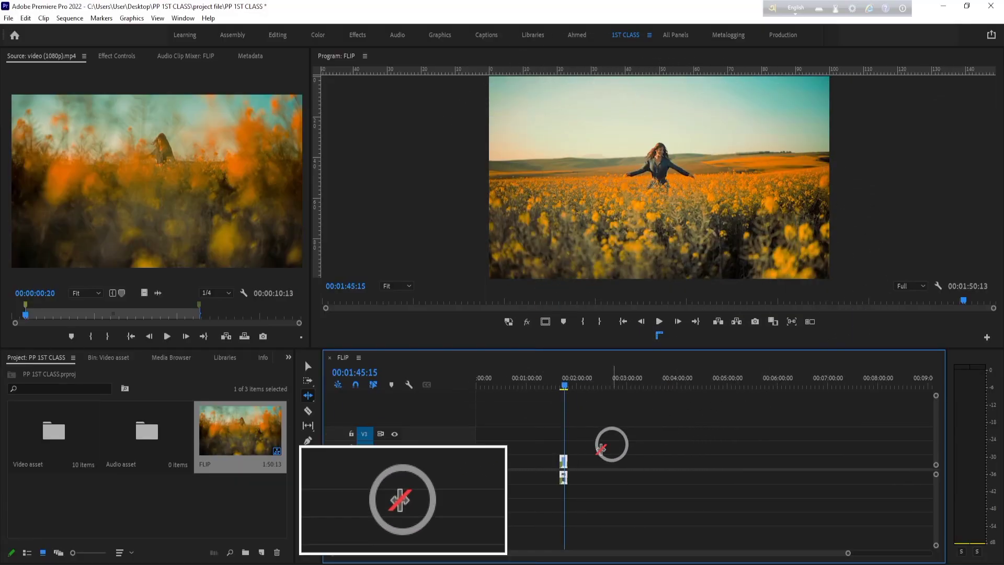
key(ctrl+z)
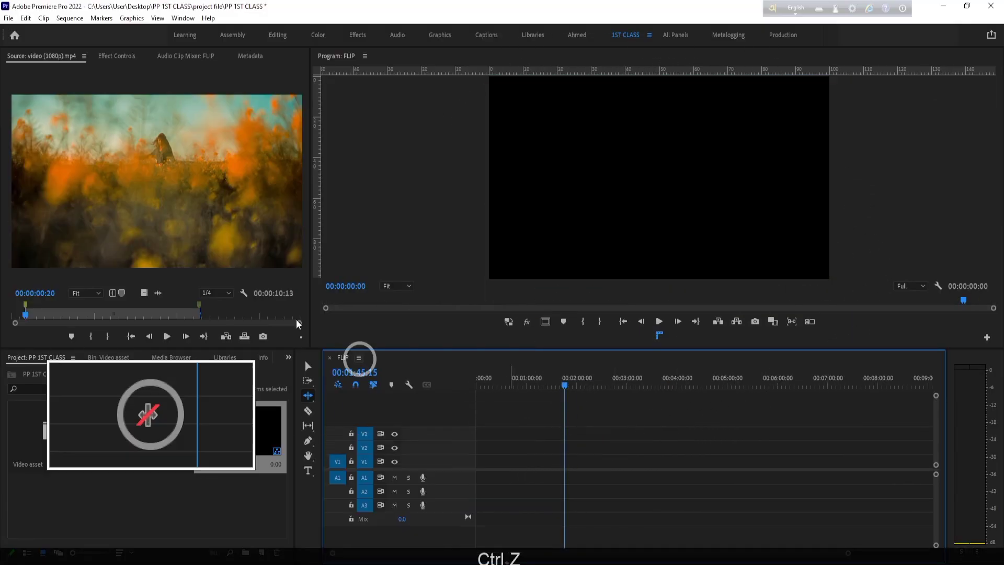
drag(219, 139, 528, 434)
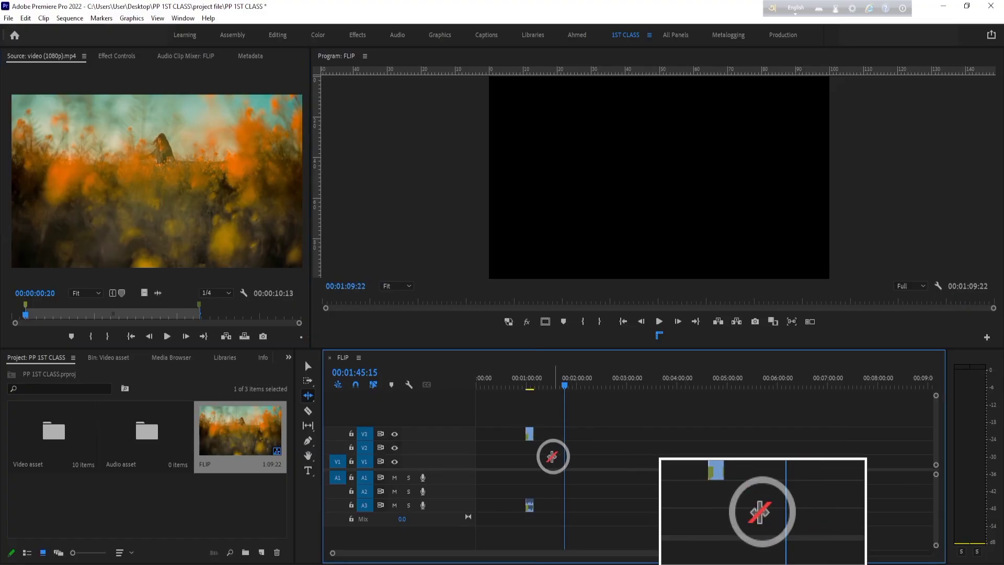
key(ctrl+z)
key(ctrl+z)
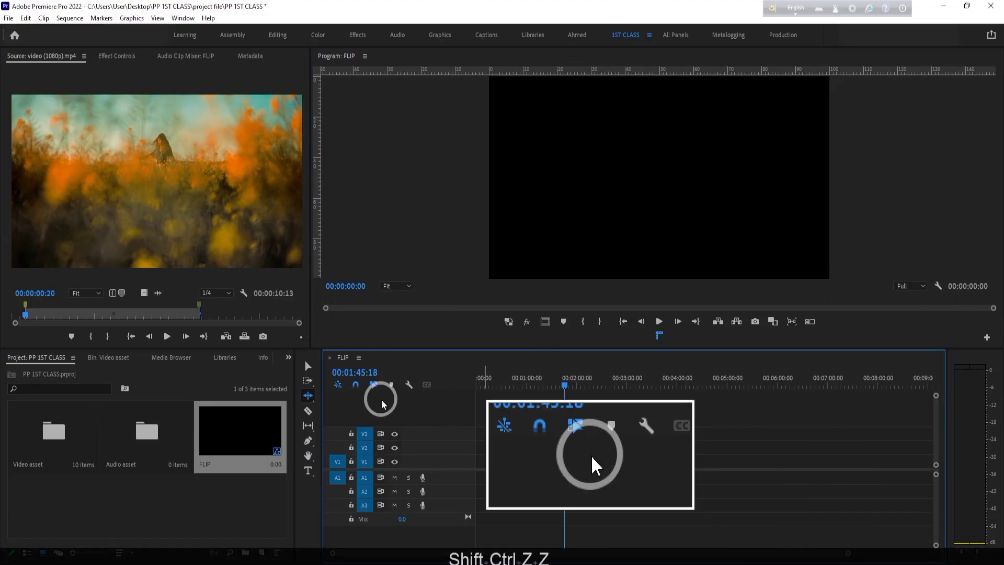
- Place the video (1080p).mp4 clip on tracks V2 and A2 at about 1:03, keeping the existing sequence settings, and preview it at about 1:12
drag(161, 157, 533, 451)
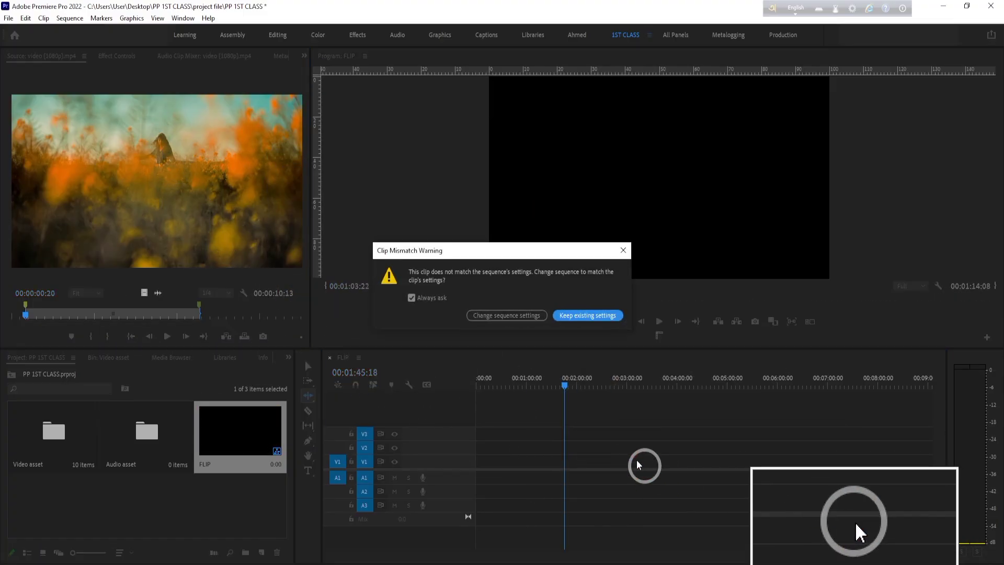
click(586, 316)
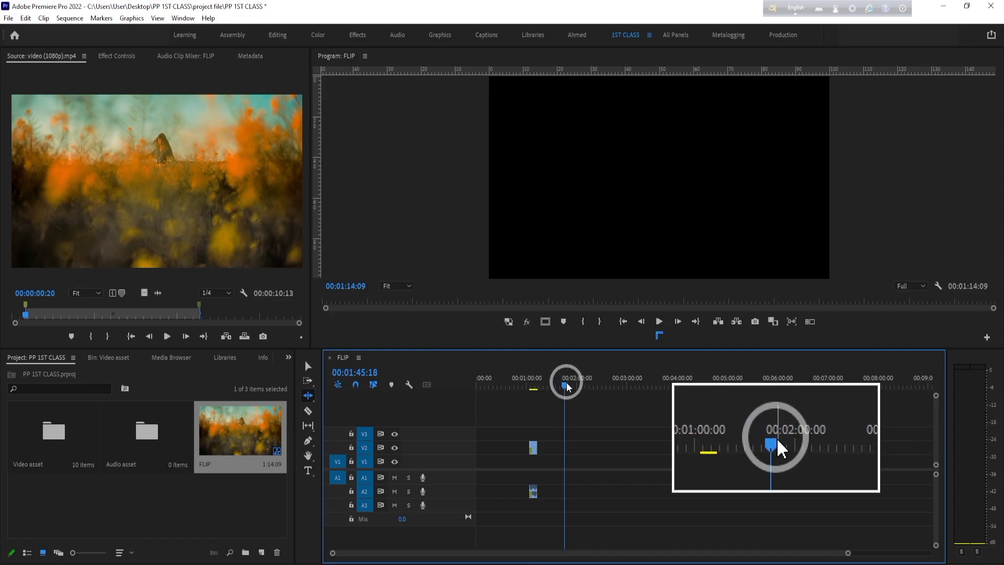
drag(564, 381, 540, 387)
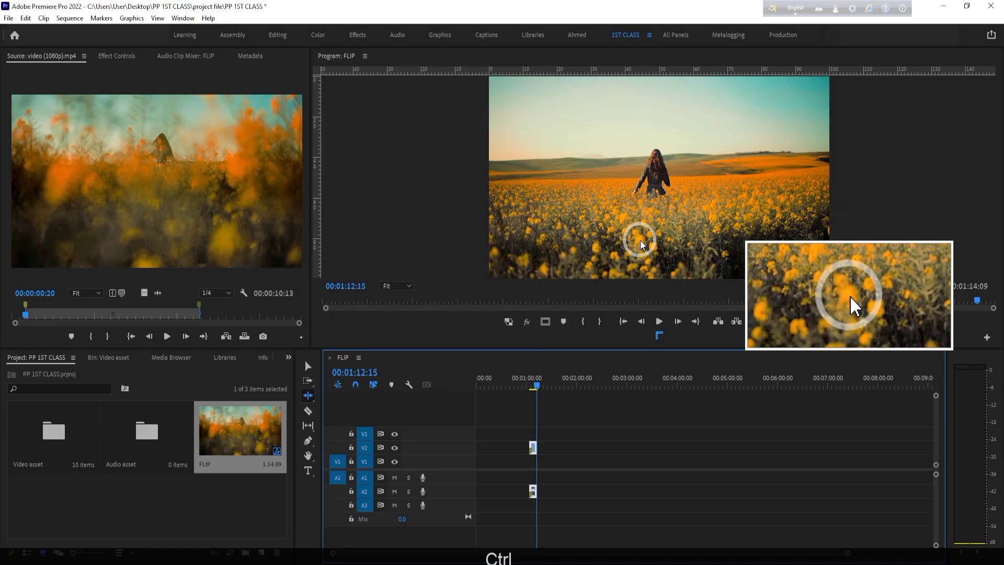
- Undo the clip's placement and the creation of the FLIP sequence
key(ctrl+z)
key(ctrl+z)
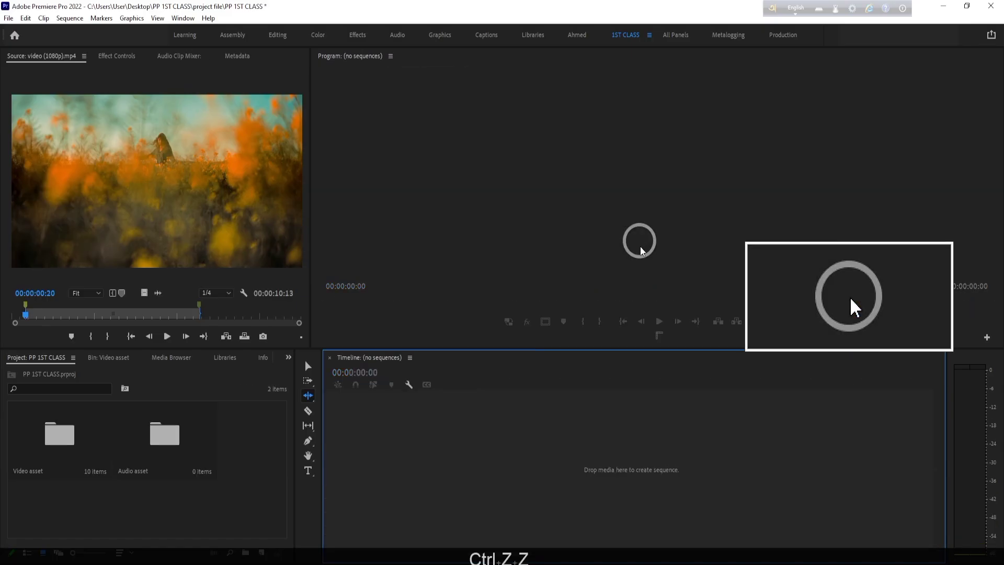
- Open UNDUSTANDING SEQUENCE.mp4 from the Video asset bin in the Source monitor
double_click(66, 441)
click(67, 438)
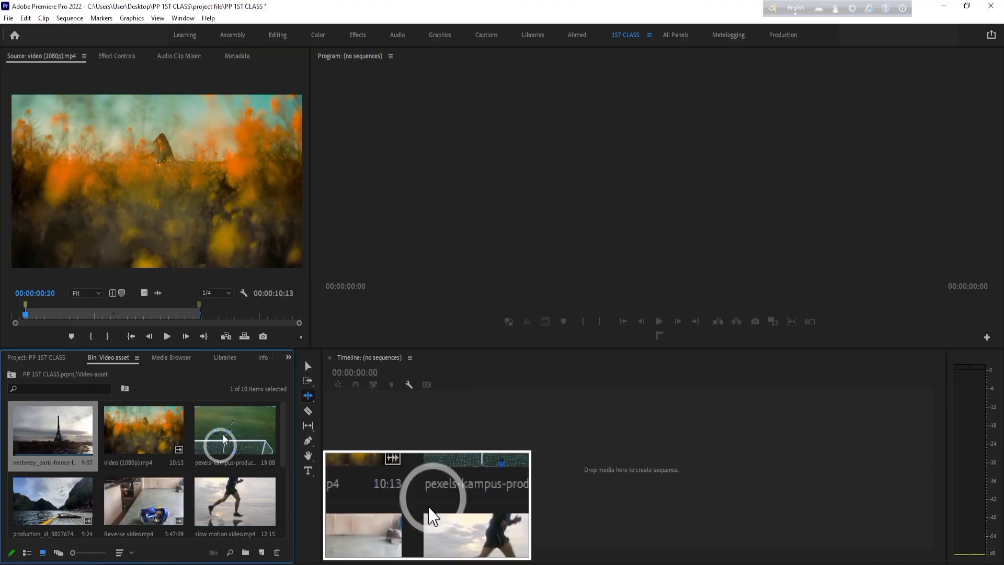
scroll(61, 469, down, 3)
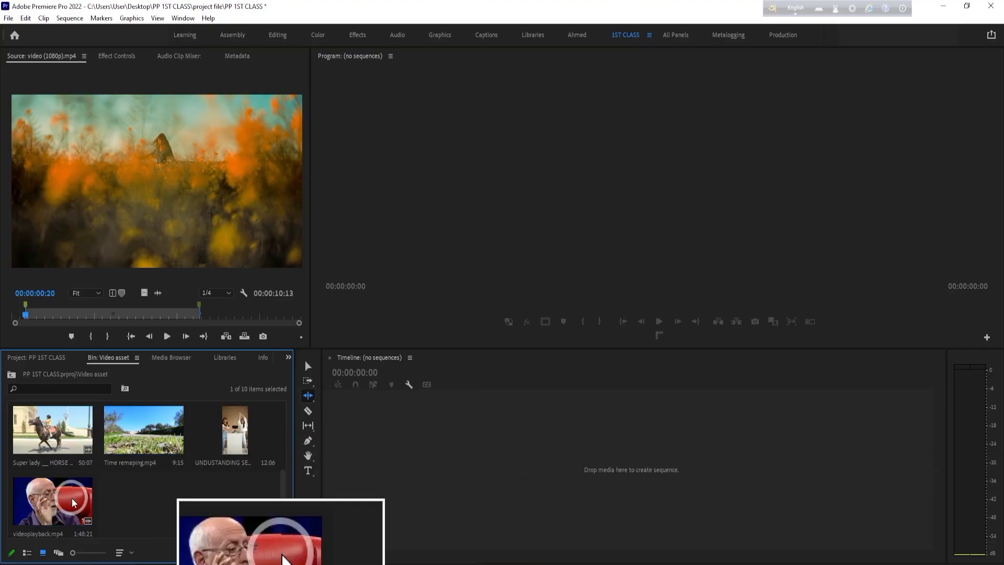
double_click(255, 428)
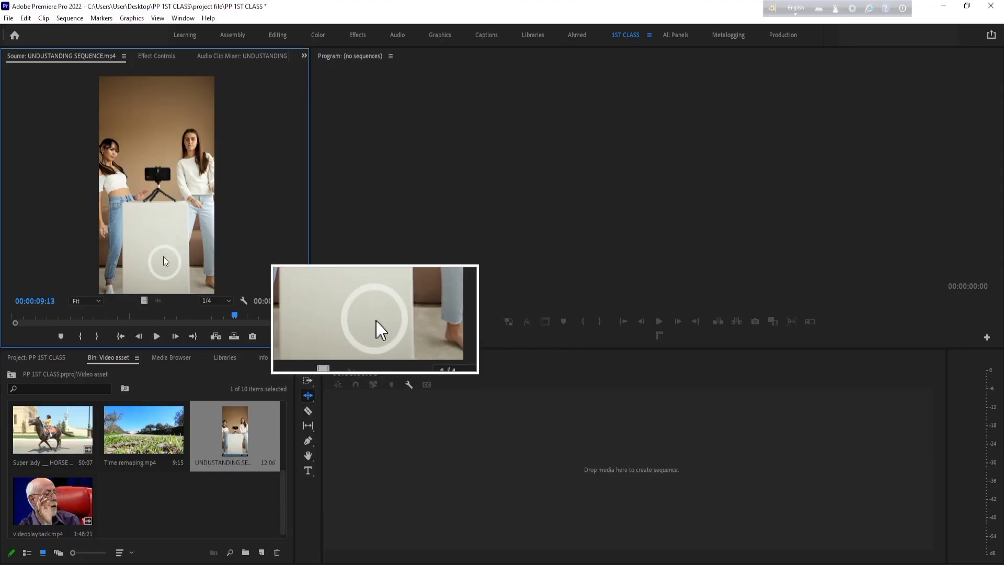
- Start a new sequence with the Custom editing mode and a timebase of 30.00 frames/second
click(261, 553)
click(286, 440)
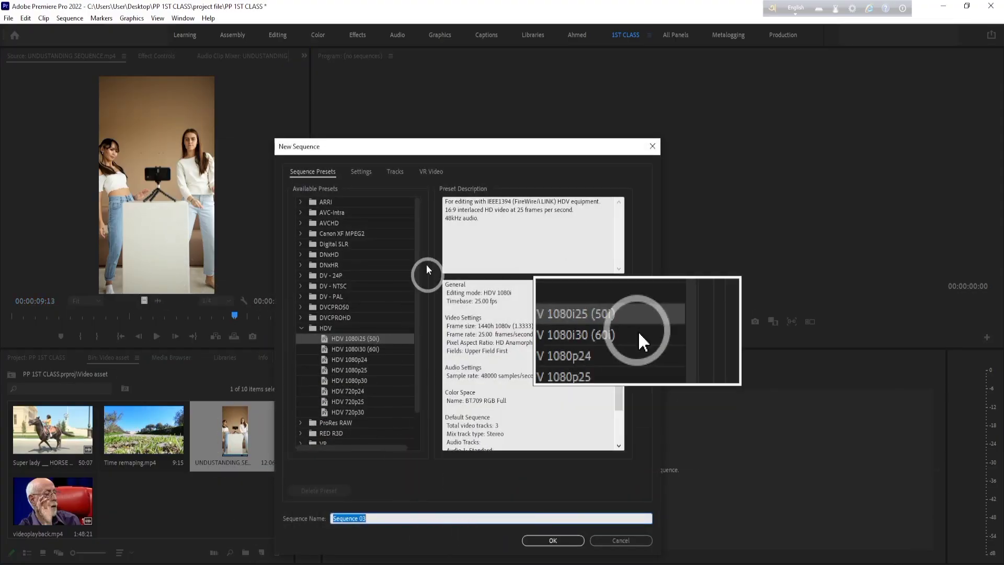
click(366, 171)
click(448, 190)
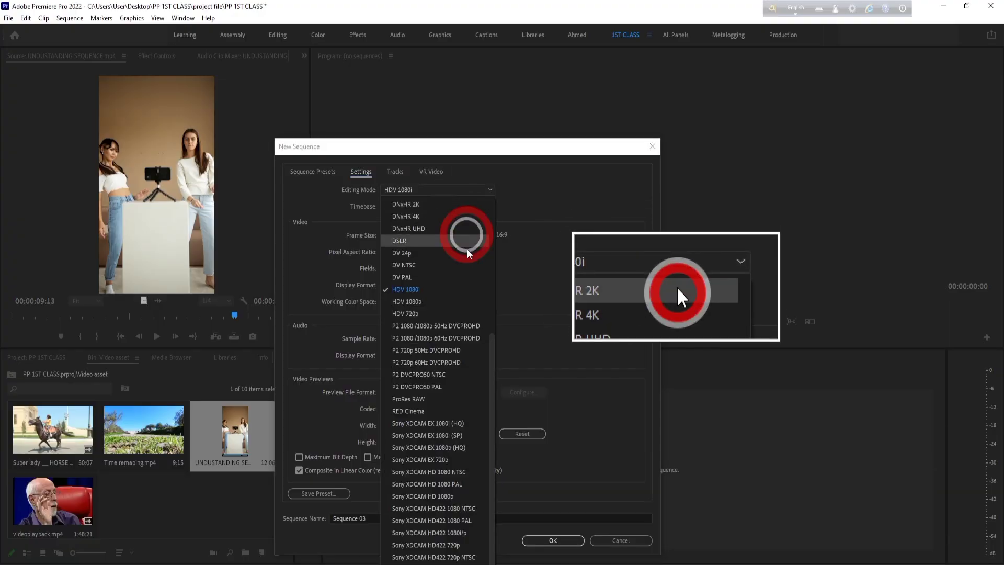
scroll(450, 225, up, 10)
click(418, 204)
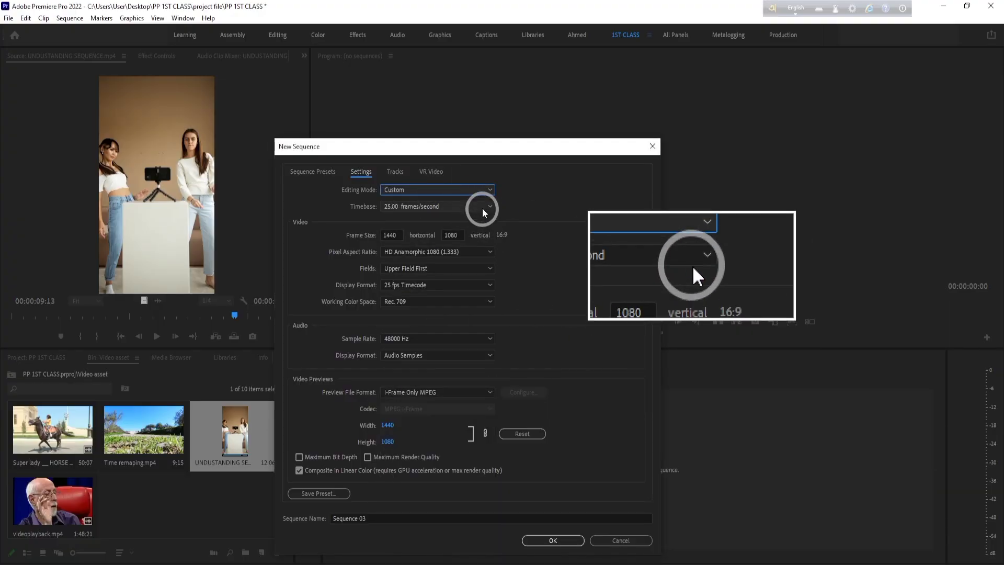
click(487, 206)
click(455, 314)
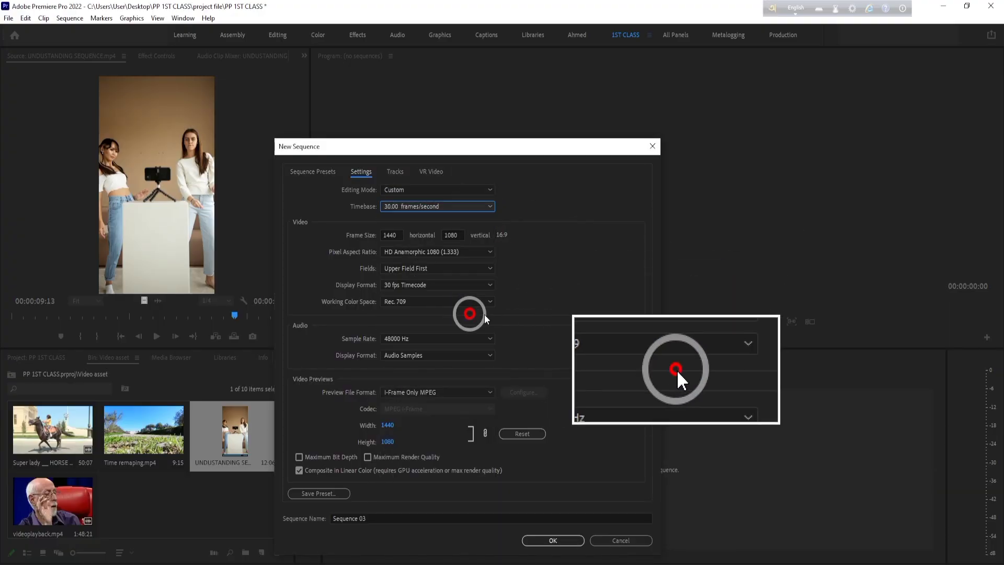
- Set the horizontal frame size to 1920 and create the sequence under its default name
click(391, 234)
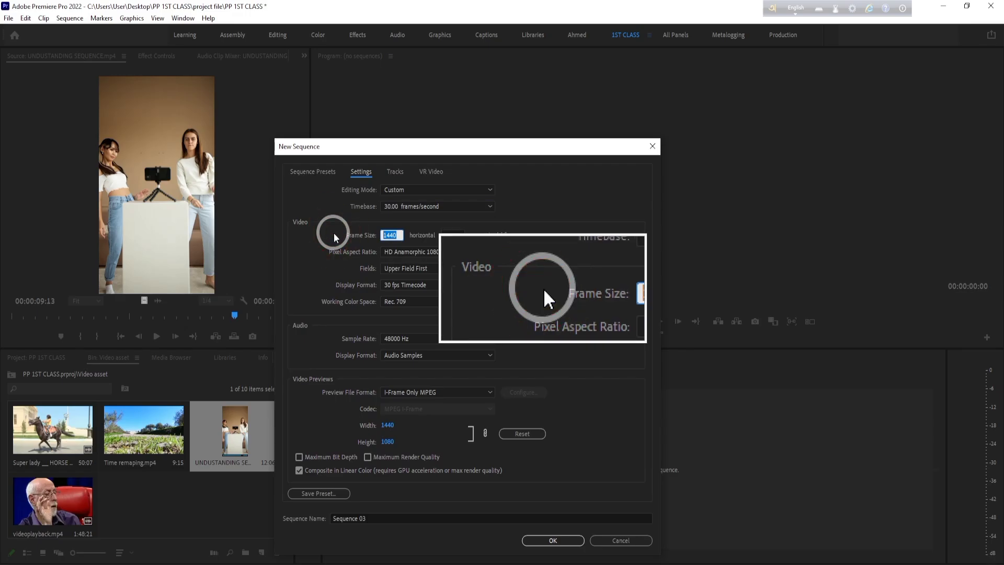
text(1920)
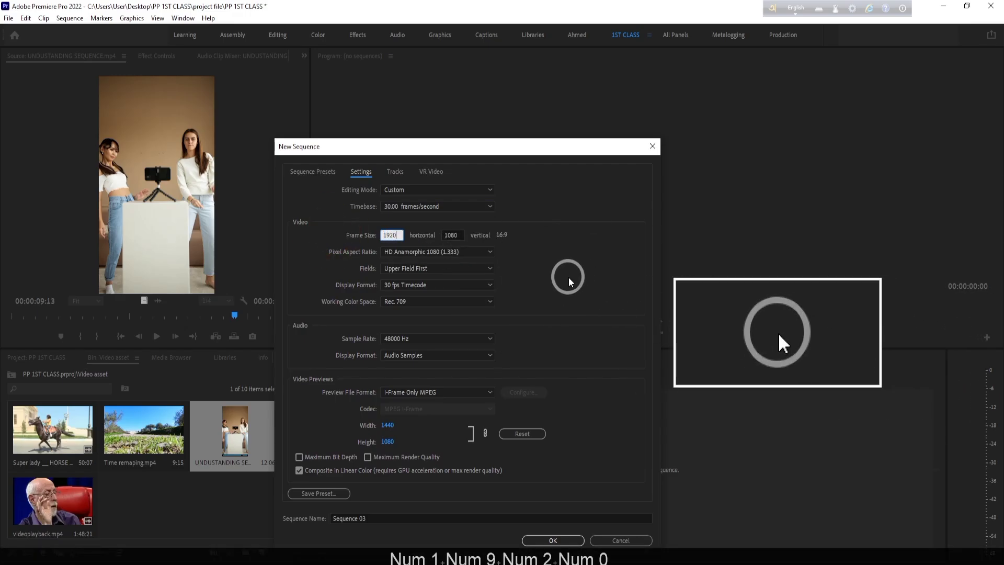
click(552, 539)
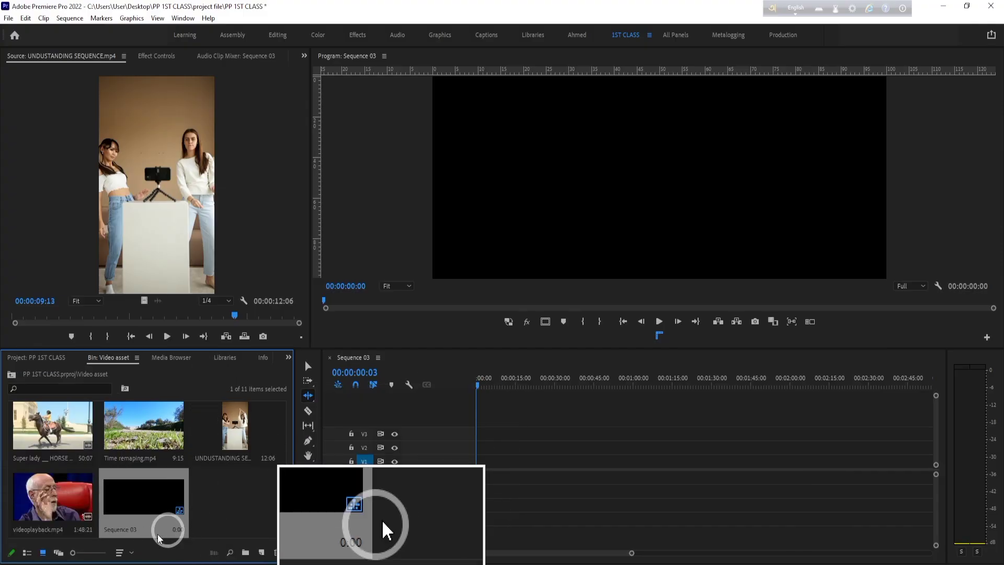
- Change the pixel aspect ratio of Sequence 03 to Square Pixels (1.0) in its sequence settings
click(70, 18)
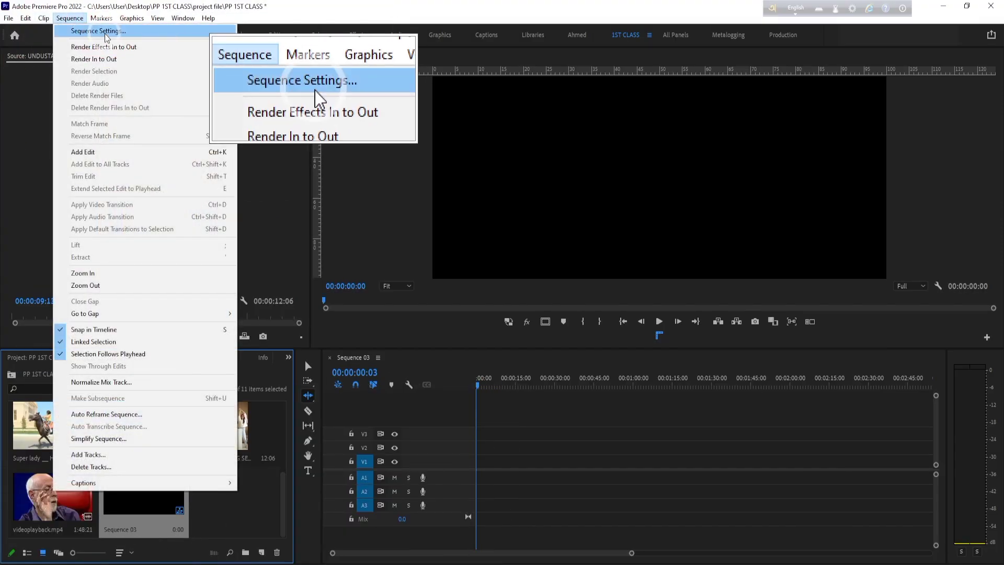
click(92, 30)
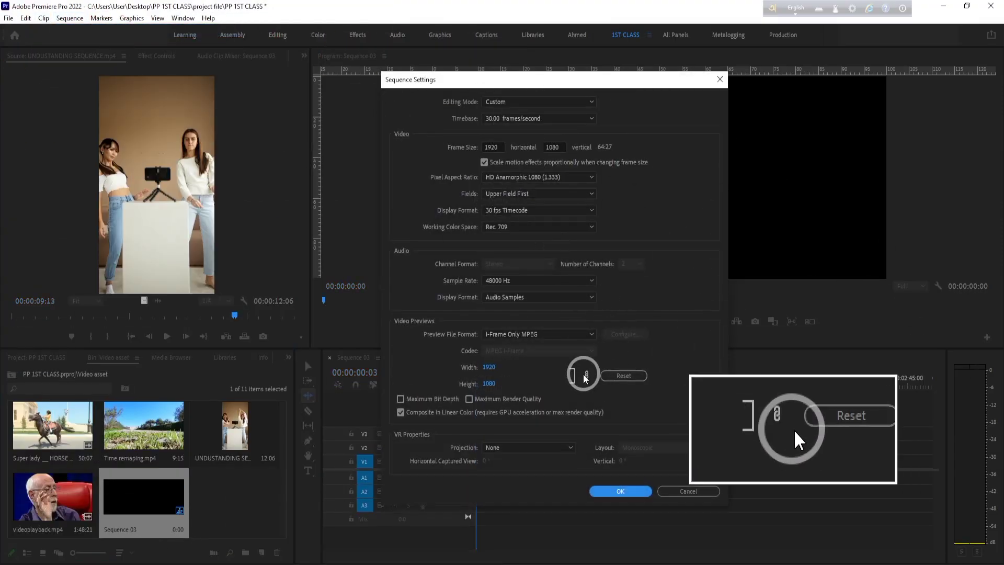
click(584, 178)
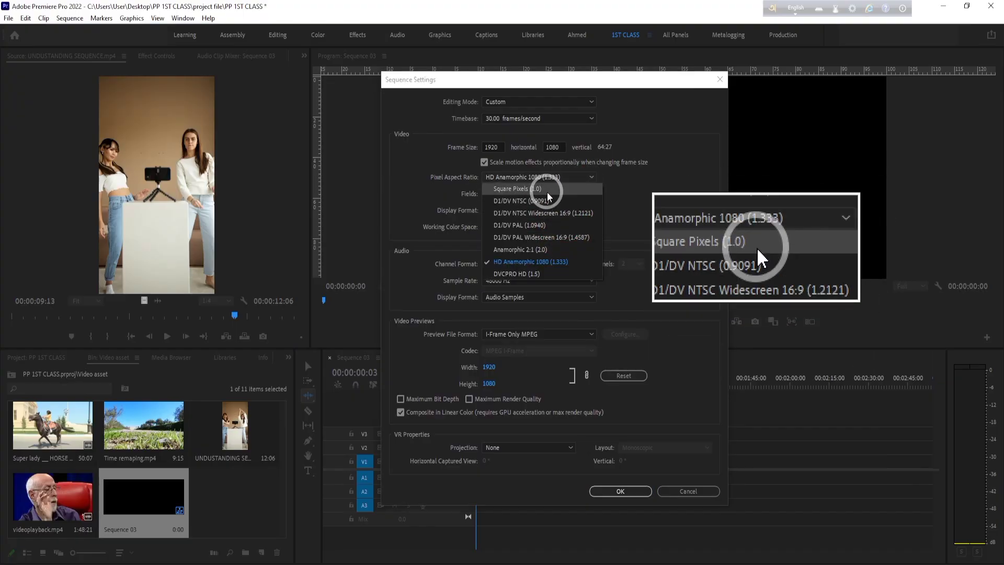
click(543, 207)
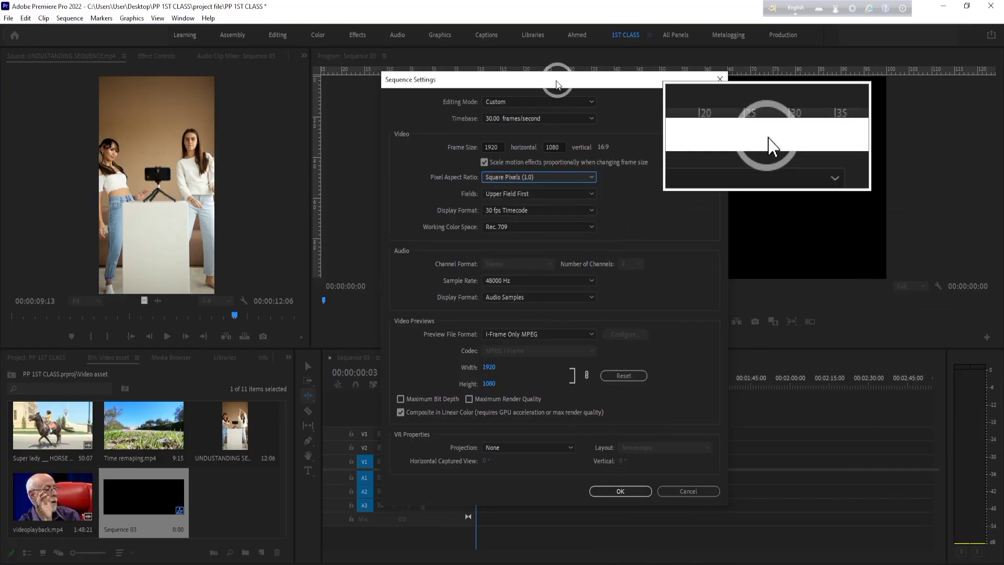
drag(555, 80, 294, 78)
click(362, 490)
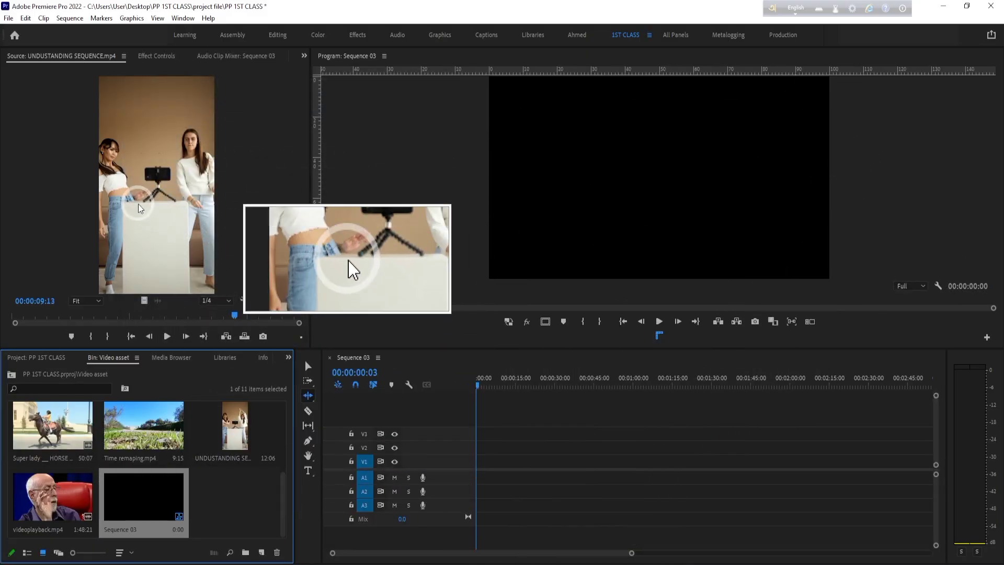
- Place the vertical clip on track V1 at about 0:05, keeping the existing sequence settings, and preview it at 0:11
drag(140, 208, 485, 463)
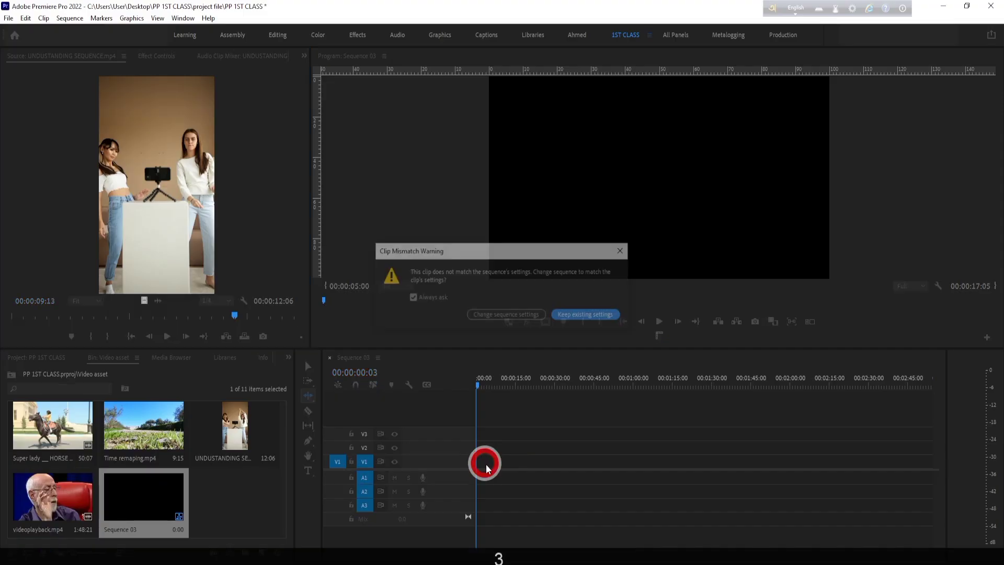
click(575, 315)
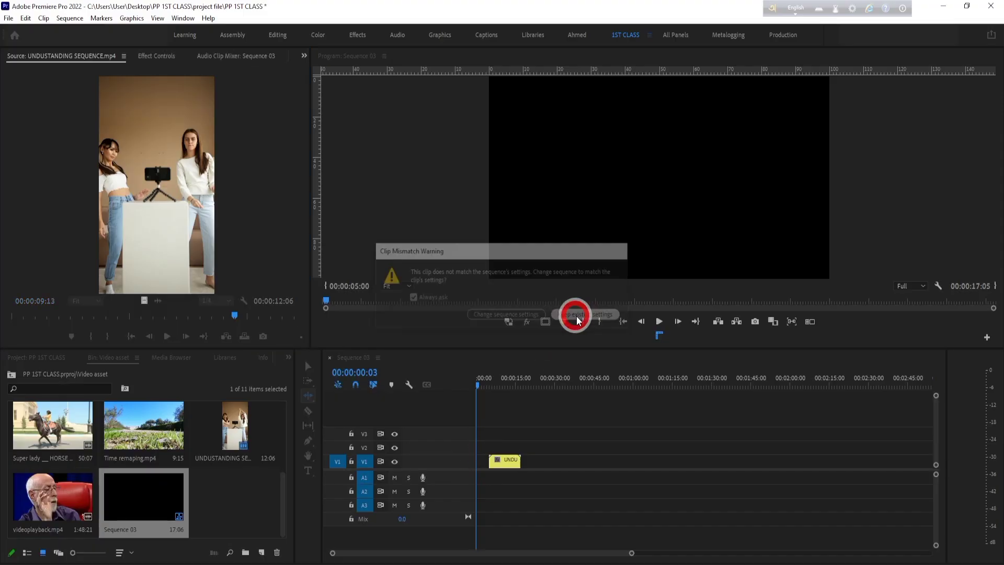
drag(501, 372, 505, 379)
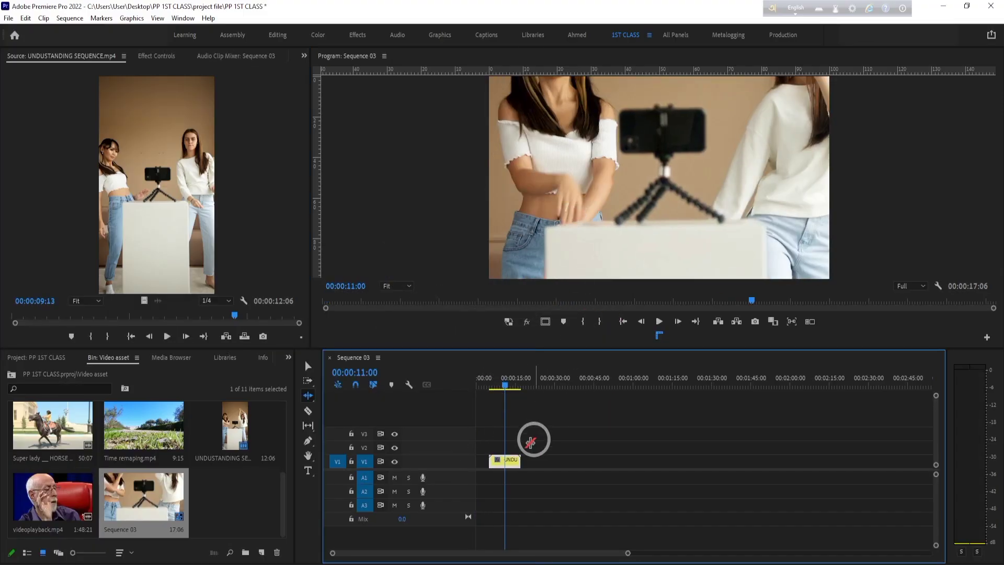
- Scale the vertical clip down to 35 so its full height fits inside the frame
key(v)
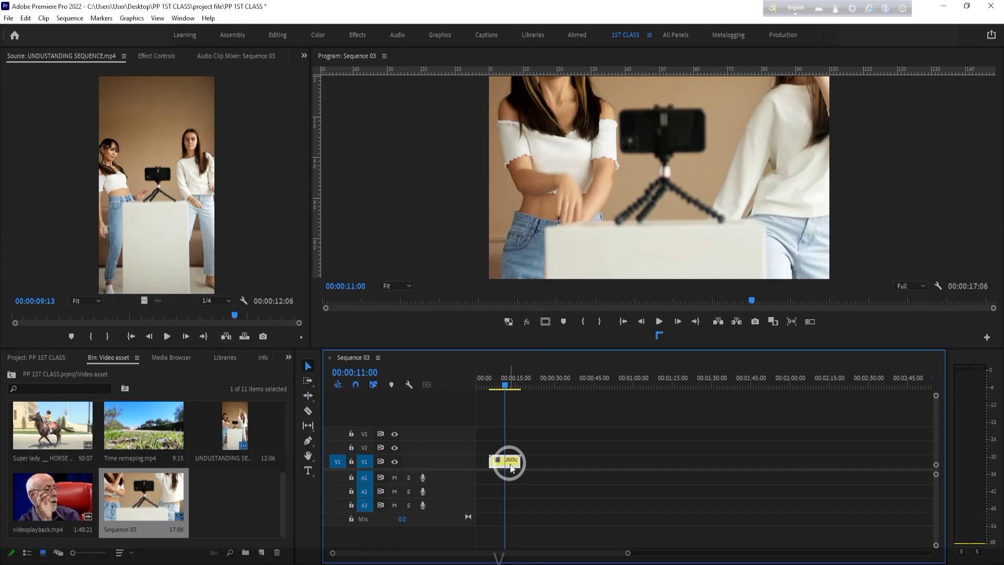
click(170, 60)
drag(131, 124, 82, 123)
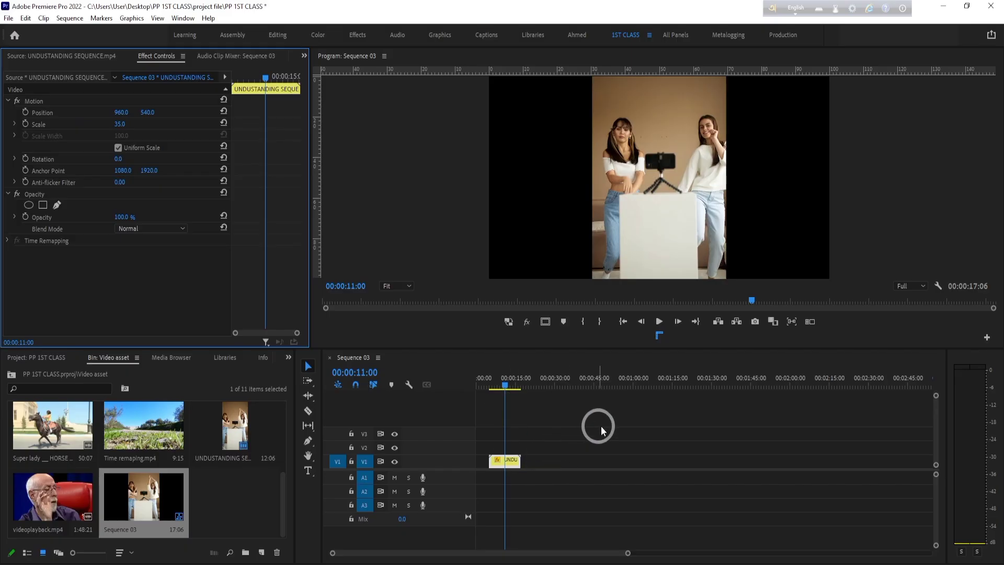
- Show the source clip again and undo the scaling and the clip's placement in the timeline
key(ctrl)
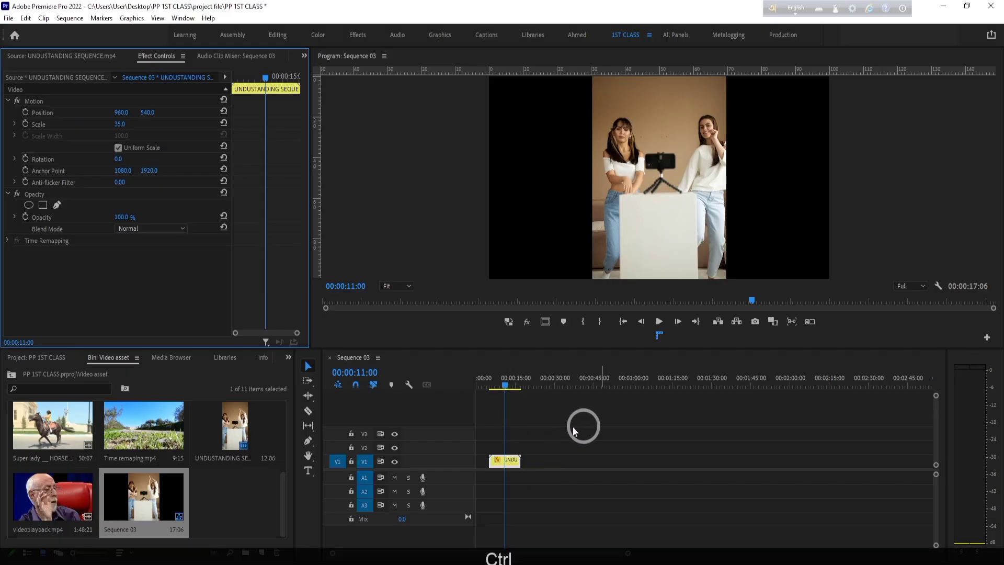
click(61, 55)
key(ctrl+z)
key(ctrl+z)
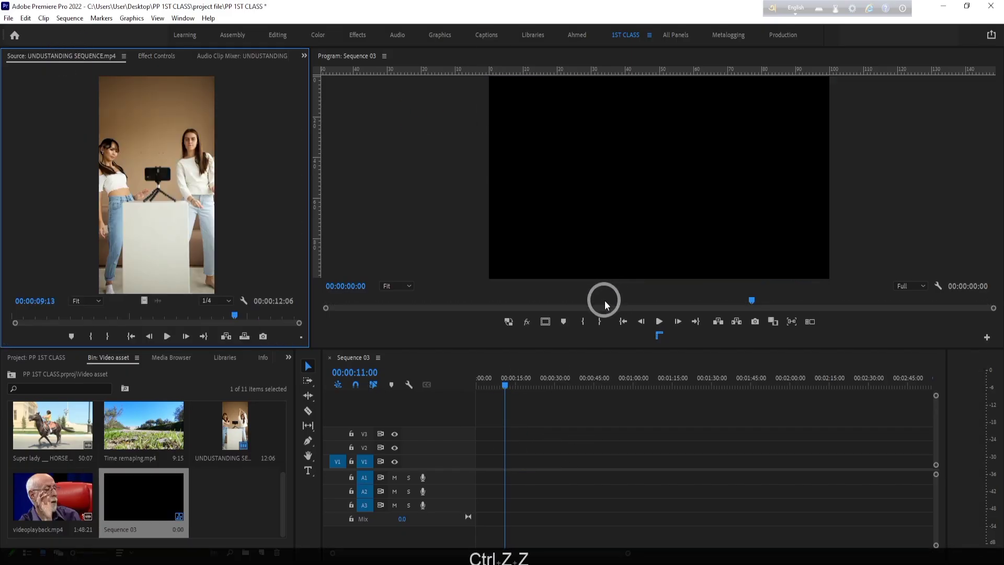
- Try the vertical clip on track V1 at about 0:06 with the sequence settings changed to match it, and undo the placement
drag(101, 183, 494, 470)
click(495, 315)
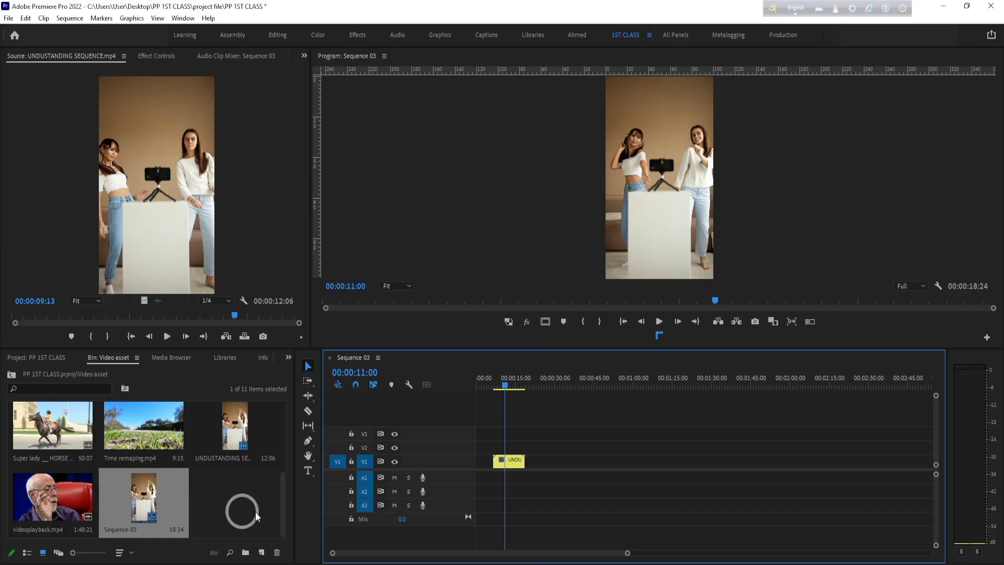
key(ctrl+z)
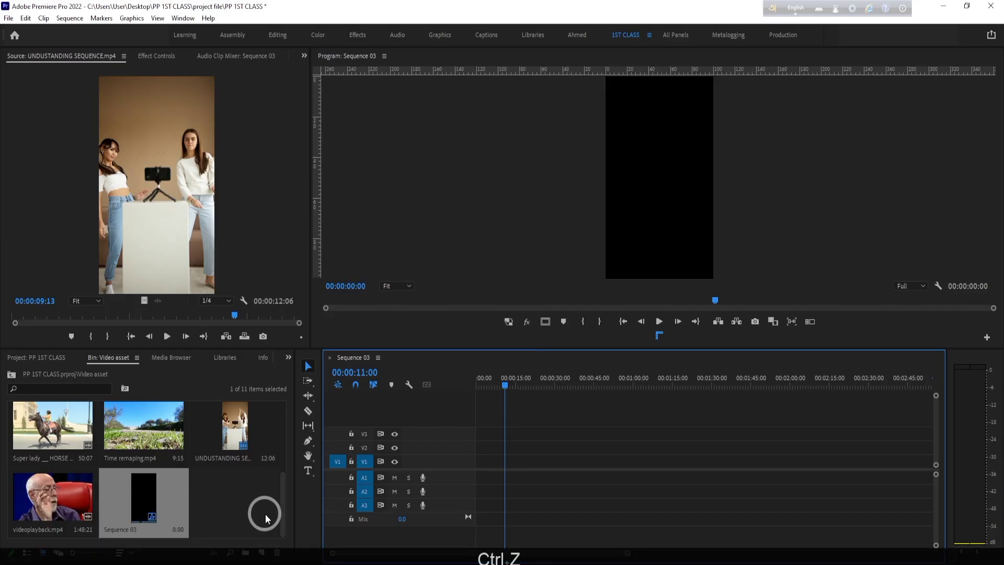
- Delete Sequence 03 from the Video asset bin
click(138, 501)
key(Delete)
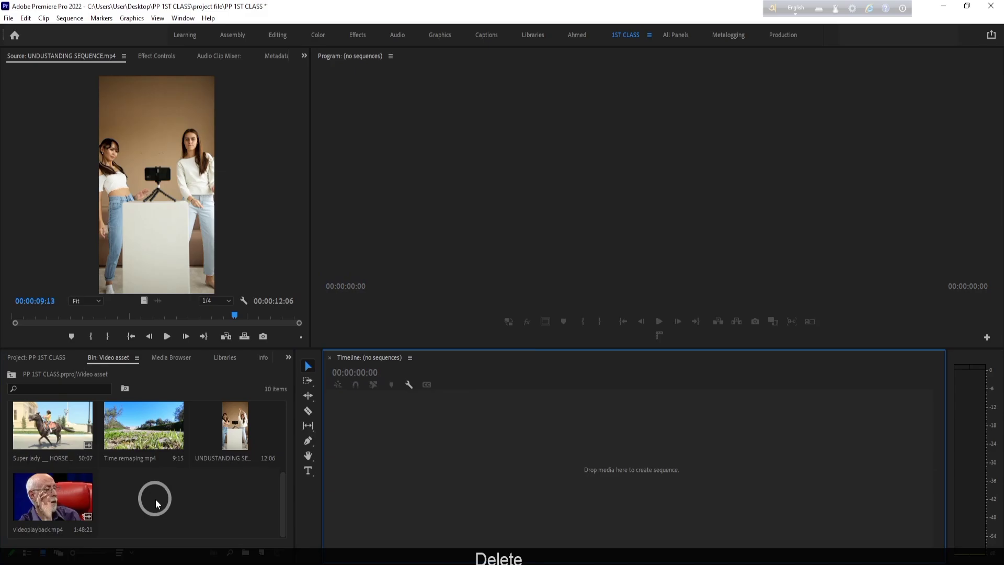
- Set up a new sequence with the Custom editing mode and a horizontal frame size of 1920
click(261, 552)
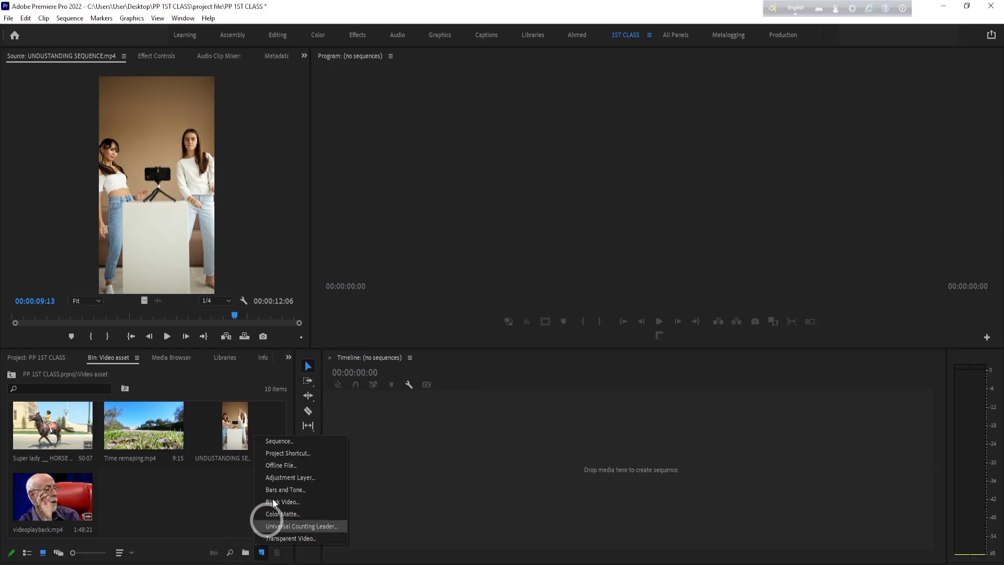
click(286, 441)
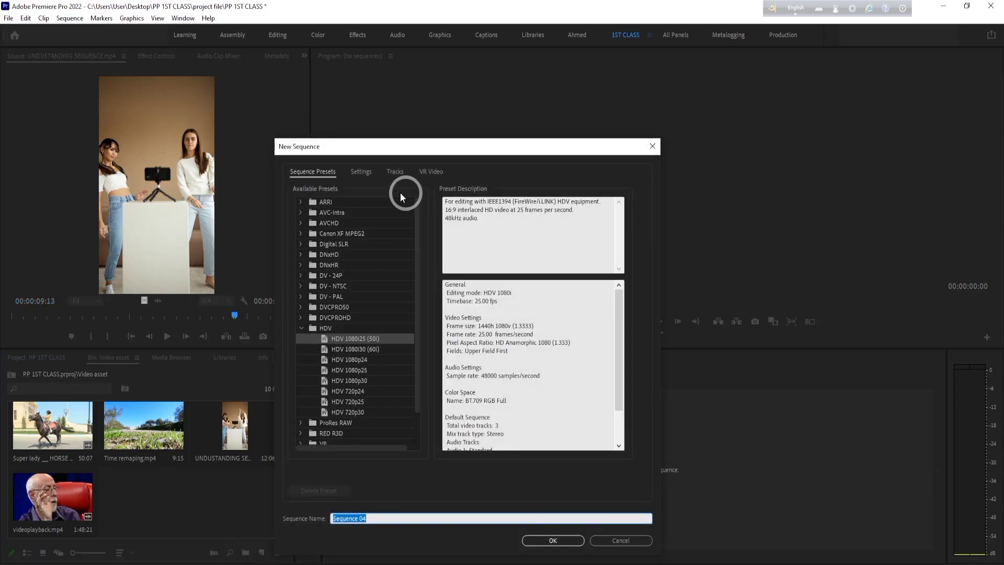
click(349, 171)
click(486, 191)
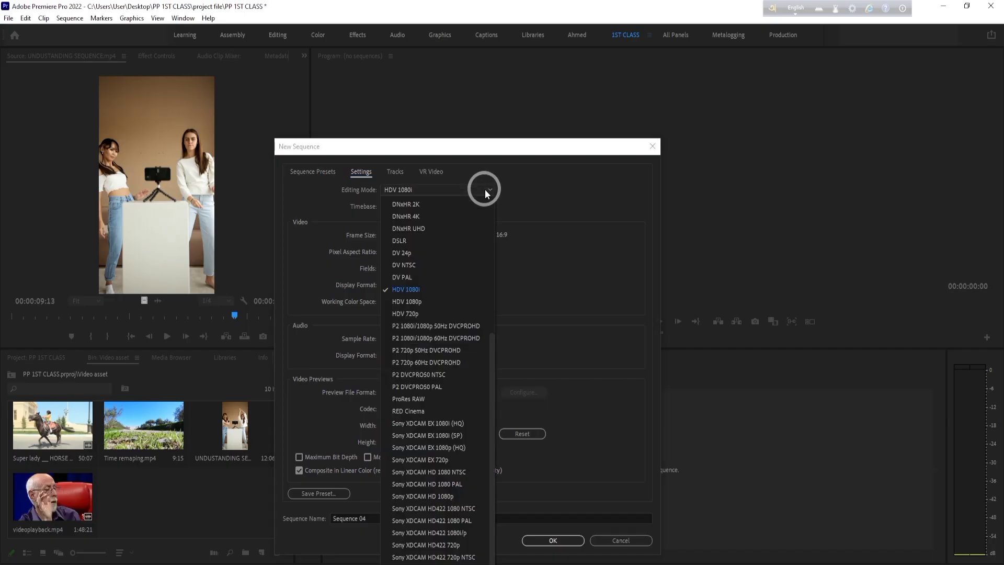
scroll(484, 283, up, 6)
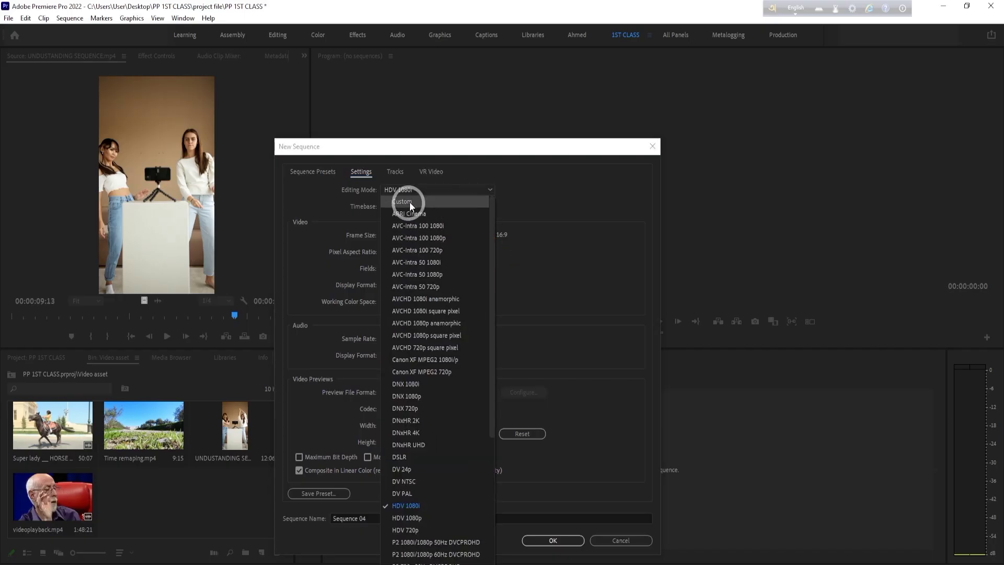
click(410, 206)
drag(399, 235, 339, 241)
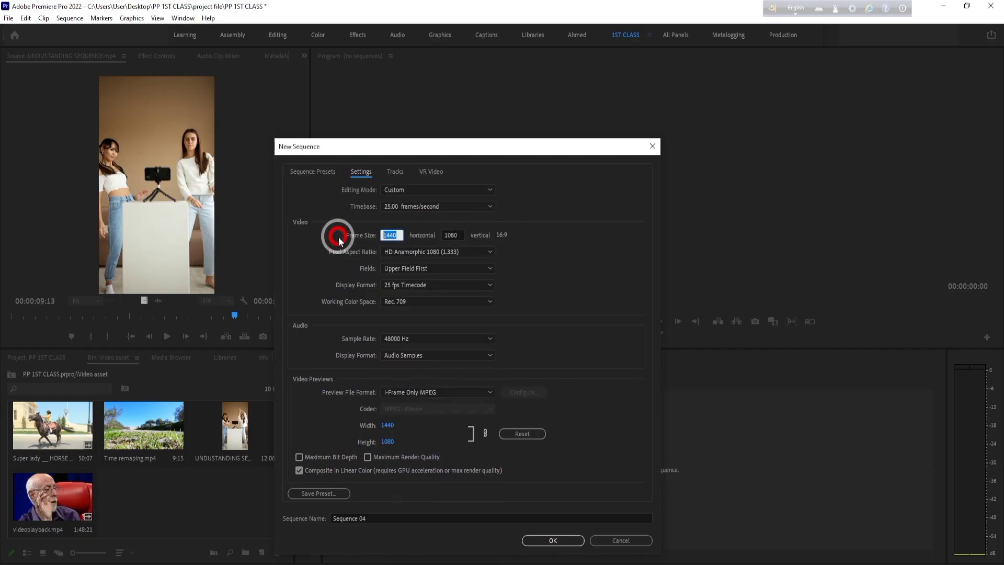
text(1920)
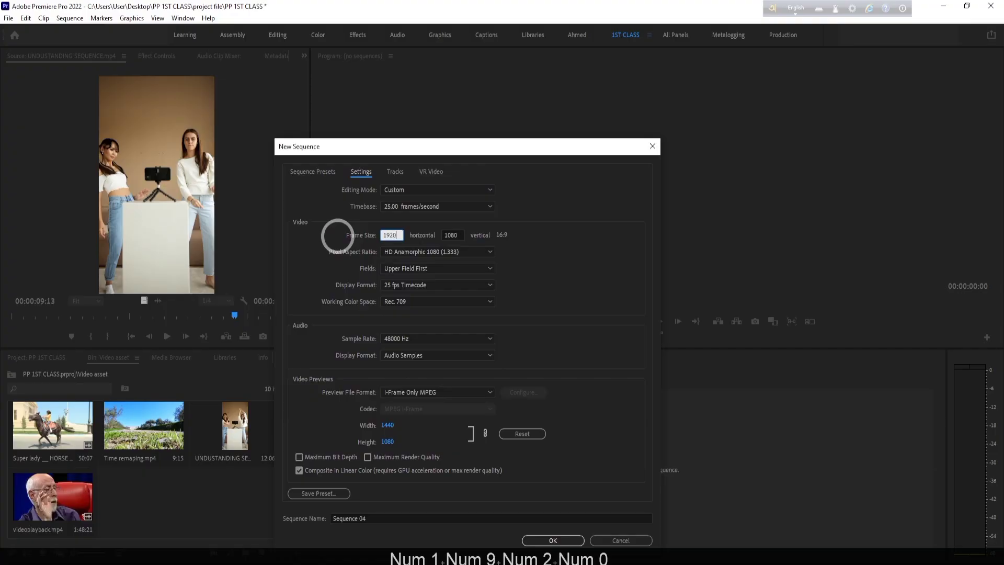
- Name the new sequence FLIP and create it in the Video asset bin
click(552, 541)
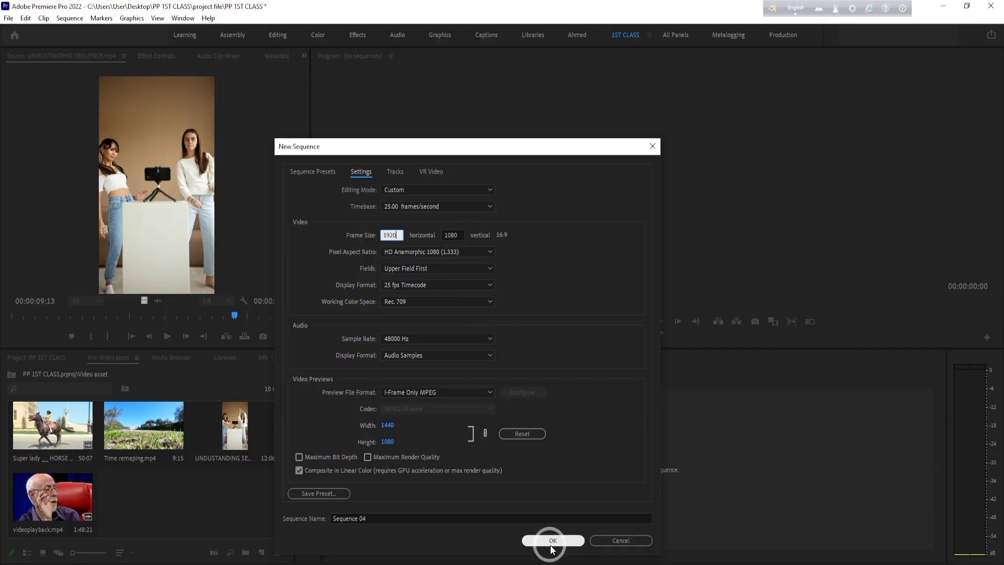
drag(403, 517, 204, 486)
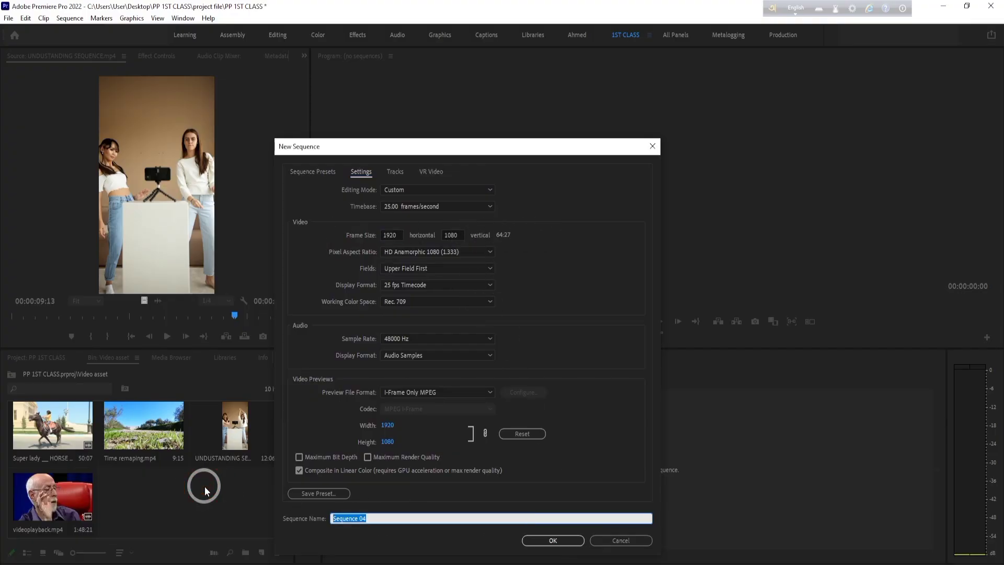
key(BackSpace)
text(FLIP)
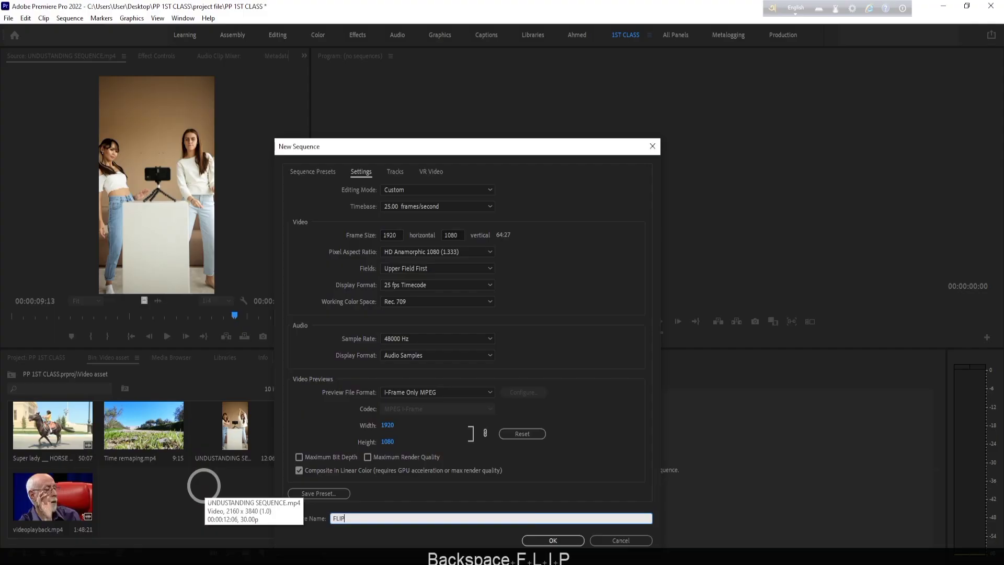
key(Return)
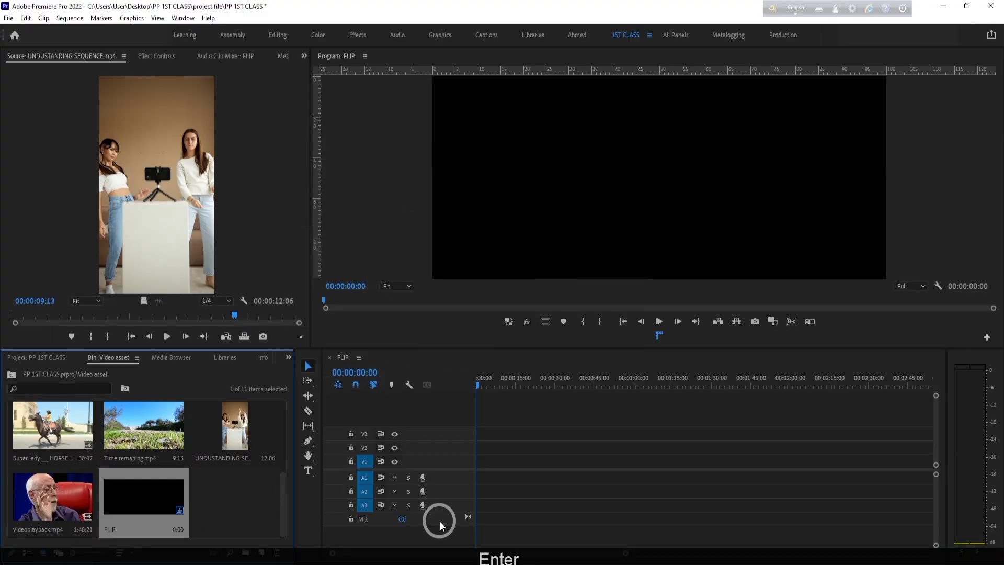
- Review the FLIP sequence's settings and close them without changes
scroll(255, 474, down, 5)
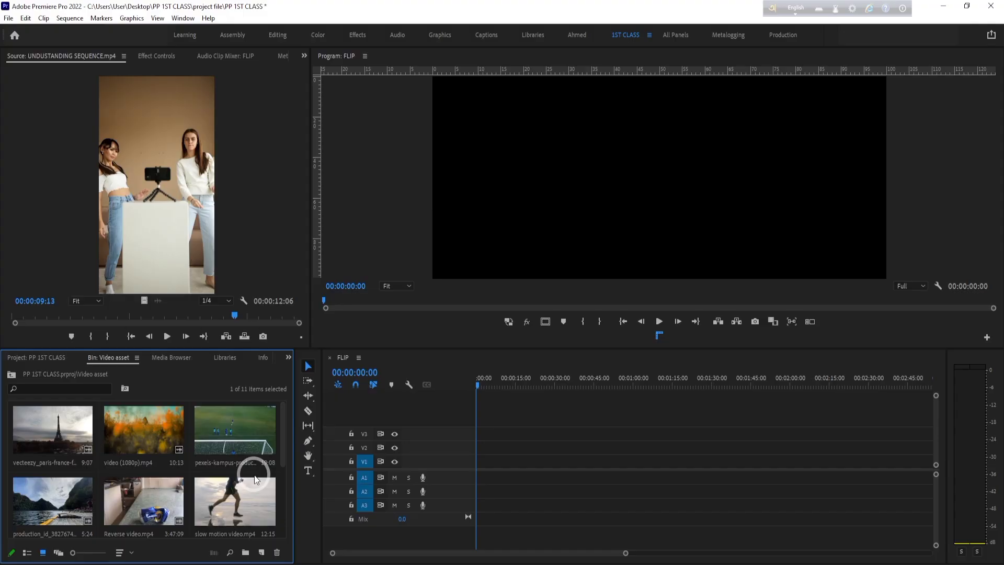
click(63, 19)
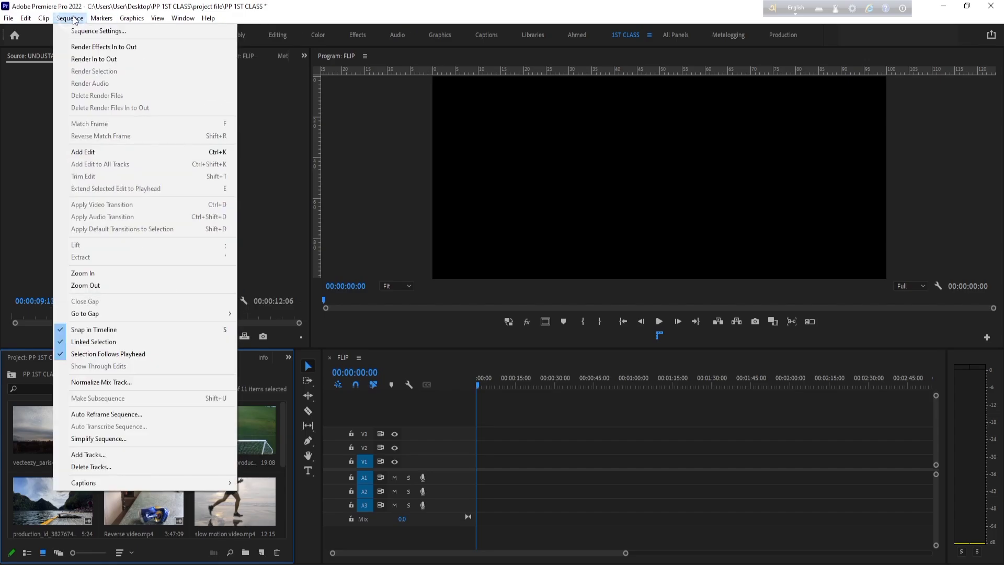
click(84, 33)
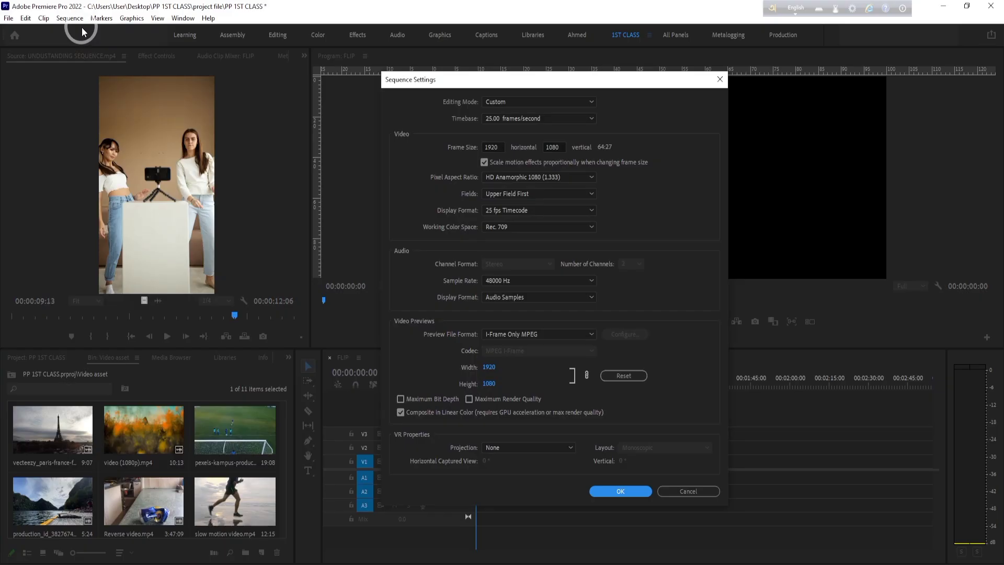
click(682, 490)
- Look through the application preferences for General, Appearance, Audio, Audio Hardware, Control Surface and Collaboration
click(25, 17)
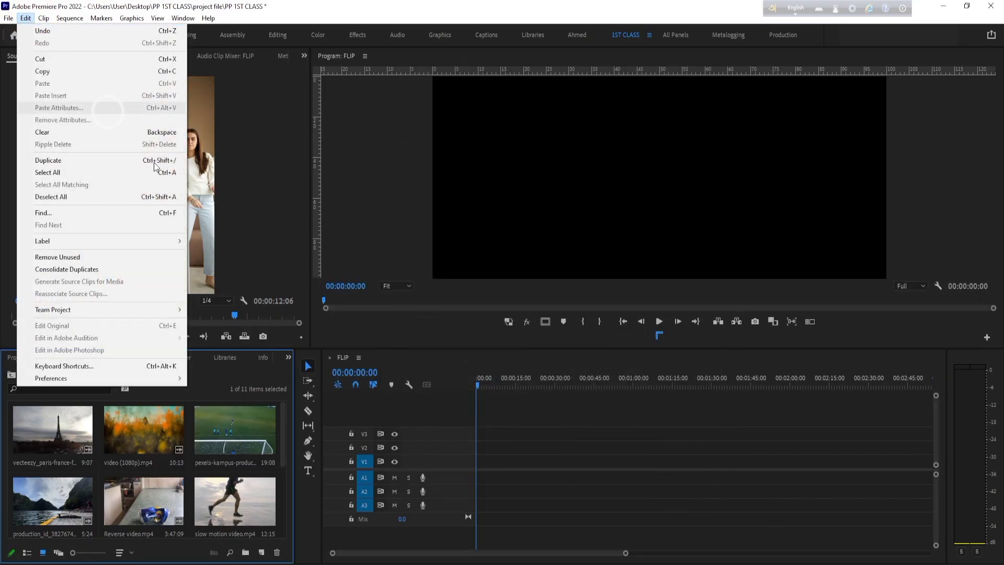
click(79, 381)
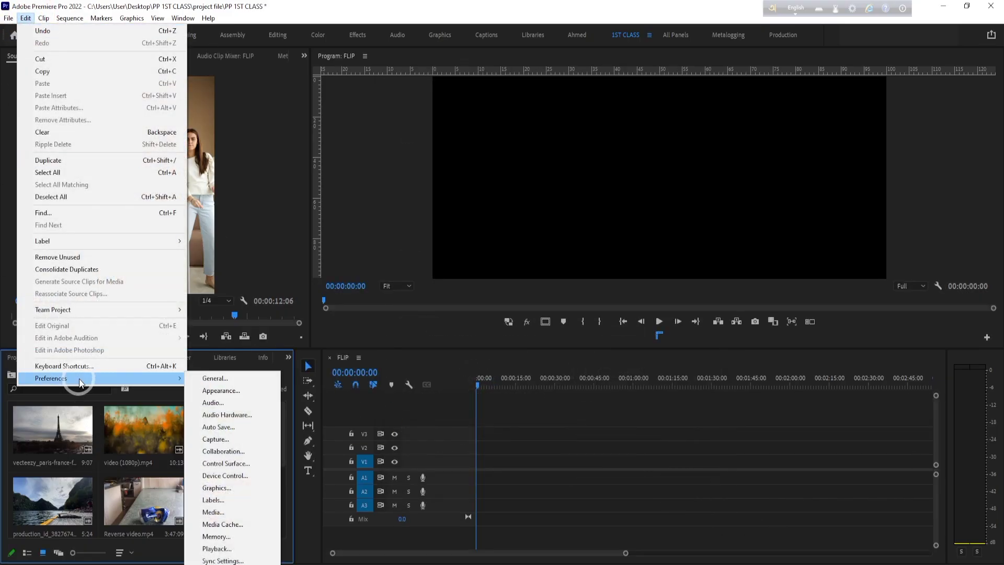
click(258, 443)
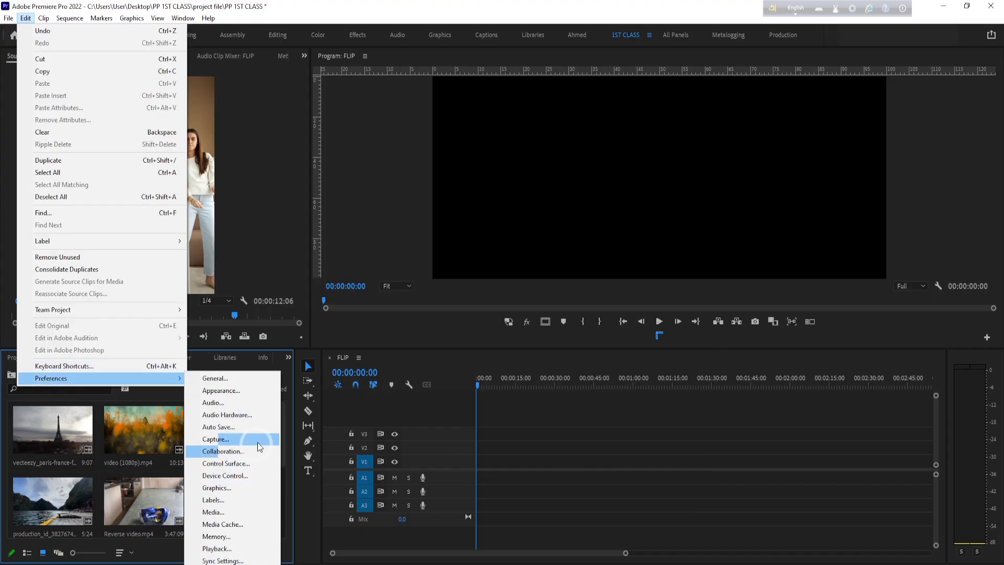
click(249, 382)
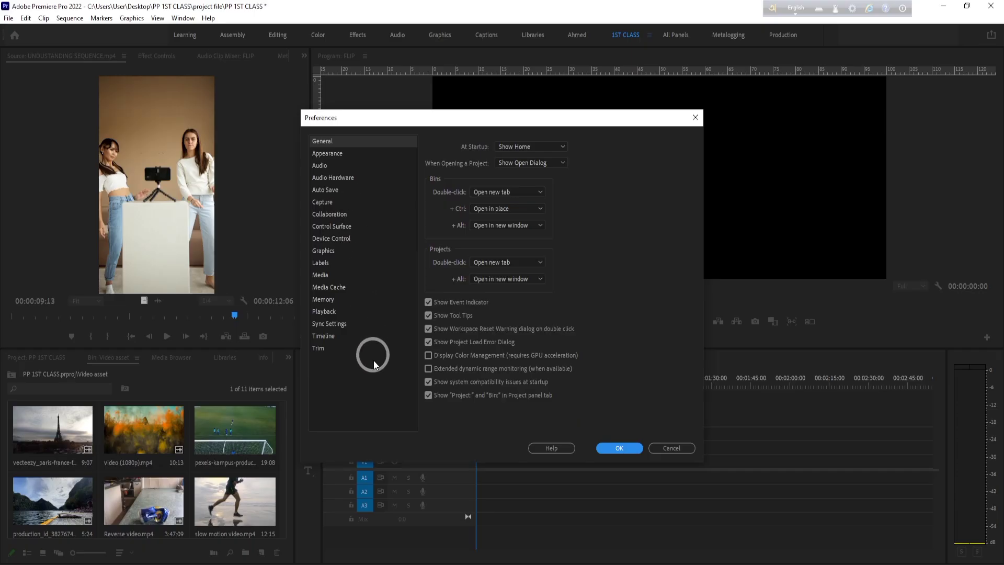
click(331, 154)
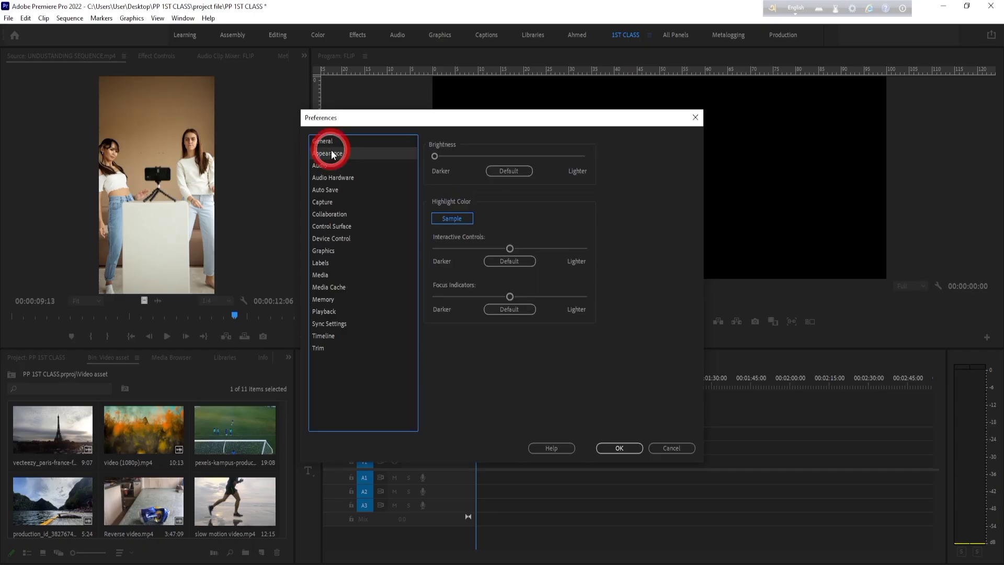
click(331, 166)
click(333, 178)
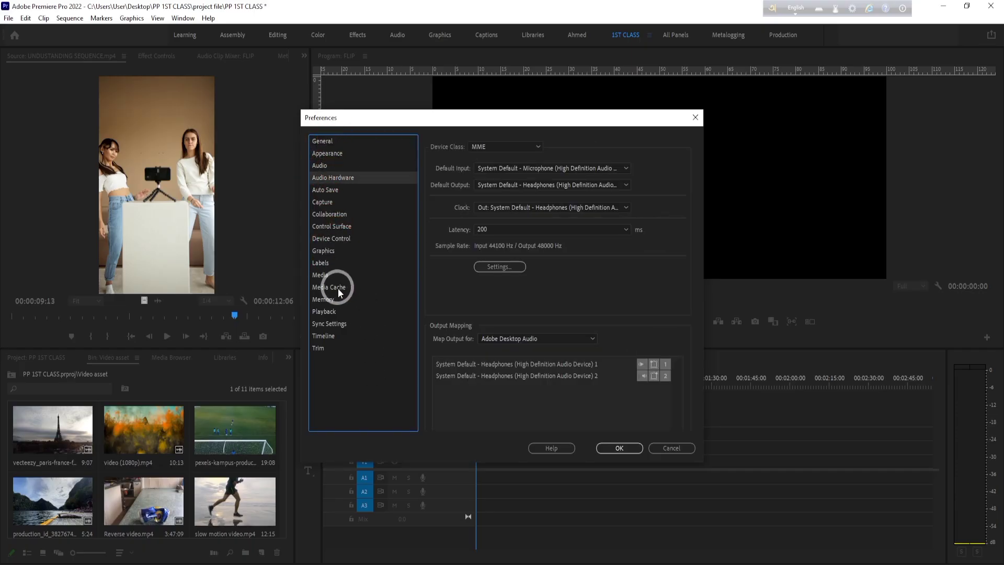
click(335, 226)
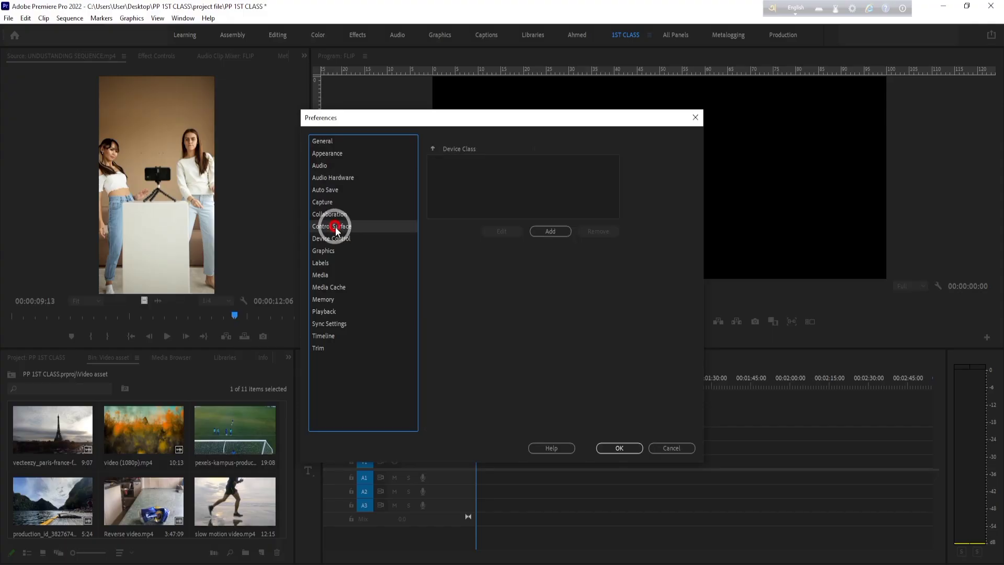
click(334, 215)
click(334, 179)
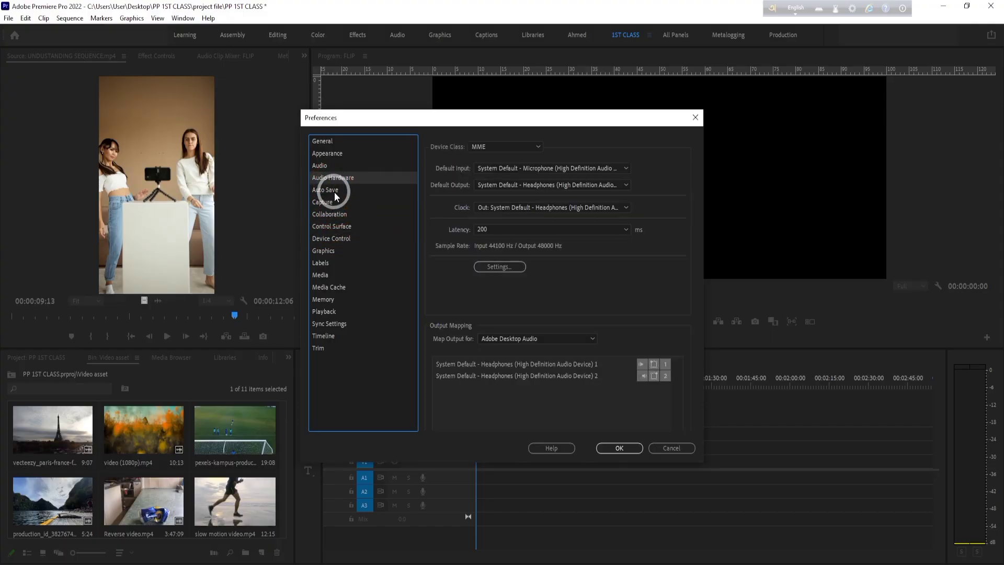
- Examine the remaining preference categories, including Auto Save, Graphics, Sync Settings, Timeline, Memory and Device Control, and dismiss the preferences
click(334, 190)
click(329, 225)
click(326, 249)
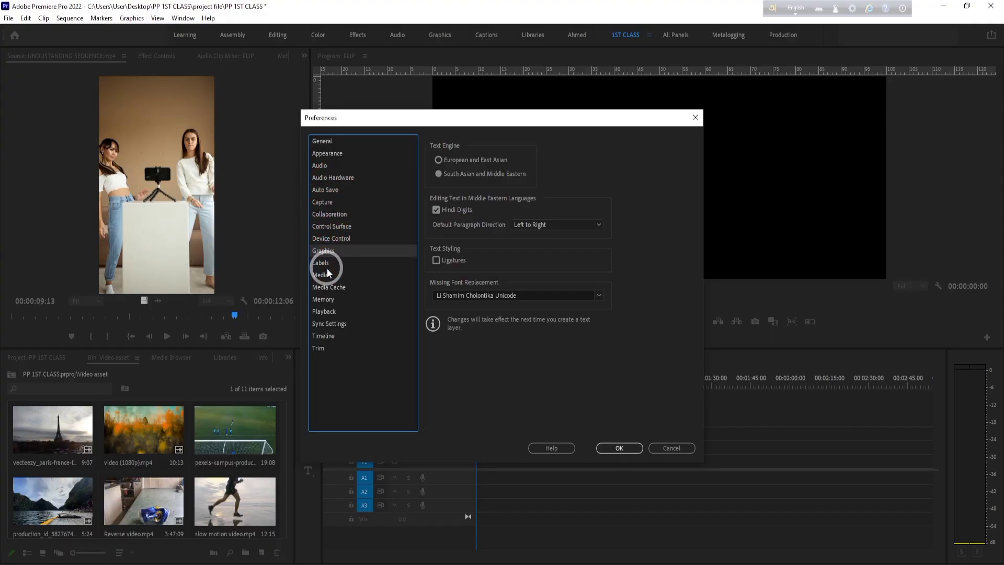
click(327, 264)
click(326, 276)
click(327, 324)
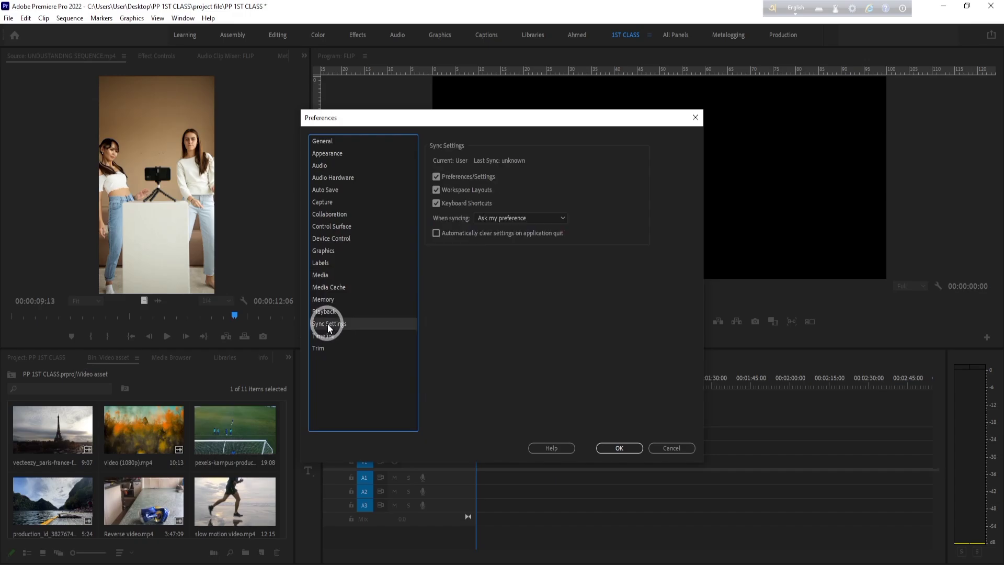
click(326, 336)
click(315, 348)
click(322, 299)
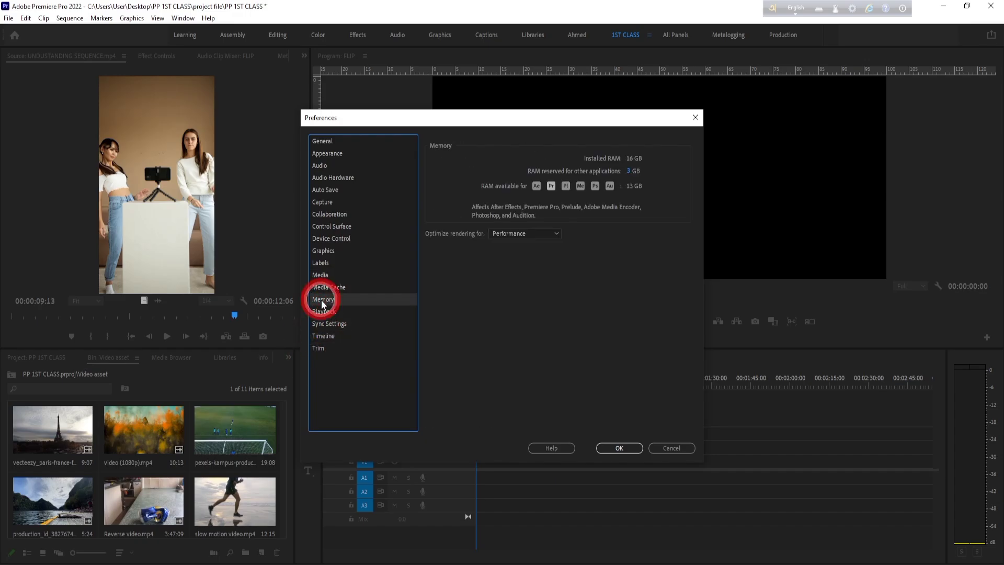
click(338, 239)
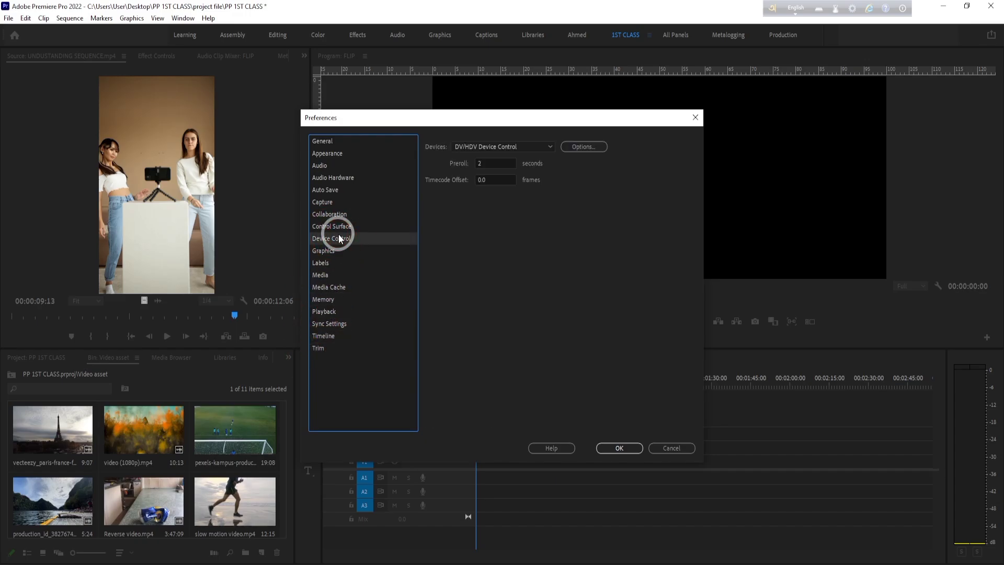
click(329, 253)
click(654, 448)
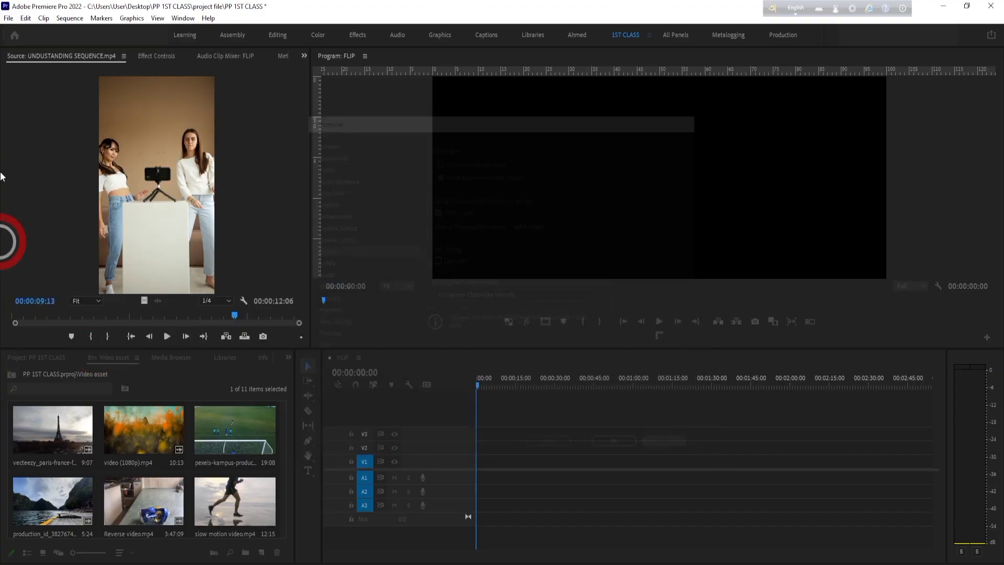
- Check the Project Manager's options for collecting files and close it without changes
click(25, 18)
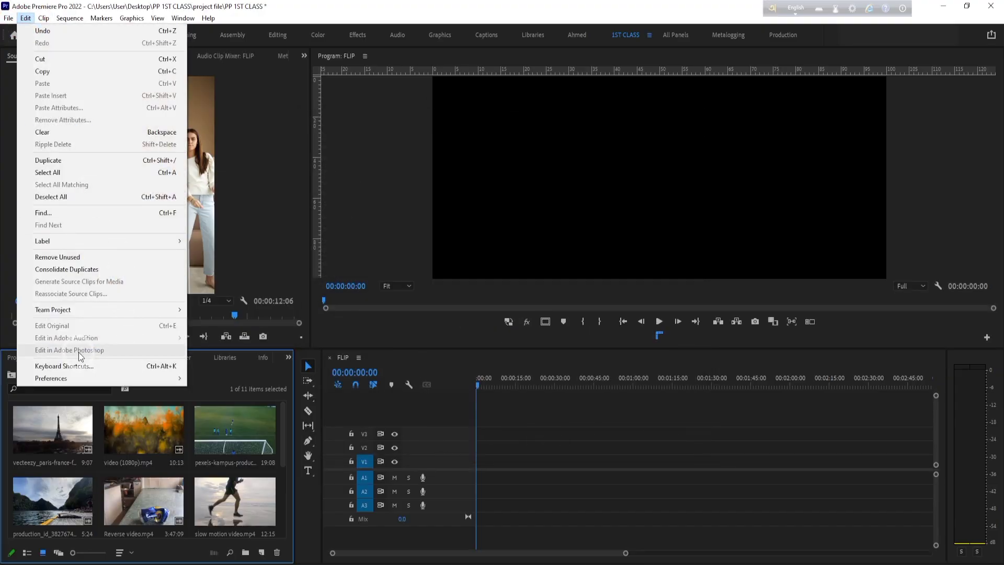
mouse_move(8, 18)
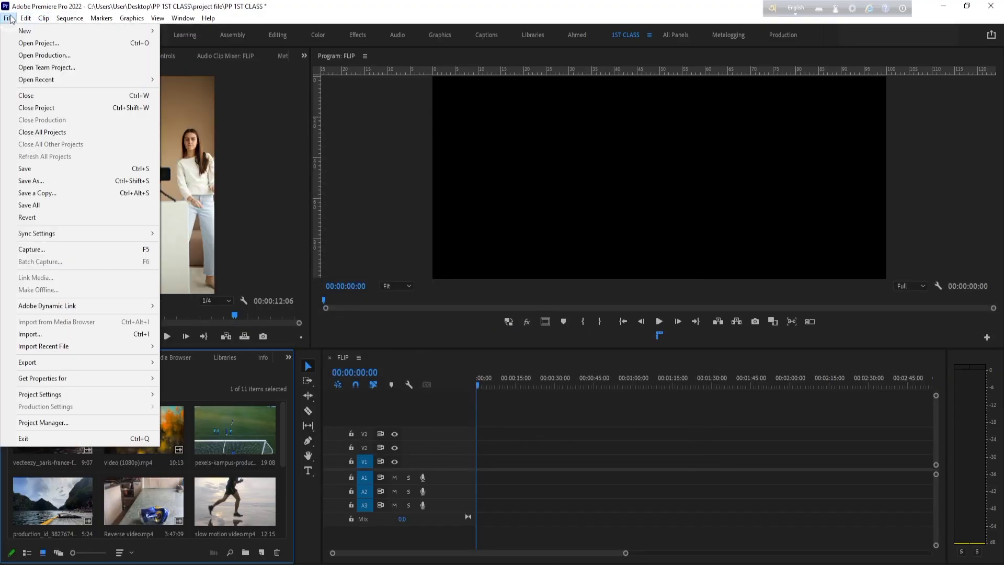
click(64, 426)
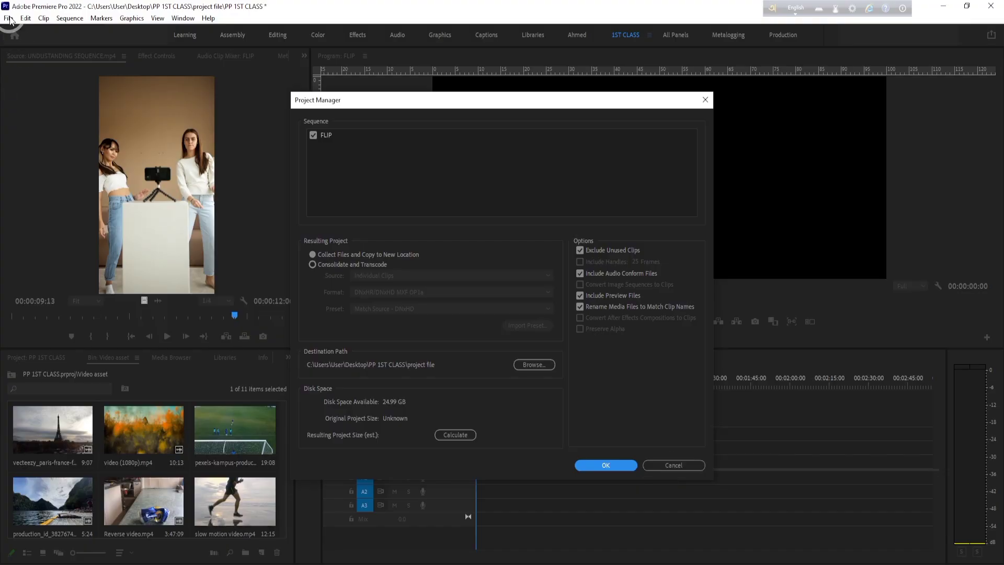
click(685, 467)
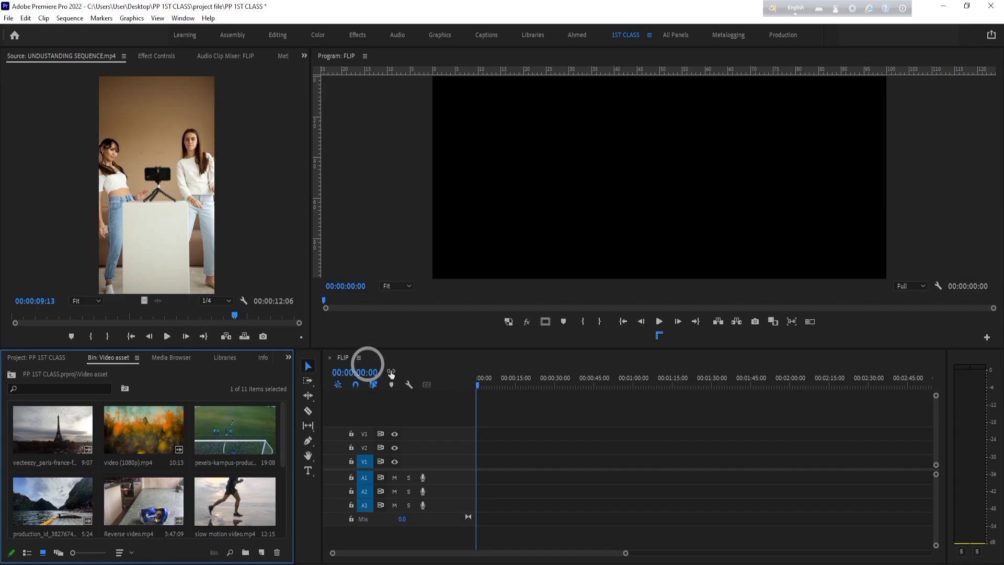
- Examine the FLIP timeline's panel options and its display settings without changing them
click(359, 357)
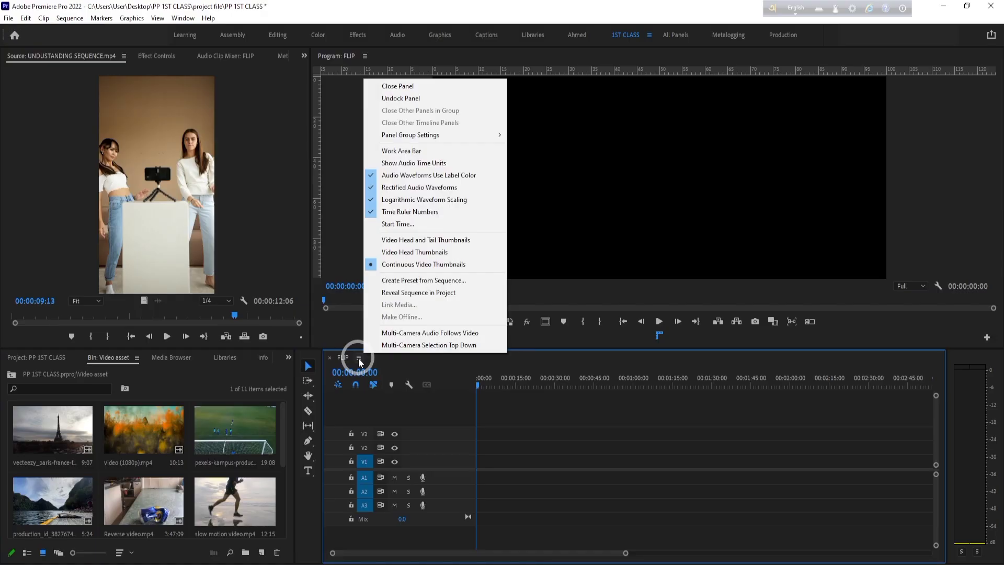
click(410, 385)
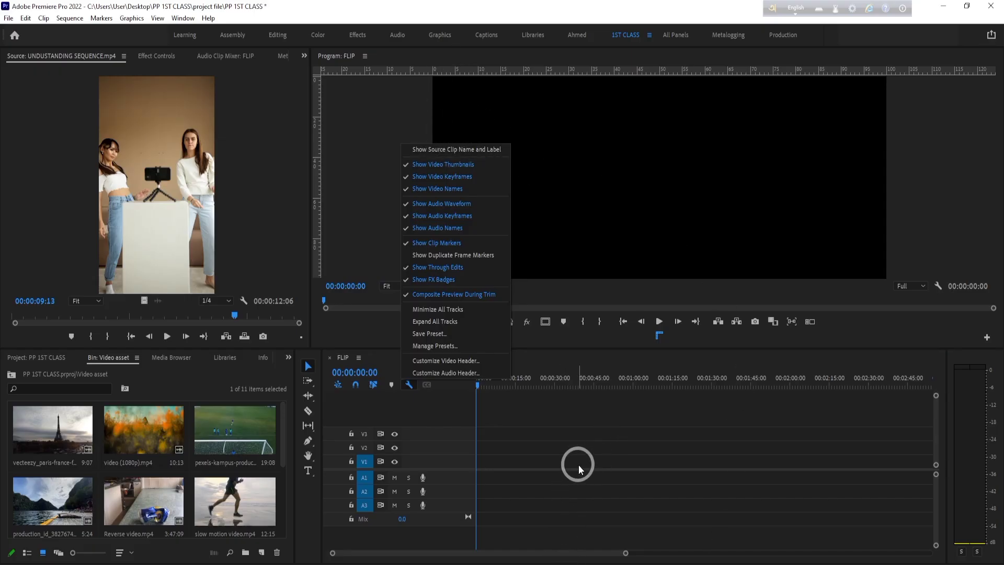
click(585, 491)
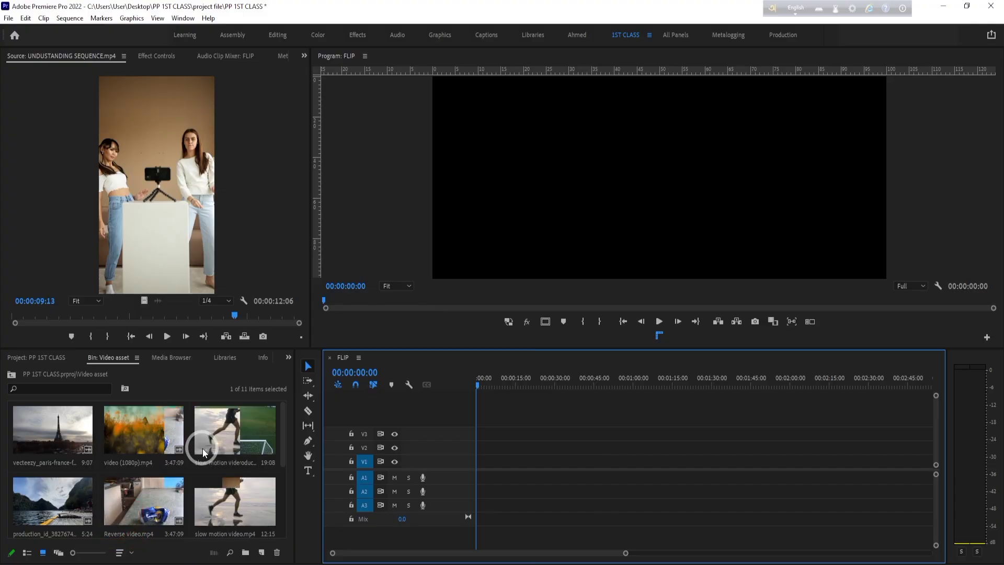
scroll(266, 476, down, 3)
scroll(266, 476, up, 3)
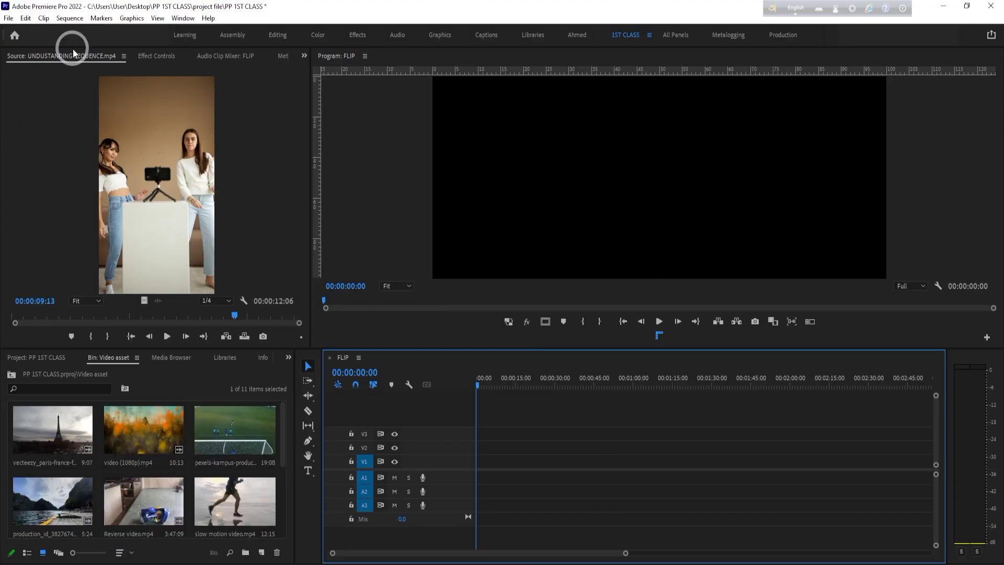
click(182, 18)
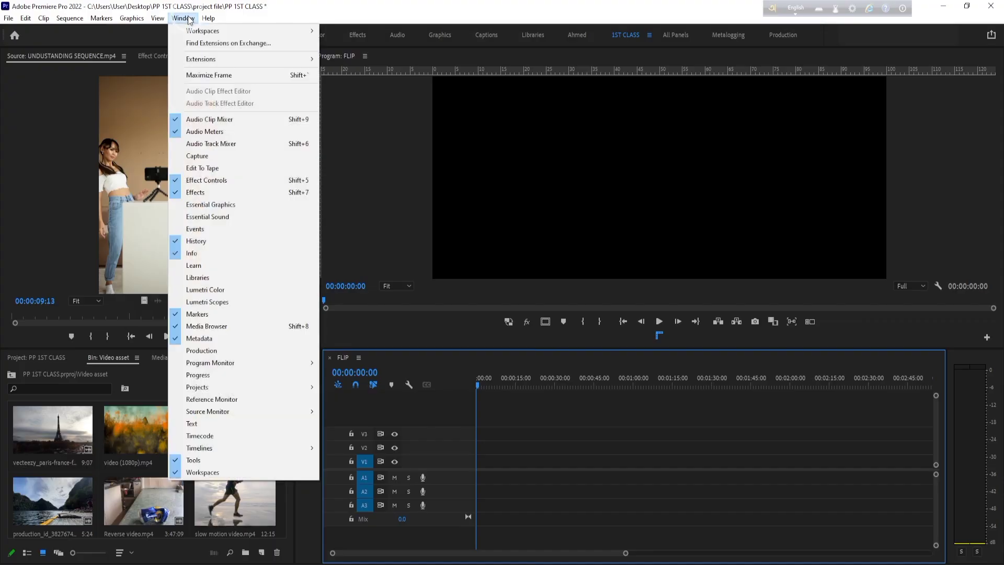
mouse_move(157, 17)
click(179, 15)
click(179, 18)
mouse_move(209, 31)
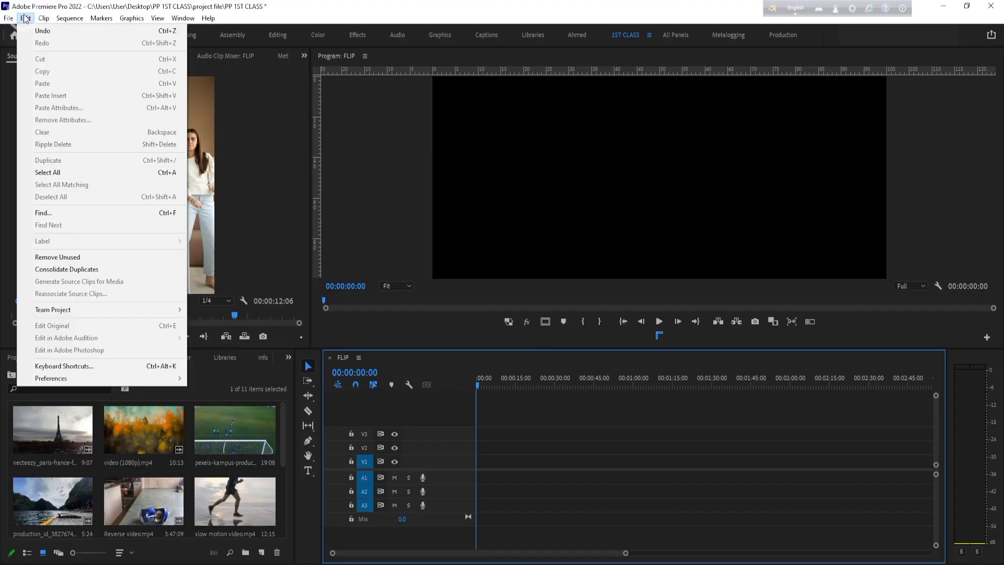
- Turn off proportional scaling of motion effects when changing frame size in the FLIP sequence settings and apply the change
mouse_move(84, 14)
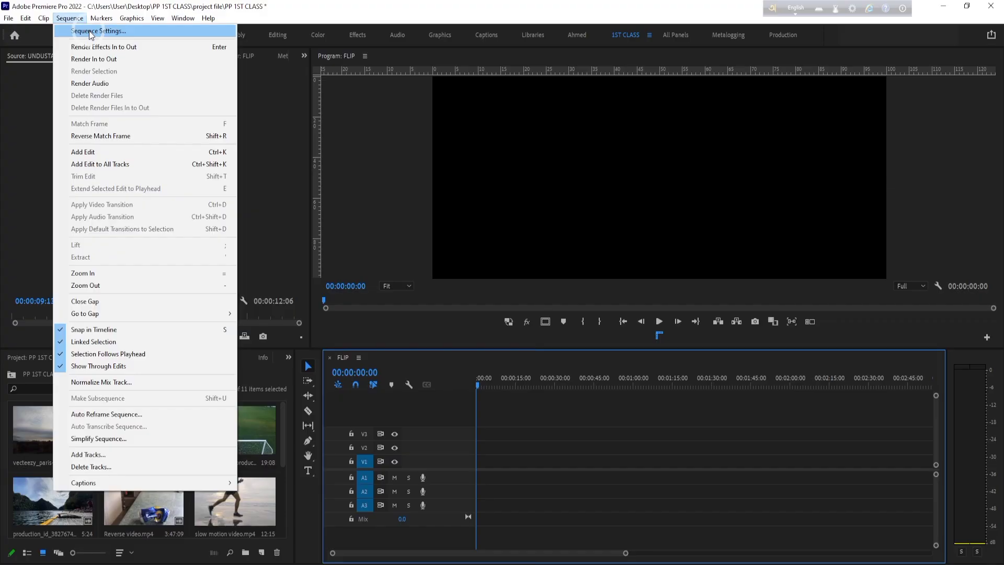
click(91, 32)
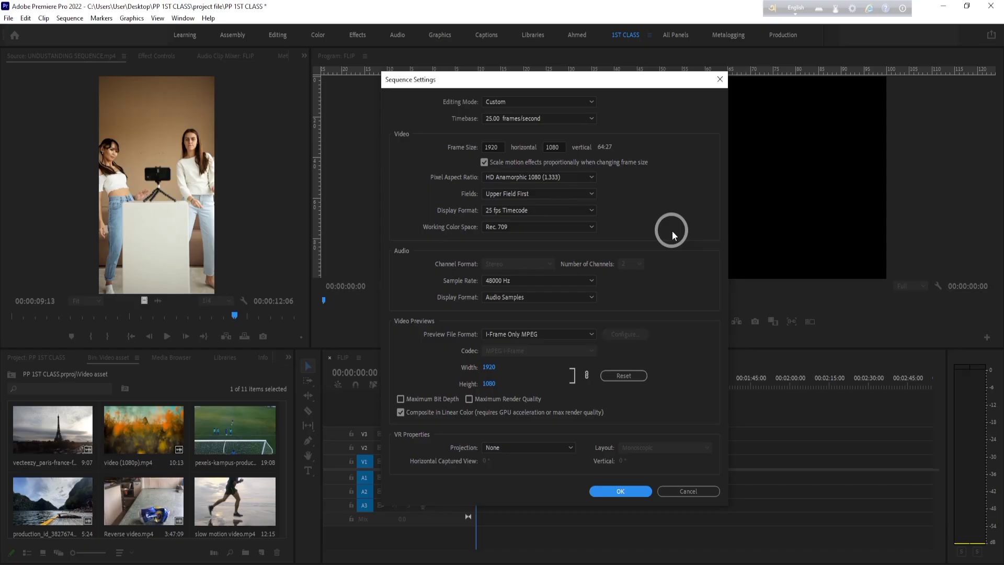
click(484, 161)
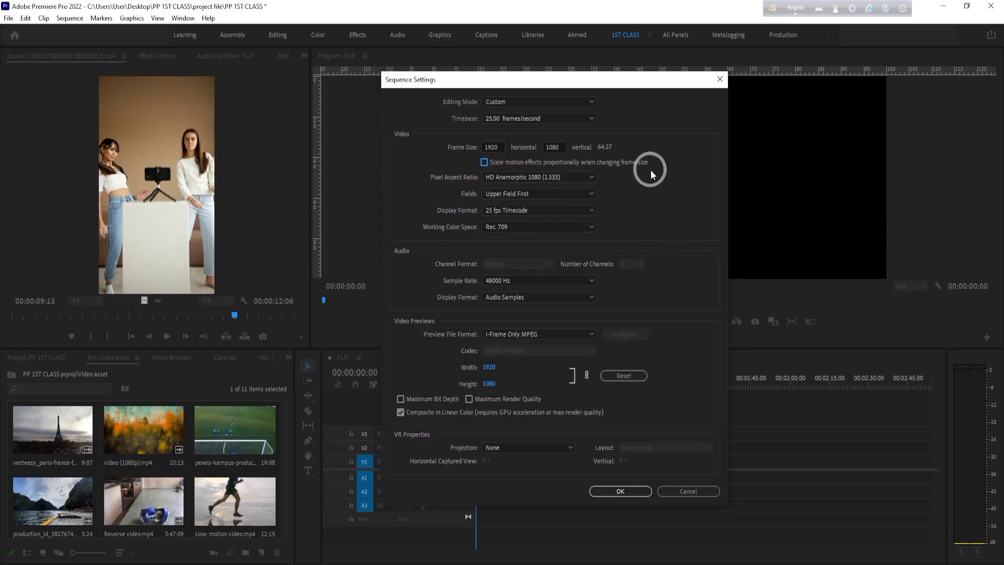
click(485, 163)
click(484, 163)
click(485, 161)
click(622, 491)
- Try adding the UNDUSTANDING SEQUENCE.mp4 source clip to the FLIP timeline while keeping the existing sequence settings, and undo the placement
drag(346, 315, 486, 465)
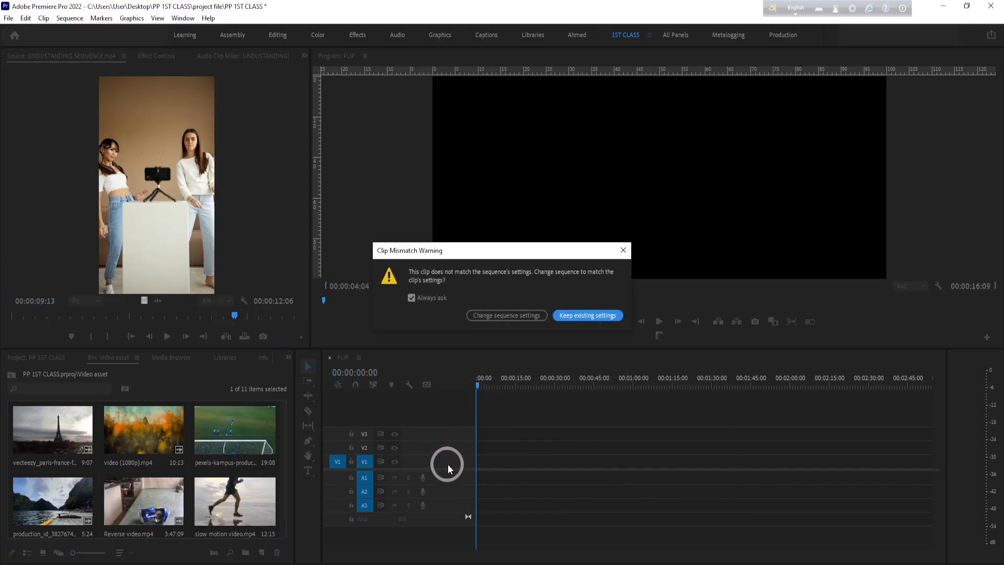
click(599, 315)
key(ctrl+z)
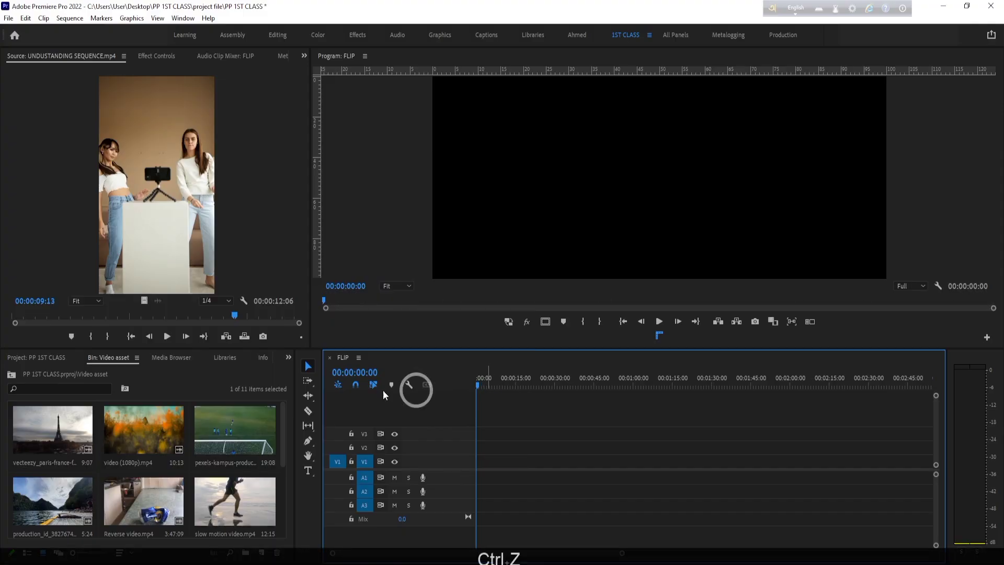
- Reopen the FLIP sequence settings, toggle proportional scaling of motion effects on and back off, and accept the settings
click(70, 17)
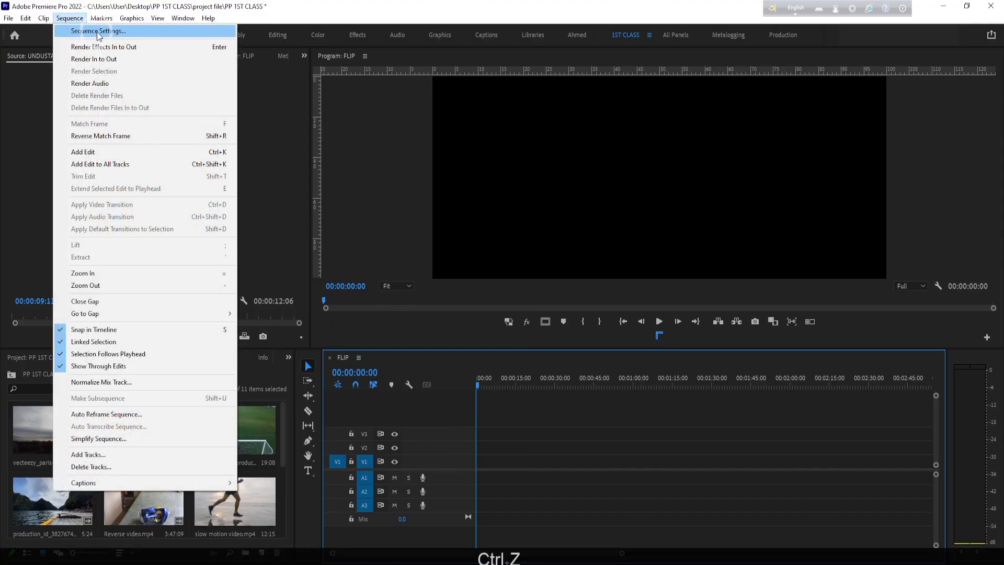
click(97, 32)
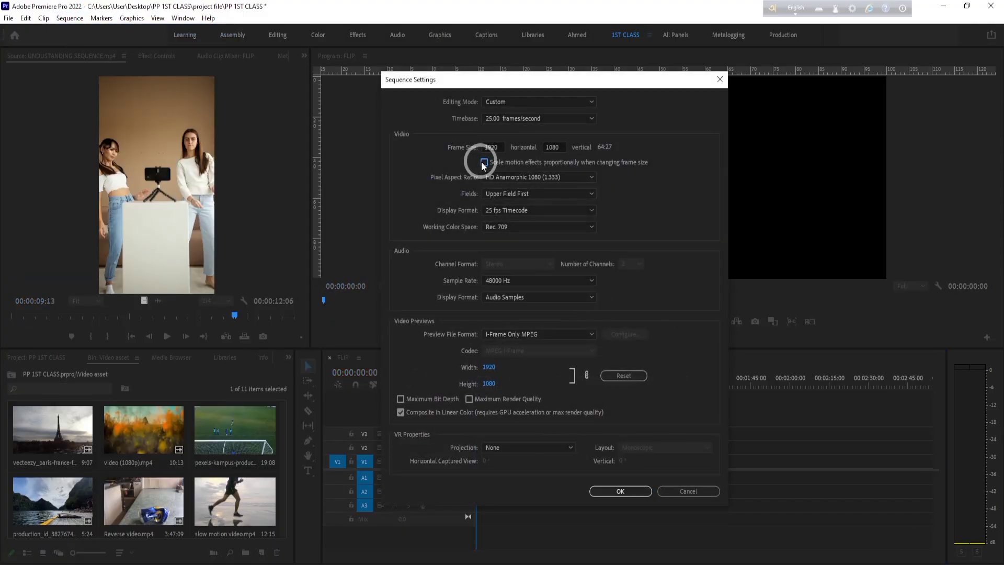
click(484, 162)
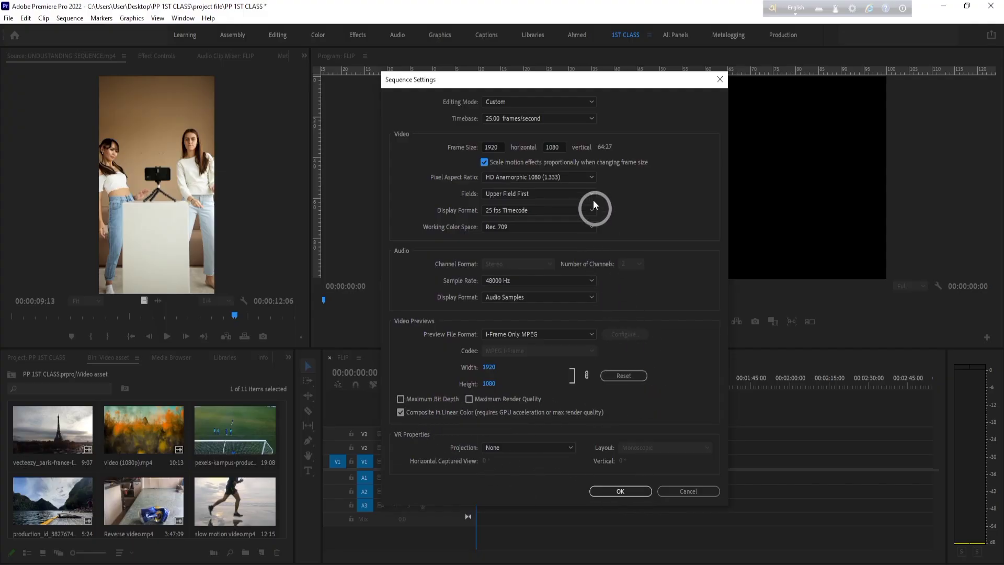
click(484, 162)
click(620, 490)
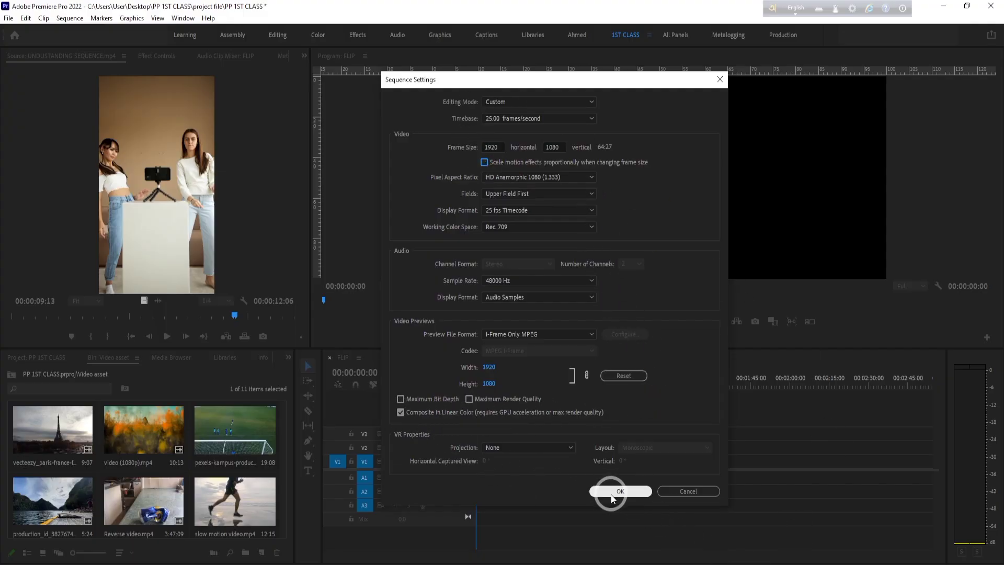
- Place UNDUSTANDING SEQUENCE.mp4 on V1, disable Always ask in the clip mismatch prompt and keep the existing sequence settings
click(44, 197)
click(271, 226)
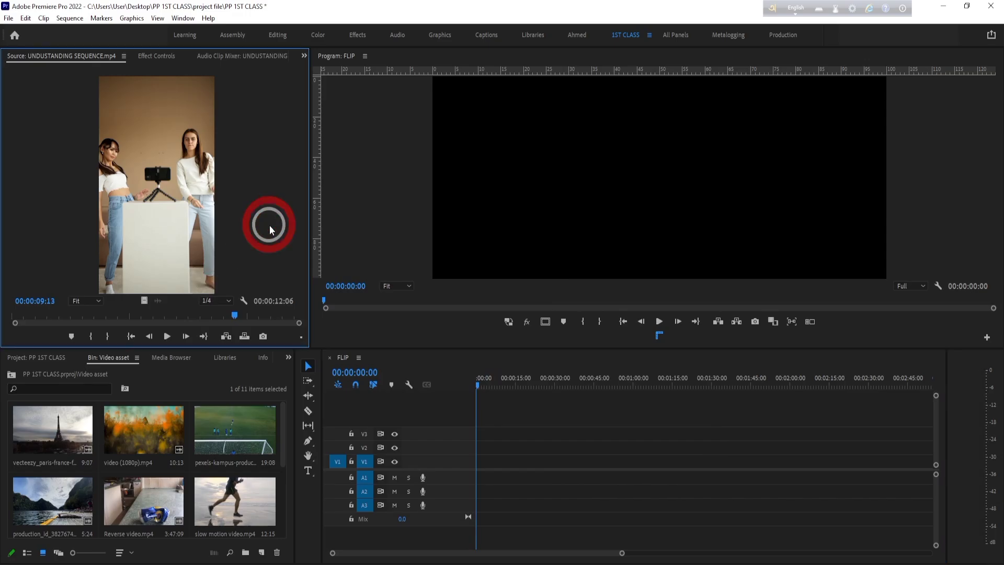
drag(130, 313, 491, 460)
click(404, 311)
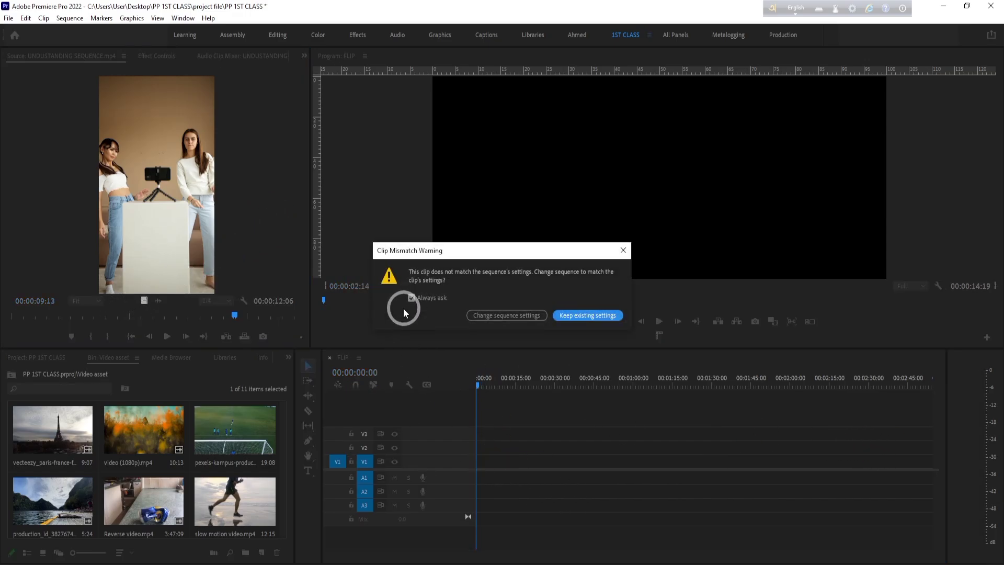
click(411, 302)
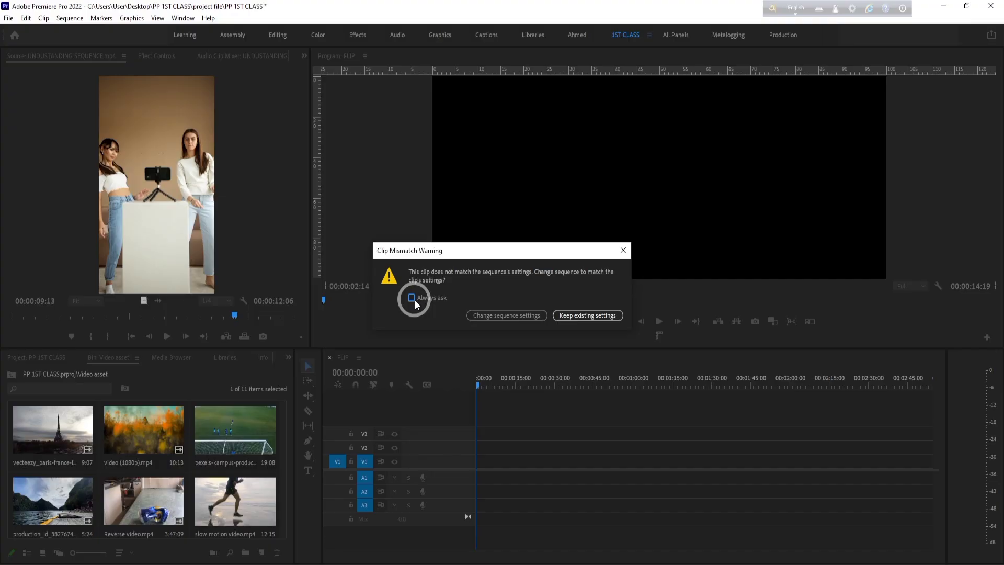
click(578, 315)
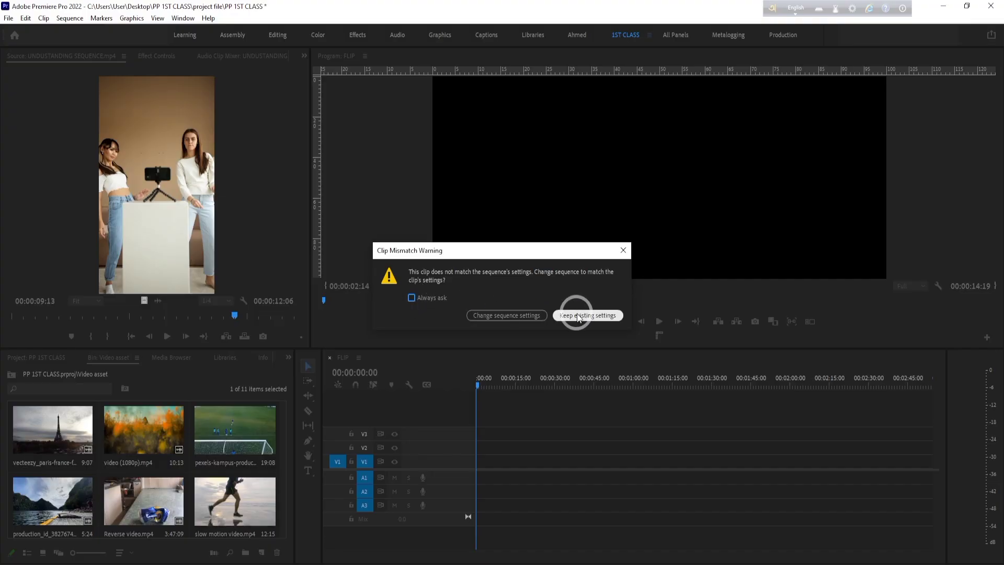
- Preview the placed clip at 00:00:10:10 and delete it from V1
click(502, 378)
click(499, 471)
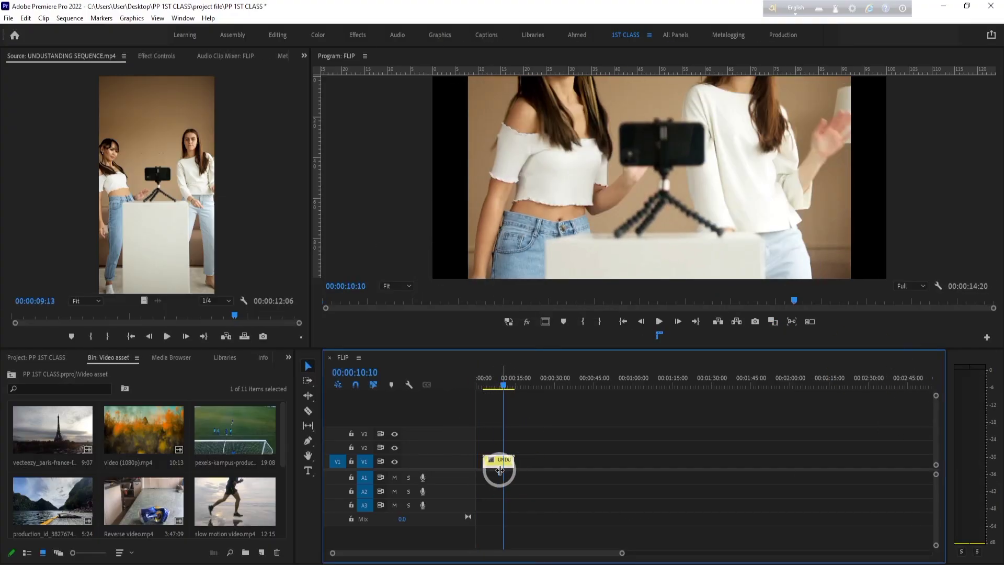
key(Delete)
- Place the source clip on V1 again at 00:00:10:10, preview it at 00:00:15:20 and delete it
click(258, 234)
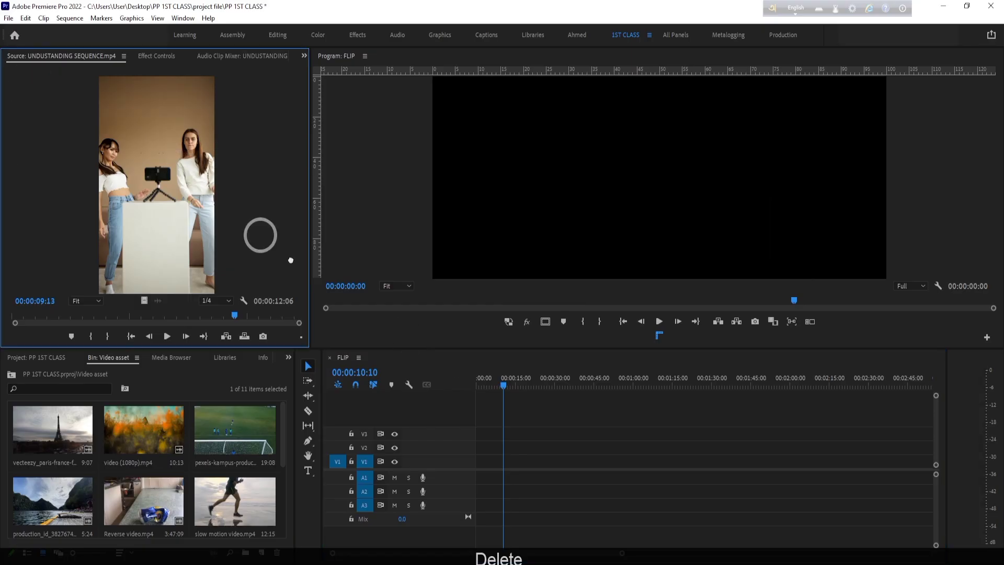
drag(482, 490, 536, 466)
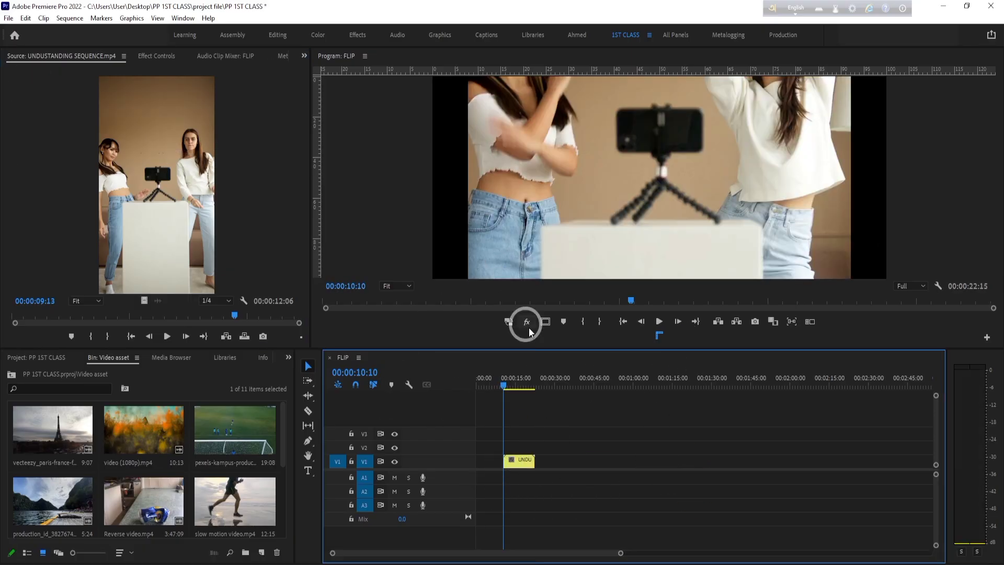
drag(514, 380, 516, 486)
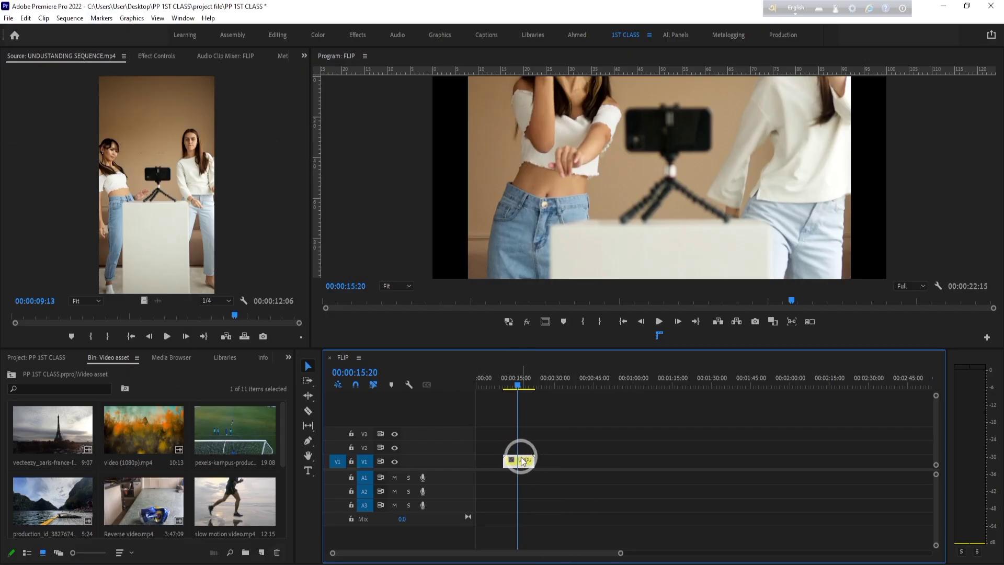
click(407, 385)
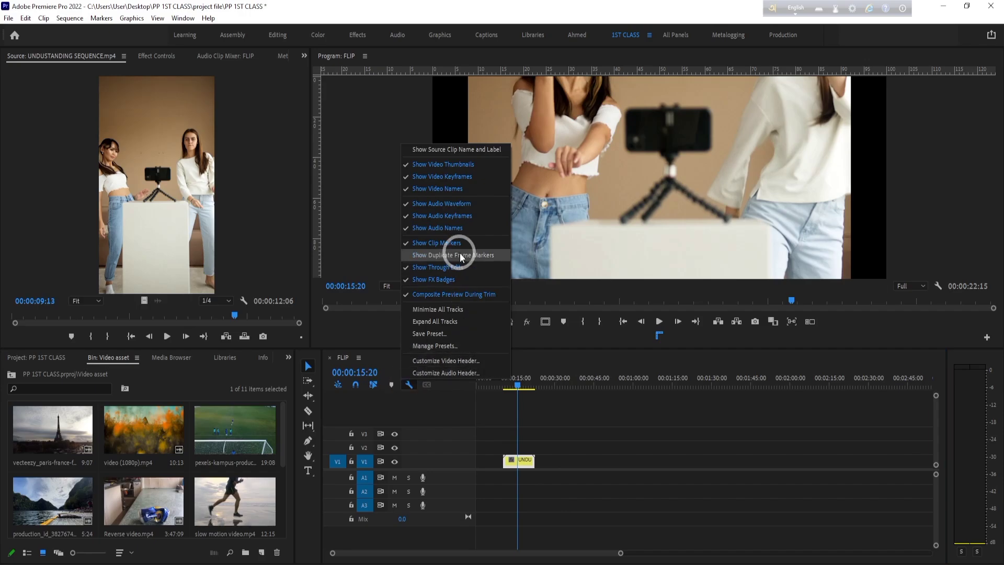
click(518, 467)
key(Delete)
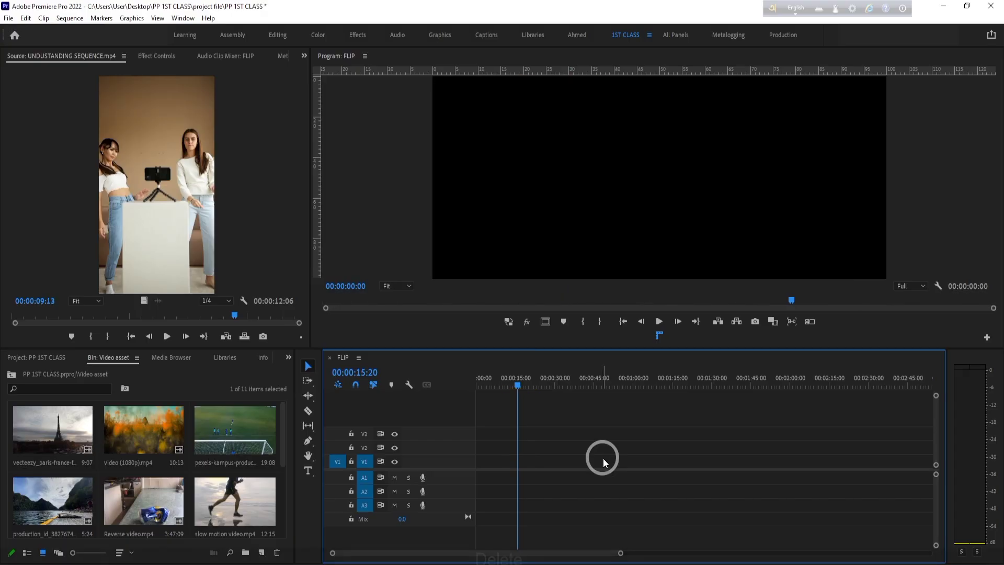
- Enable proportional scaling of motion effects in the FLIP sequence settings and place the source clip at the start of V2
click(70, 21)
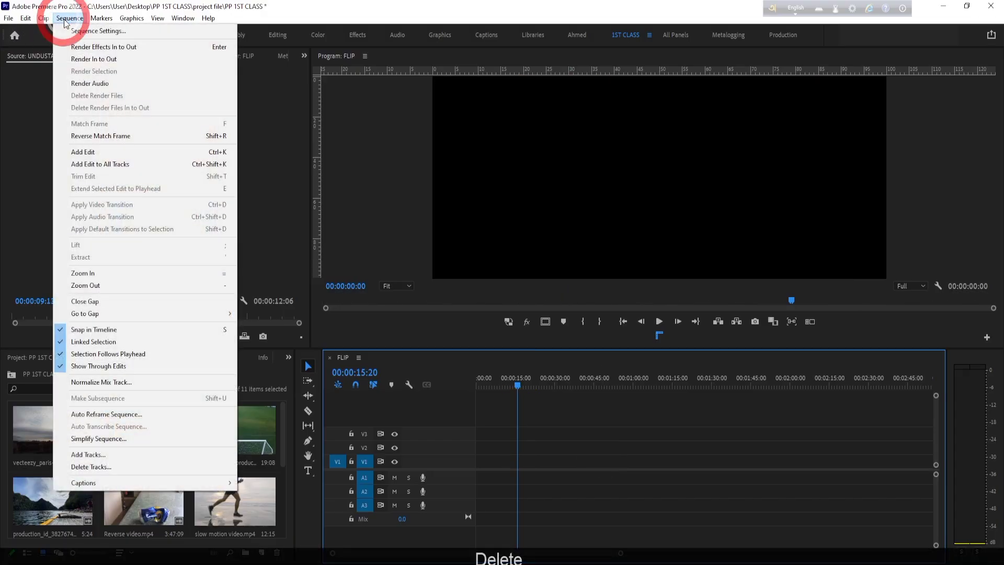
click(79, 30)
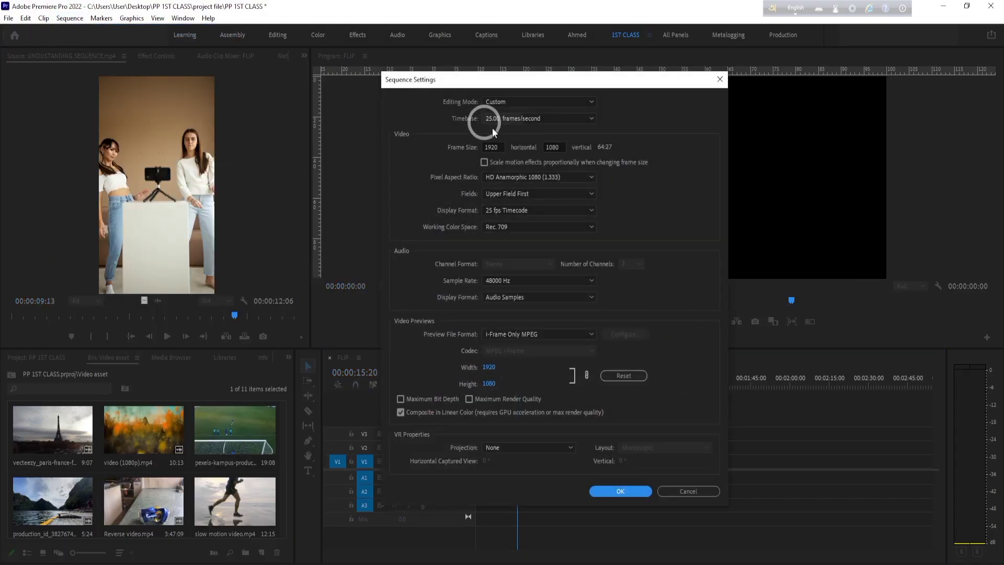
click(484, 163)
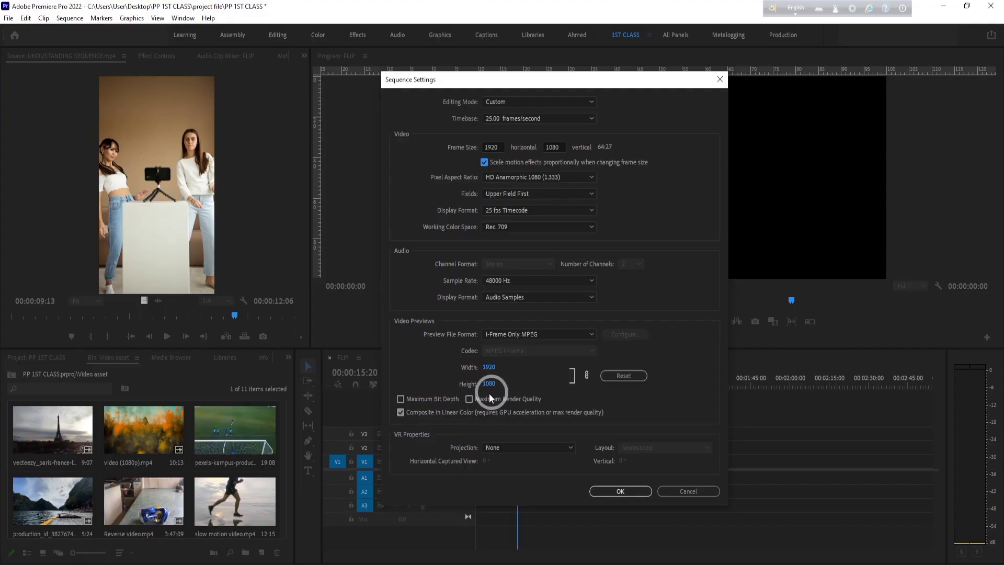
click(620, 491)
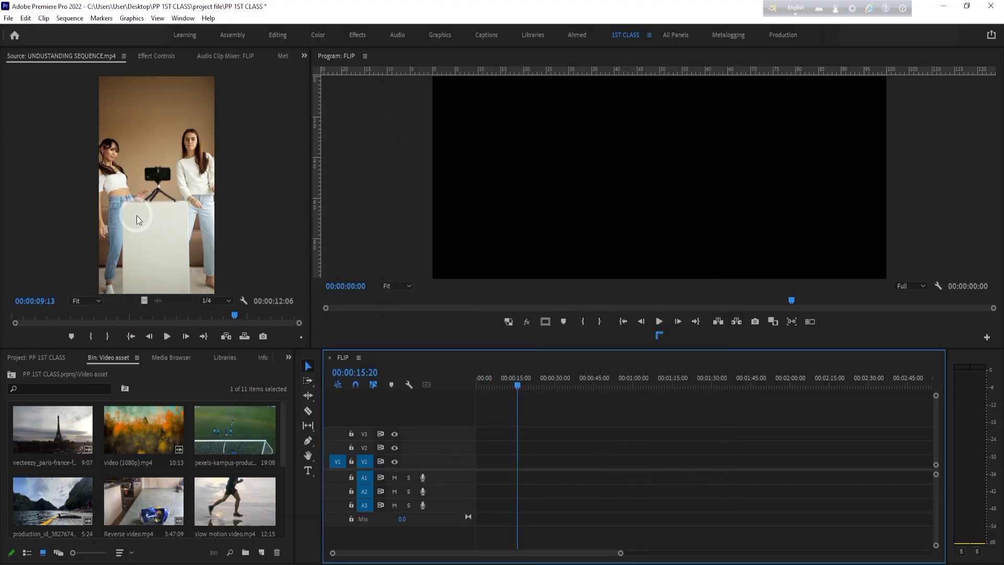
drag(136, 215, 479, 447)
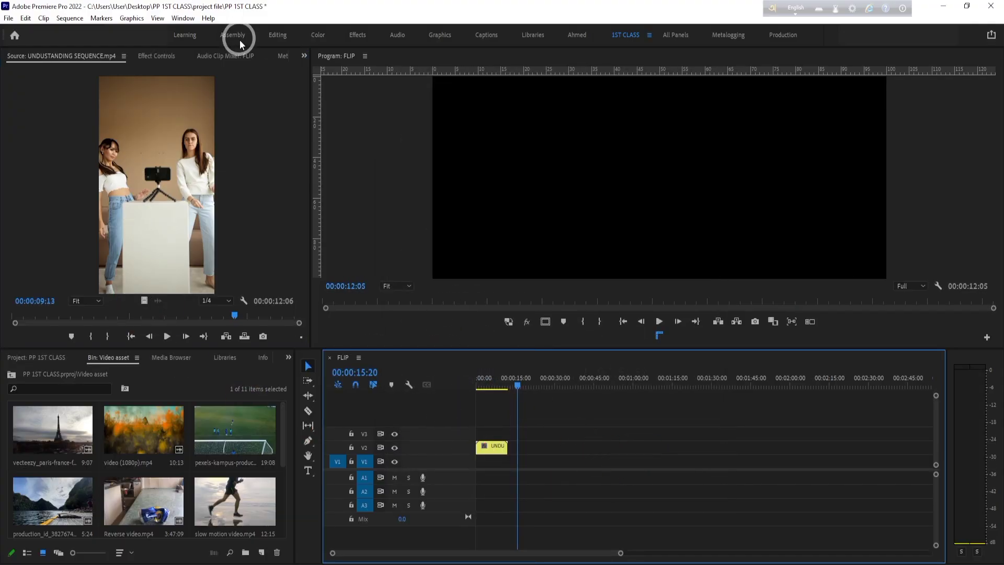
- Switch to the Editing workspace and move the FLIP timeline's playhead to 00:00:00:00
click(189, 20)
mouse_move(204, 31)
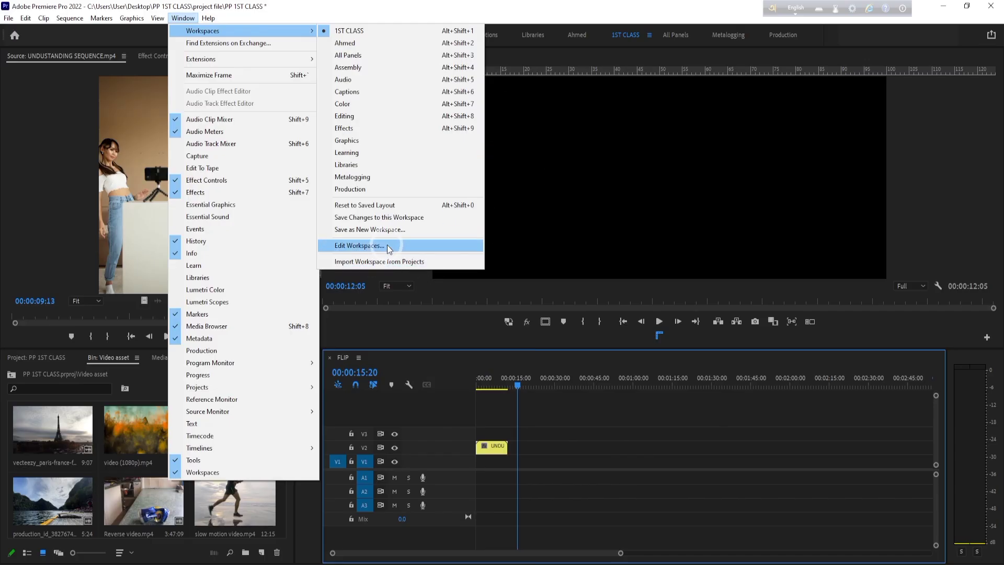
click(374, 114)
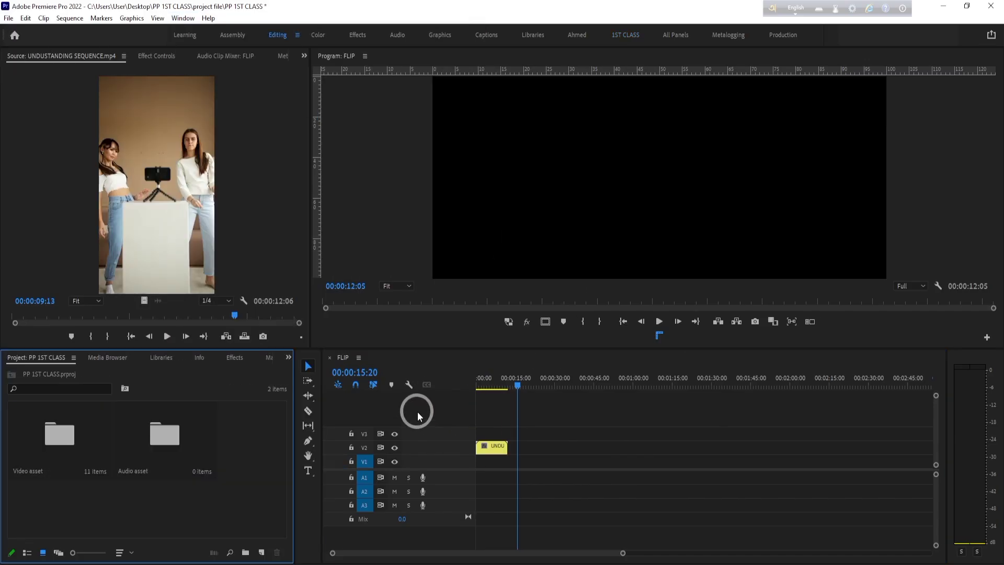
click(501, 388)
drag(501, 390, 462, 385)
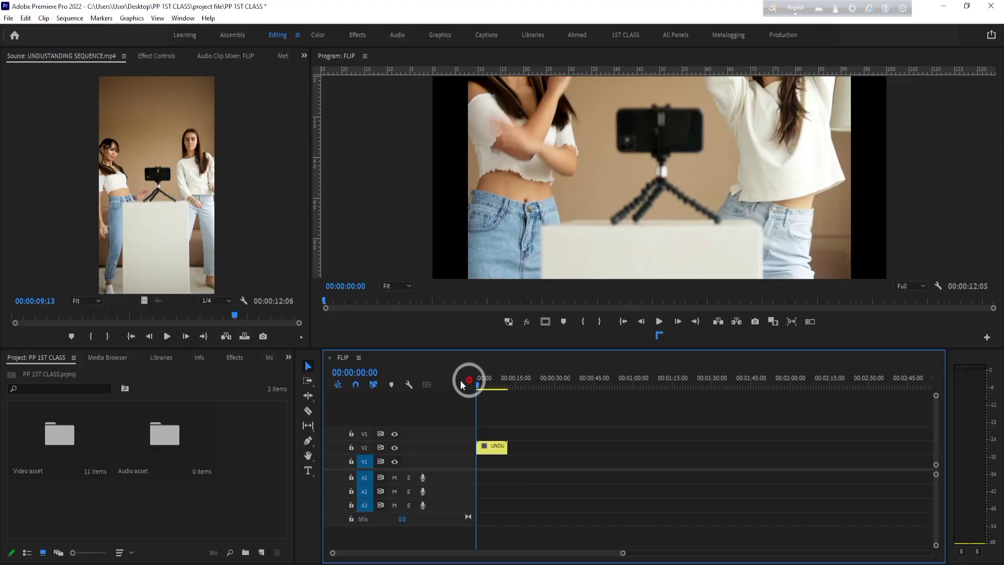
- Reset the Editing workspace to its saved layout and move the playhead to 00:00:05:20
click(184, 18)
mouse_move(219, 31)
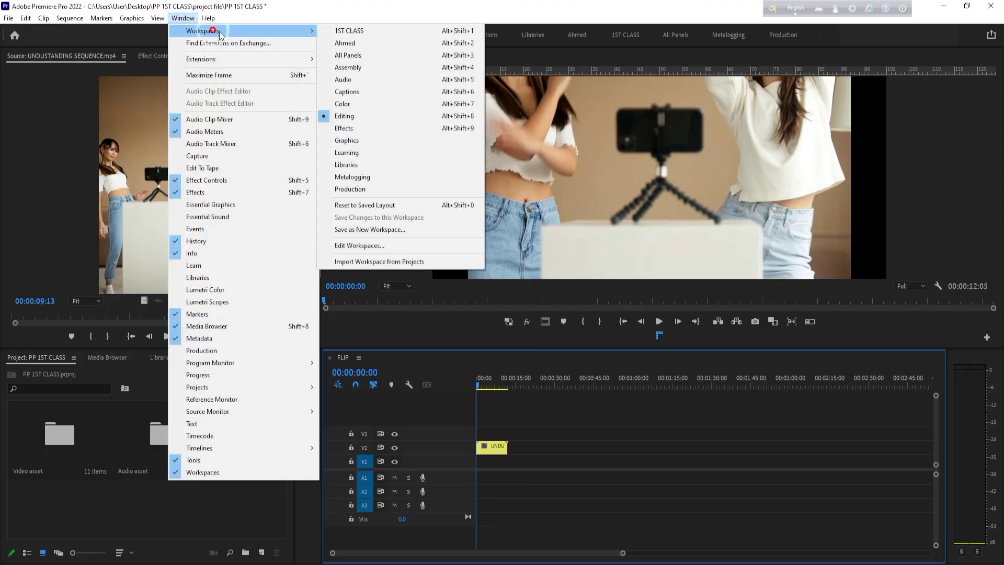
click(393, 207)
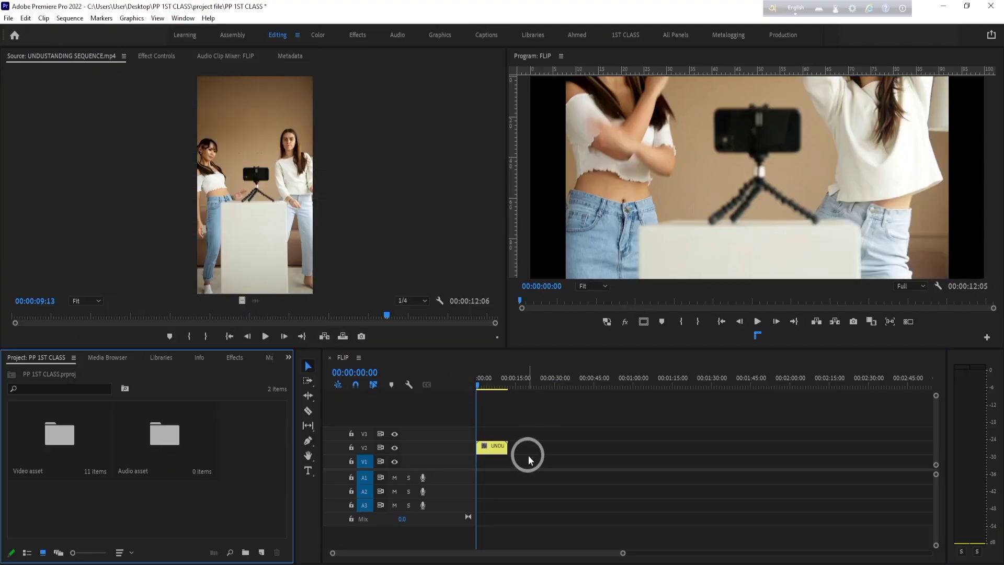
drag(498, 373, 490, 376)
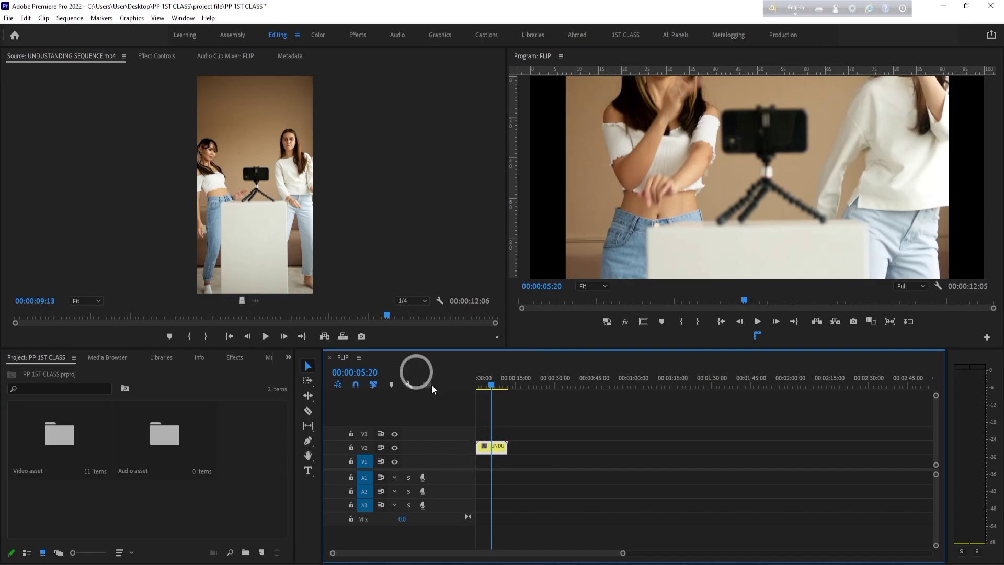
- Reset the Editing workspace to its last saved version
click(45, 160)
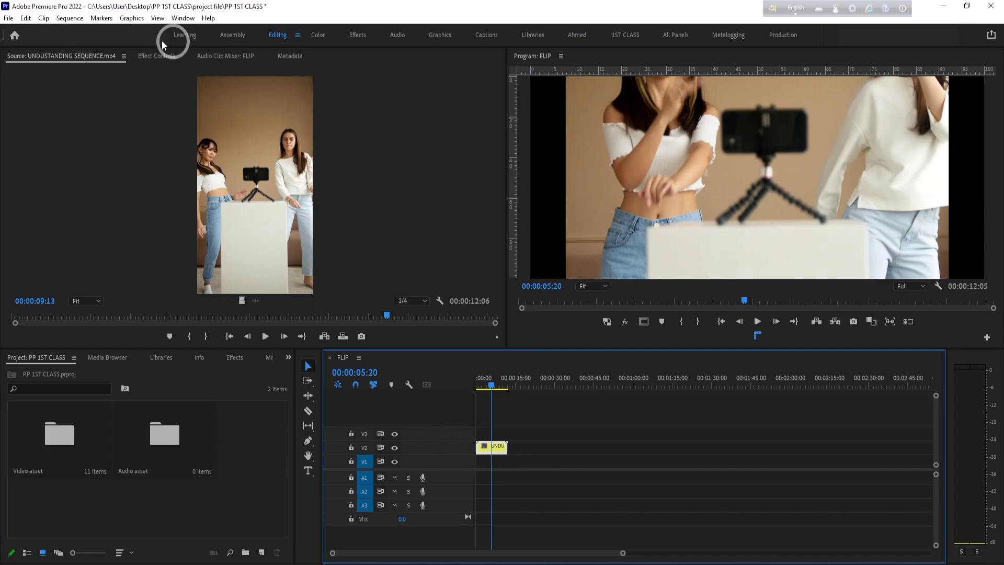
double_click(277, 37)
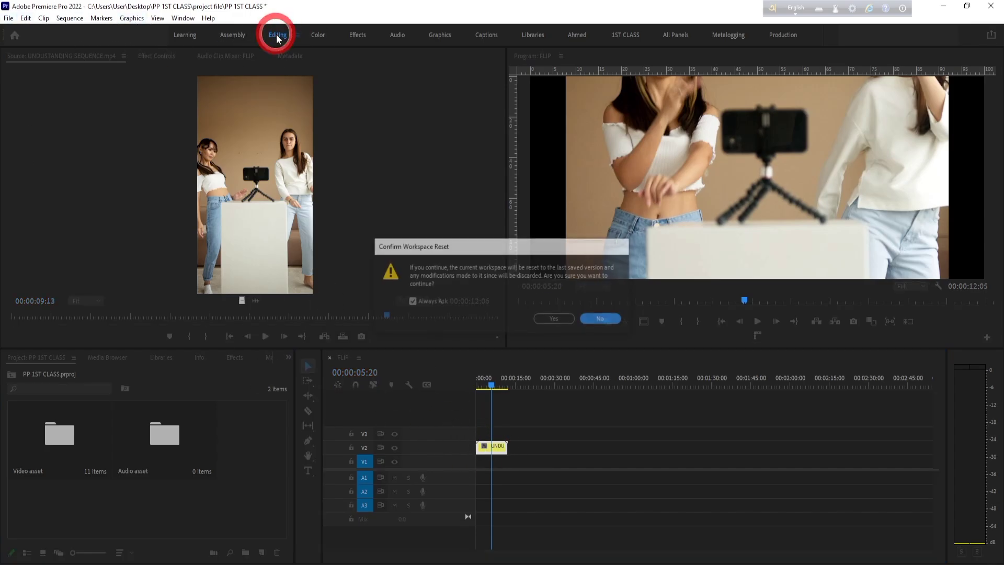
click(555, 320)
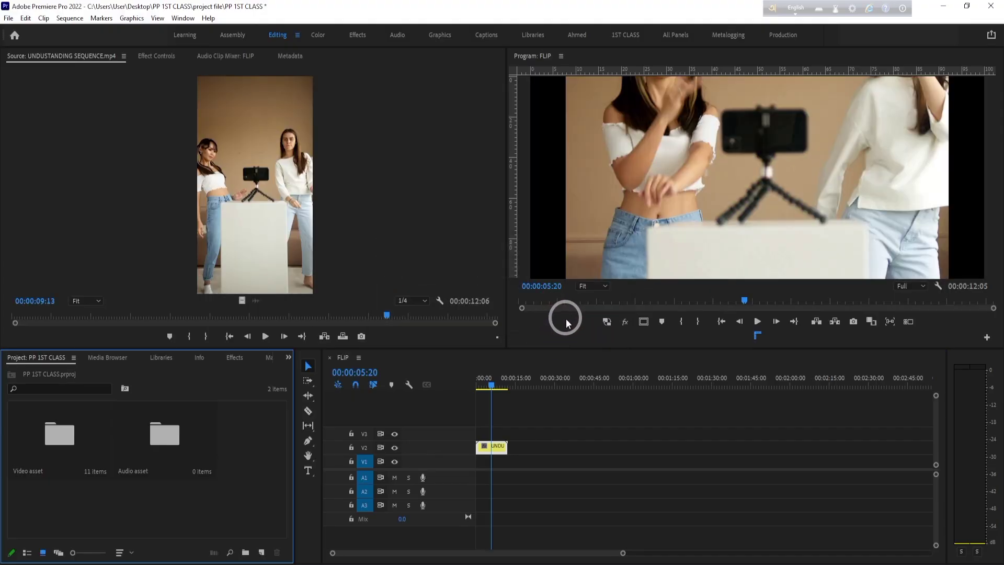
- Delete the clip from V2 in the FLIP timeline
click(7, 19)
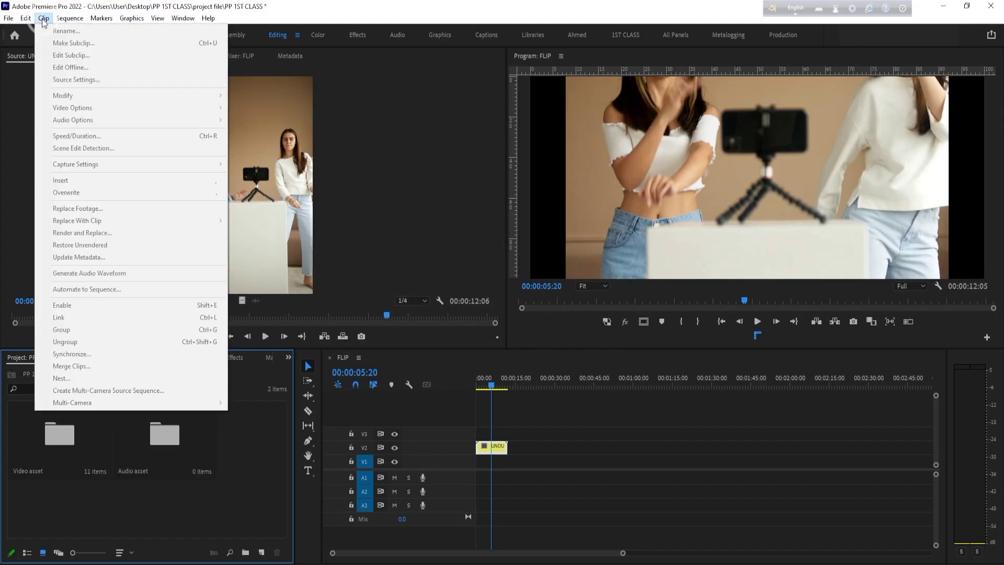
click(493, 446)
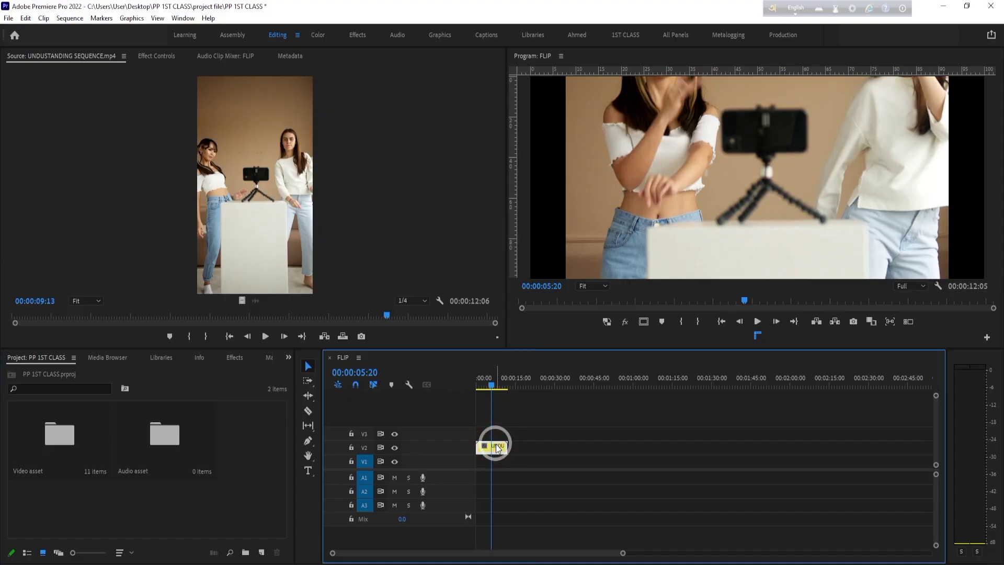
key(Delete)
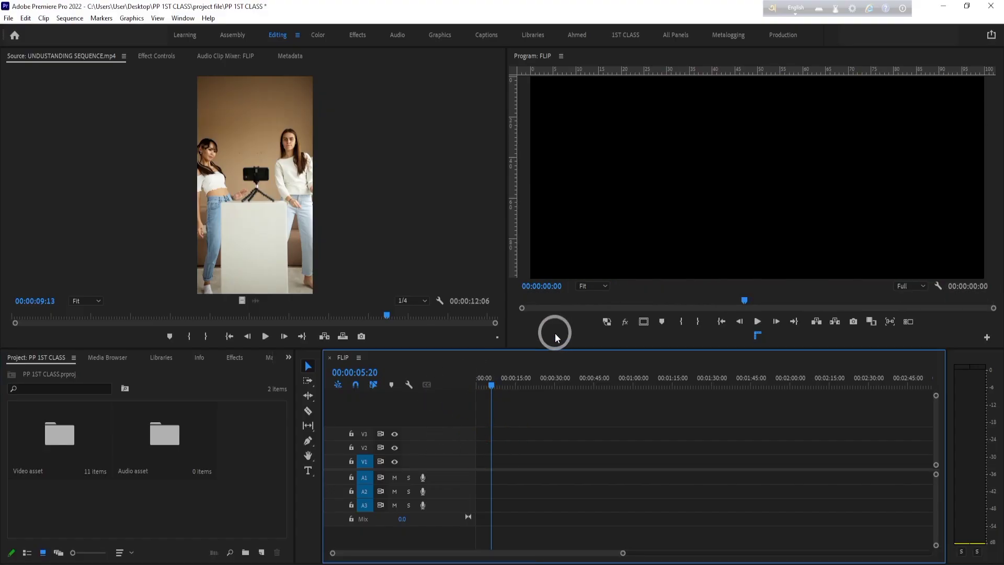
click(409, 384)
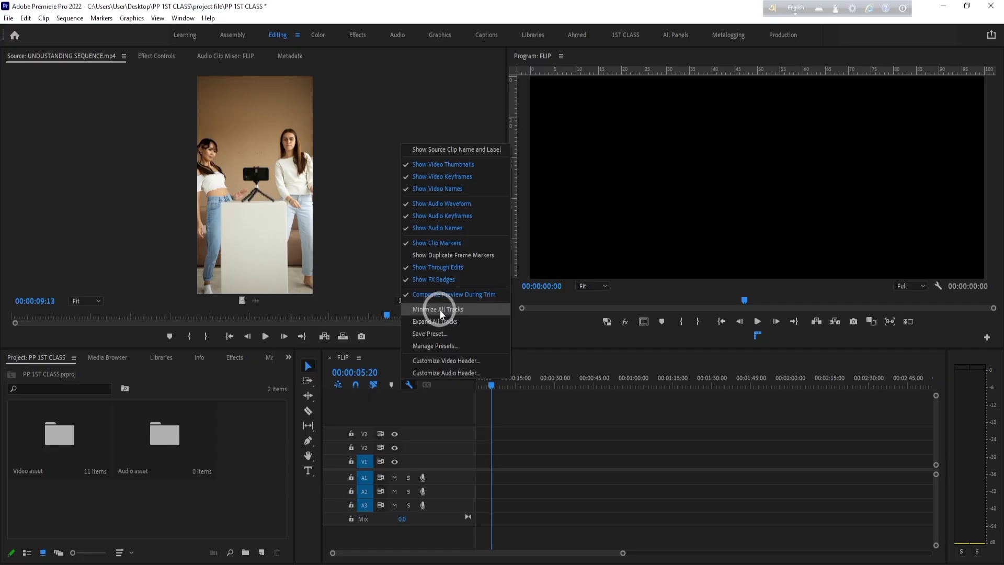
click(440, 345)
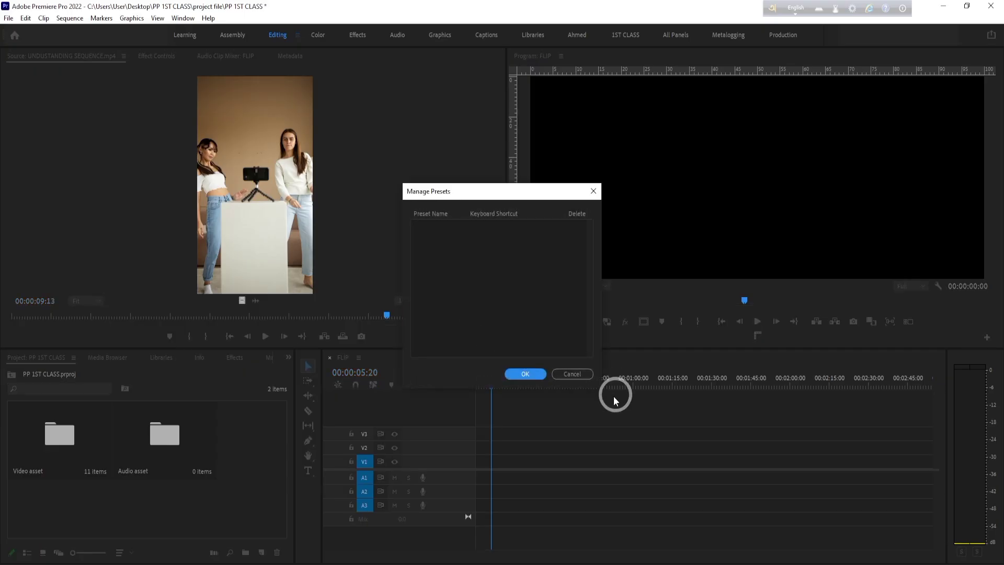
click(574, 374)
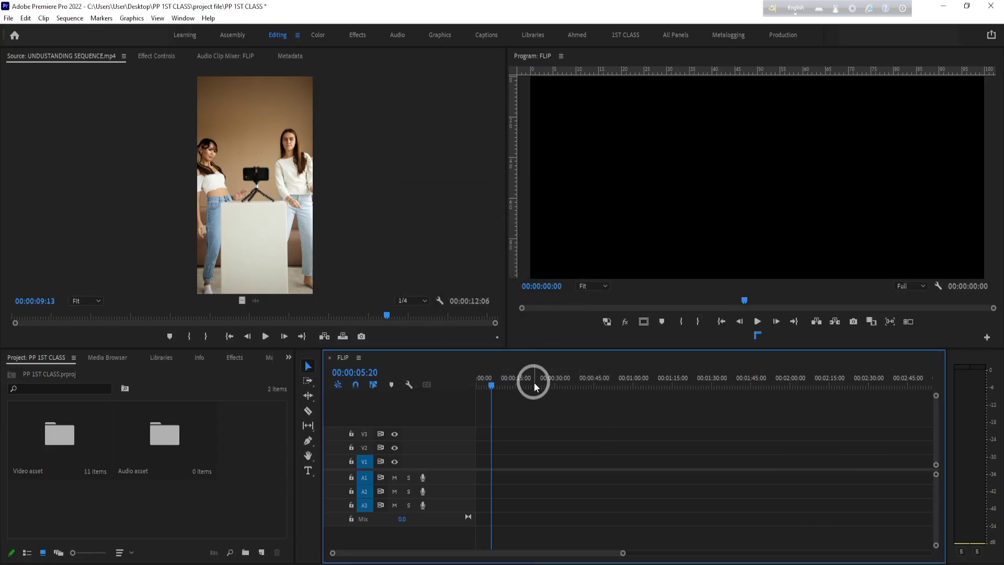
- Move the FLIP timeline's playhead to 00:00:00:02
click(476, 381)
click(609, 290)
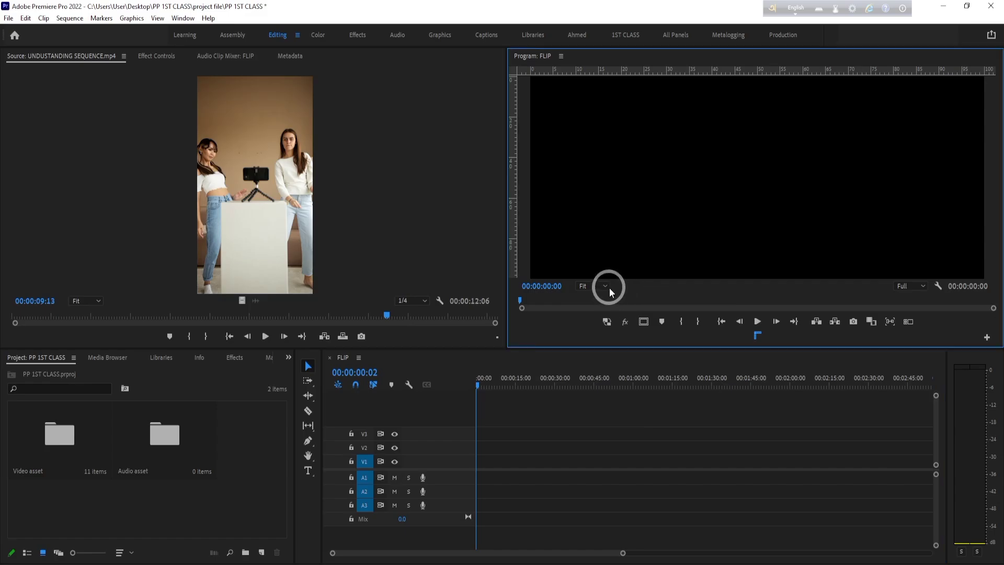
click(605, 287)
click(231, 99)
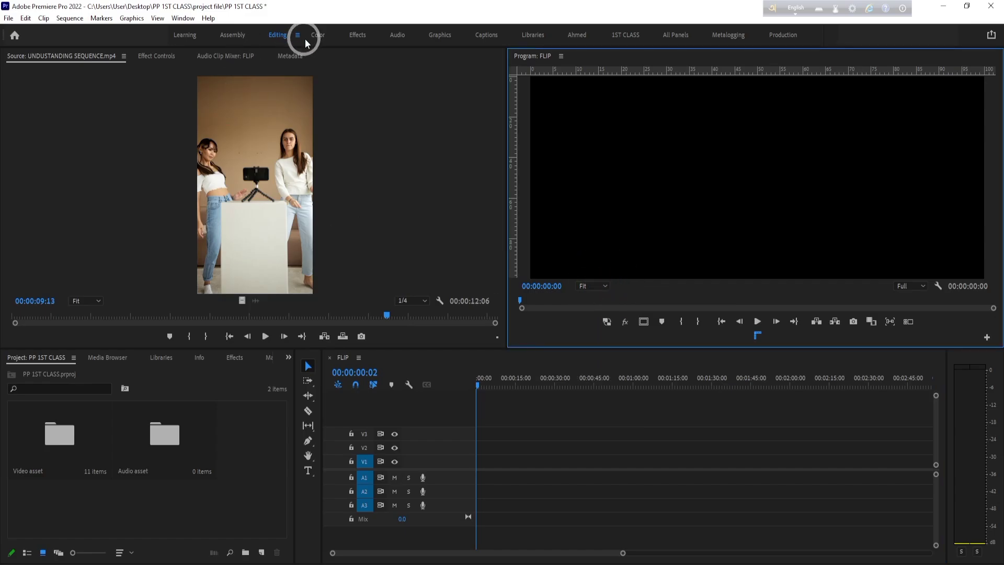
- Open the Video asset bin and place video (1080p).mp4 with its audio at the start of tracks V4 and A4
click(31, 417)
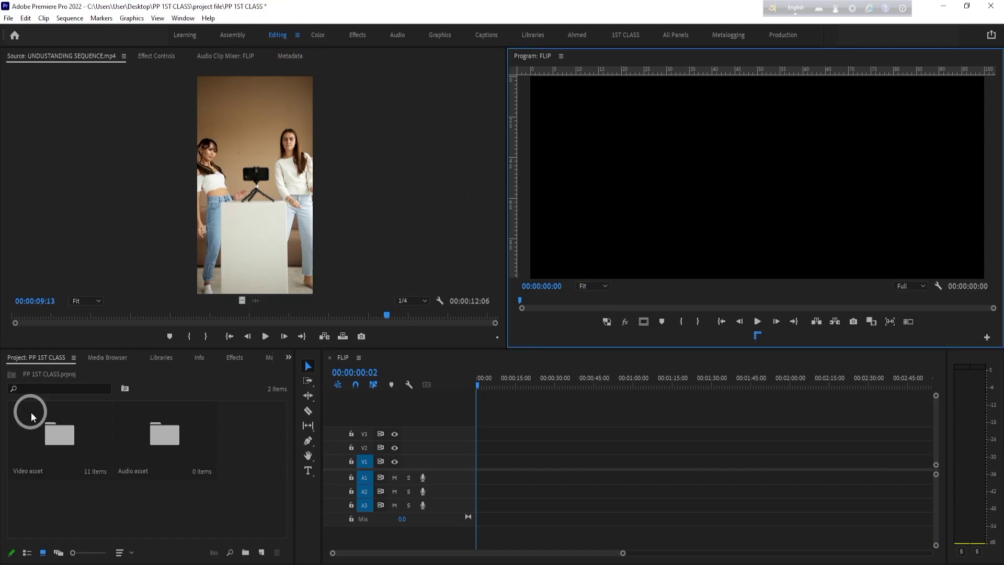
click(82, 437)
double_click(84, 441)
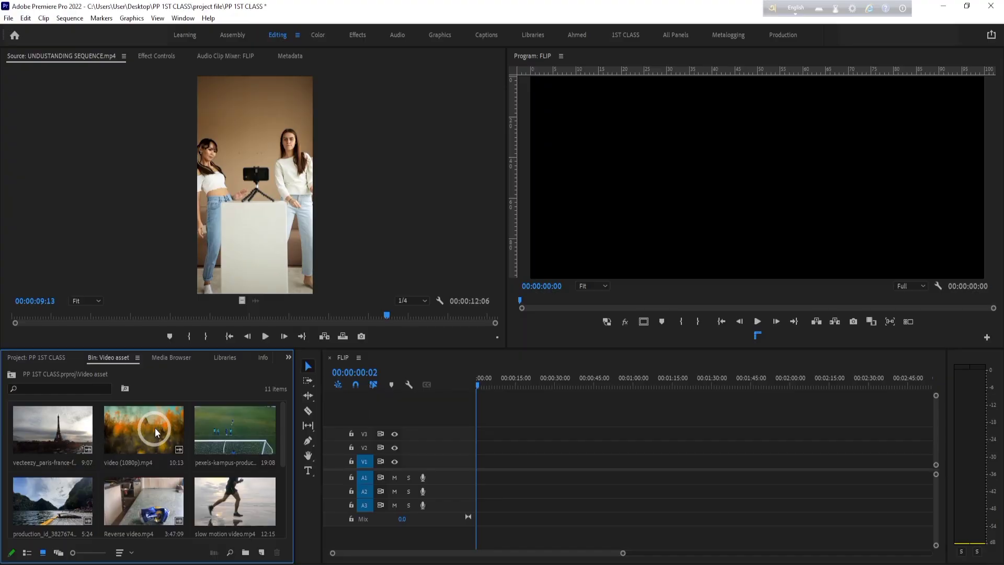
scroll(156, 432, down, 3)
scroll(228, 498, up, 3)
scroll(201, 418, down, 3)
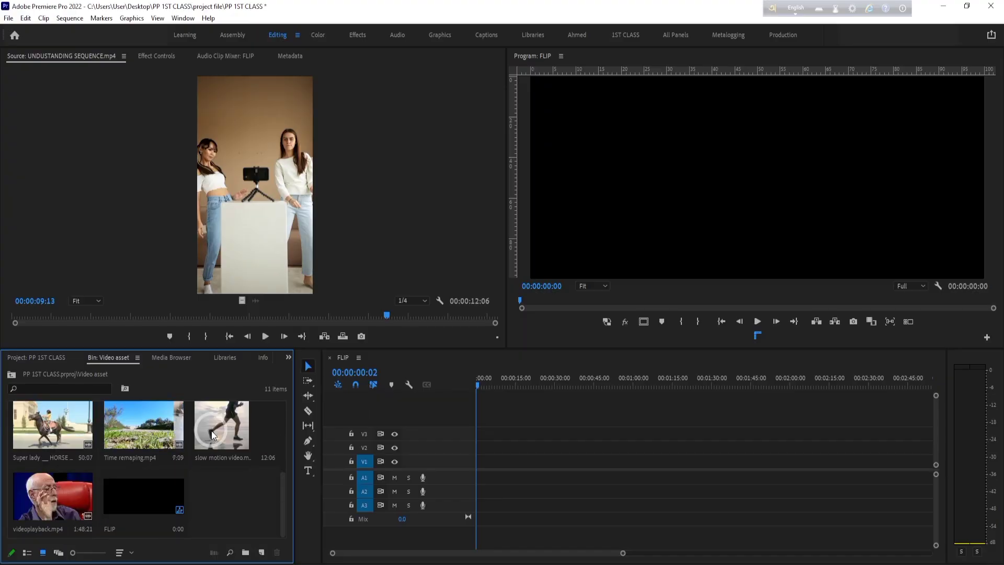
scroll(213, 435, up, 3)
drag(132, 422, 541, 429)
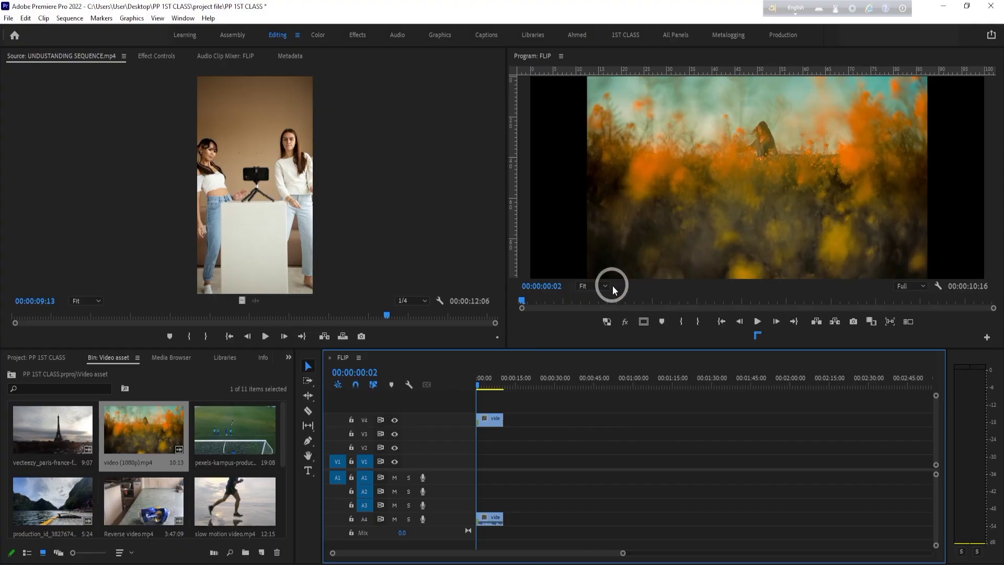
- Hide the Program monitor's rulers and widen the Program monitor by narrowing the Source monitor
click(758, 335)
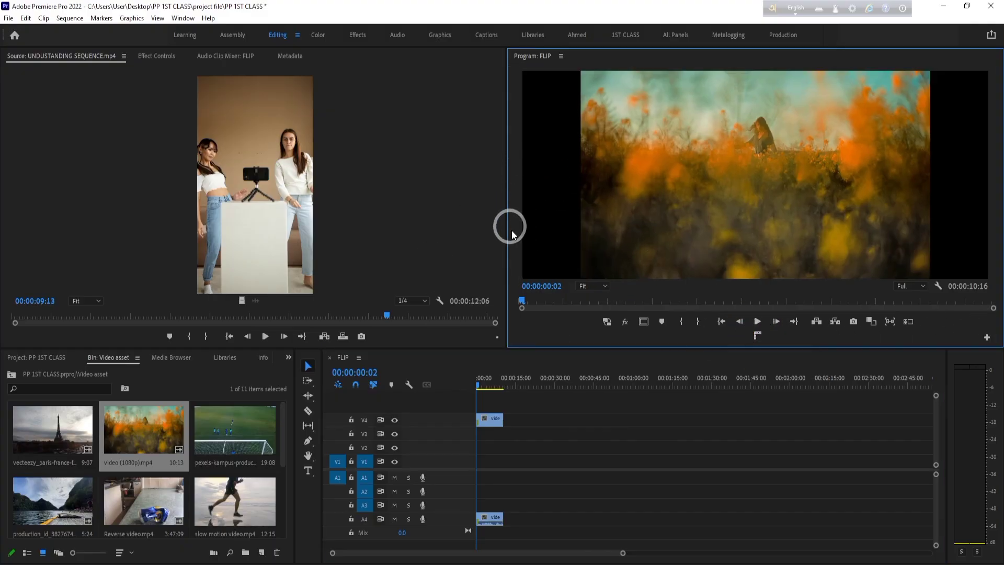
drag(505, 216, 173, 180)
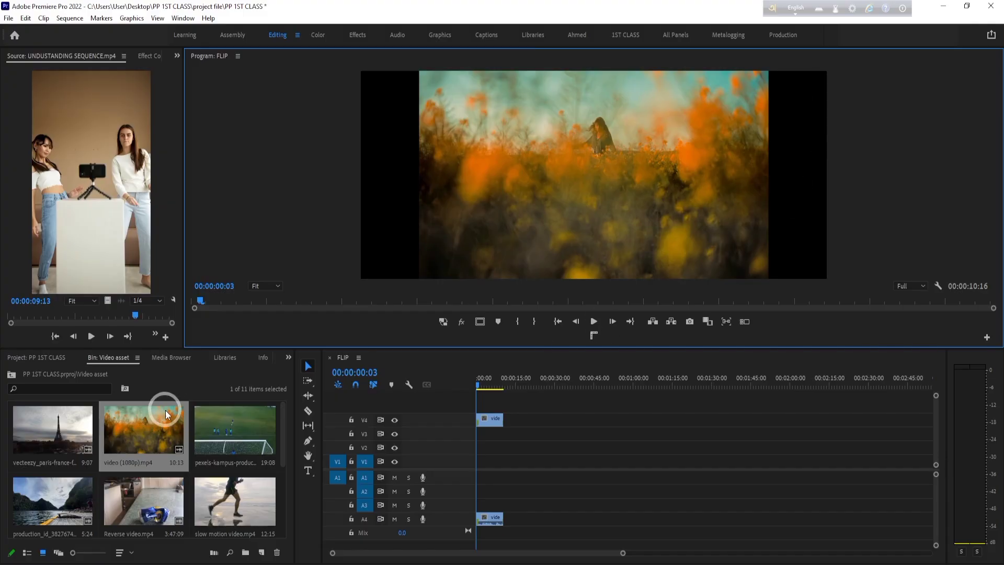
scroll(166, 414, down, 5)
click(140, 507)
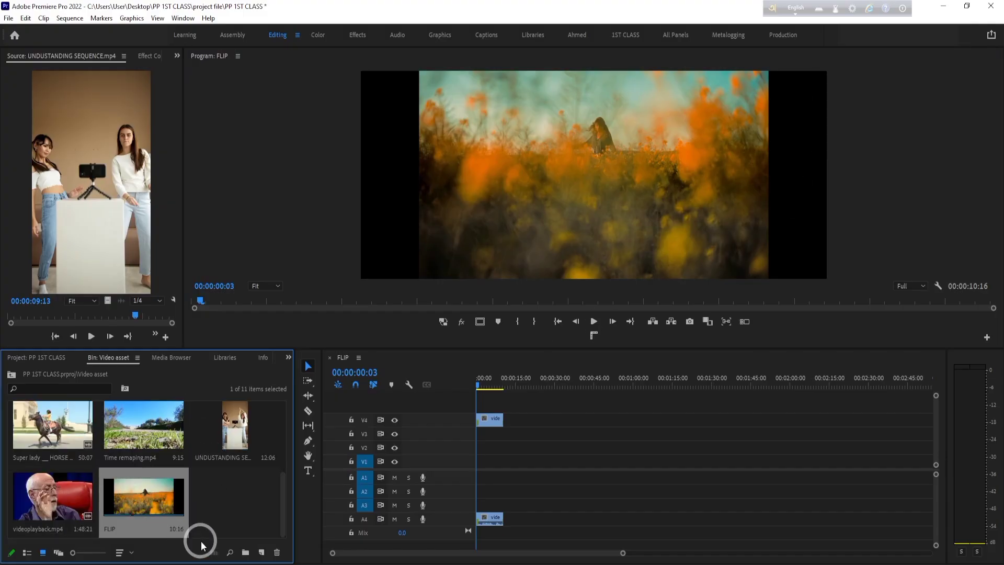
click(228, 511)
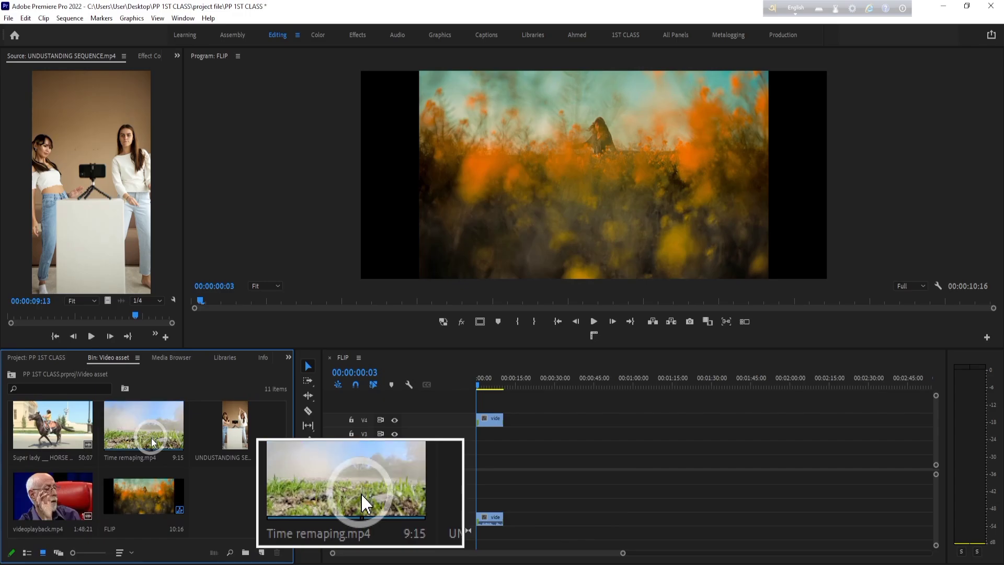
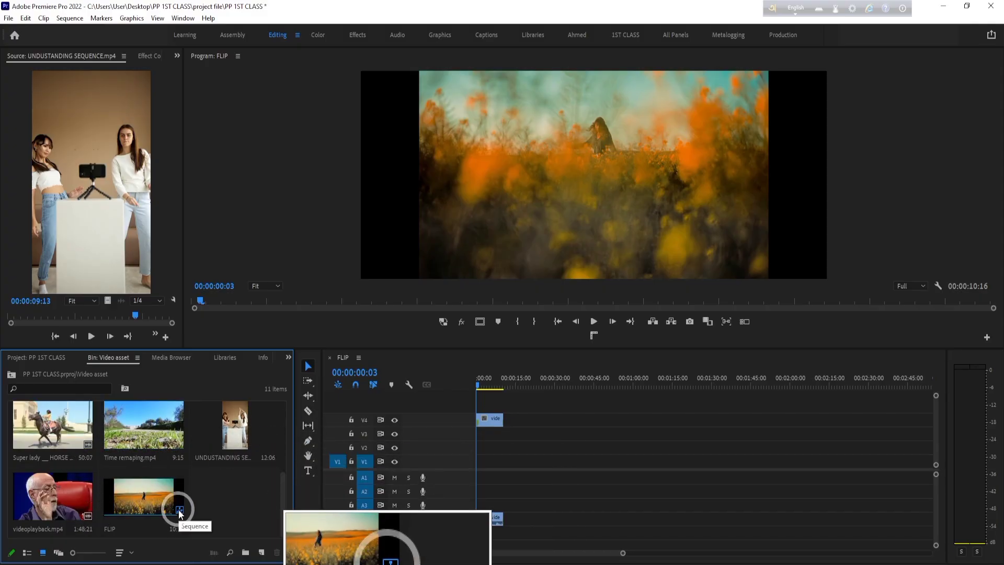
key(F12)
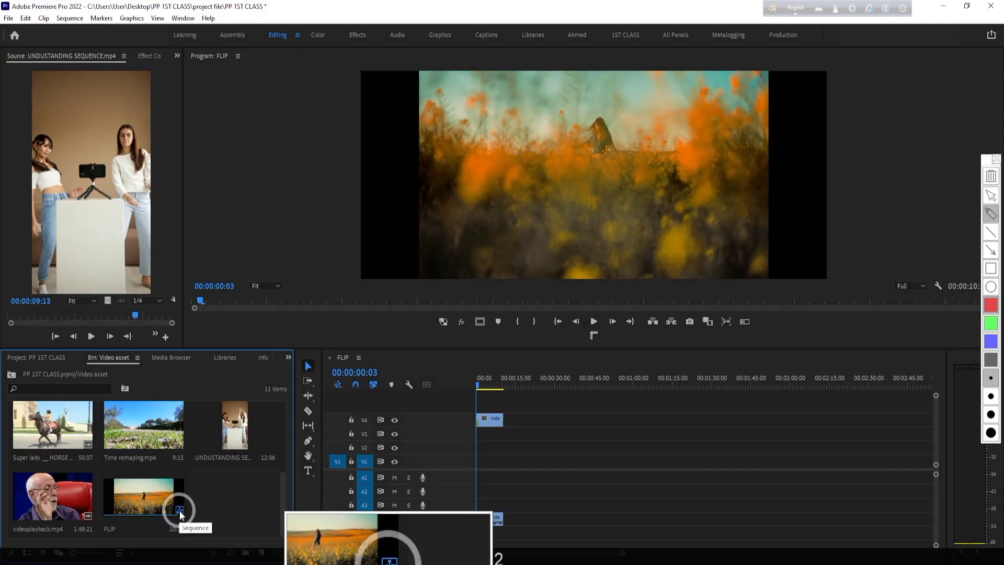
key(F12)
key(ctrl+2)
mouse_move(173, 501)
mouse_down()
mouse_move(185, 502)
mouse_move(177, 517)
mouse_move(171, 503)
mouse_up()
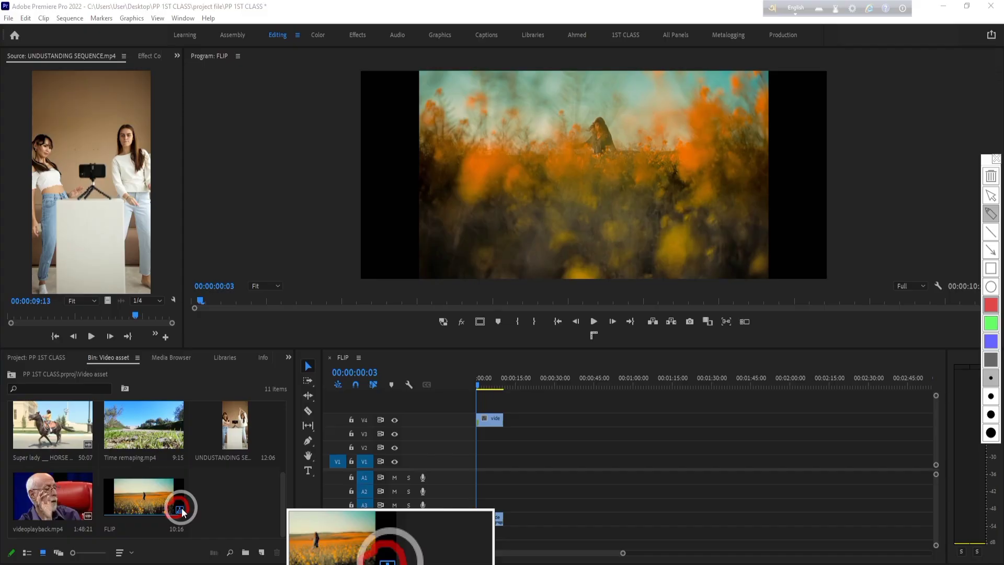
key(ctrl+2)
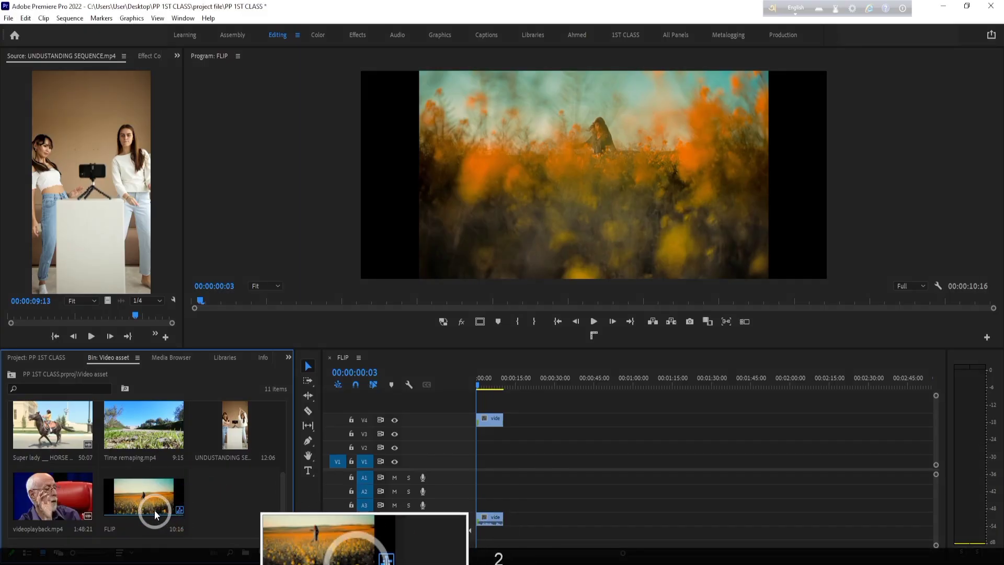
- Review the sequence settings of FLIP selected in the Video asset bin, then close them without changes
click(158, 501)
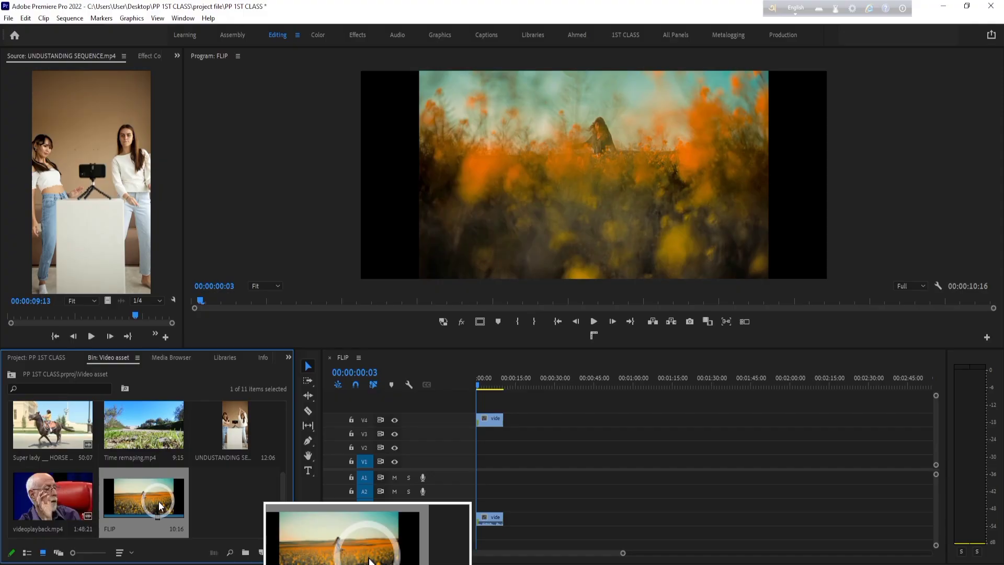
click(78, 19)
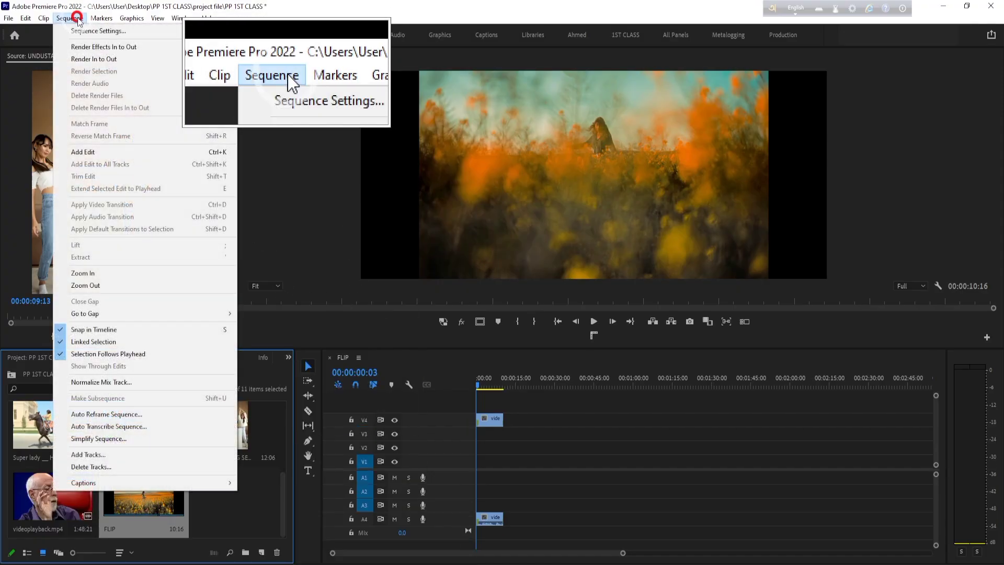
click(101, 32)
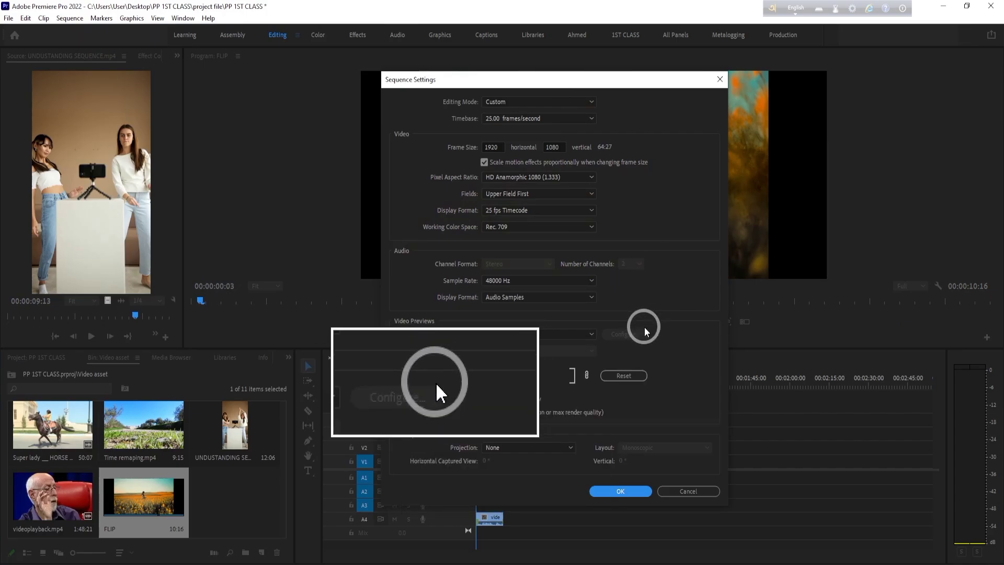
click(691, 491)
- Select the clip on V4 in the FLIP timeline and view the sequence settings from there, leaving them unchanged
click(242, 499)
click(50, 499)
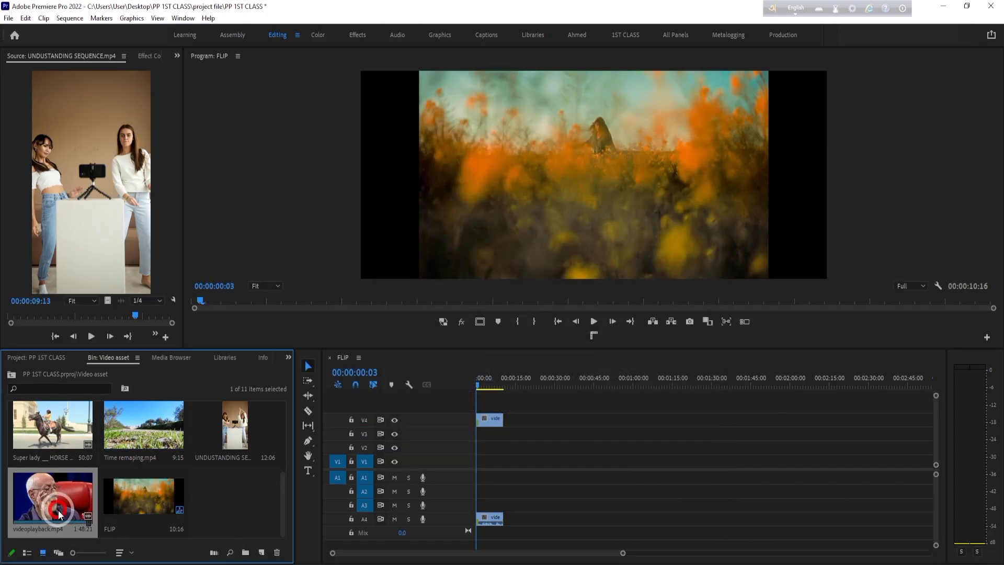
click(493, 419)
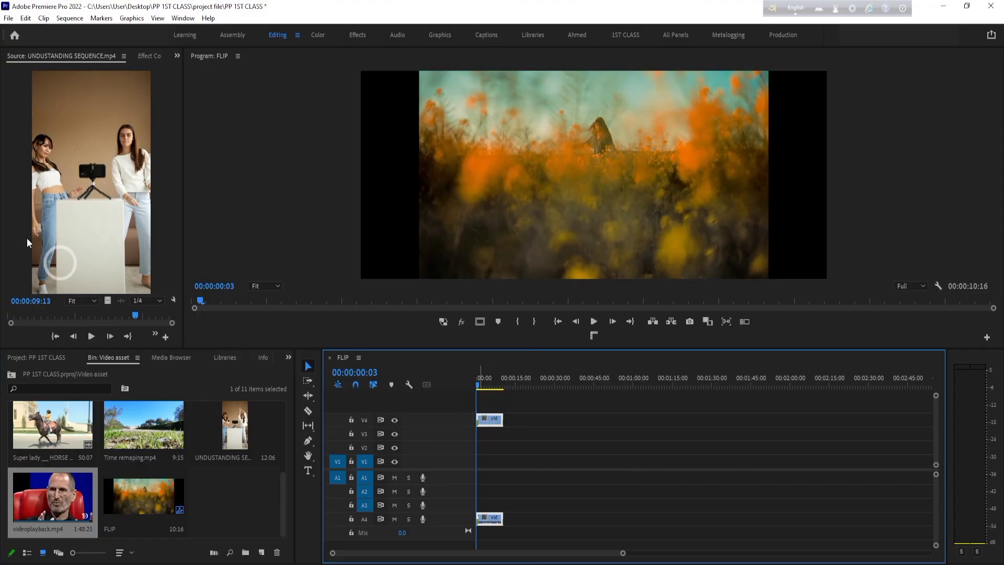
click(70, 18)
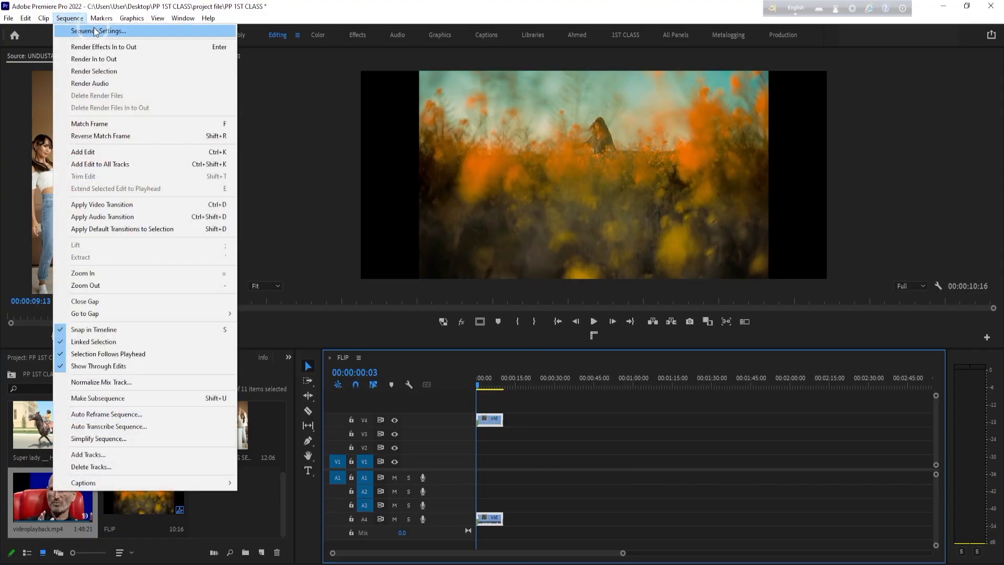
click(96, 31)
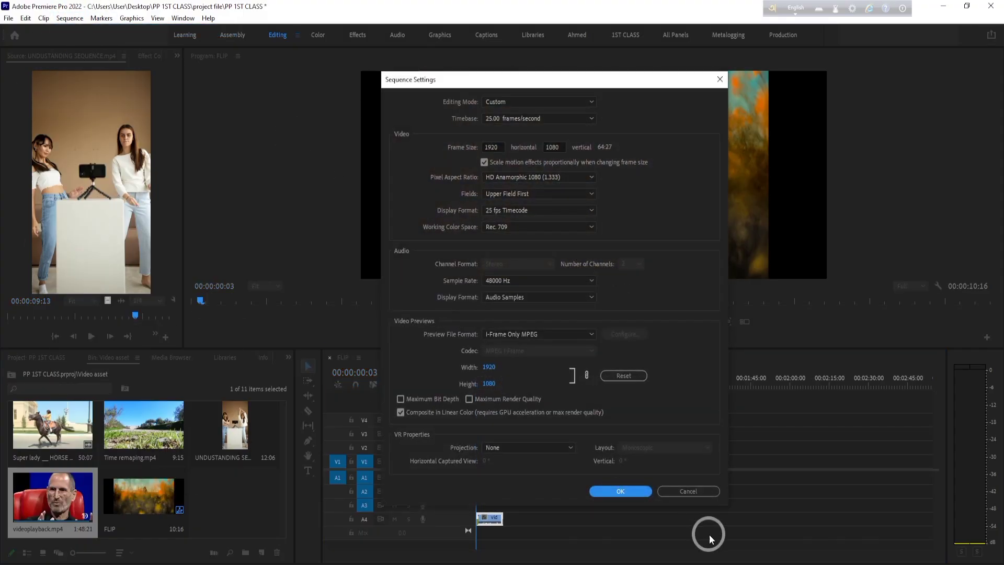
click(702, 492)
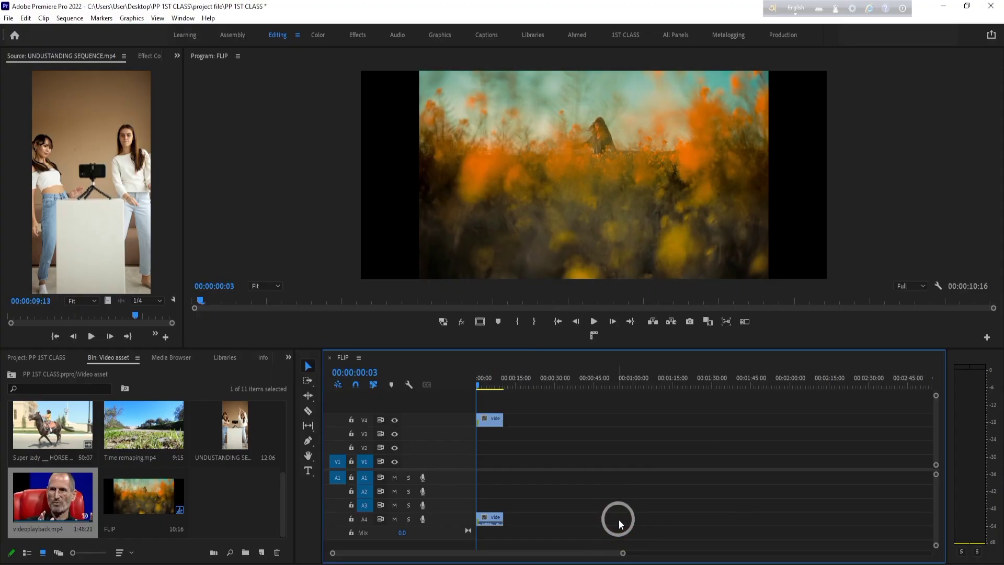
- Check whether sequence settings are available for videoplayback.mp4 in the bin, then clear the bin selection
click(216, 493)
click(42, 510)
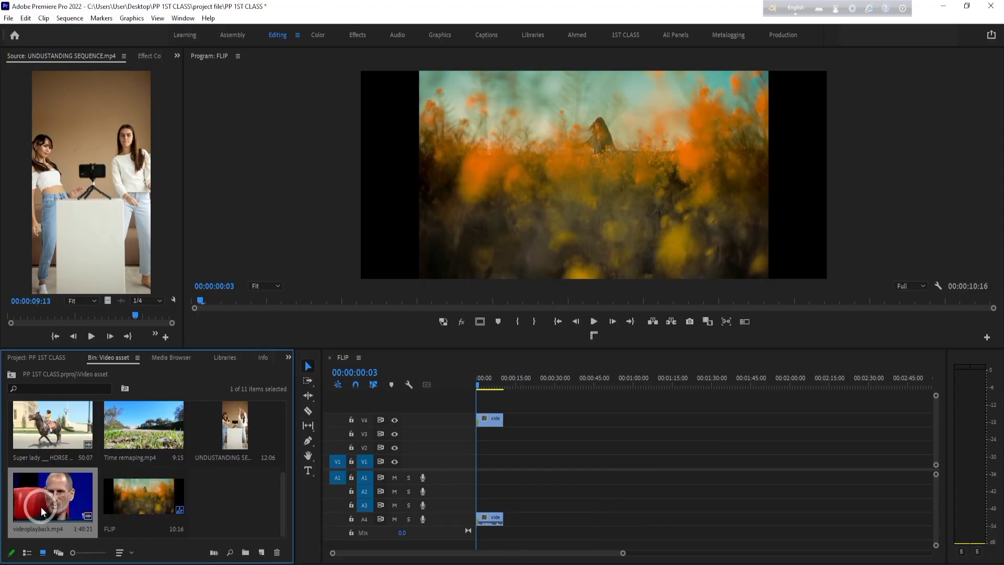
click(58, 18)
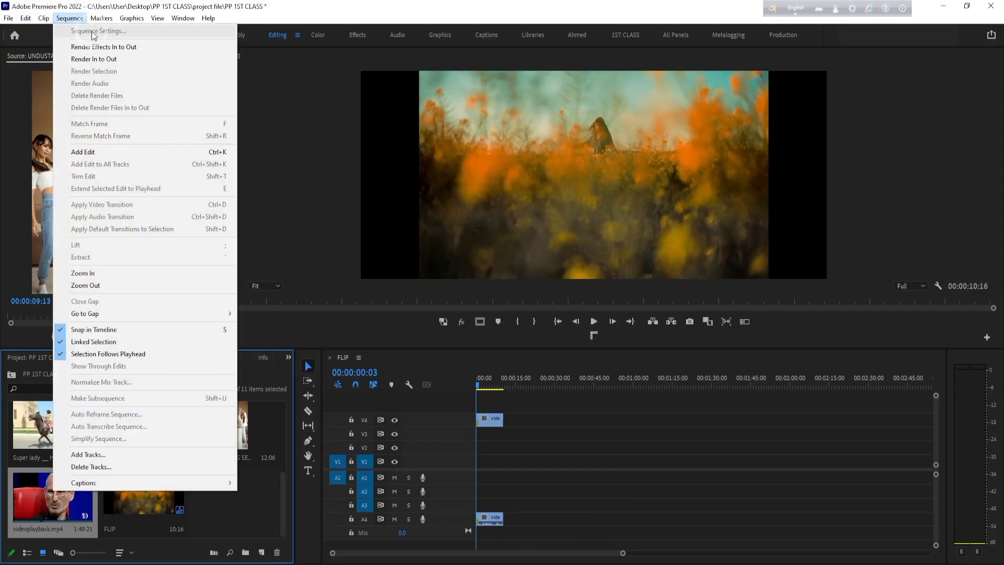
click(242, 502)
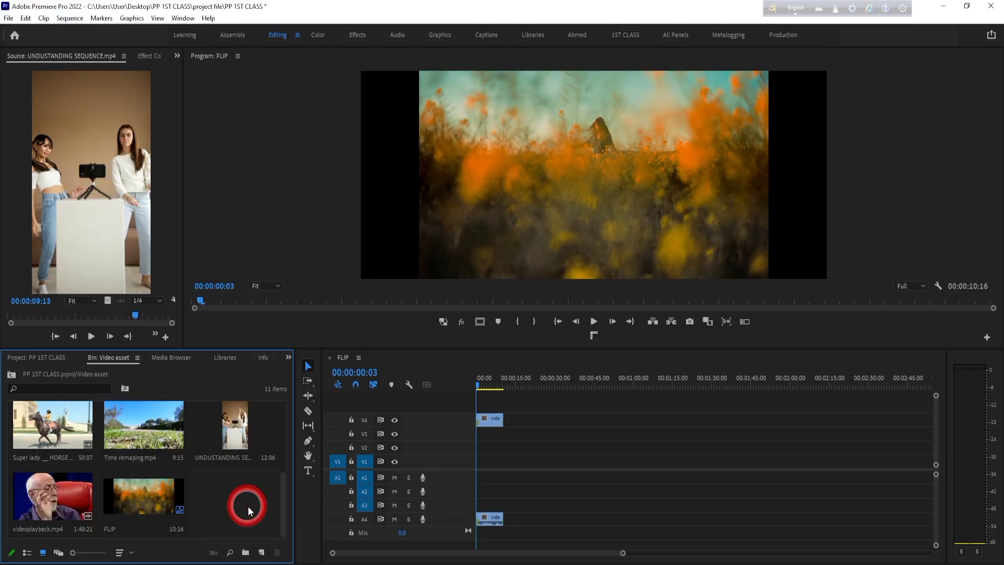
- Compare selecting FLIP in the bin with selecting its V4 clip, then recheck the sequence settings without changing them
click(490, 418)
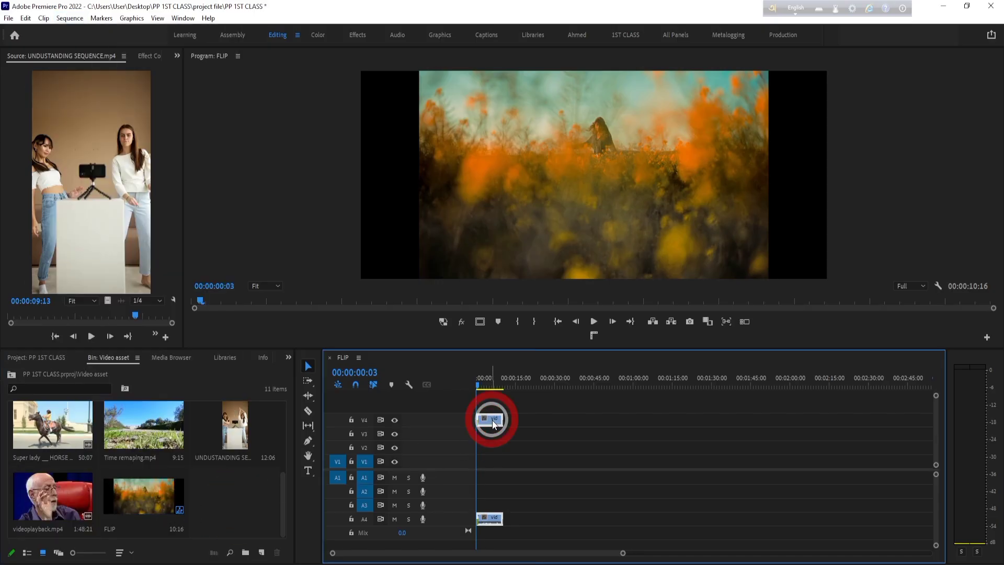
click(149, 498)
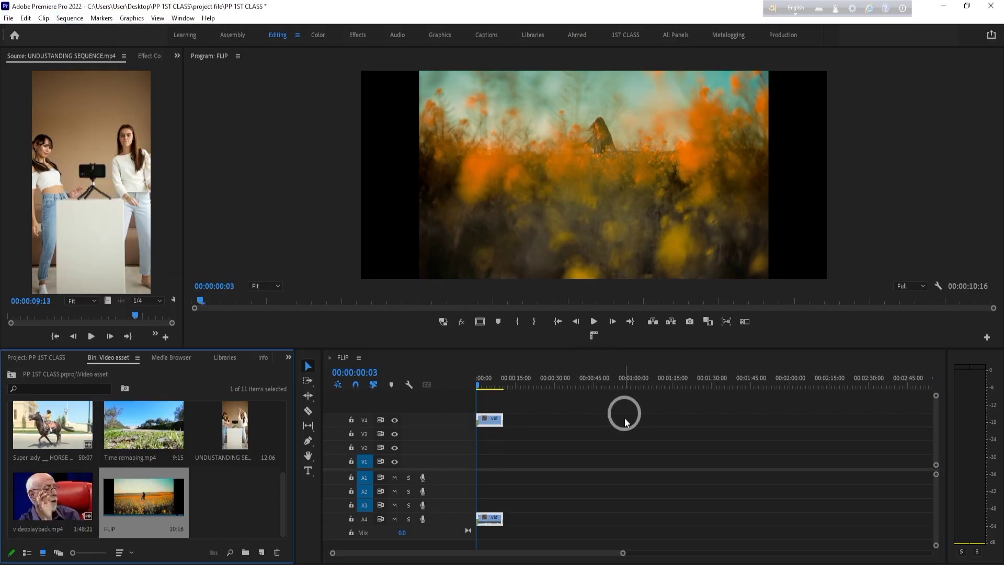
click(616, 441)
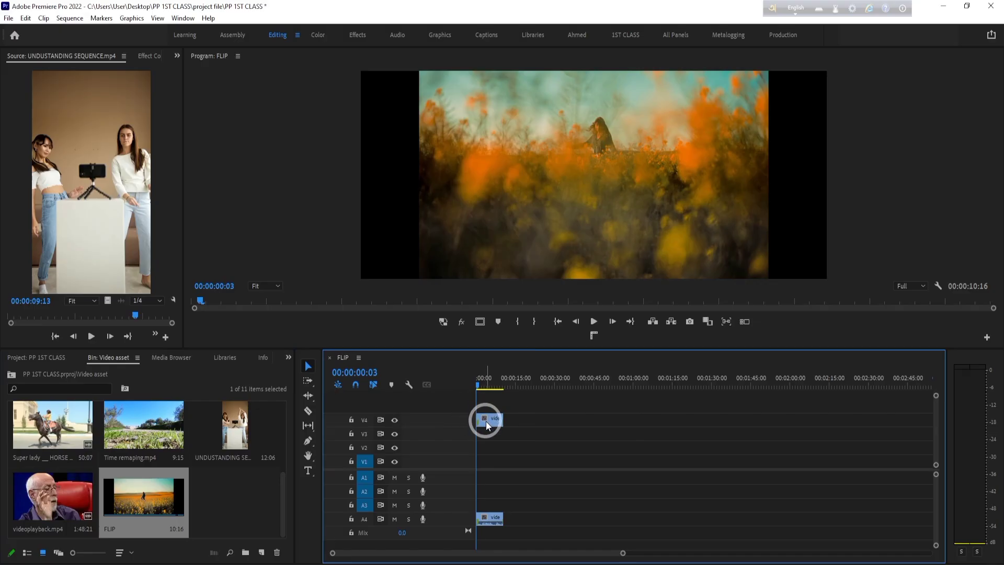
click(490, 420)
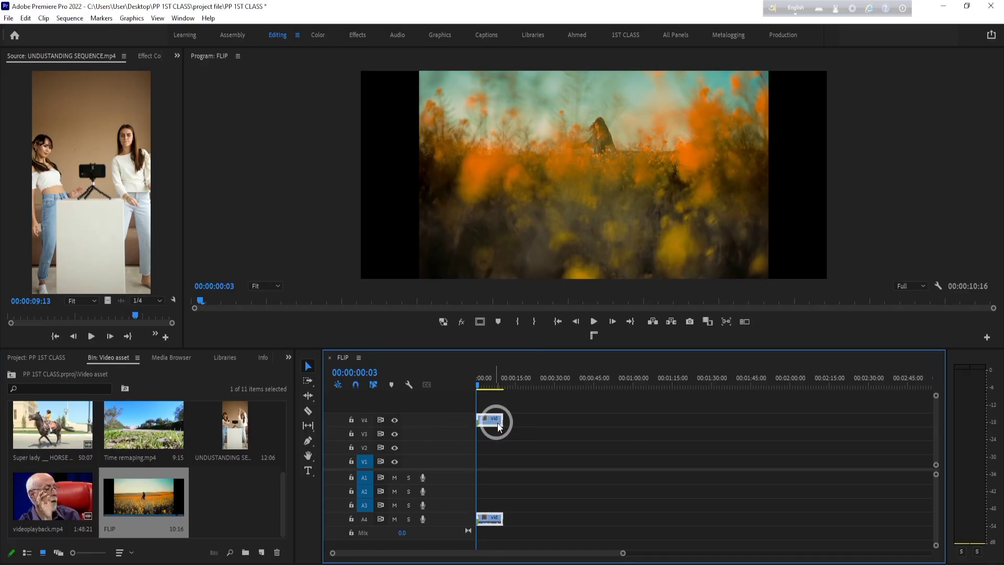
click(72, 20)
click(82, 29)
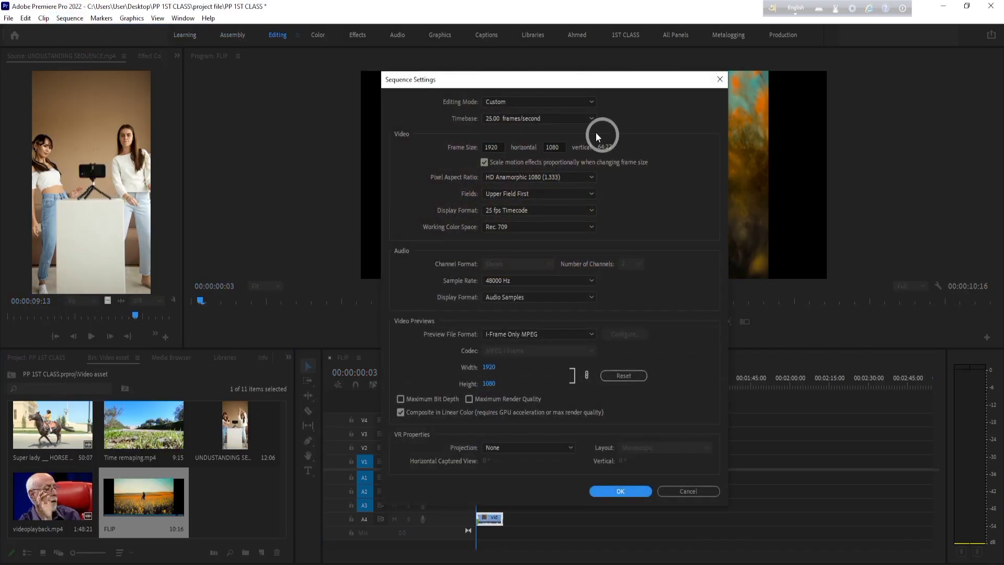
click(692, 490)
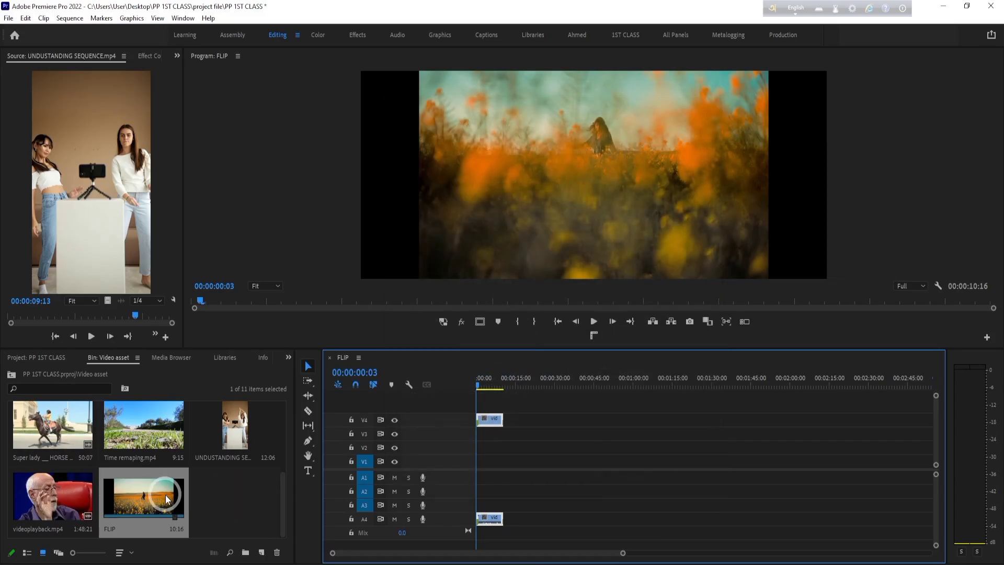
- Set the FLIP sequence's pixel aspect ratio to Square Pixels (1.0) and apply the settings
click(165, 495)
click(69, 20)
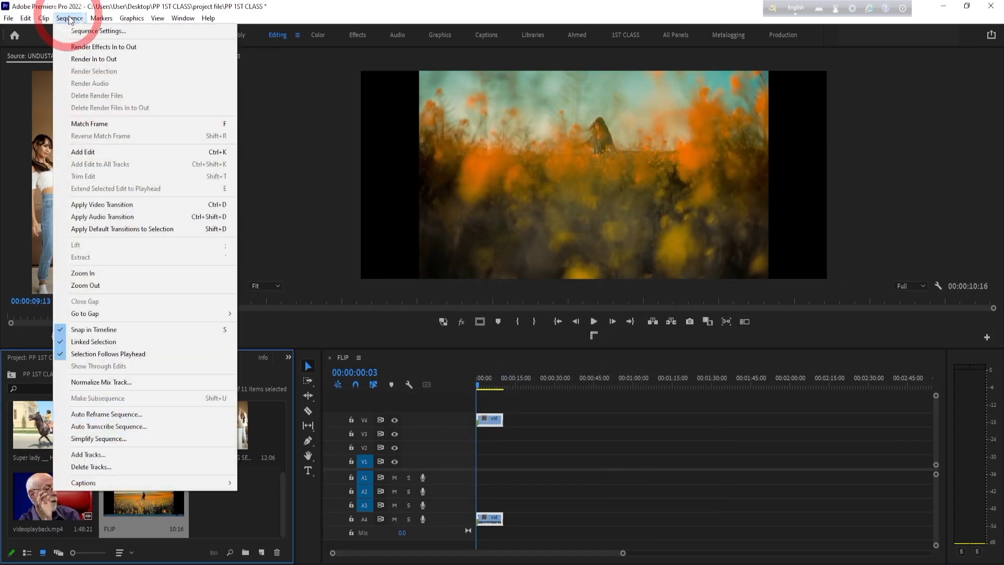
click(101, 33)
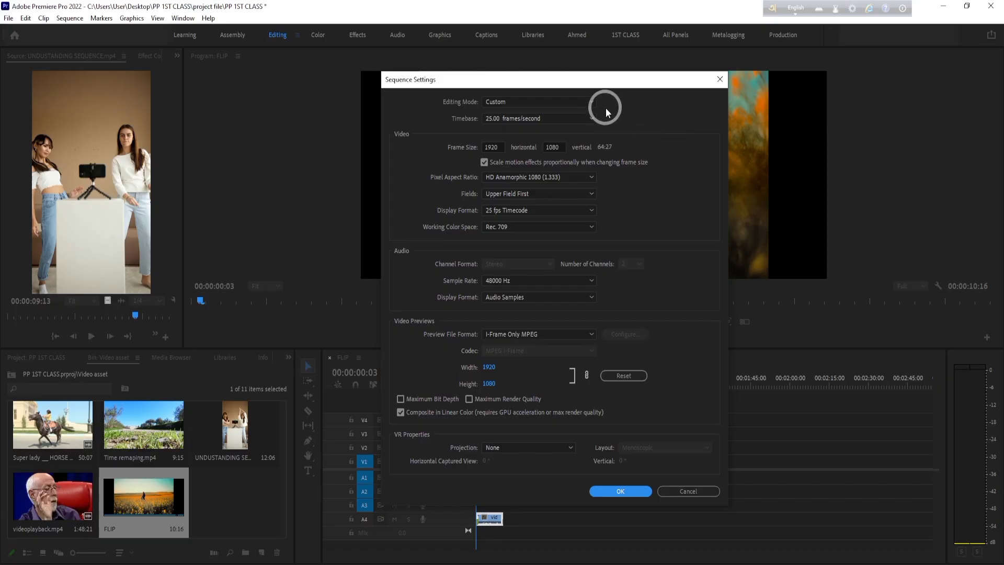
click(529, 178)
click(531, 193)
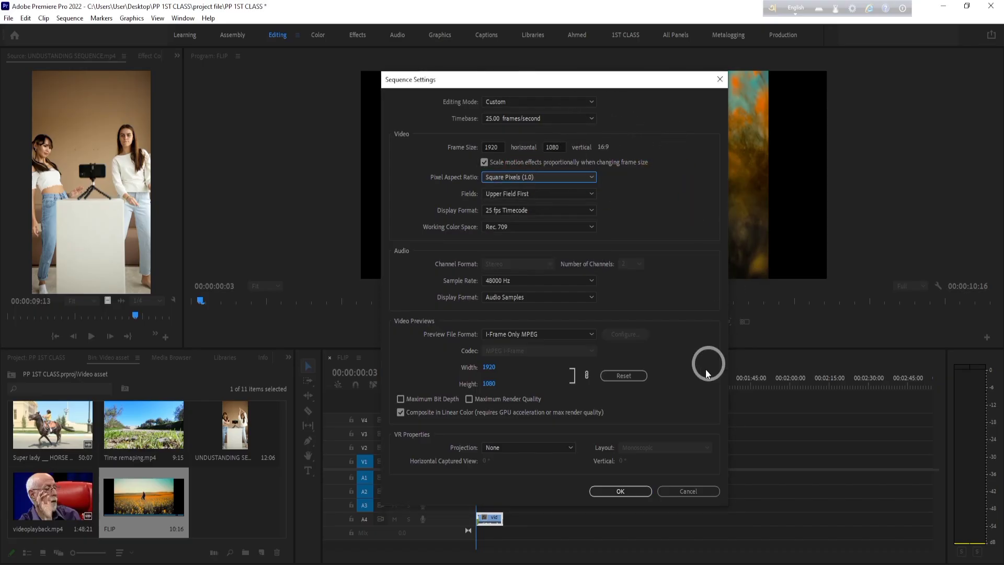
click(619, 491)
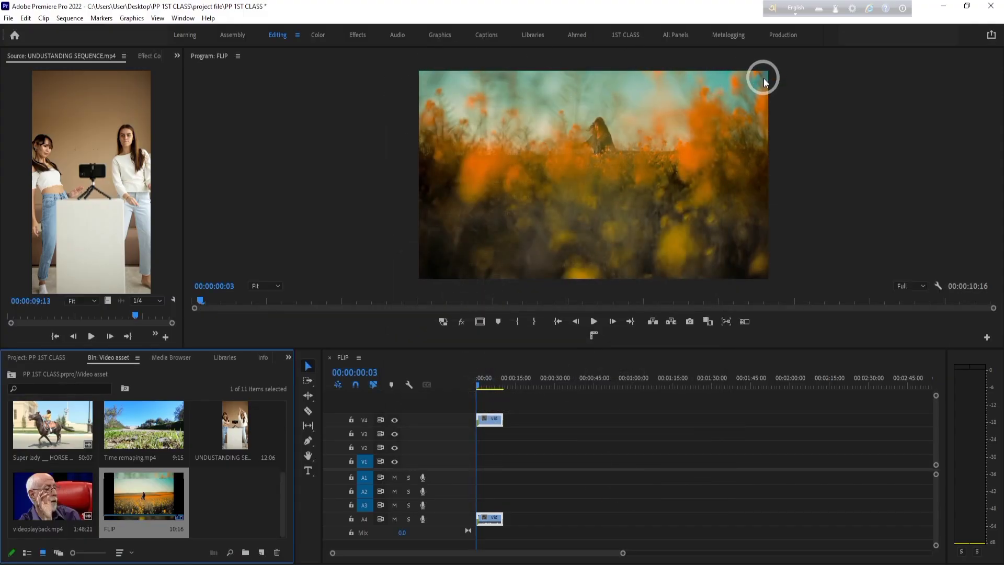
- Delete the clip on V4 and A4, and place videoplayback.mp4 at the start of V1 and A1
click(487, 418)
key(Delete)
drag(52, 511, 449, 456)
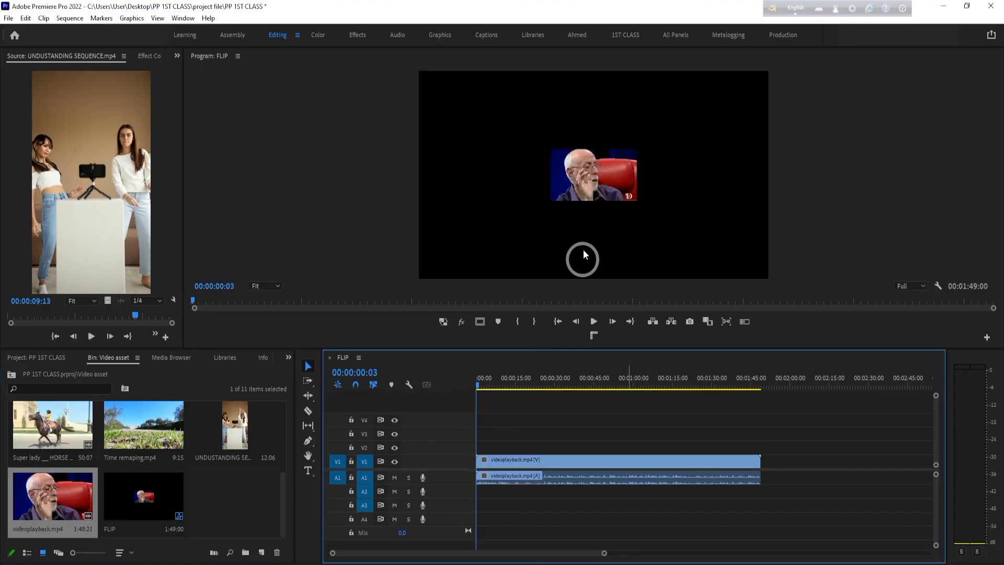
- Move the playhead to 00:00:16:00 and apply Scale to Frame Size to the videoplayback.mp4 clip on V1
click(518, 381)
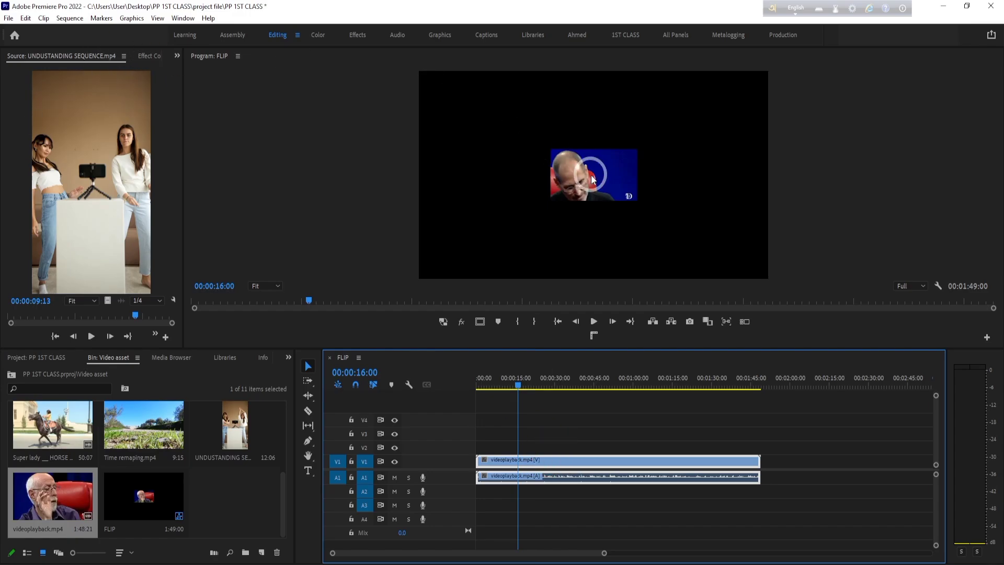
right_click(564, 460)
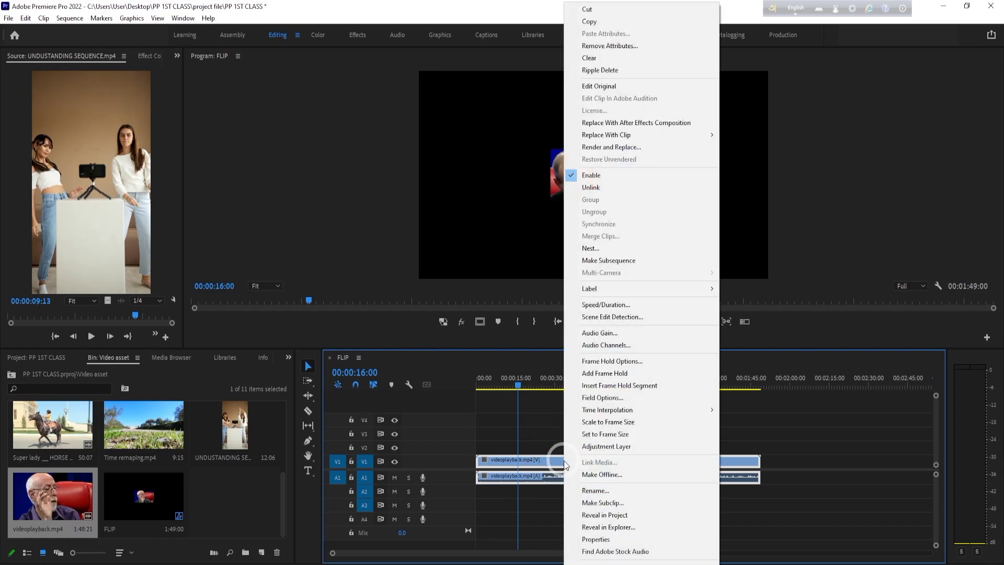
click(600, 423)
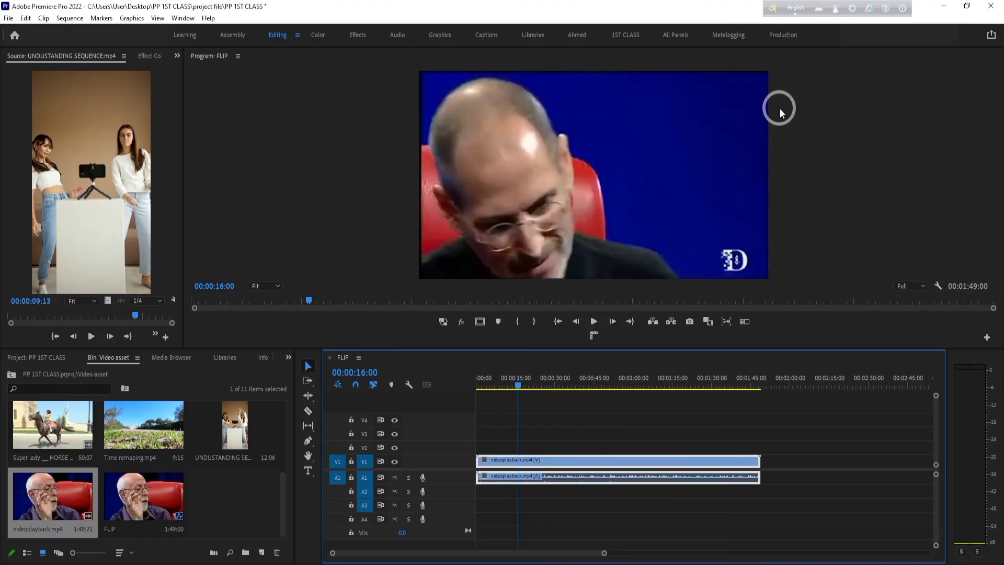
- Delete the videoplayback.mp4 clip and place the vertical UNDUSTANDING SEQUENCE.mp4 clip on V1 at 00:00:16:00
click(602, 458)
key(Delete)
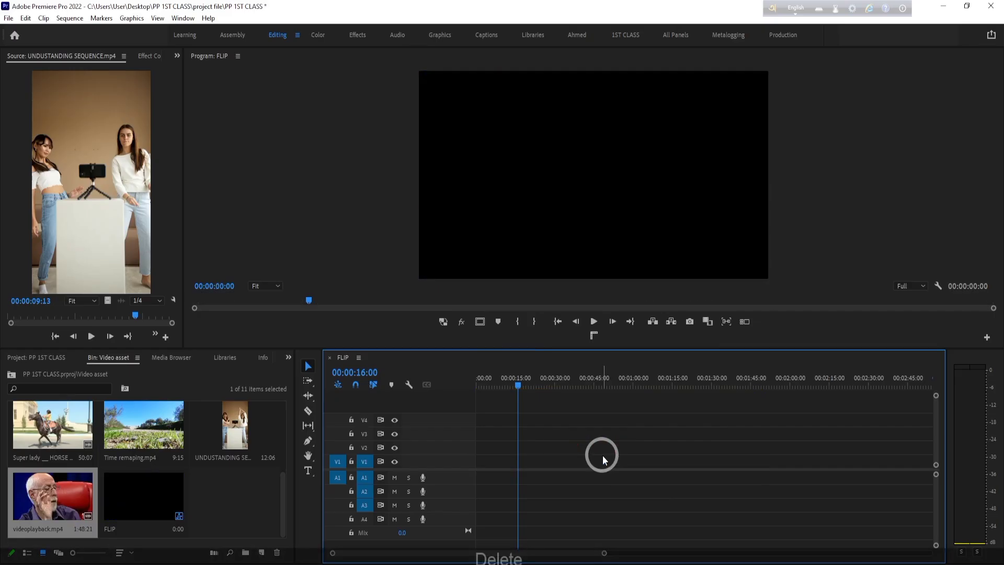
click(246, 436)
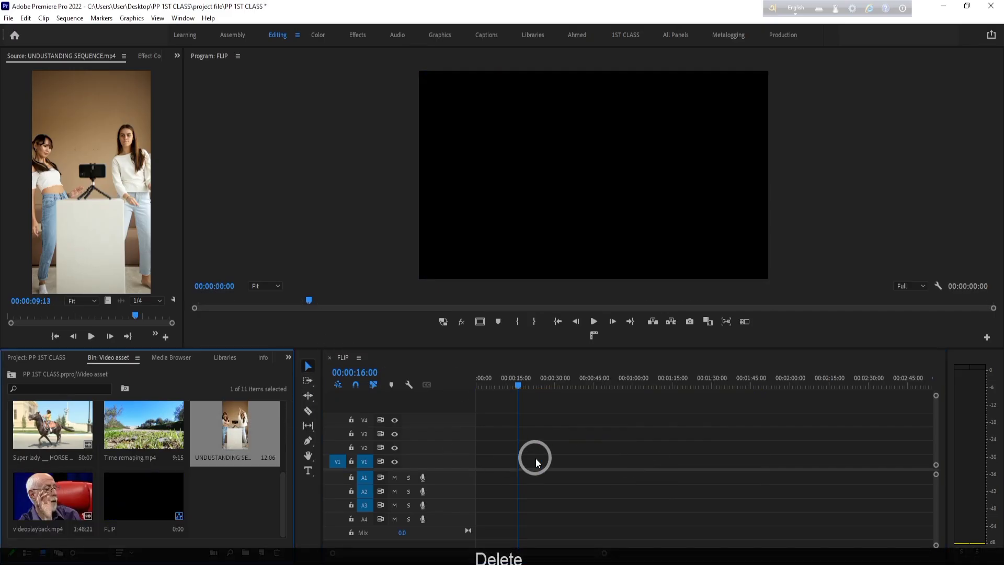
drag(296, 416, 544, 455)
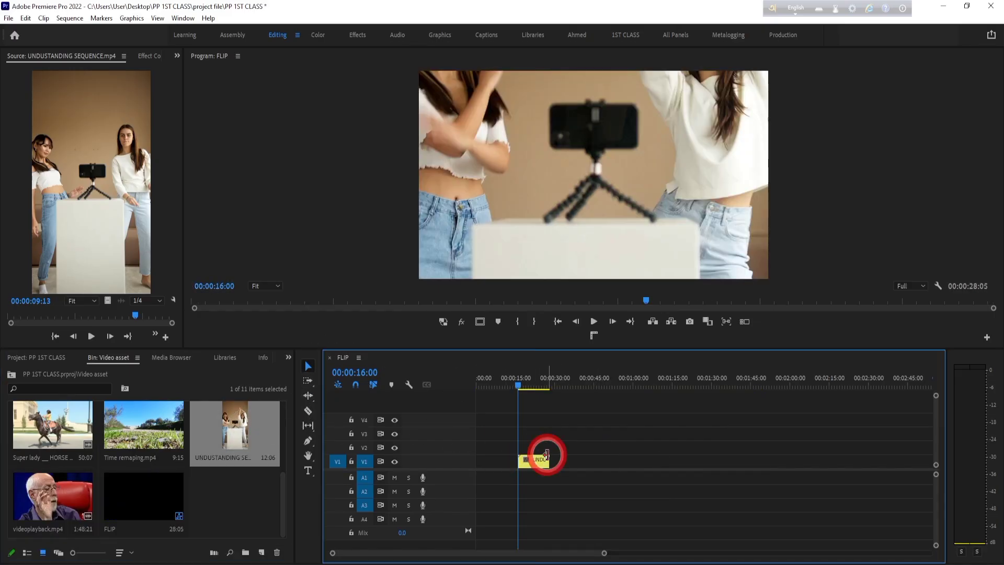
- Move the playhead to 00:00:19:00, shift the V1 clip about 4 seconds earlier and apply Scale to Frame Size to it
drag(519, 391, 525, 385)
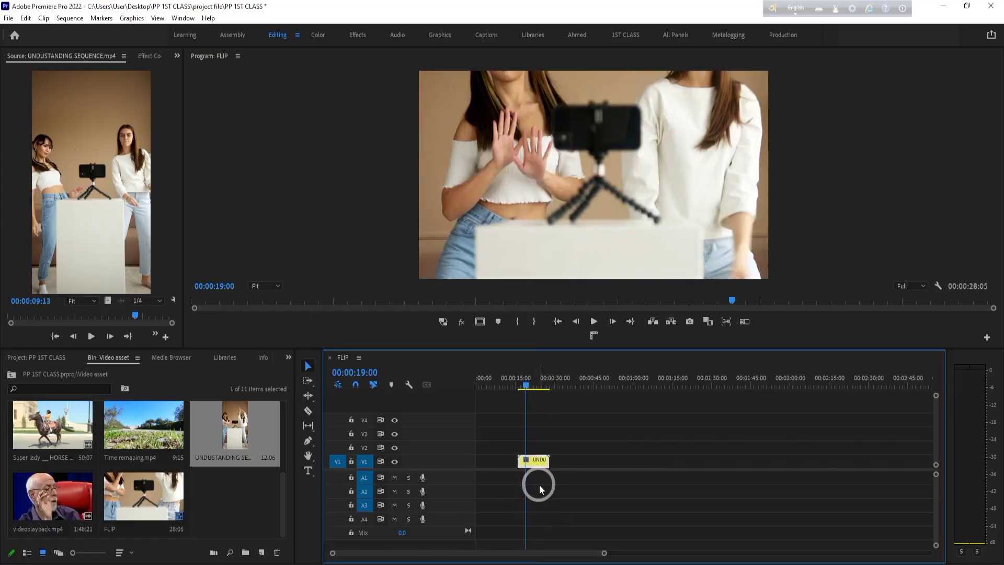
drag(540, 467, 529, 462)
click(149, 55)
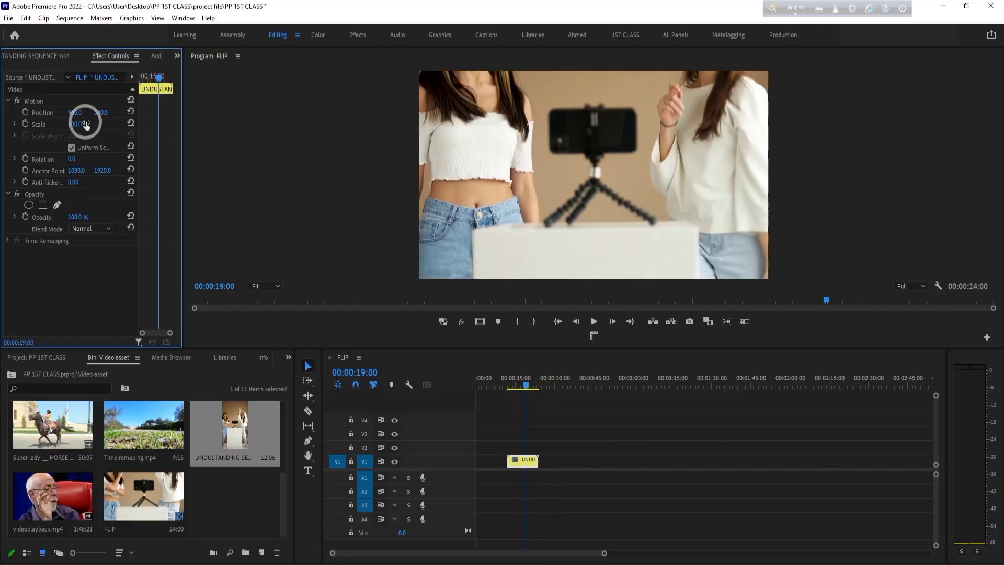
right_click(524, 460)
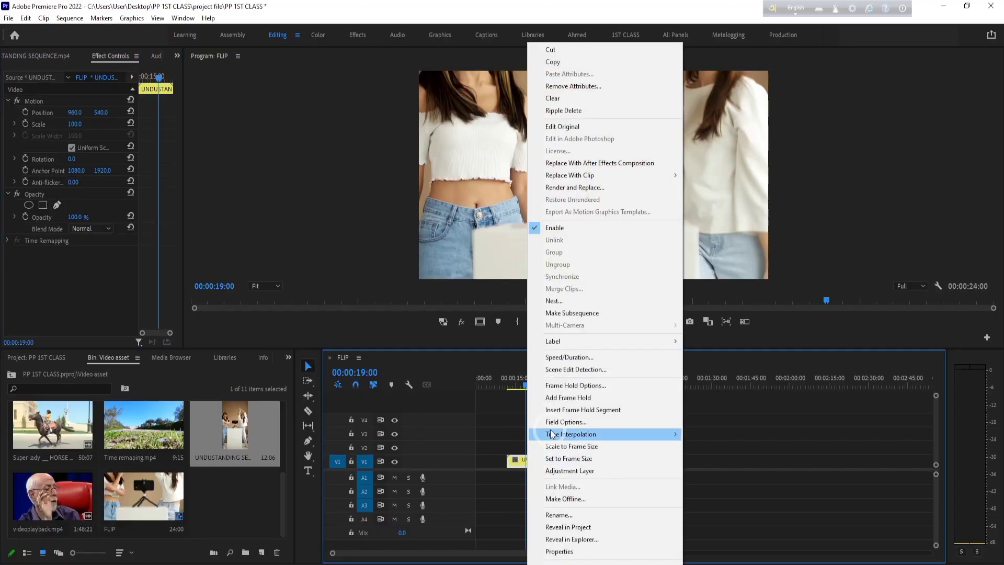
click(584, 448)
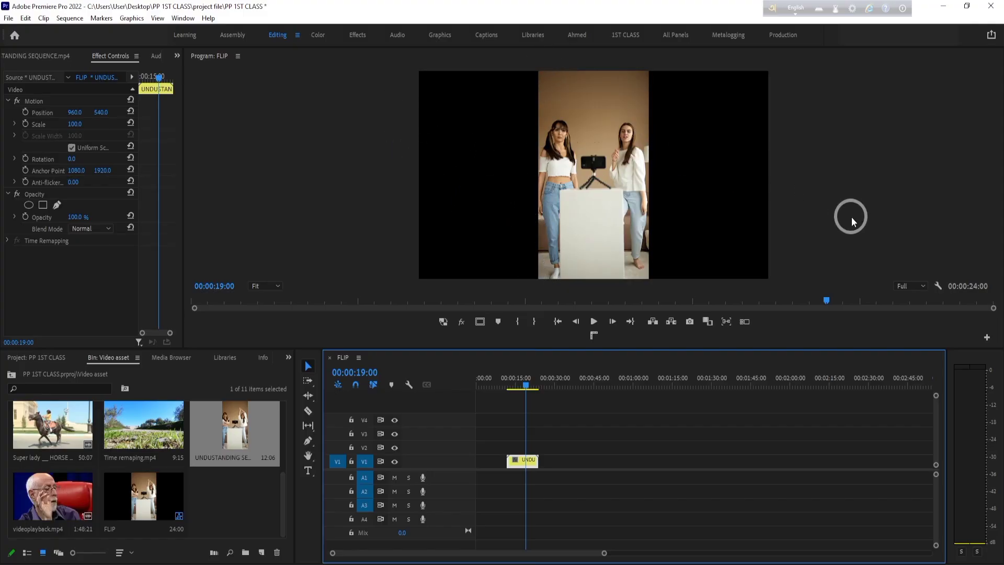
- Undo the Scale to Frame Size, the shift and the placement of the UNDUSTANDING SEQUENCE.mp4 clip on V1
key(ctrl+z)
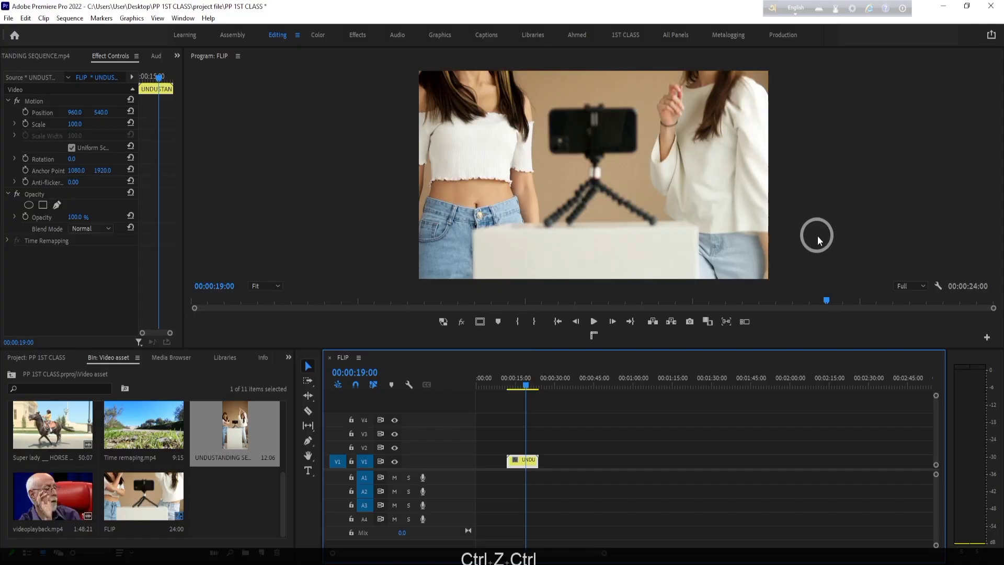
key(ctrl+z)
key(ctrl+z)
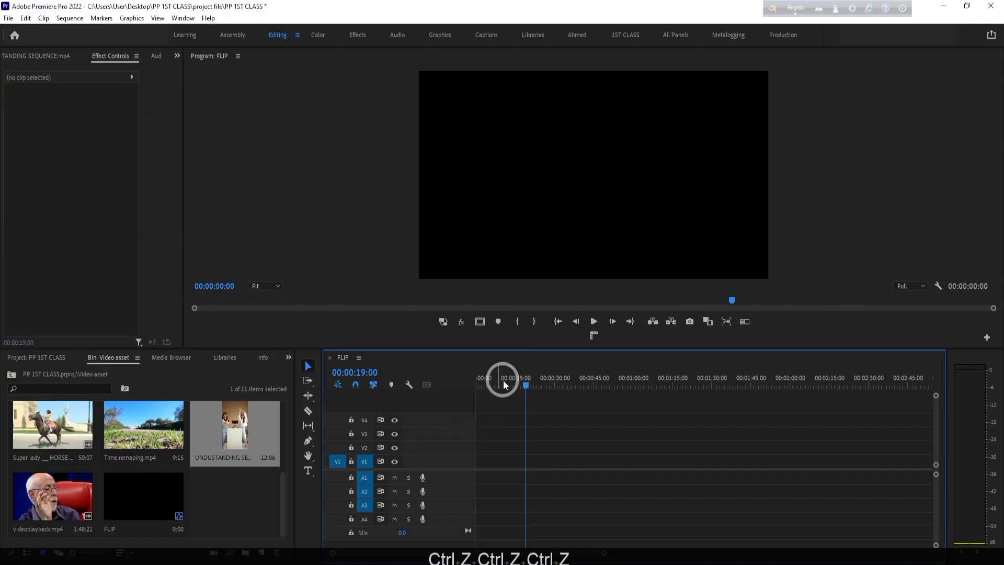
- Place UNDUSTANDING SEQUENCE.mp4 on V2 at the start of the FLIP sequence and move the playhead to 00:00:04:10
click(479, 378)
drag(224, 426, 490, 457)
click(487, 378)
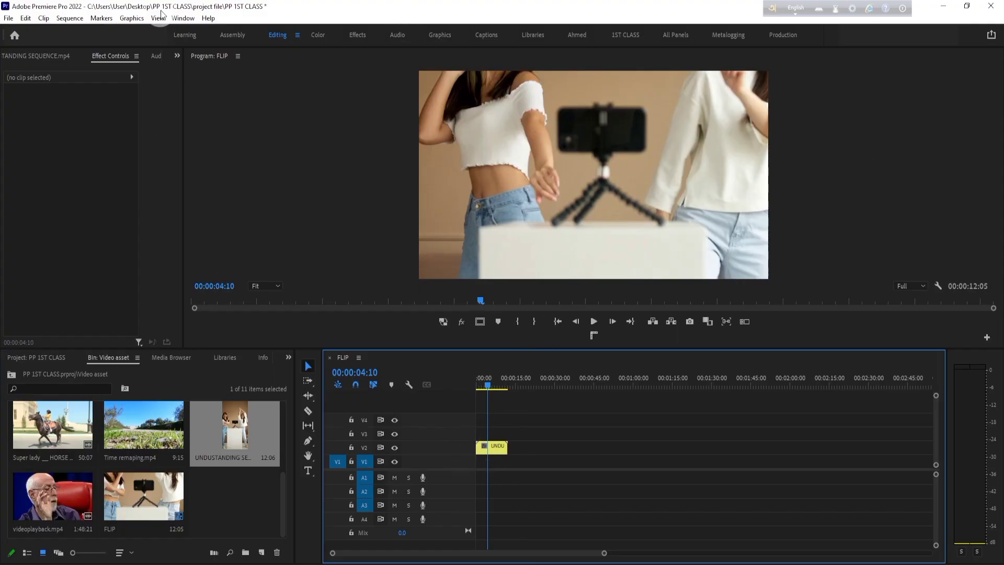
- Widen the effect settings area and set the V2 clip's Scale to 89 and Position to 960, 883
click(497, 447)
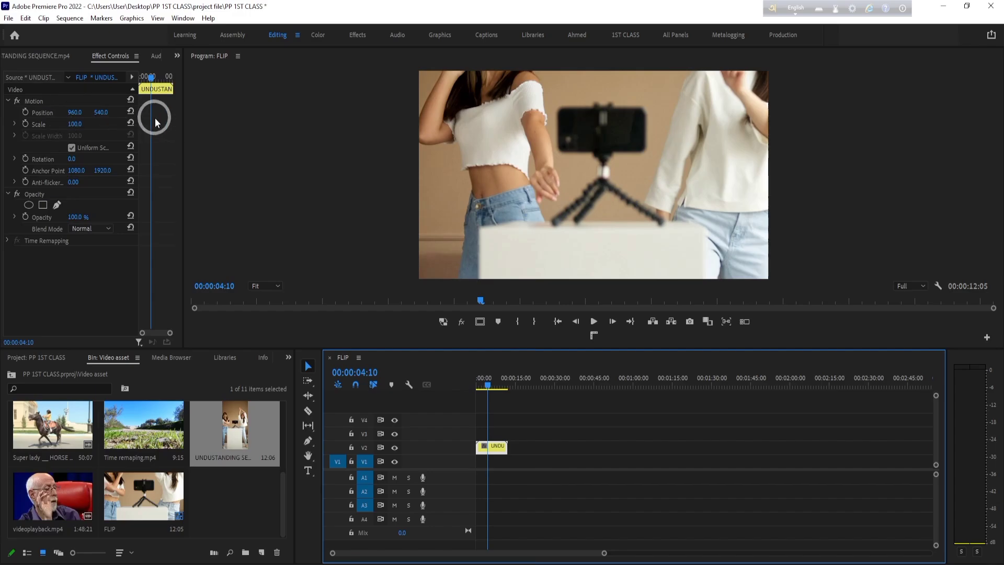
drag(182, 102, 406, 105)
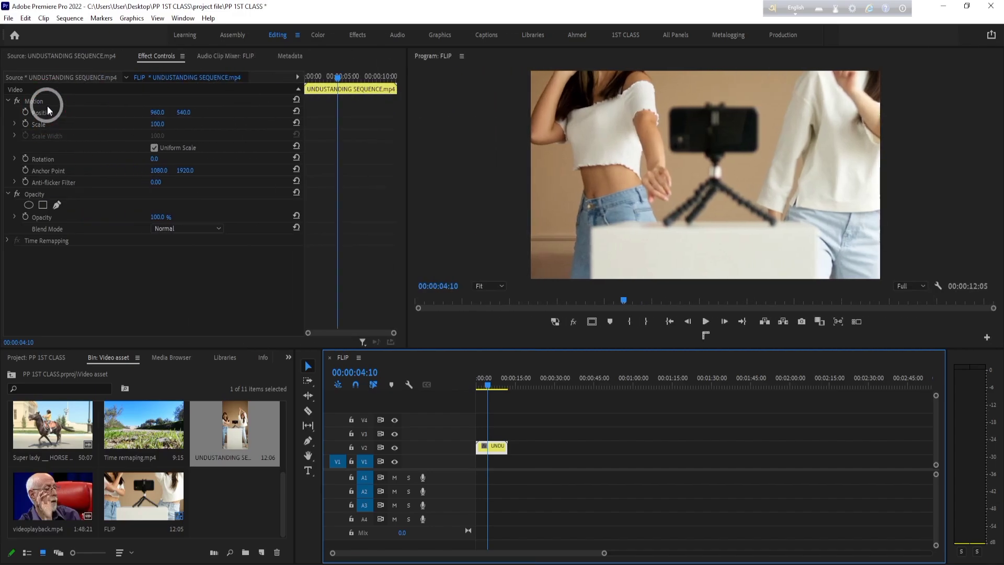
click(7, 101)
click(36, 101)
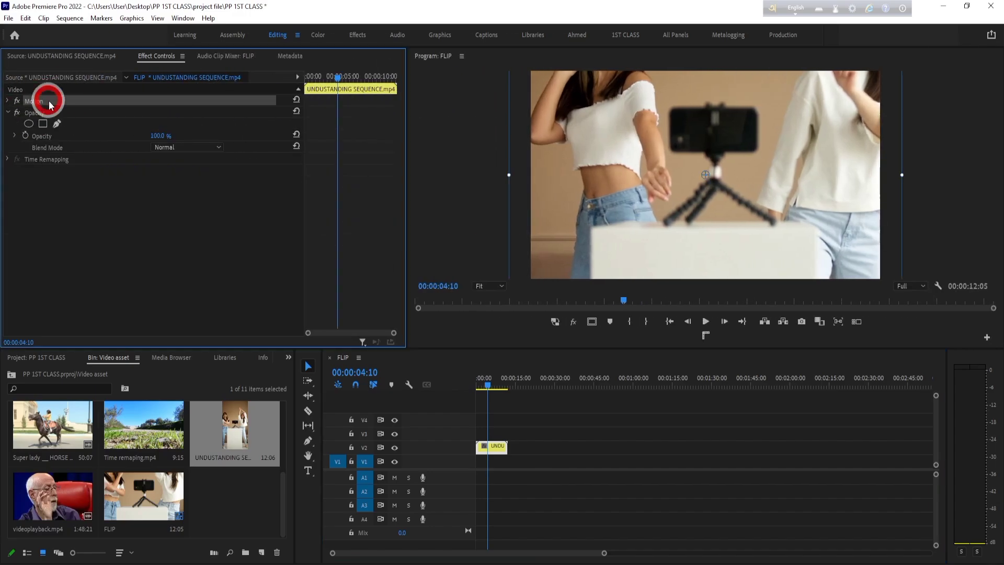
click(8, 112)
click(8, 100)
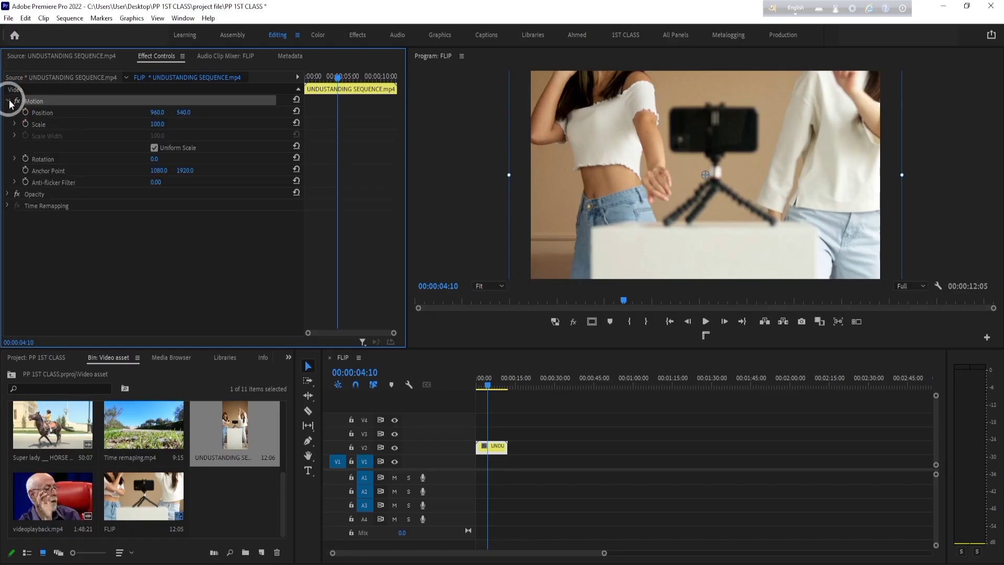
drag(156, 124, 211, 79)
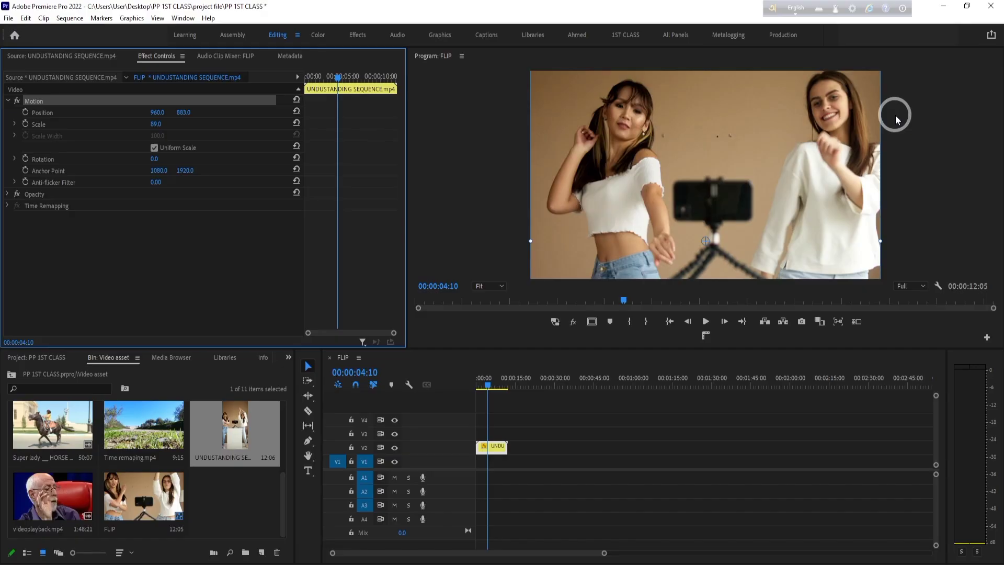
- Undo the scaling, repositioning and placement of the vertical clip on V2
key(ctrl+z)
key(ctrl+z)
key(ctrl+z)
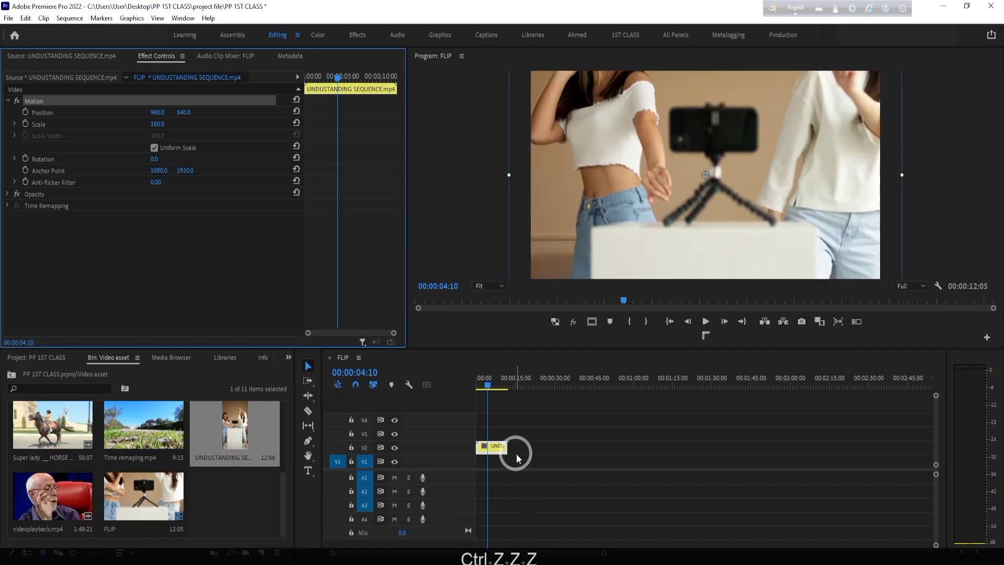
key(ctrl+z)
- Place video (1080p).mp4 on V2 and A2 at the sequence start and move the playhead to 00:00:02:00
click(477, 377)
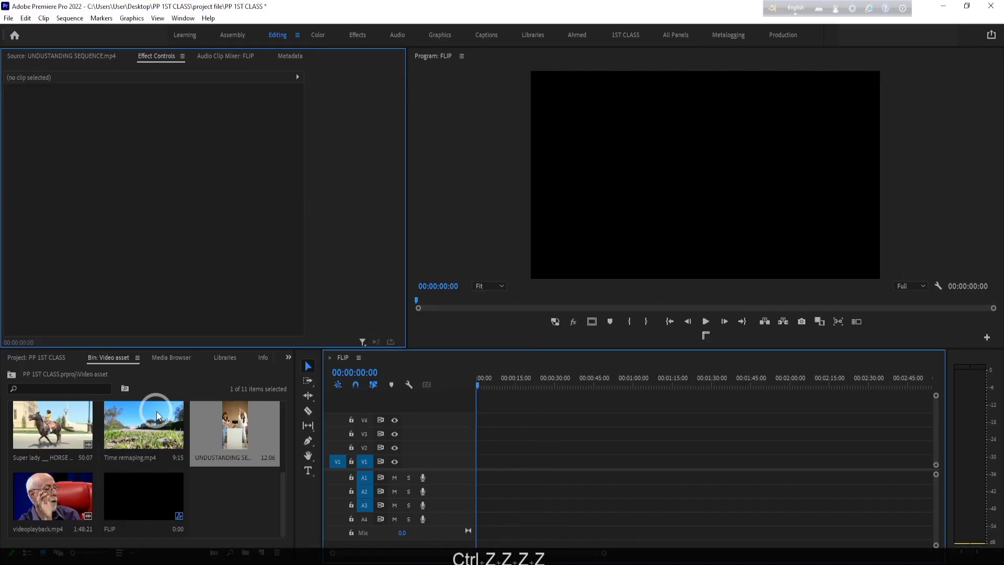
scroll(157, 450, up, 3)
drag(145, 434, 441, 448)
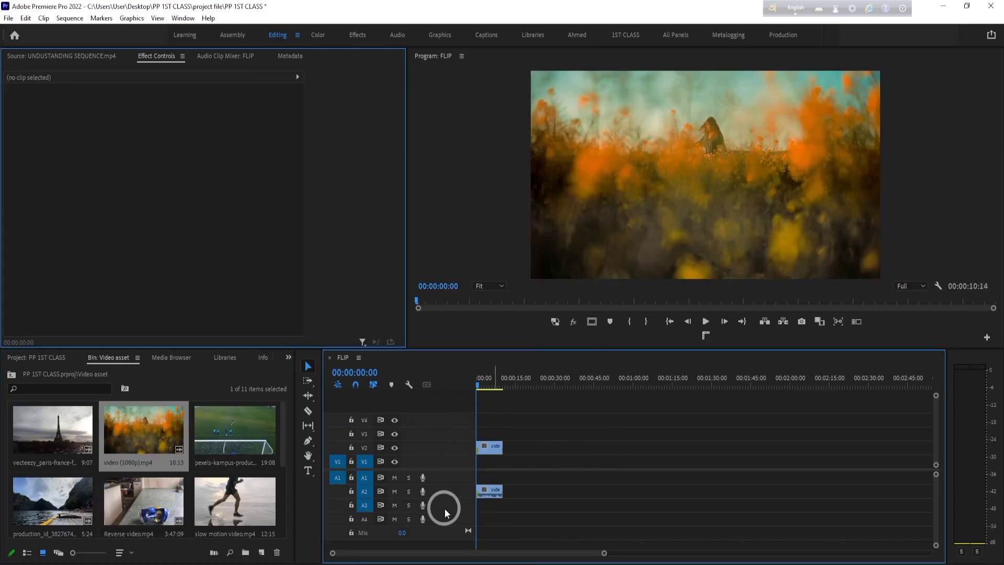
drag(479, 376, 481, 381)
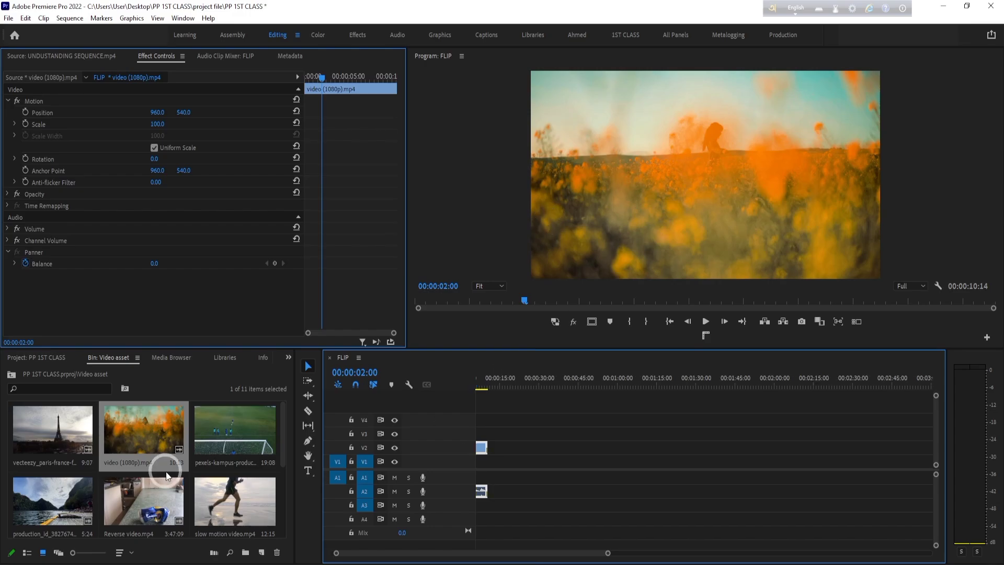
- Change the FLIP sequence's frame size to 1080 horizontal by 1920 vertical and accept deleting its preview files
scroll(156, 476, down, 3)
scroll(572, 439, up, 2)
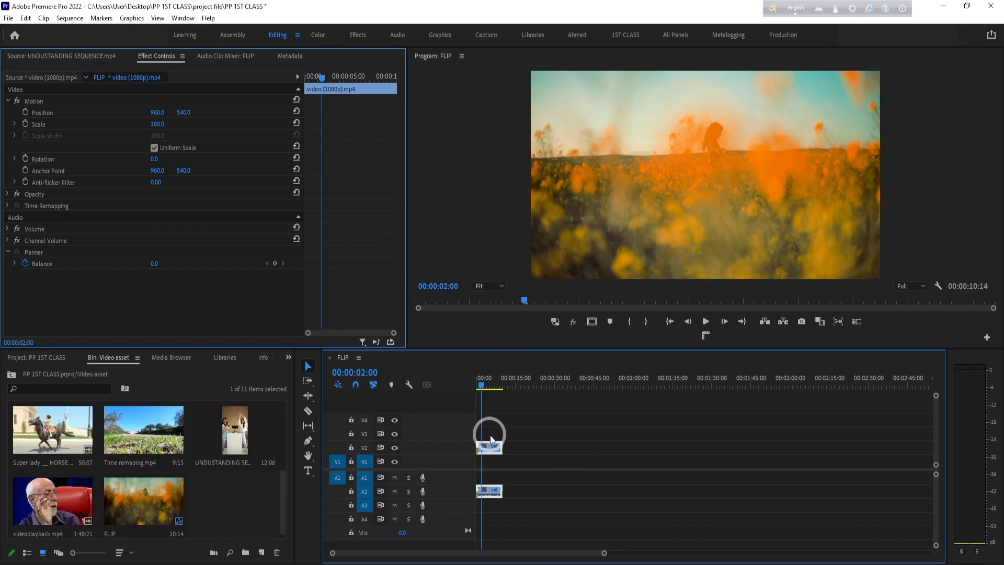
click(153, 507)
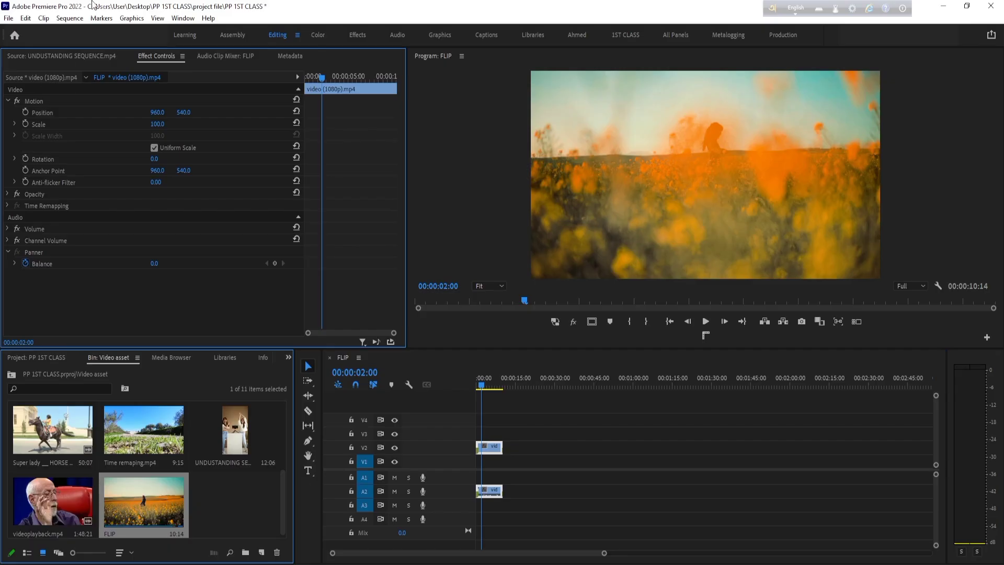
click(73, 18)
click(99, 32)
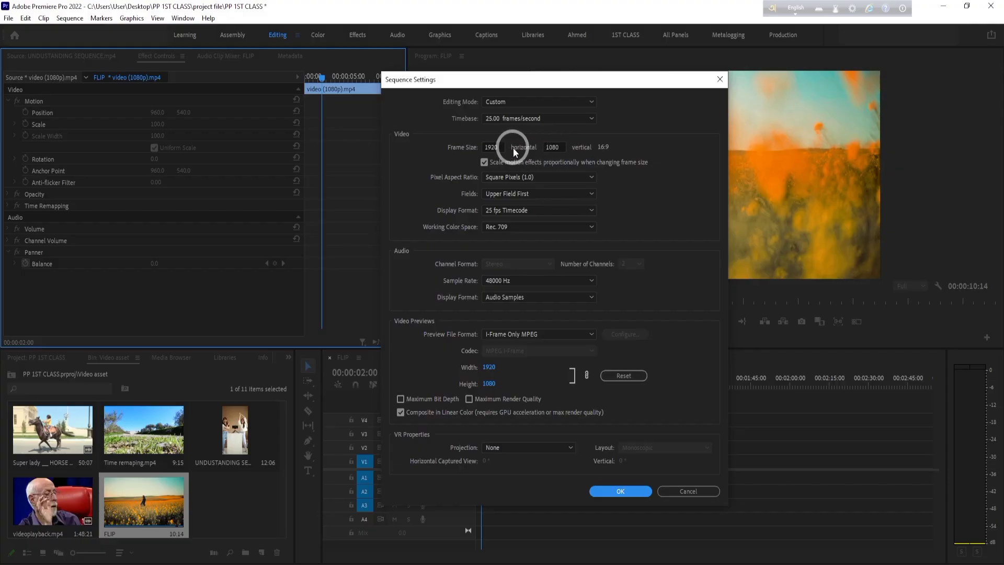
click(491, 147)
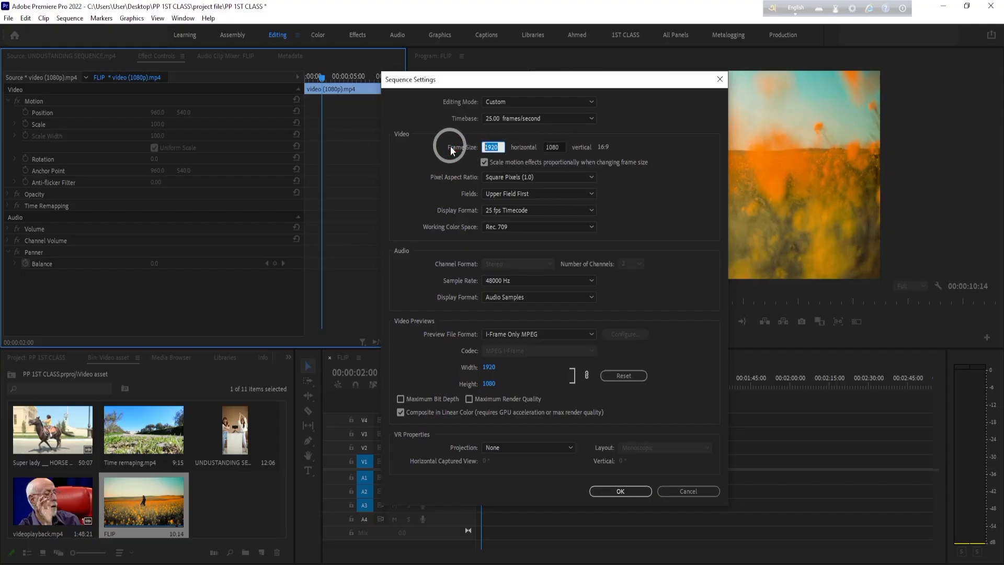
text(1080)
click(554, 147)
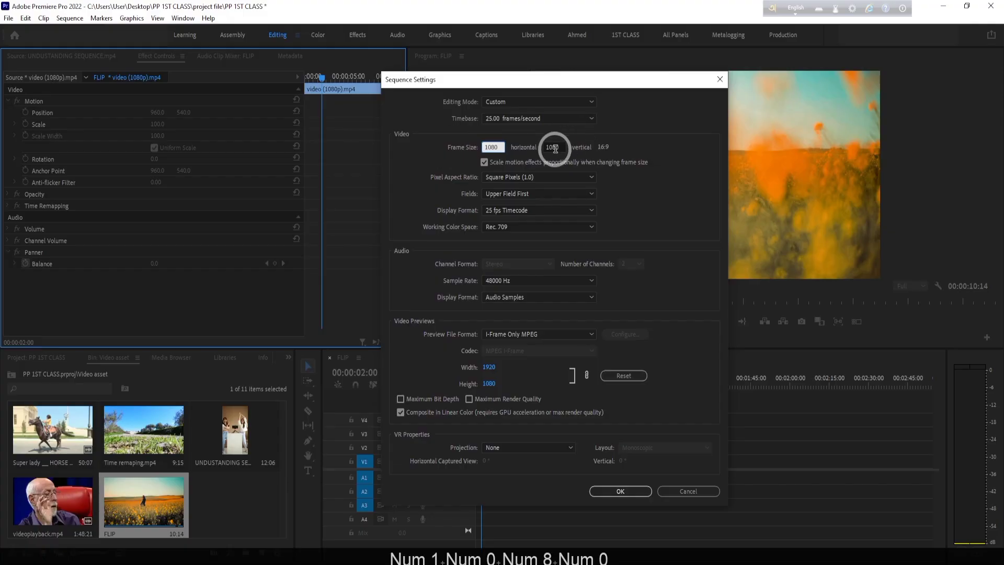
text(1920)
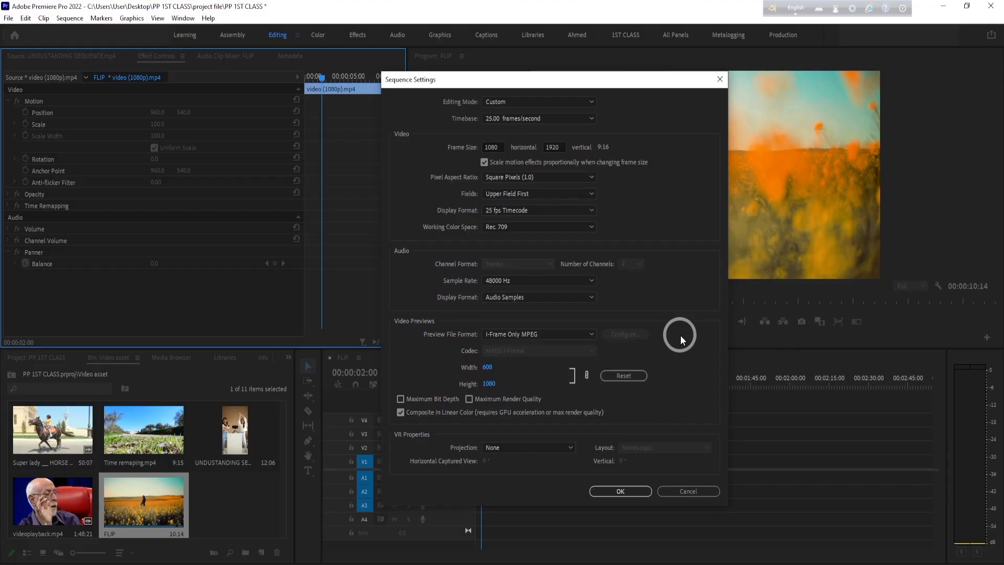
click(626, 489)
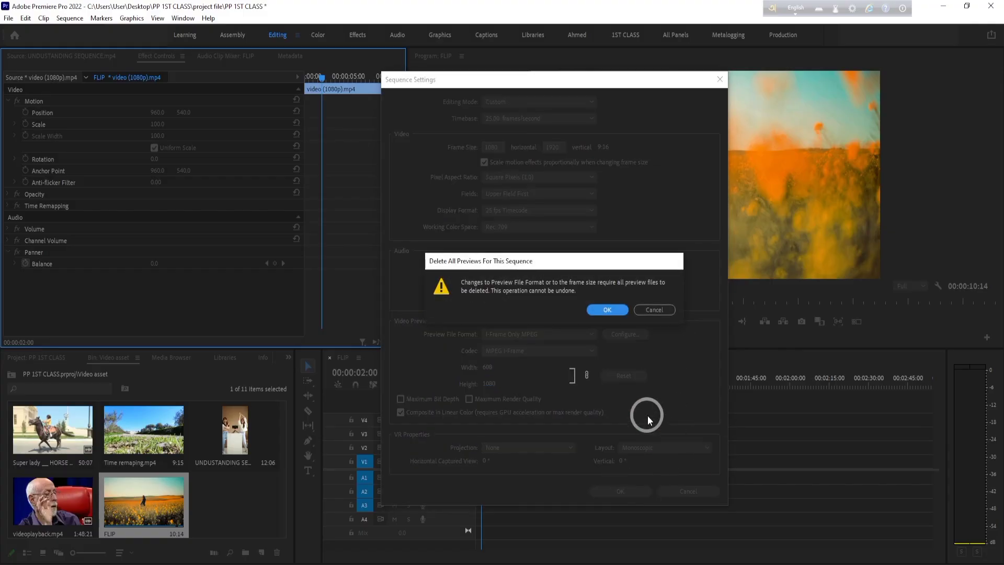
click(607, 311)
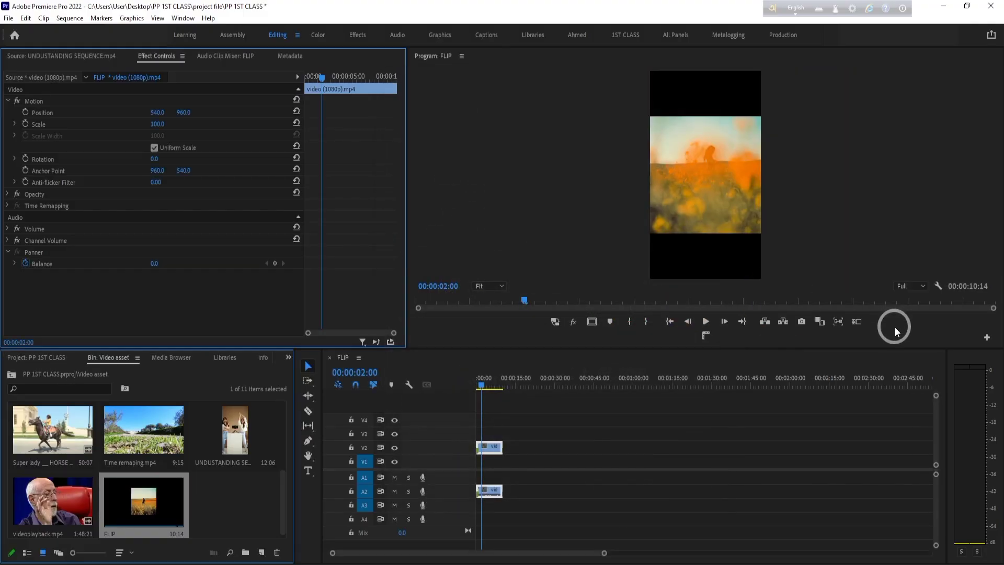
- Return the playhead to the sequence start and set the V2 clip's Scale to 180 and Position to 478, 952
drag(494, 382, 427, 384)
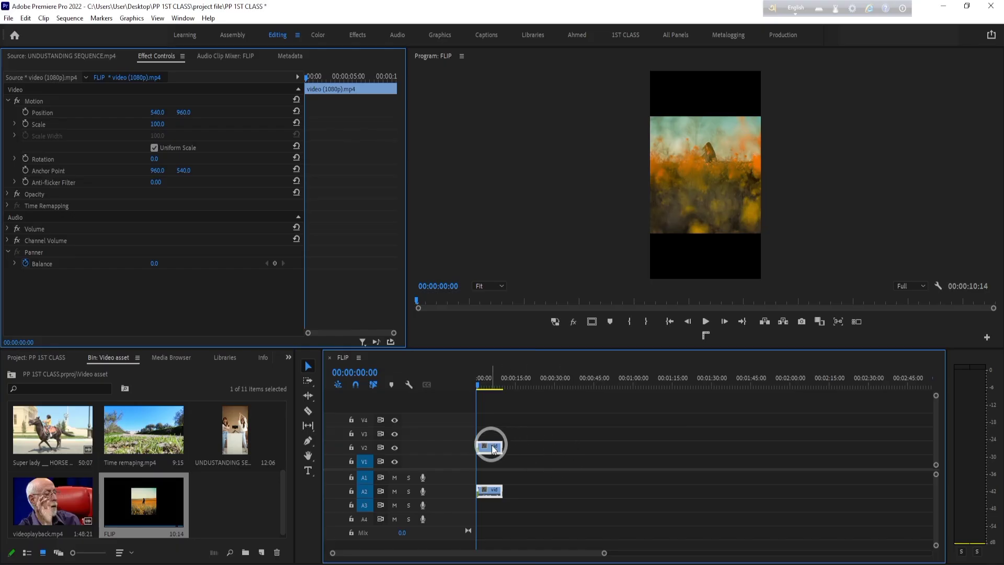
click(494, 418)
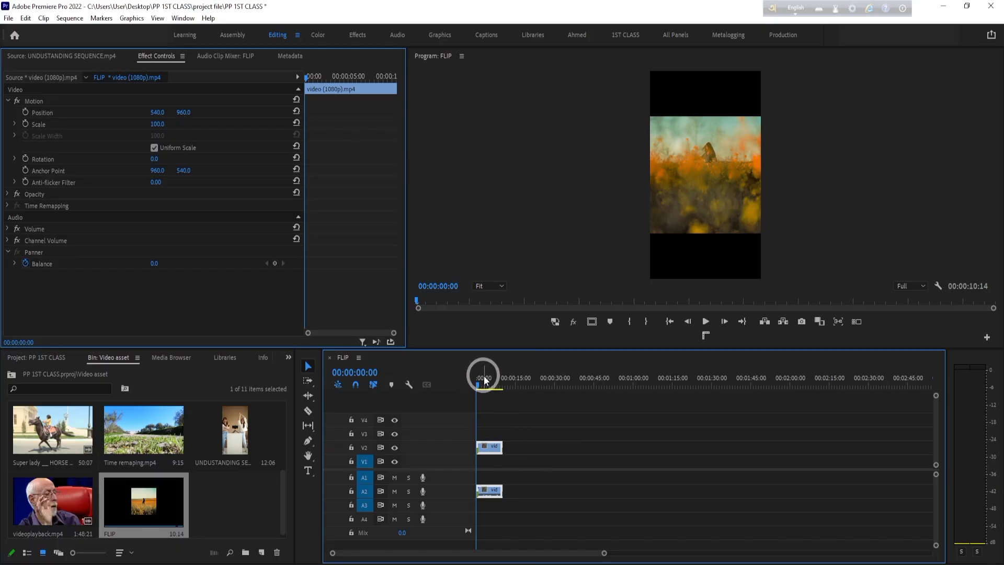
click(491, 453)
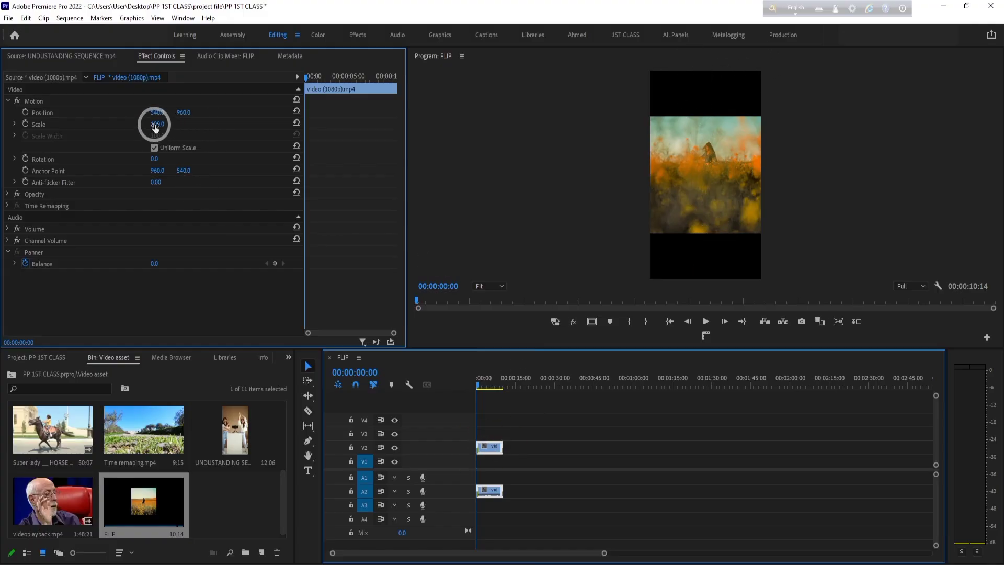
drag(156, 125, 165, 124)
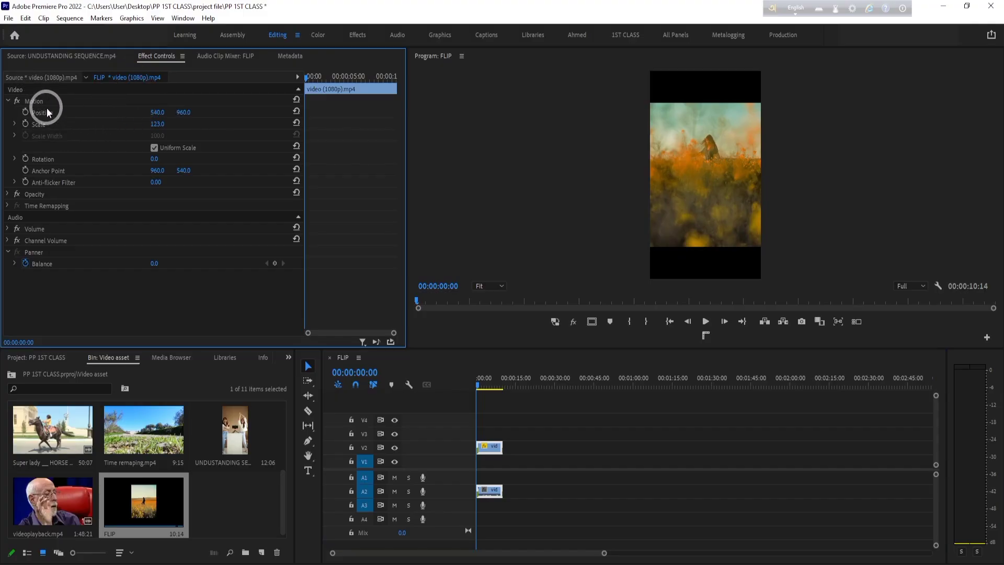
drag(159, 123, 183, 105)
click(220, 129)
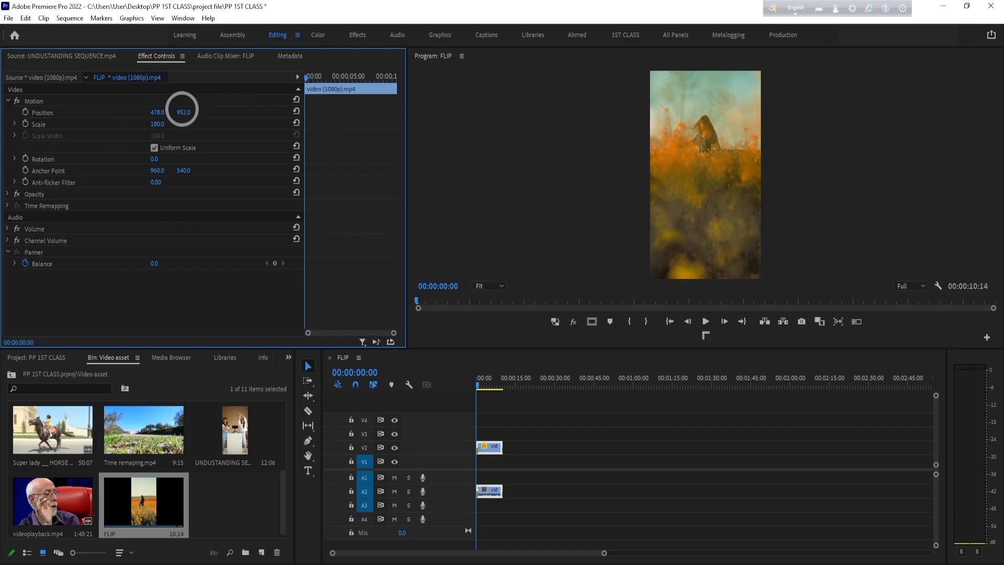
- Play the opening of the vertical FLIP sequence and return the playhead to the start
click(486, 340)
key(space)
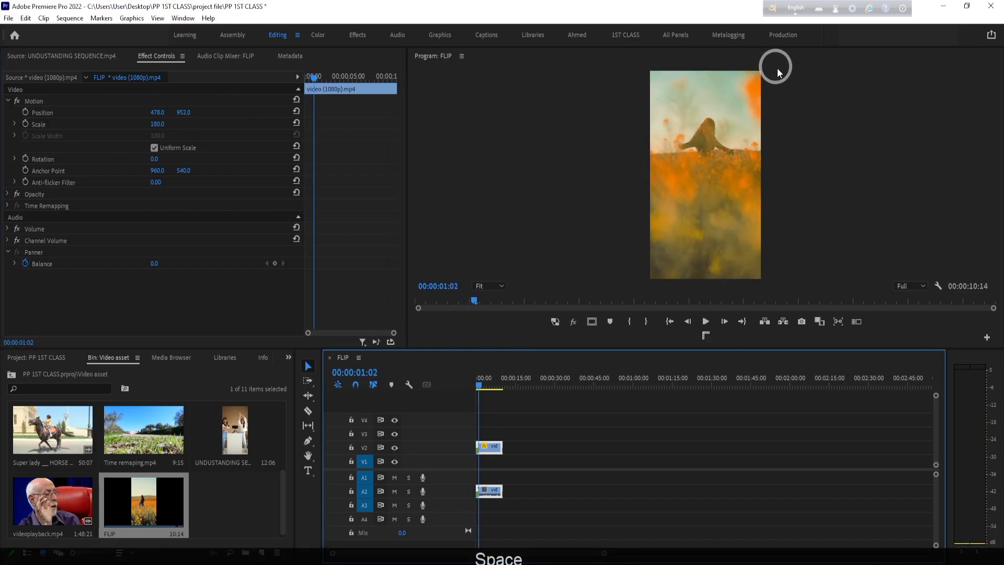
click(843, 165)
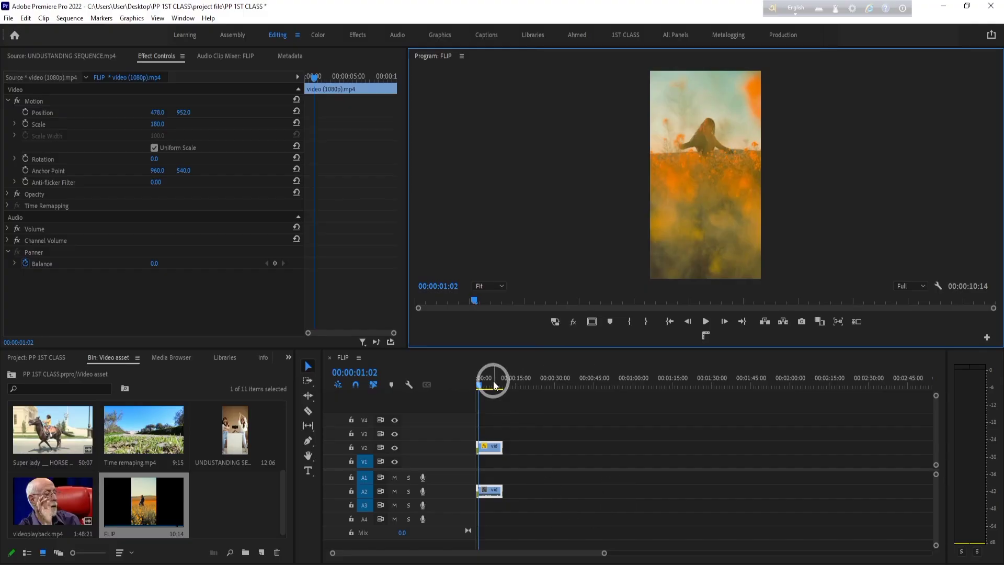
click(475, 380)
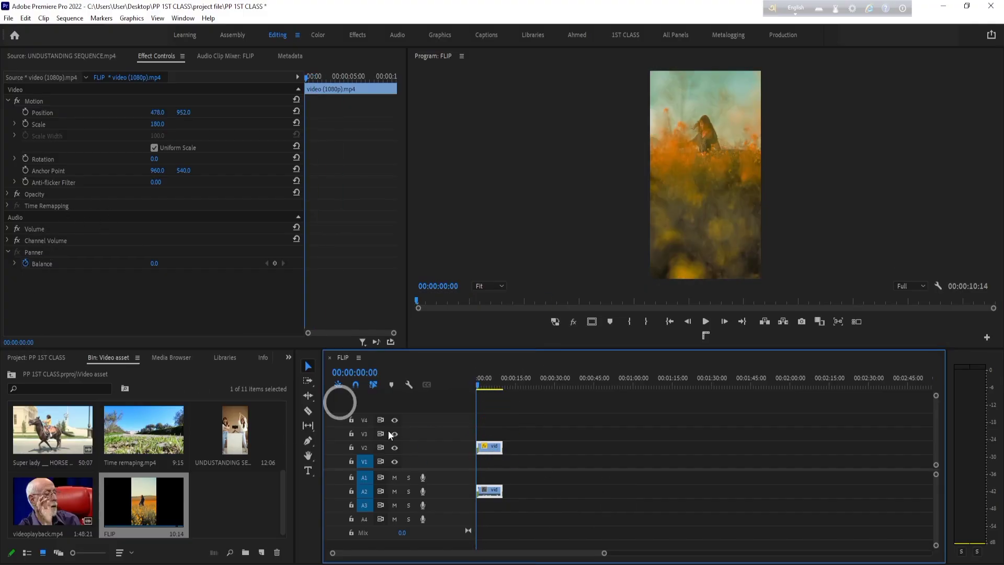
drag(545, 422, 439, 533)
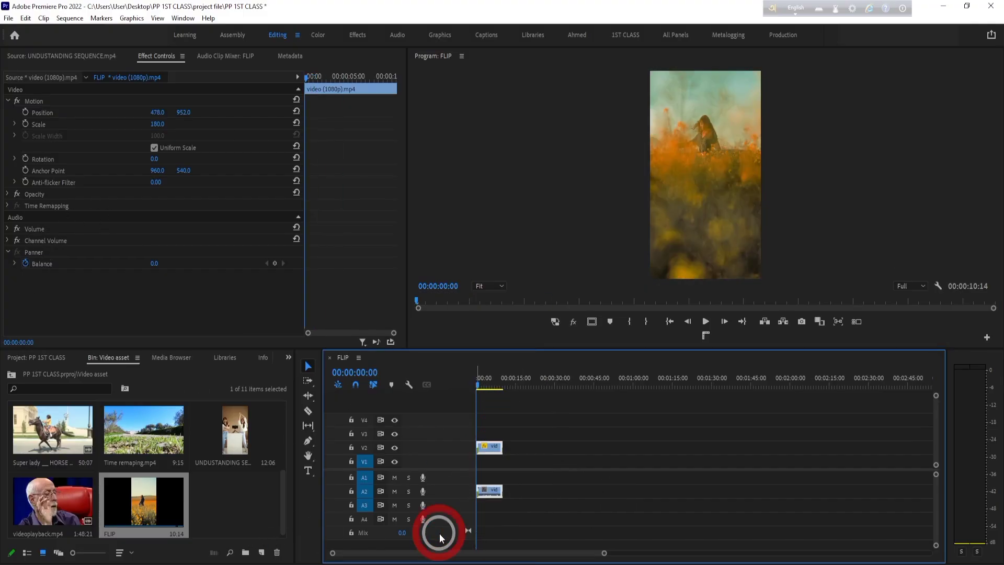
- Undo the clip's repositioning and scaling, the vertical frame size and the placement of video (1080p).mp4
key(ctrl+z)
key(ctrl+z)
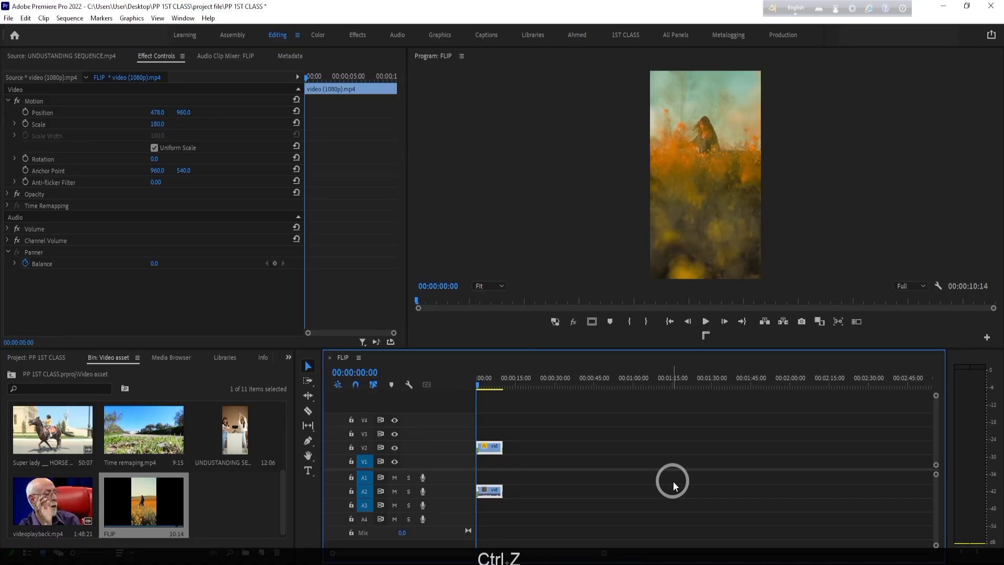
key(ctrl+z)
key(ctrl+z)
key(ctrl+z)
key(ctrl+z)
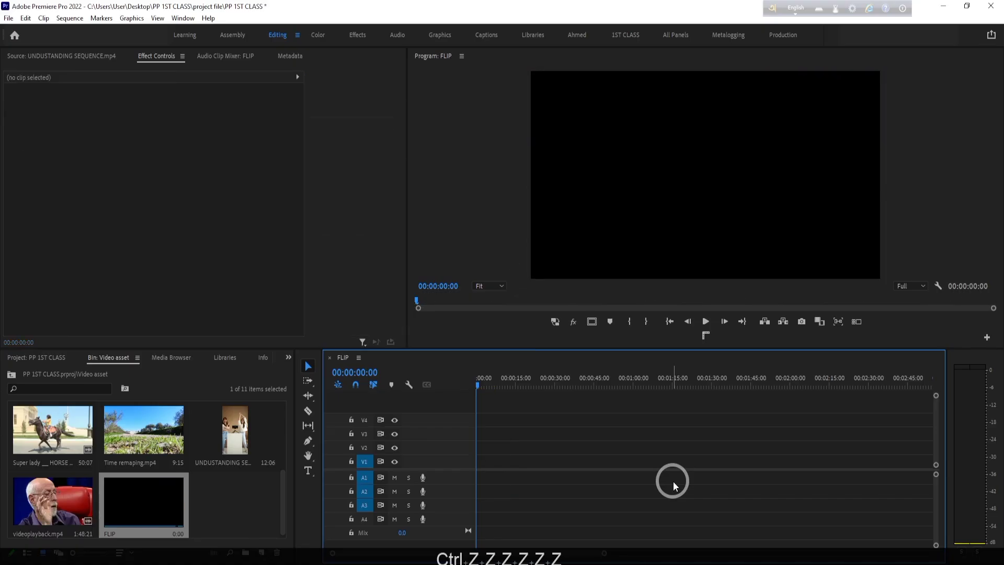
- Open video (1080p).mp4 in the source monitor and place it on V1 and A1 at the sequence start
click(80, 465)
scroll(147, 433, up, 3)
click(140, 424)
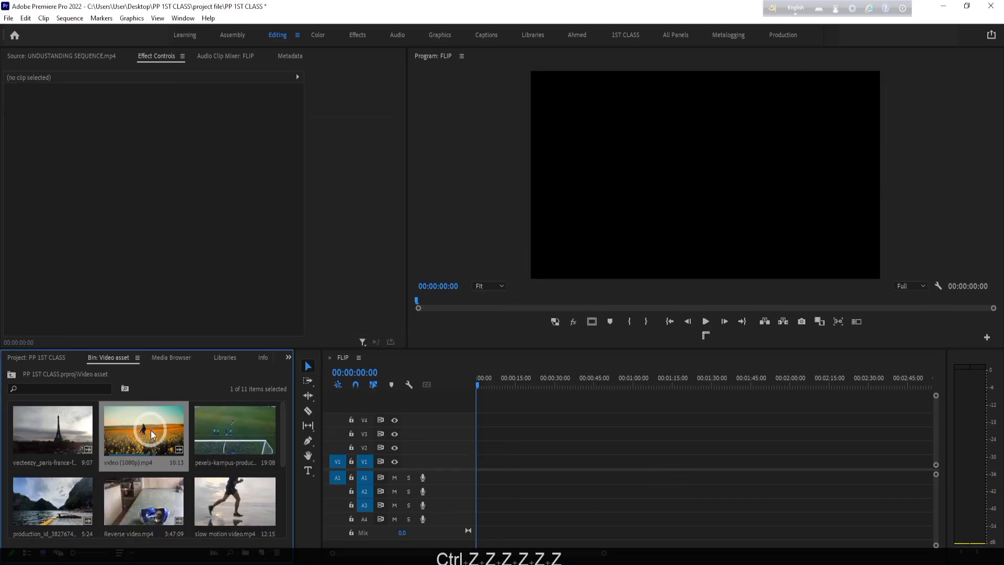
double_click(140, 428)
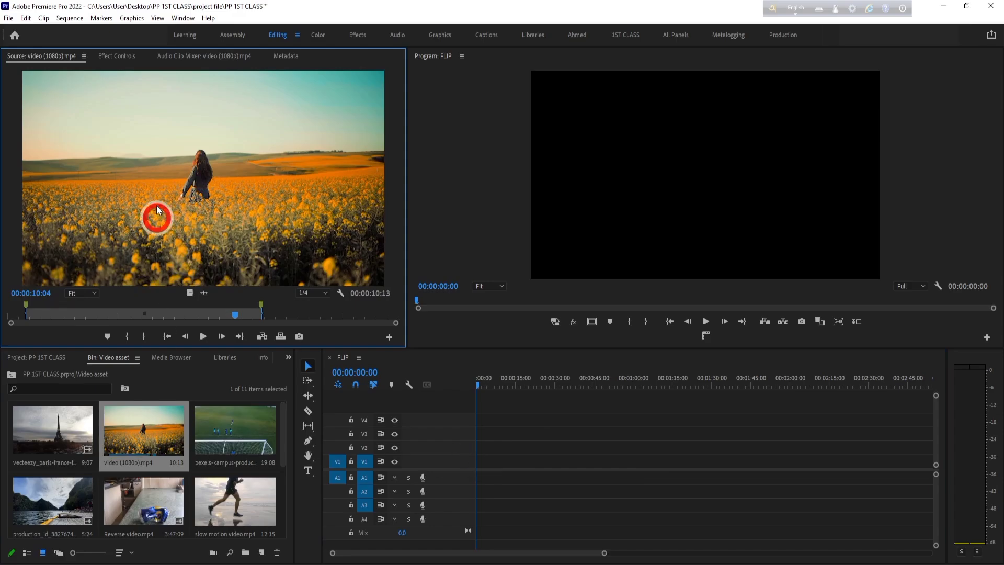
drag(156, 217, 462, 459)
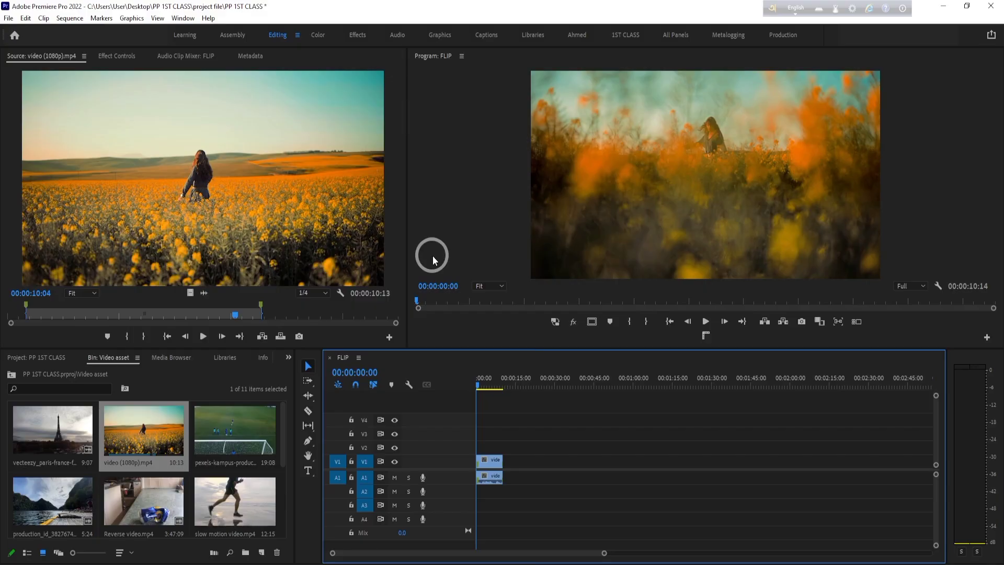
scroll(110, 448, down, 3)
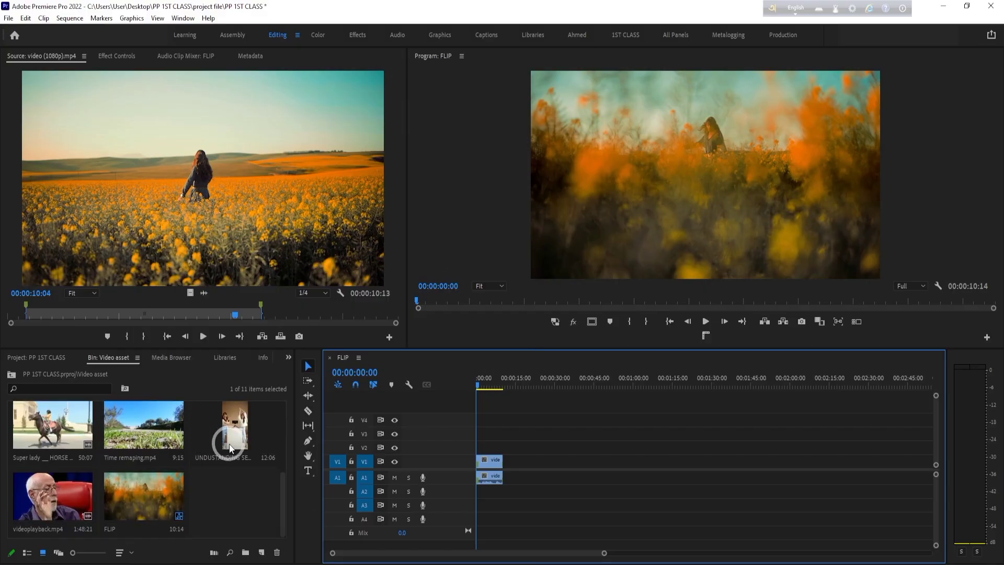
- Auto-reframe the FLIP sequence to a Square 1:1 copy without nesting clips, and undo the reframe
click(134, 497)
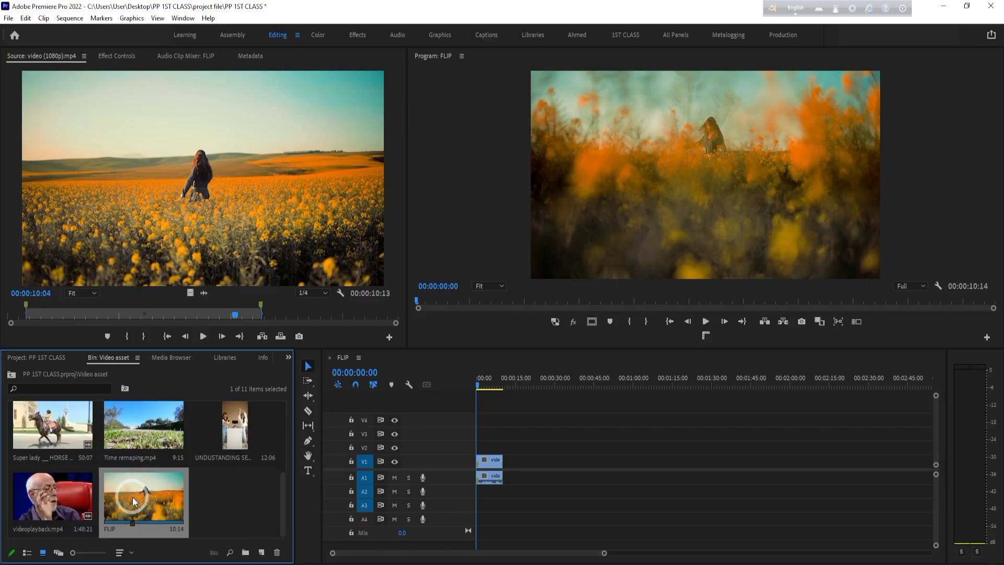
right_click(134, 496)
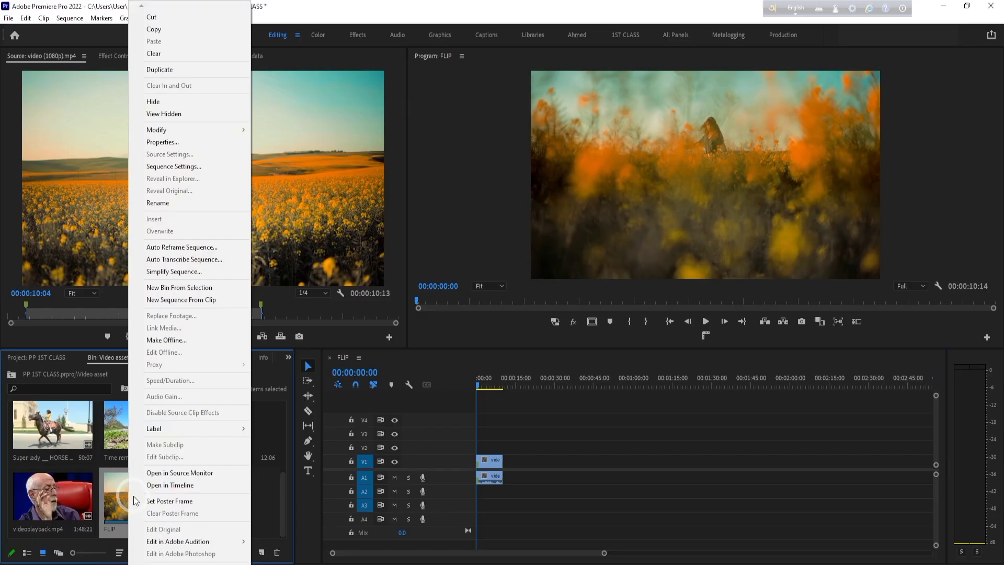
click(114, 505)
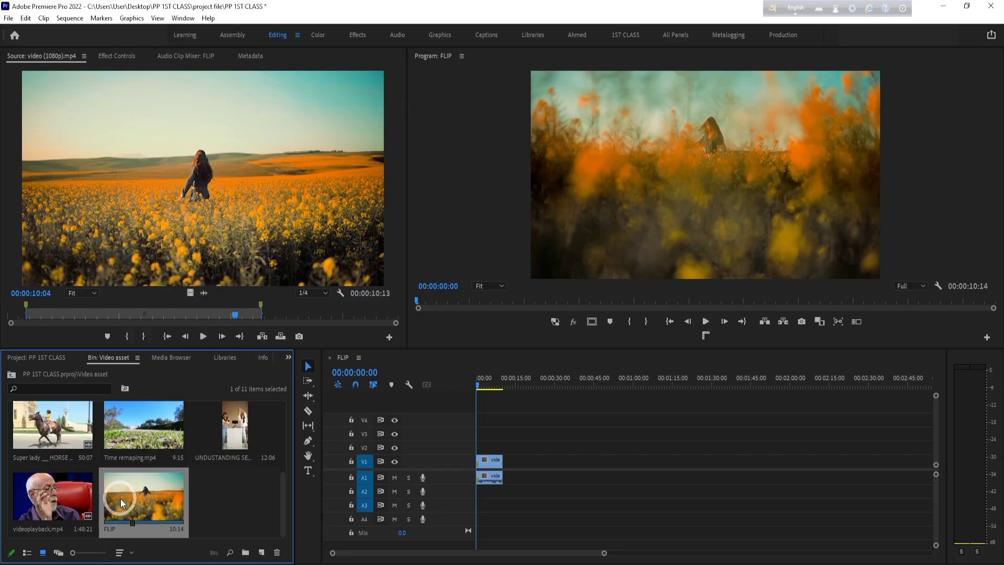
right_click(116, 500)
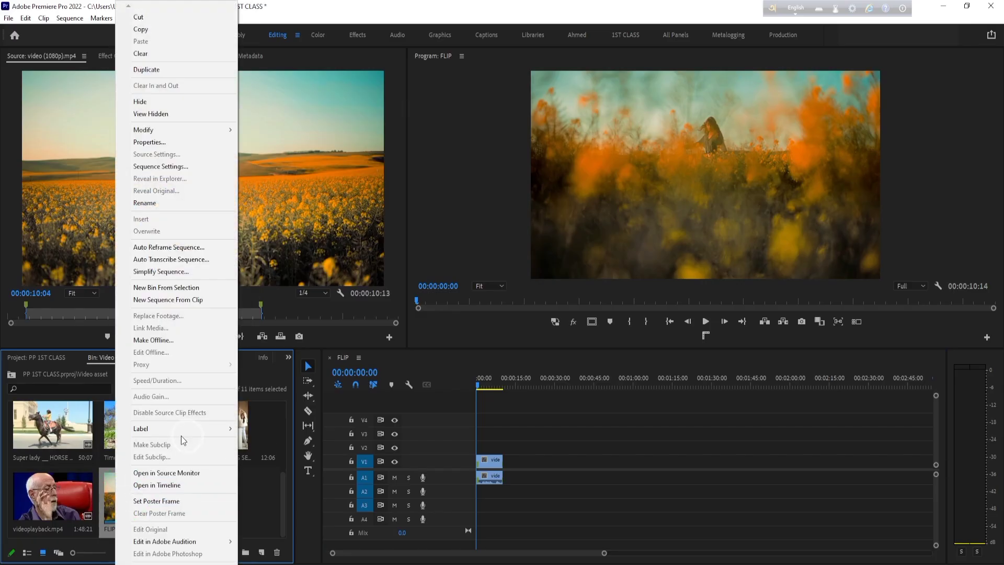
click(168, 249)
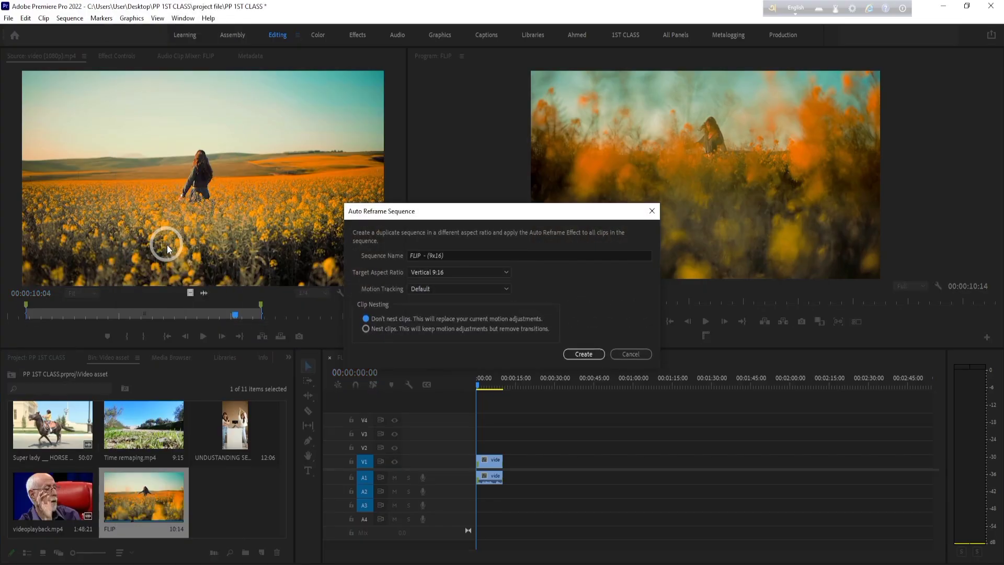
click(501, 272)
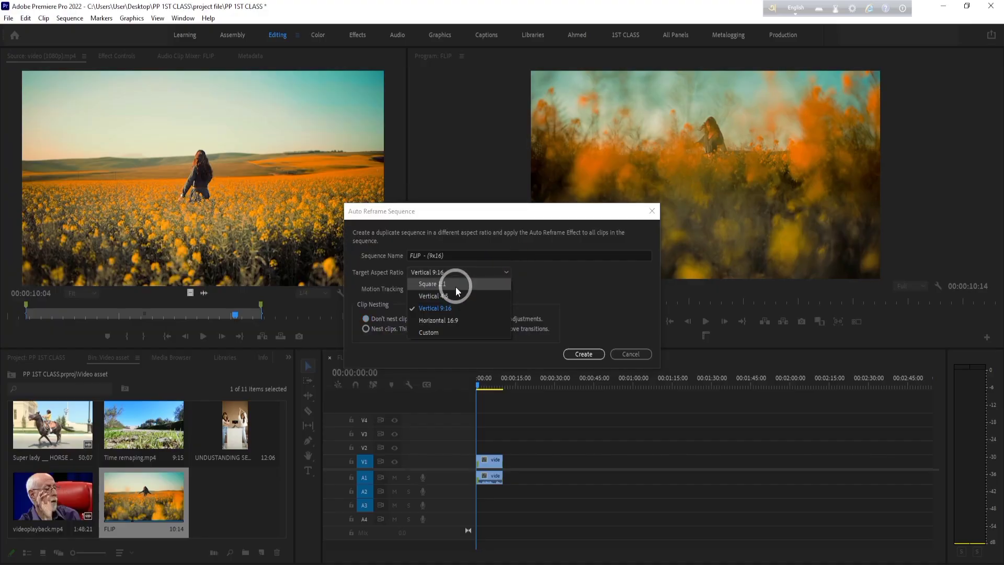
click(430, 284)
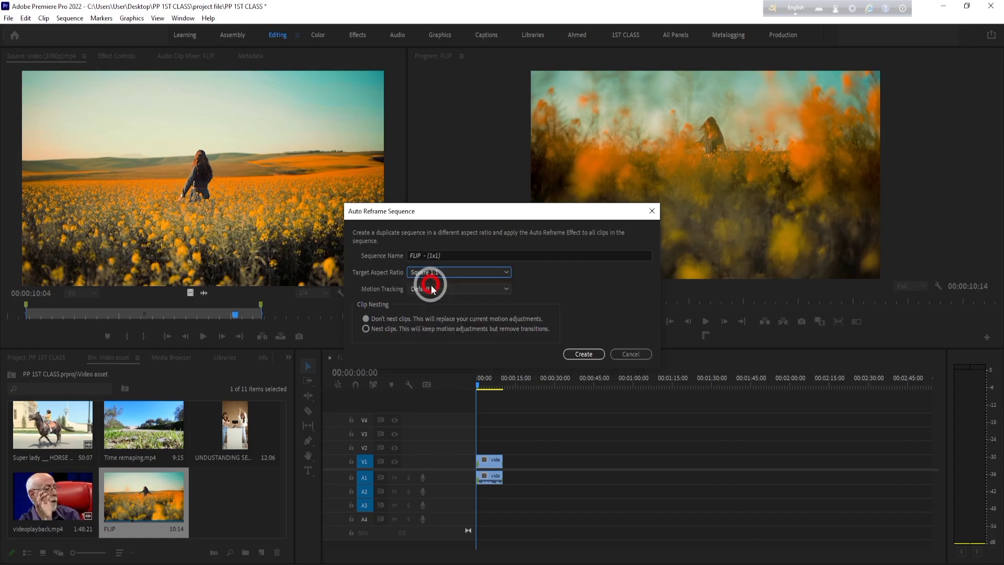
click(586, 355)
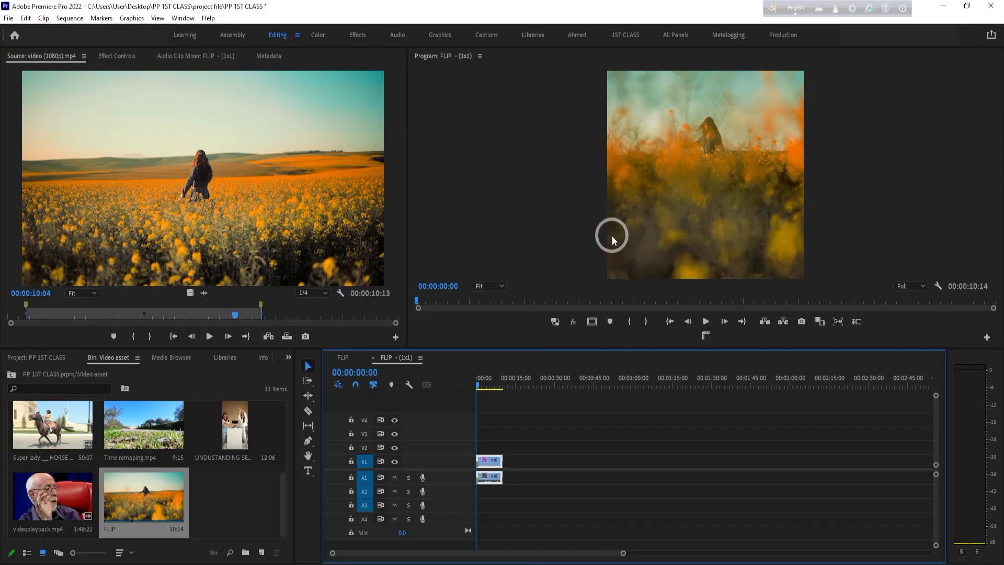
key(ctrl)
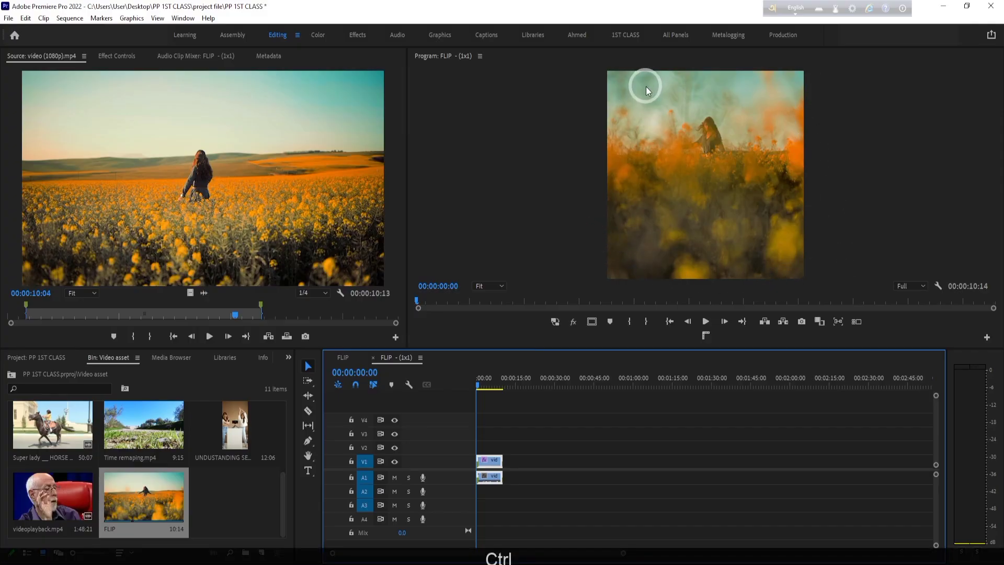
key(ctrl+z)
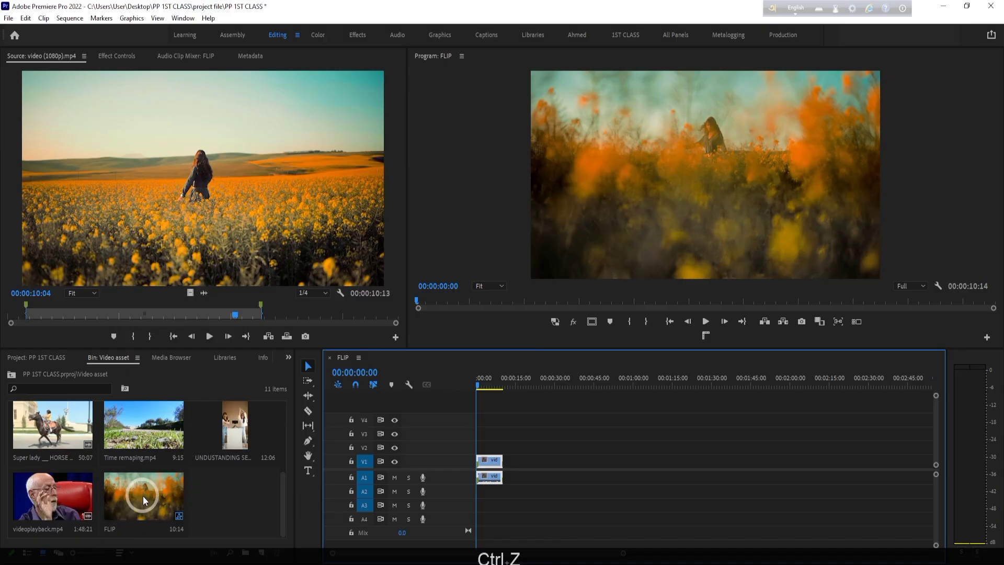
- Create a Vertical 4:5 auto-reframed copy of the FLIP sequence and undo it
right_click(143, 499)
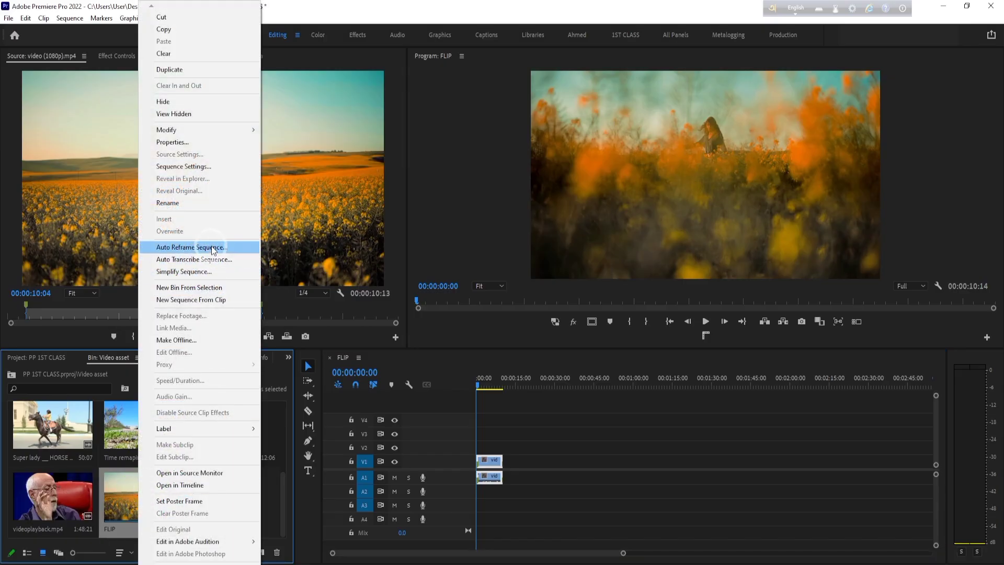
click(212, 249)
click(502, 272)
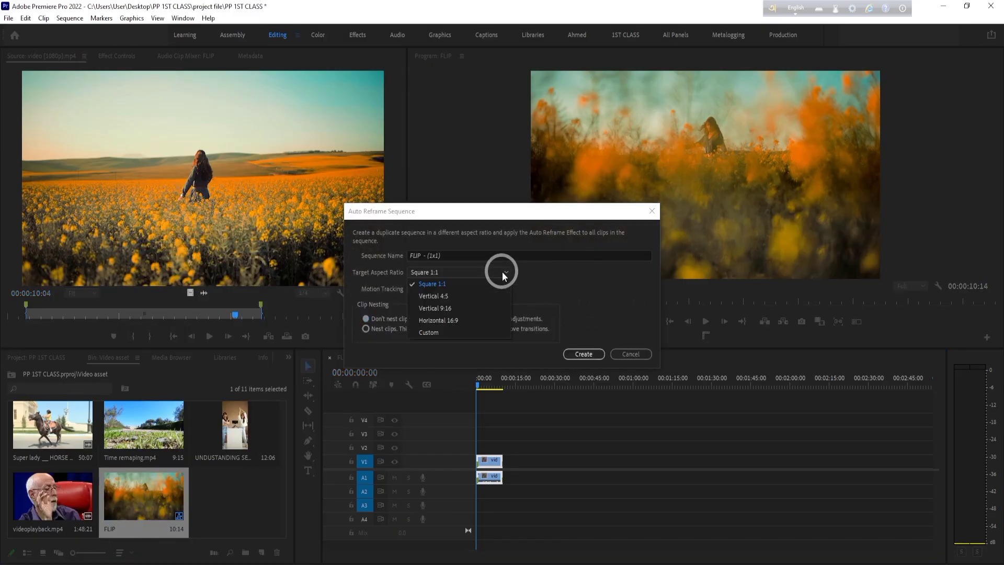
click(481, 297)
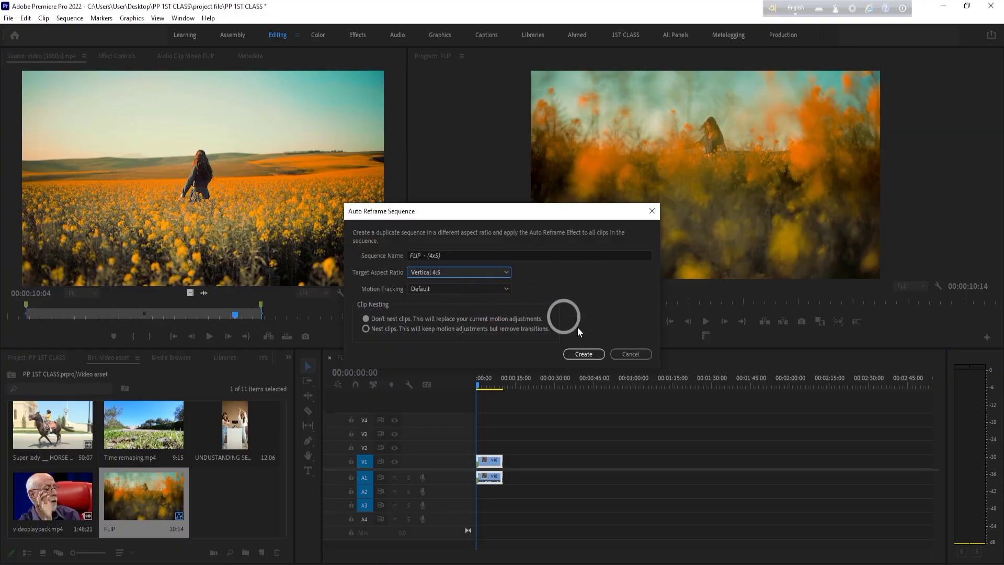
click(579, 356)
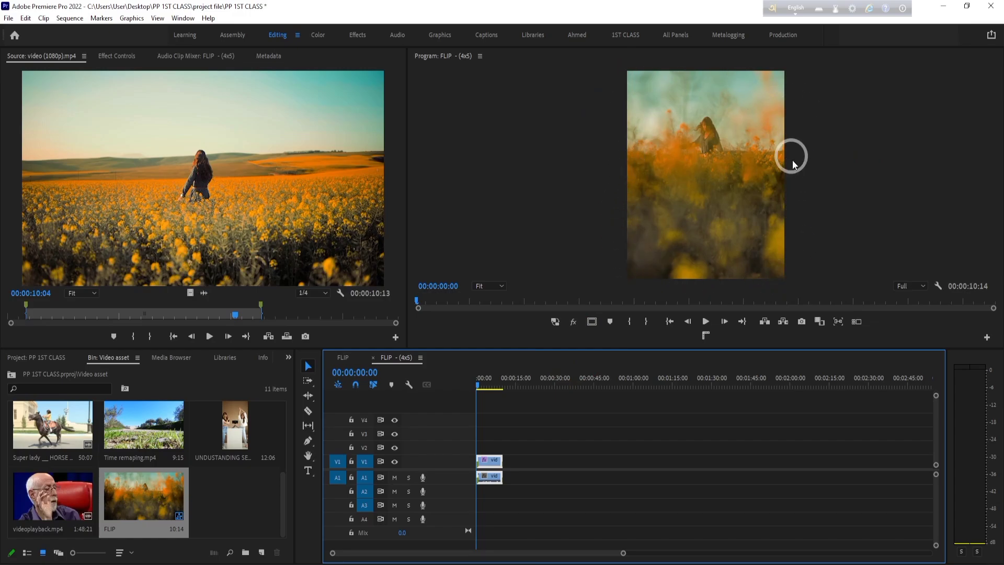
key(ctrl+z)
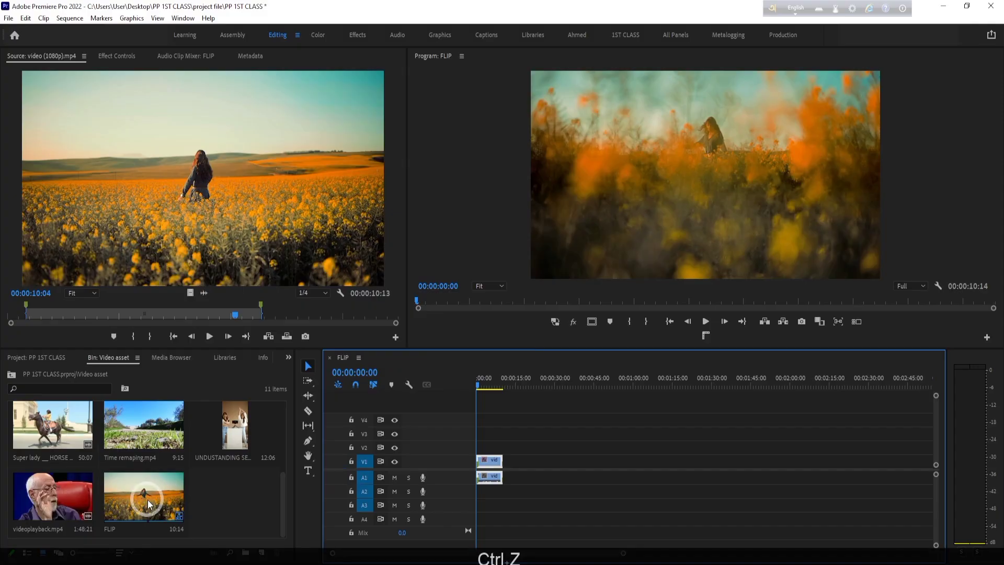
right_click(148, 503)
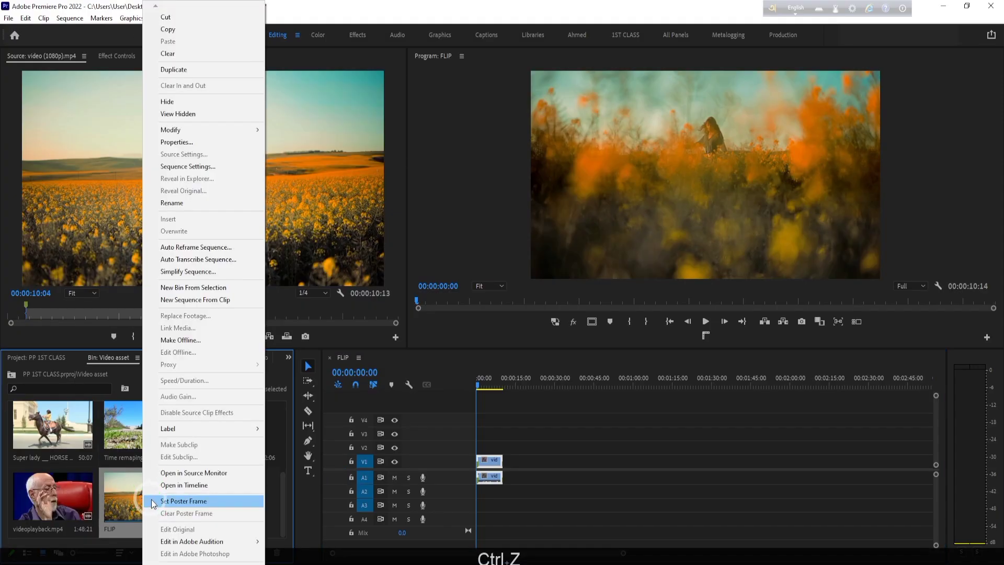
click(209, 259)
click(577, 450)
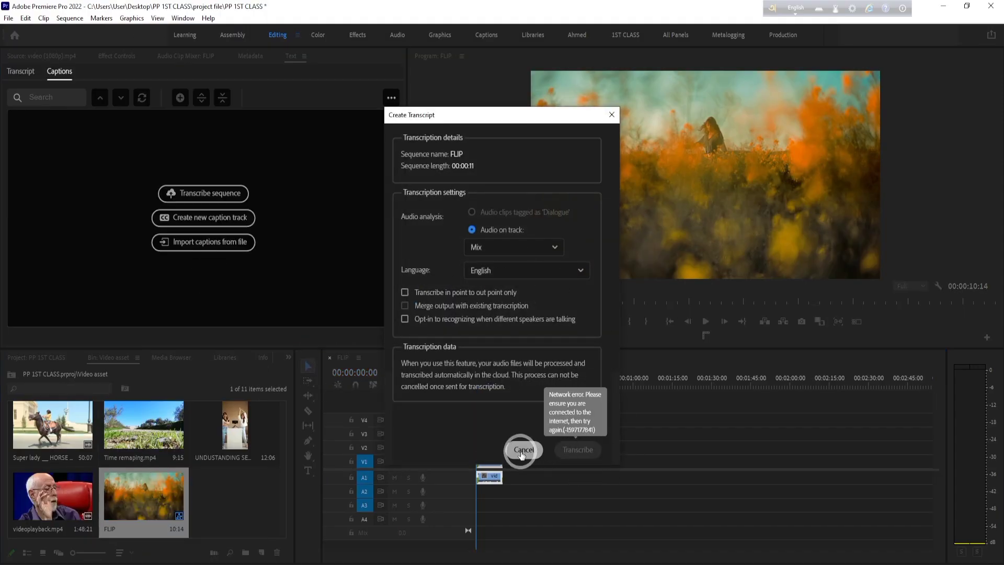
click(521, 452)
- Create a Vertical 9:16 auto-reframed copy of the FLIP sequence and undo it
right_click(163, 501)
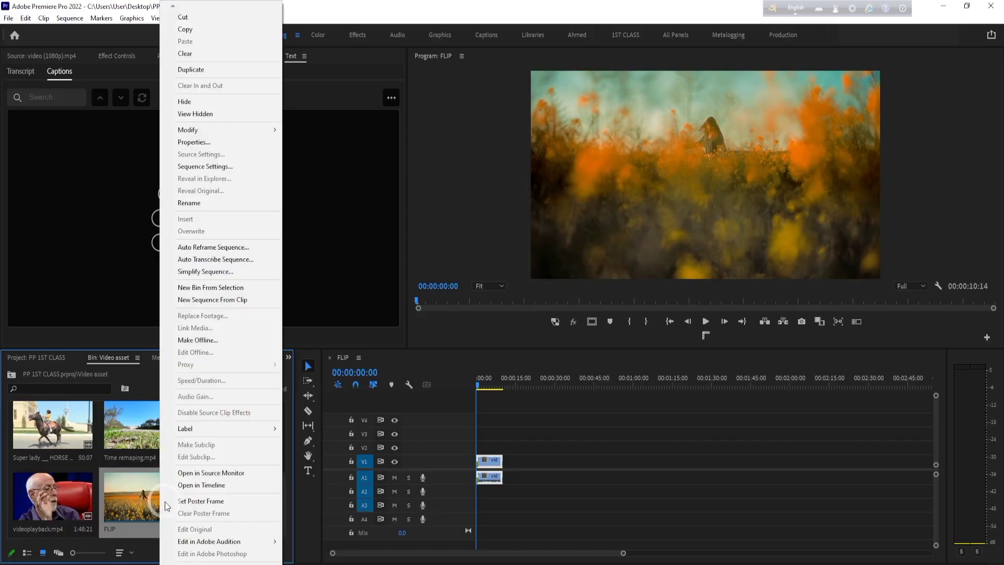
click(214, 249)
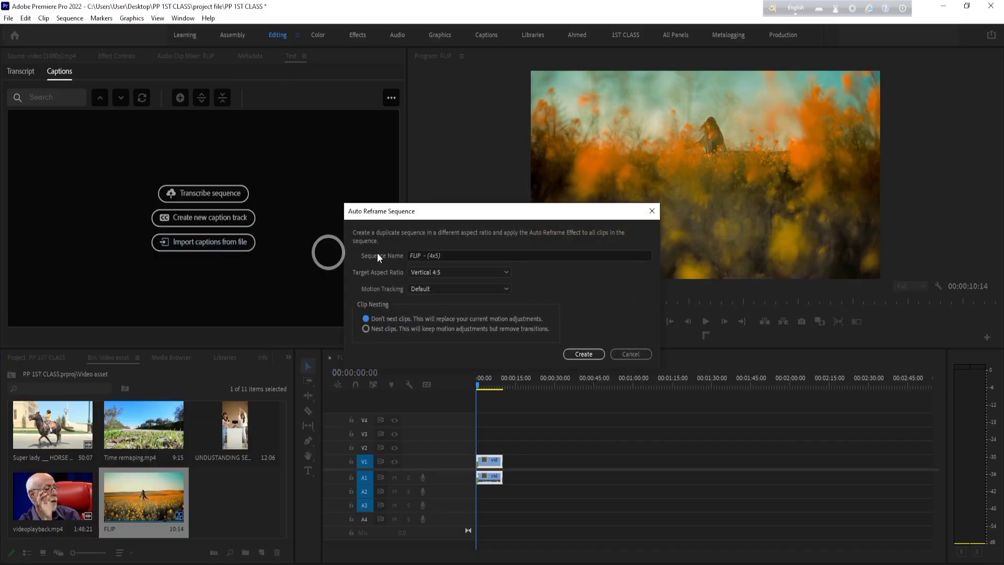
click(506, 270)
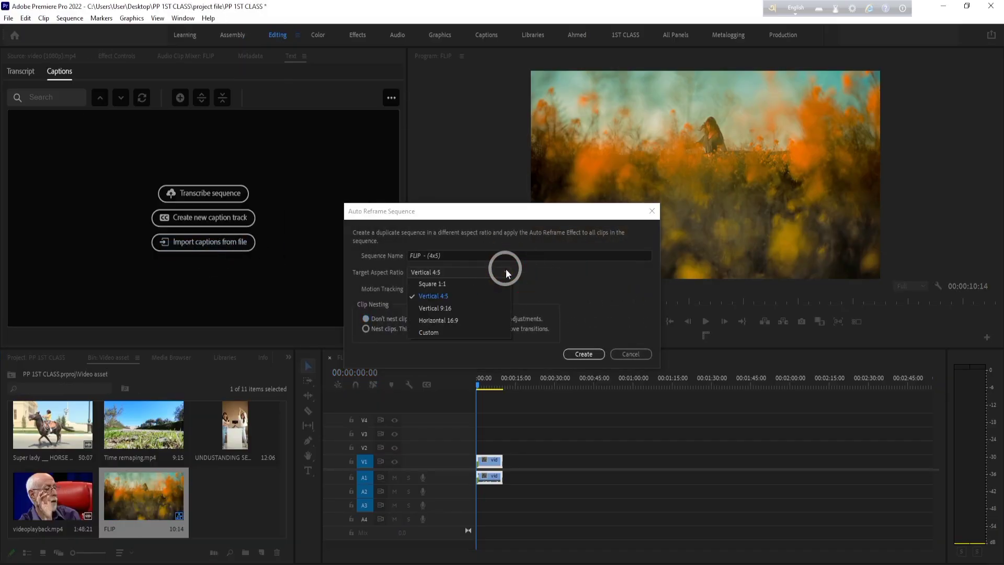
click(468, 312)
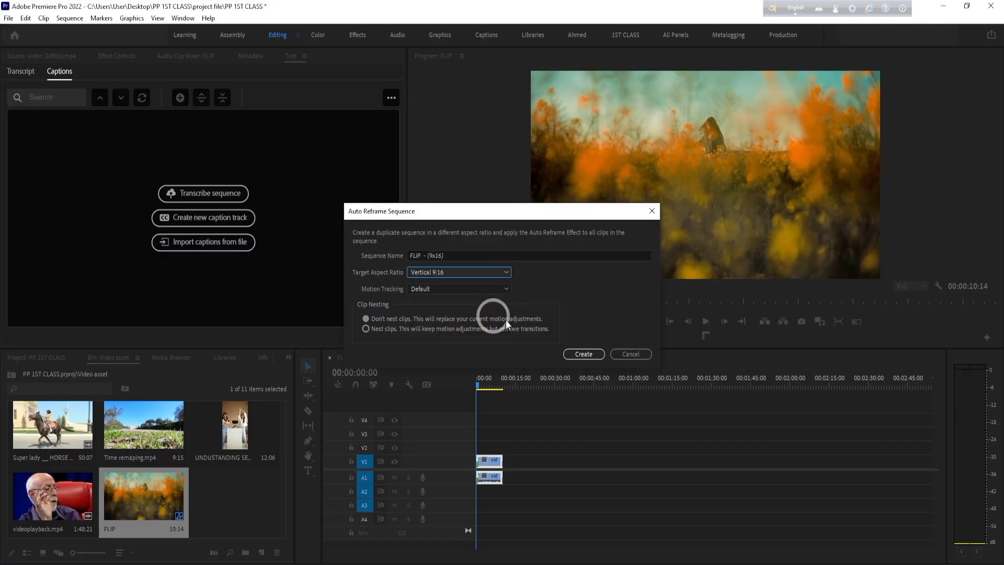
click(583, 354)
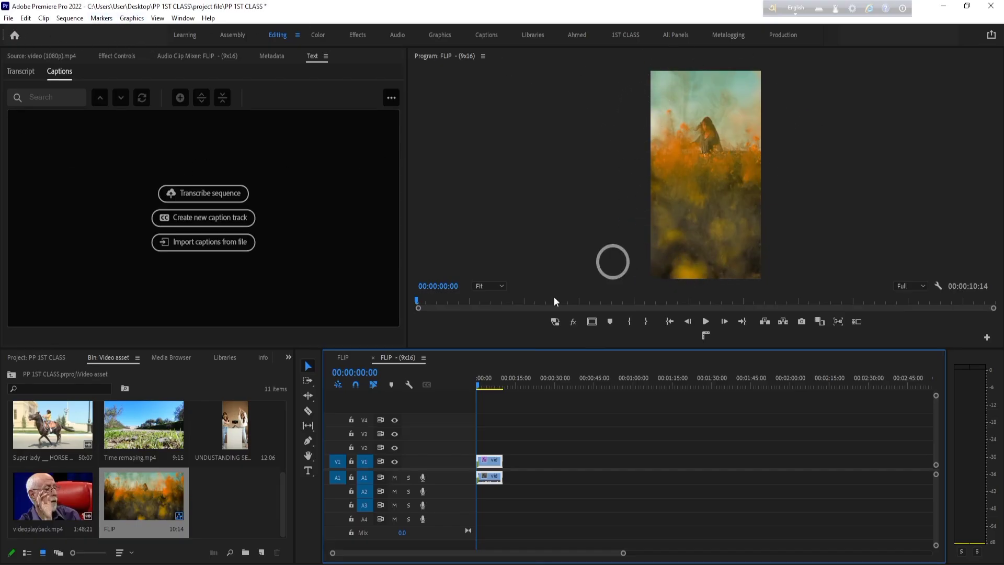
key(ctrl+z)
- Create a Horizontal 16:9 auto-reframed copy of the FLIP sequence and undo it
right_click(155, 512)
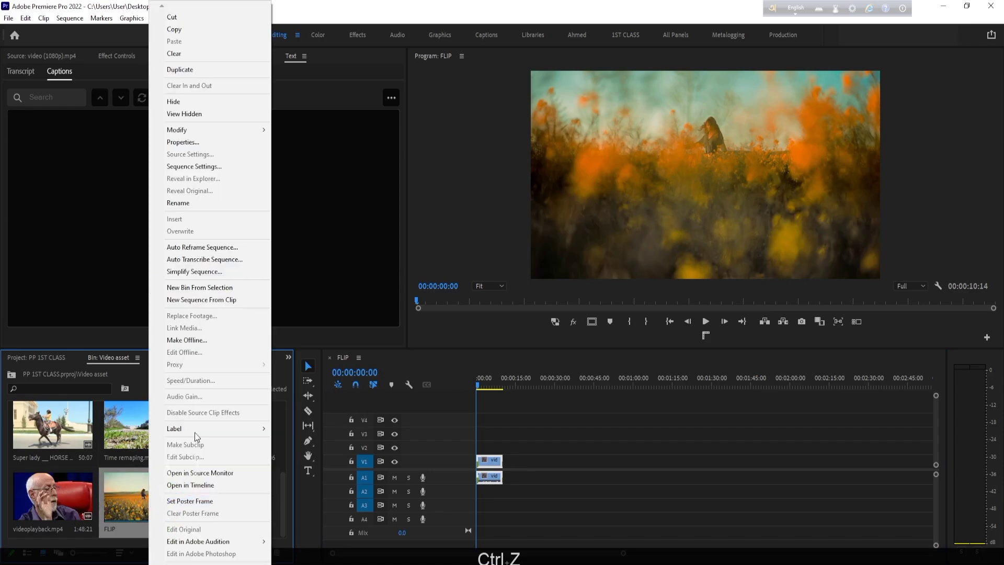
click(230, 244)
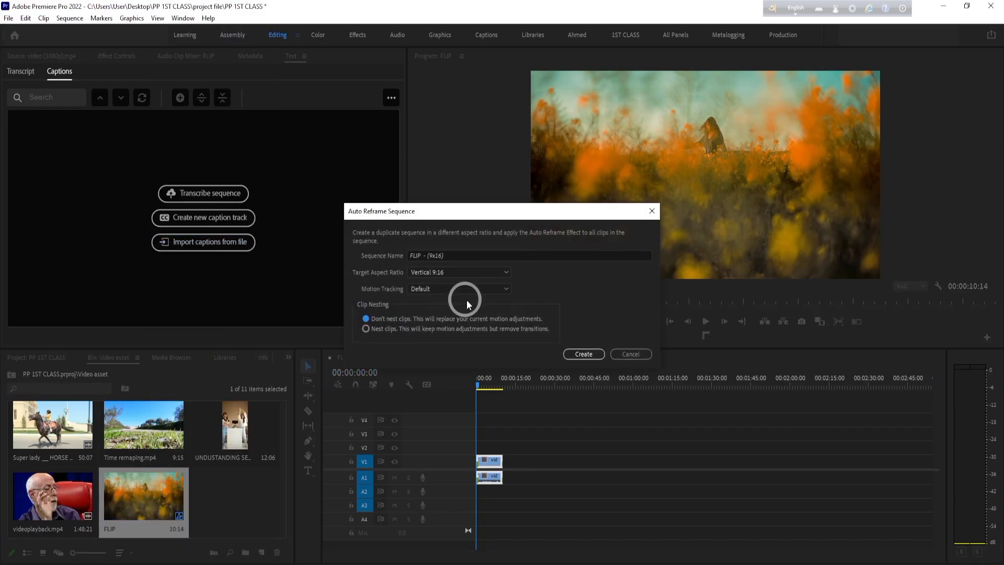
click(490, 273)
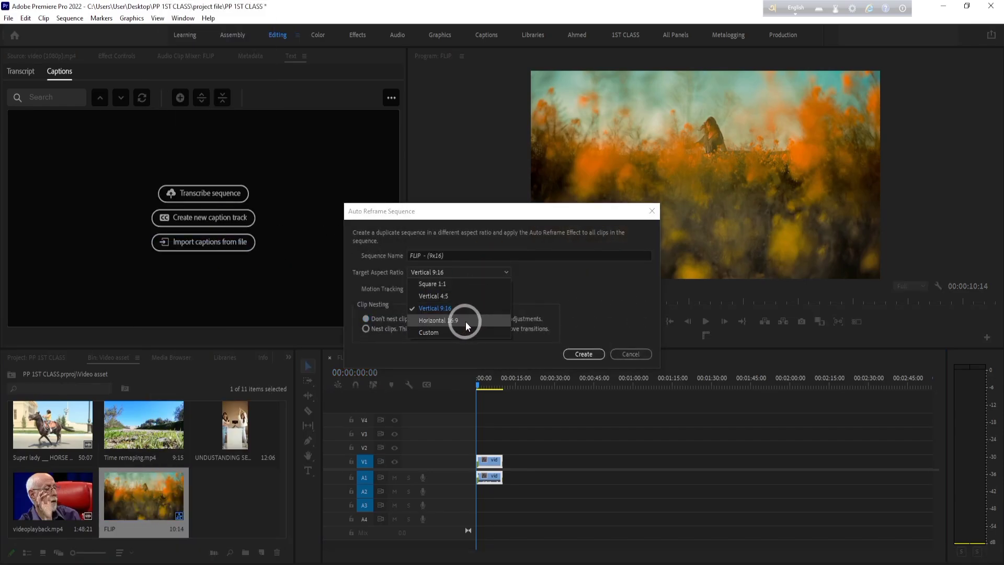
click(466, 321)
click(586, 355)
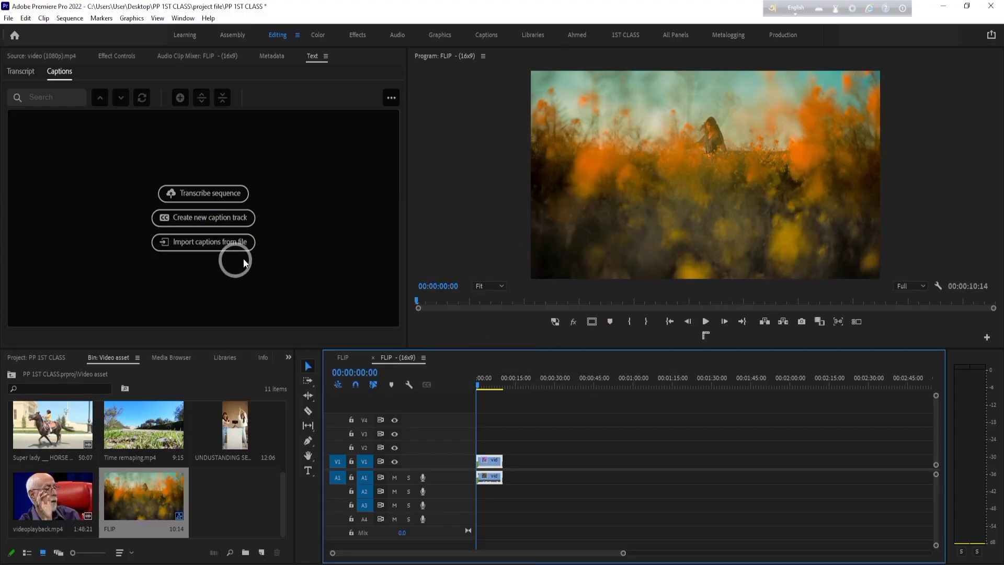
key(ctrl+z)
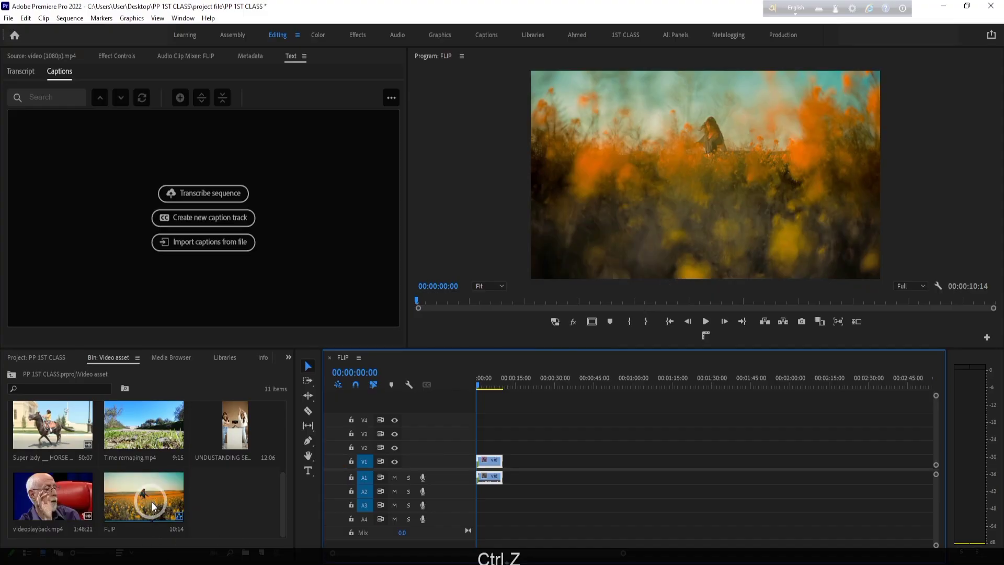
- Start an Auto Reframe of the FLIP sequence and name the new sequence SHORTS
right_click(145, 492)
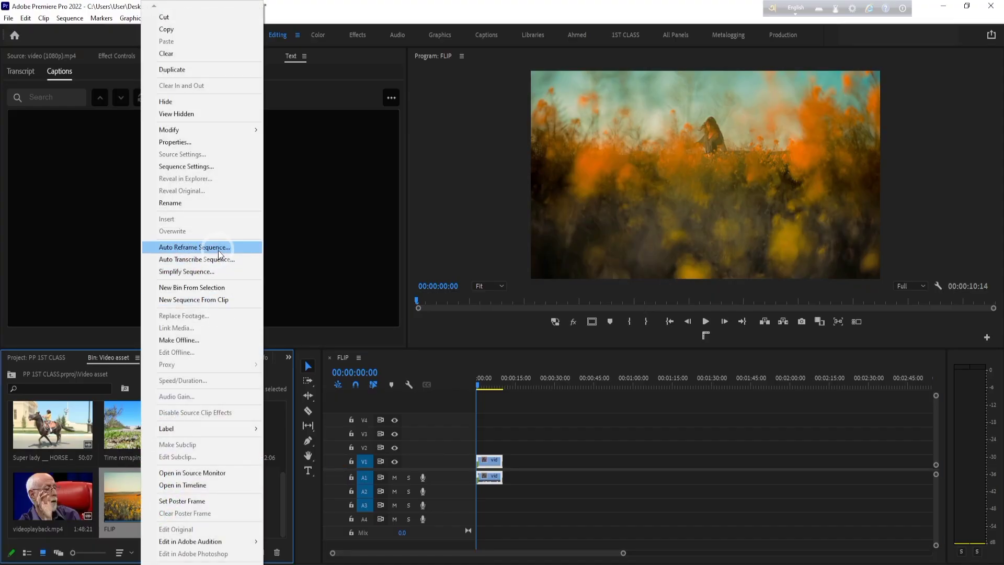
click(219, 250)
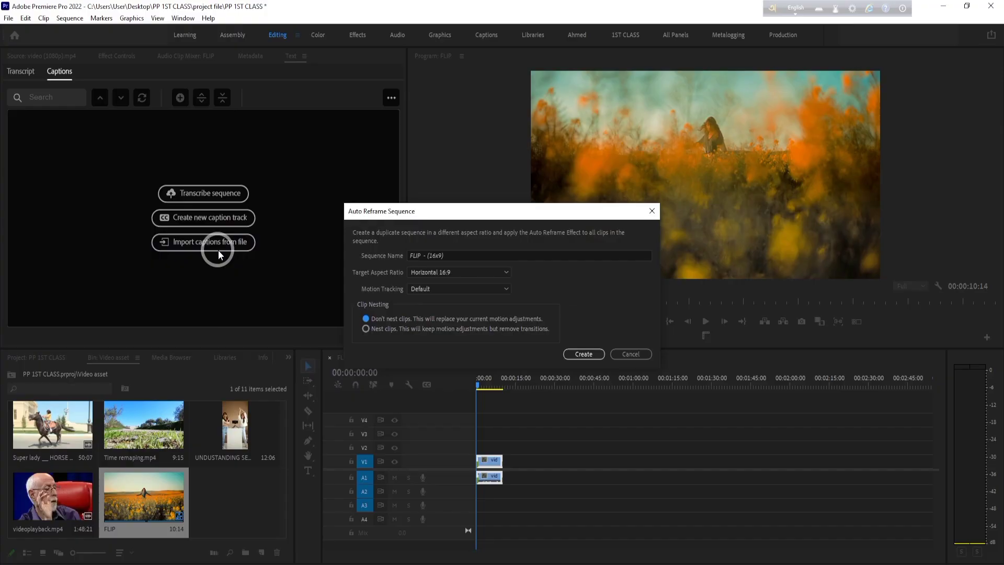
click(456, 255)
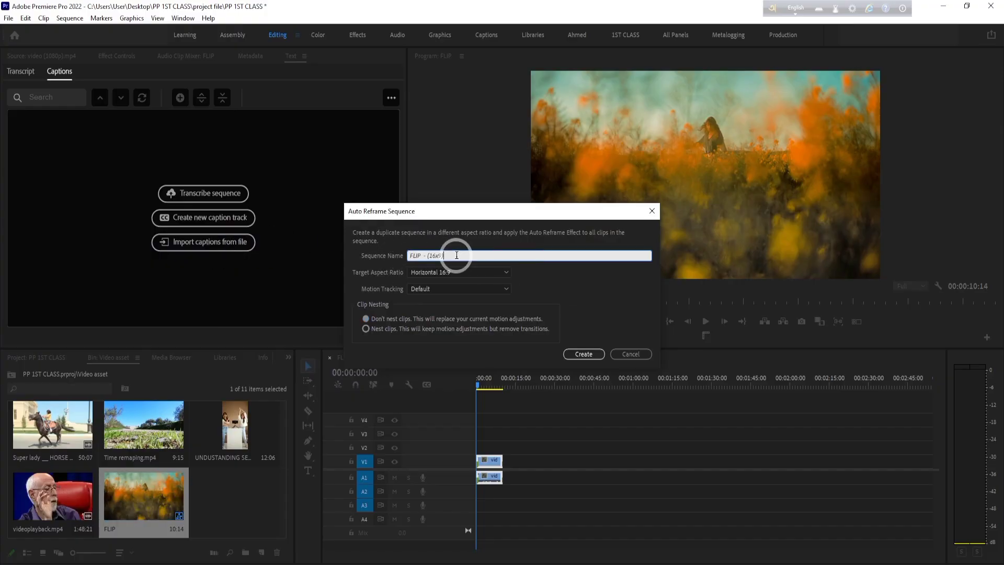
key(BackSpace)
key(BackSpace)
key(BackSpace)
key(BackSpace)
key(BackSpace)
key(BackSpace)
key(BackSpace)
key(BackSpace)
key(BackSpace)
key(BackSpace)
key(BackSpace)
key(BackSpace)
key(BackSpace)
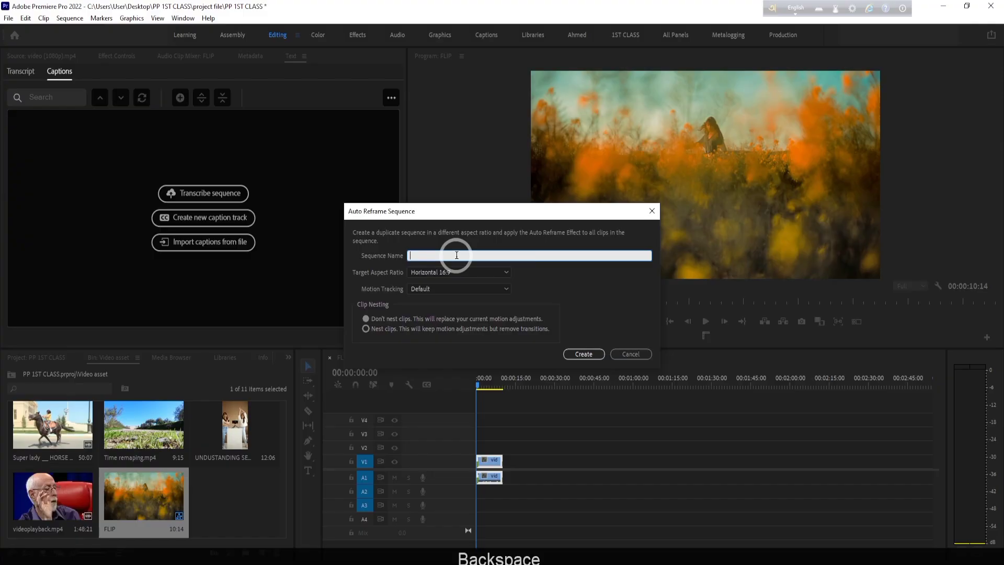
text(S)
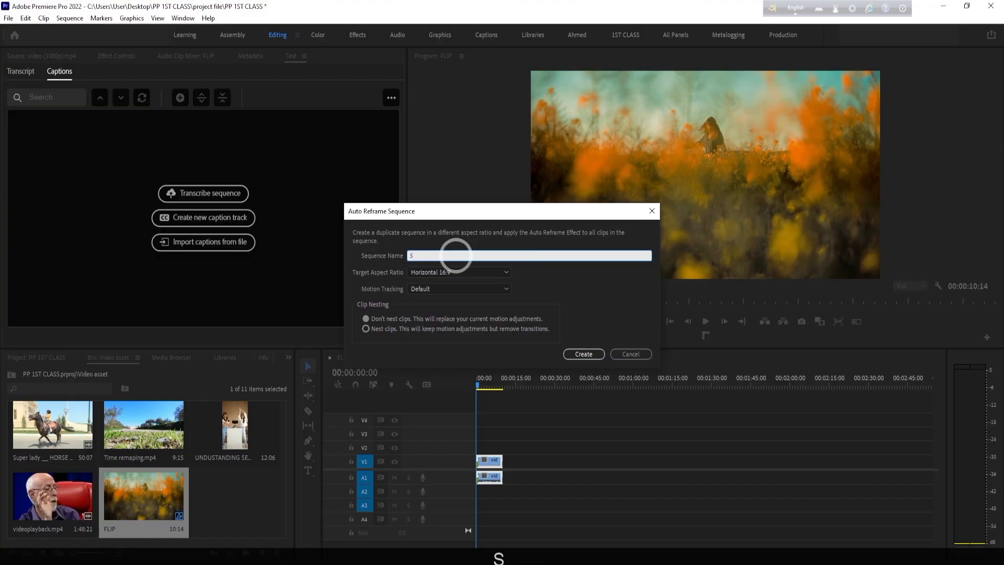
text(HOTS)
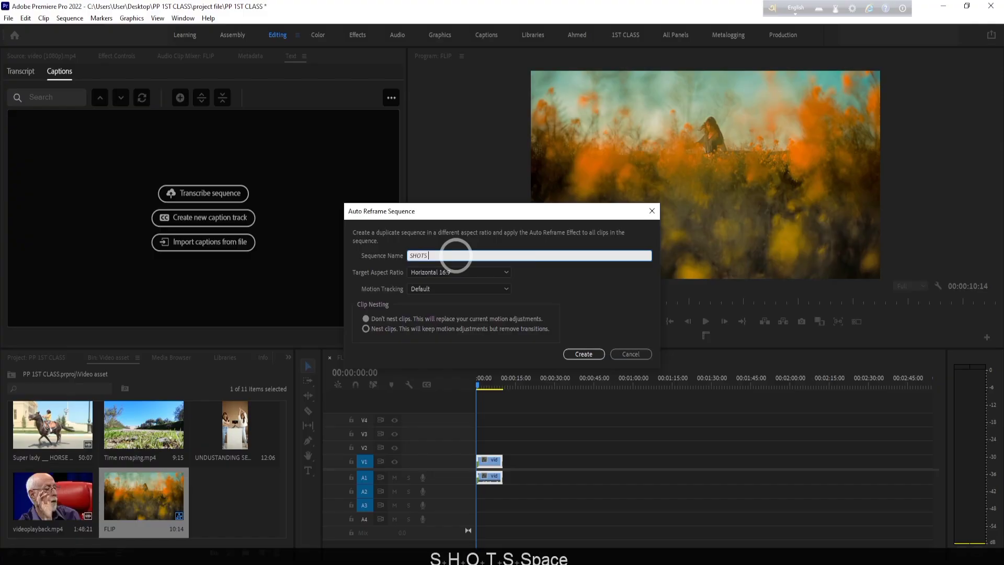
click(420, 255)
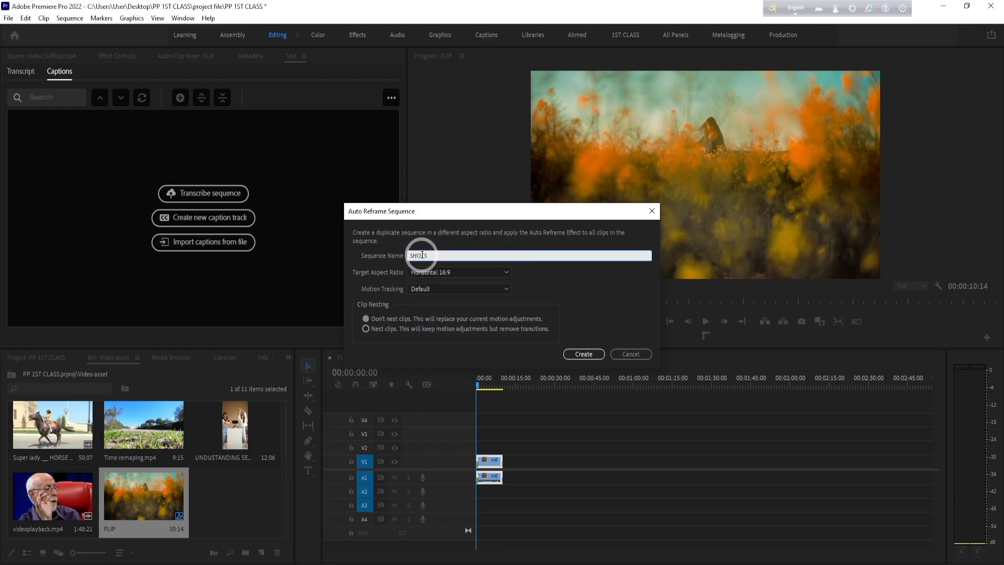
text(R)
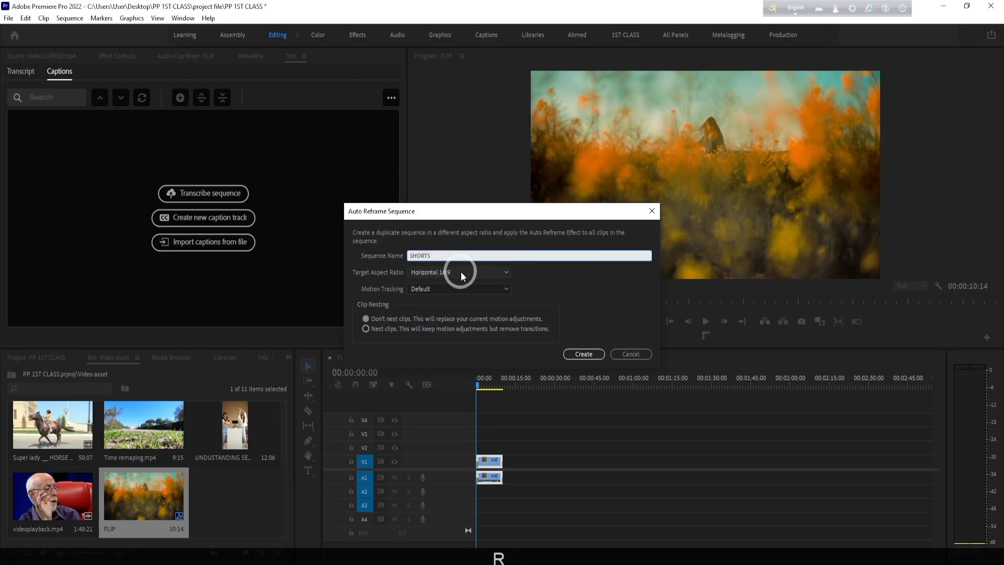
- Create the SHORTS auto-reframed sequence with a Vertical 9:16 target, Default motion tracking and no clip nesting
click(460, 271)
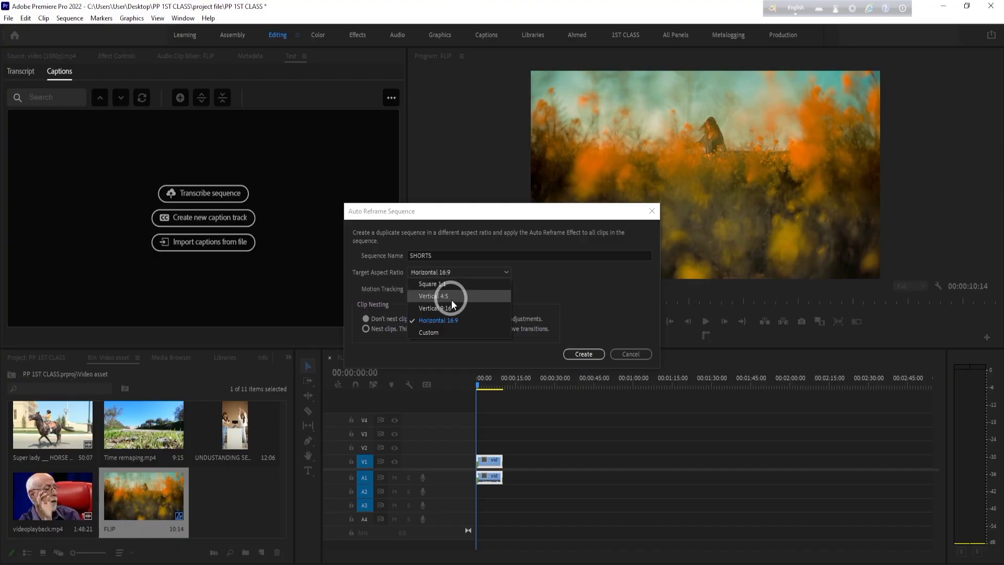
click(453, 308)
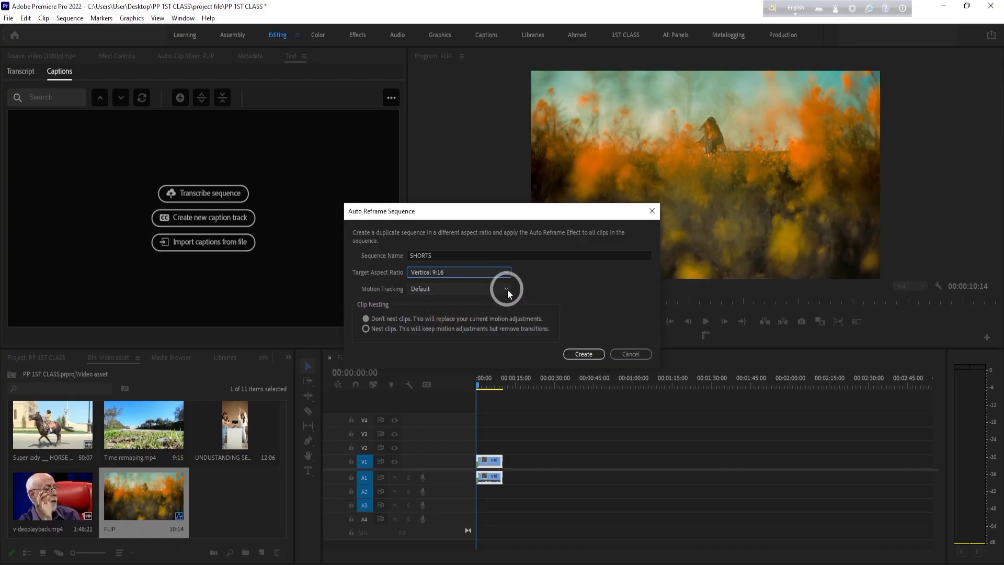
click(498, 289)
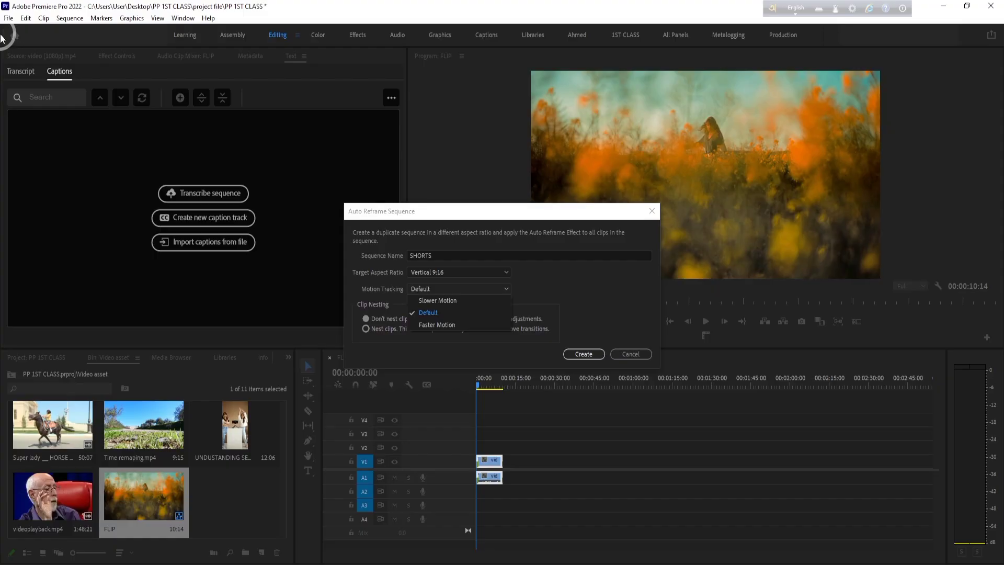
click(439, 312)
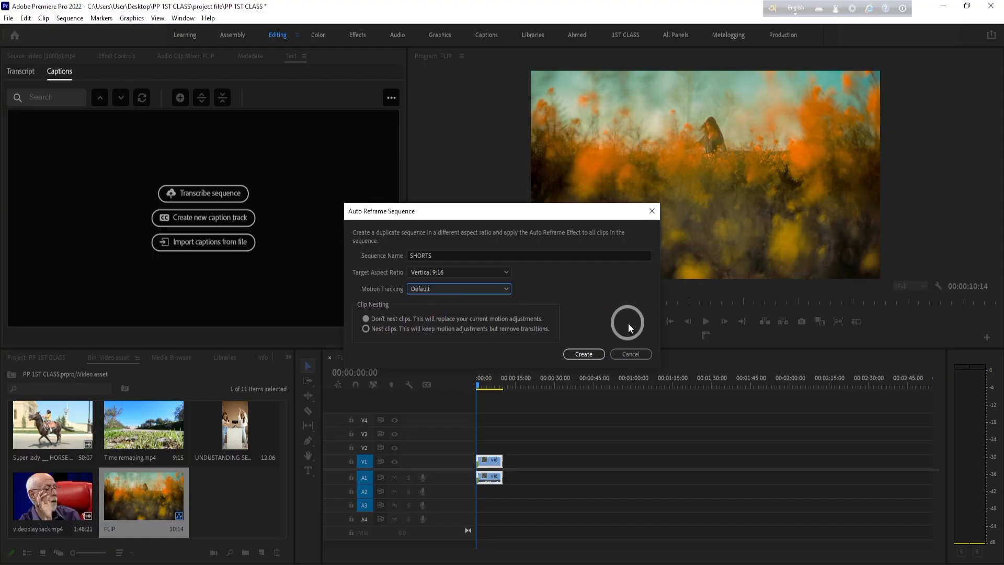
click(507, 289)
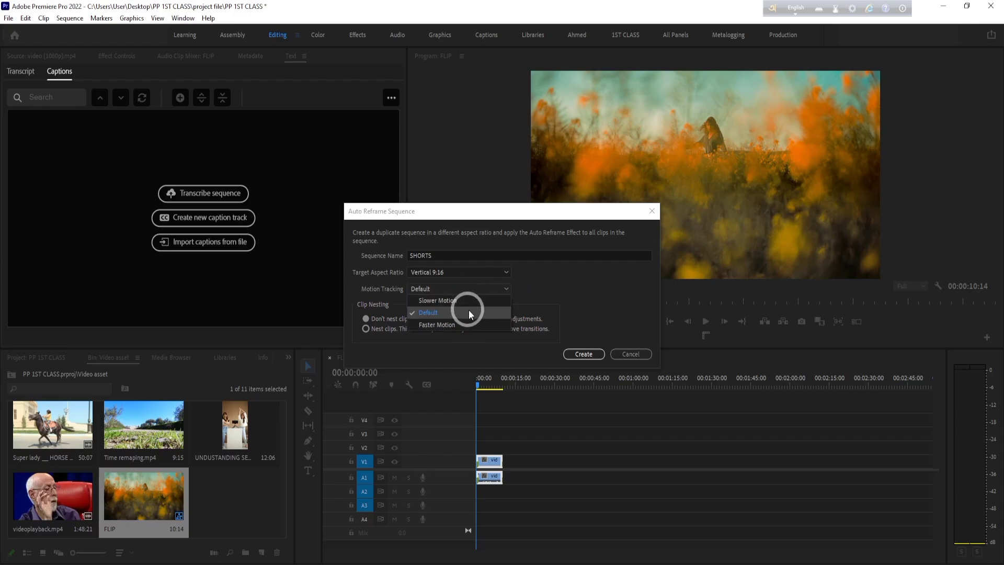
click(464, 313)
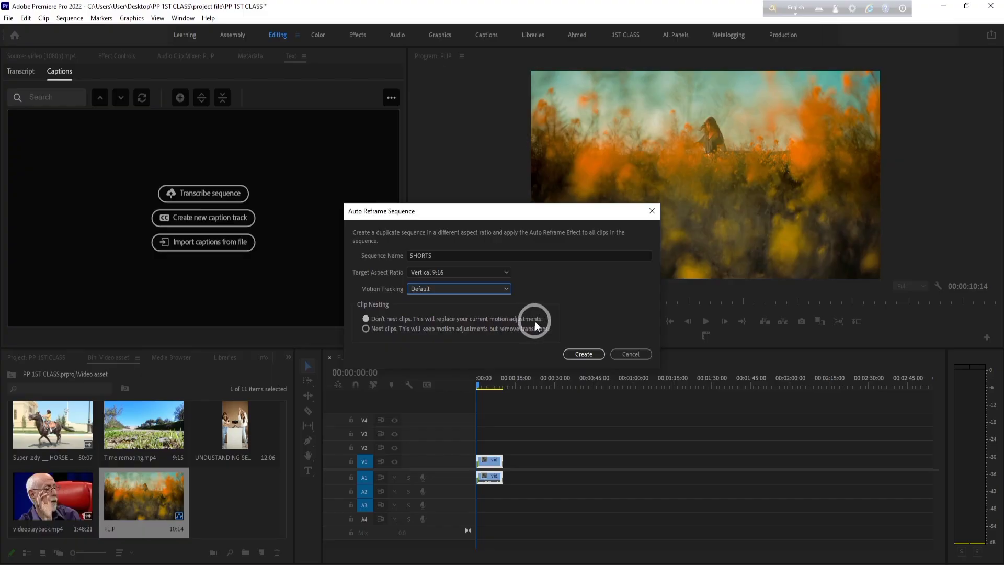
click(584, 354)
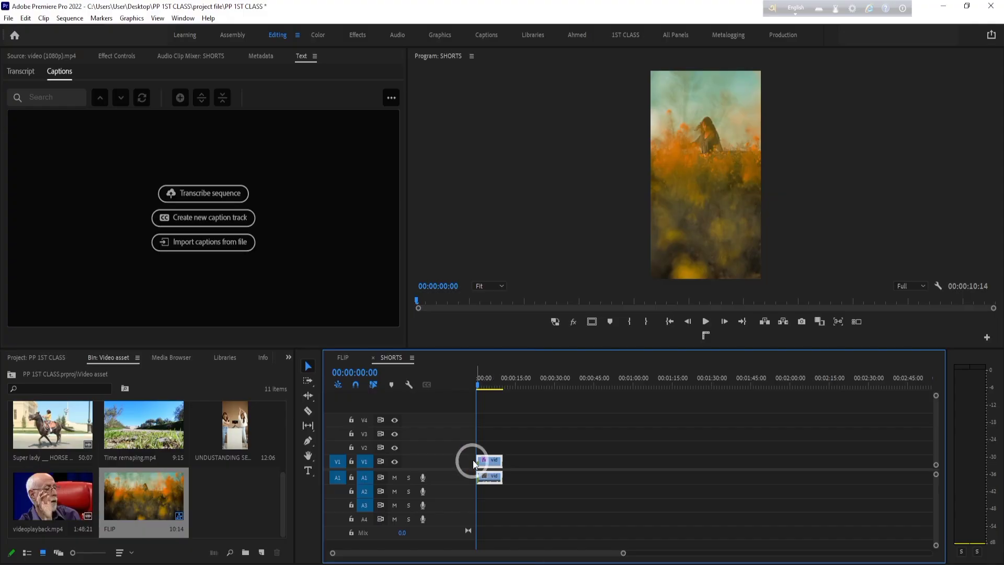
- Play the SHORTS sequence from its start to check how the subject is framed
click(487, 464)
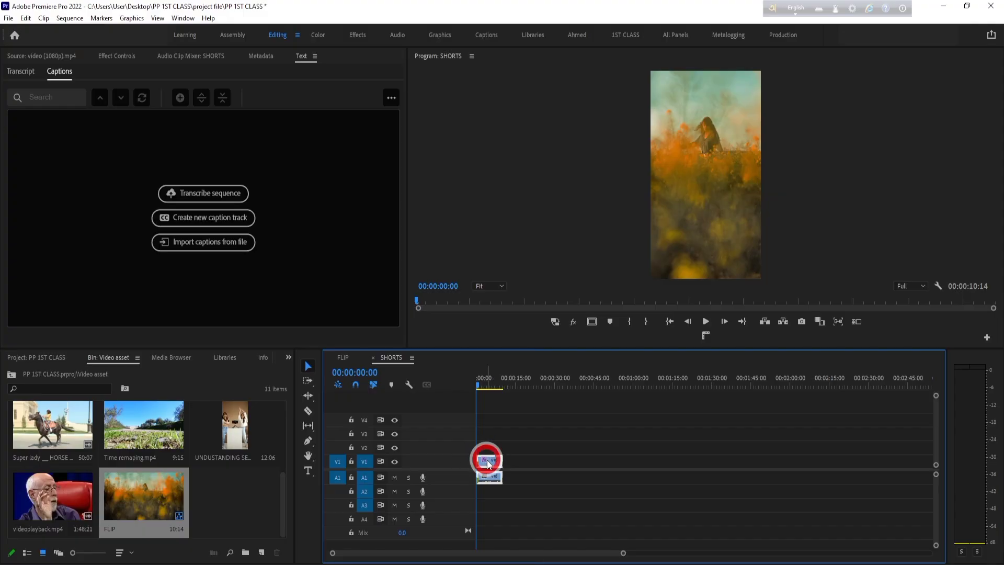
click(484, 384)
click(475, 384)
key(space)
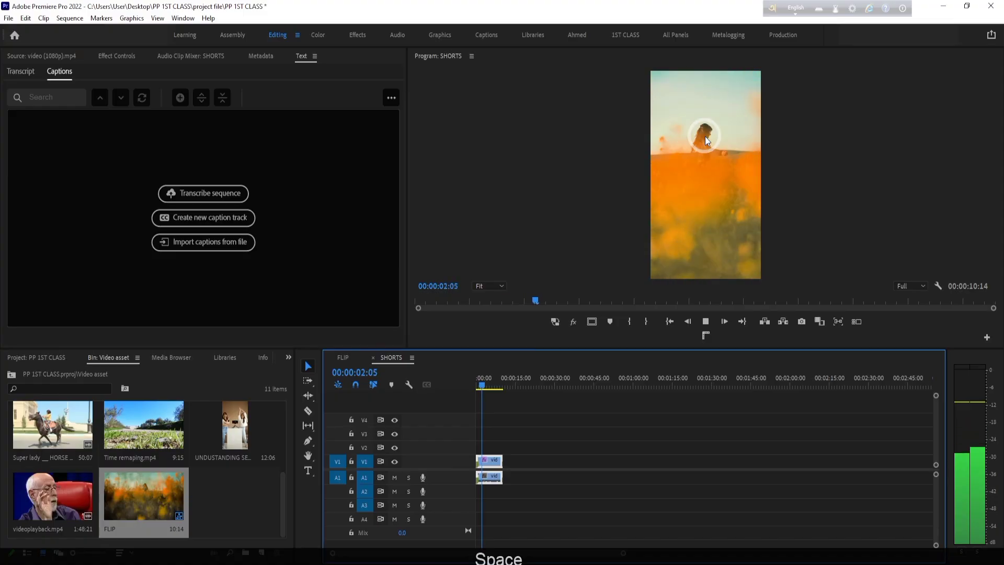
key(space)
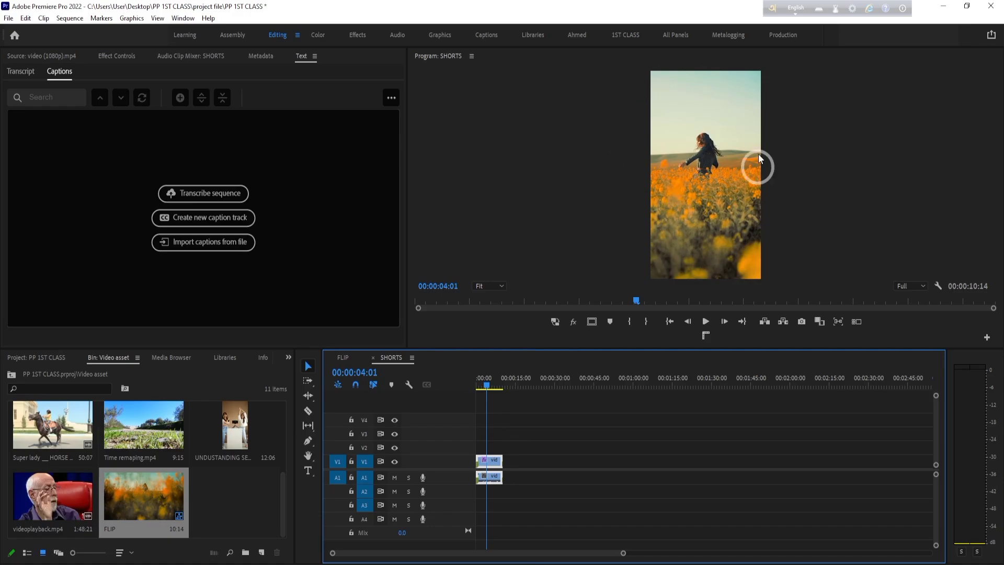
- Show the Auto Reframe effect settings of the SHORTS clip and set its horizontal Adjust Position to 138
click(125, 55)
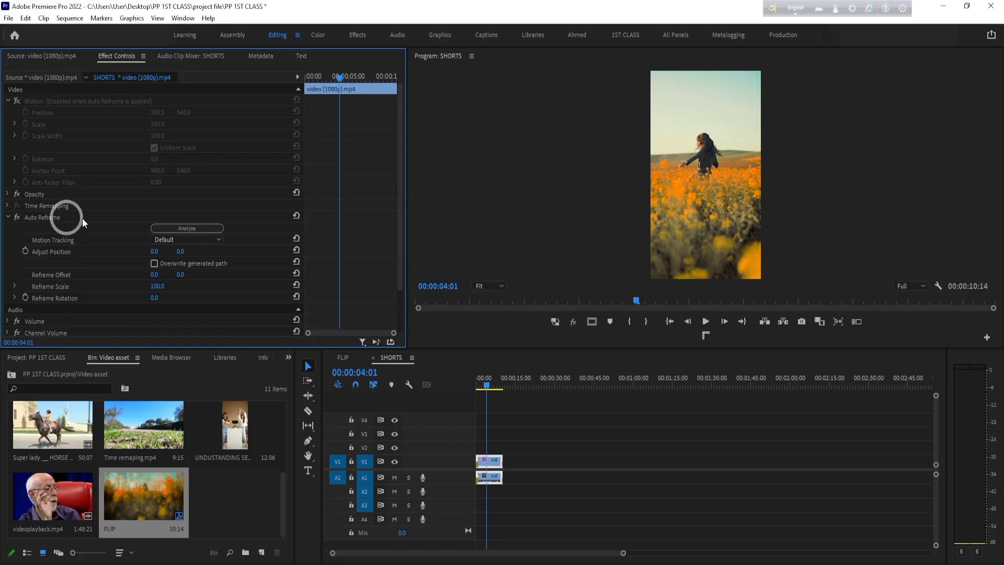
scroll(103, 217, down, 1)
click(25, 184)
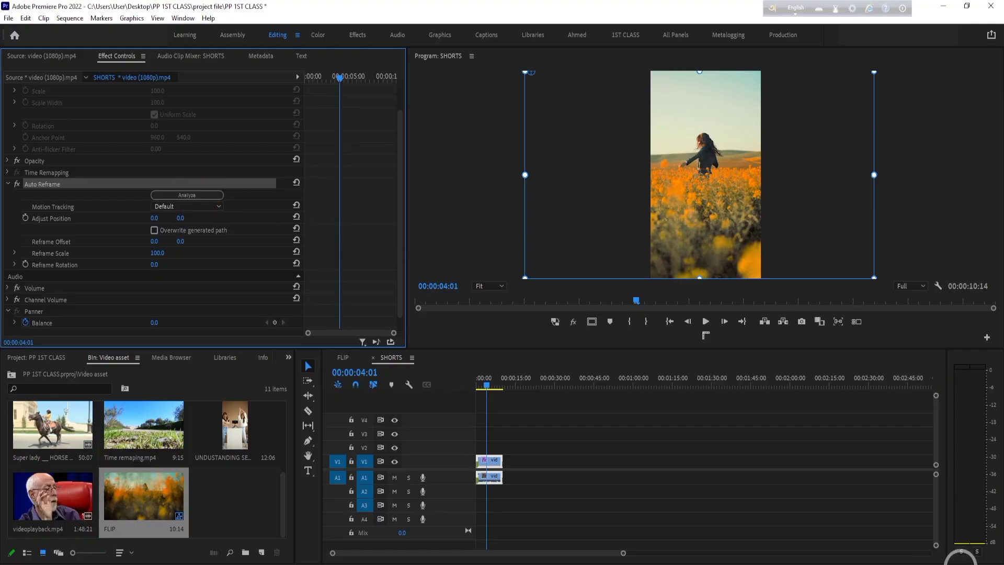
click(184, 195)
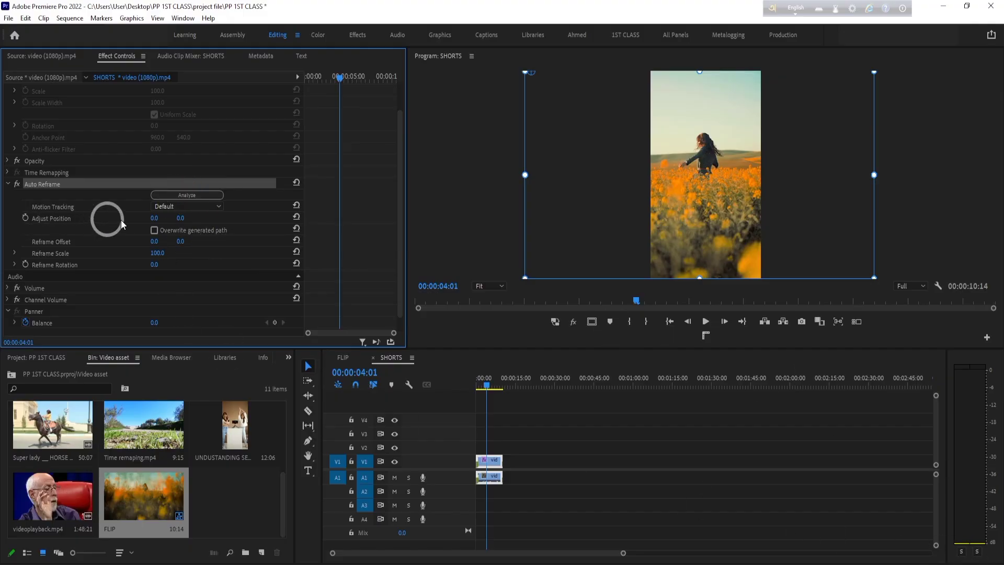
drag(153, 214, 224, 214)
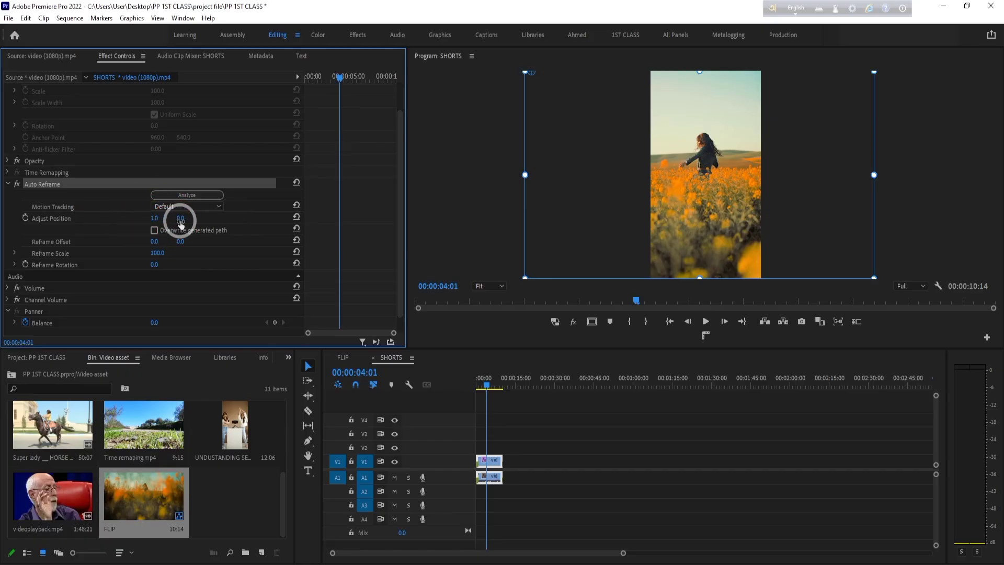
key(ctrl+z)
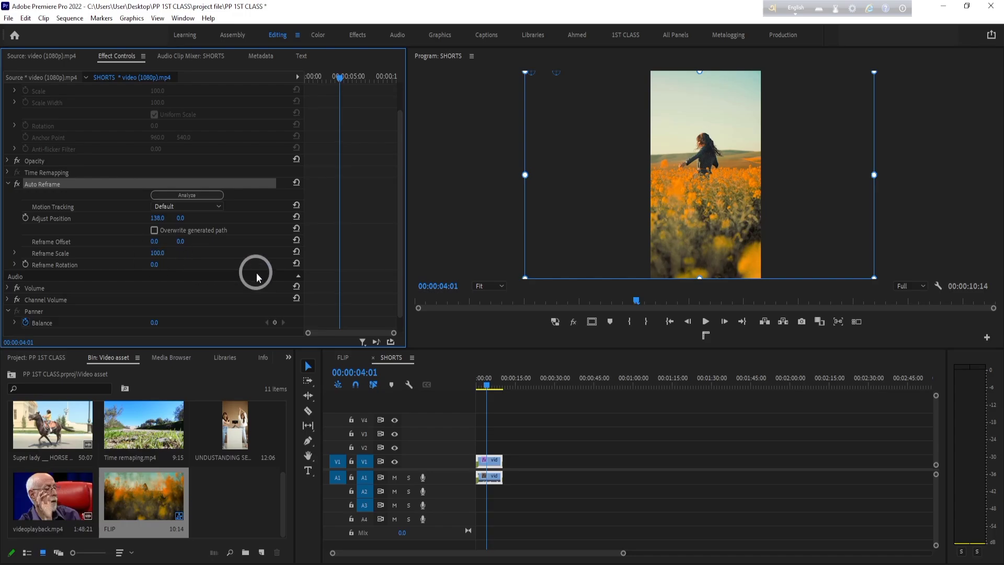
- Try an Auto Reframe scale of 105 on the SHORTS clip and set it back to 100
mouse_move(156, 253)
mouse_down()
mouse_move(225, 249)
mouse_move(132, 264)
mouse_move(157, 258)
mouse_up()
click(161, 253)
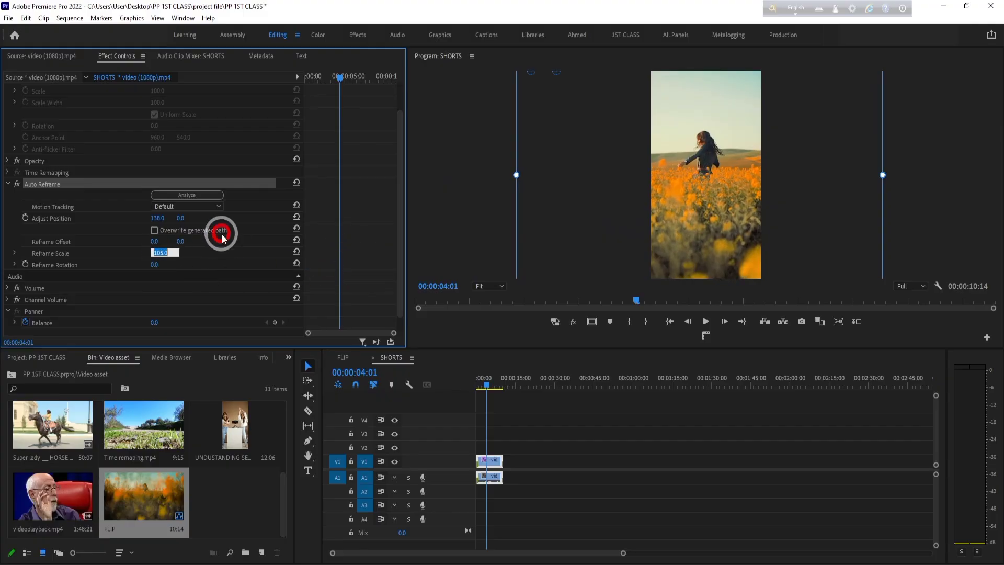
text(100)
click(240, 269)
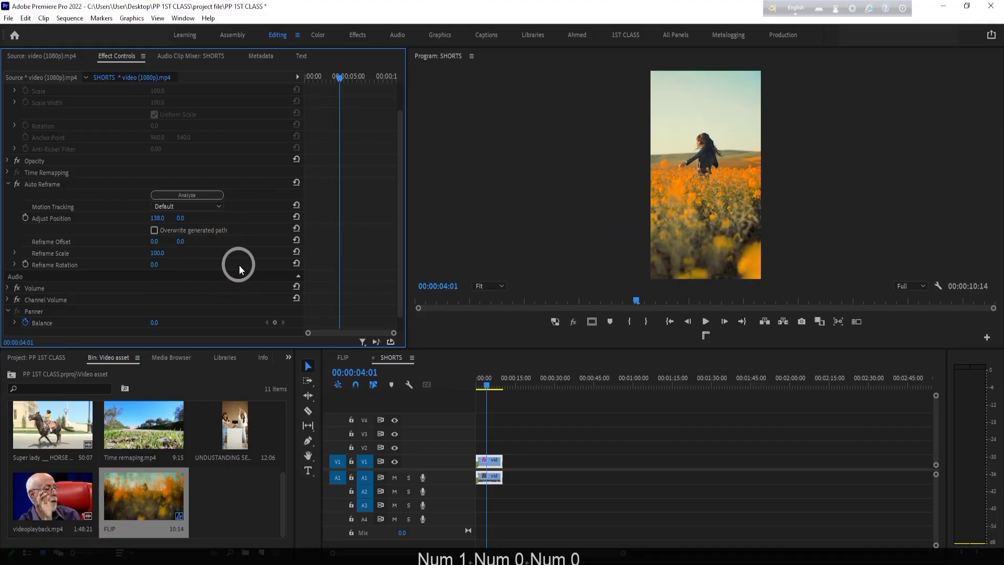
- Try a Reframe Rotation of about -88° on the SHORTS clip and reset it to 0
drag(152, 264, 106, 280)
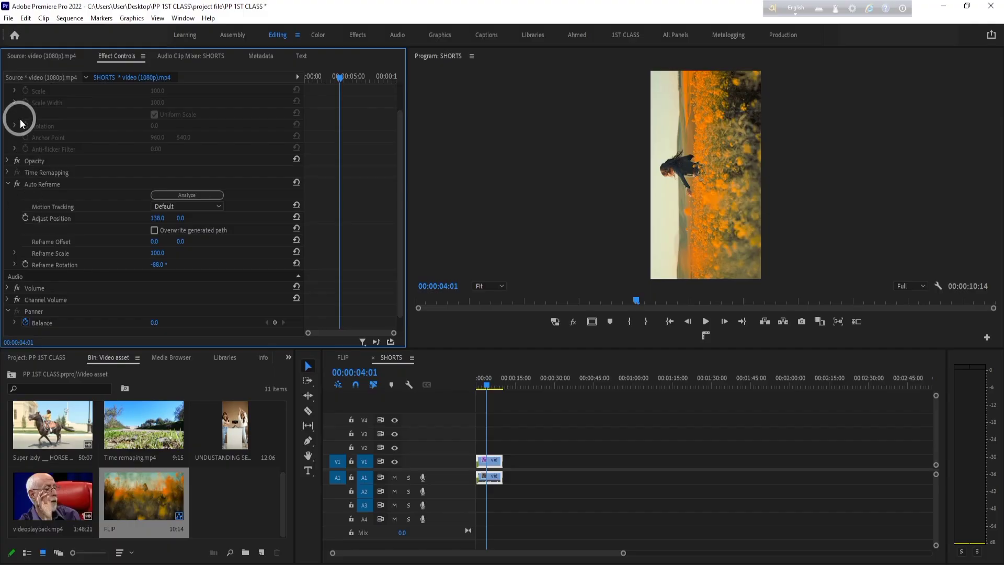
click(160, 264)
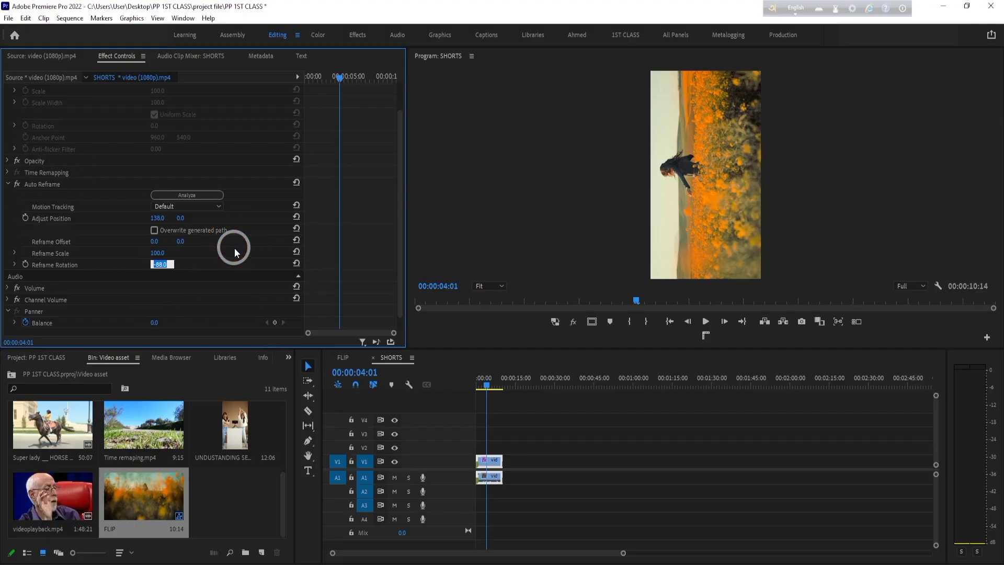
text(0)
click(232, 269)
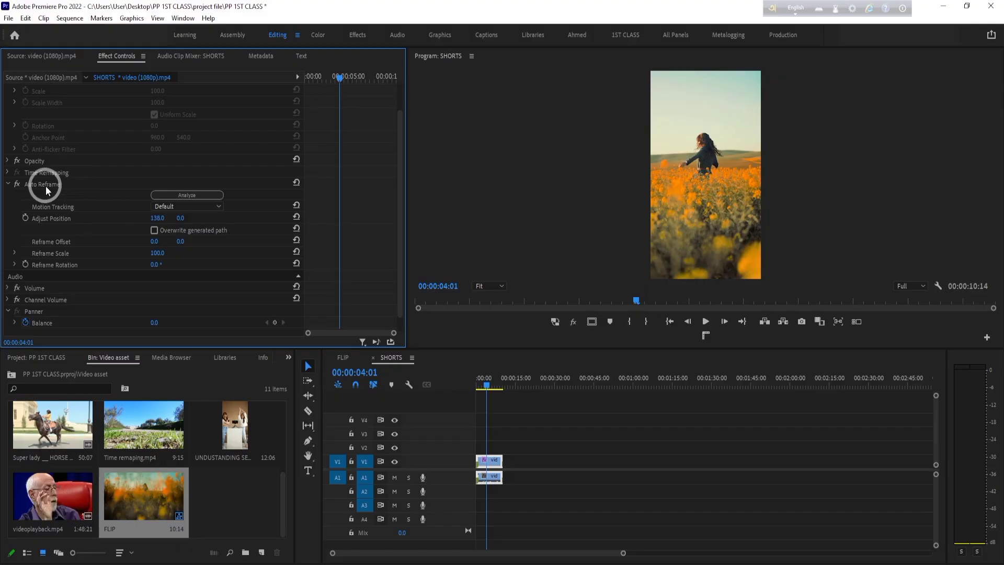
- Auto-reframe the FLIP sequence to Vertical 9:16 with Default motion tracking and nested clips, keeping the name FLIP - (9x16)
right_click(140, 509)
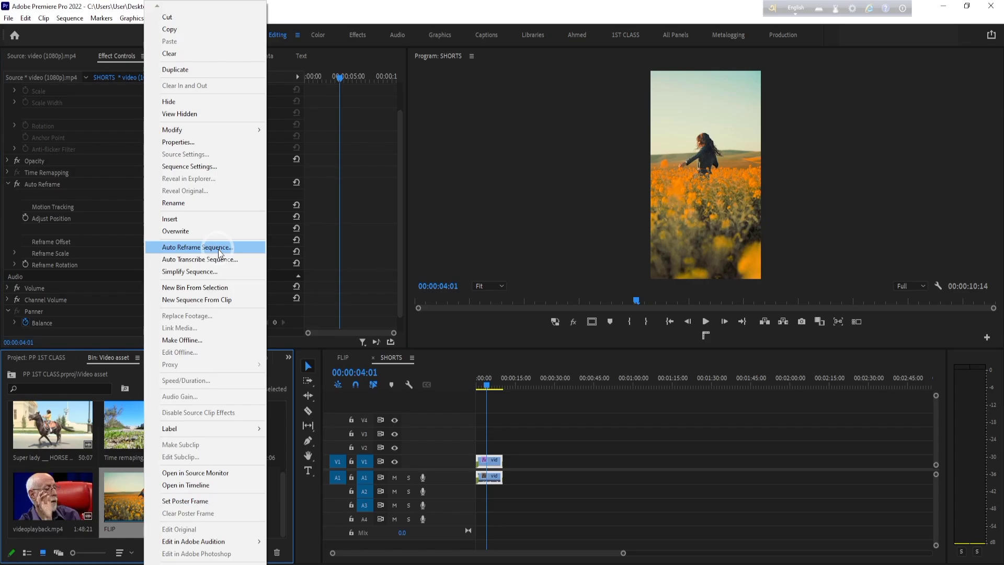
click(219, 251)
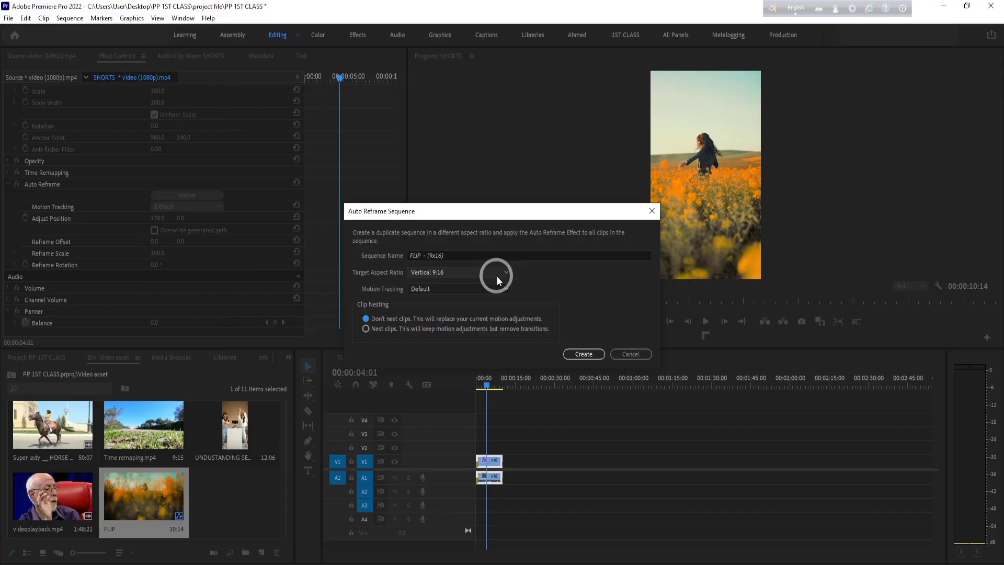
click(365, 328)
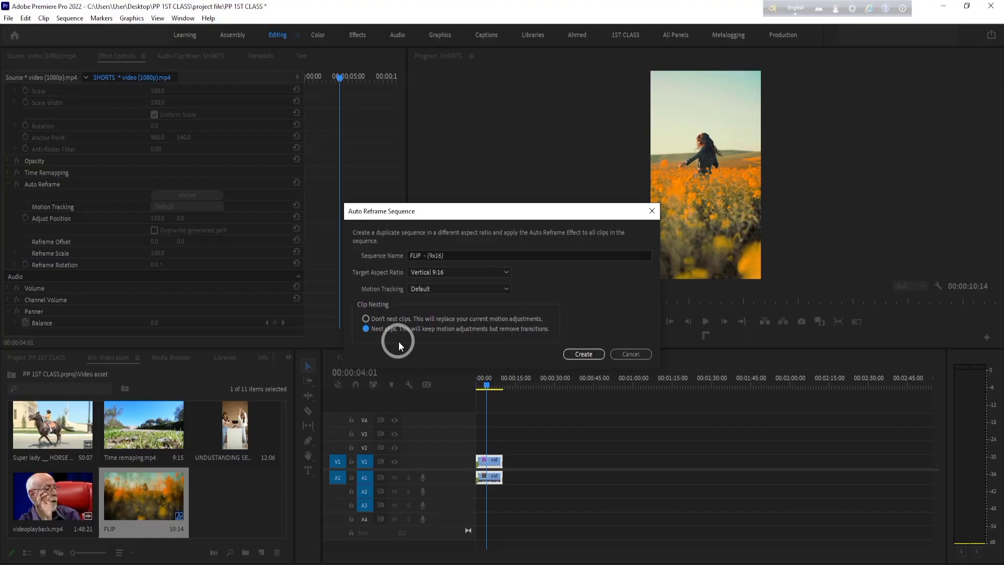
click(583, 354)
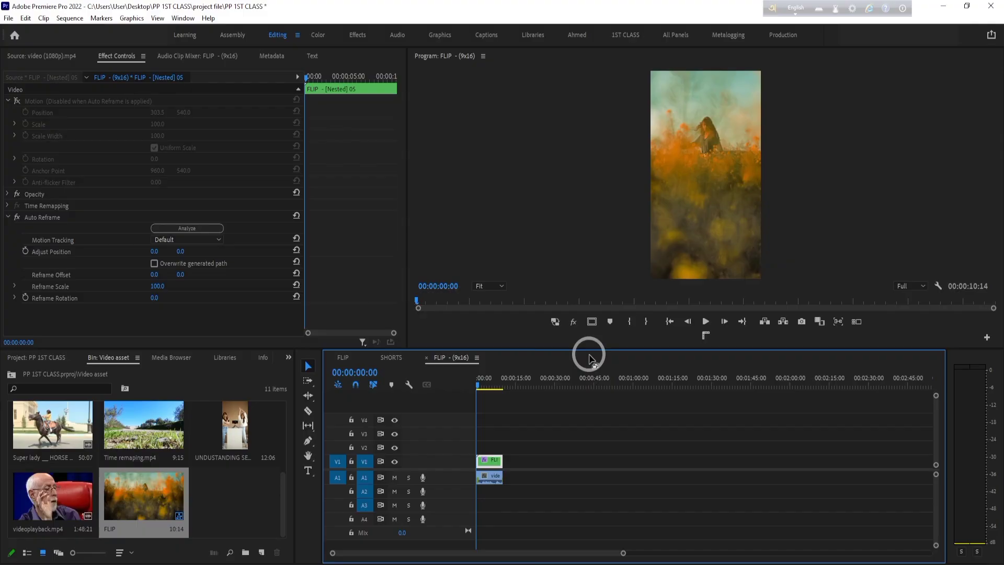
- Open the nested clip of the FLIP - (9x16) sequence to inspect its original footage and return to the reframed sequence
click(606, 532)
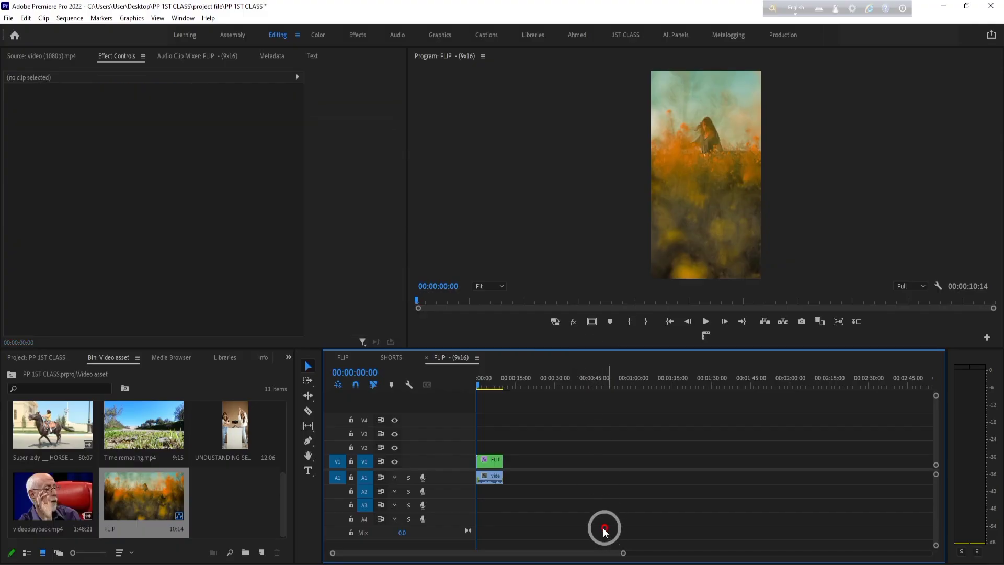
click(491, 469)
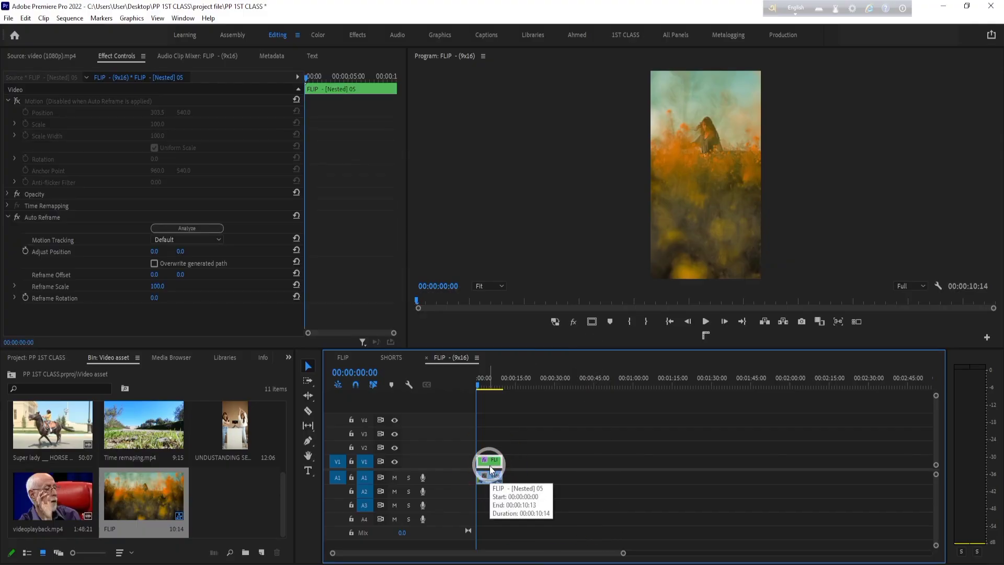
double_click(489, 466)
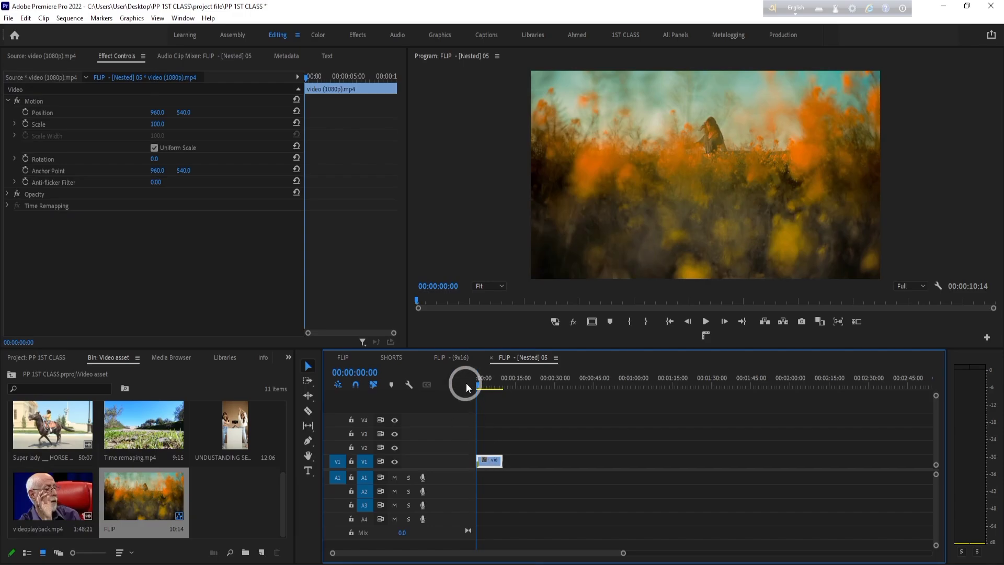
click(449, 357)
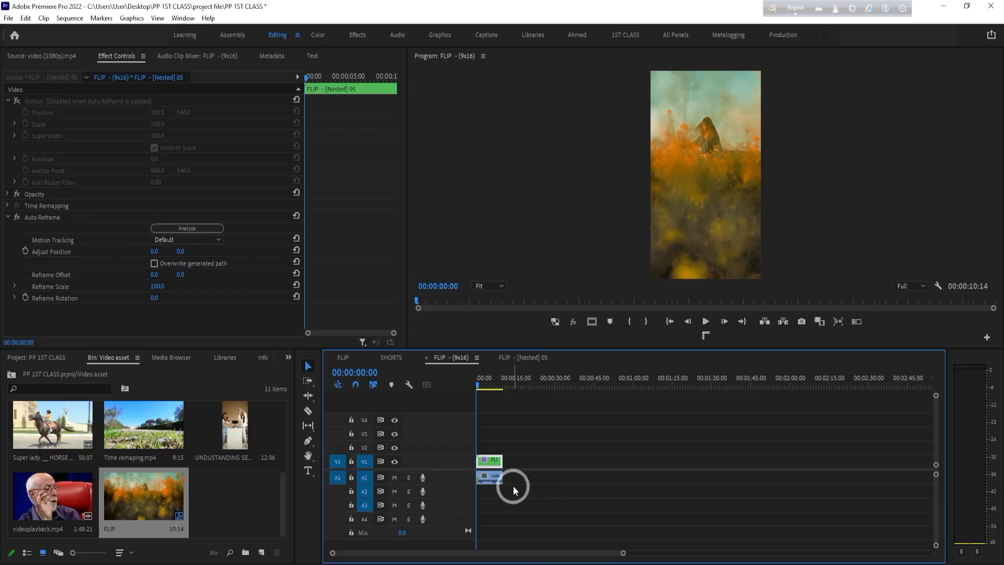
double_click(487, 458)
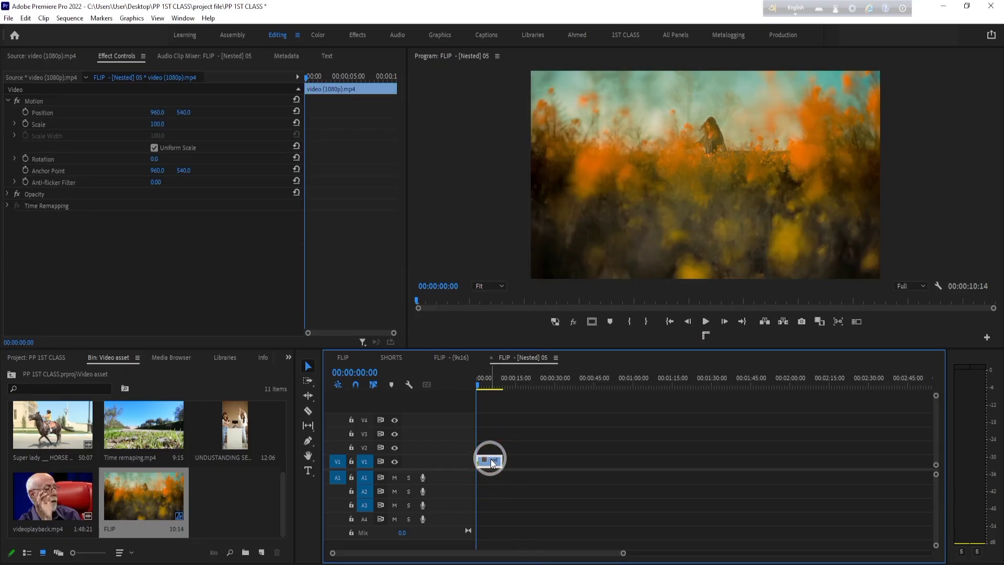
click(456, 358)
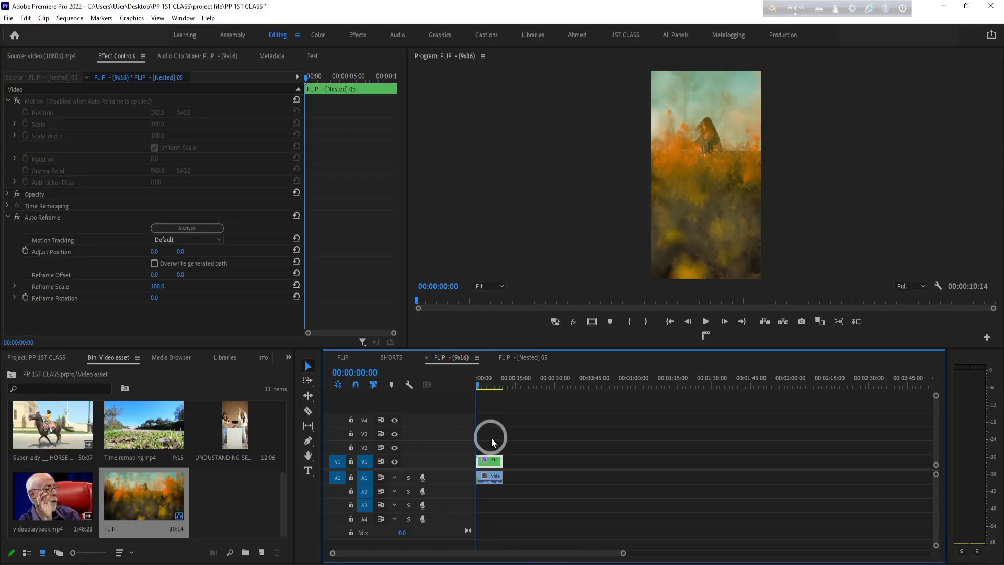
- Play the FLIP - (9x16) sequence, select its video and audio clips, and scrub back toward the beginning
click(712, 316)
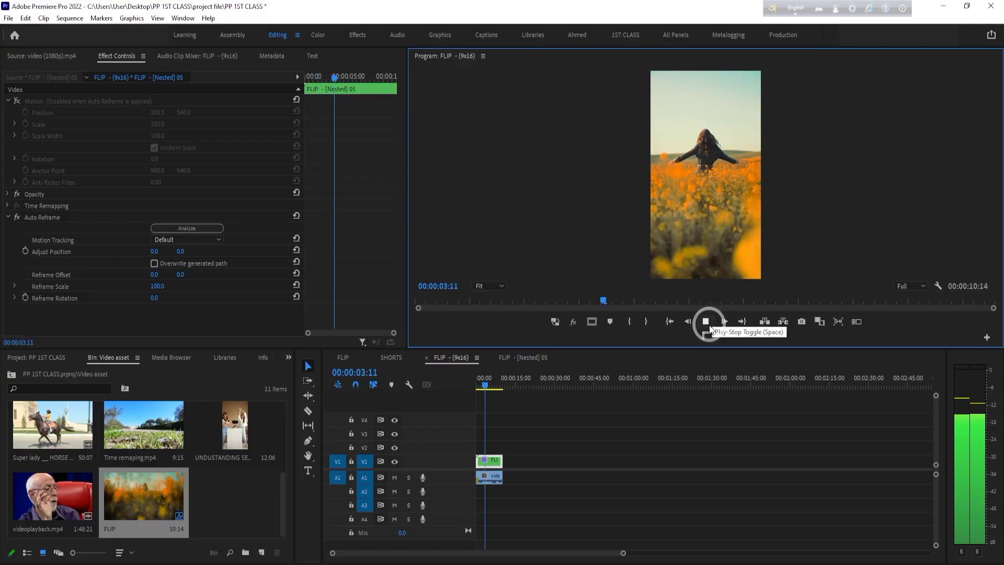
click(706, 323)
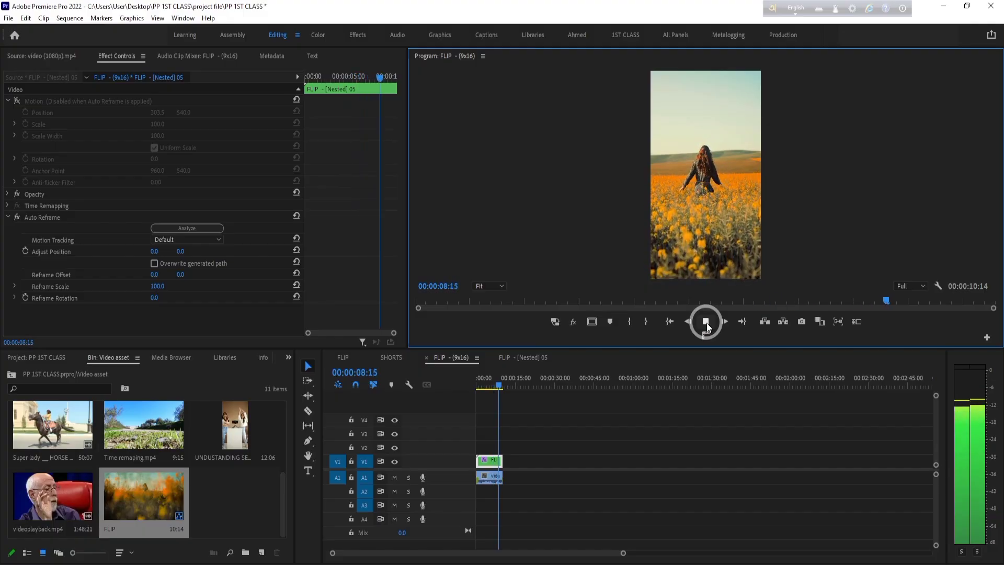
click(707, 324)
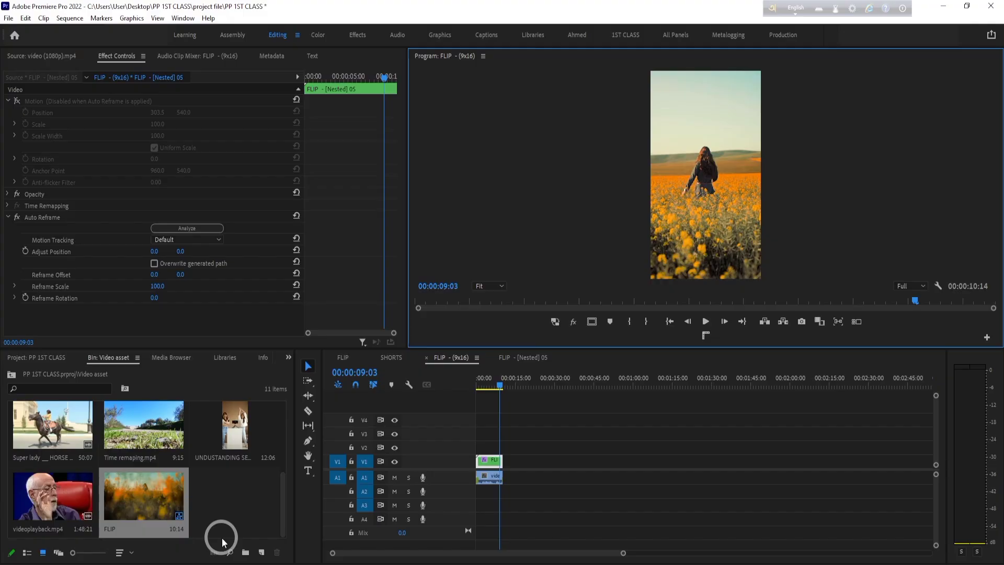
drag(543, 412, 475, 520)
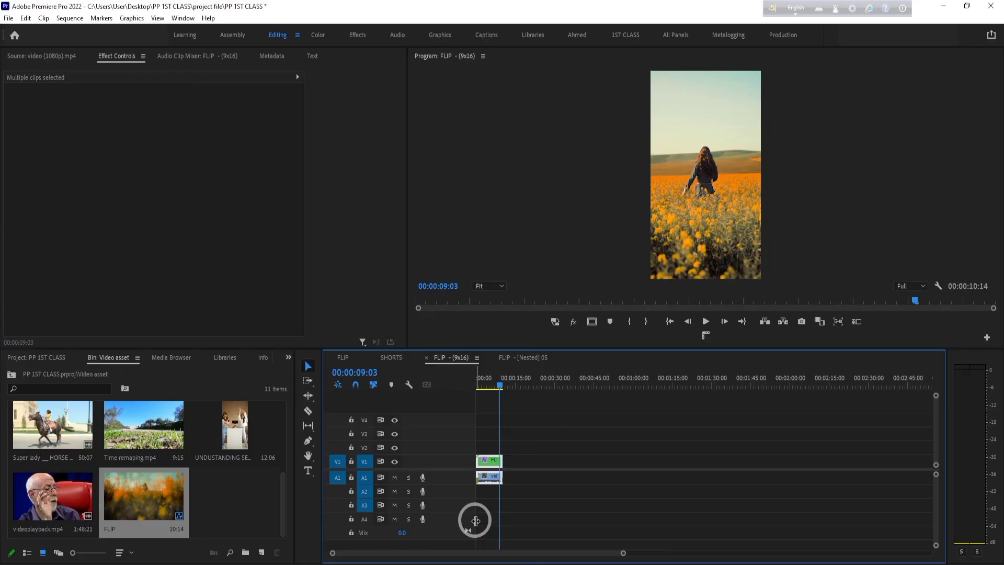
click(484, 377)
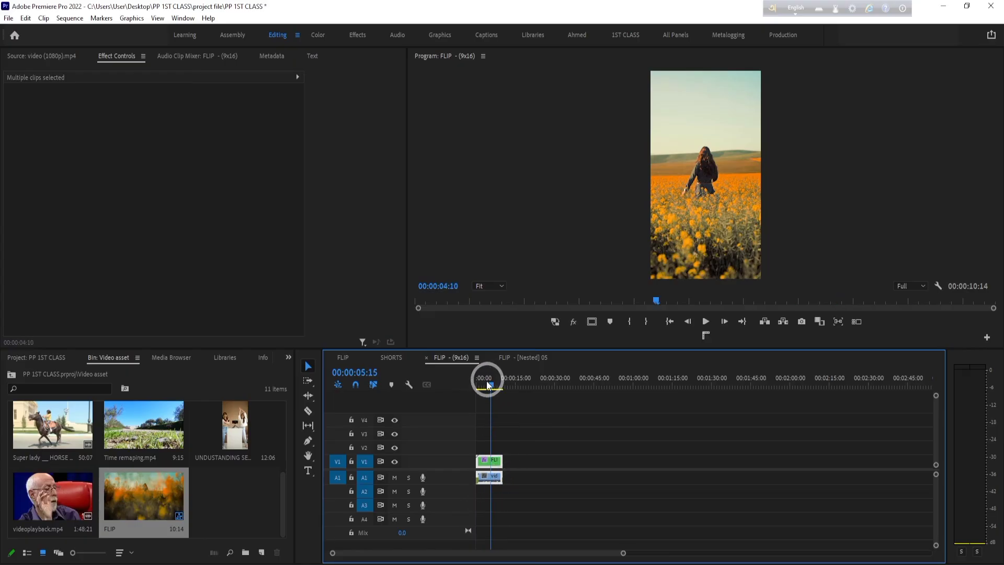
- Replace the nested video and audio clips in the FLIP - (9x16) sequence with the original video (1080p).mp4 footage
drag(512, 445, 469, 515)
key(Delete)
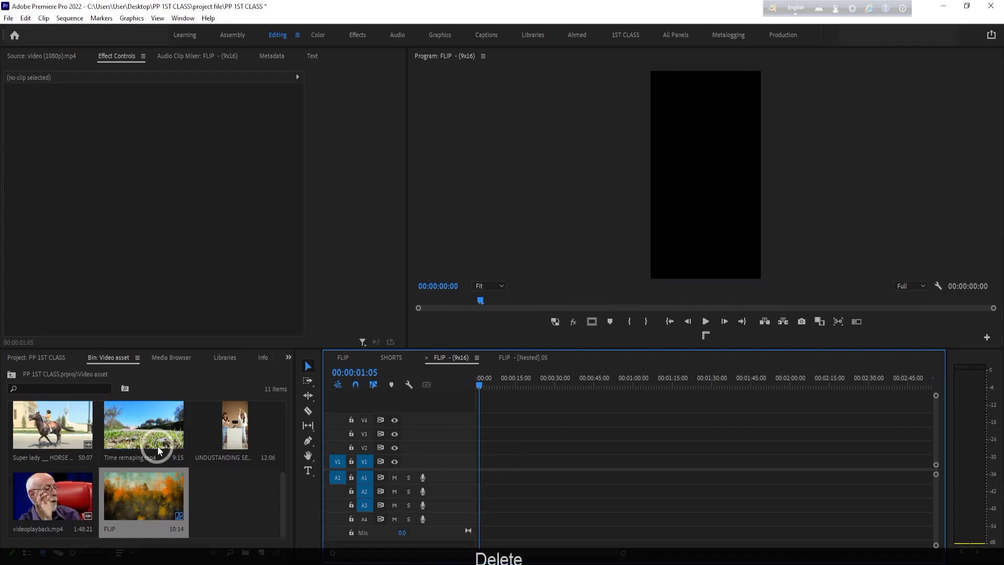
scroll(157, 437, up, 3)
double_click(142, 439)
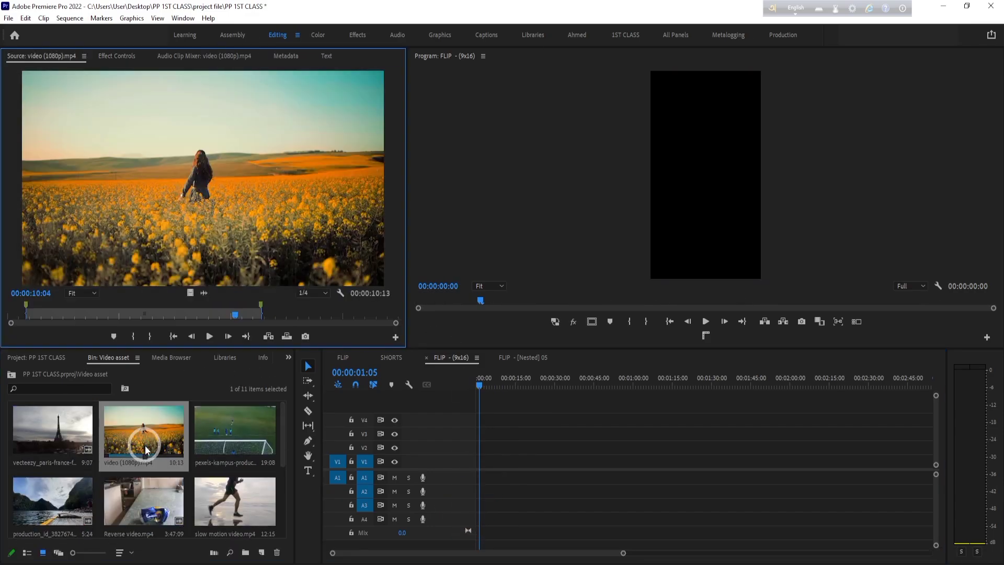
drag(158, 227, 488, 451)
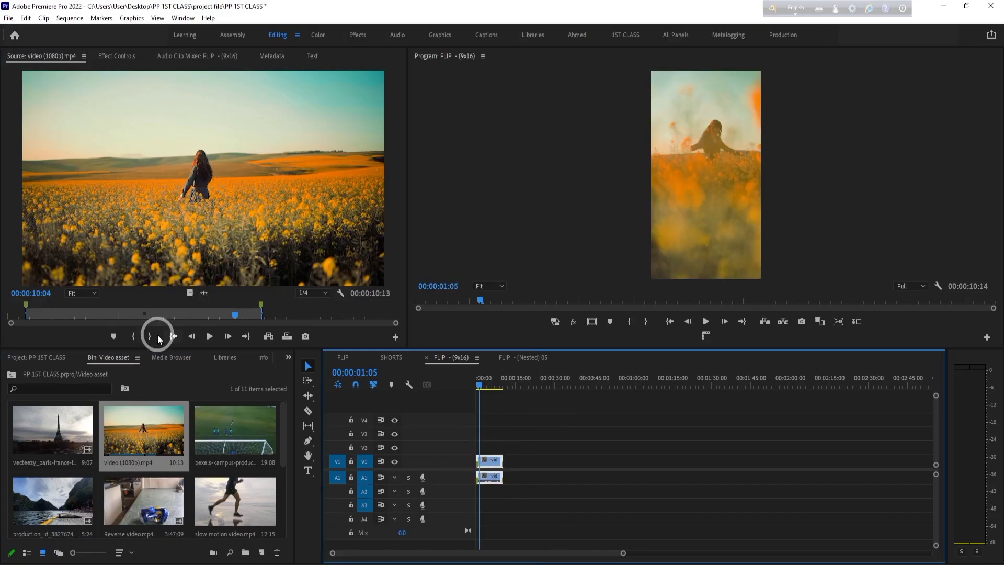
- Inspect the frame size in the FLIP sequence's settings and close them without changes
scroll(236, 498, down, 5)
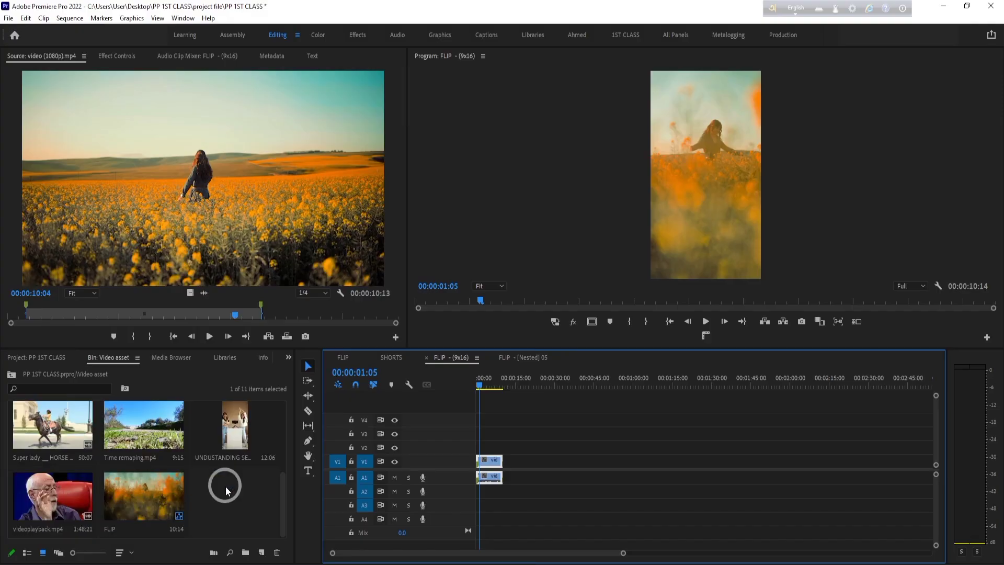
click(163, 498)
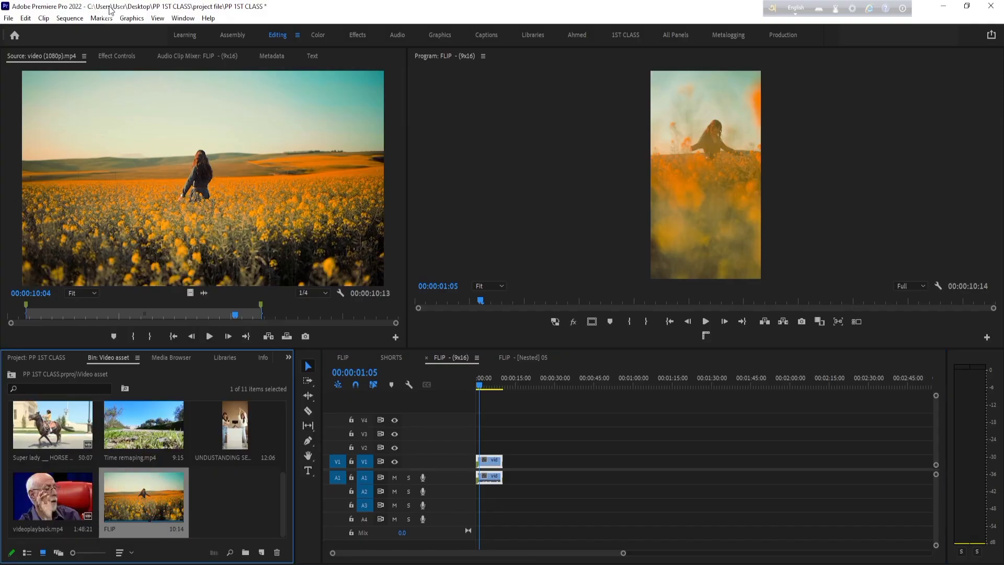
click(69, 18)
click(94, 31)
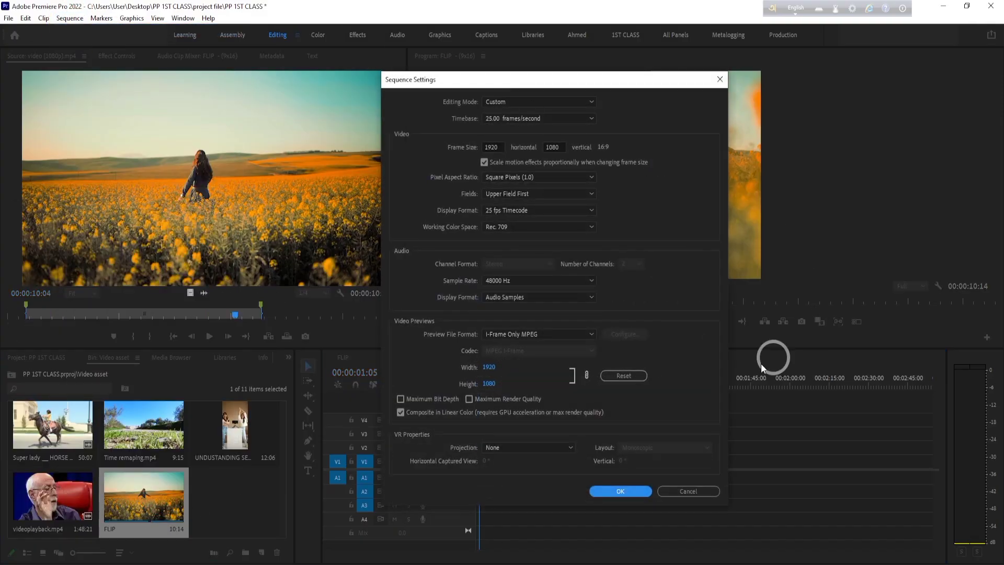
click(497, 147)
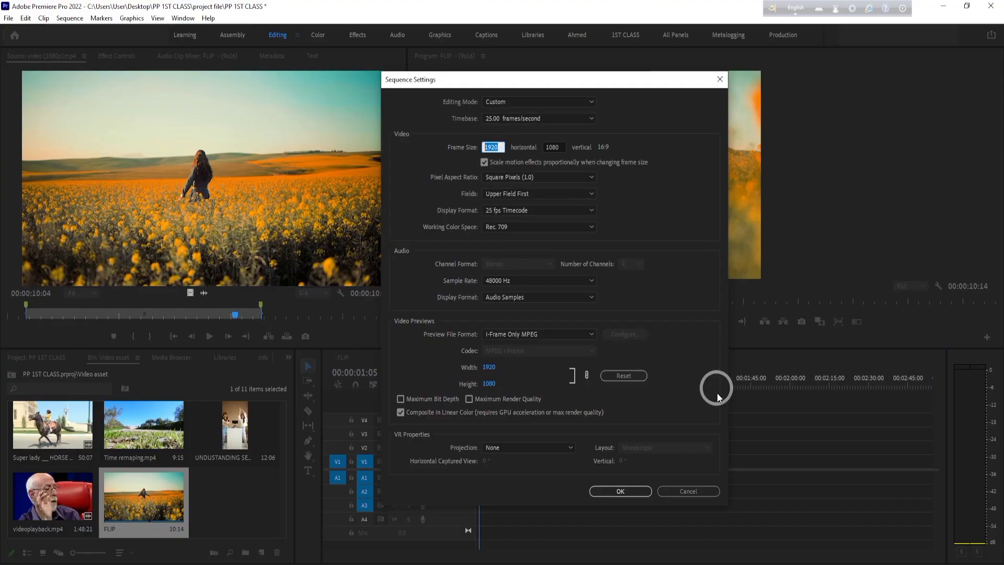
click(680, 494)
- Auto-reframe the FLIP sequence to Horizontal 16:9 with Default motion tracking and nested clips, keeping the name FLIP - (16x9)
right_click(166, 499)
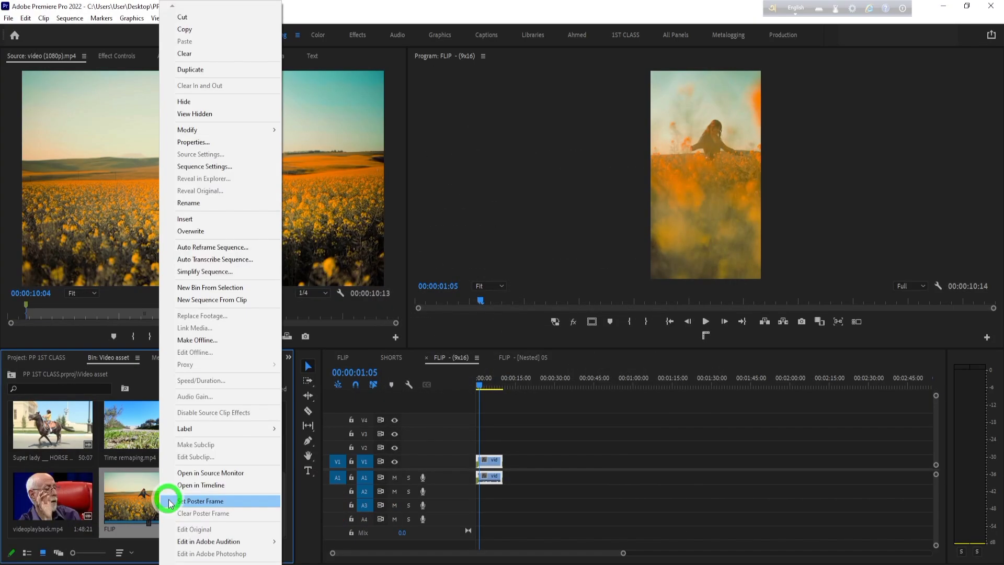
click(215, 248)
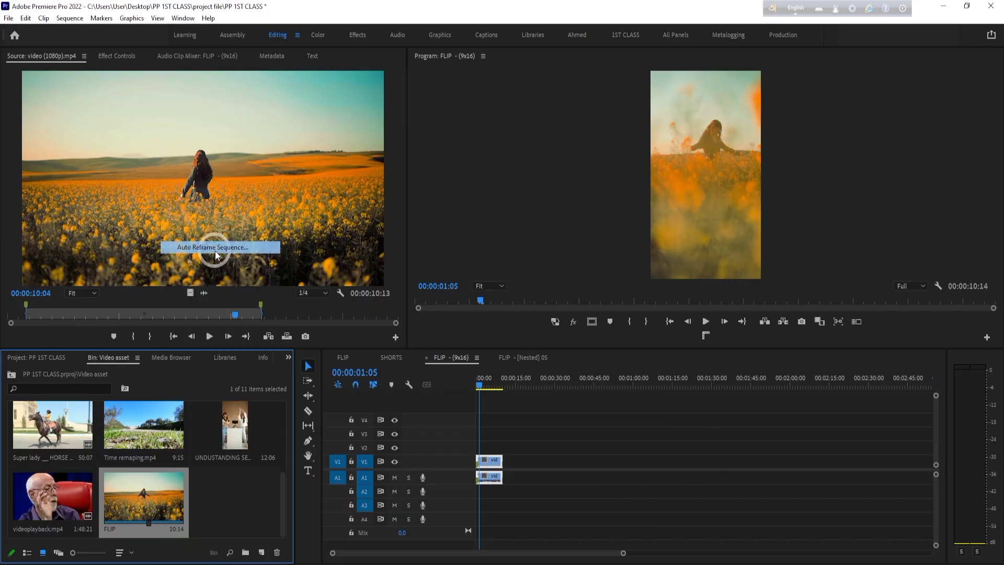
click(460, 272)
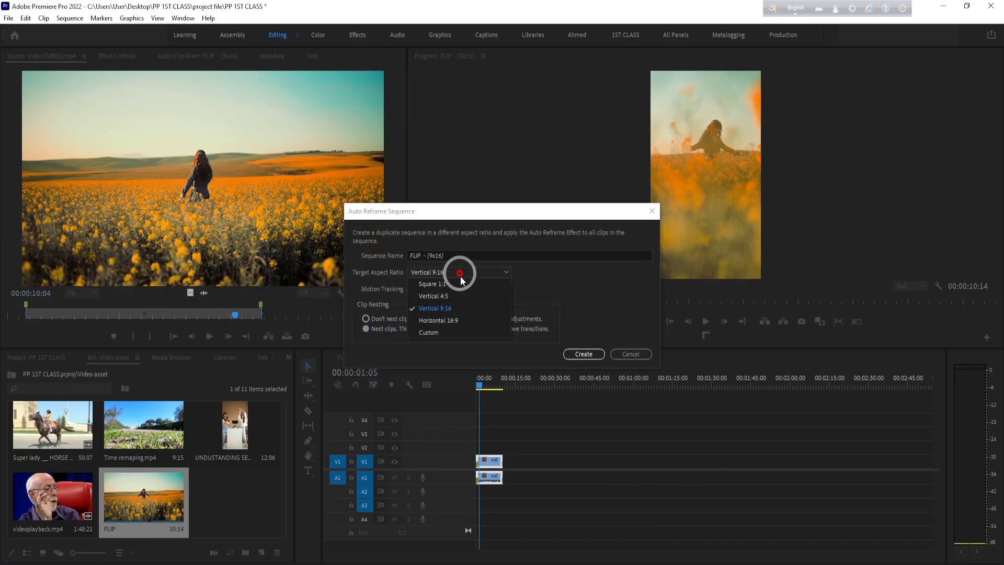
click(447, 314)
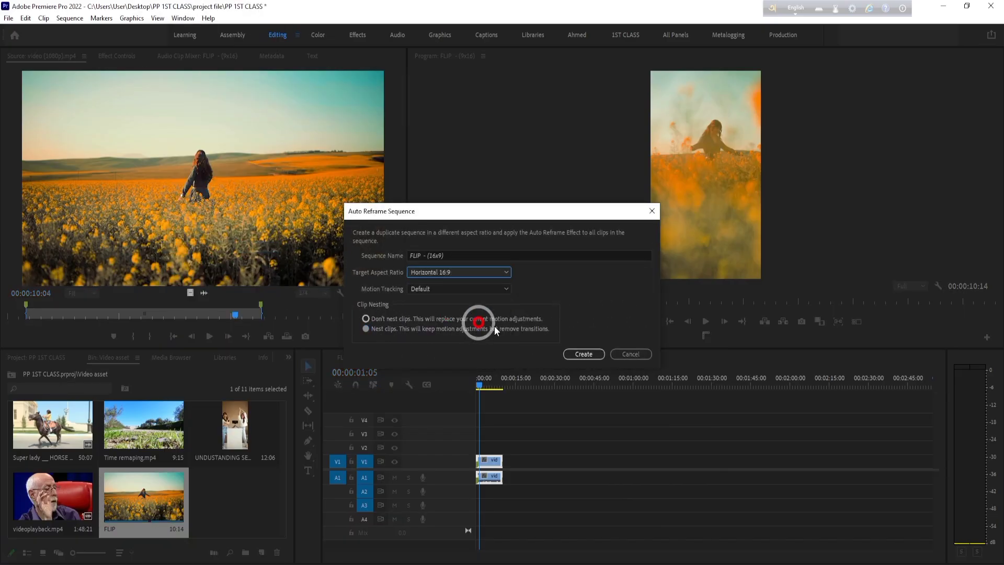
click(584, 354)
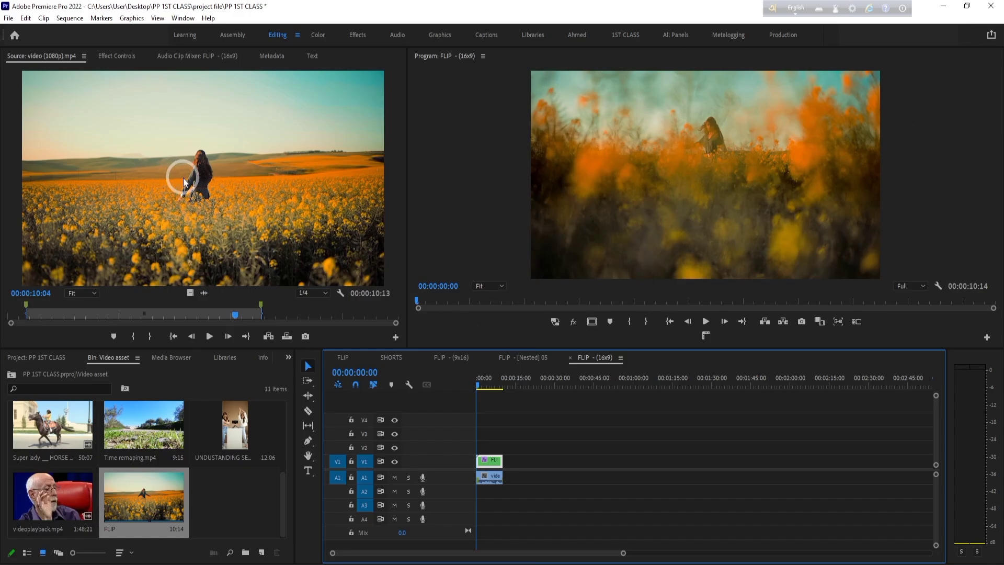
- Scrub and play through the FLIP - (16x9) sequence to review the horizontal reframe
drag(623, 553, 532, 552)
drag(480, 380, 673, 388)
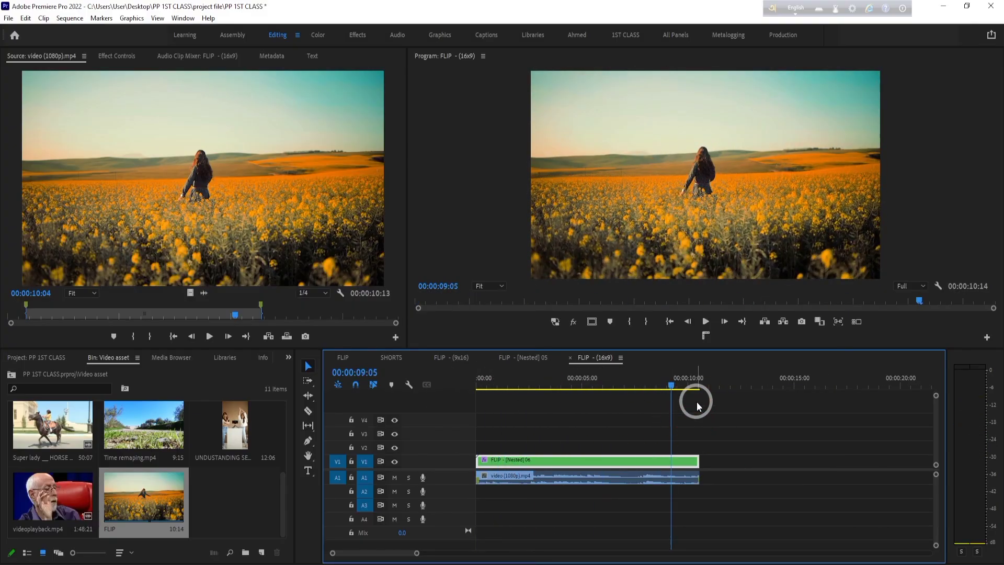
key(space)
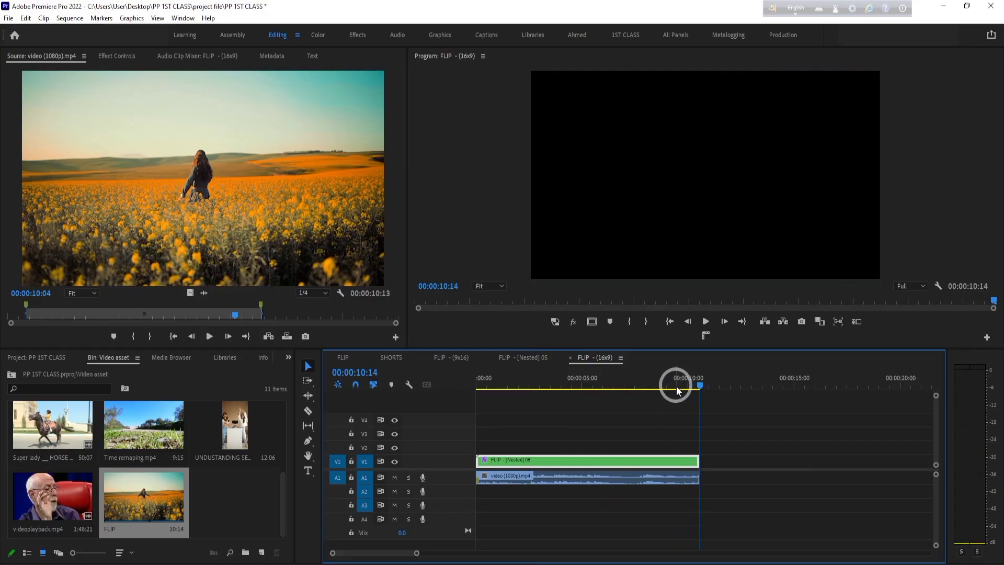
drag(675, 387, 578, 378)
click(738, 376)
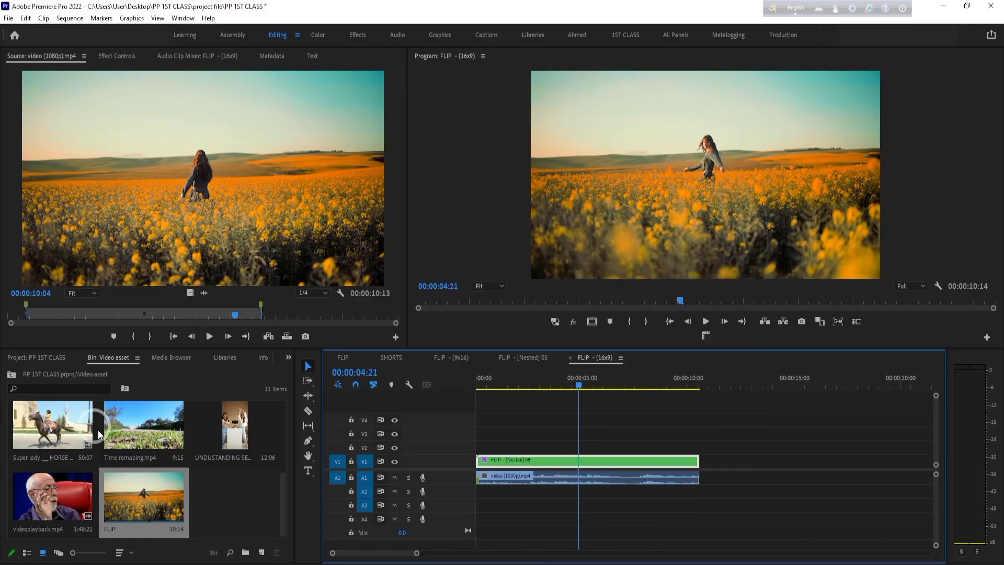
- Preview Time remaping.mp4, load the vecteezy Paris Eiffel Tower clip as the source, and mark its Out point at 00:01:24:03
double_click(147, 434)
drag(260, 307, 31, 309)
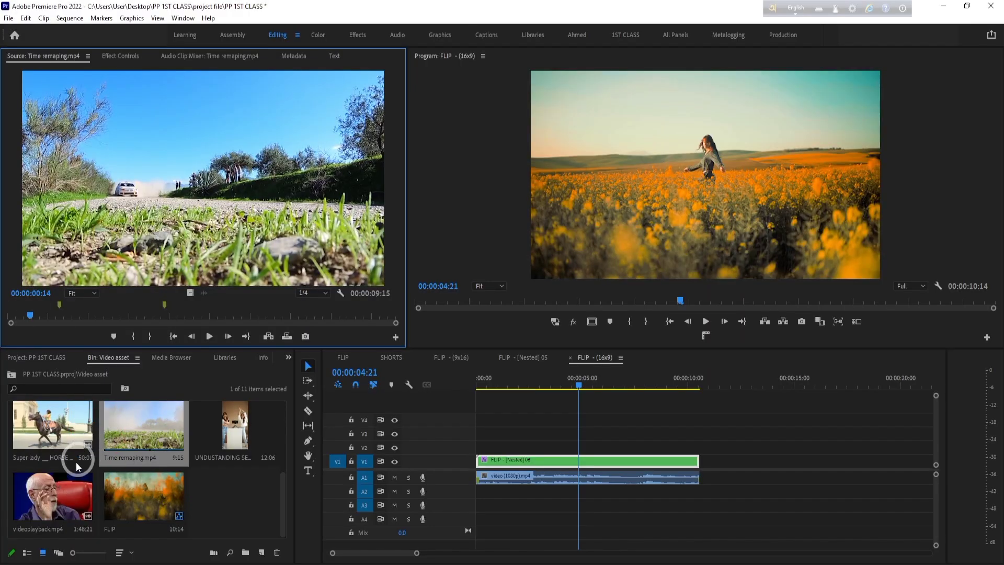
scroll(112, 458, down, 4)
double_click(63, 439)
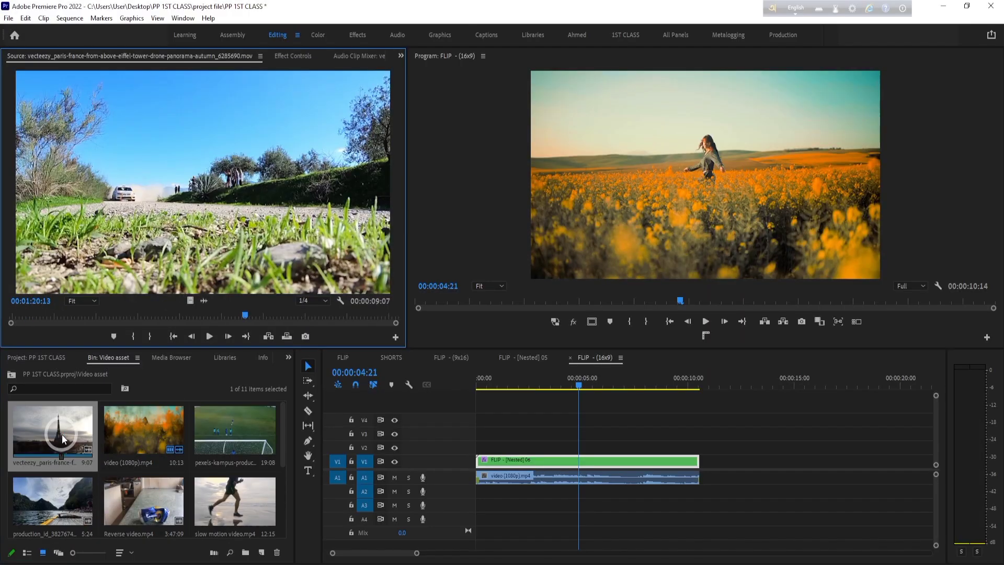
drag(259, 308, 410, 313)
key(space)
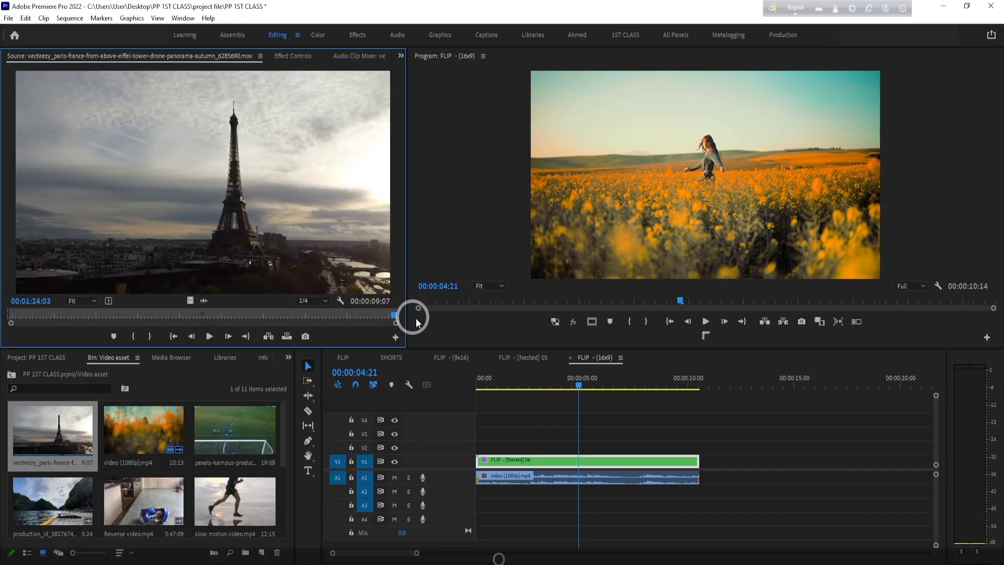
- Try inserting the Eiffel Tower clip at the start of the FLIP - (16x9) sequence, review it, and undo the insert
drag(588, 386, 292, 372)
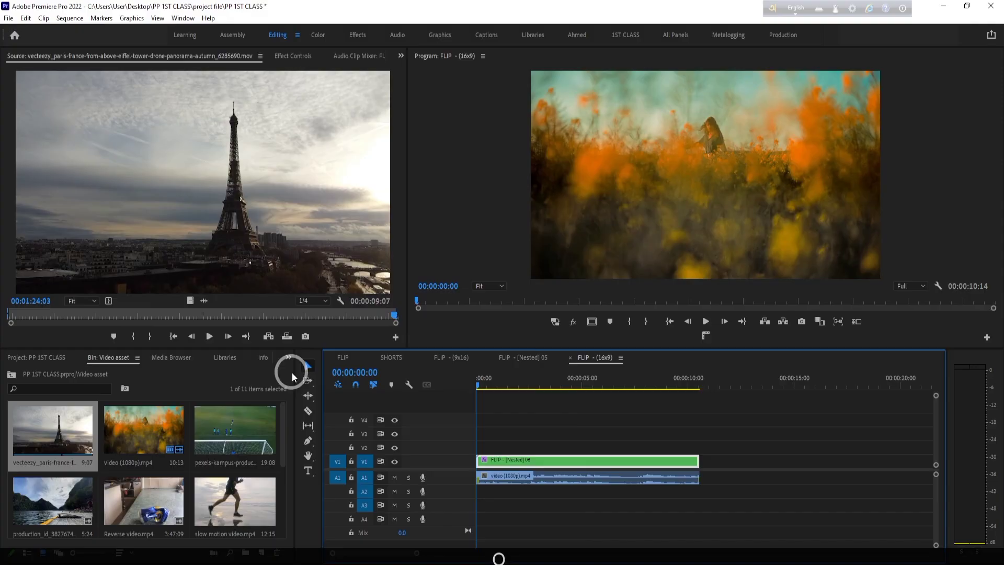
click(268, 336)
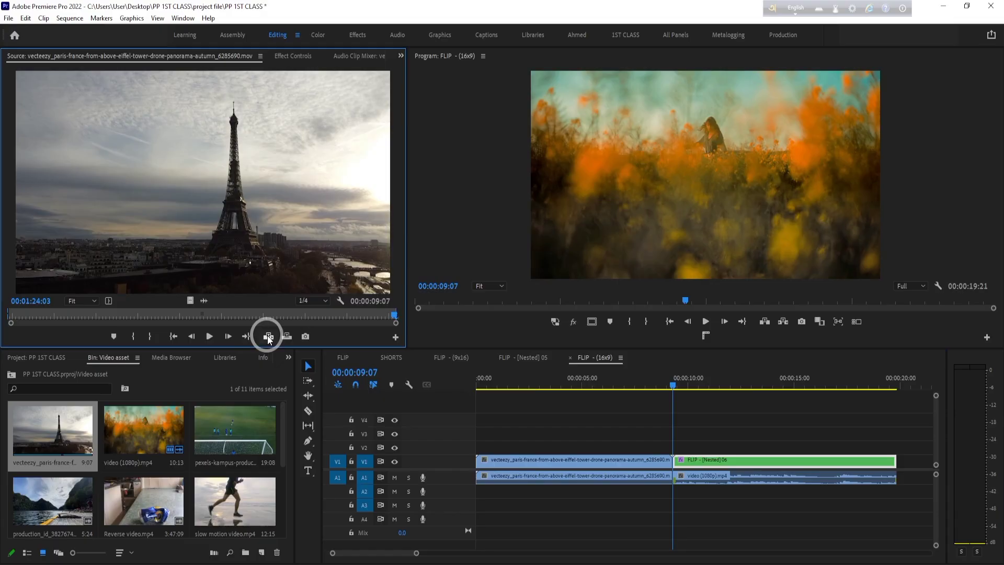
drag(695, 381, 385, 415)
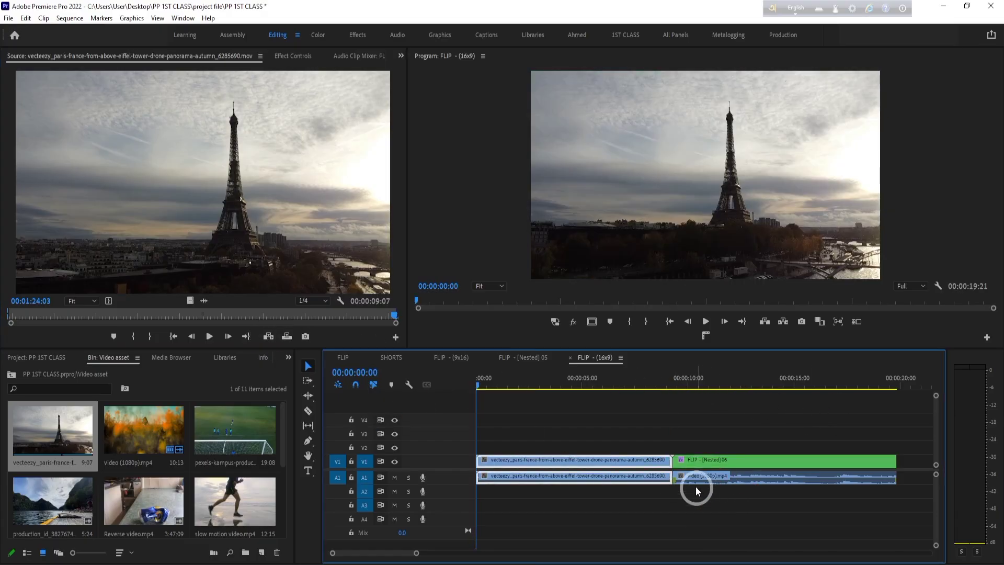
click(522, 464)
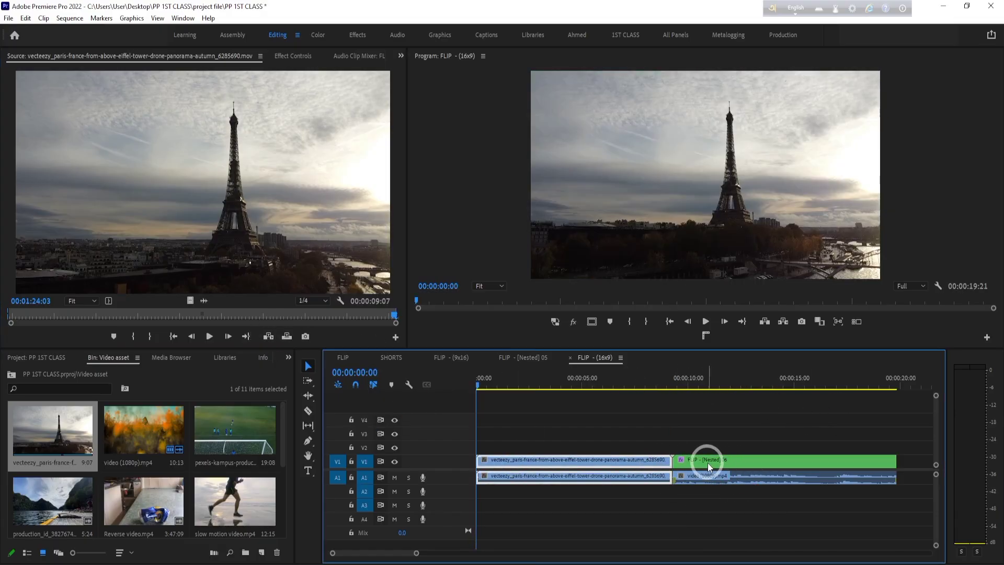
click(657, 381)
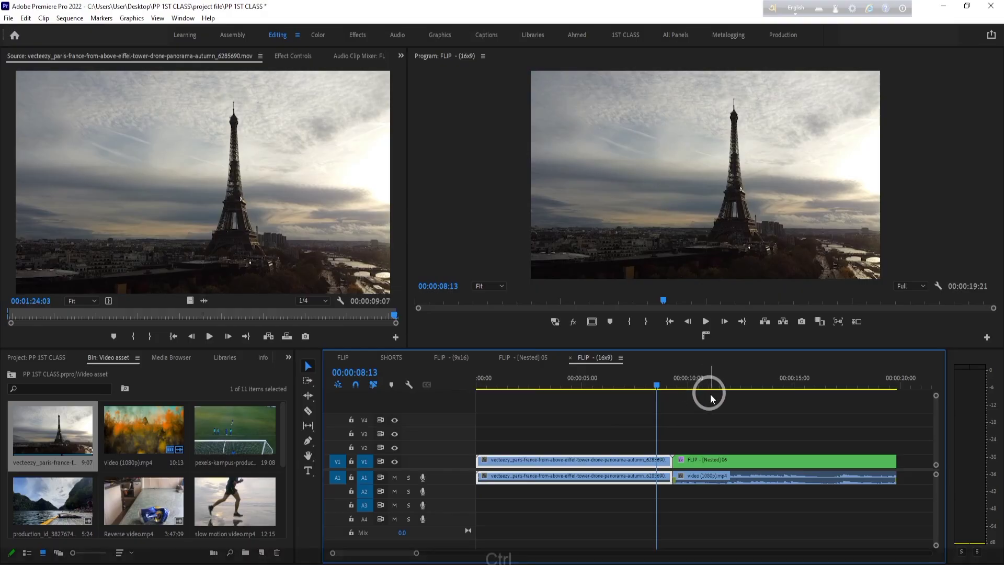
key(ctrl+z)
- Try inserting the Eiffel Tower clip at 00:00:04:07, splitting the nested FLIP clip, and undo the insert
click(499, 385)
drag(501, 384, 567, 417)
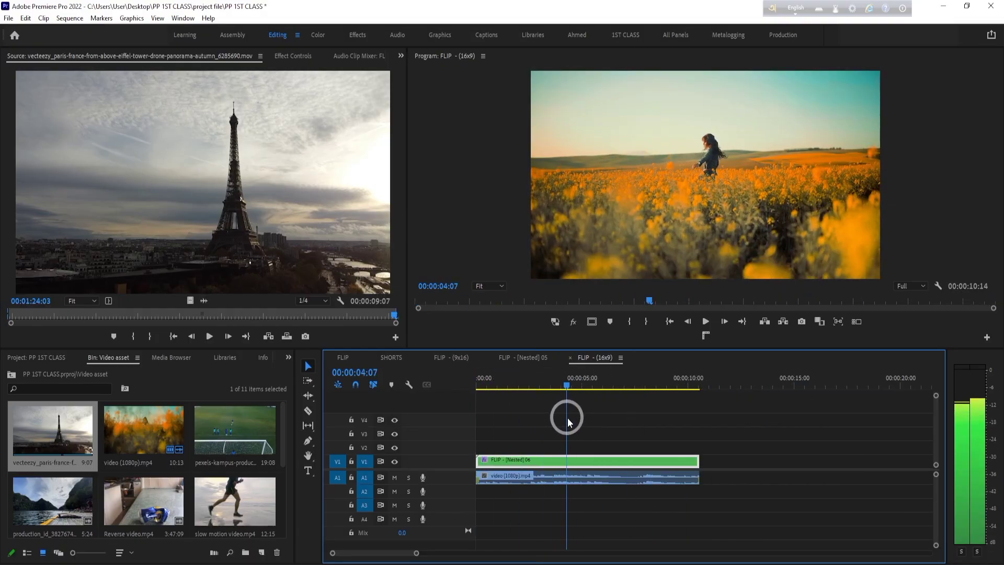
click(268, 336)
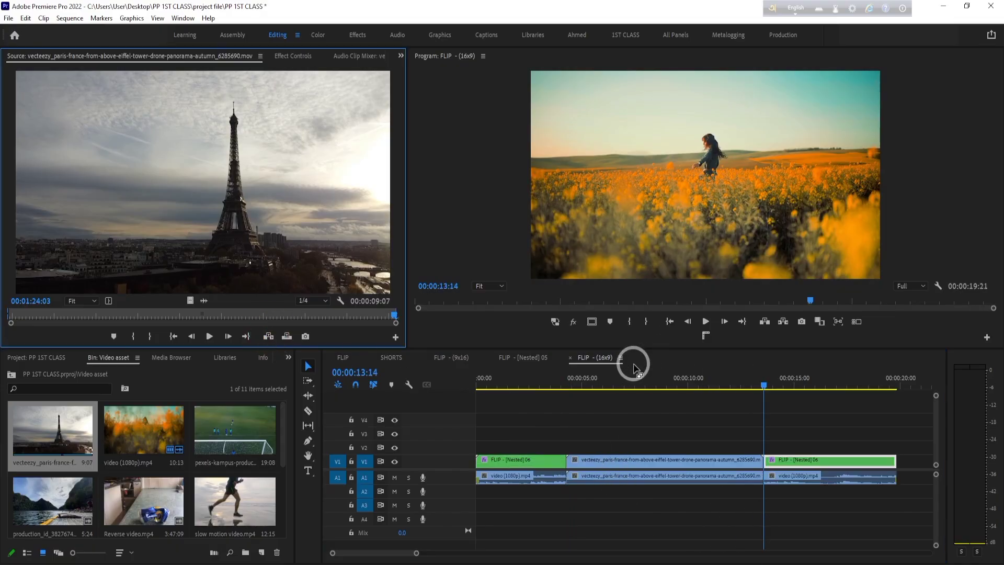
drag(523, 388, 774, 411)
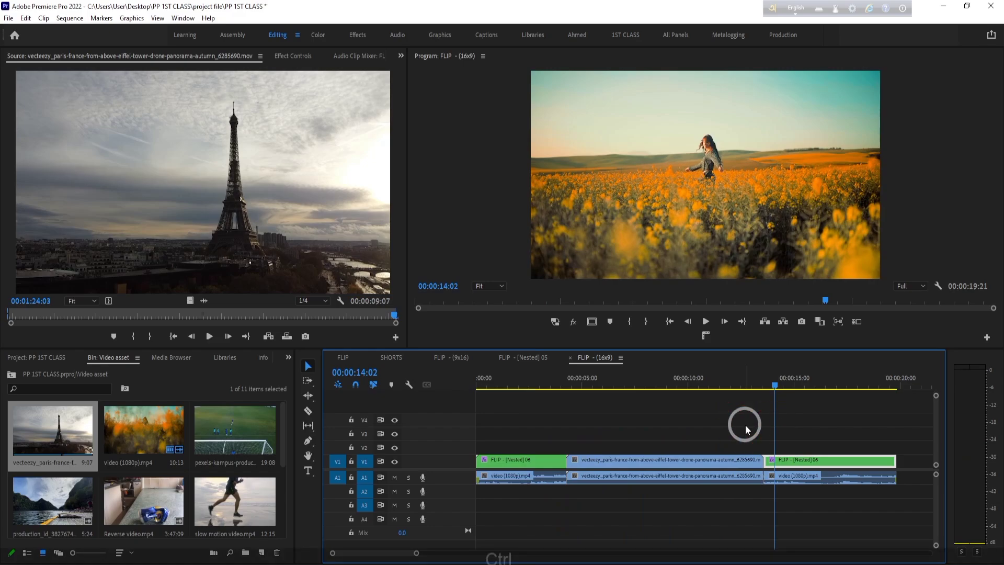
key(ctrl+z)
- Try inserting the Eiffel Tower clip at 00:00:10:23, past the end of the nested FLIP clip, and undo the insert
click(717, 387)
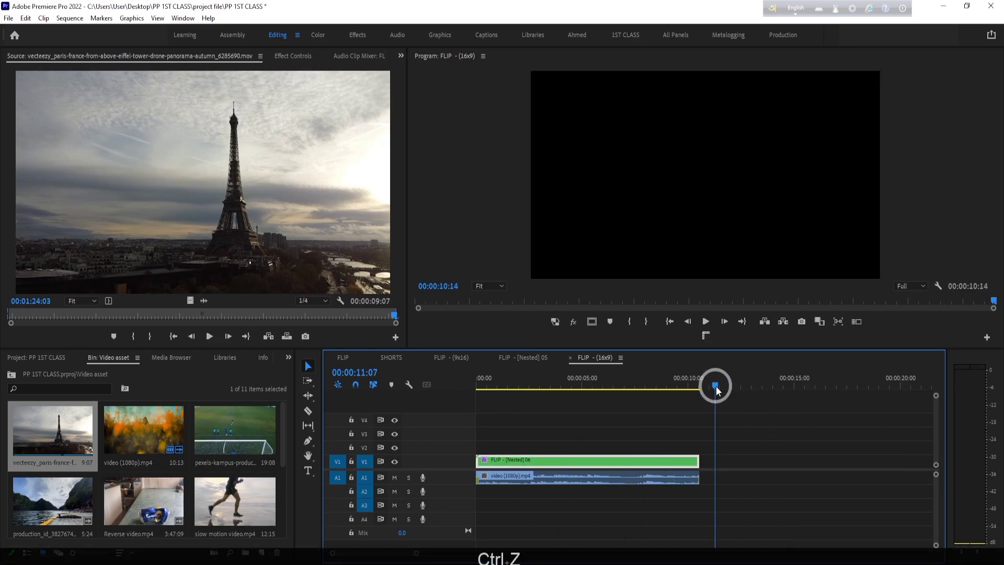
drag(716, 389, 709, 386)
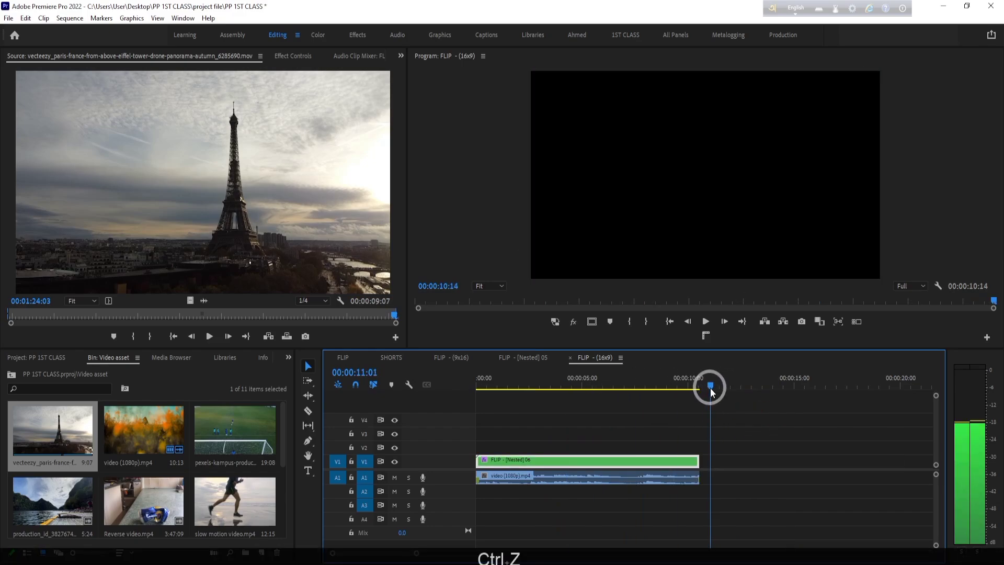
click(268, 337)
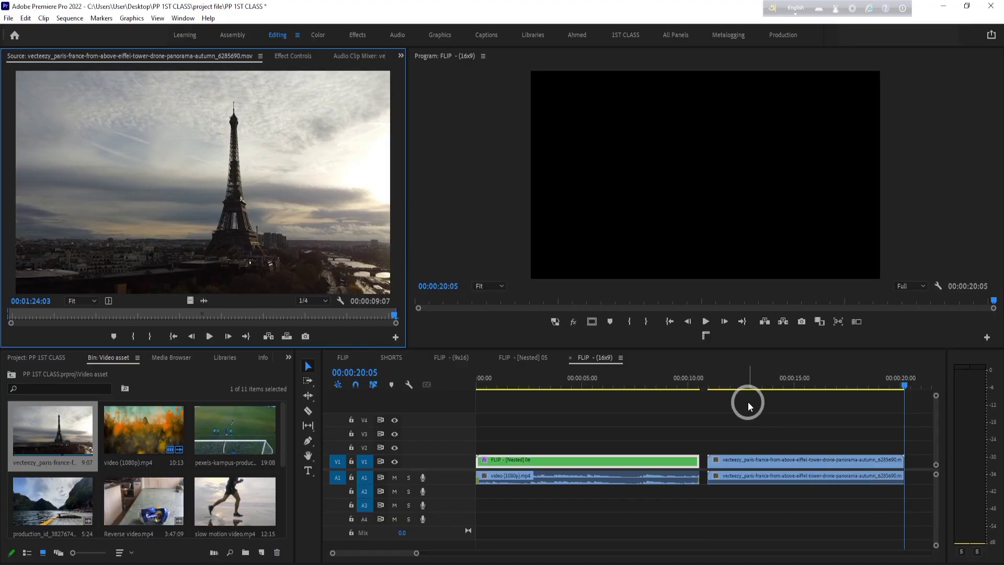
click(689, 392)
drag(689, 396, 497, 432)
key(ctrl+z)
key(ctrl+z)
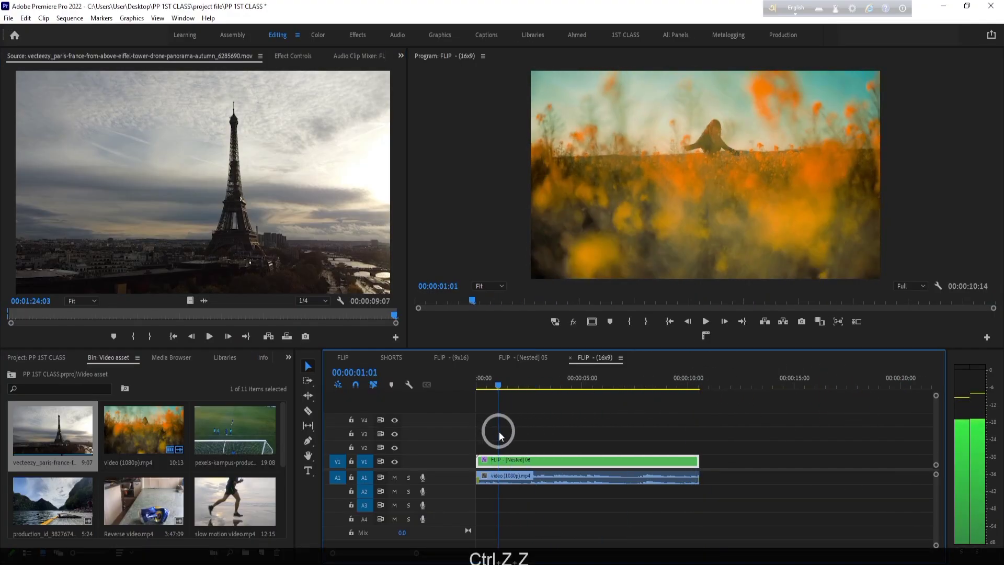
- Mark the Eiffel Tower source clip's Out point at 00:01:18:14
drag(206, 316, 163, 320)
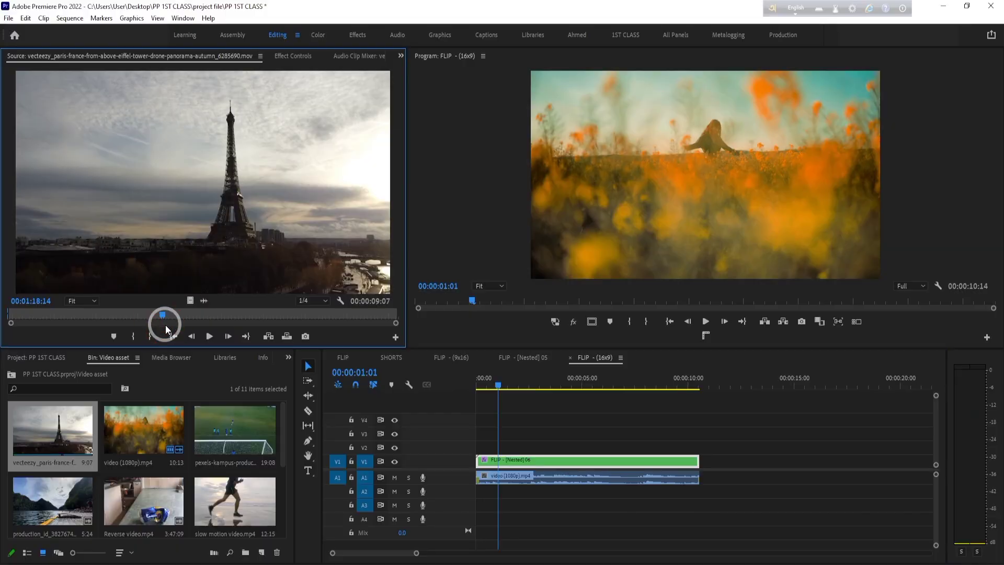
key(o)
- Try an Overwrite edit of the shortened Eiffel Tower clip at 00:00:02:10 in FLIP - (16x9), review it, and undo it
drag(499, 380, 528, 385)
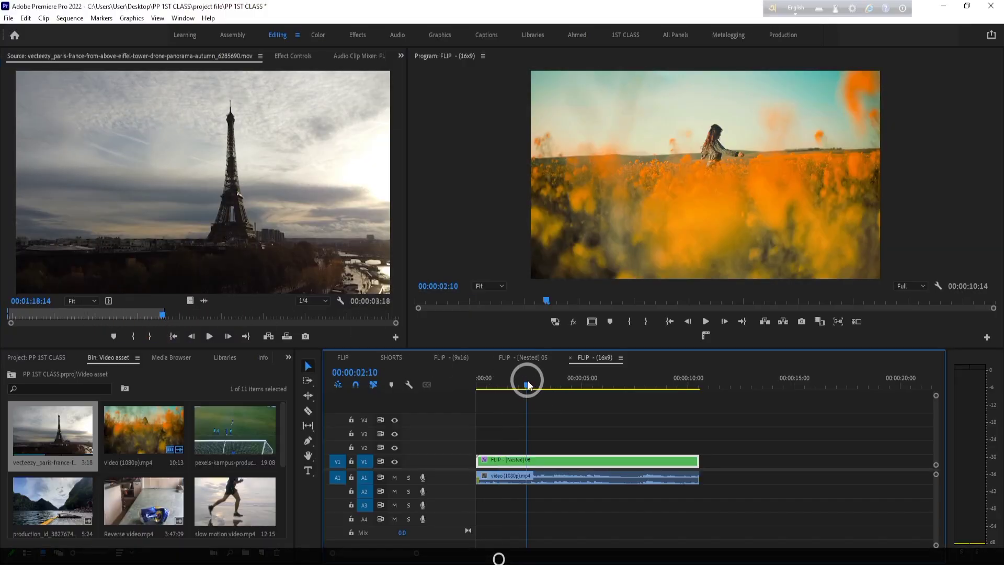
click(287, 337)
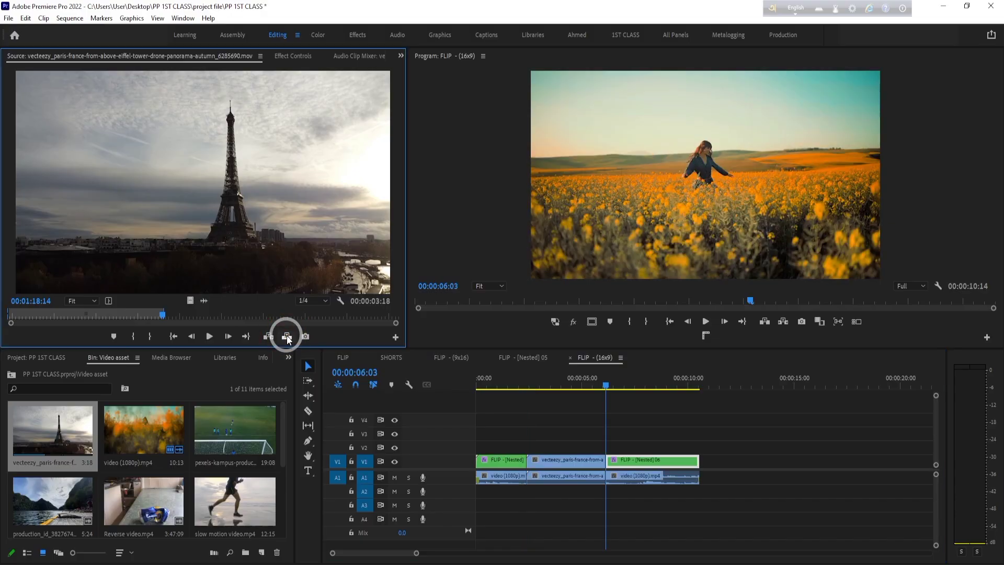
drag(601, 381, 537, 400)
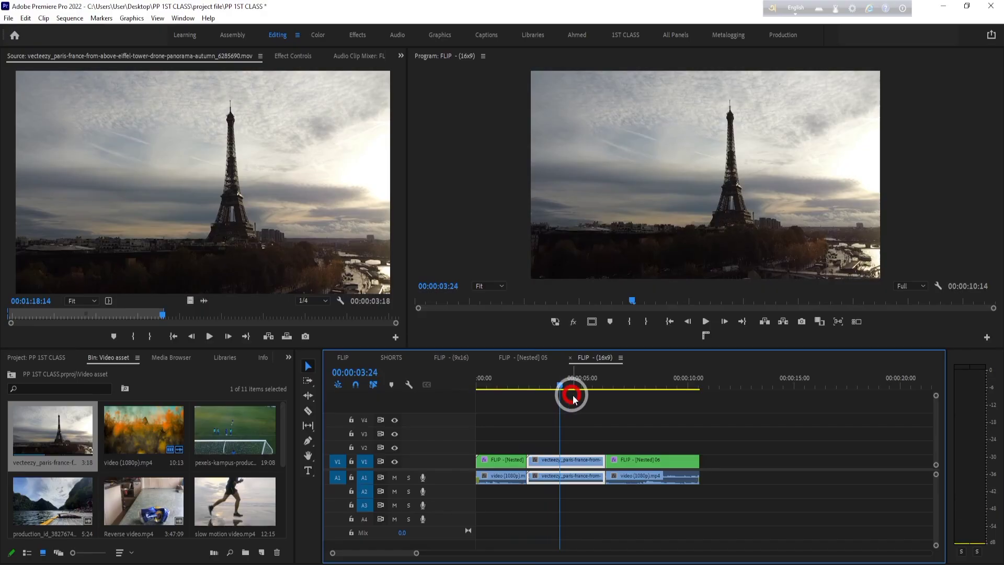
key(ctrl+z)
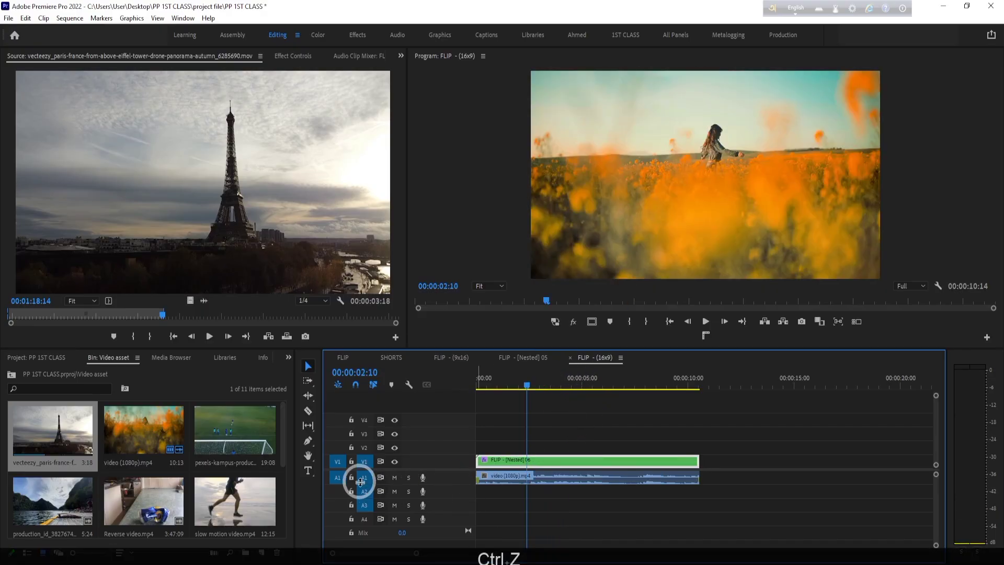
- Patch the source to V2 and A2, Overwrite the Eiffel Tower clip at 00:00:02:10, and review the frames it covers
click(367, 463)
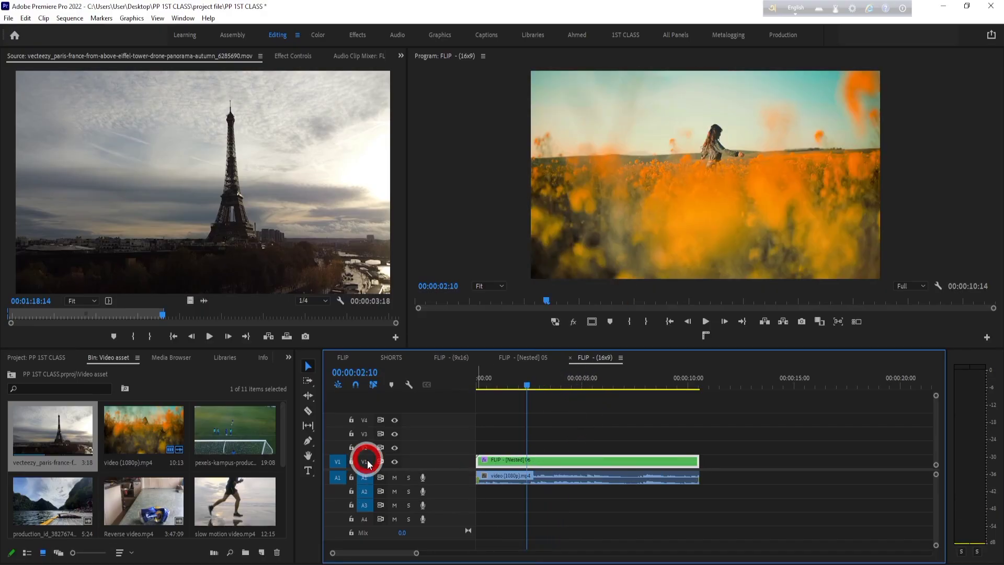
click(365, 448)
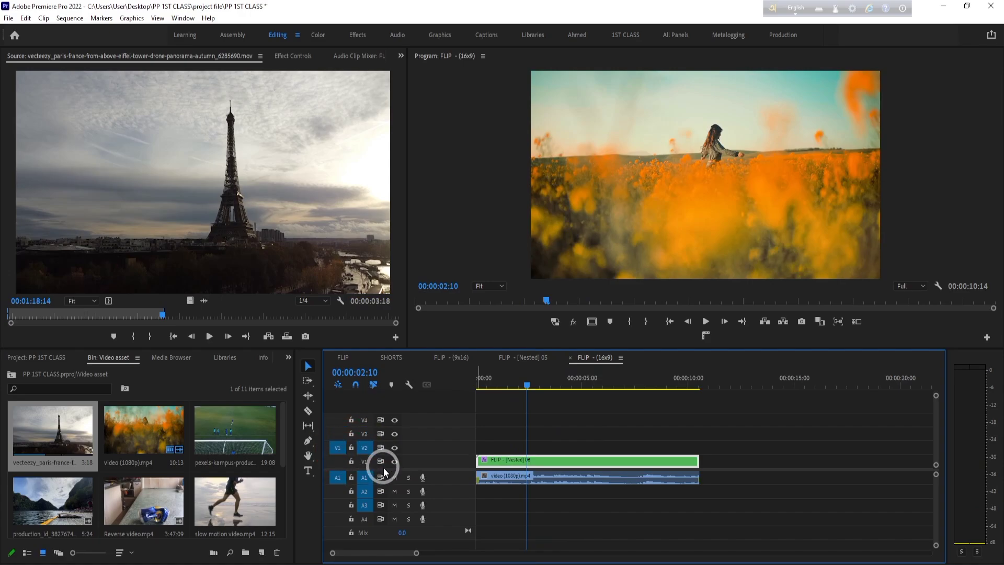
click(341, 478)
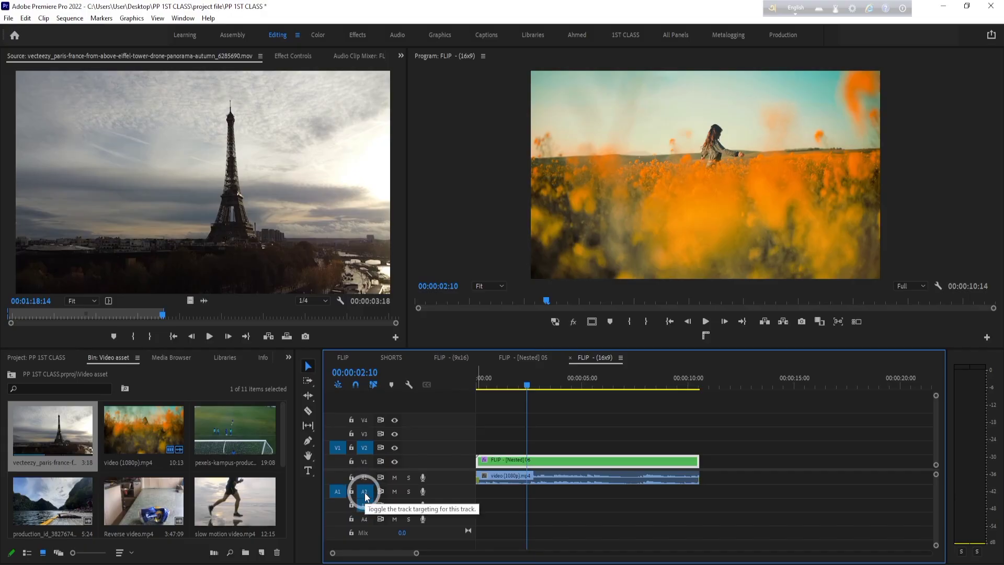
click(287, 337)
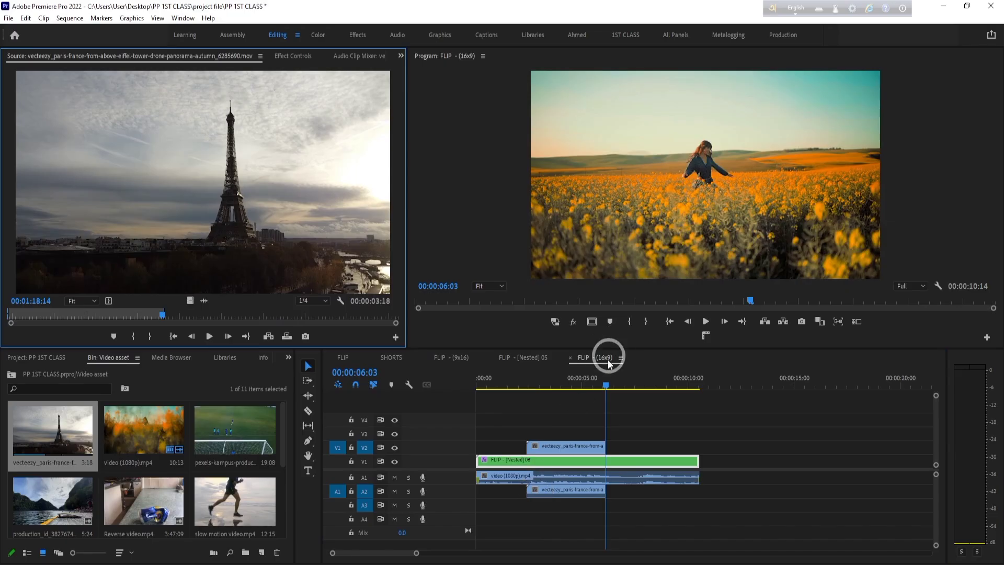
click(589, 386)
drag(589, 387, 523, 391)
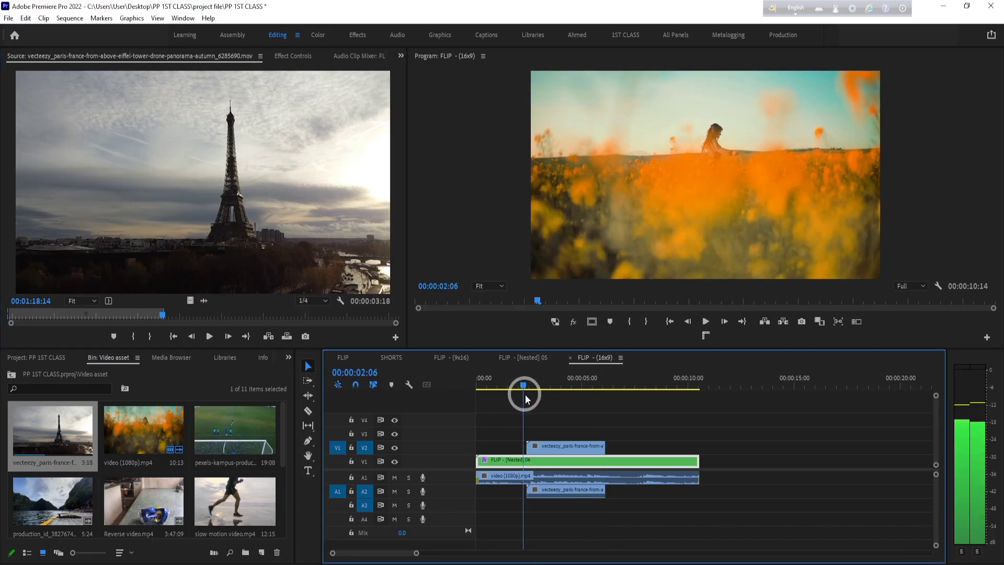
- Try inserting the Eiffel Tower clip at 00:00:00:14 on V2 and A2, and lower its video part into the V1 gap
click(365, 462)
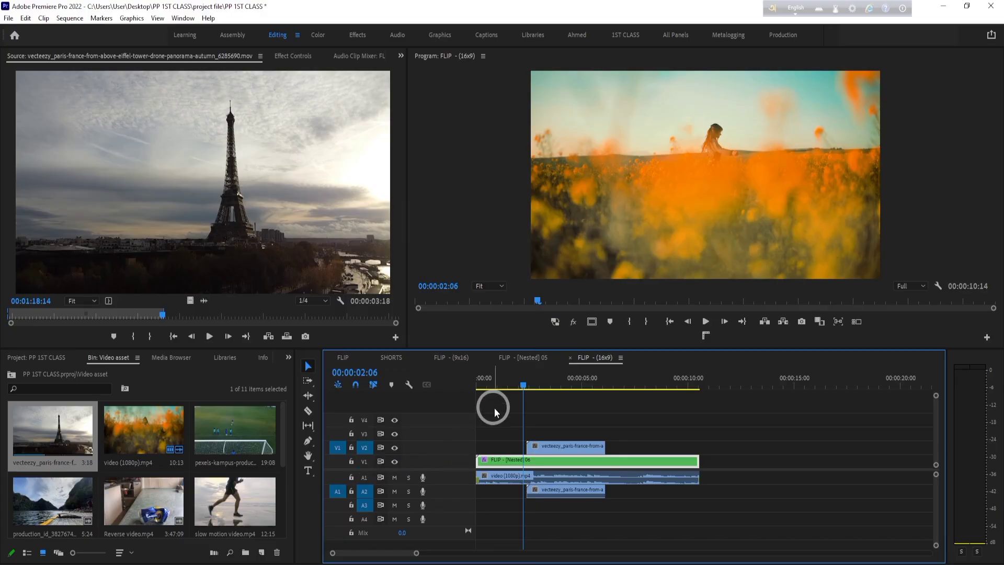
drag(521, 385, 489, 393)
click(155, 391)
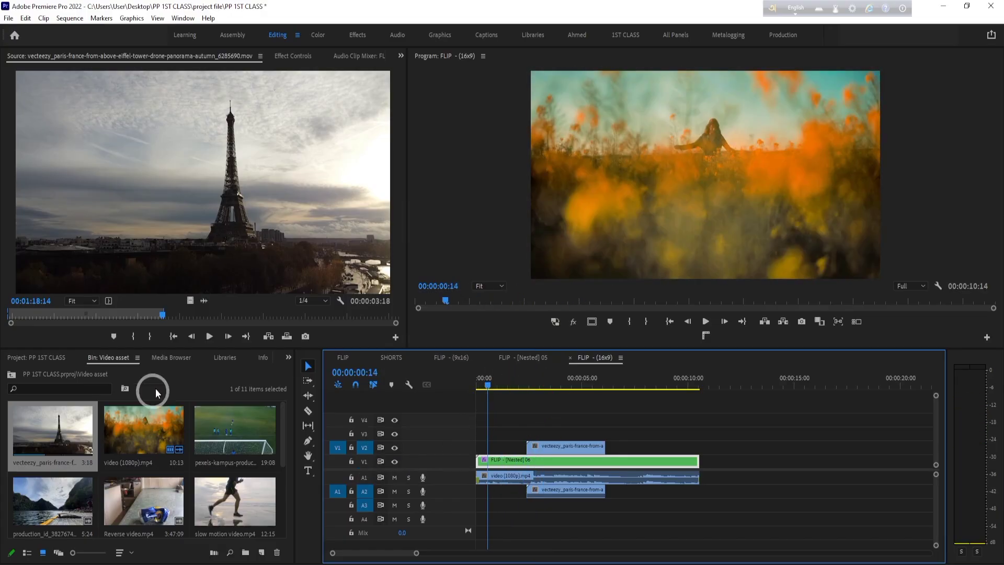
click(268, 336)
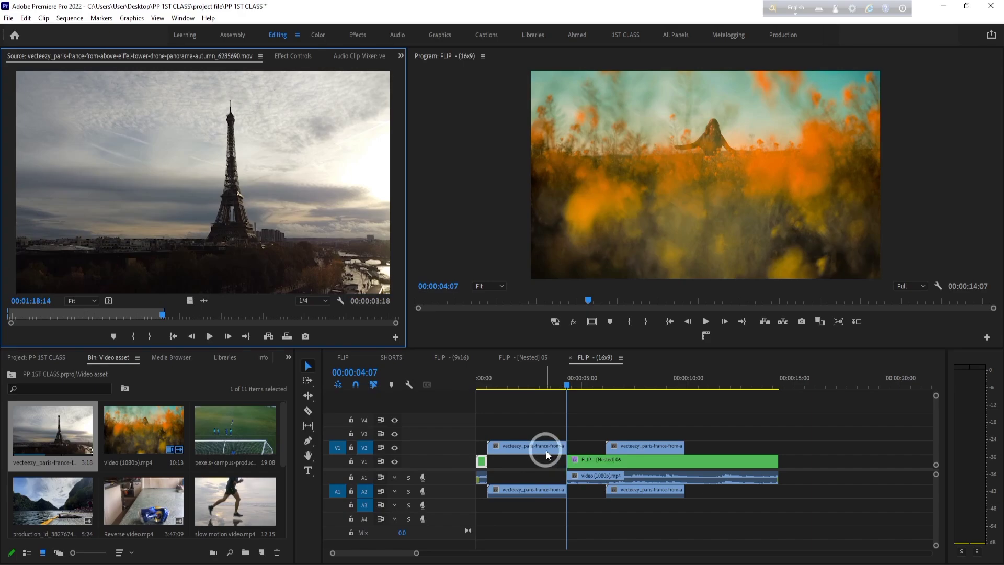
drag(546, 448, 547, 460)
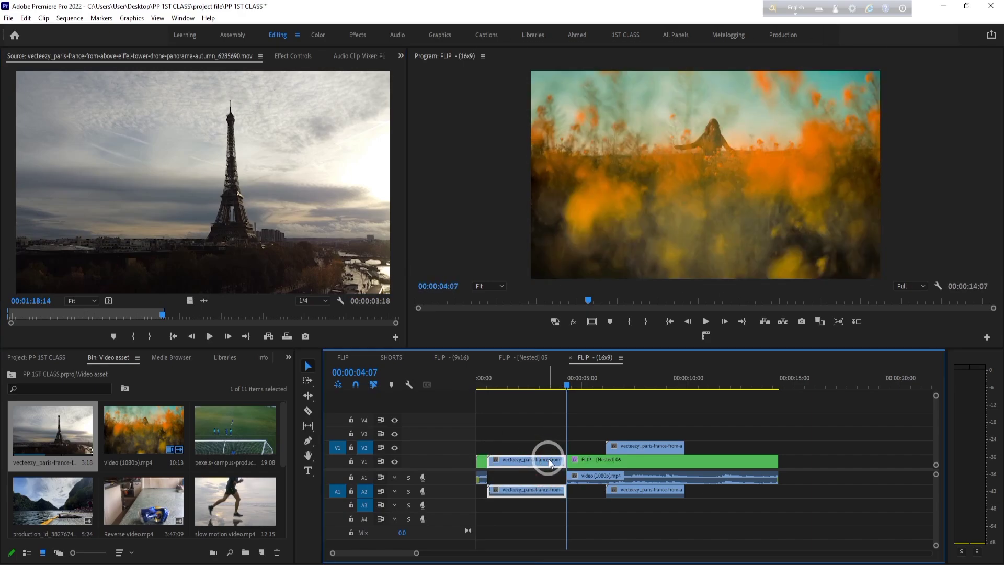
- Review the split nested clip and the shifted Eiffel Tower clip, and undo the move and the insert
drag(565, 381, 639, 382)
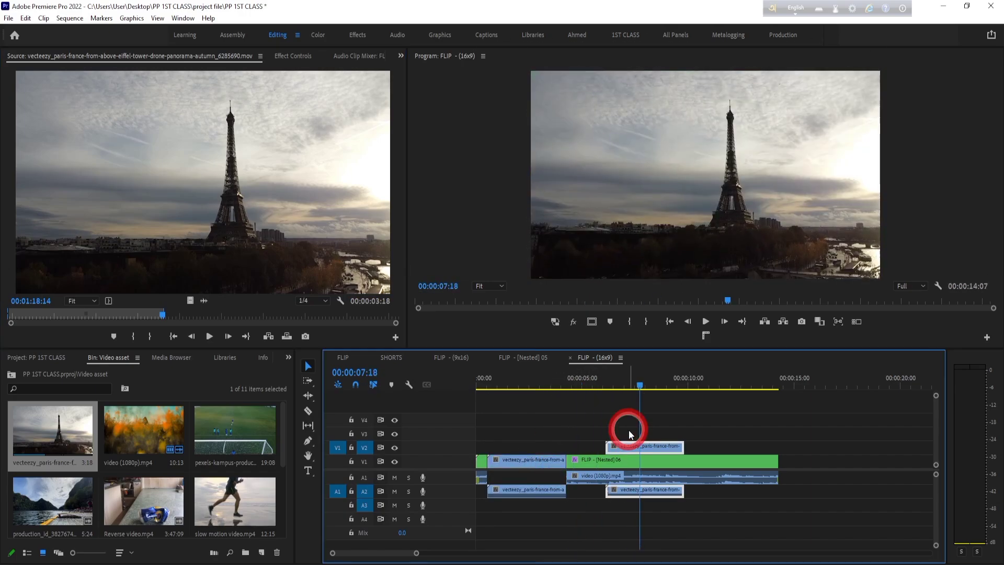
click(627, 461)
click(629, 473)
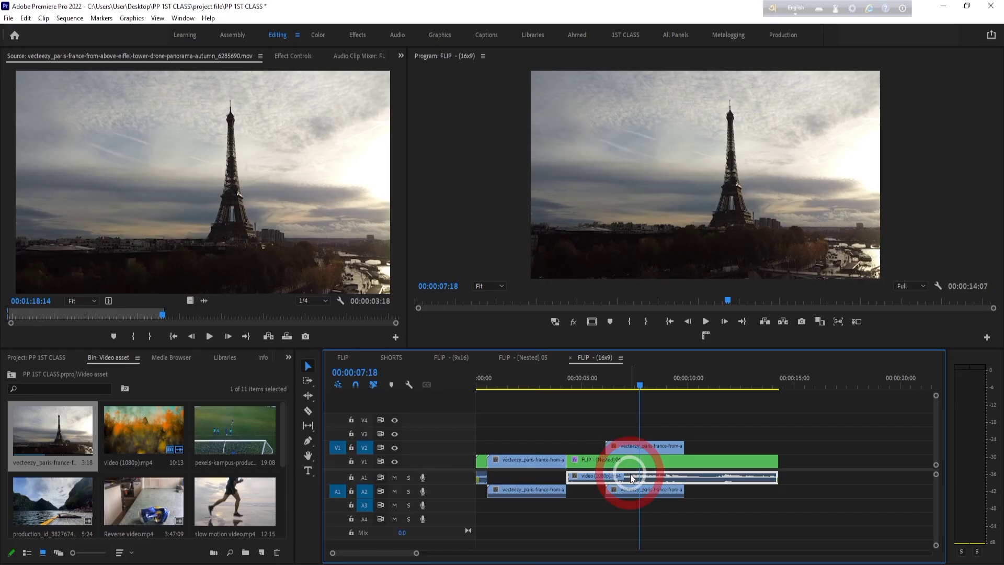
click(629, 446)
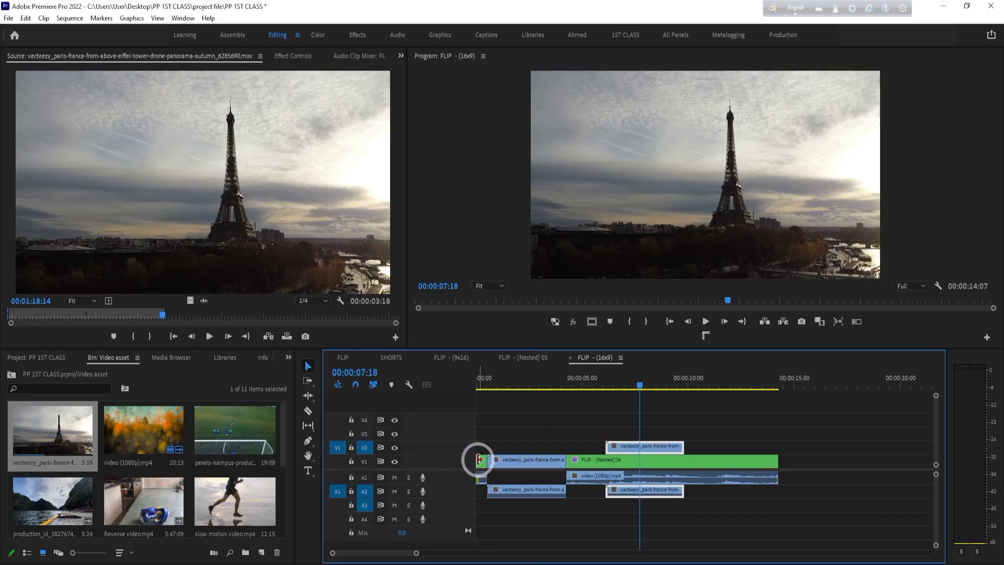
click(481, 384)
click(479, 384)
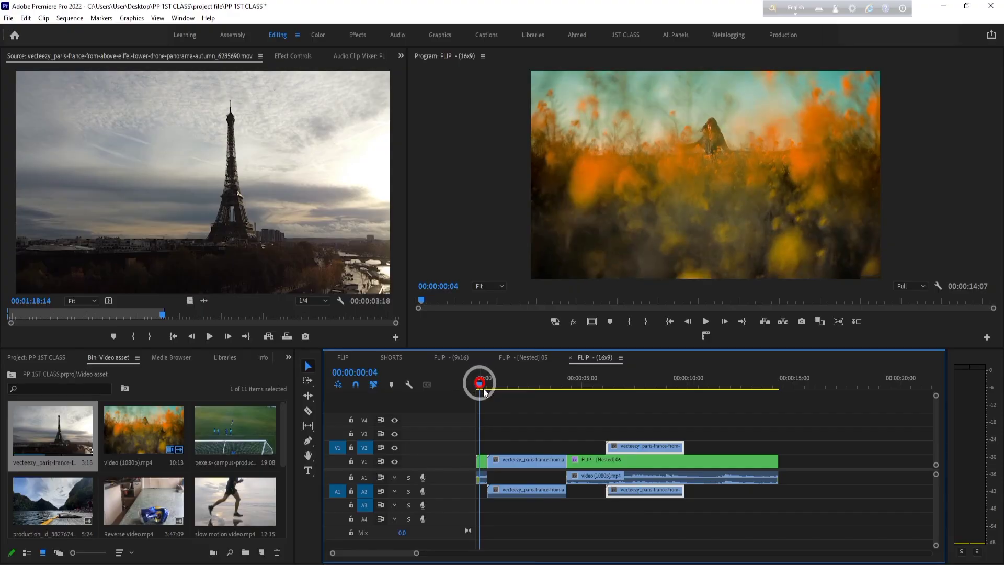
key(ctrl+z)
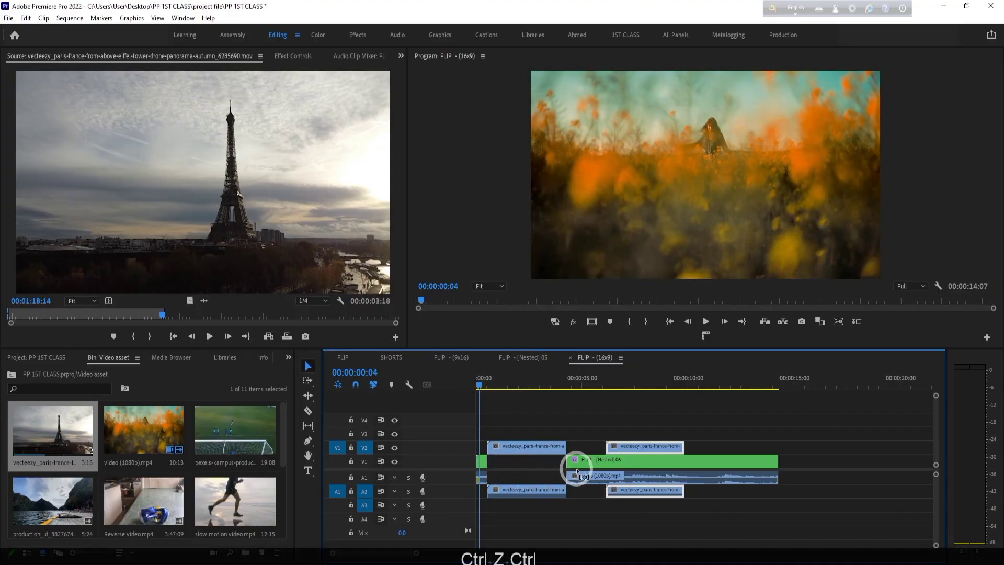
key(ctrl+z)
- Delete the Eiffel Tower clip from V2 and A2, with the video source patch off and V1 targeted instead of V2
click(500, 459)
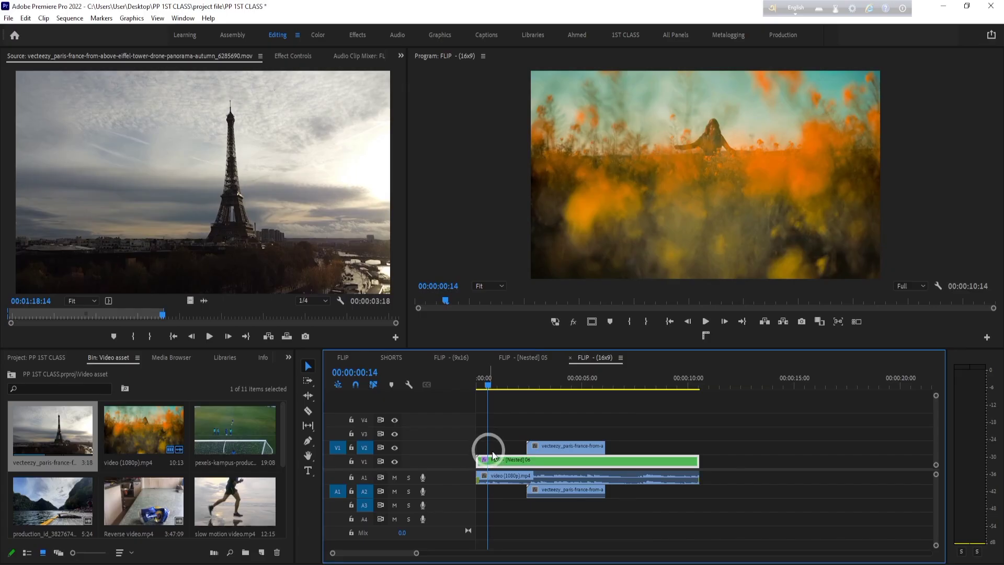
click(545, 378)
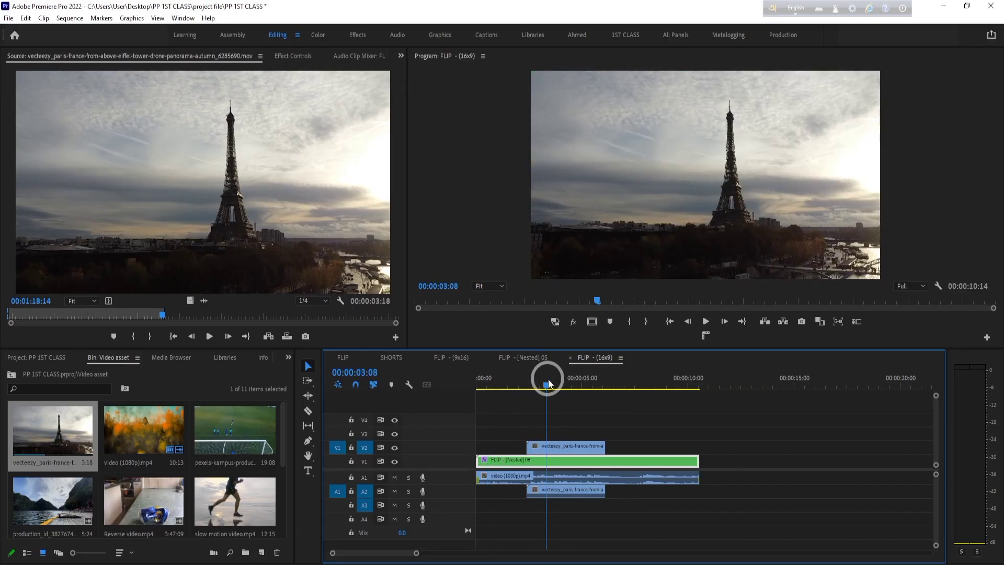
click(537, 446)
click(365, 450)
click(335, 447)
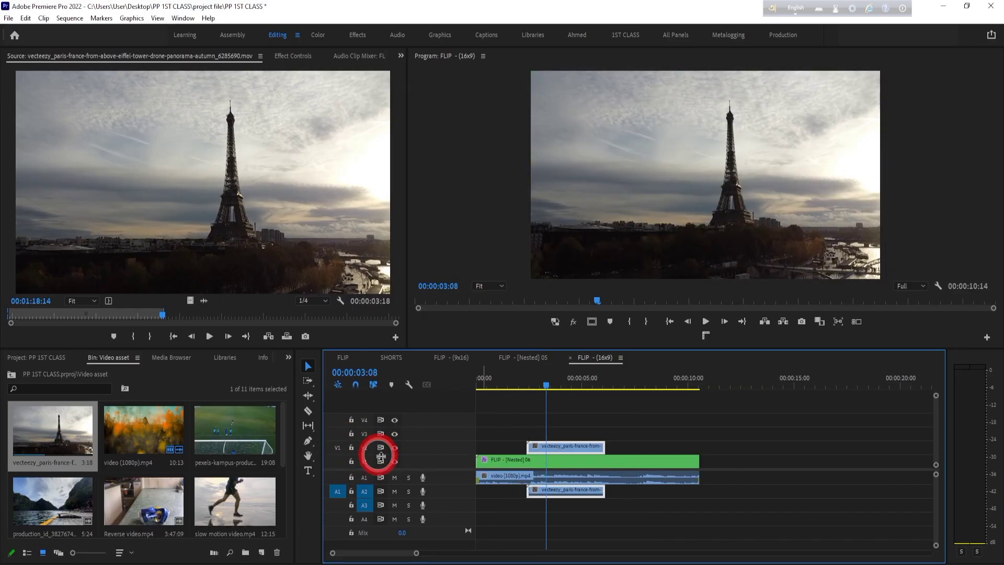
click(364, 461)
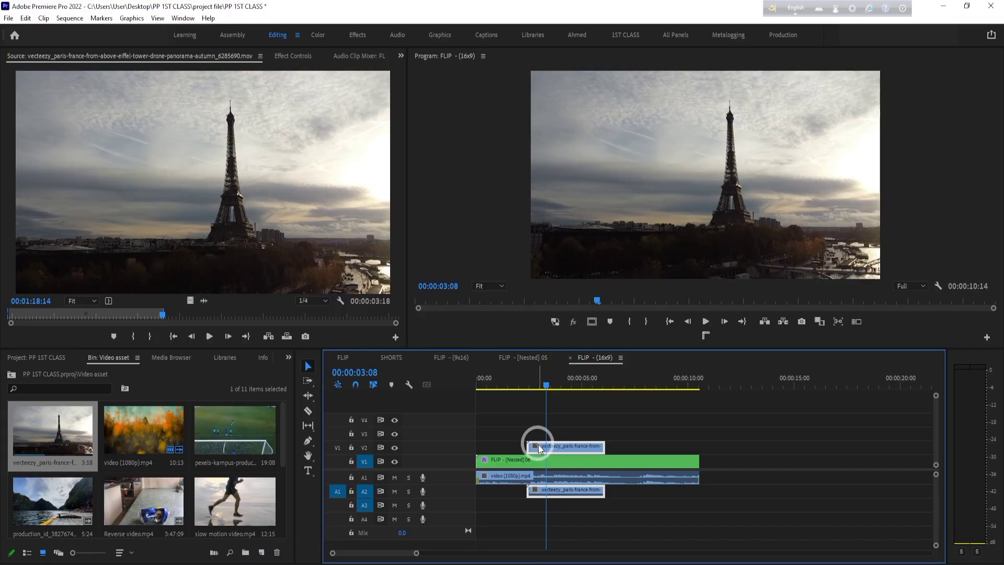
key(Delete)
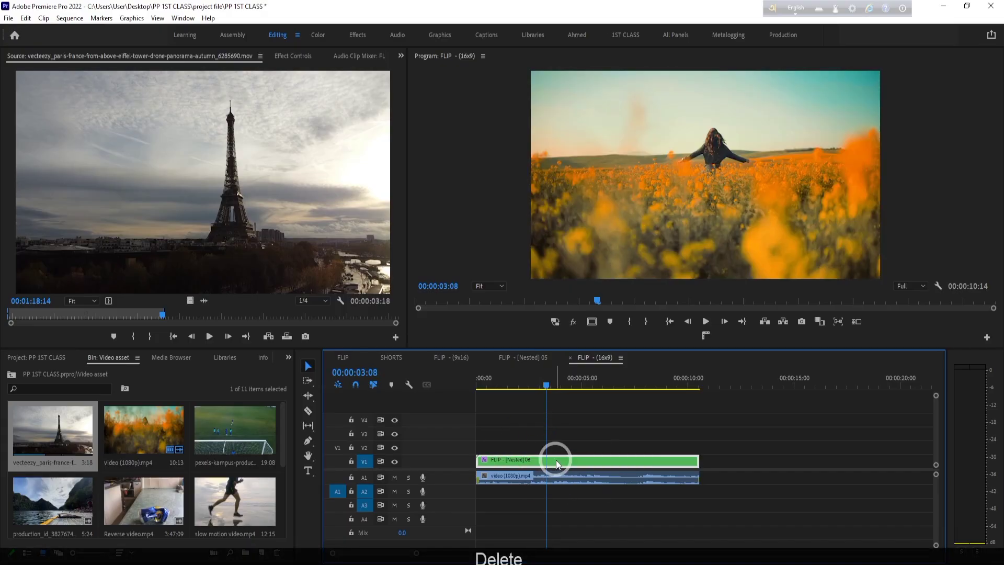
- Try an Overwrite edit at 00:00:02:23 with the video source patch off, and undo it
mouse_move(551, 378)
mouse_down()
mouse_move(516, 379)
mouse_move(568, 380)
mouse_move(534, 386)
mouse_move(551, 380)
mouse_up()
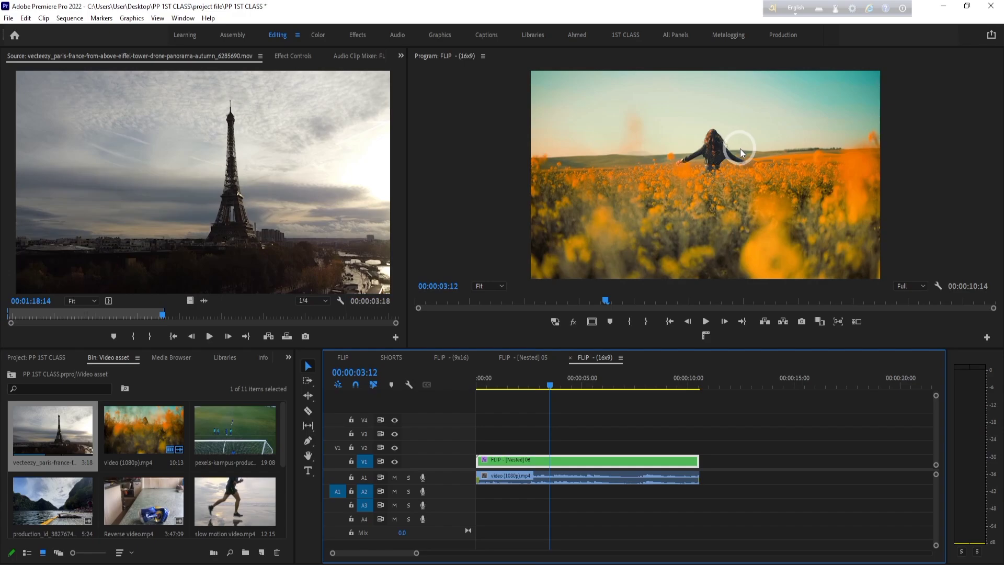
drag(546, 387, 538, 381)
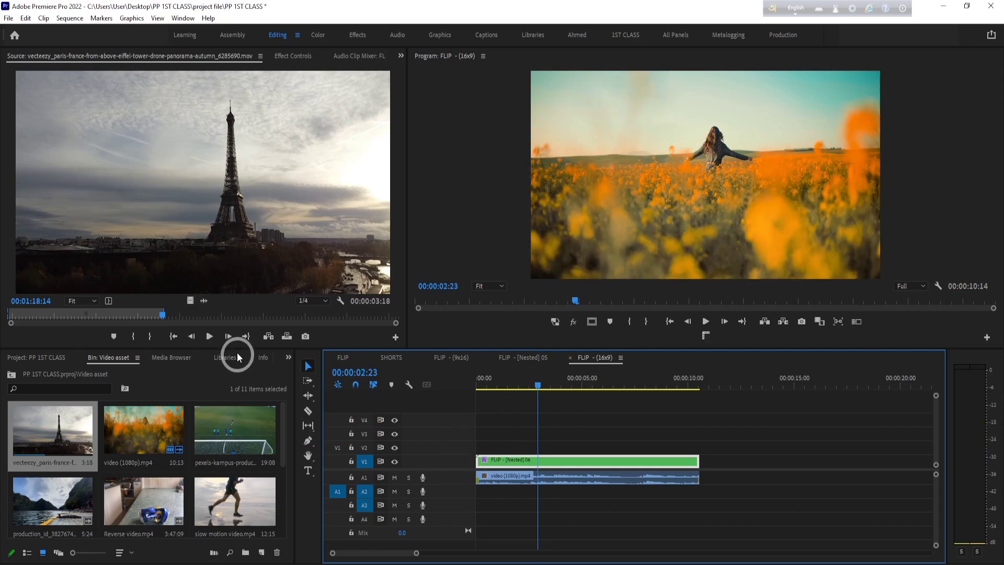
click(287, 336)
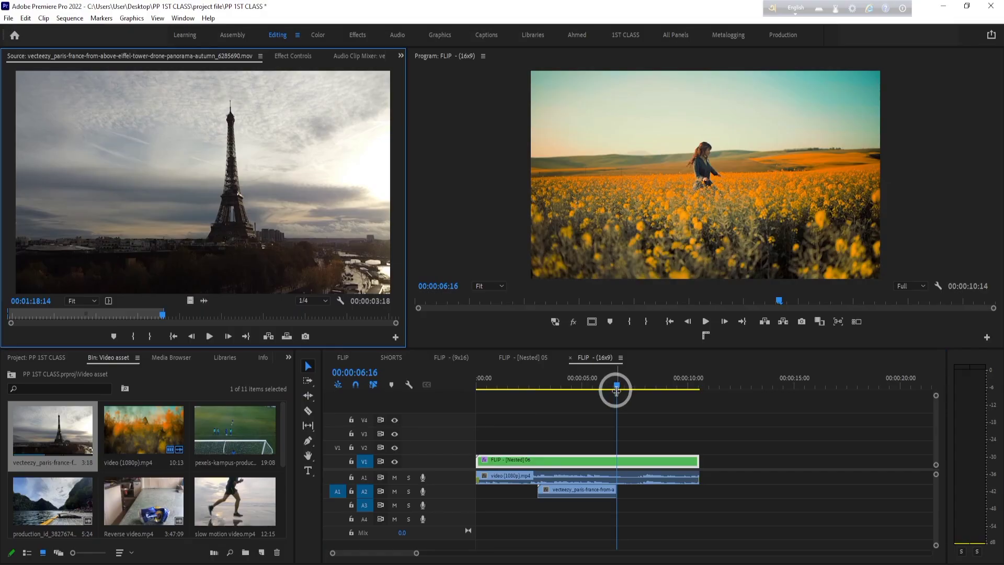
key(ctrl+z)
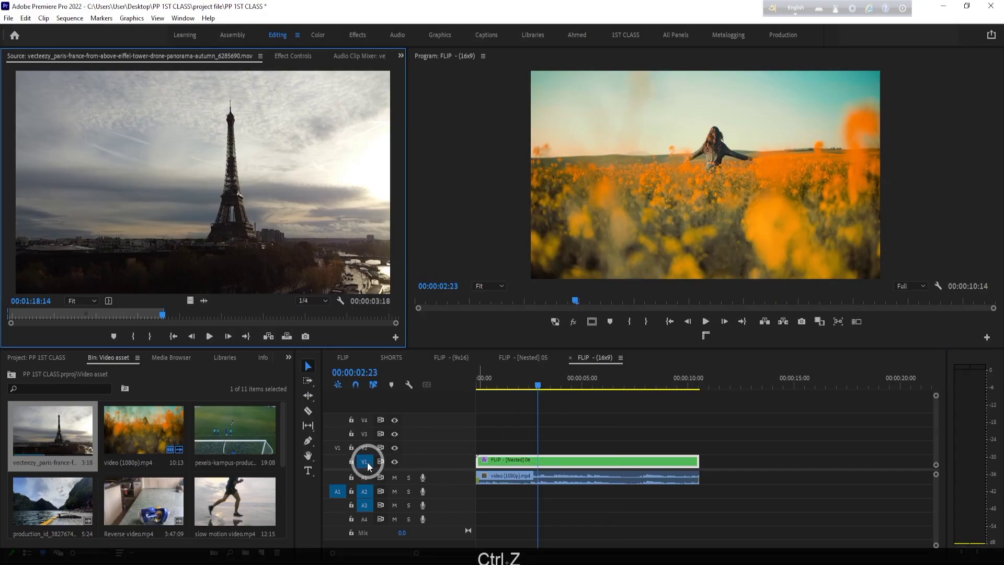
- Patch the video source to V1, Overwrite the Eiffel Tower clip at 00:00:02:23, and play back the edit
click(337, 461)
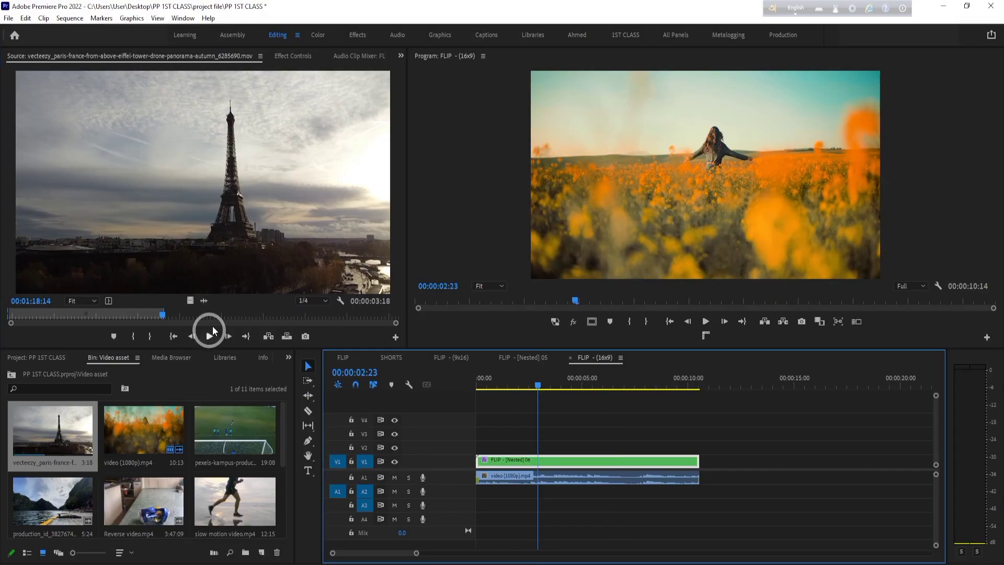
click(284, 338)
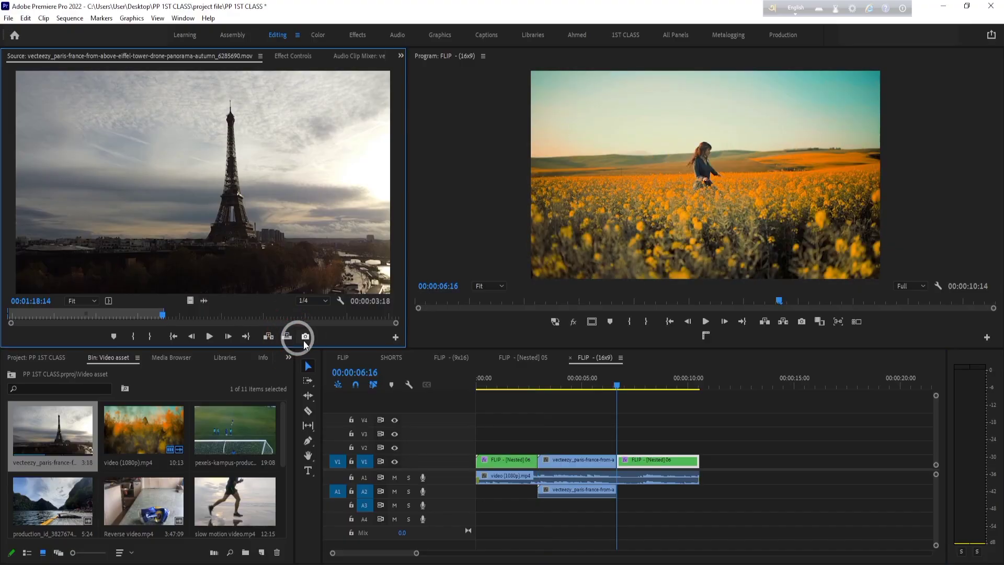
drag(629, 388, 591, 397)
key(space)
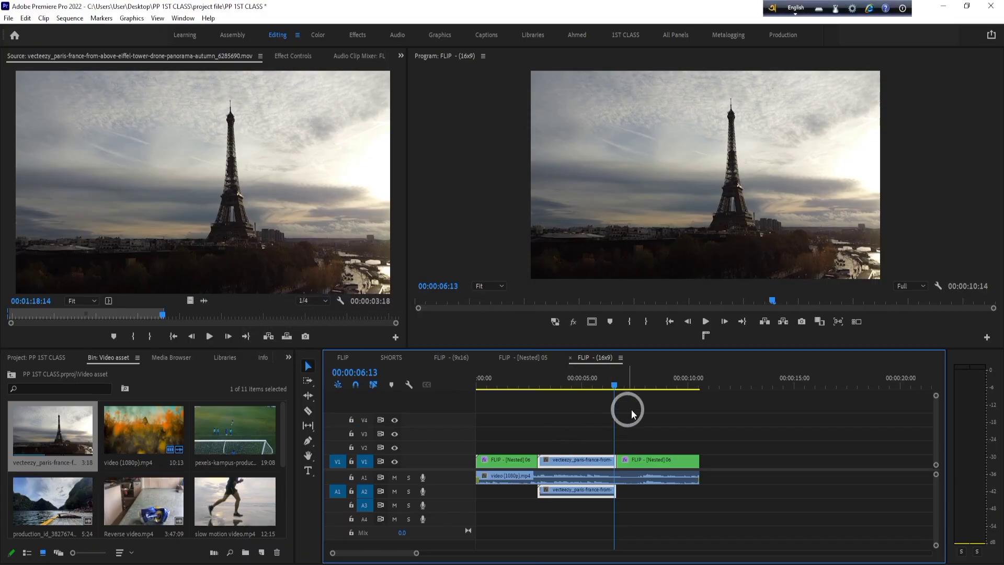
drag(756, 431, 488, 552)
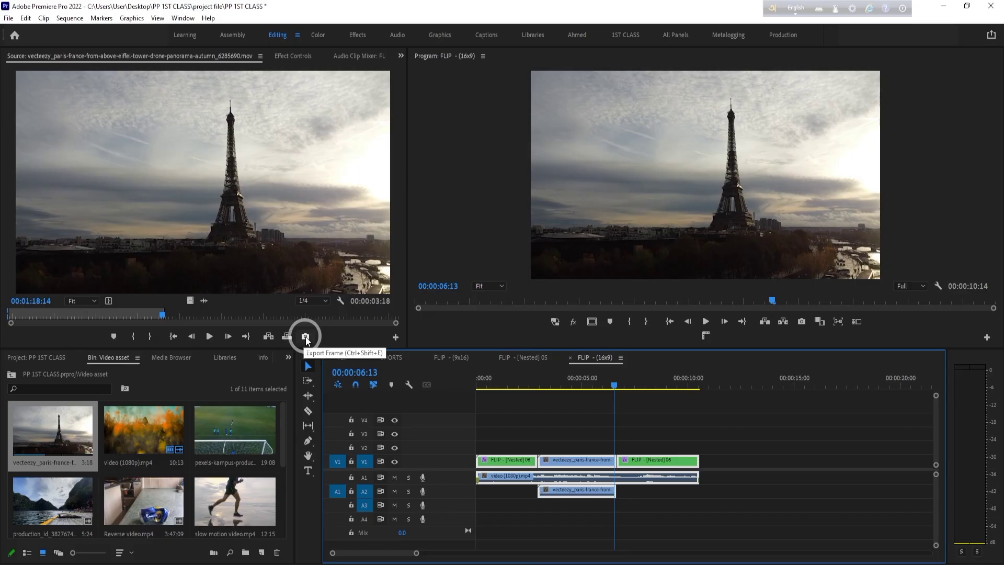
- Cue the Eiffel Tower source to 00:01:17:10, and open the first nested FLIP clip's sequence at 00:00:05:08
drag(157, 316, 114, 316)
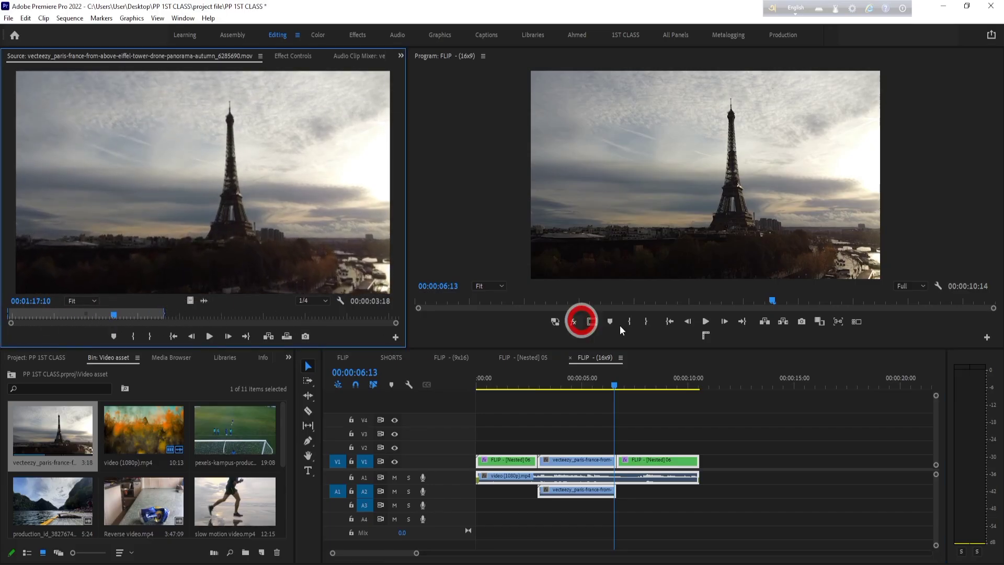
double_click(486, 462)
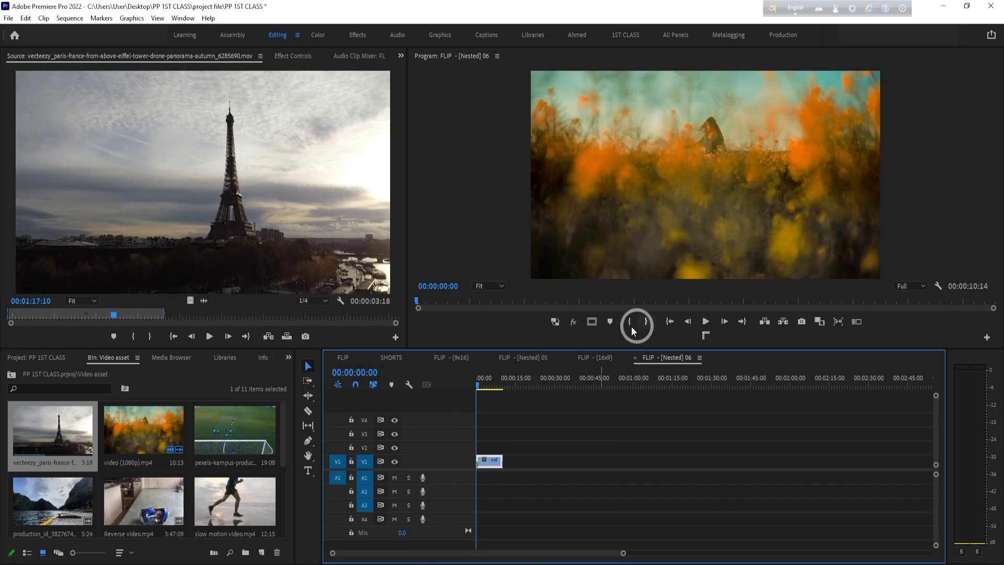
drag(473, 303, 709, 316)
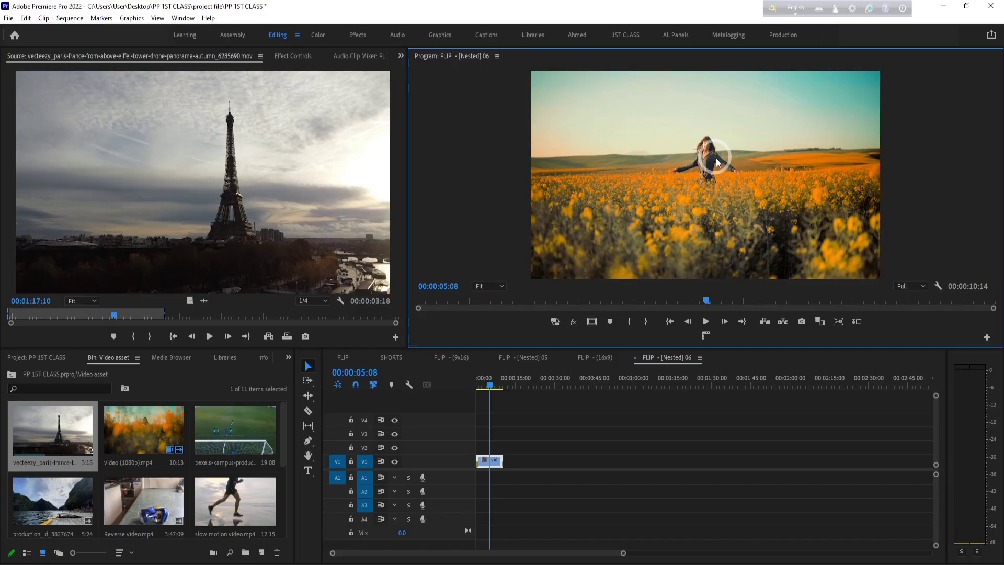
- Start a frame export from the nested sequence at 00:00:05:08, with JPEG format and the name FL01
click(800, 322)
click(503, 257)
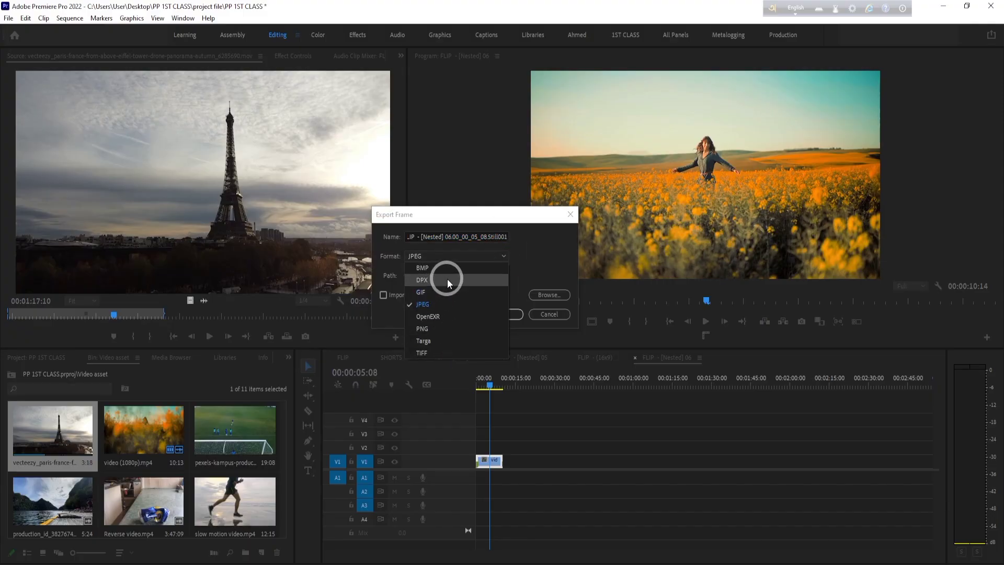
click(441, 305)
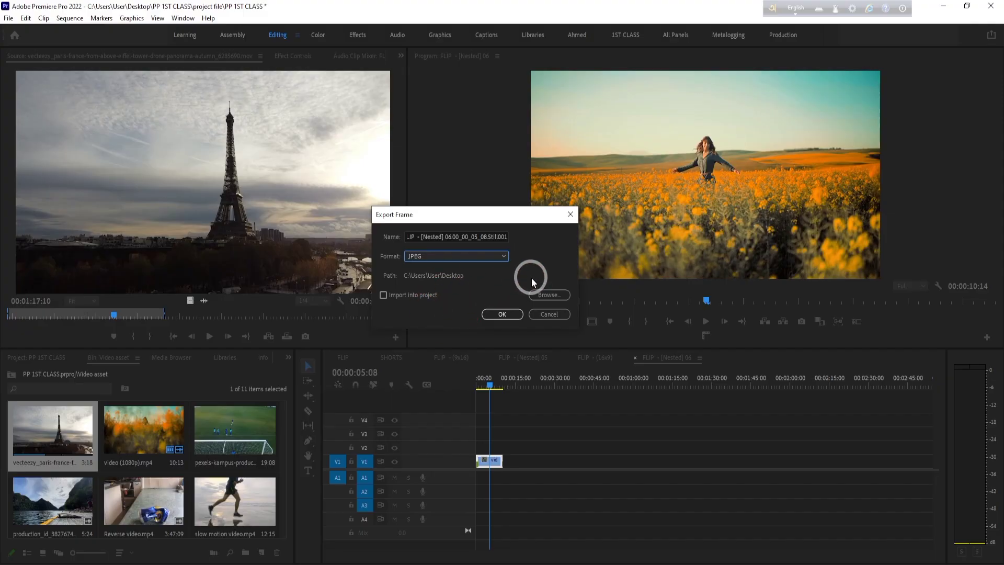
click(499, 236)
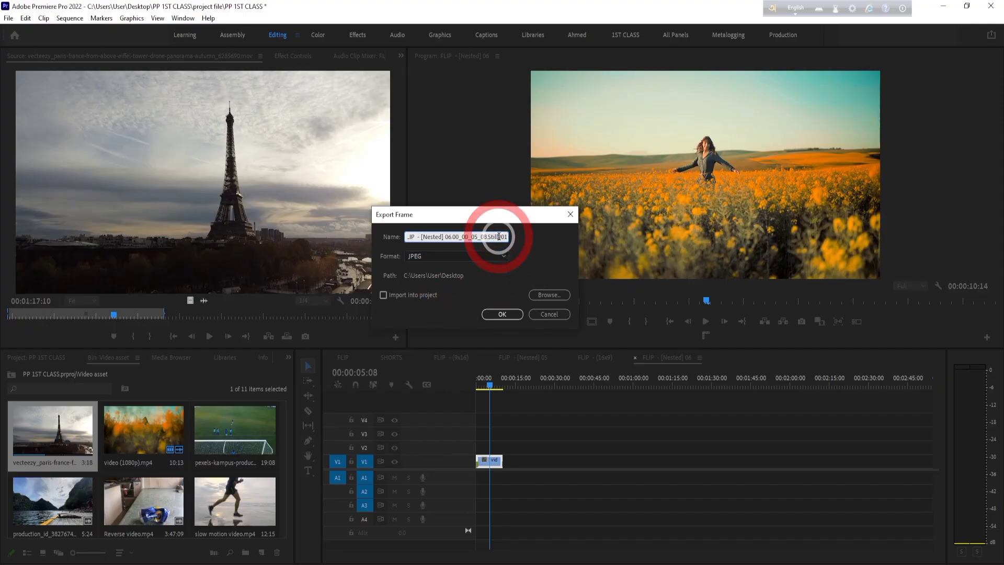
text(01)
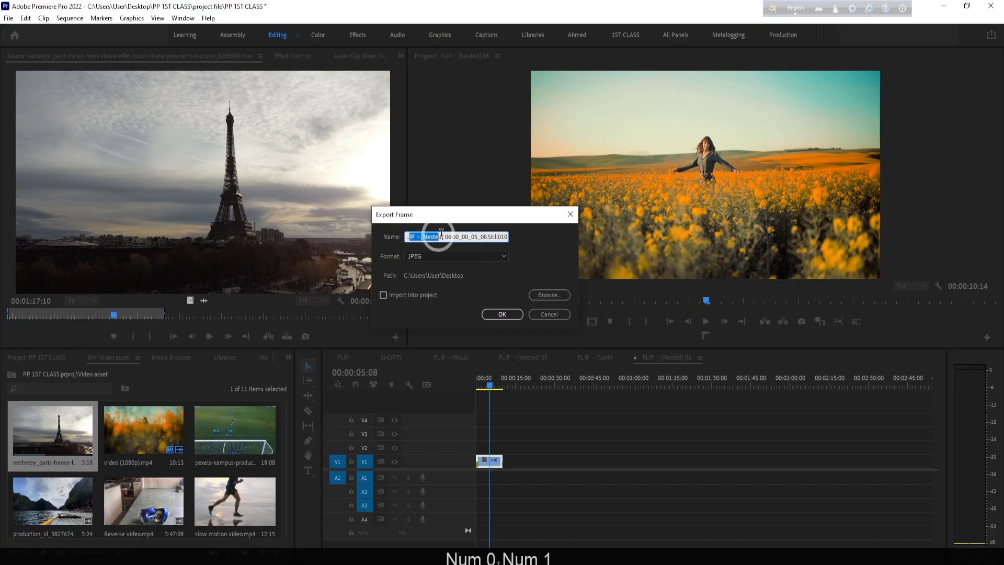
text(FL01)
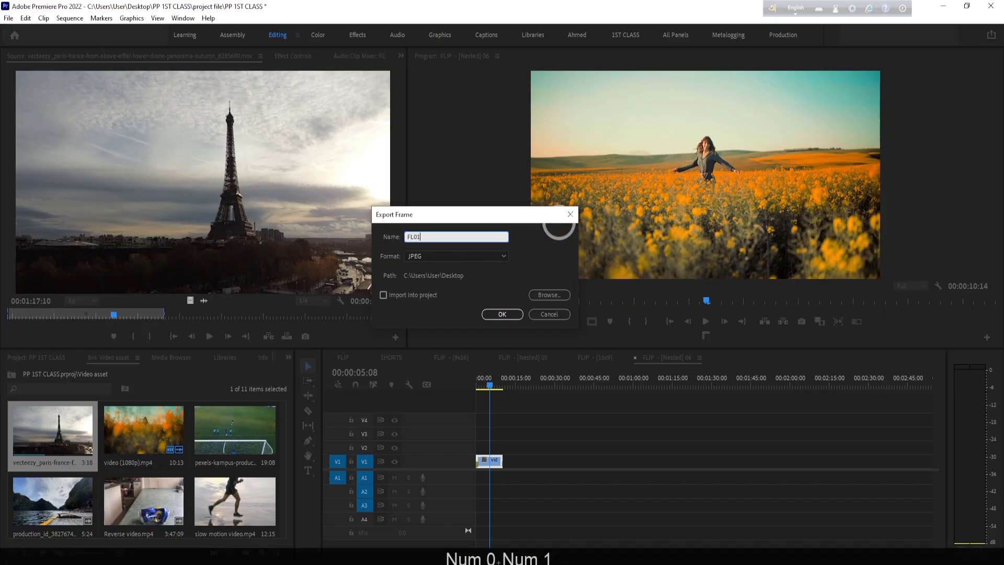
click(534, 251)
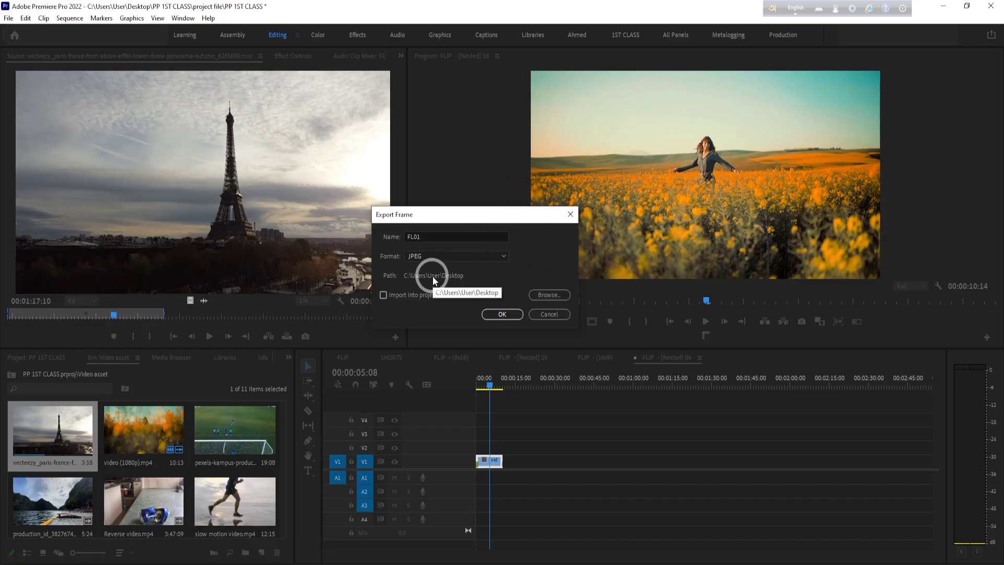
- Browse for the export location and create a folder named PNG inside Desktop > PP 1ST CLASS
click(543, 293)
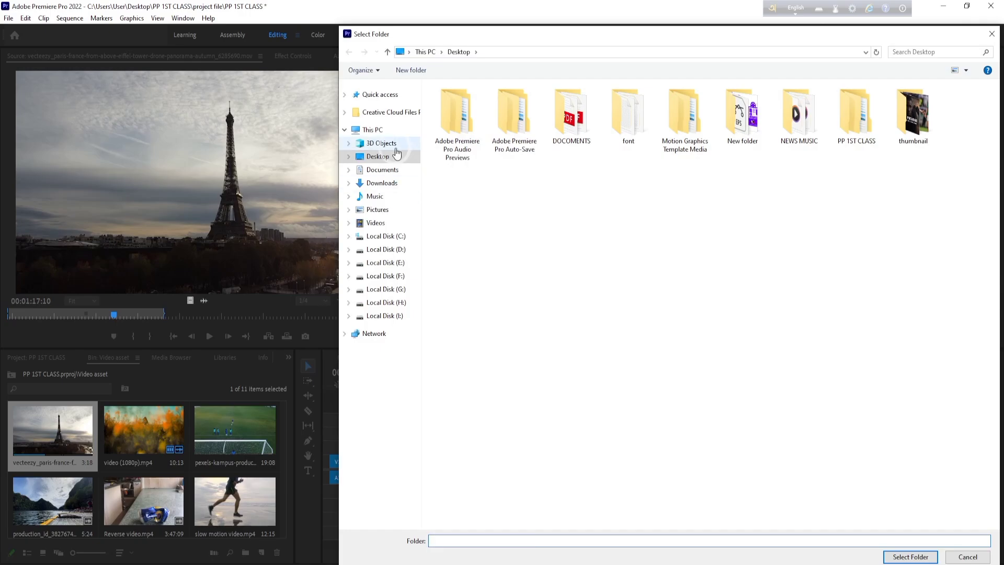
click(382, 155)
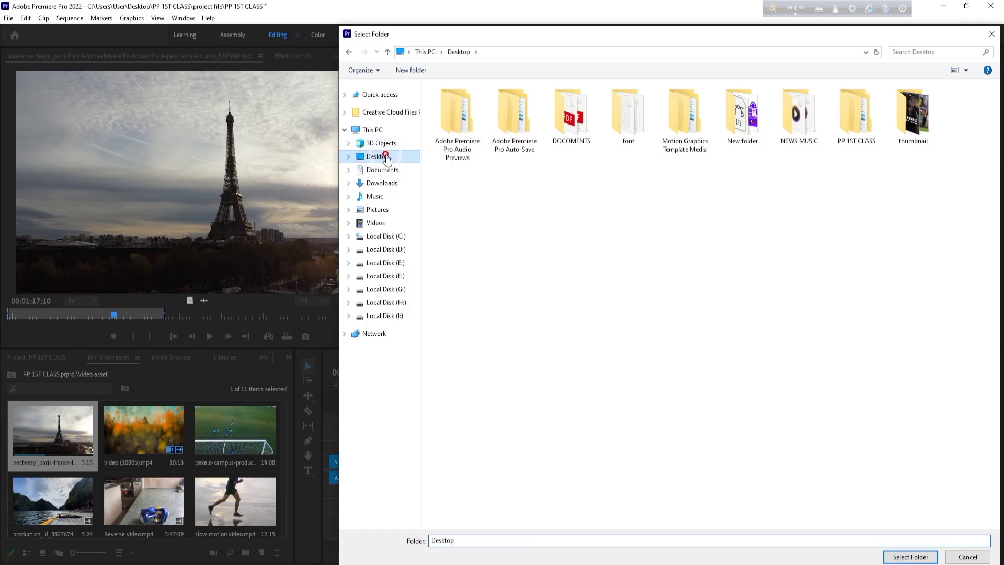
double_click(858, 118)
right_click(532, 151)
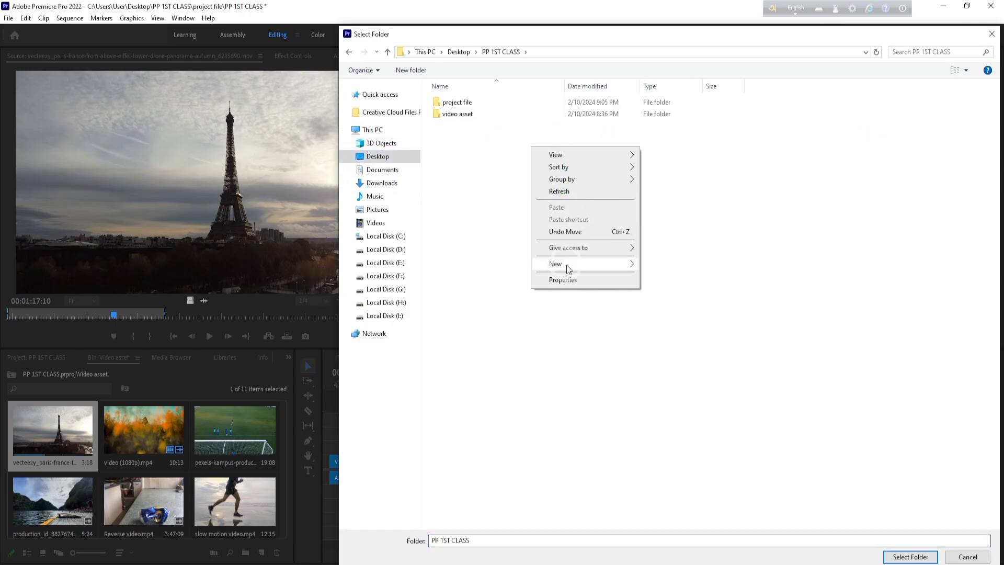
mouse_move(567, 265)
click(662, 264)
key(BackSpace)
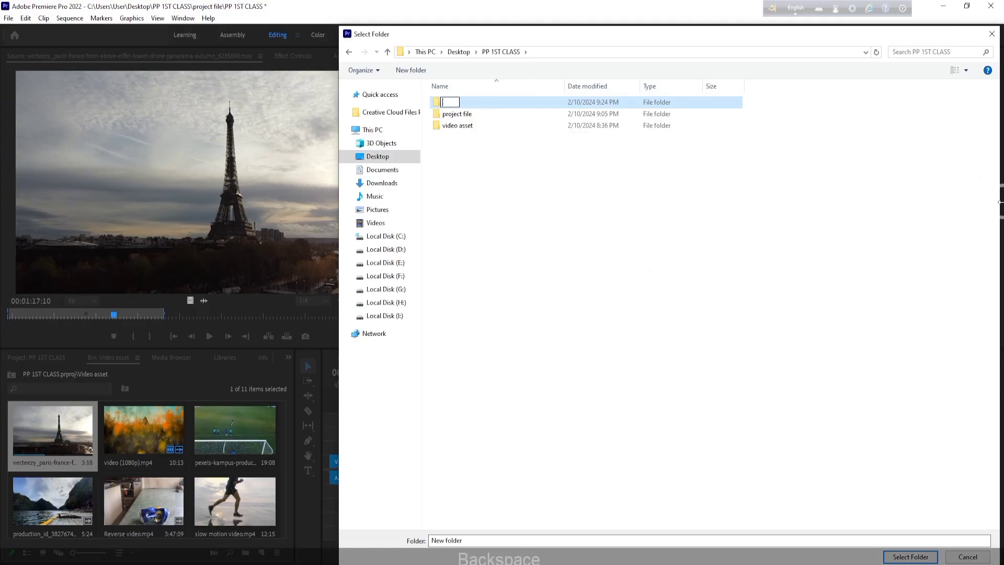
text(P)
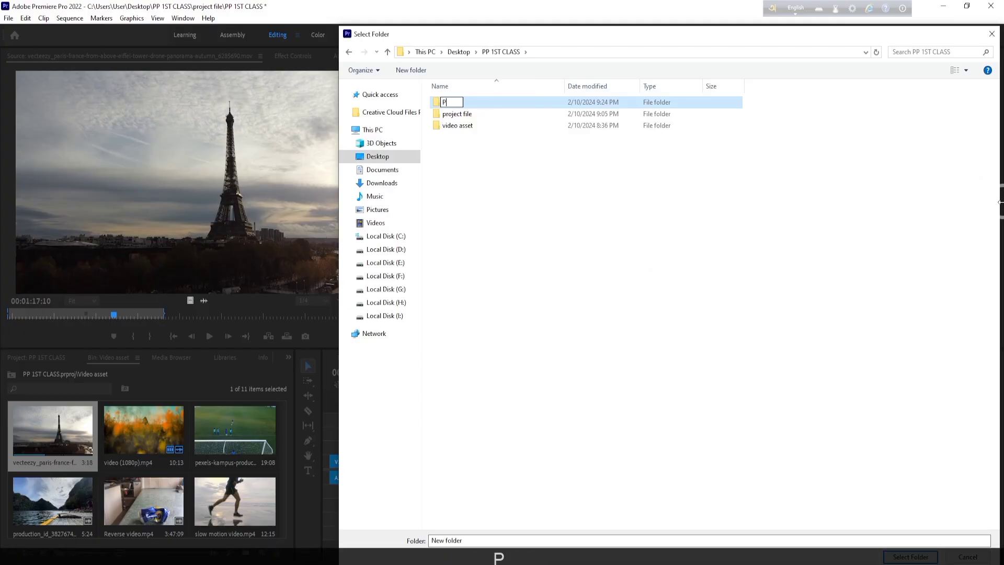
key(BackSpace)
text(K)
key(BackSpace)
key(BackSpace)
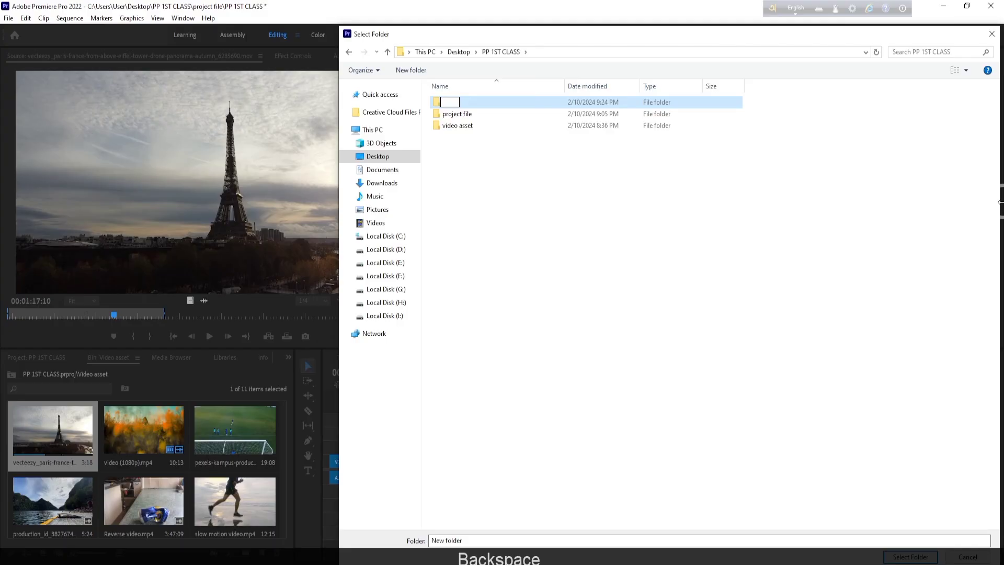
text(JP)
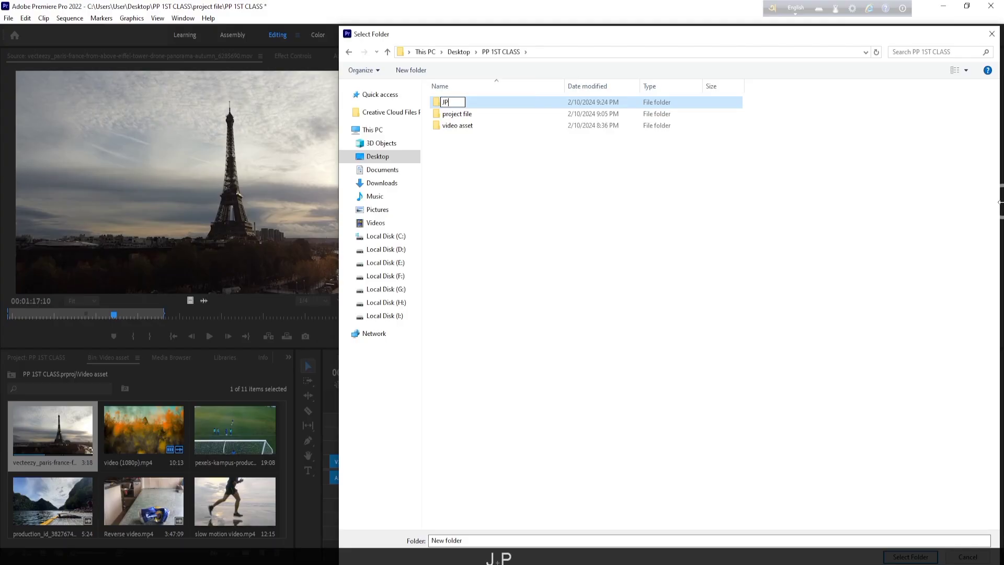
key(BackSpace)
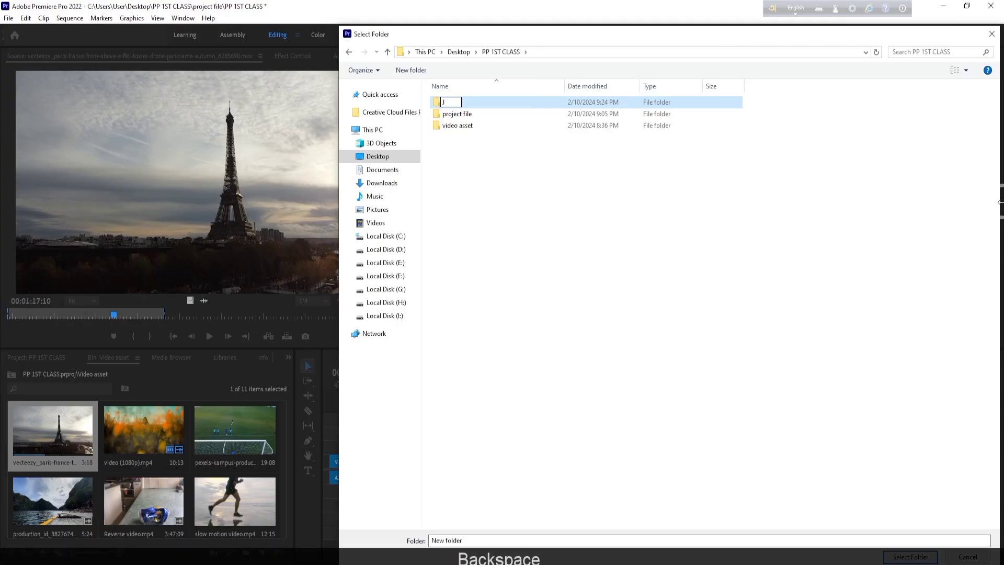
text(PNG)
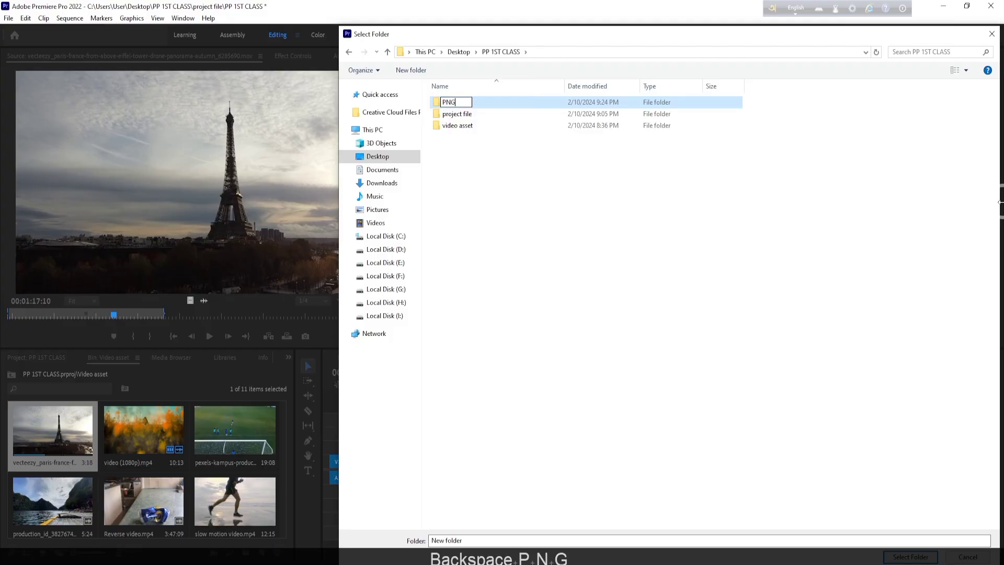
click(650, 291)
- Choose the PNG folder as the export path and export the FL01 frame as JPEG
double_click(504, 100)
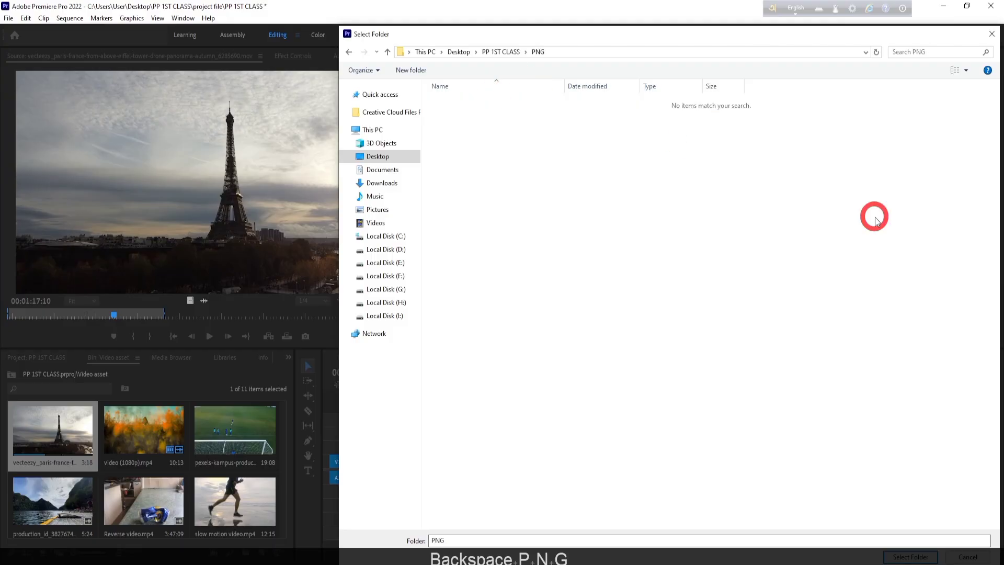
click(910, 556)
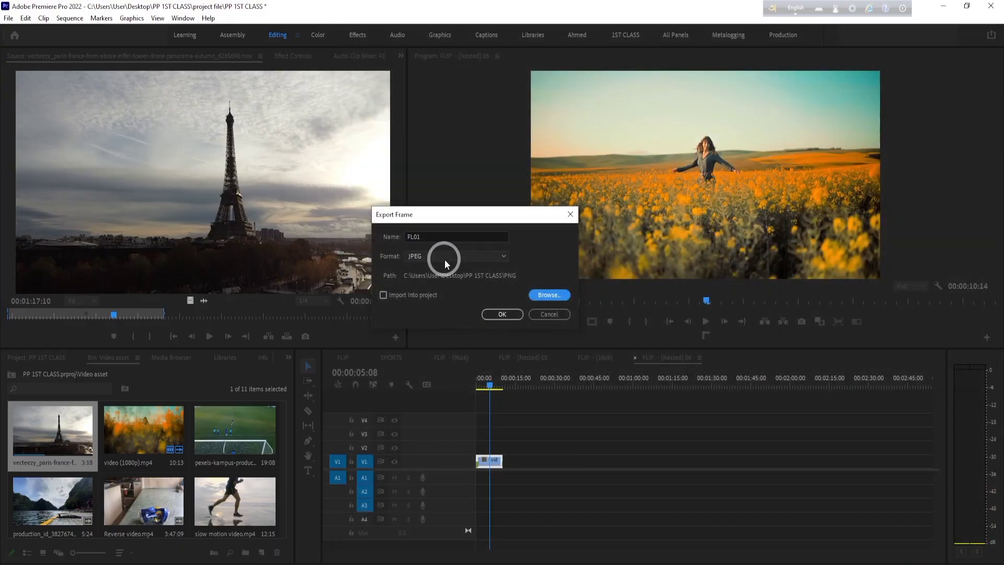
click(494, 258)
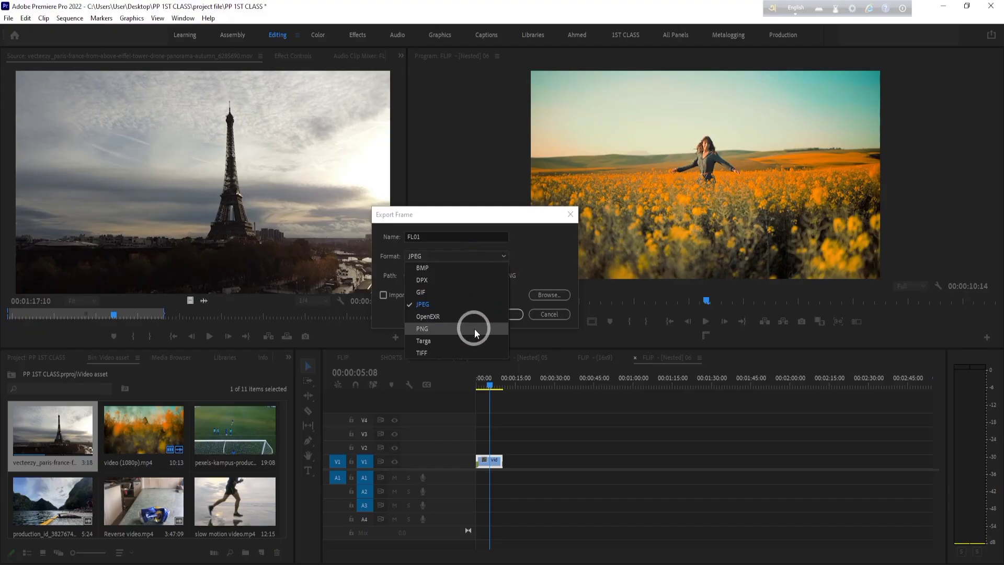
click(462, 304)
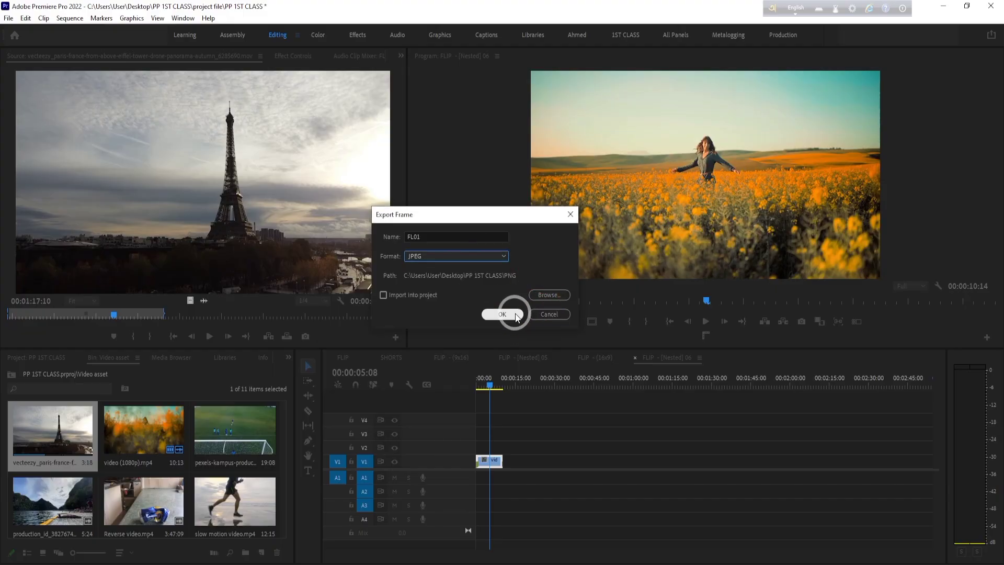
click(510, 317)
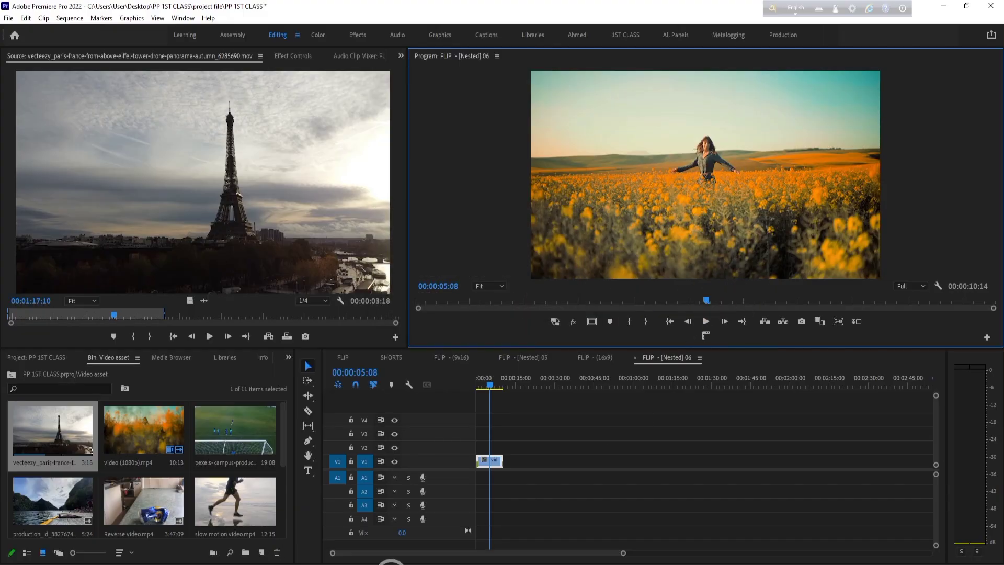
- Switch to File Explorer, view the exported FL01 image from PP 1ST CLASS > PNG at full size, and return to Premiere Pro
click(374, 564)
click(190, 241)
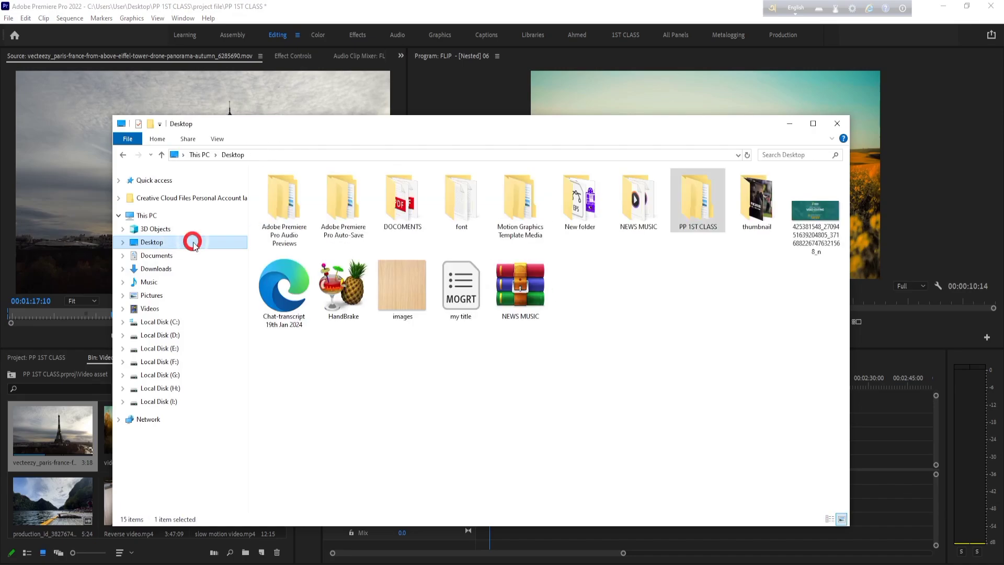
double_click(693, 225)
double_click(302, 191)
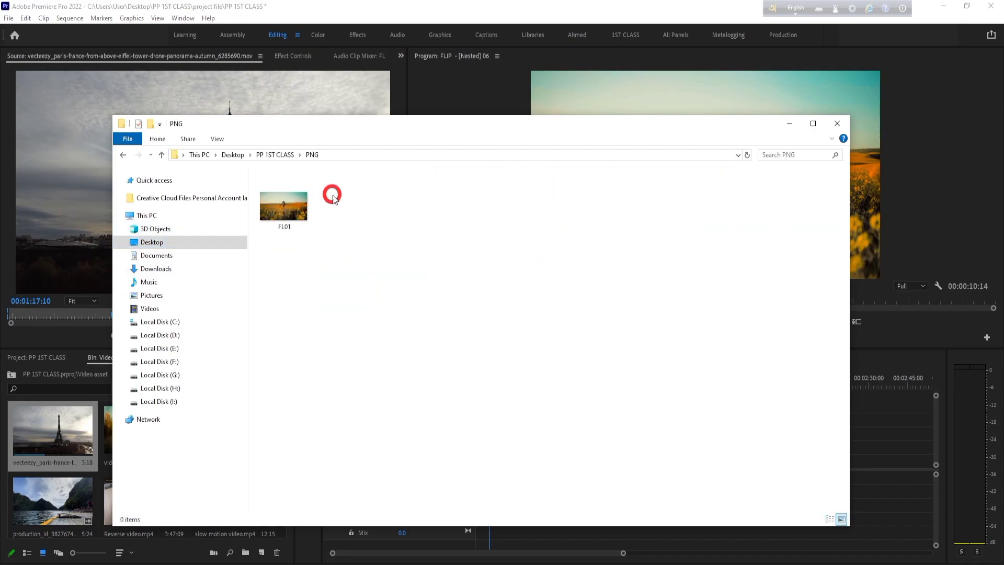
click(276, 211)
double_click(276, 210)
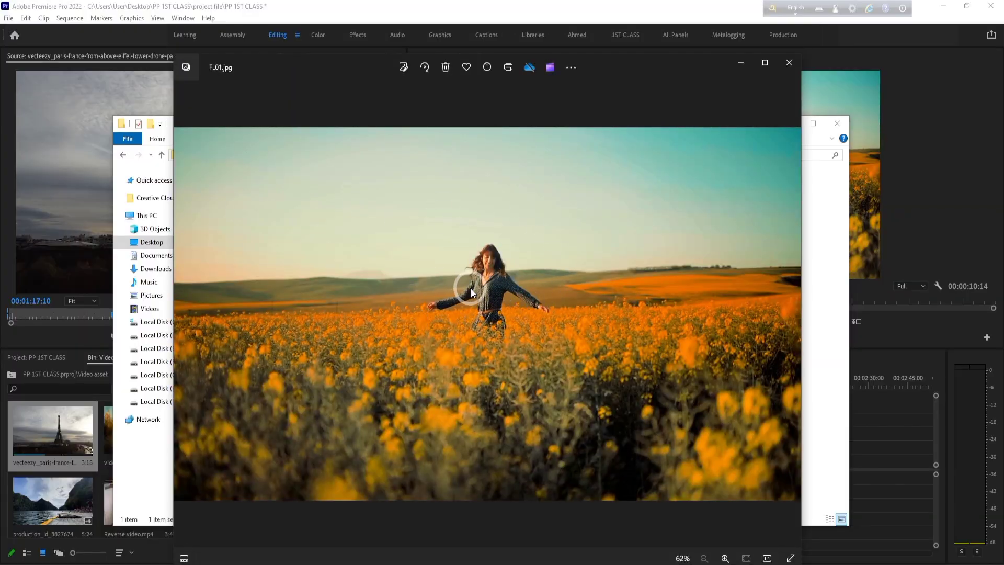
click(764, 62)
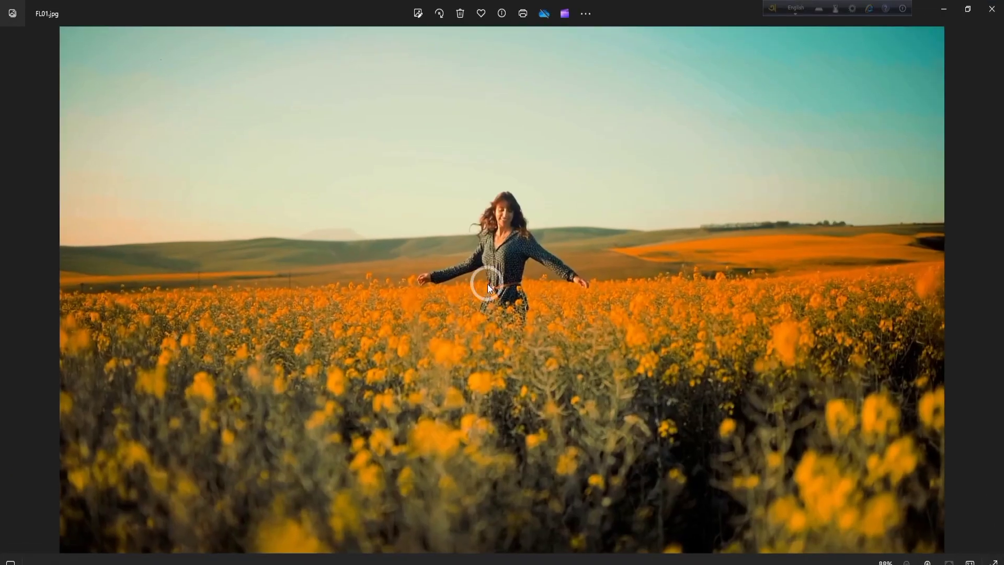
click(992, 9)
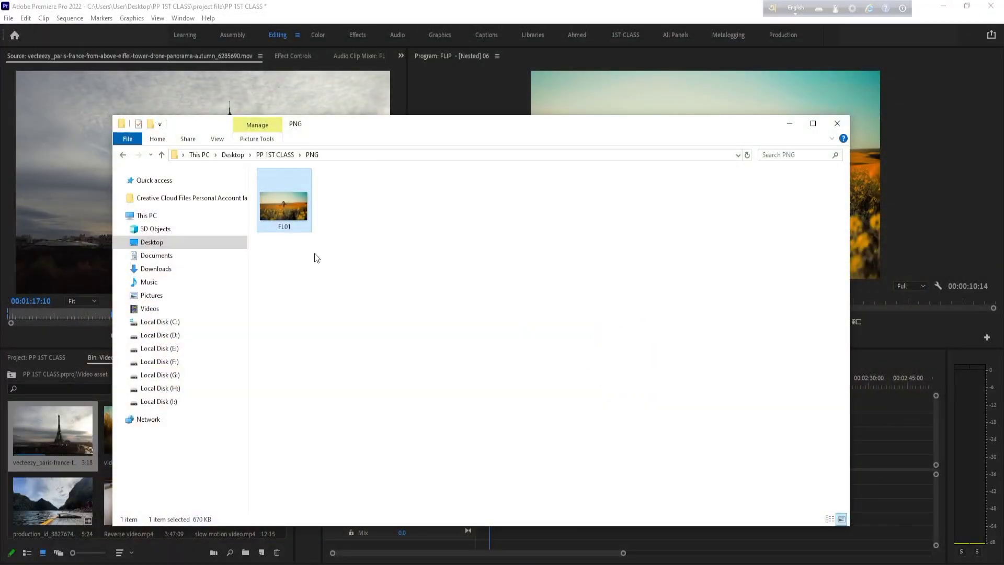
click(790, 123)
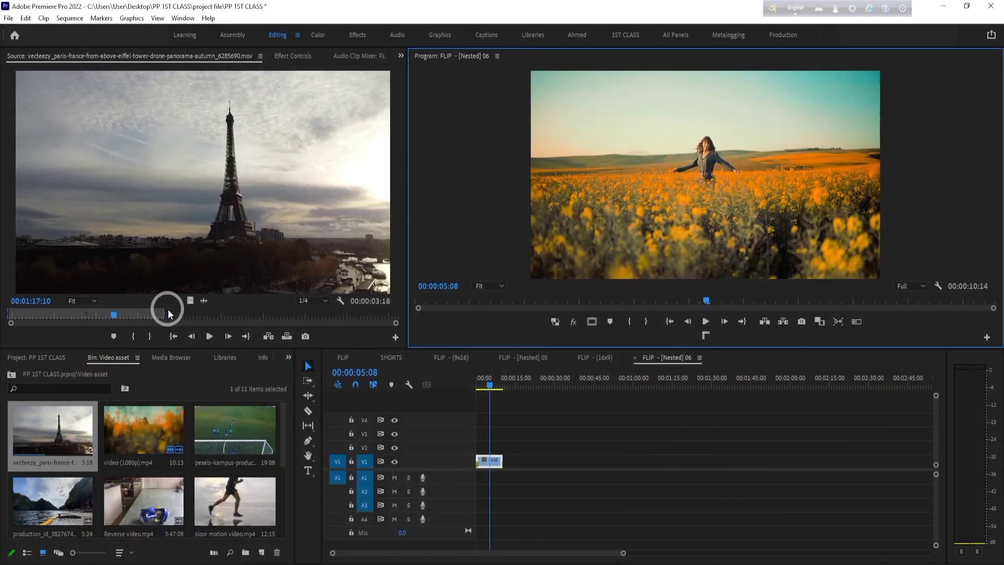
- Scrub through the nested sequence and return the playhead to 00:00:00:00 with the Selection tool active
drag(720, 306, 510, 302)
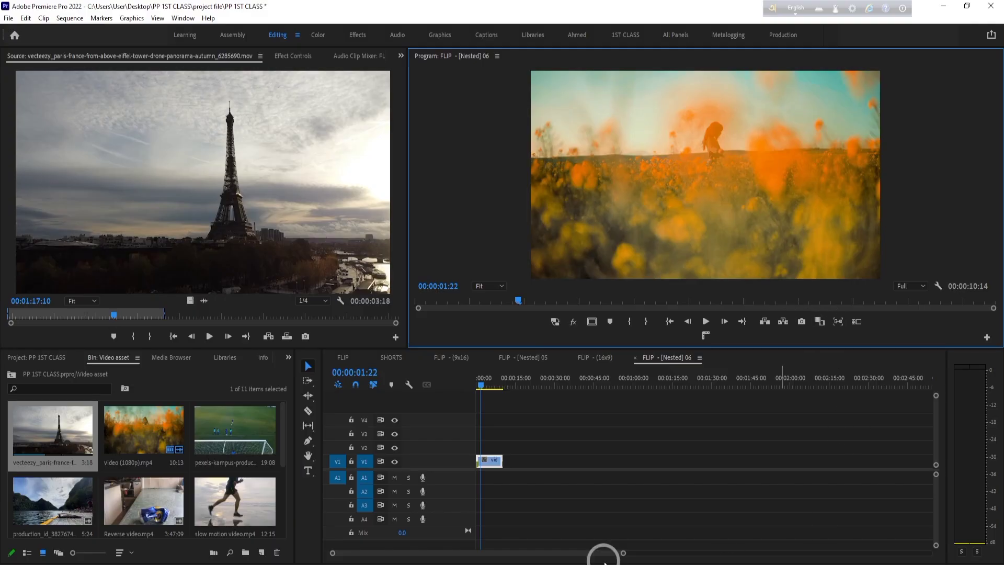
click(475, 382)
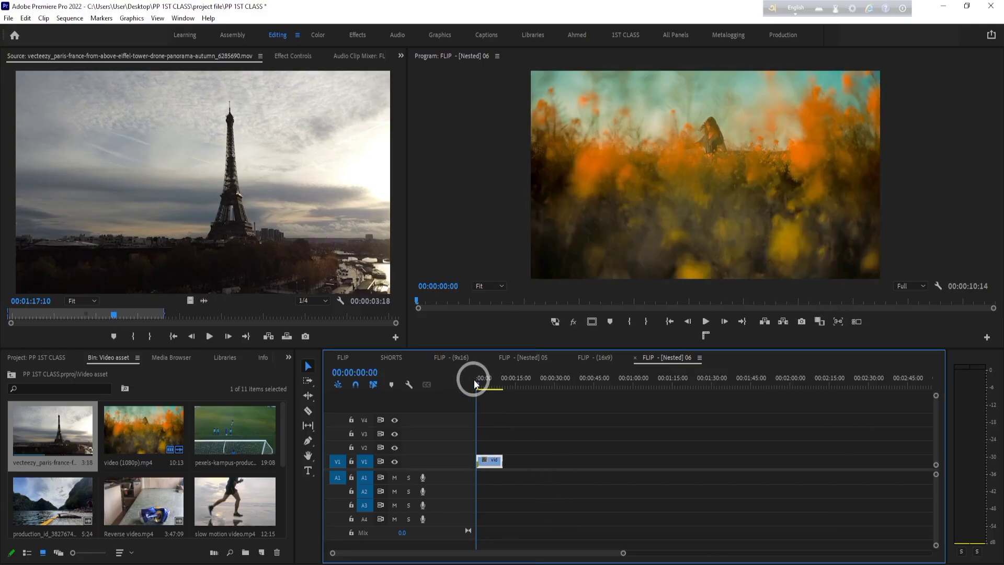
drag(474, 380, 492, 377)
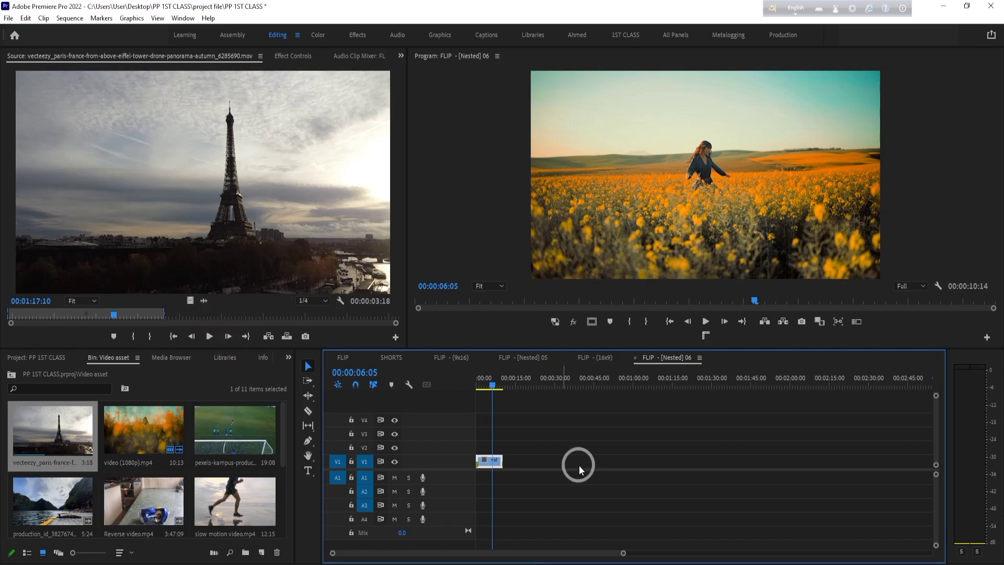
click(475, 378)
click(309, 373)
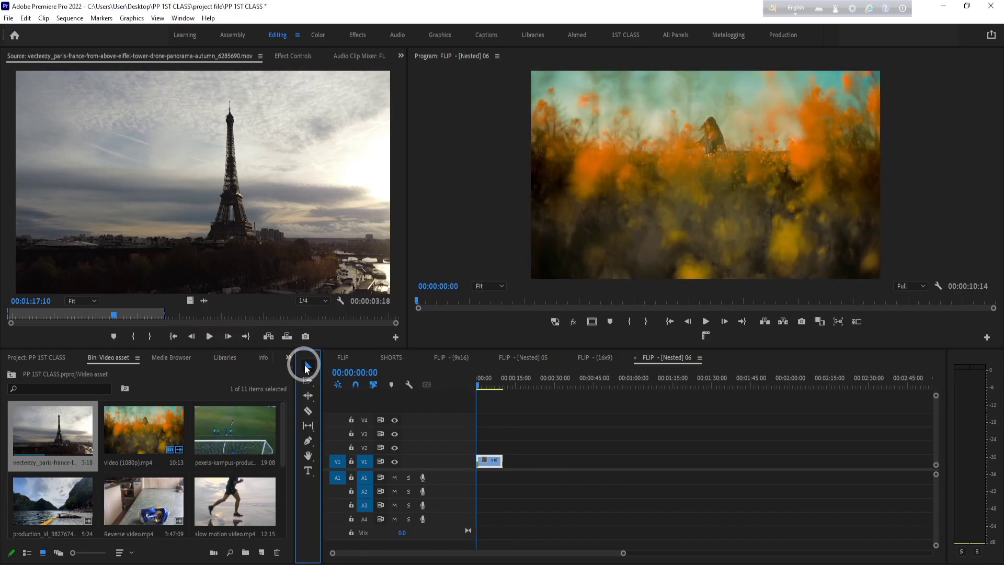
drag(70, 453, 480, 459)
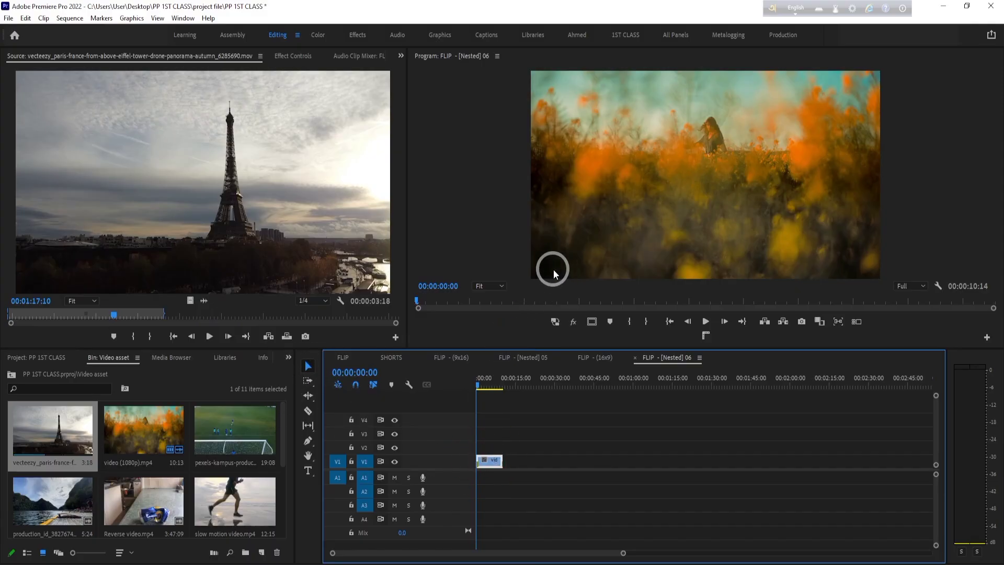
click(488, 240)
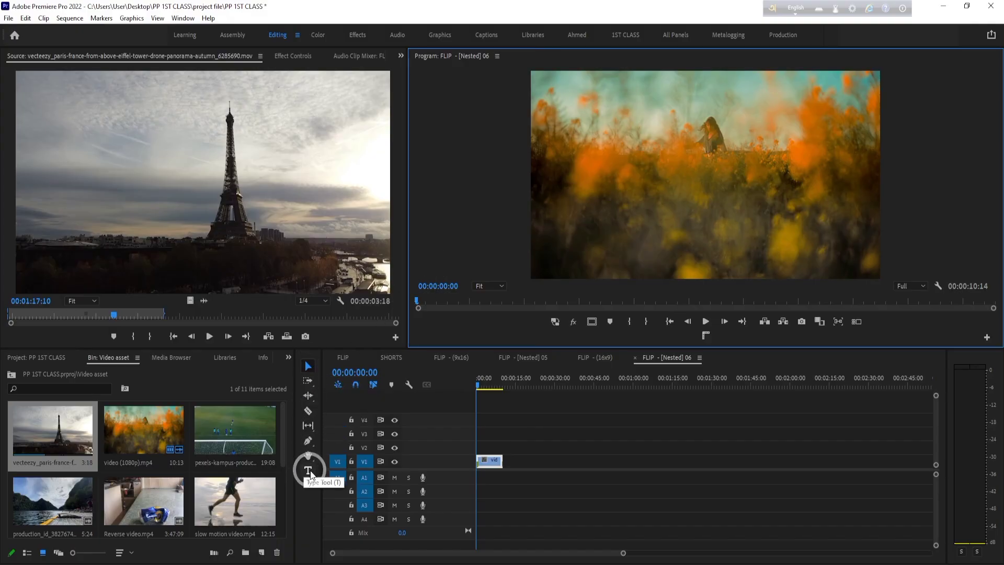
- Move the V1 clip to start at about 00:01:35:00, and cue the playhead within it to 00:01:40:00
drag(489, 459, 738, 457)
drag(656, 376, 739, 405)
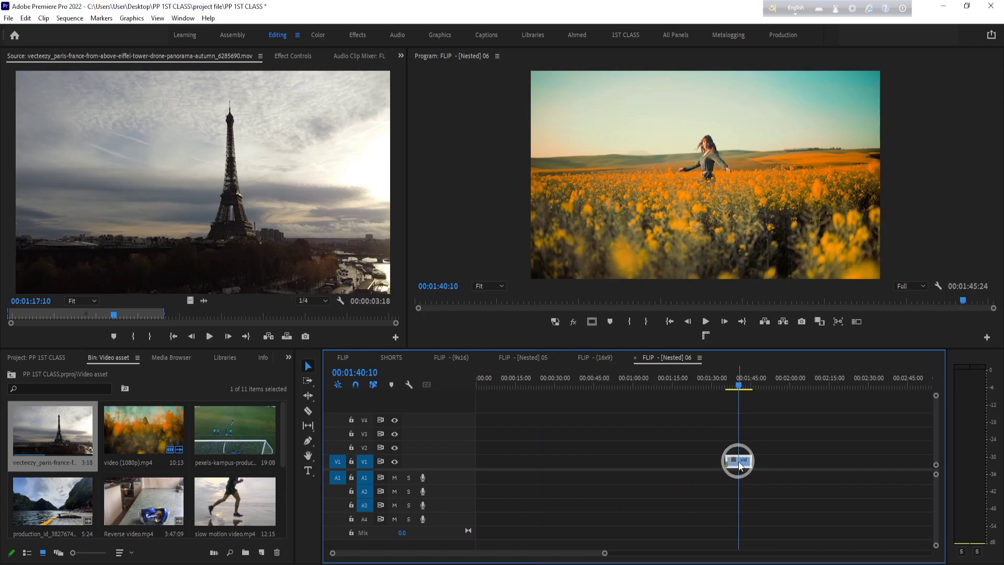
click(740, 465)
click(736, 387)
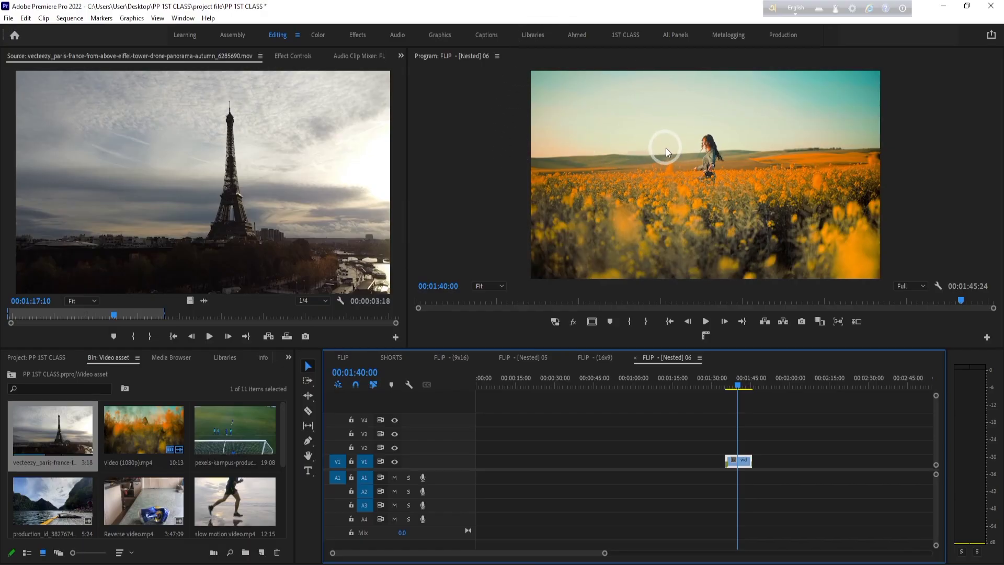
- Move the V1 clip to start at about 00:00:15:15 and ripple delete the gap in front of it
drag(739, 459, 531, 464)
drag(714, 385, 518, 404)
click(495, 458)
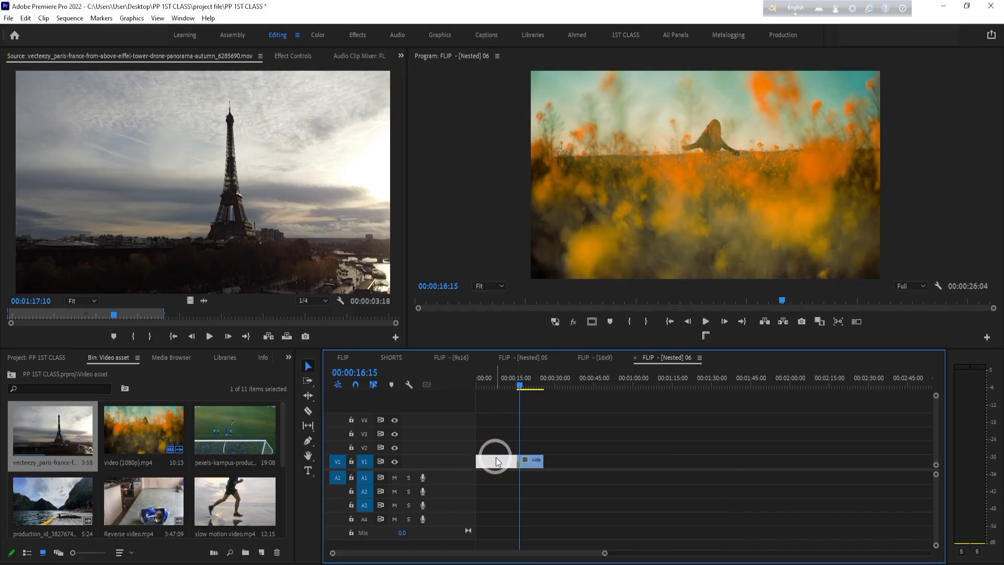
click(635, 440)
click(492, 459)
right_click(497, 465)
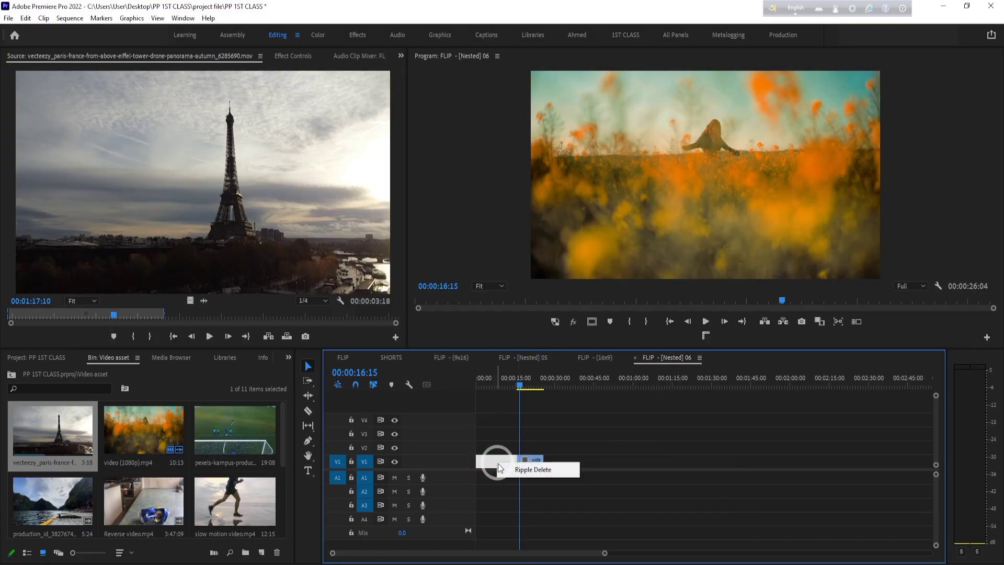
click(547, 470)
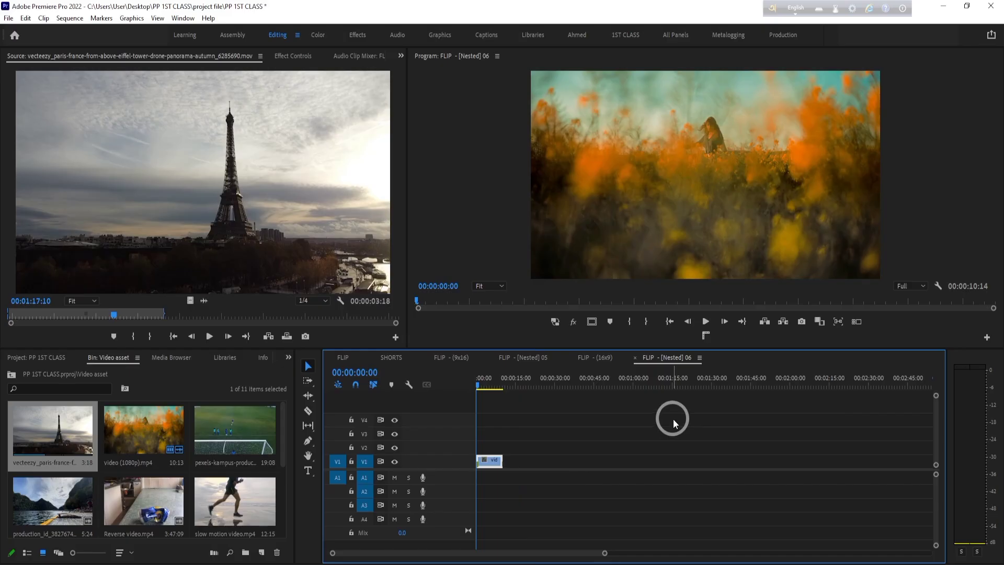
- Place the Eiffel Tower source clip on V1 and A1 at about 00:00:56:00 and select the gap before it
mouse_move(493, 378)
mouse_down()
mouse_move(519, 377)
mouse_move(506, 377)
mouse_up()
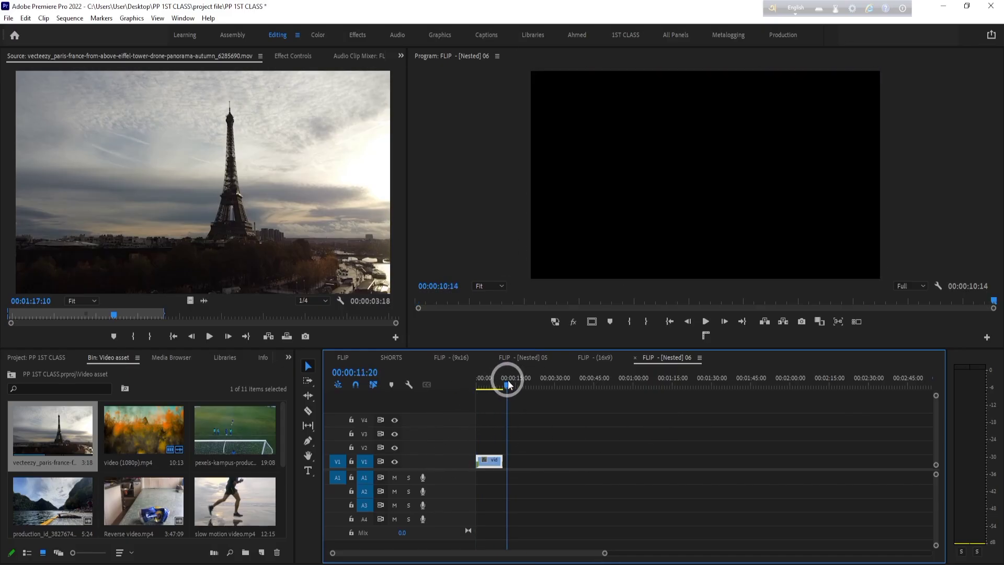
drag(175, 224, 627, 464)
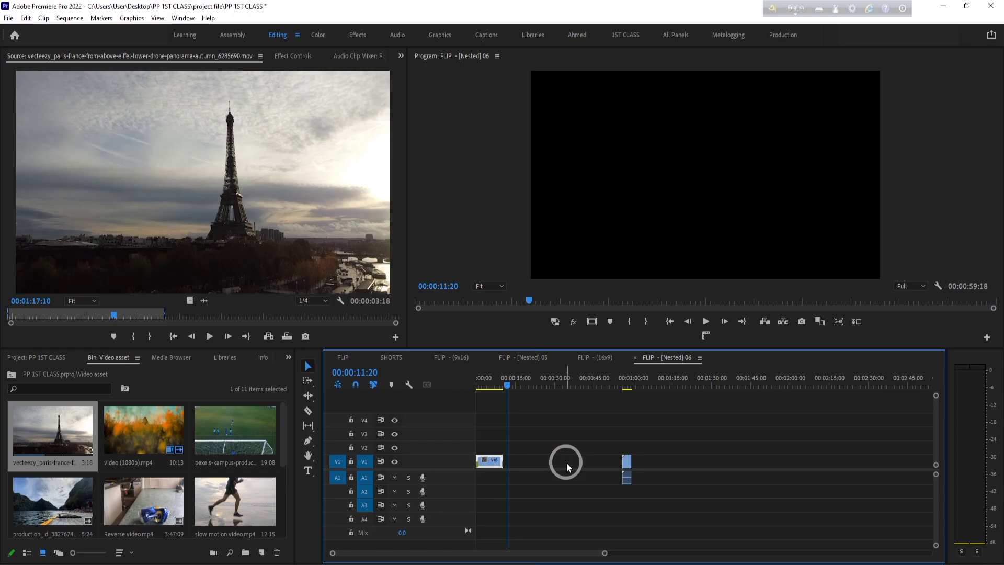
right_click(582, 461)
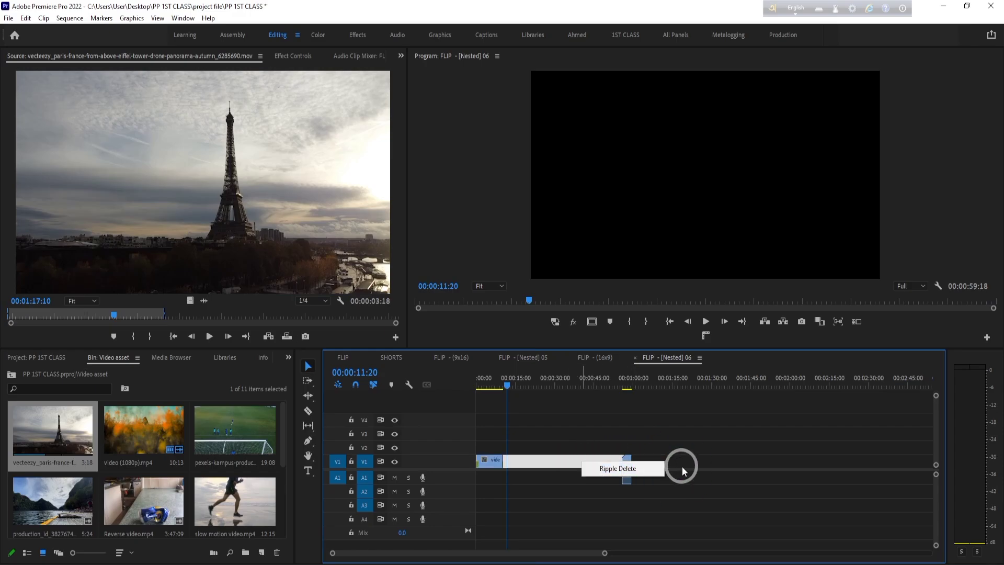
click(570, 460)
- Toggle timeline snapping and move the Eiffel Tower clip directly against the end of the first V1 clip
drag(629, 463, 601, 460)
click(358, 388)
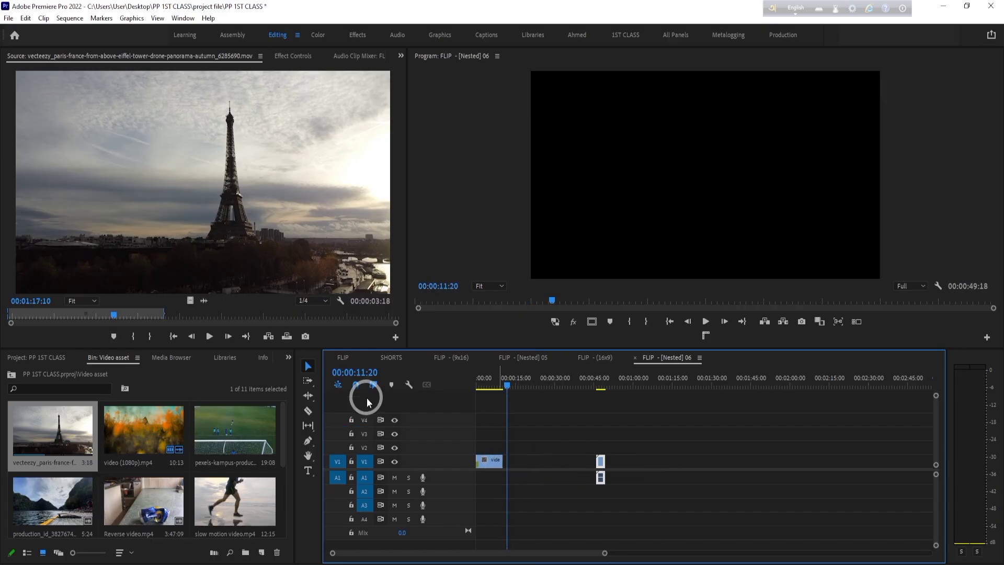
click(358, 383)
drag(600, 460, 544, 463)
drag(510, 382, 504, 382)
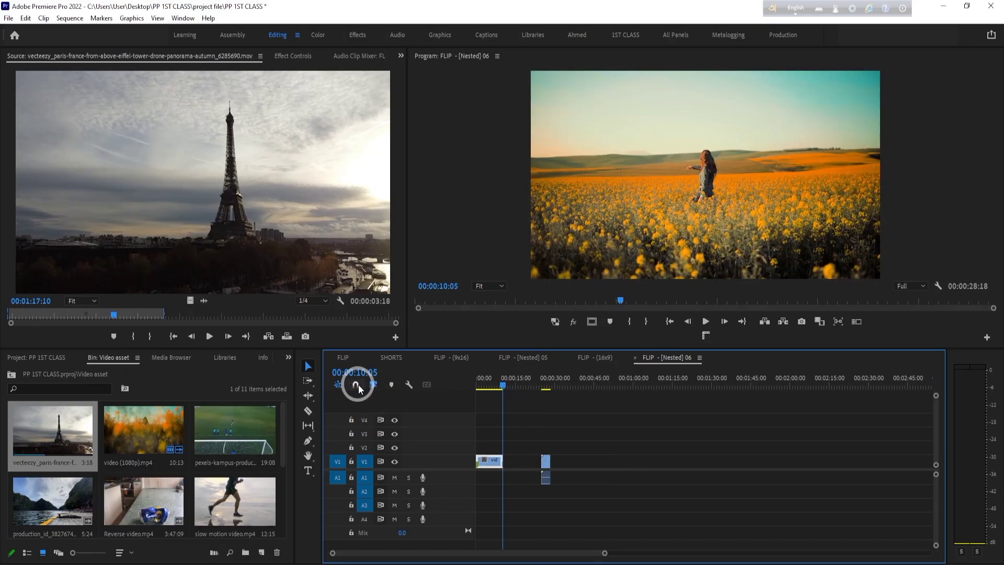
drag(547, 477, 512, 457)
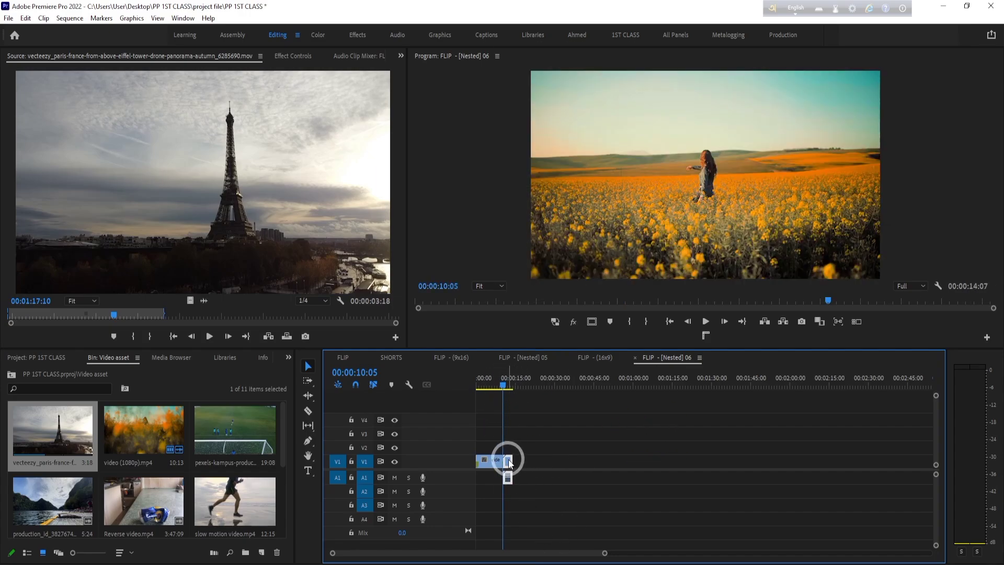
- Move the Eiffel Tower clip away to about 00:01:07:00 and ripple delete the gap between the two clips
drag(509, 461, 657, 461)
click(579, 463)
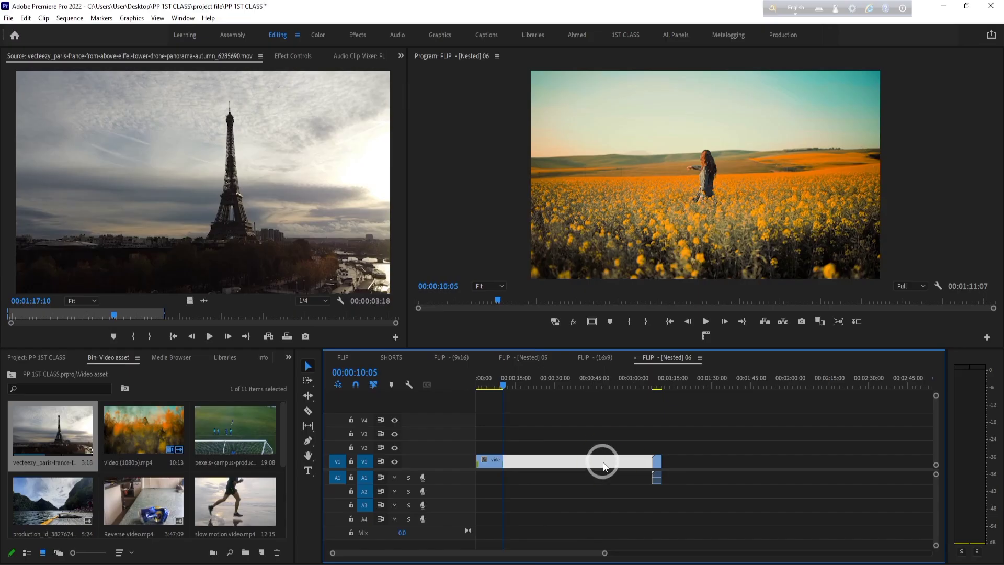
right_click(603, 465)
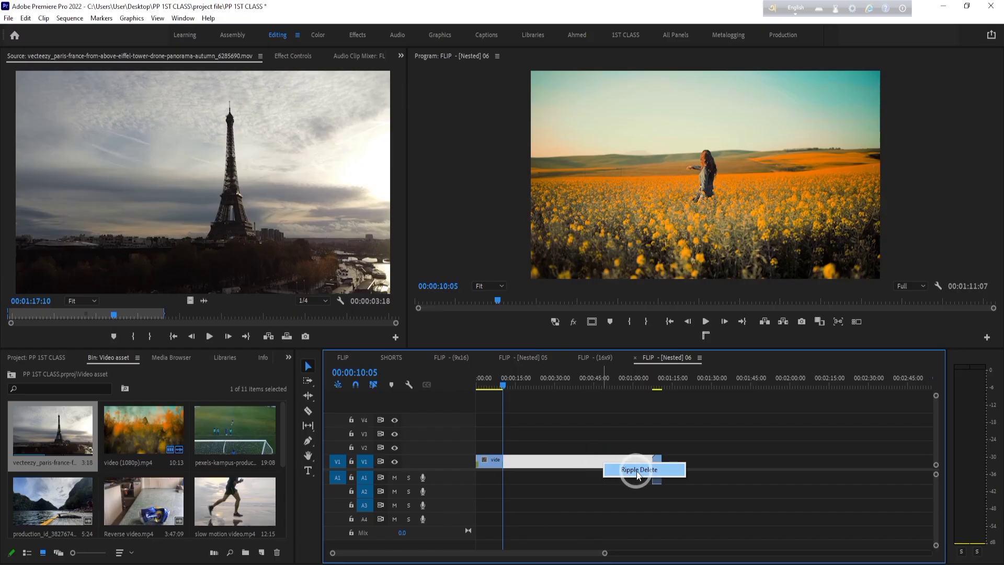
right_click(555, 465)
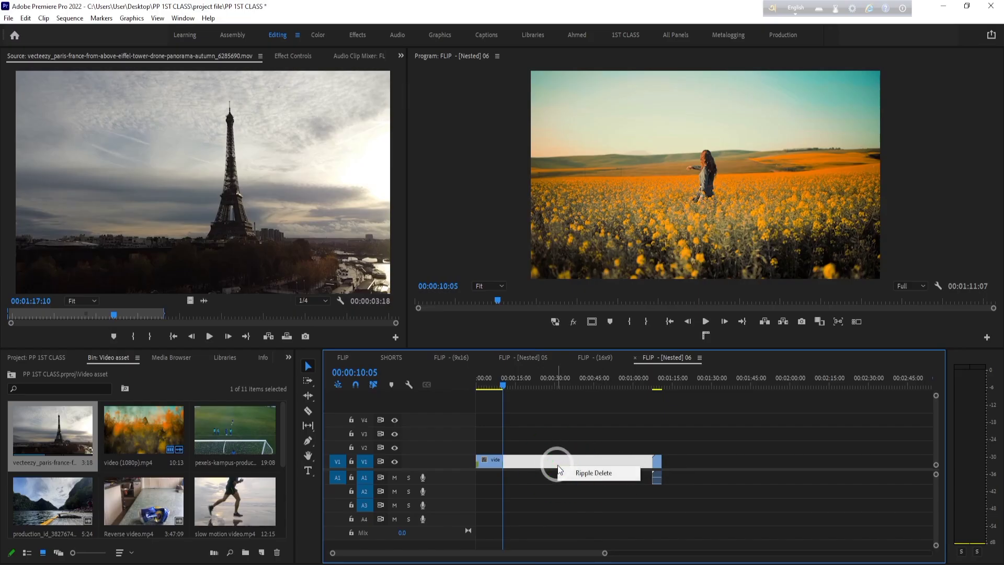
click(591, 469)
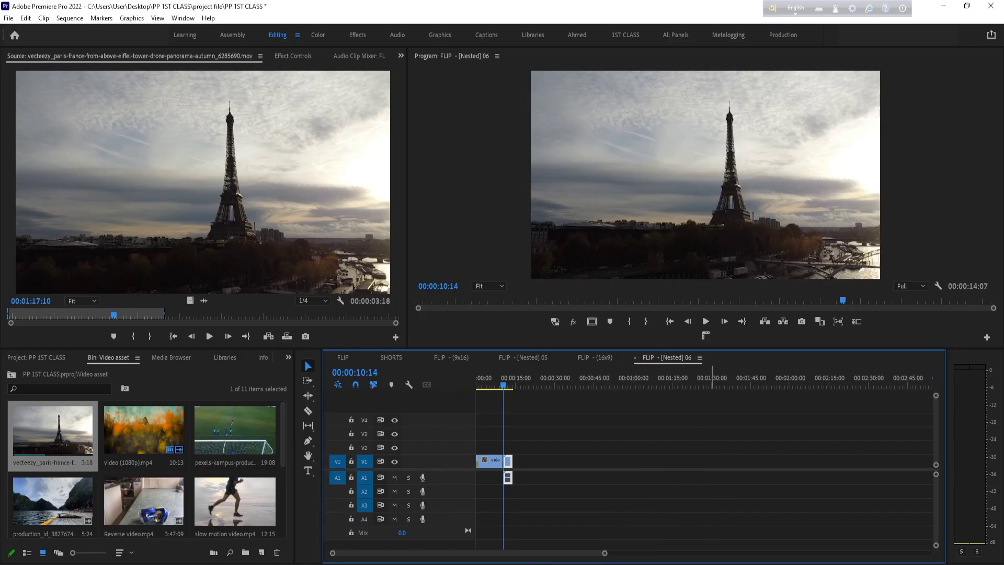
- Move the Eiffel Tower clip with its audio to start at 00:00:15:07 and open it in the Source Monitor
drag(605, 553, 432, 553)
click(706, 448)
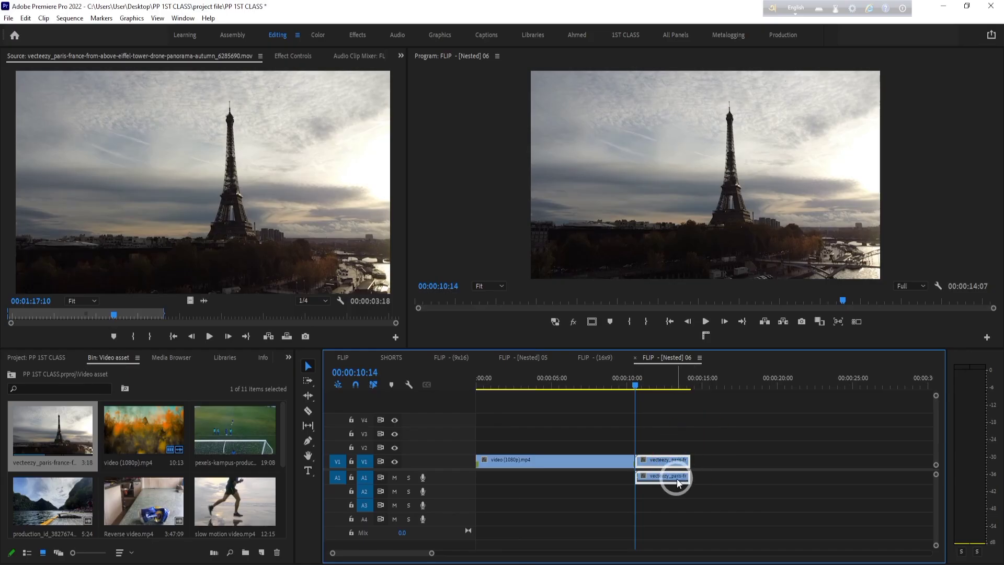
click(759, 496)
drag(657, 475, 784, 468)
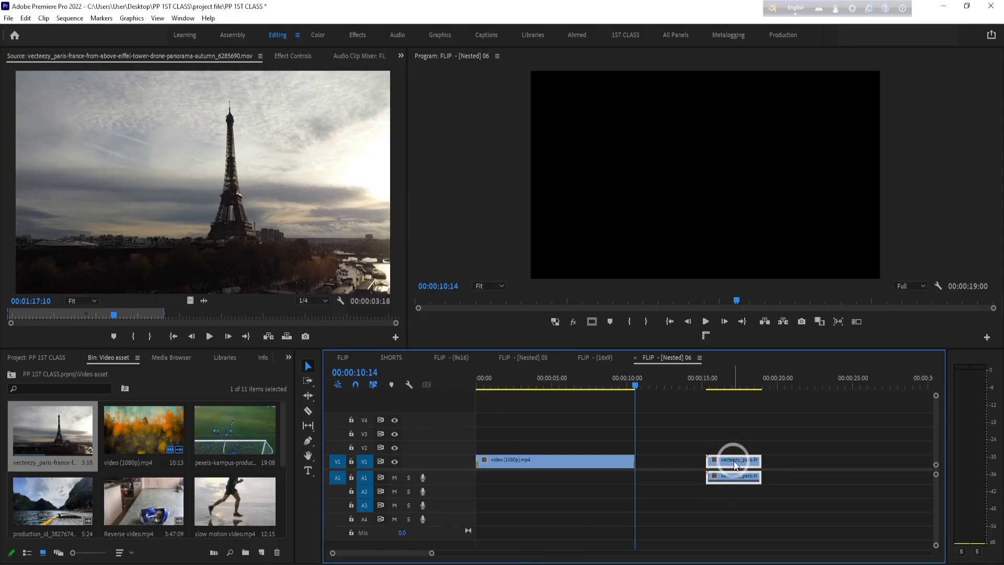
double_click(734, 463)
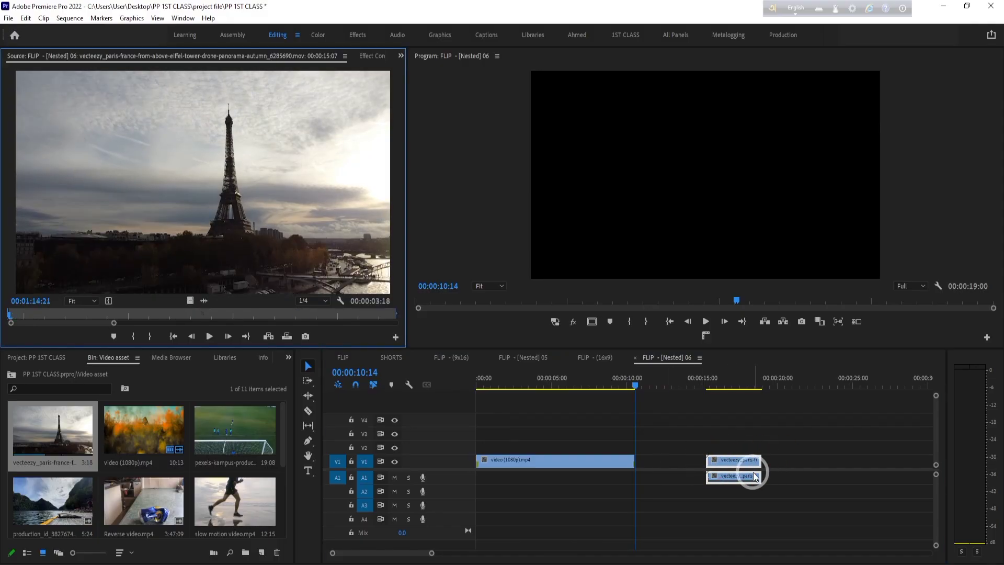
- Load video (1080p).mp4 in the Source Monitor and overwrite the clip at the sequence start with its video and audio on V1 and A1
click(554, 465)
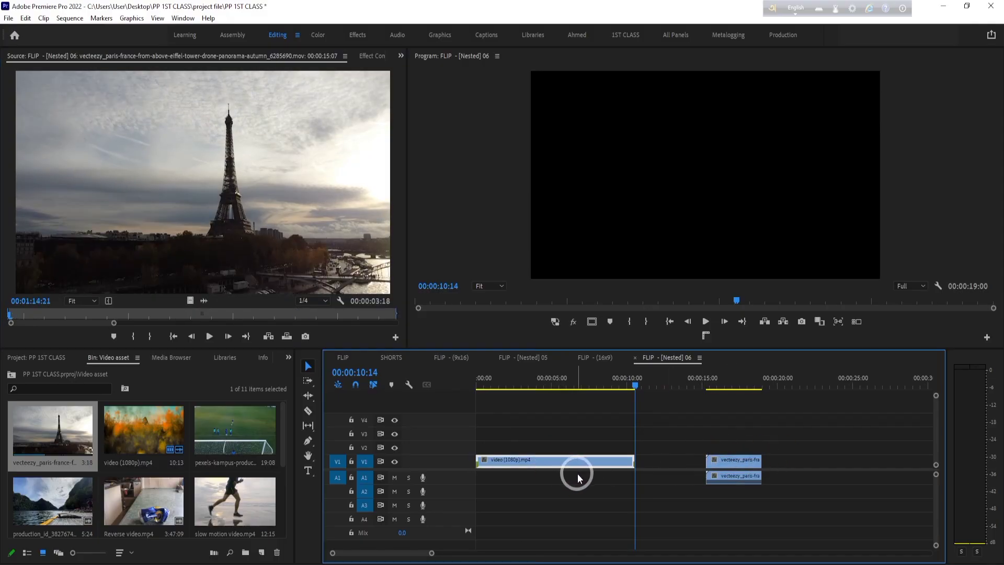
double_click(146, 441)
drag(204, 292, 462, 481)
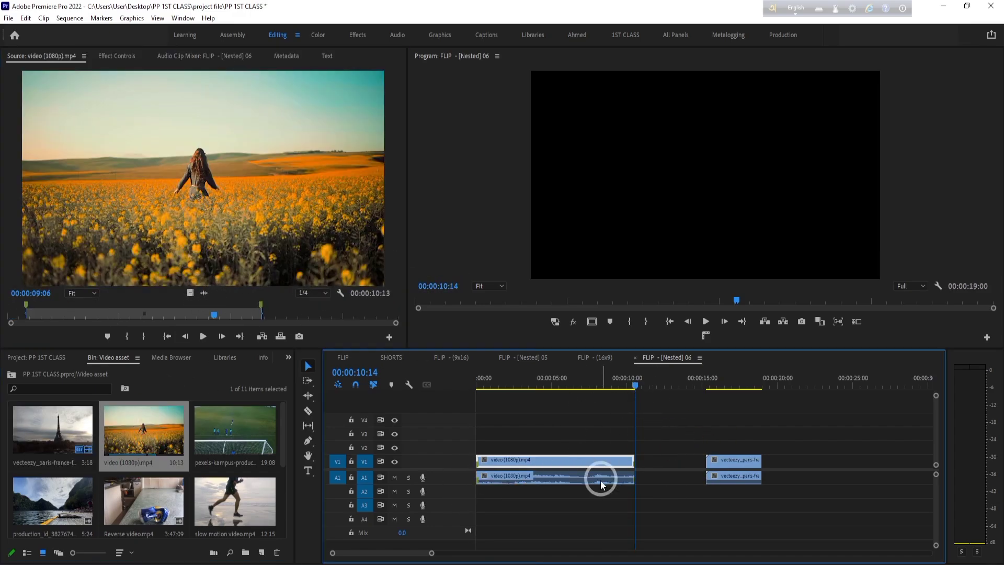
drag(591, 510, 601, 448)
click(618, 500)
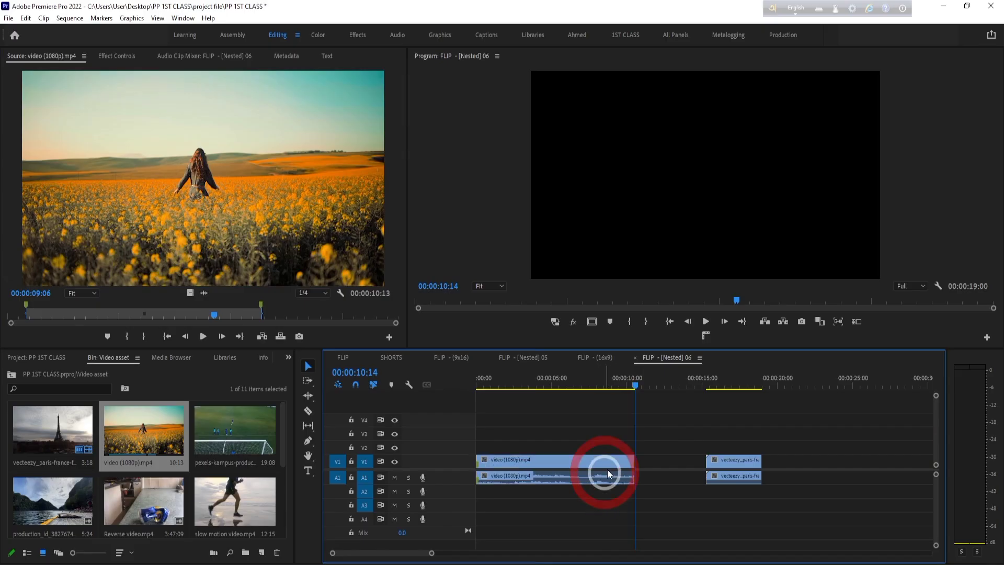
click(608, 473)
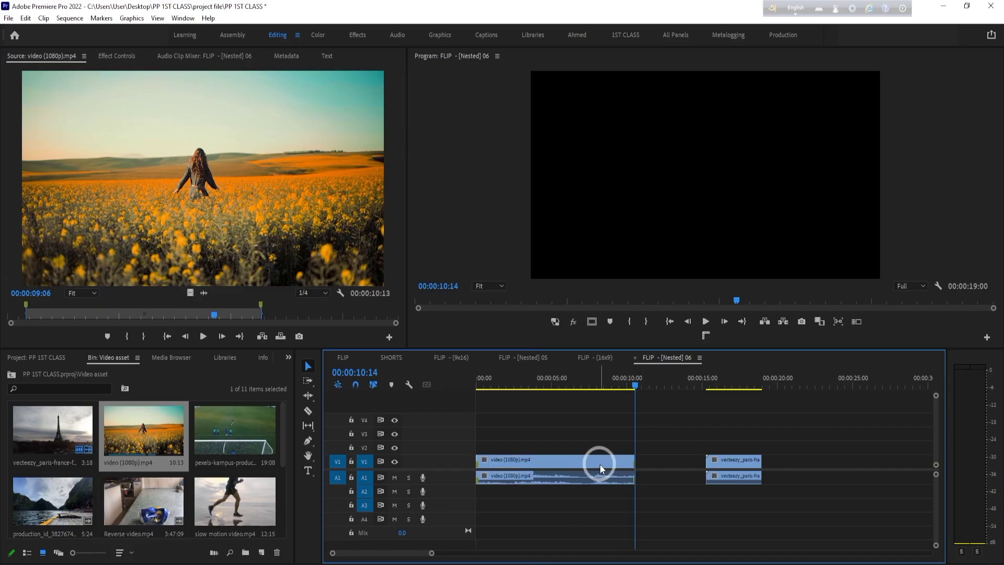
- Move the video part of video (1080p).mp4 up to V2 and link it with its A1 audio
drag(600, 468, 567, 448)
drag(646, 437, 587, 448)
right_click(587, 448)
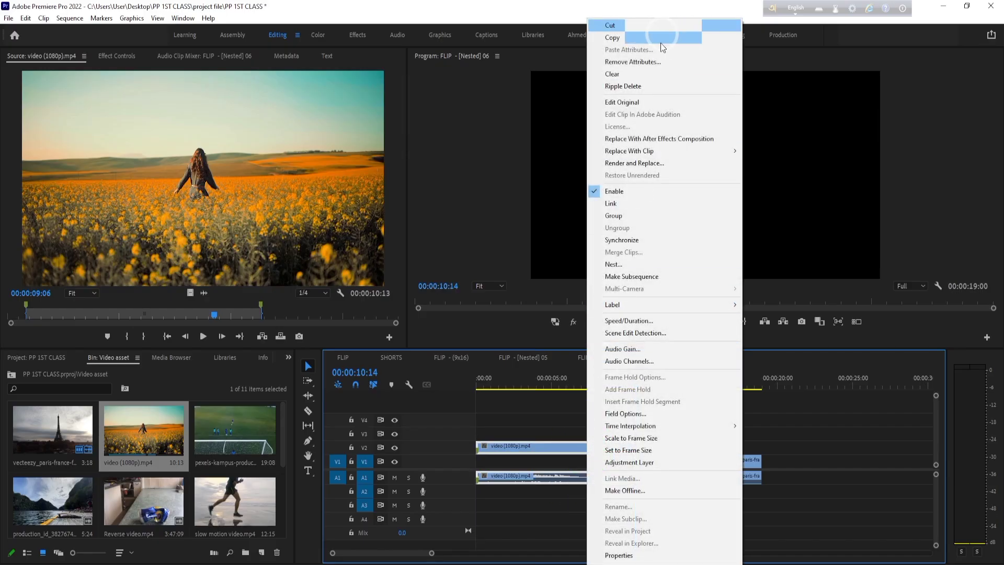
click(611, 203)
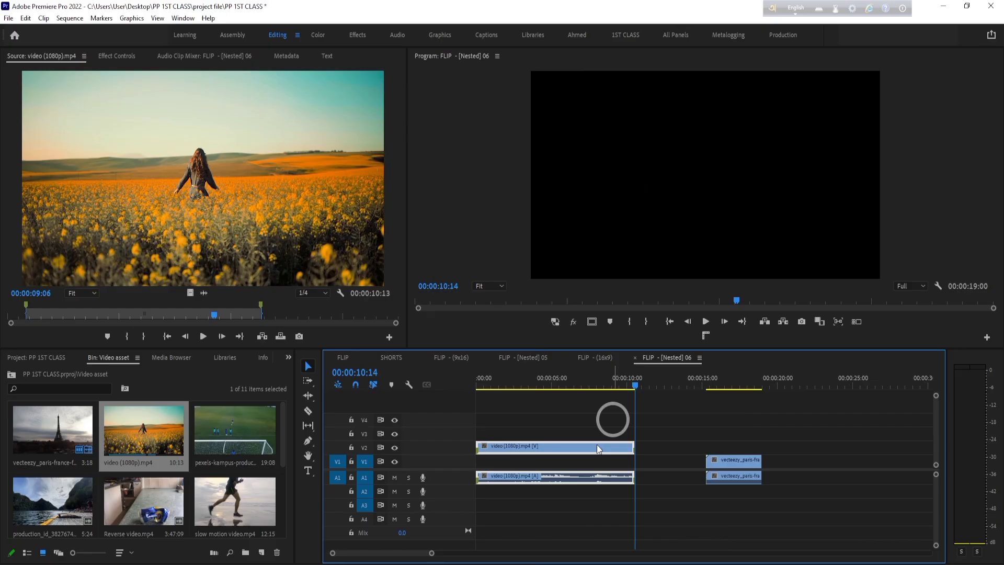
- Return the video part of video (1080p).mp4 to V1 and set the playhead to 00:00:09:02
click(555, 514)
mouse_move(565, 448)
mouse_down()
mouse_move(632, 448)
mouse_move(570, 460)
mouse_up()
click(738, 463)
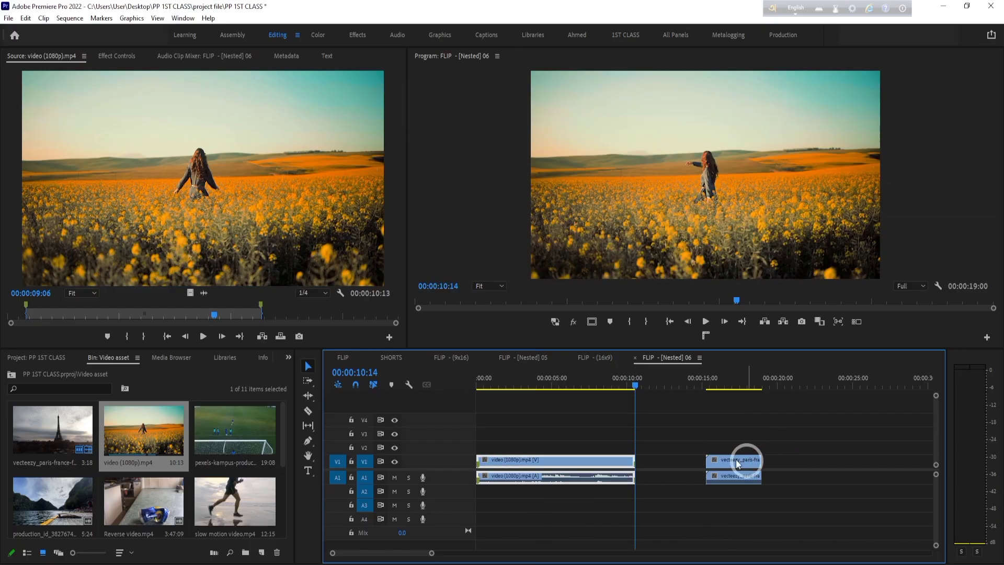
drag(634, 385, 612, 387)
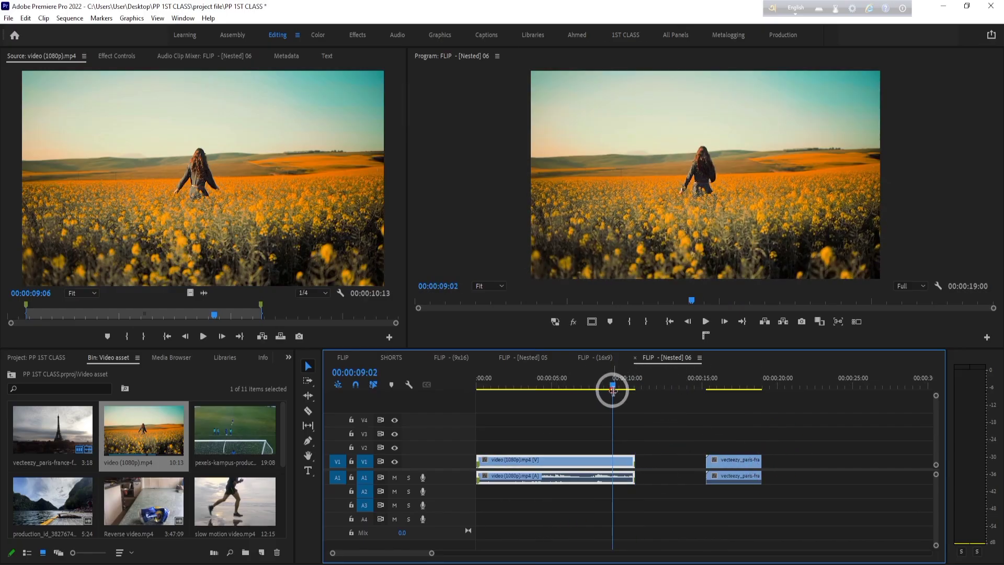
- Unlink the Eiffel Tower clip and move only its video against the end of the first V1 clip
right_click(739, 464)
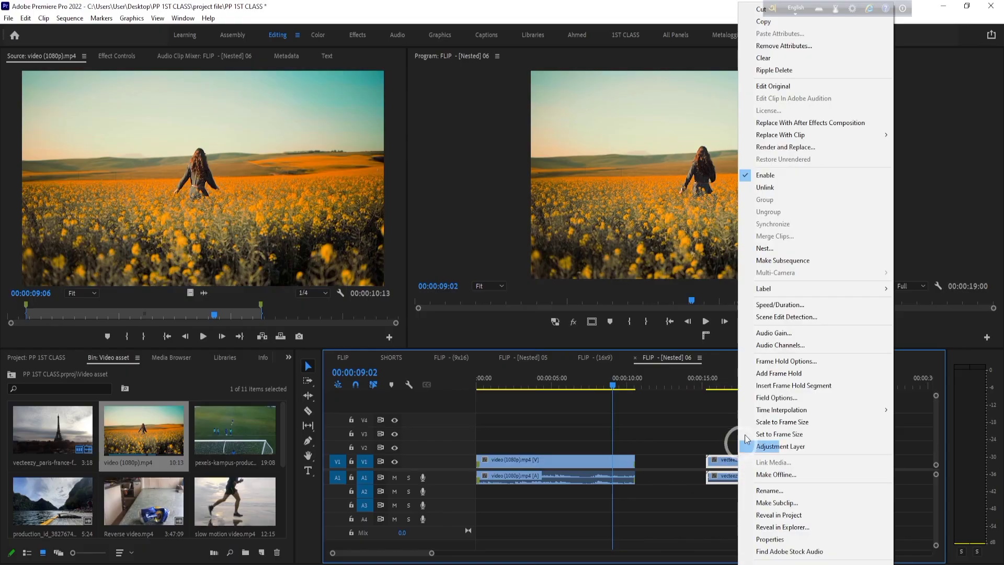
click(786, 190)
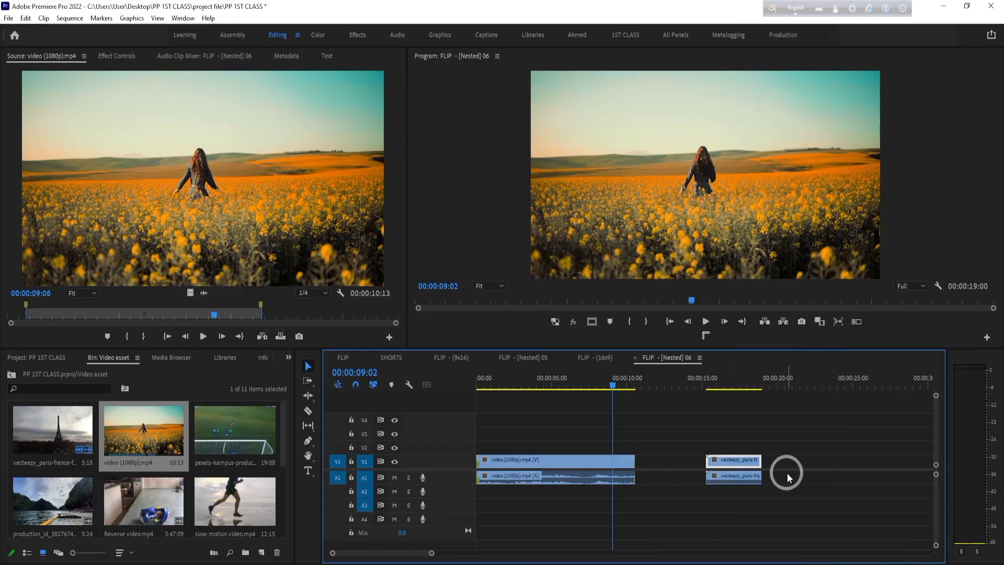
drag(736, 465, 663, 460)
- Delete the Eiffel Tower audio from A1 and extend the first clip's audio to the end of the Eiffel Tower video
click(750, 476)
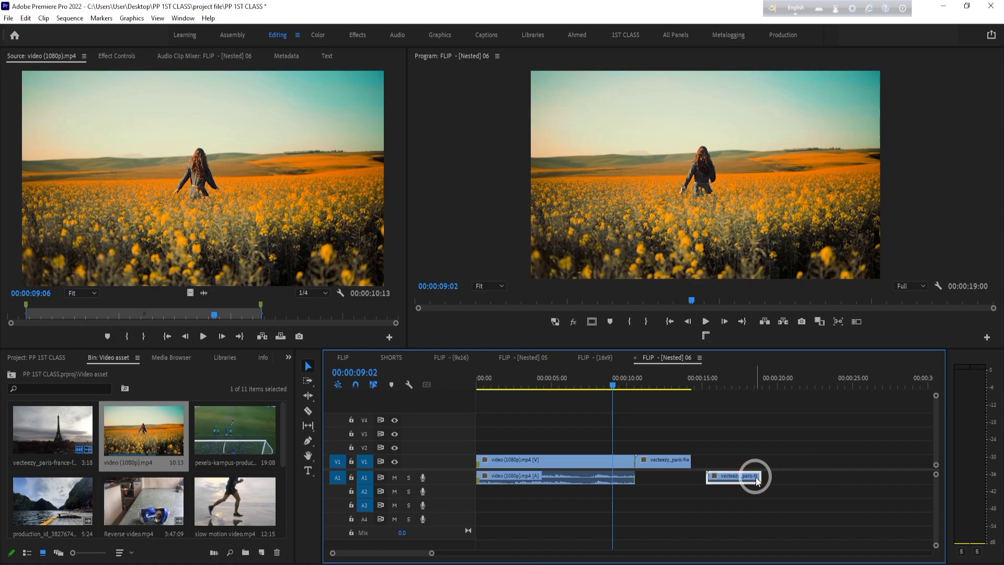
key(Delete)
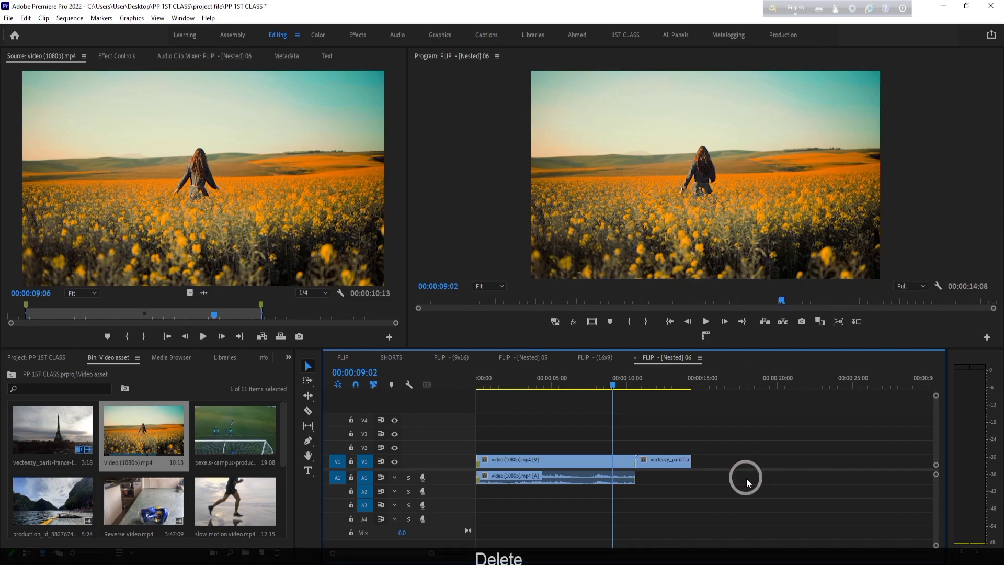
drag(634, 480, 689, 475)
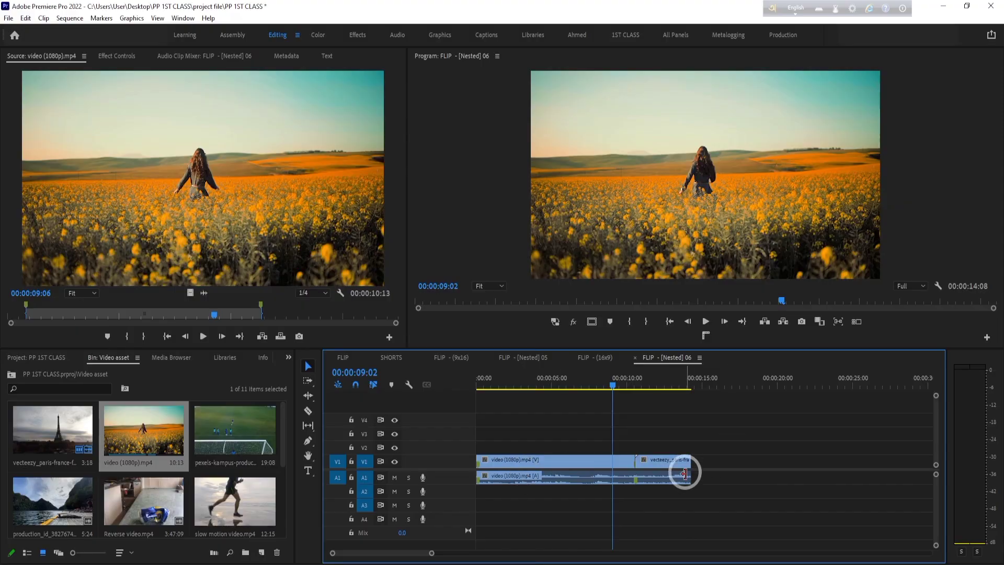
- Play the sequence from 00:00:09:10 across the cut and reposition the playhead at 00:00:10:23
mouse_move(633, 389)
mouse_down()
mouse_move(657, 391)
mouse_move(619, 391)
mouse_up()
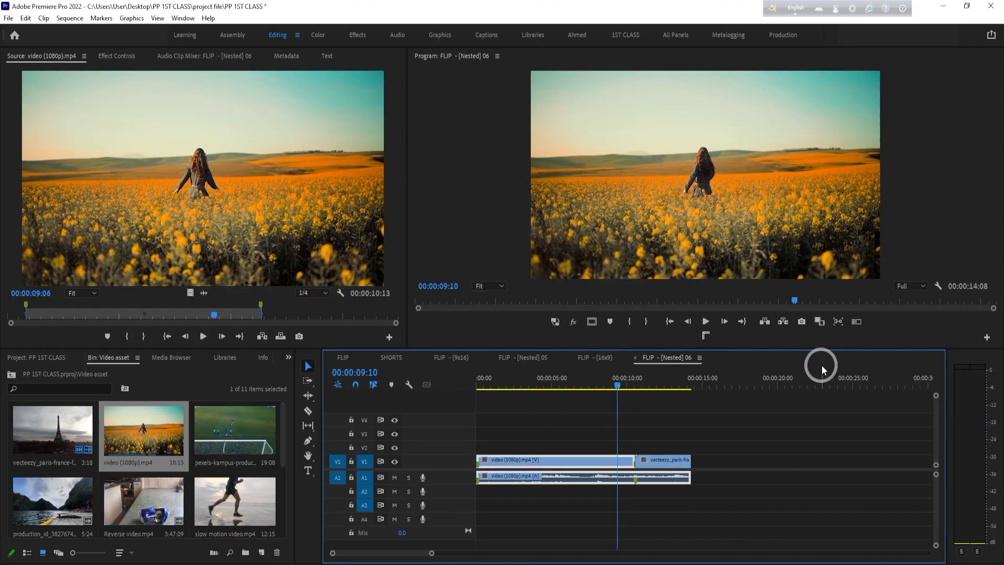
key(space)
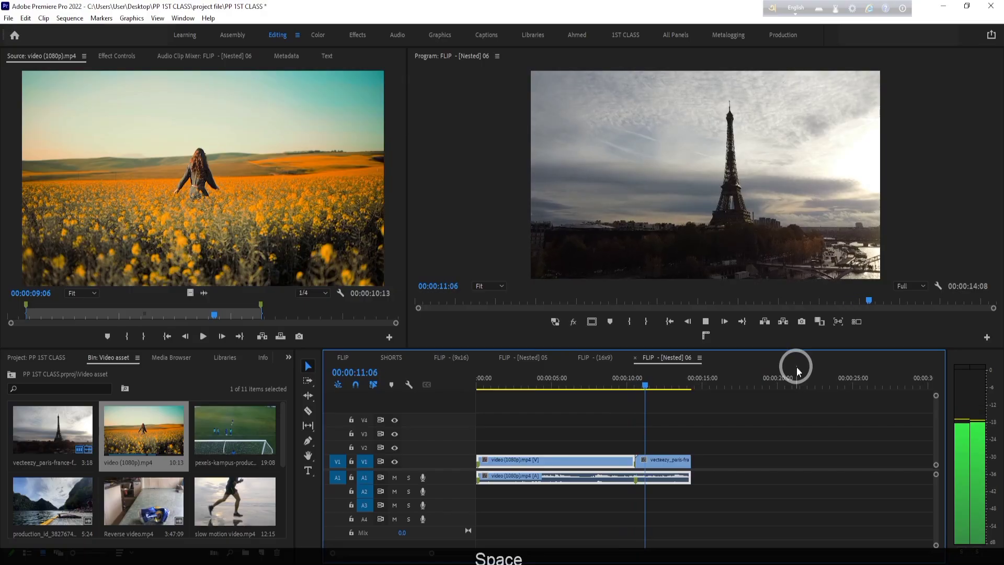
key(space)
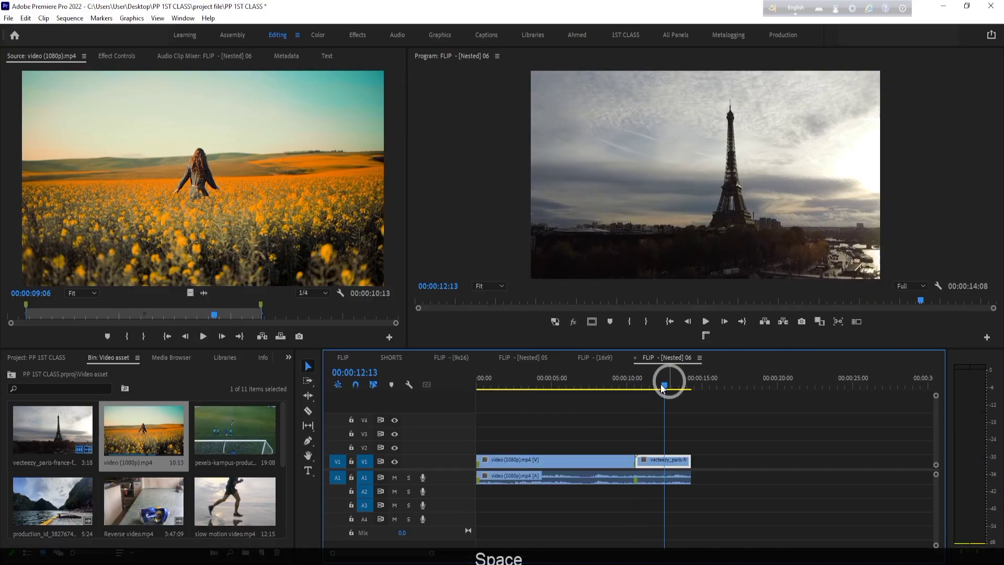
drag(665, 379, 640, 379)
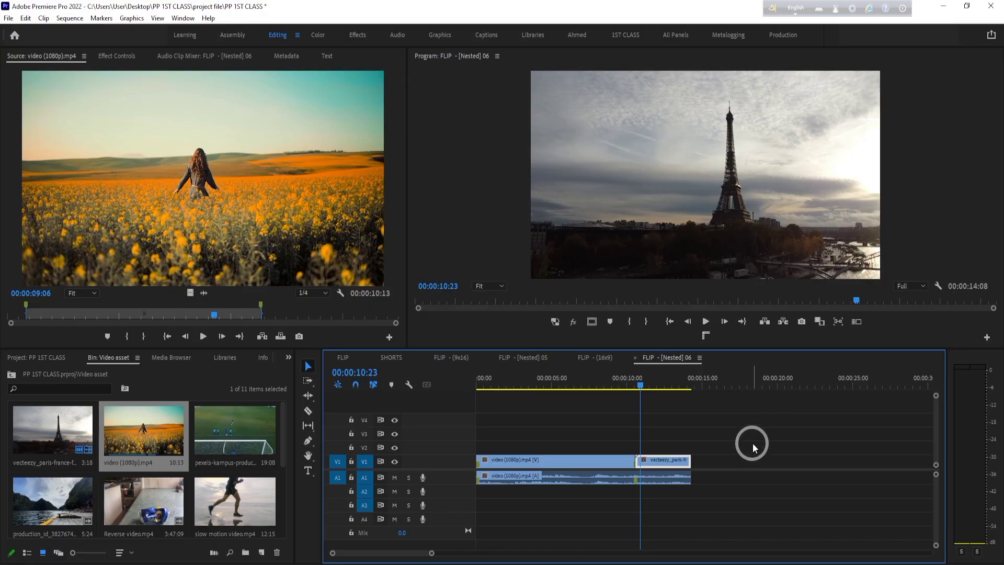
- Unlink the video and audio of the clips on V1 and A1
drag(754, 438, 645, 497)
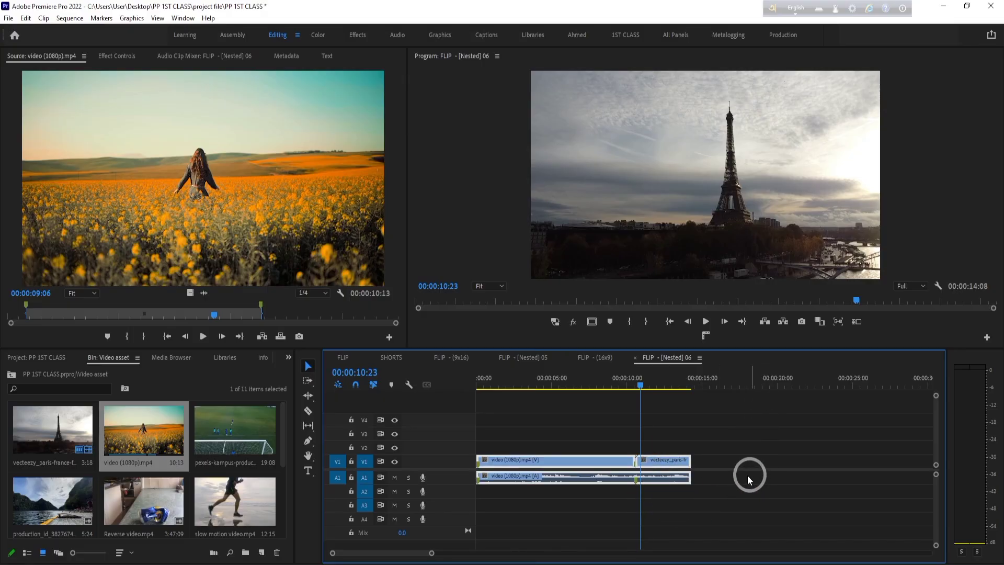
right_click(657, 477)
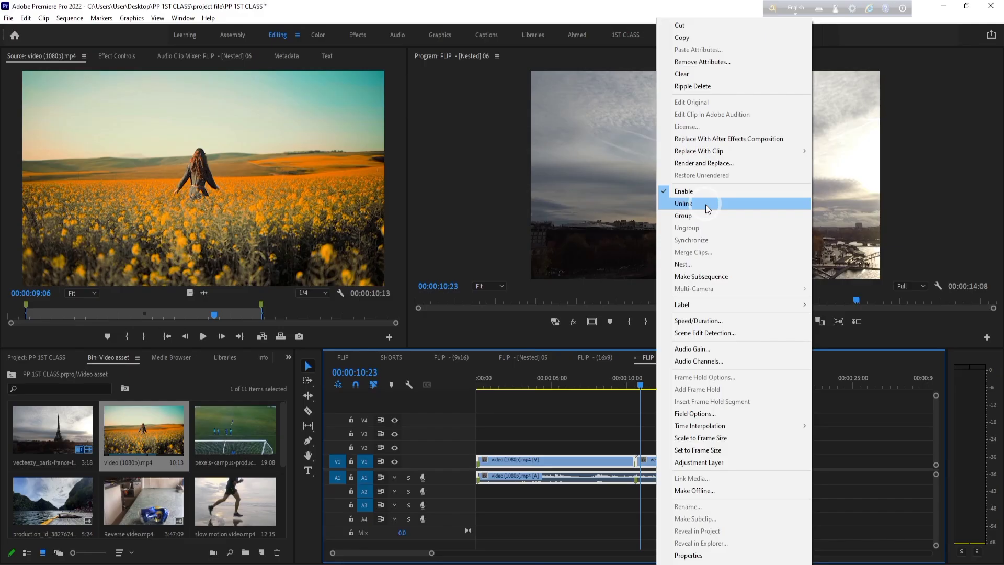
click(705, 205)
- Nest all the clips on V1 and A1 as Nested Sequence 01 and undo the nesting
drag(748, 418, 543, 560)
right_click(658, 467)
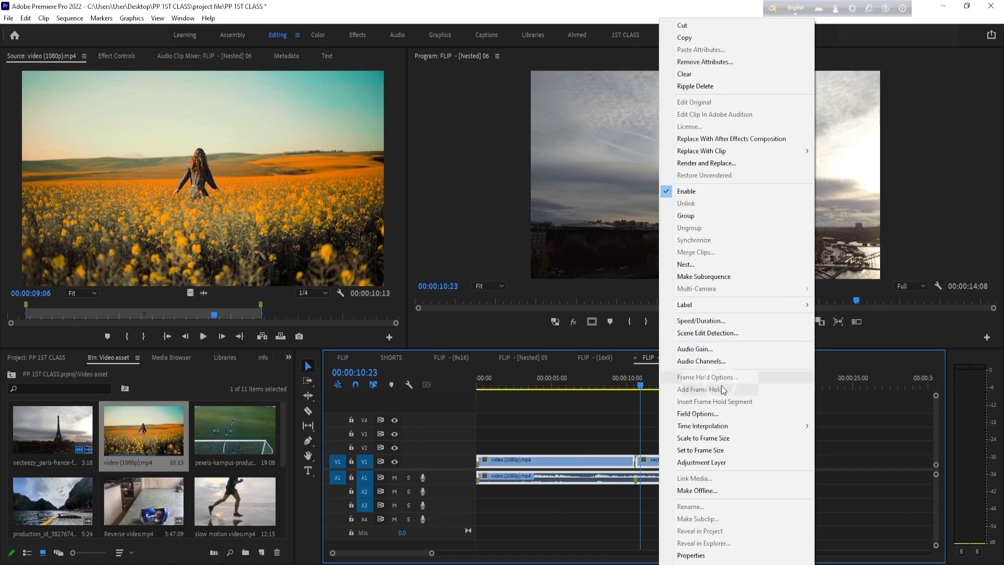
click(689, 264)
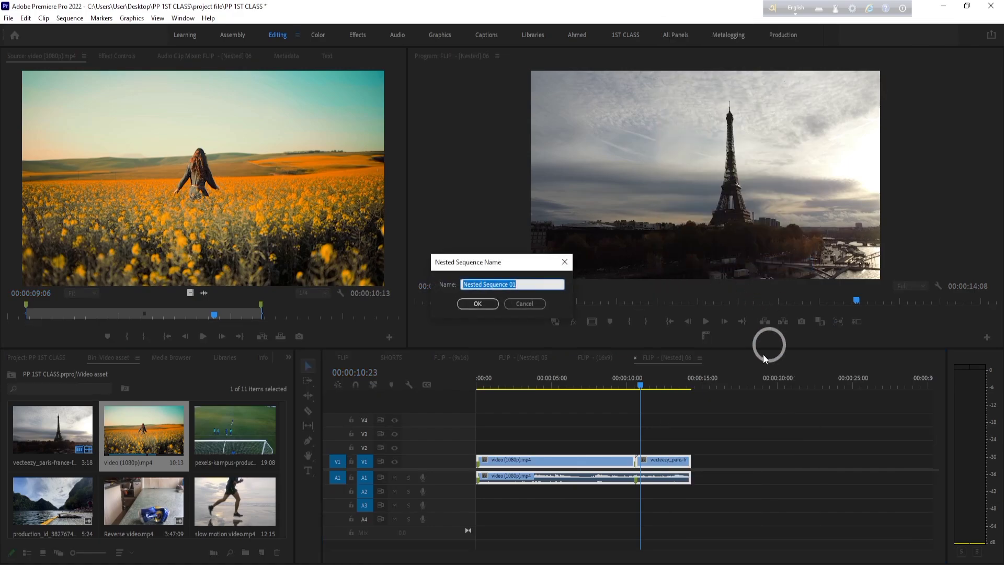
click(477, 303)
click(553, 463)
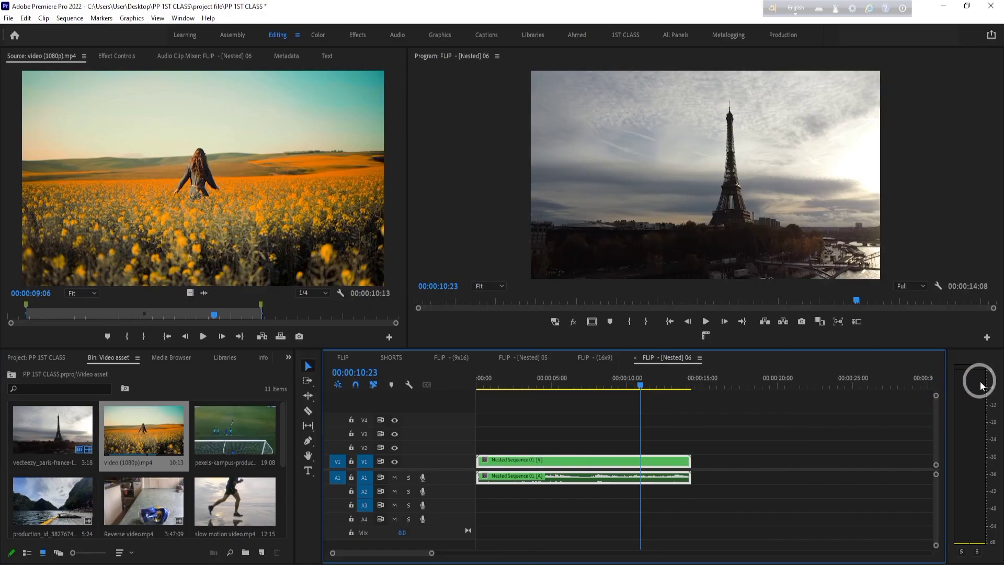
key(ctrl+z)
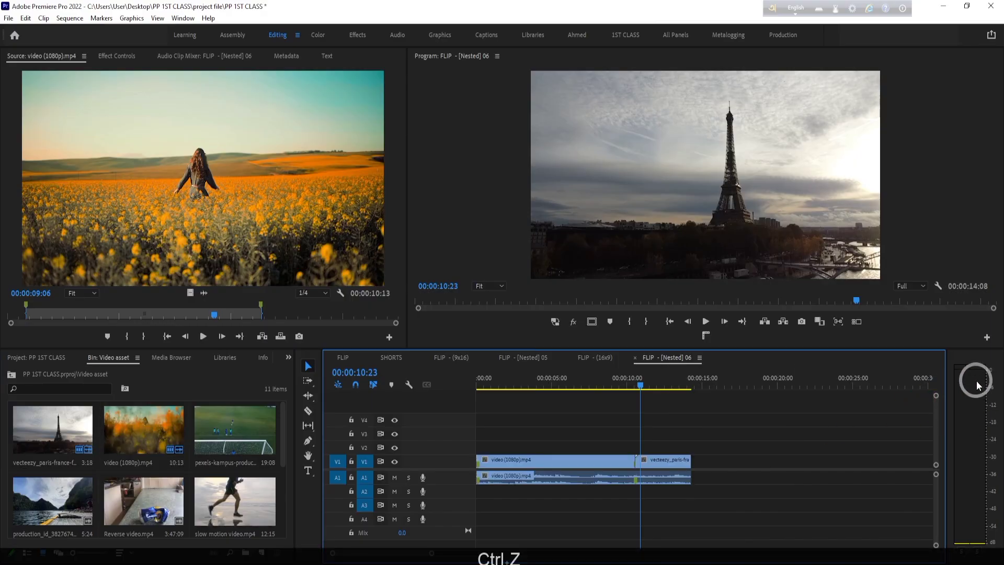
- Set the playhead to 00:00:09:02 and link the first V1 clip's video with the audio on A1
drag(723, 464, 572, 540)
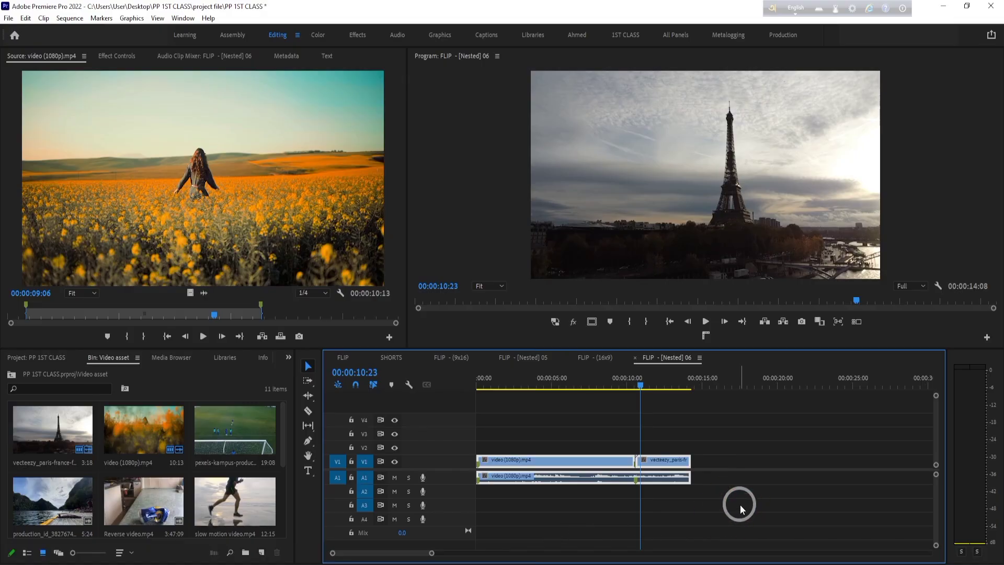
click(773, 528)
click(599, 463)
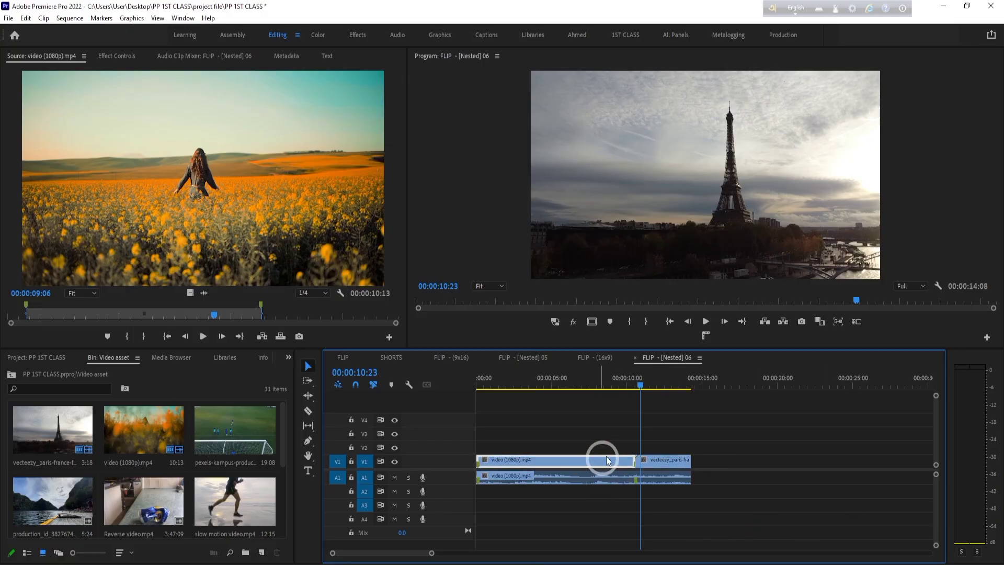
drag(637, 384, 612, 388)
drag(531, 446, 559, 508)
right_click(566, 471)
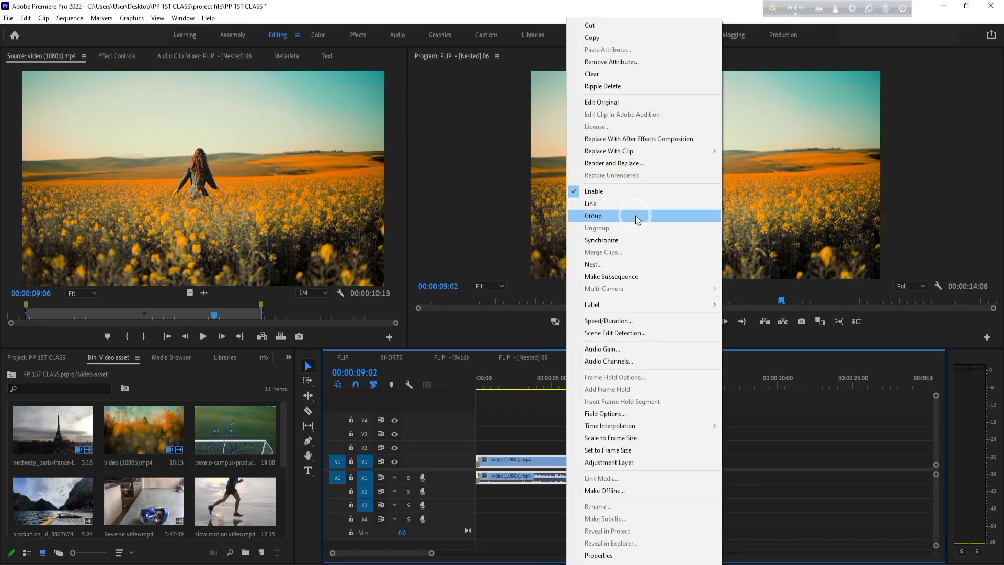
click(632, 207)
- Move the linked video (1080p).mp4 video from V1 up to V2 and select it together with its audio
click(501, 429)
click(585, 453)
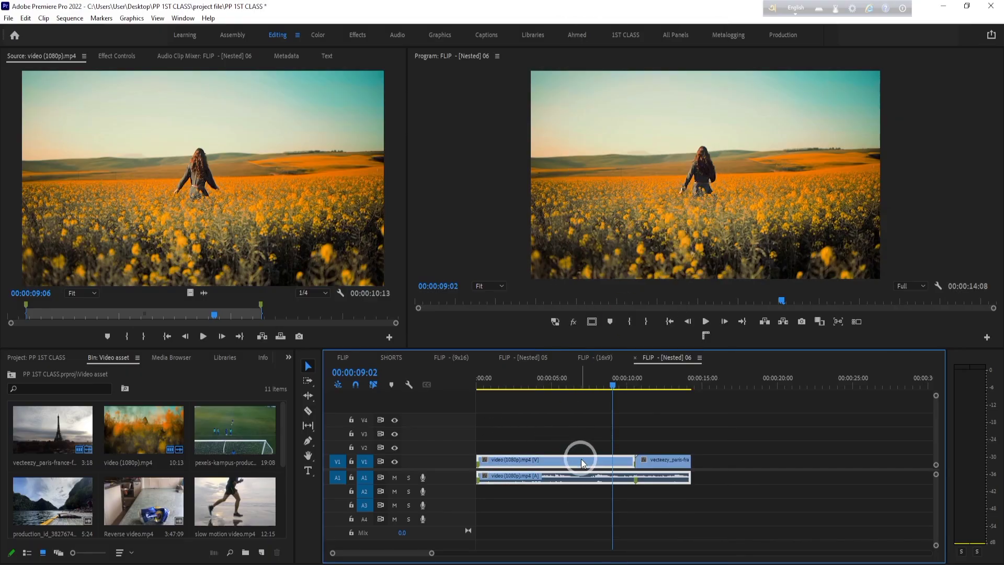
mouse_move(578, 459)
mouse_down()
mouse_move(587, 432)
mouse_move(823, 437)
mouse_move(560, 460)
mouse_move(584, 446)
mouse_up()
right_click(615, 447)
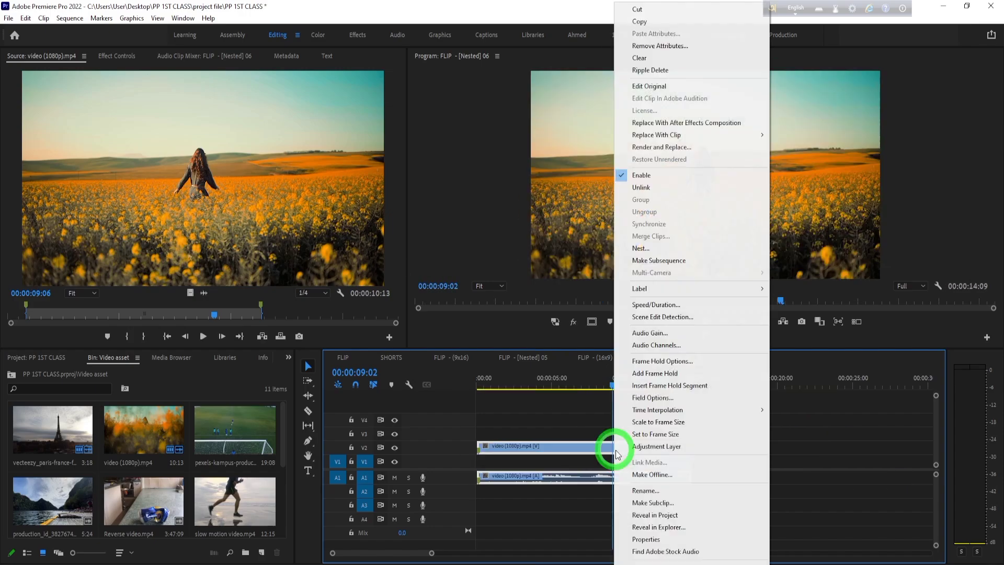
click(883, 518)
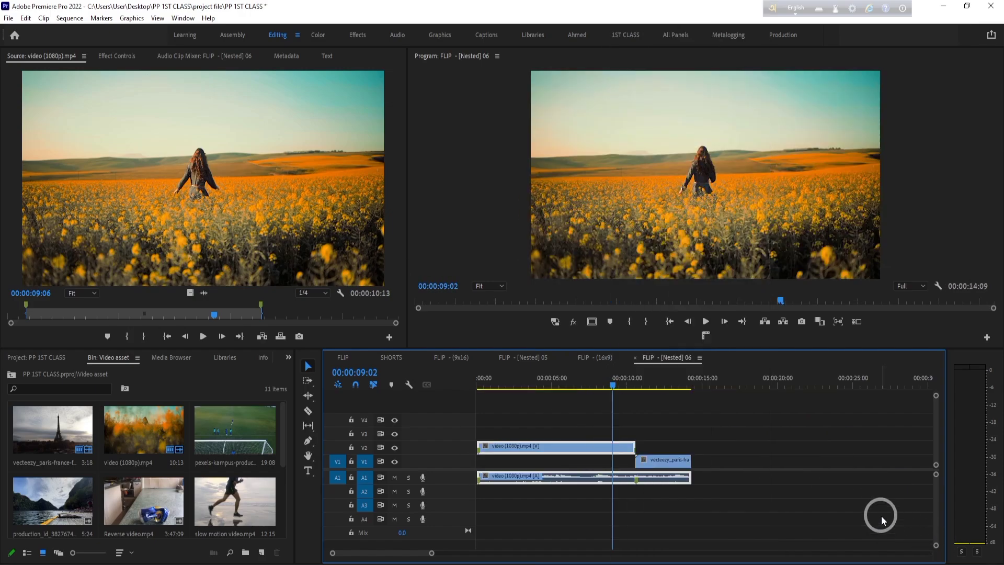
click(617, 451)
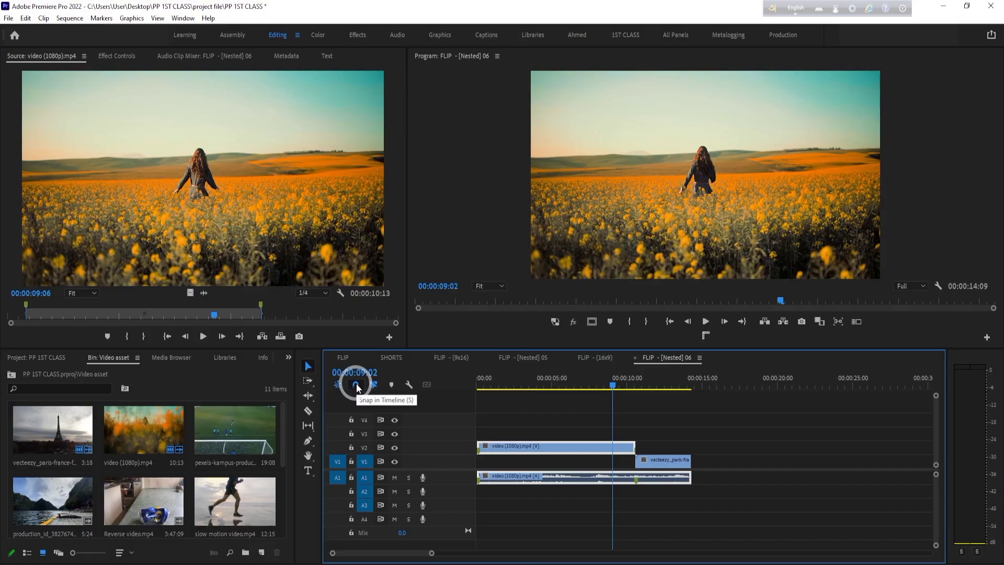
- Turn off Linked Selection and move only the clip's video to V3, 13:00 out of sync with its audio
click(371, 387)
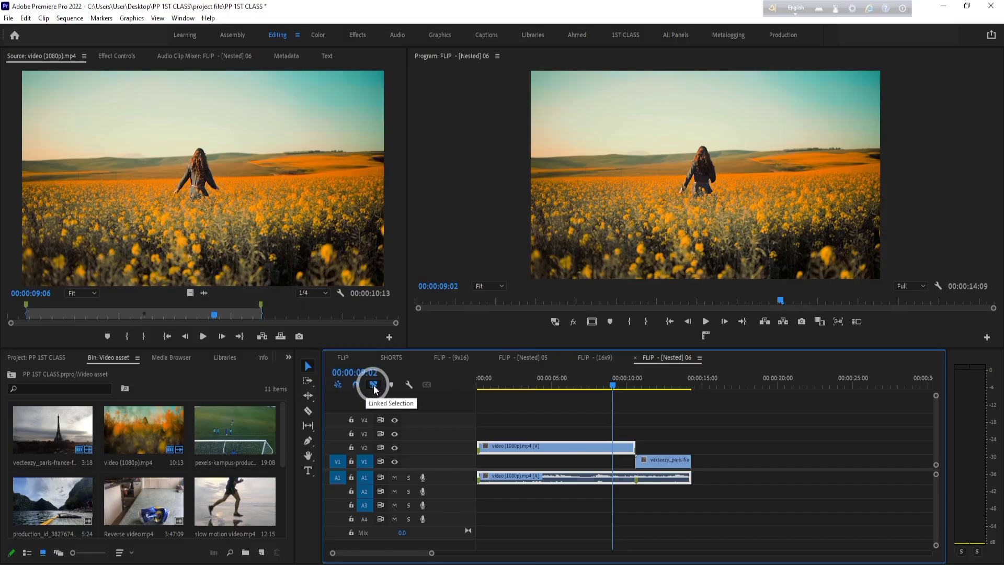
click(590, 413)
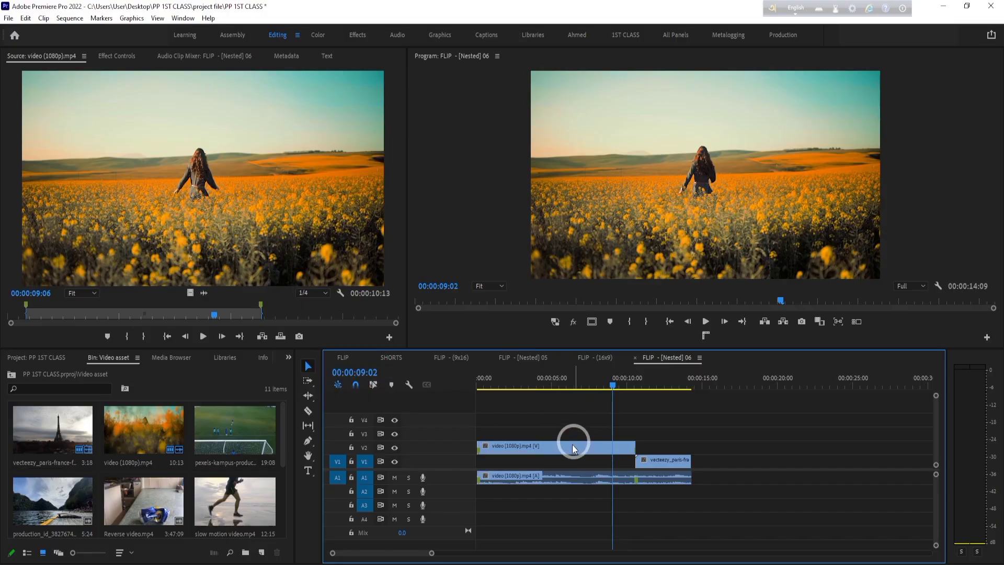
drag(573, 446, 772, 439)
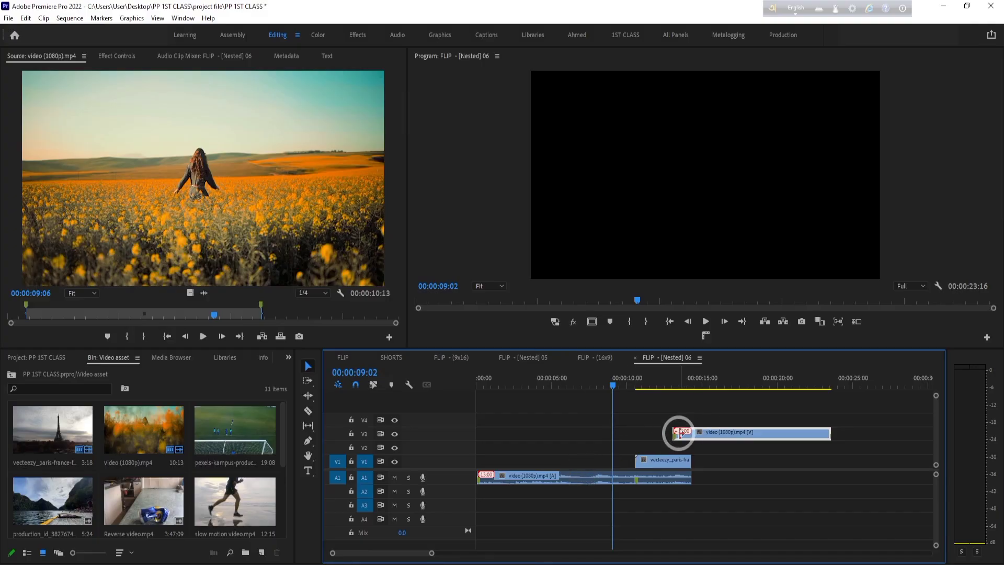
- Return the video to V2 near the sequence start and shift it back into sync with its audio, with the playhead at 00:00:00:00
drag(682, 438, 523, 443)
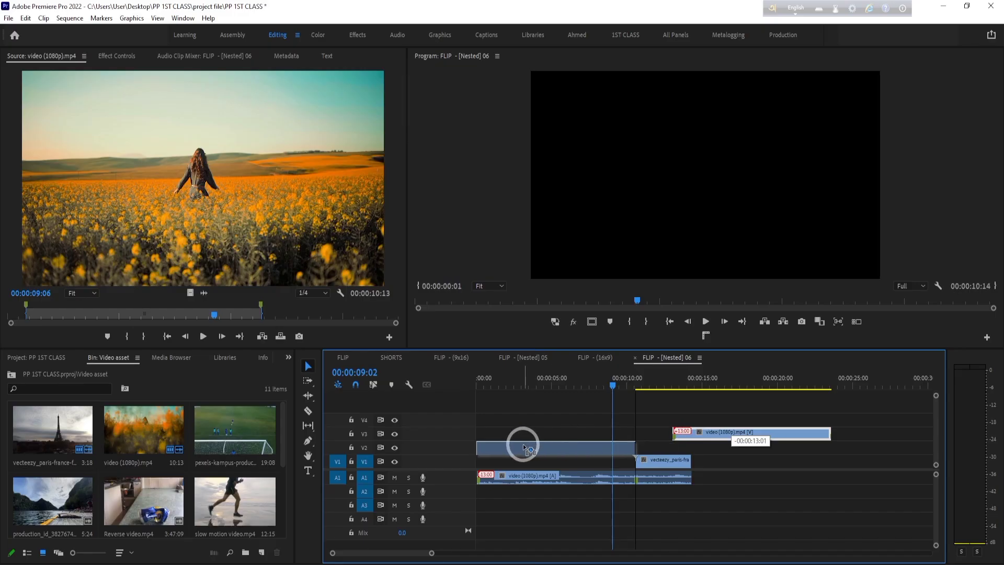
key(Home)
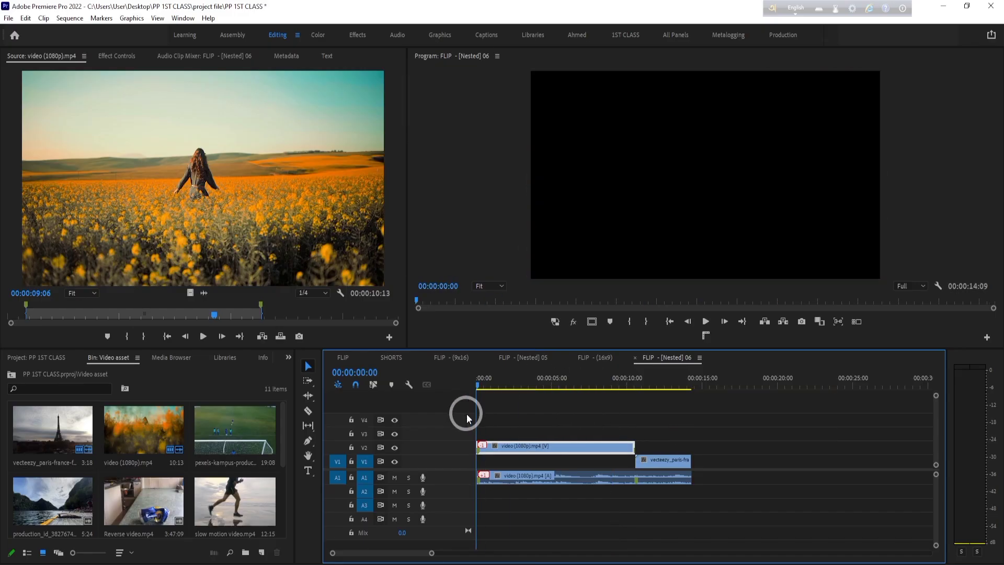
drag(429, 553, 401, 555)
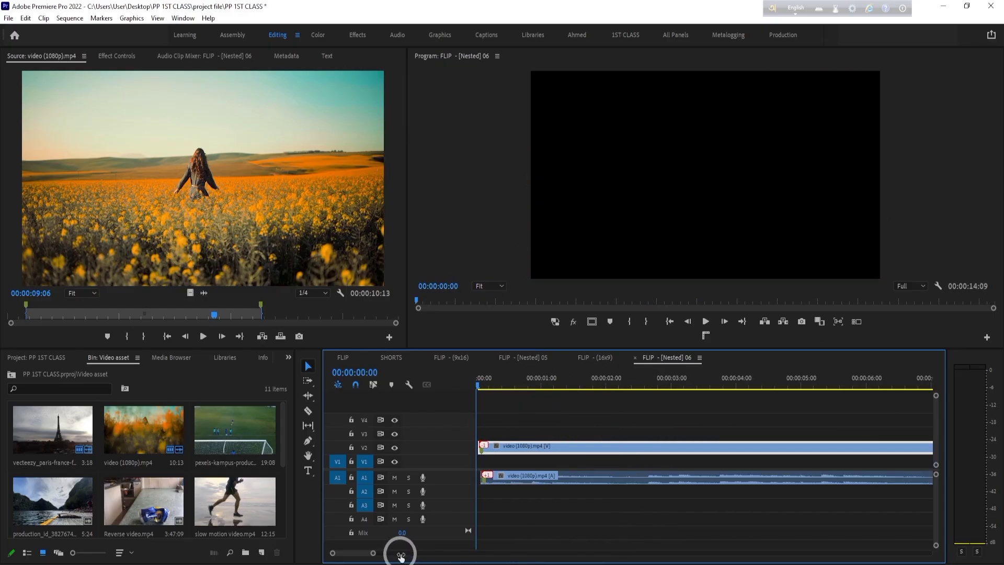
click(502, 447)
drag(501, 449, 506, 451)
click(548, 477)
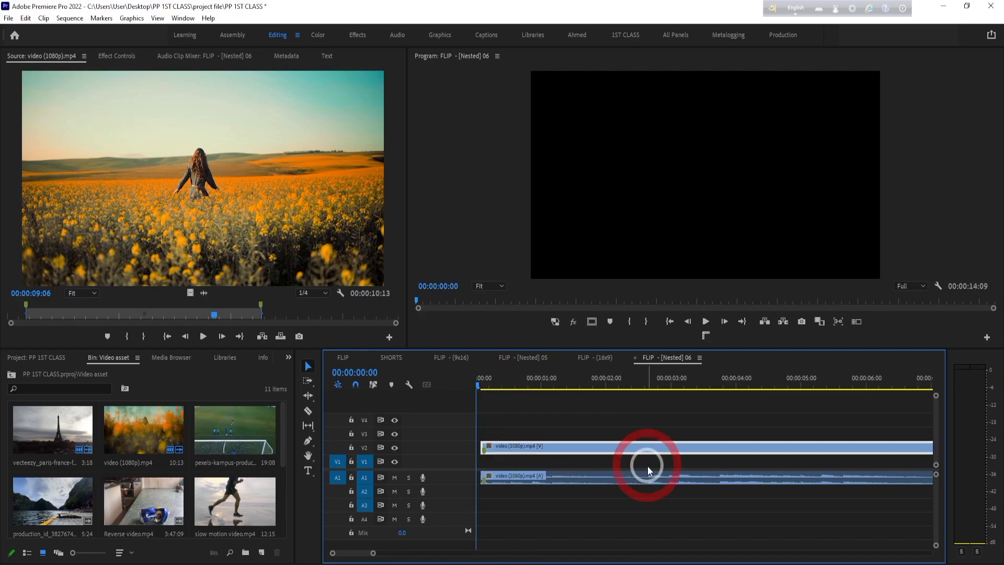
- Turn on Linked Selection and select the V2 video together with its linked audio
click(370, 385)
click(510, 443)
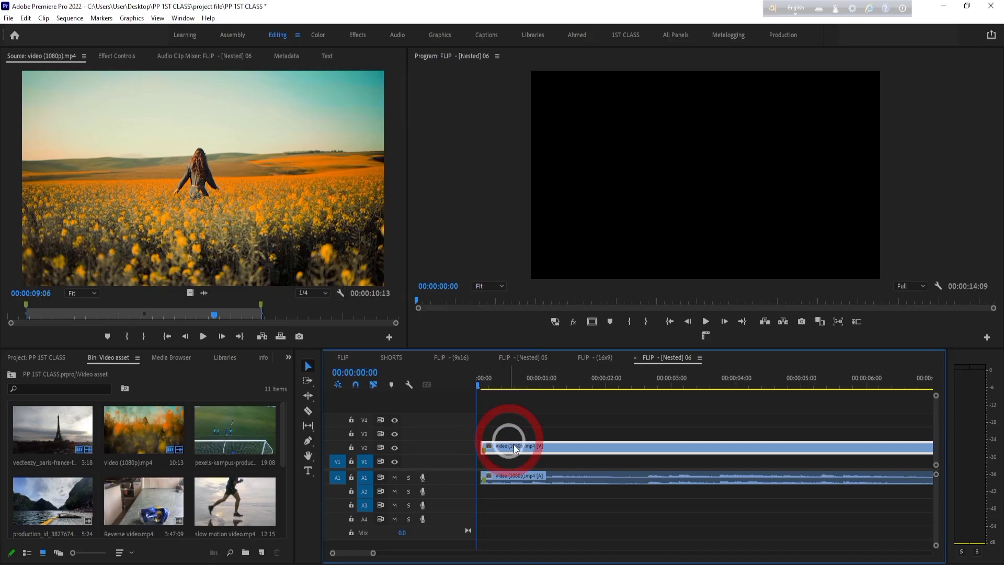
click(550, 447)
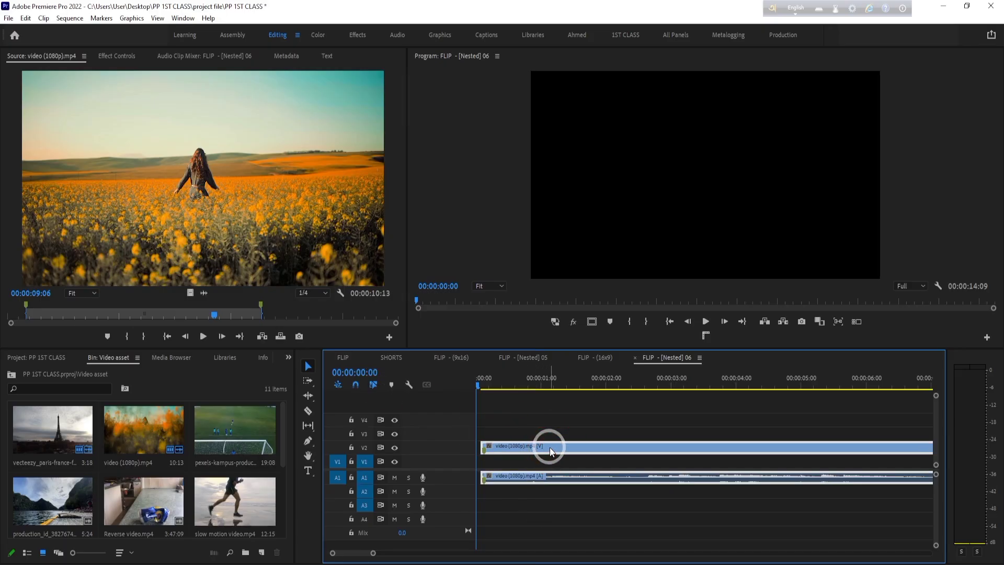
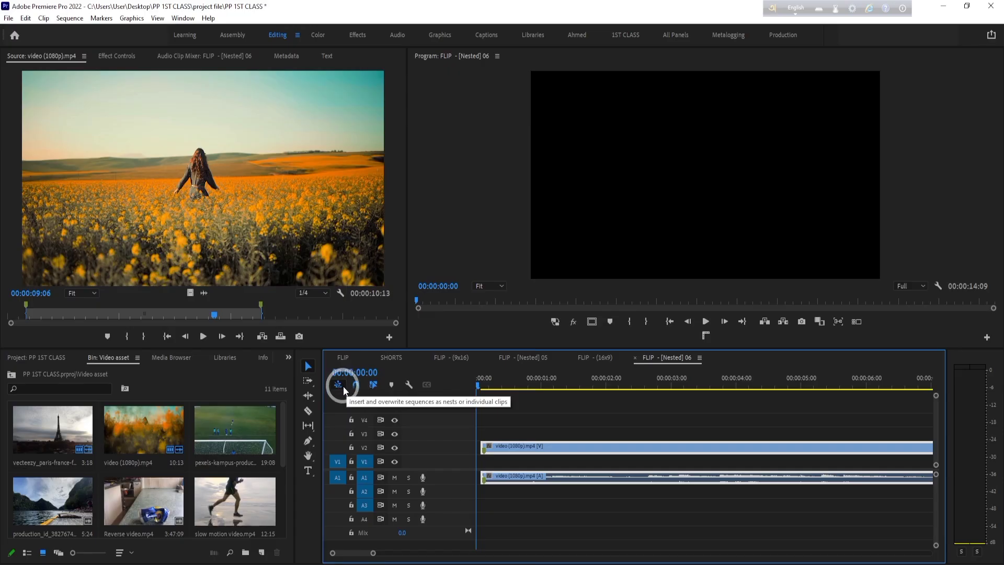
- Scrub the playhead to 00:00:10:03, near the cut between the field clip and the Eiffel Tower clip
click(633, 517)
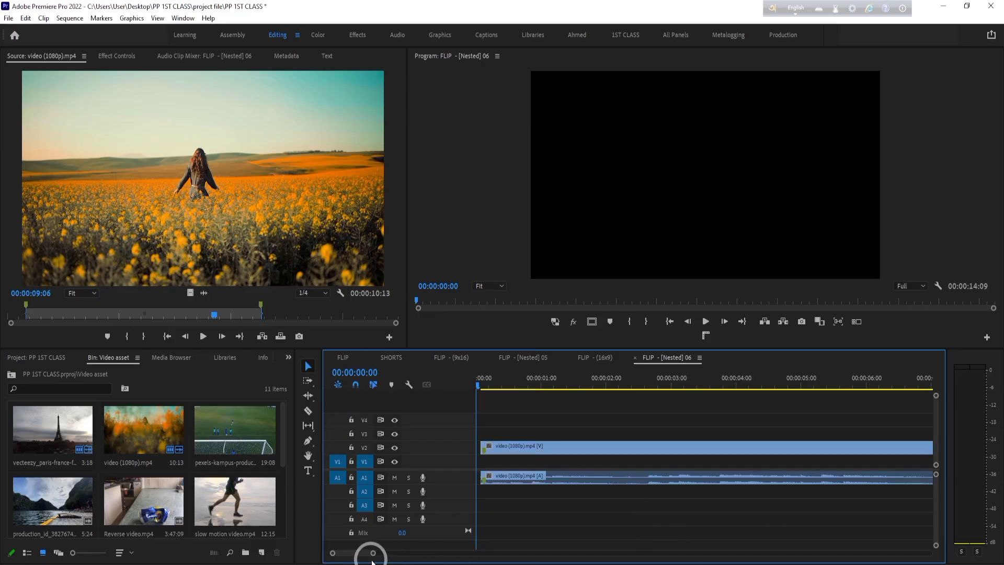
drag(372, 552, 497, 552)
drag(592, 458, 595, 447)
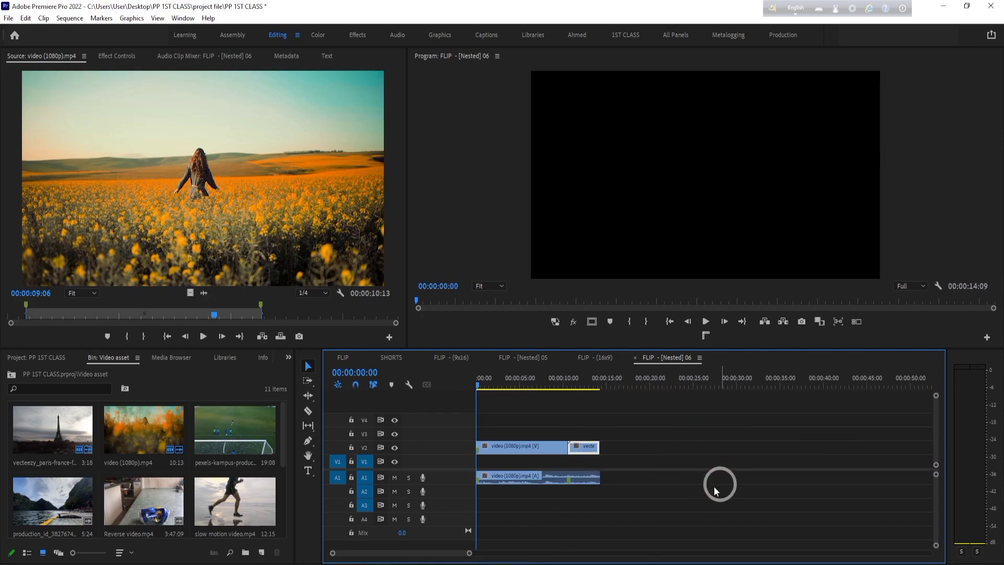
click(528, 378)
drag(529, 378, 566, 382)
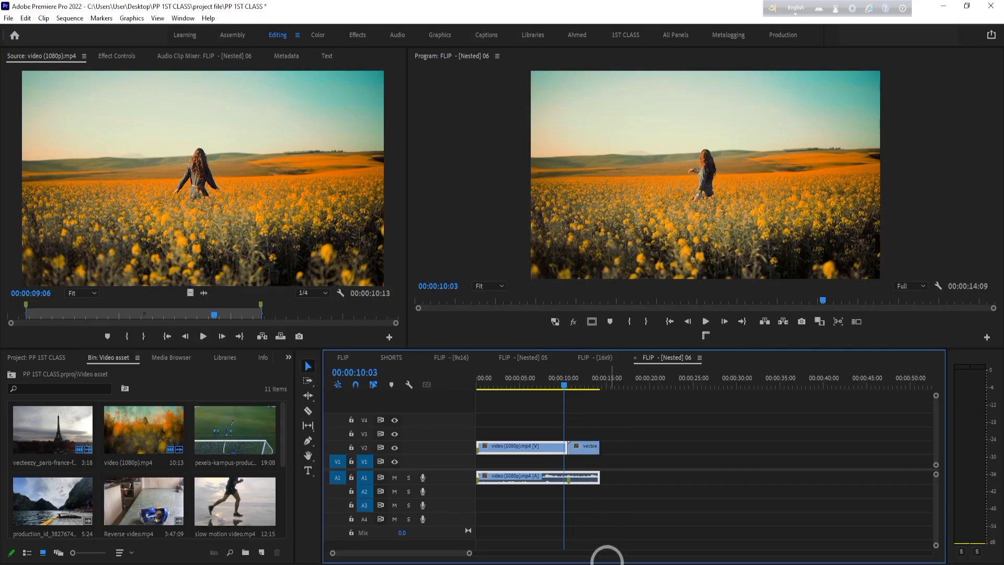
- Try shortening the end of the video (1080p).mp4 clip on V2 to about 7 seconds, and undo it
click(565, 446)
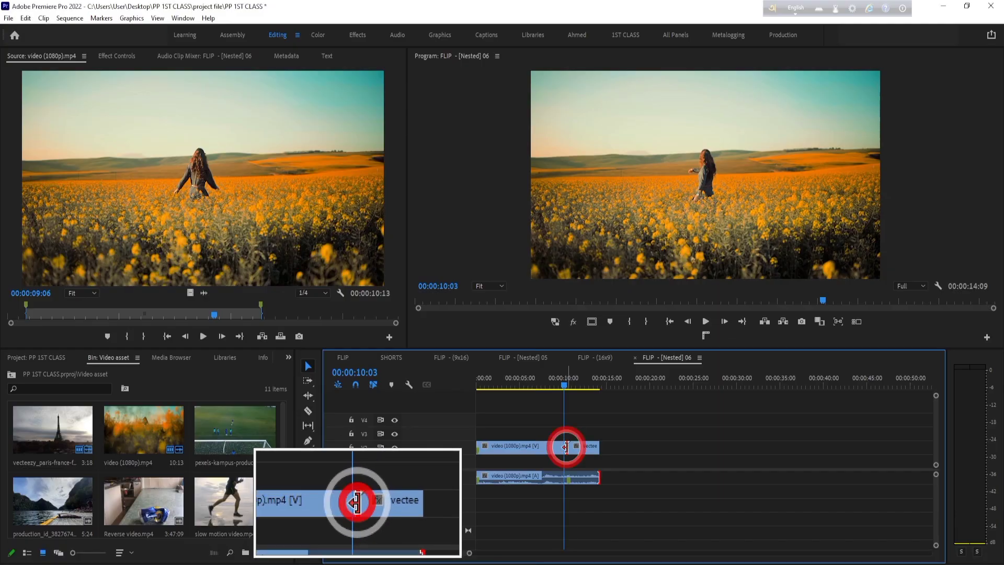
drag(565, 447, 539, 446)
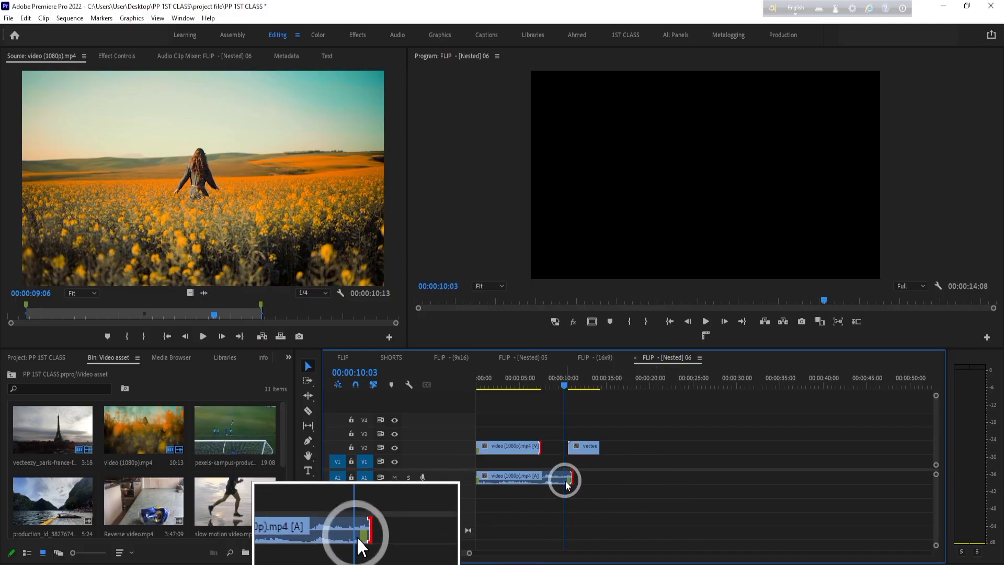
key(ctrl+z)
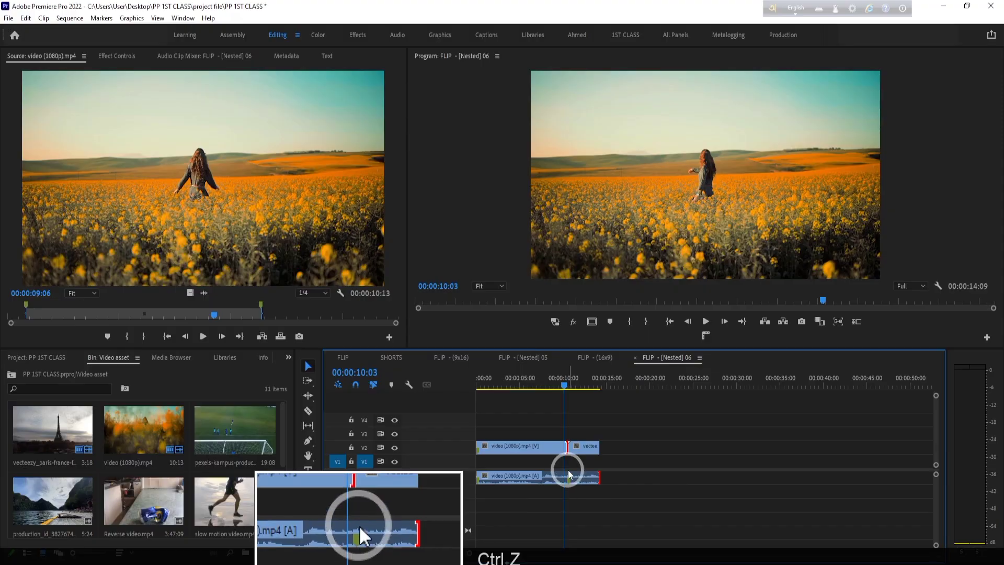
- Try trimming the end of video (1080p).mp4 to 00:00:06:21 with a ripple delete of the gap, and undo both edits
drag(565, 447, 532, 447)
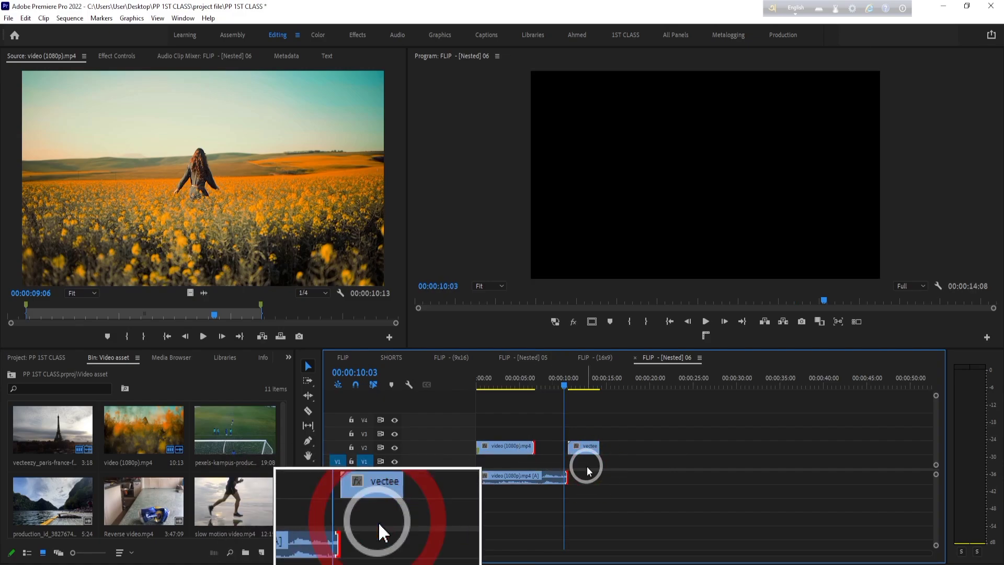
click(552, 452)
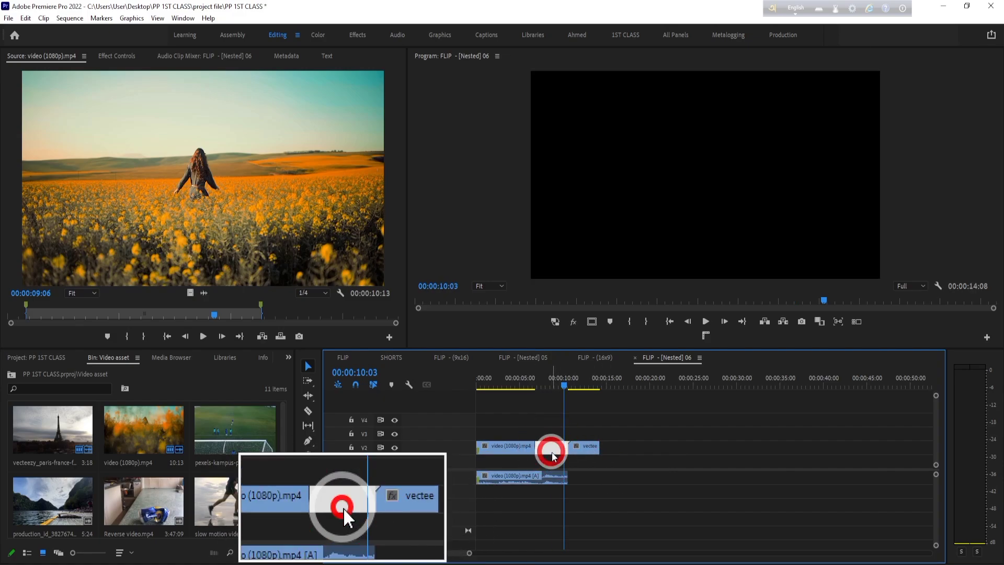
right_click(551, 452)
click(578, 459)
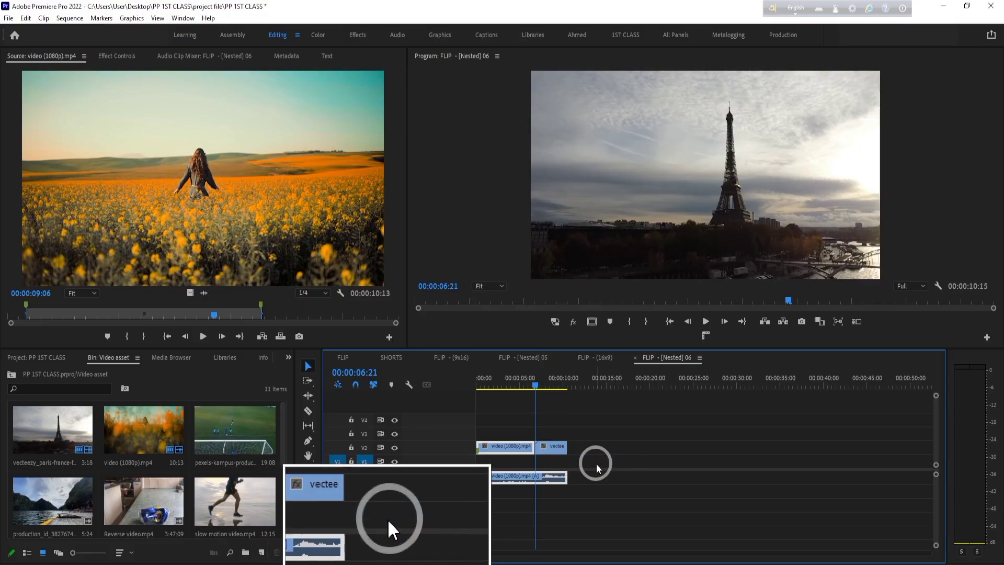
key(ctrl+z)
key(ctrl+z)
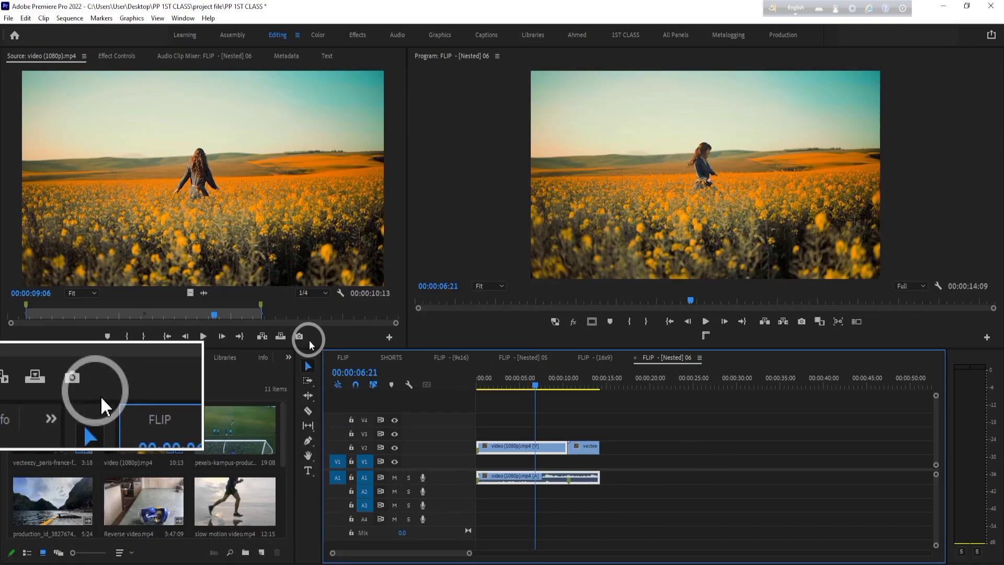
- Use the Ripple Edit Tool to trim the end of video (1080p).mp4 on V2 back to about 5 seconds
click(307, 395)
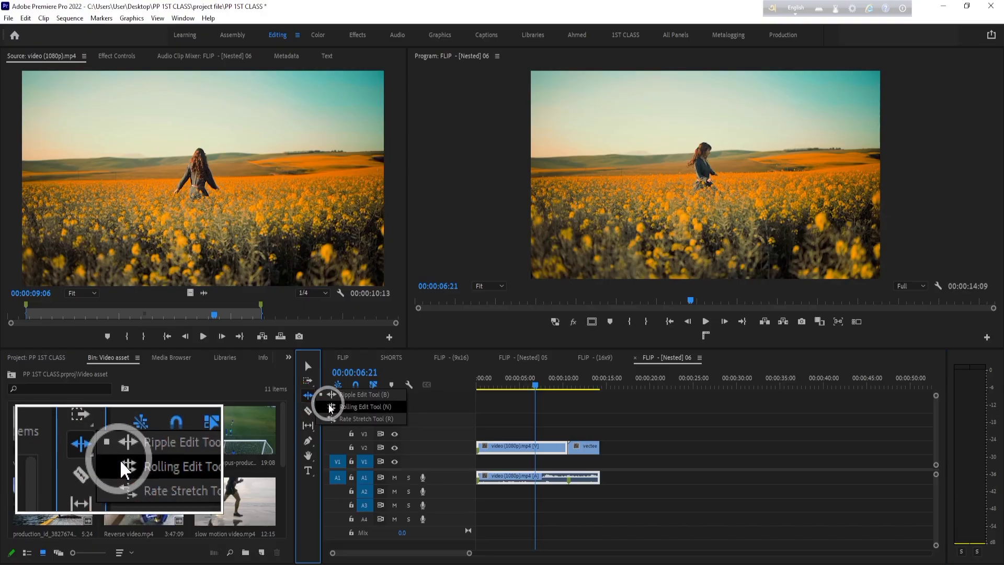
click(347, 394)
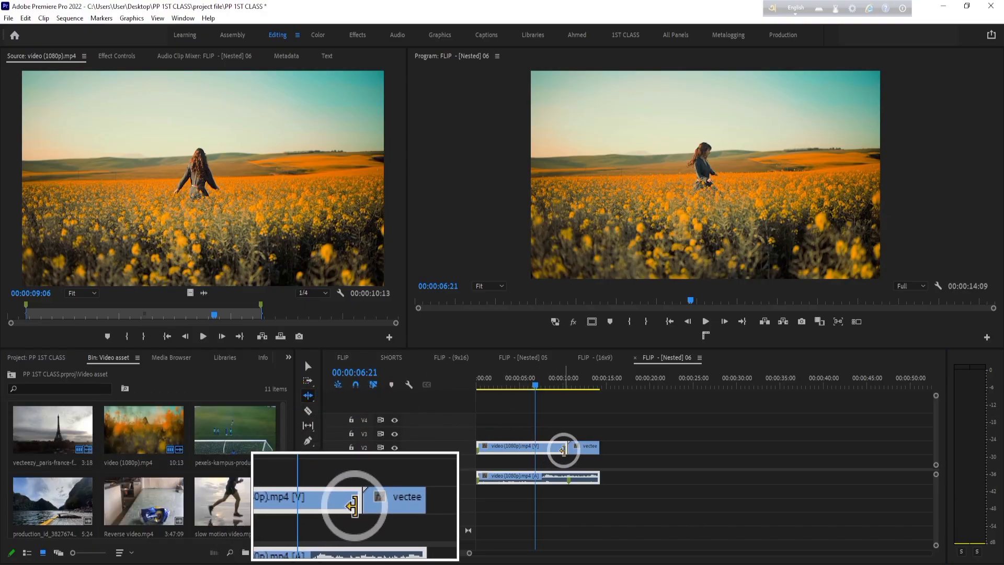
click(563, 449)
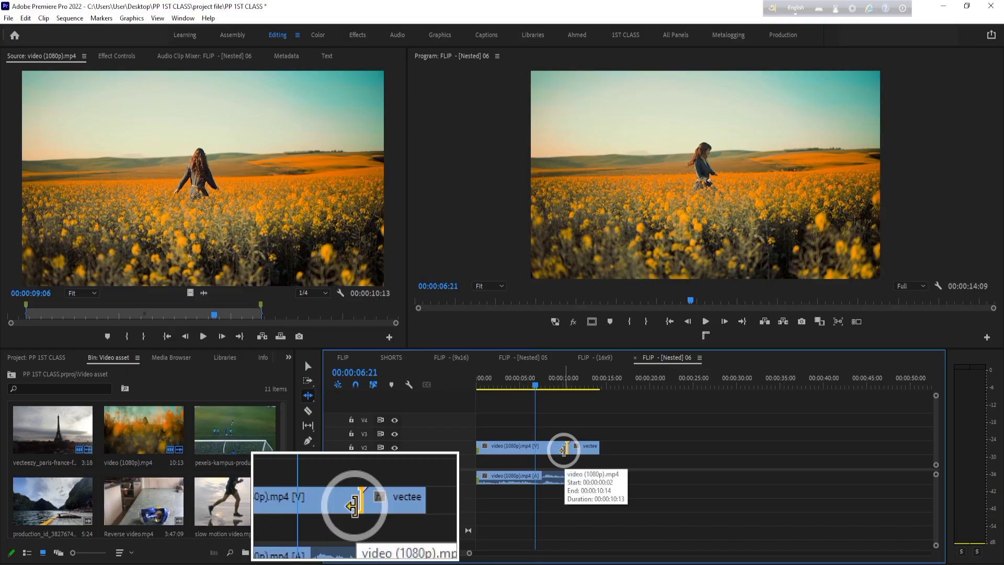
mouse_move(563, 449)
mouse_down()
mouse_move(515, 446)
mouse_move(556, 445)
mouse_up()
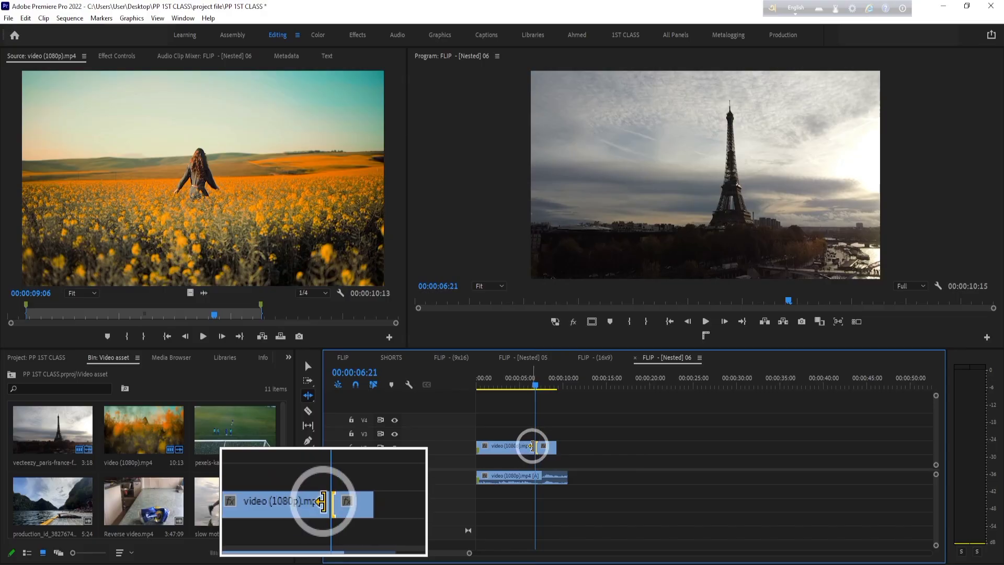
drag(532, 445, 523, 446)
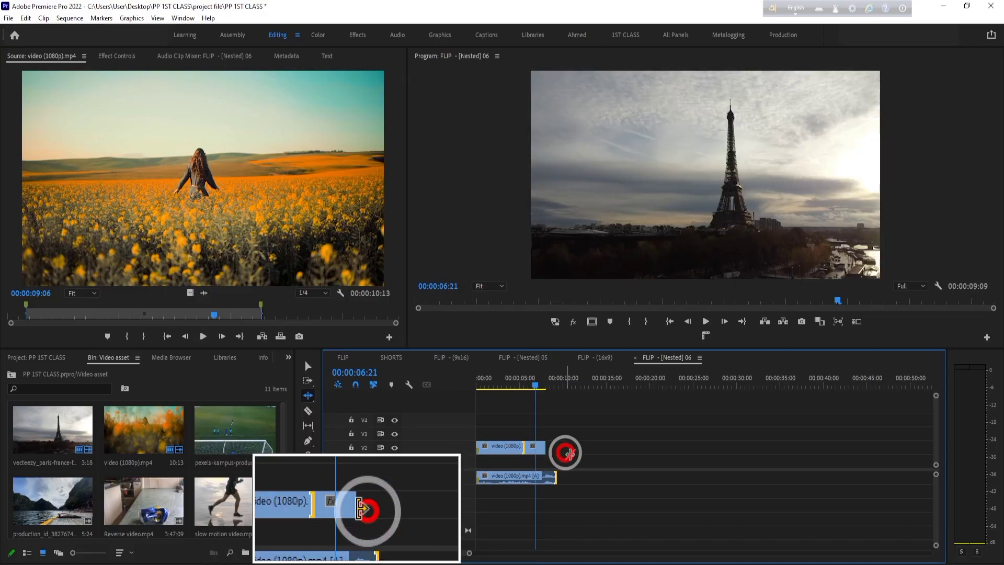
- Use the Rolling Edit Tool to shift the cut between the two V2 clips earlier and back to about 5 seconds
click(309, 396)
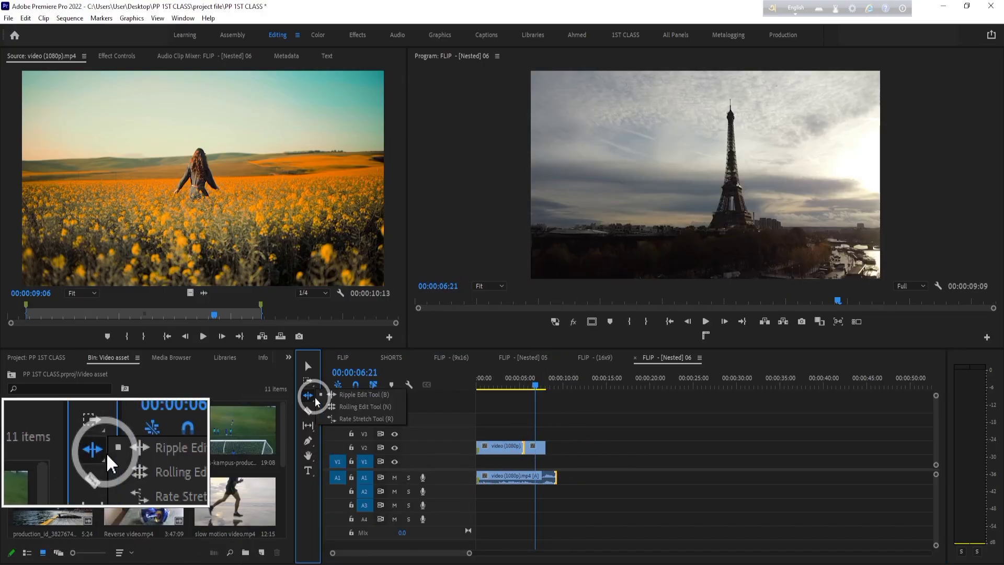
click(360, 408)
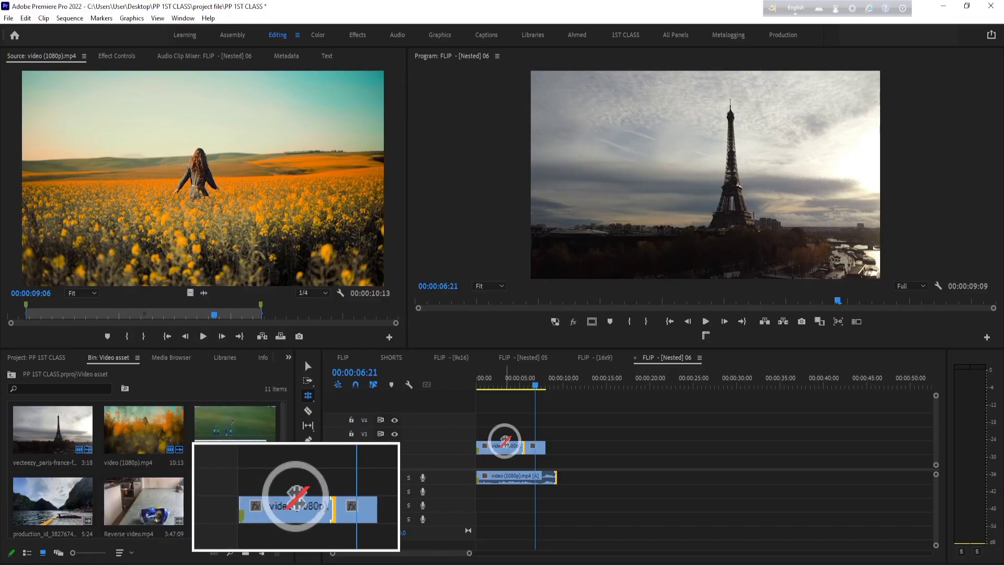
mouse_move(523, 446)
mouse_down()
mouse_move(533, 446)
mouse_move(502, 444)
mouse_move(540, 433)
mouse_move(495, 432)
mouse_move(518, 431)
mouse_up()
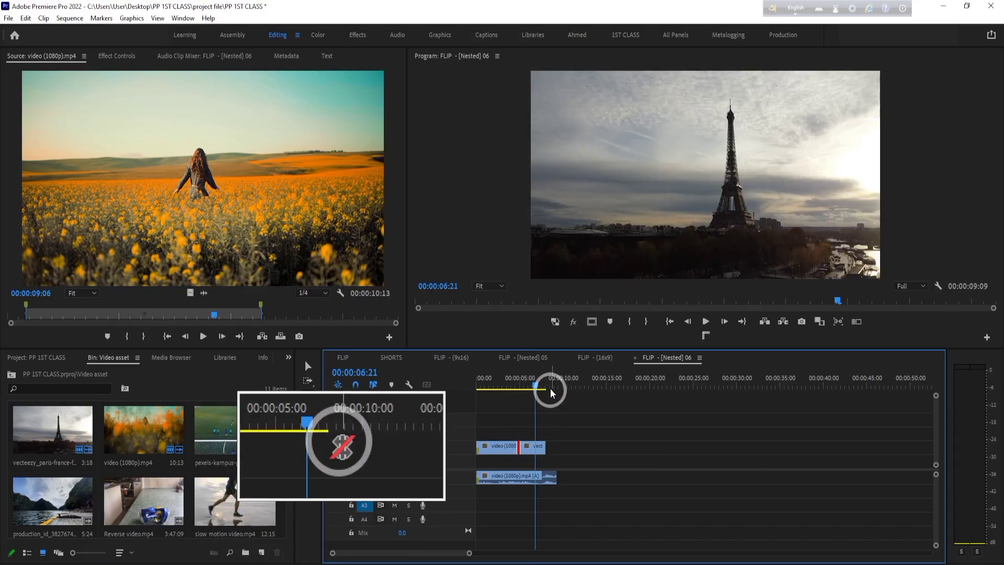
click(512, 386)
drag(512, 386, 516, 388)
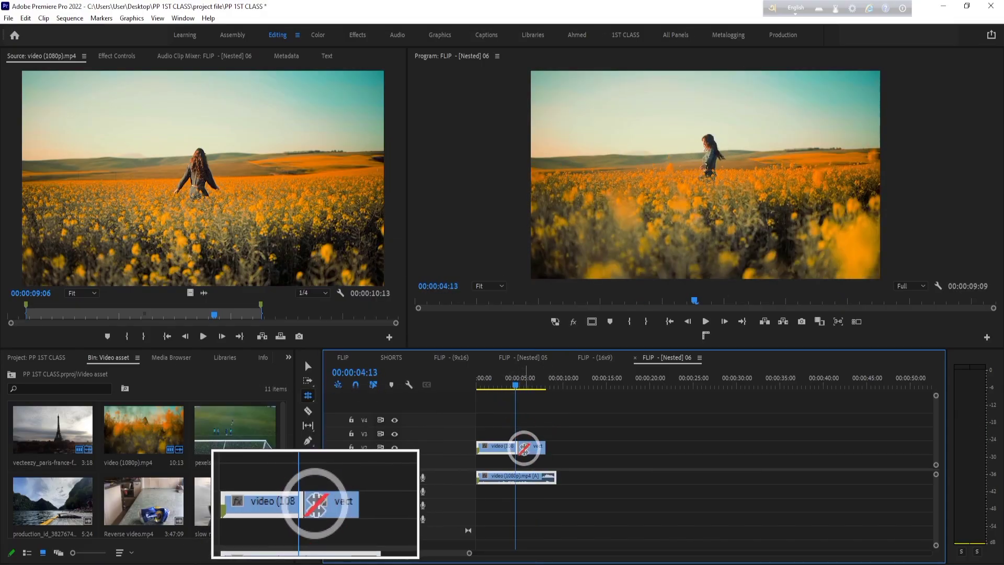
mouse_move(516, 446)
mouse_down()
mouse_move(524, 446)
mouse_move(506, 446)
mouse_move(546, 449)
mouse_move(528, 448)
mouse_move(548, 460)
mouse_move(523, 448)
mouse_up()
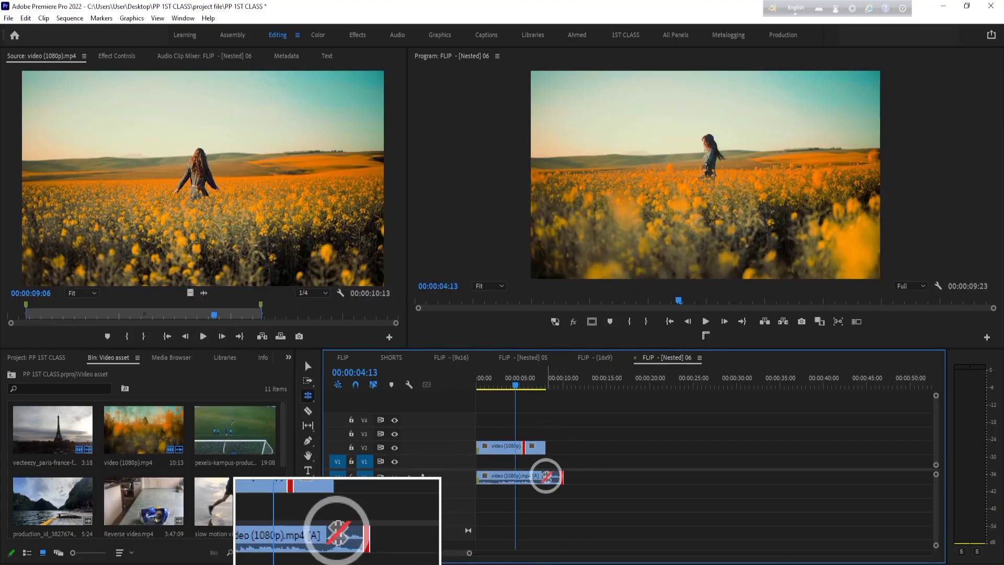
- Trim about 1.5 seconds off the start of the Eiffel Tower clip and ripple delete the gap before it
click(307, 366)
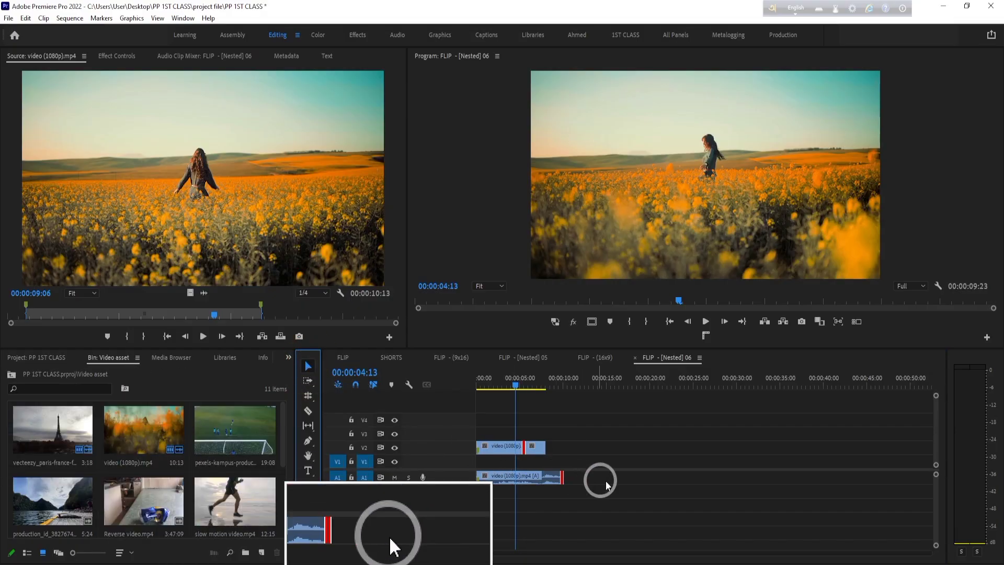
click(587, 457)
drag(524, 446, 537, 447)
click(553, 459)
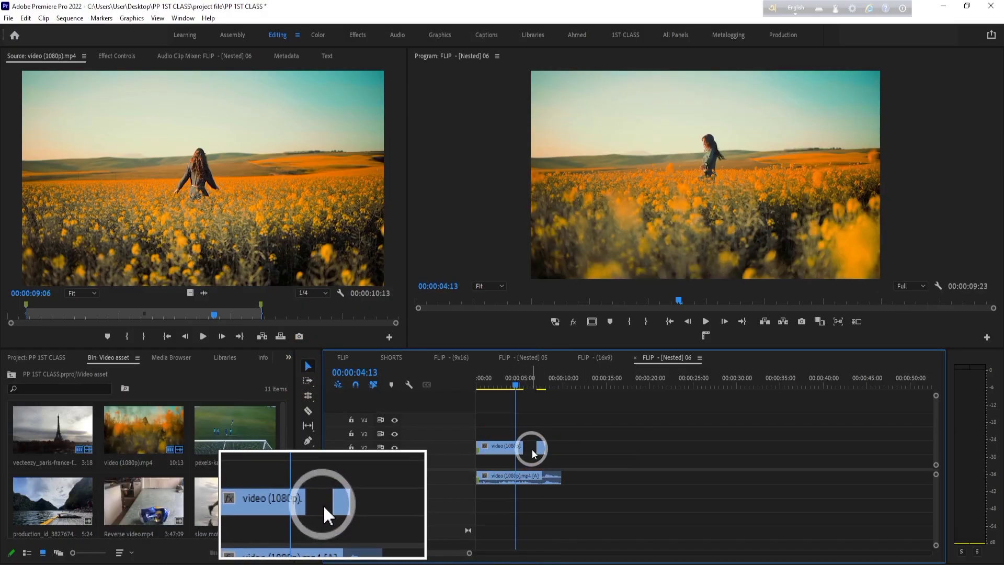
right_click(534, 453)
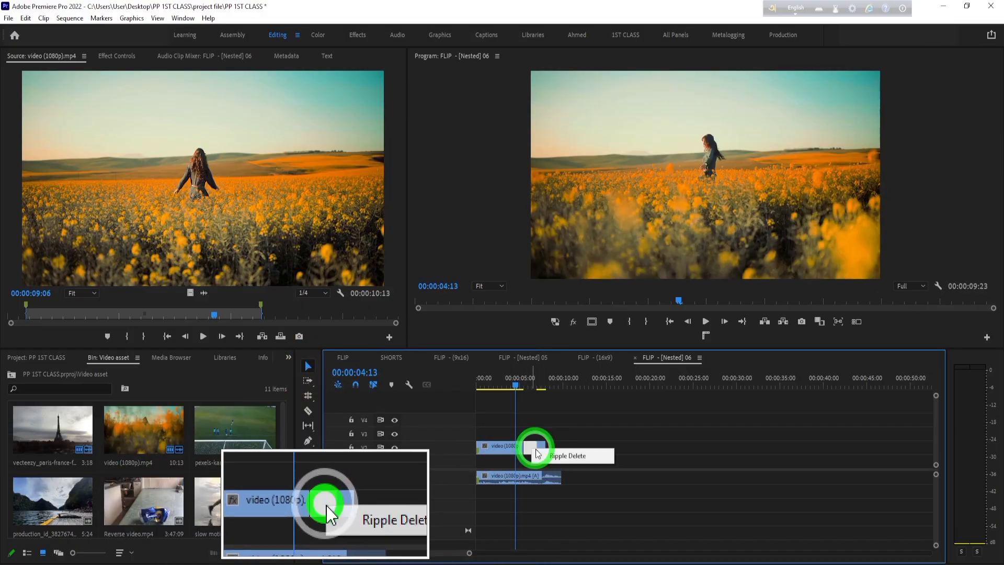
click(587, 457)
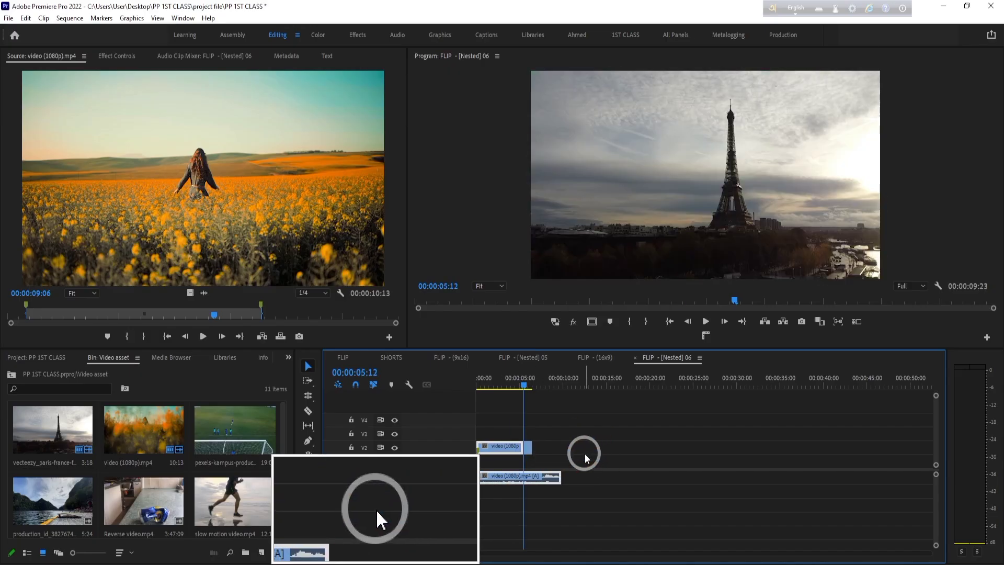
- Ripple-trim the end of video (1080p).mp4 on V2 to about 3.5 seconds and scrub to 00:00:04:08 in the following clip
click(311, 383)
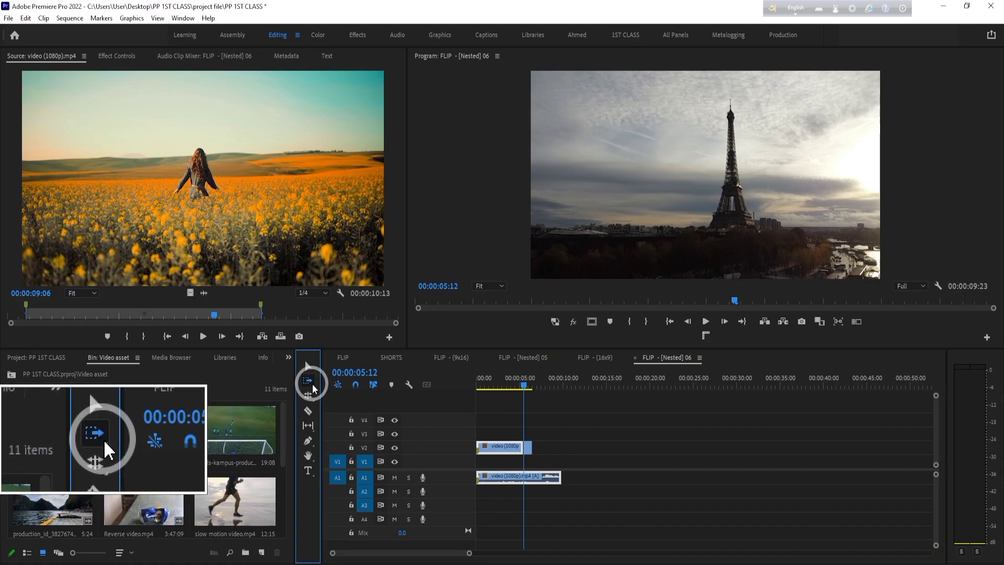
click(312, 396)
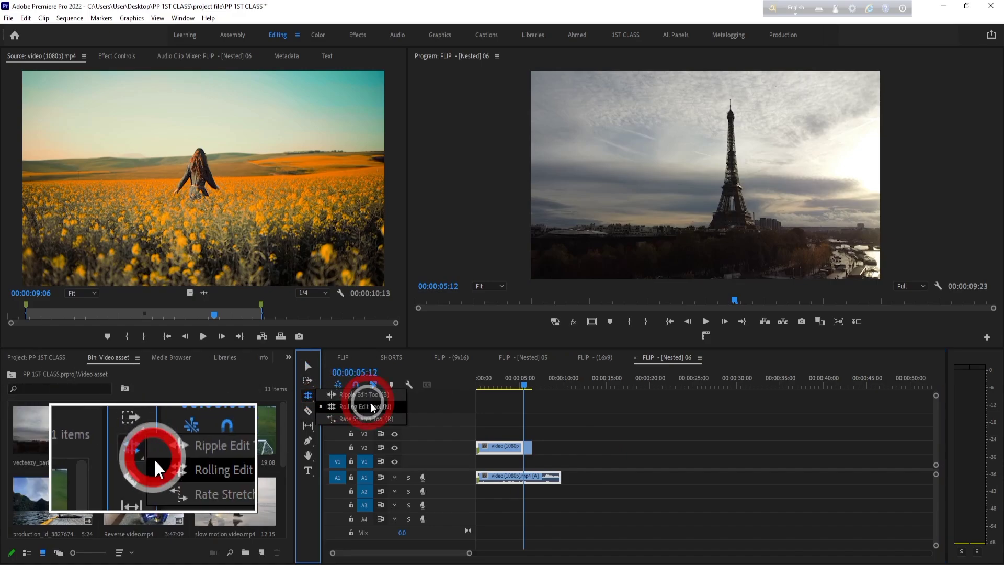
click(360, 395)
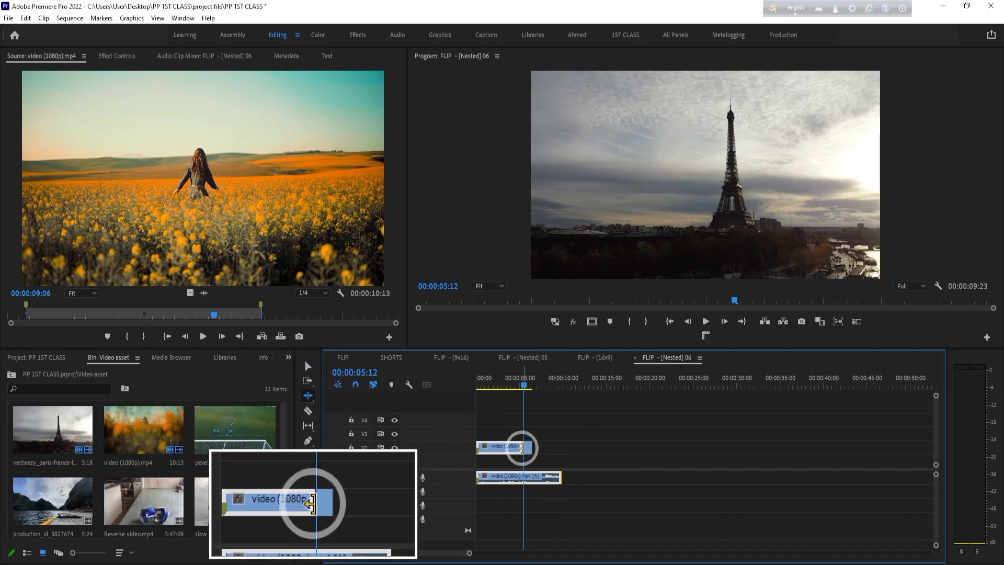
drag(520, 447, 544, 446)
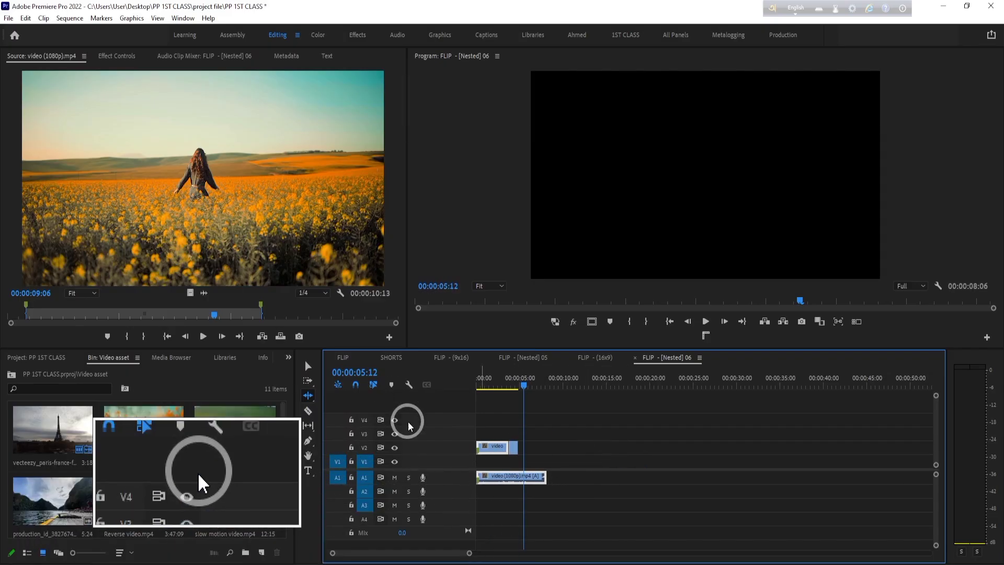
mouse_move(520, 387)
mouse_down()
mouse_move(506, 387)
mouse_move(515, 387)
mouse_up()
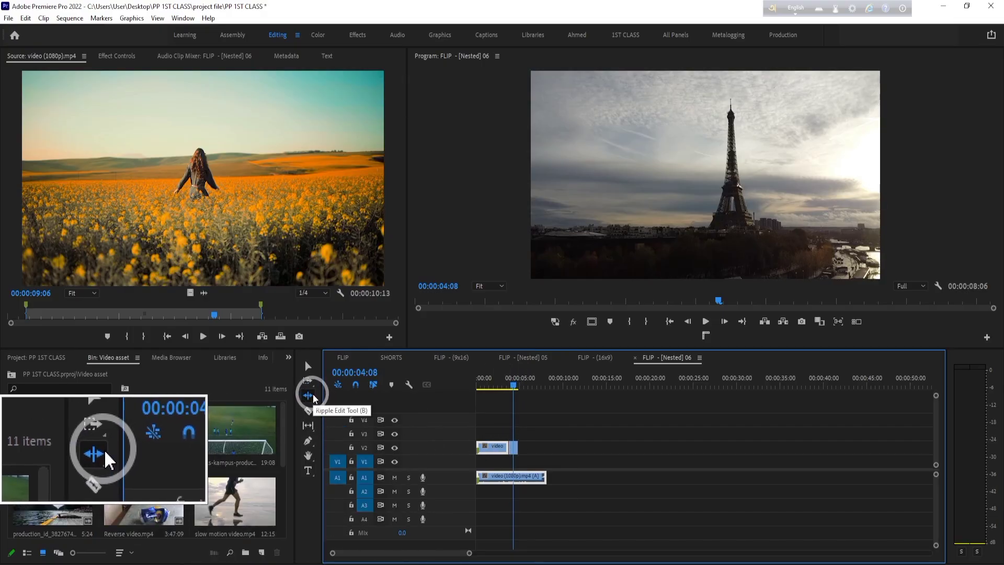
- Play the sequence briefly from its start and delete all clips from the timeline
click(309, 365)
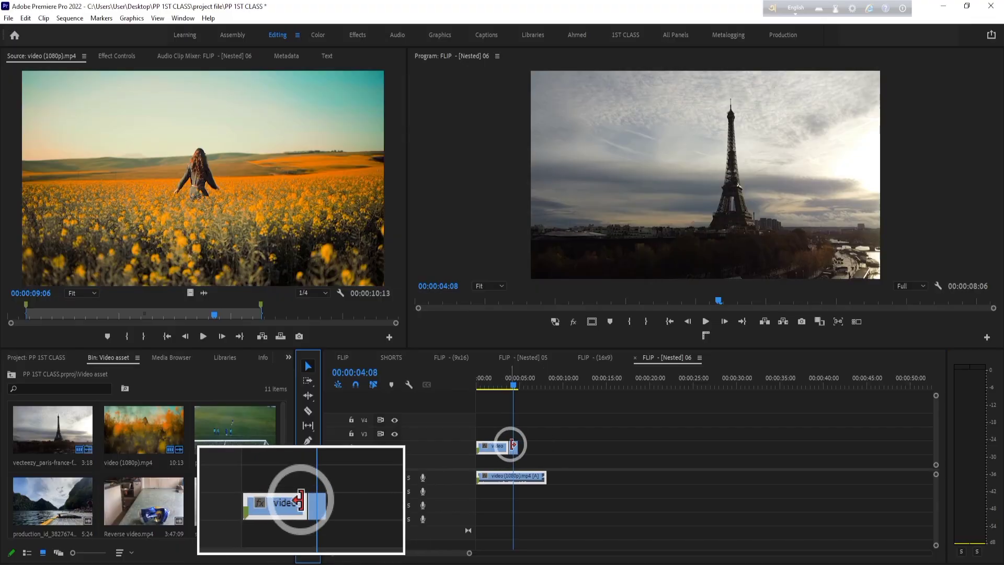
drag(514, 384, 477, 385)
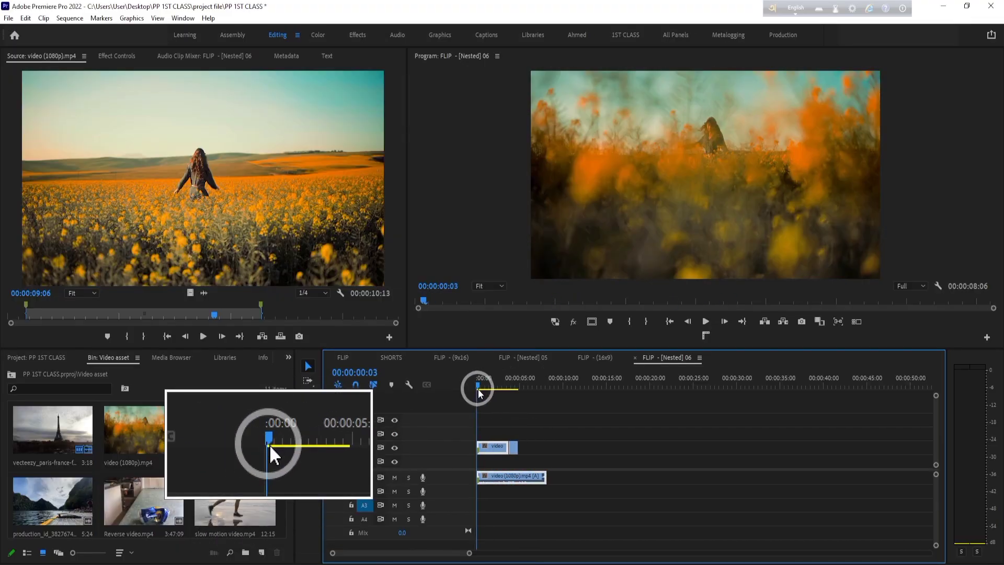
key(space)
key(space)
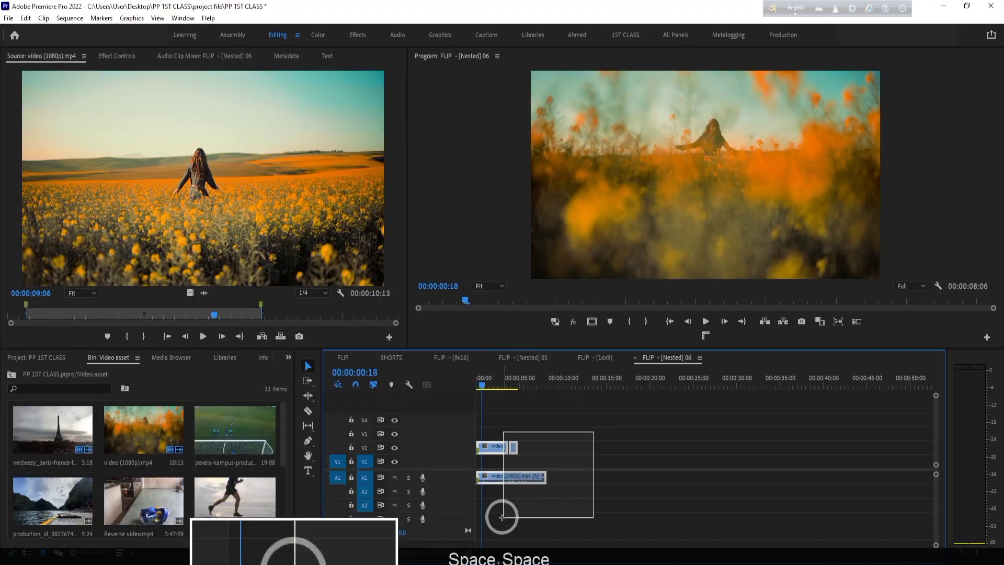
key(Delete)
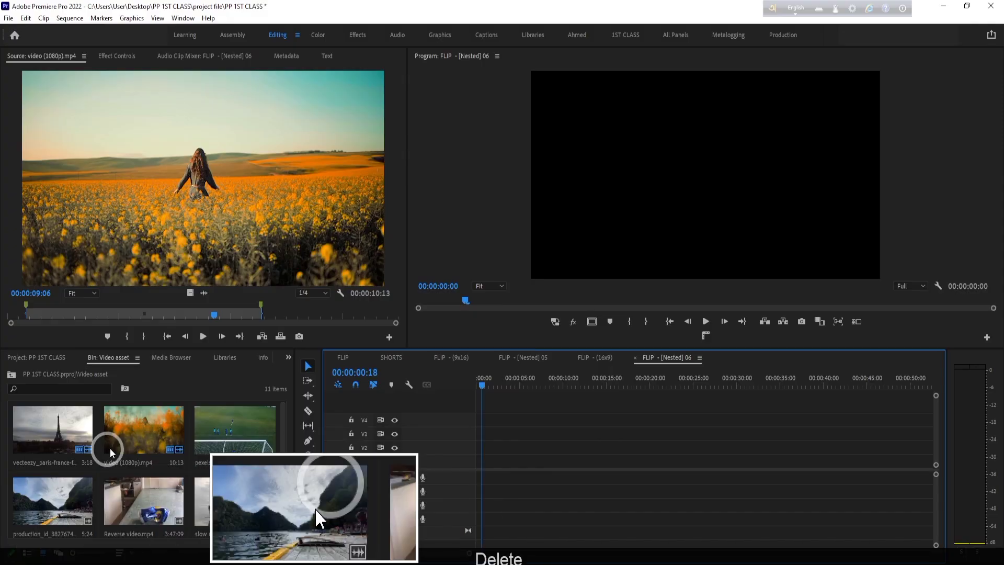
- Load slow motion video.mp4 from the Video asset bin into the Source monitor
click(233, 494)
double_click(233, 493)
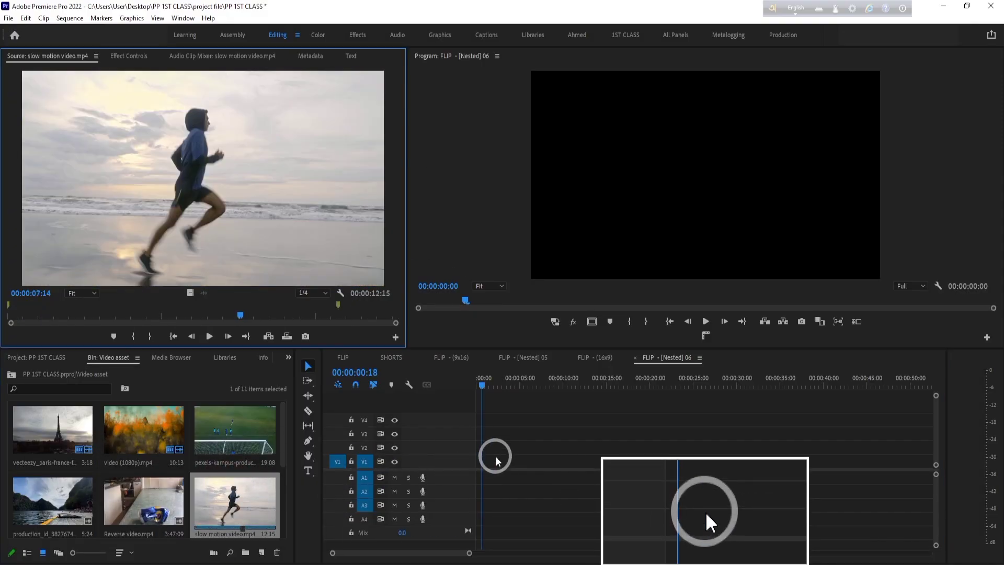
click(544, 479)
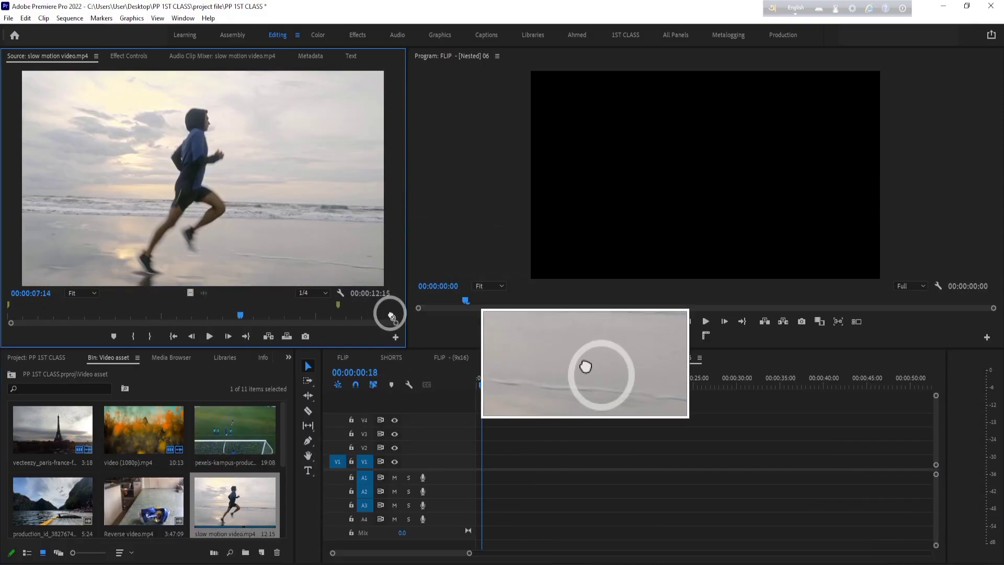
- Place slow motion video.mp4 at the start of track V1 and move the playhead to 00:00:06:01
drag(218, 534, 474, 467)
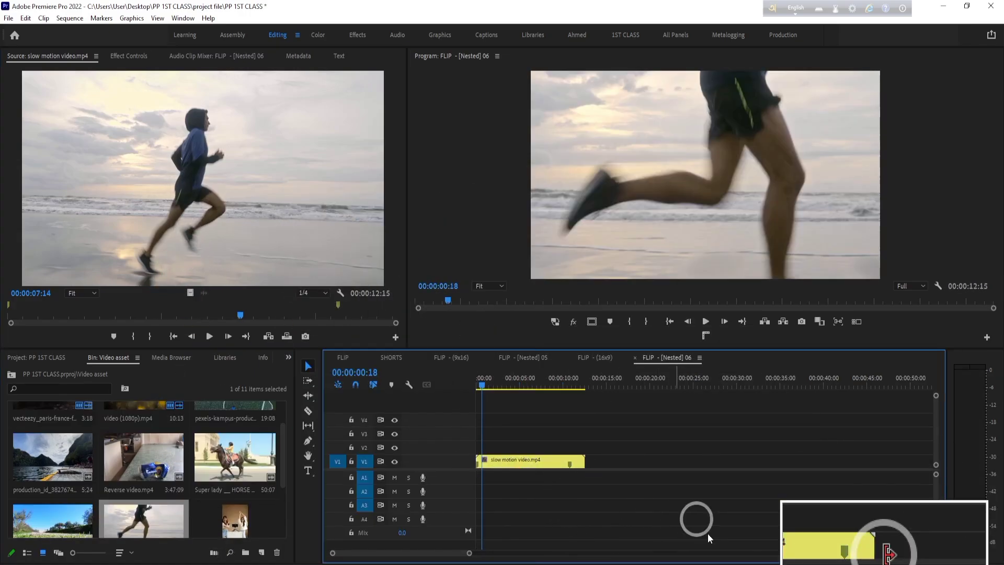
click(528, 384)
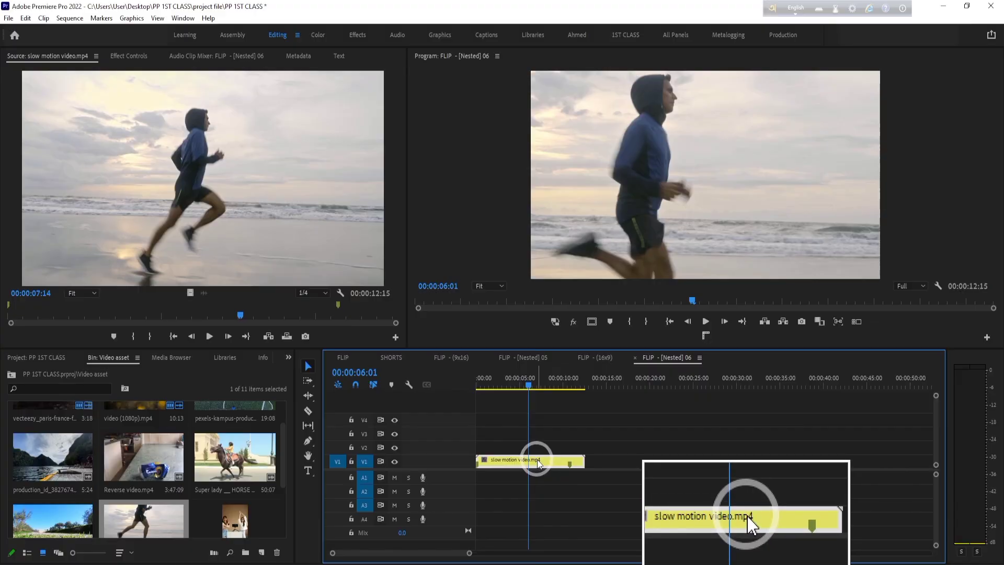
- Try fitting the running clip with Scale to Frame Size and undo that scaling
right_click(535, 460)
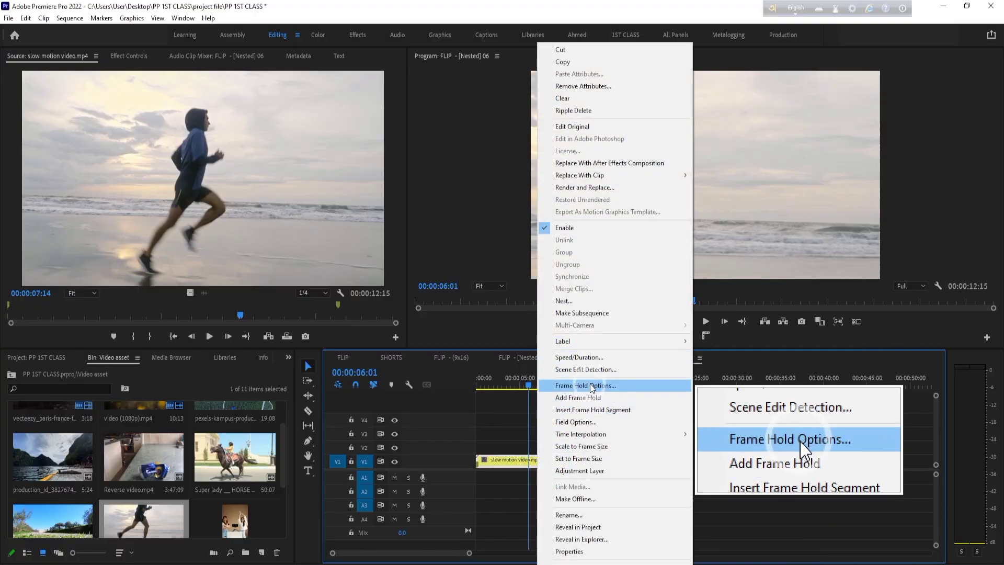
click(598, 446)
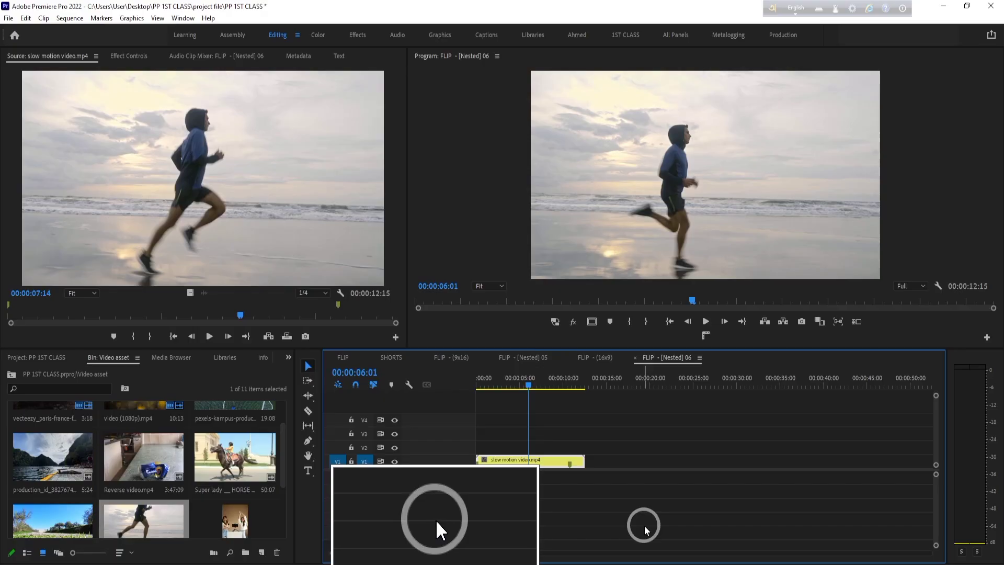
key(ctrl+2)
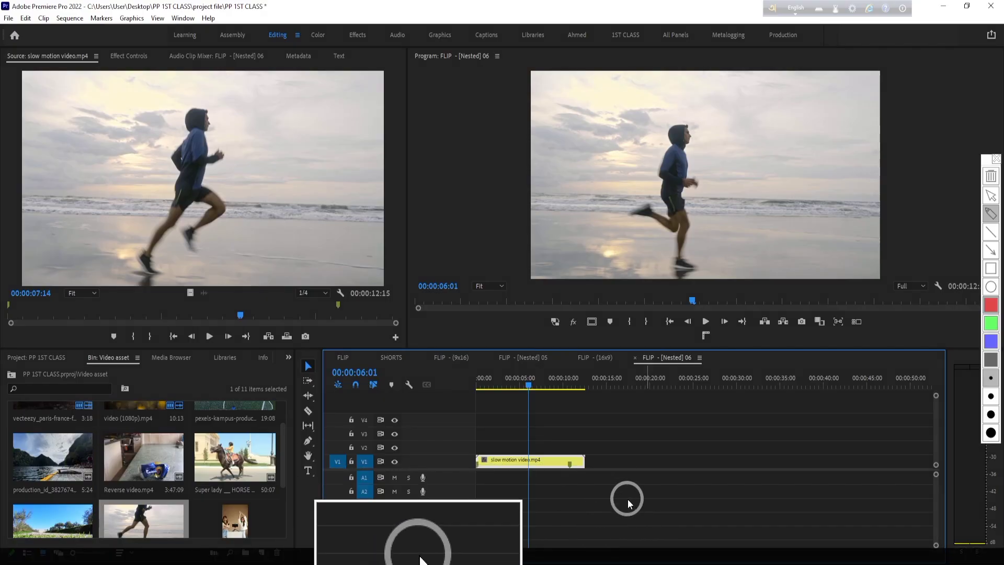
key(Escape)
key(3)
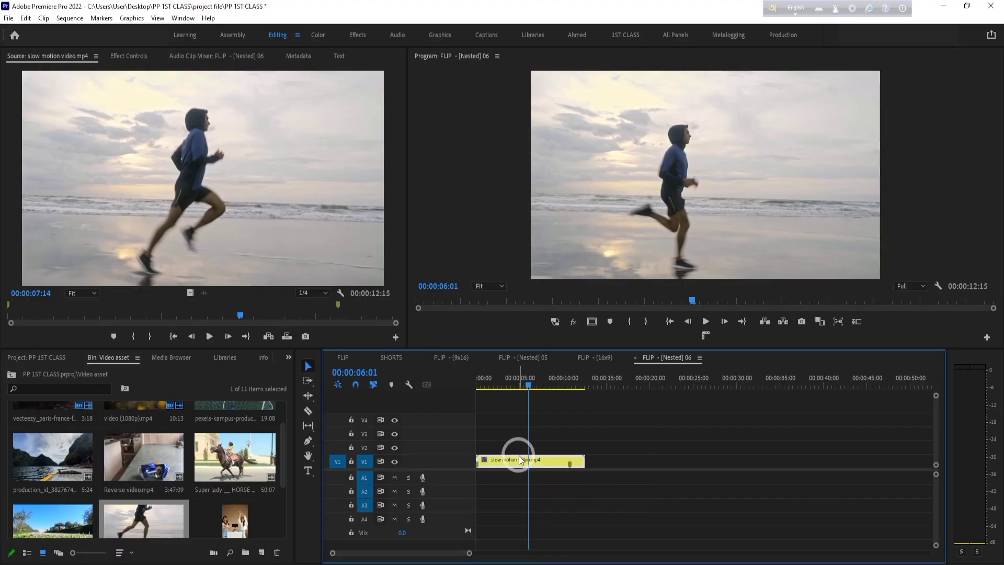
key(ctrl+z)
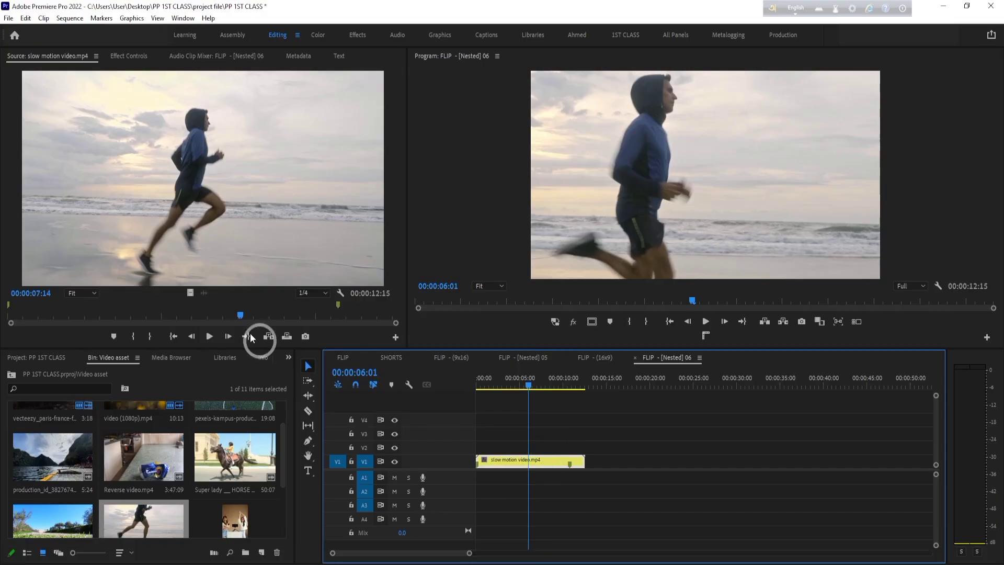
- Set the running clip's Motion Scale to 51 in its effect settings
click(131, 56)
drag(158, 128, 129, 131)
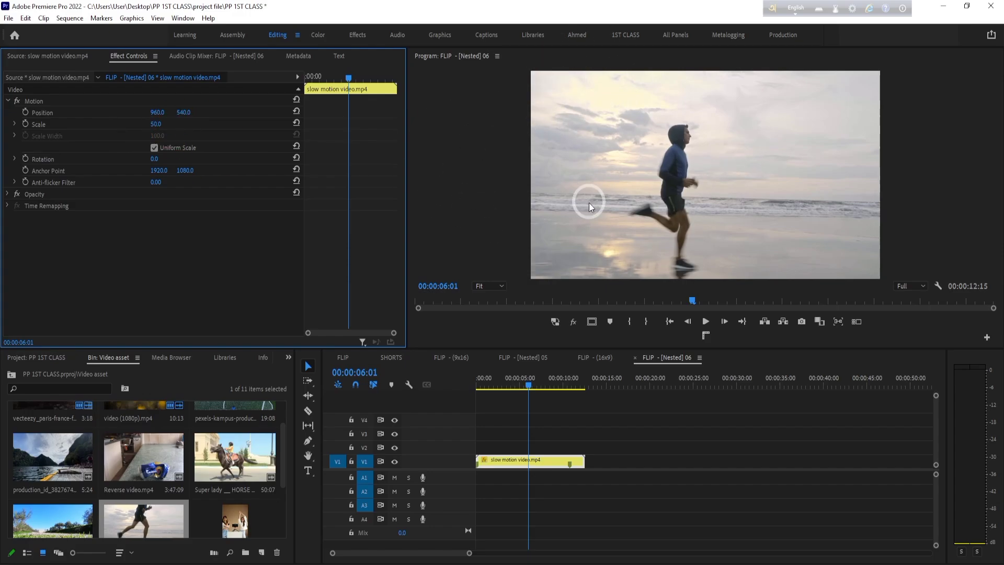
mouse_move(155, 130)
mouse_down()
mouse_move(139, 131)
mouse_move(165, 124)
mouse_up()
click(834, 432)
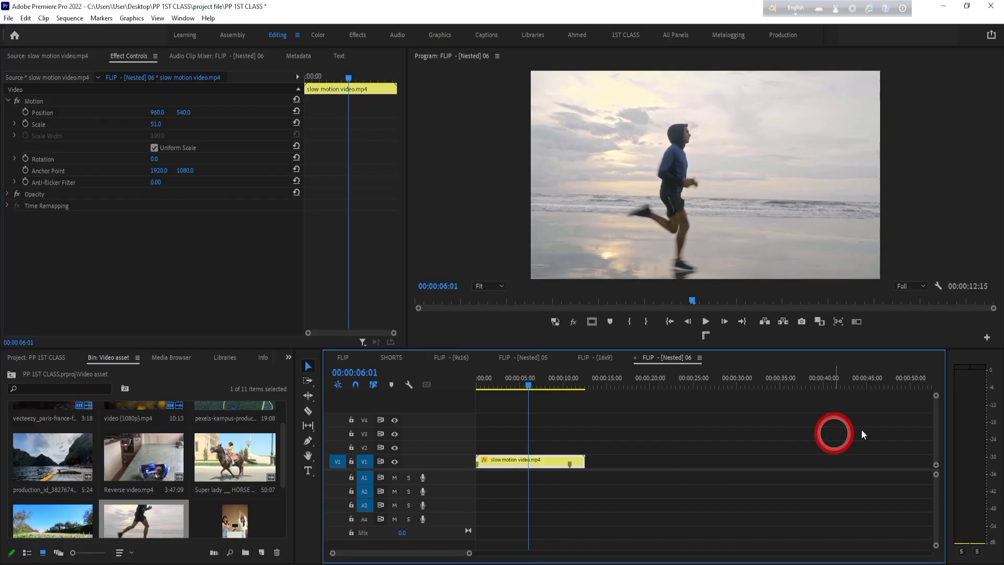
- Play the scaled clip from the start of the sequence to review the runner's motion
drag(544, 385, 463, 385)
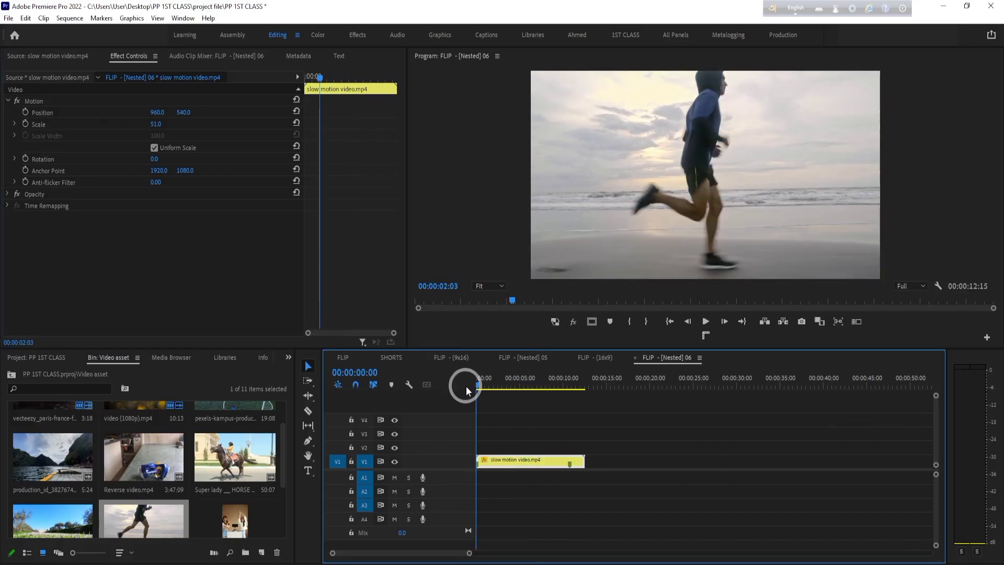
key(space)
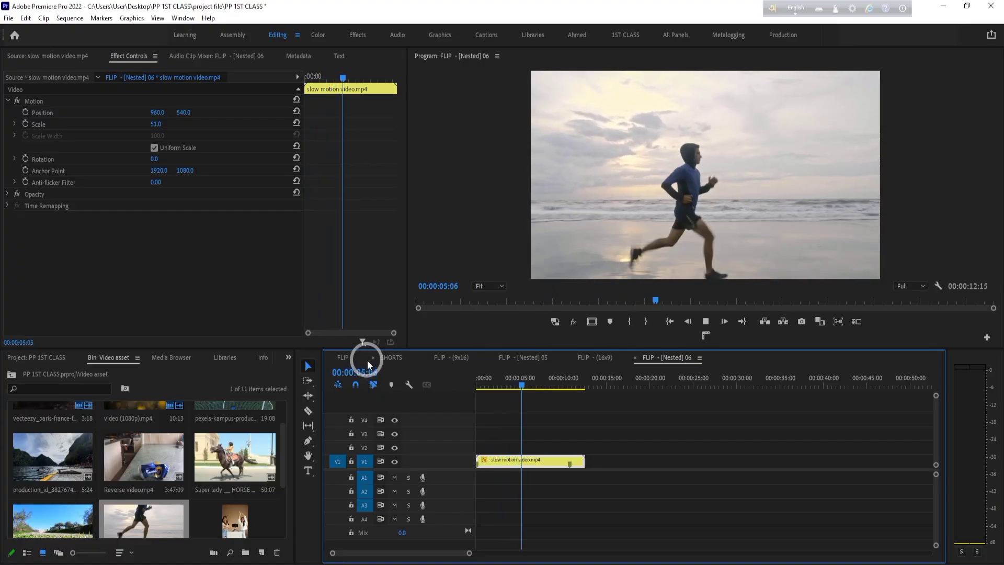
key(space)
- Cut the running clip with the Razor tool at 00:00:03:11 and at the playhead position 00:00:06:23
drag(546, 396, 504, 389)
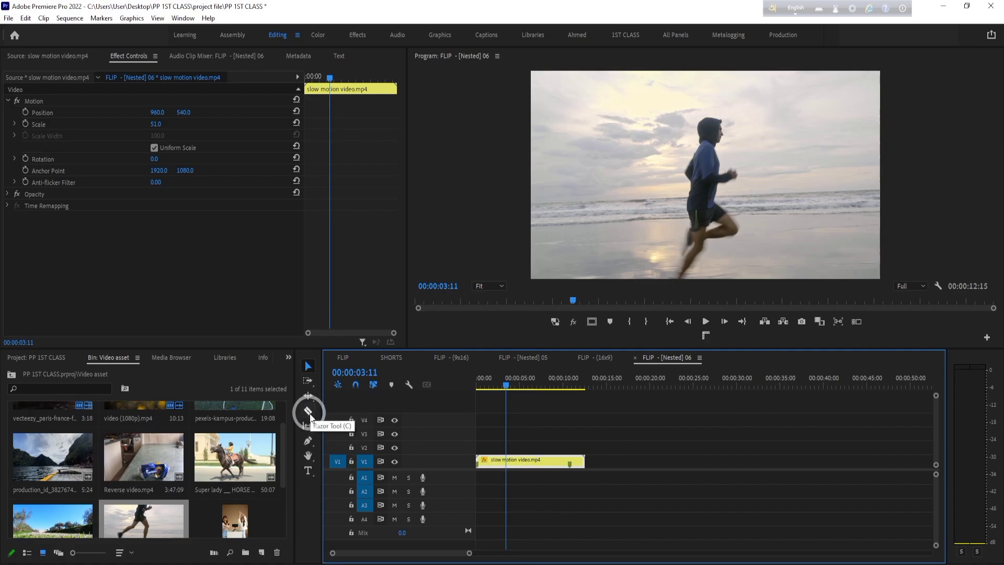
key(c)
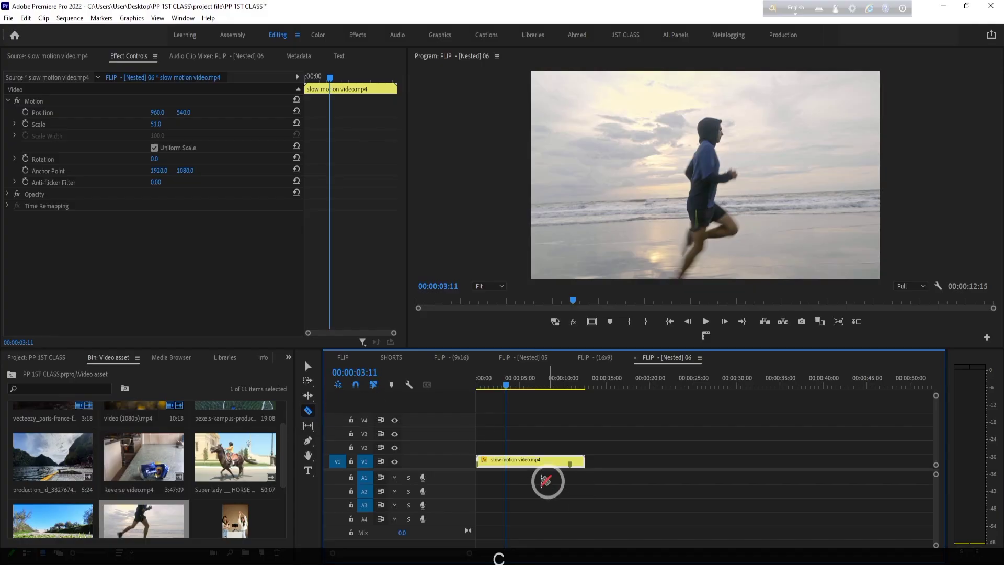
click(505, 460)
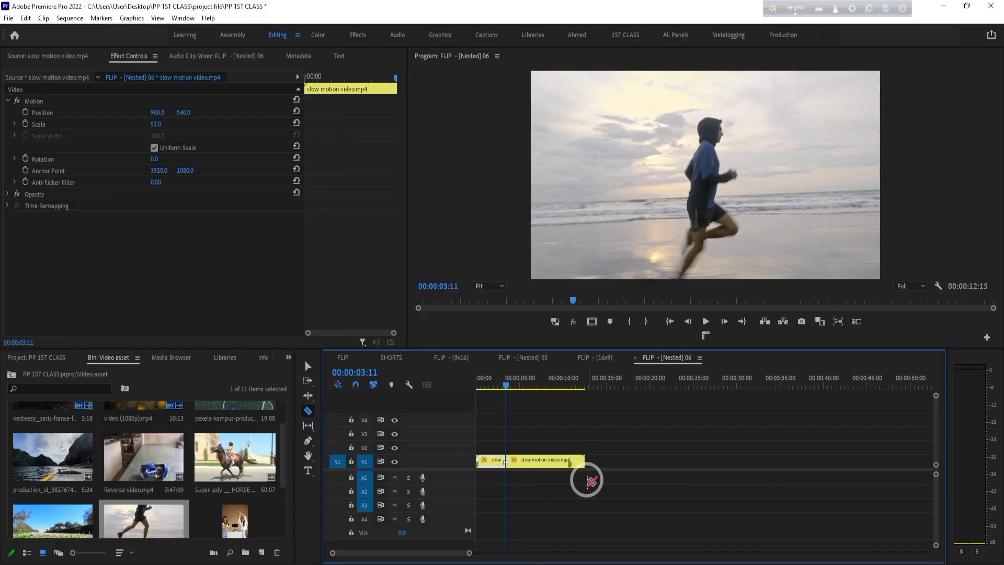
key(space)
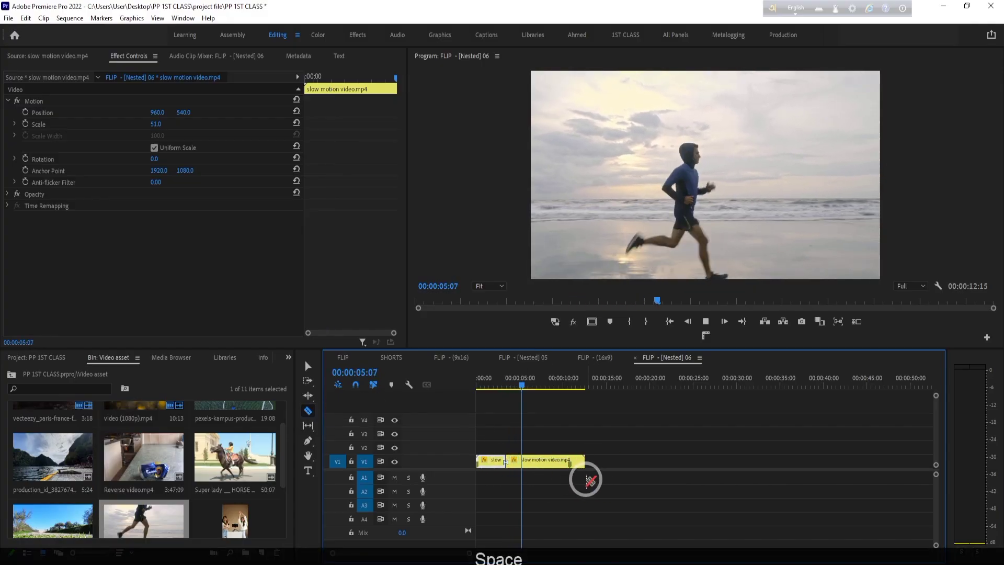
key(space)
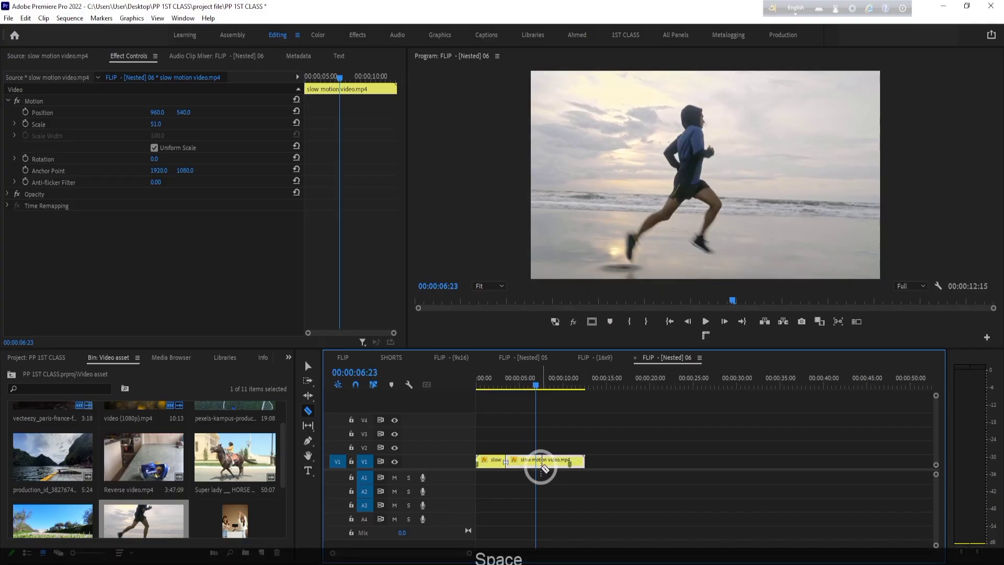
click(541, 467)
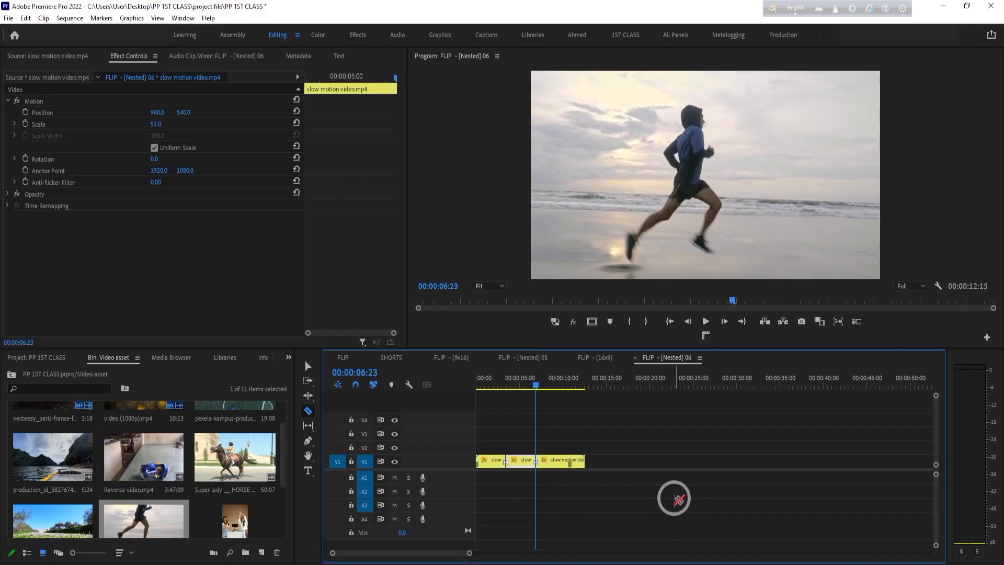
- Set the middle segment's playback speed to 150% without rippling the trailing clip
key(v)
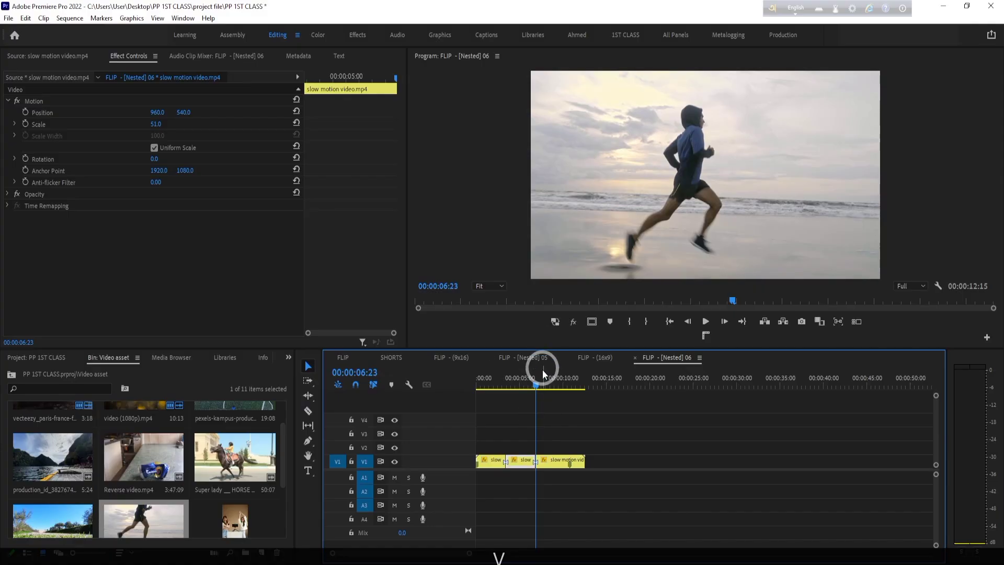
drag(542, 369, 525, 380)
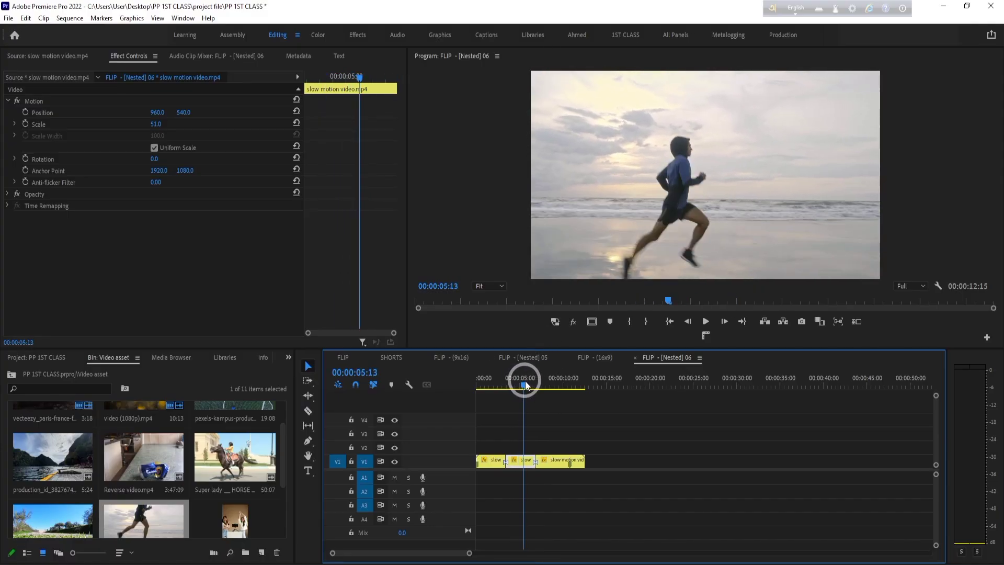
click(525, 466)
right_click(524, 465)
click(570, 359)
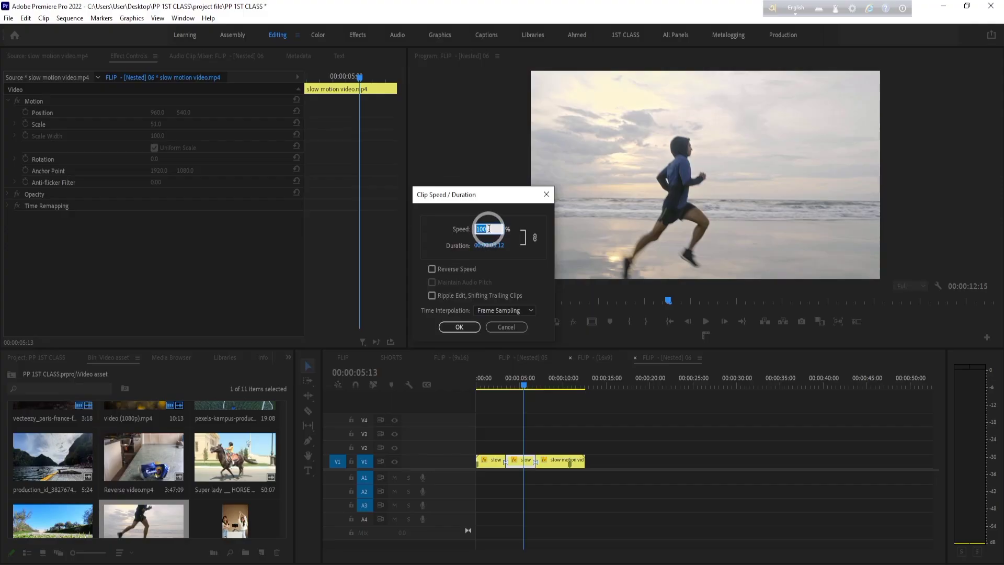
text(50)
key(BackSpace)
key(BackSpace)
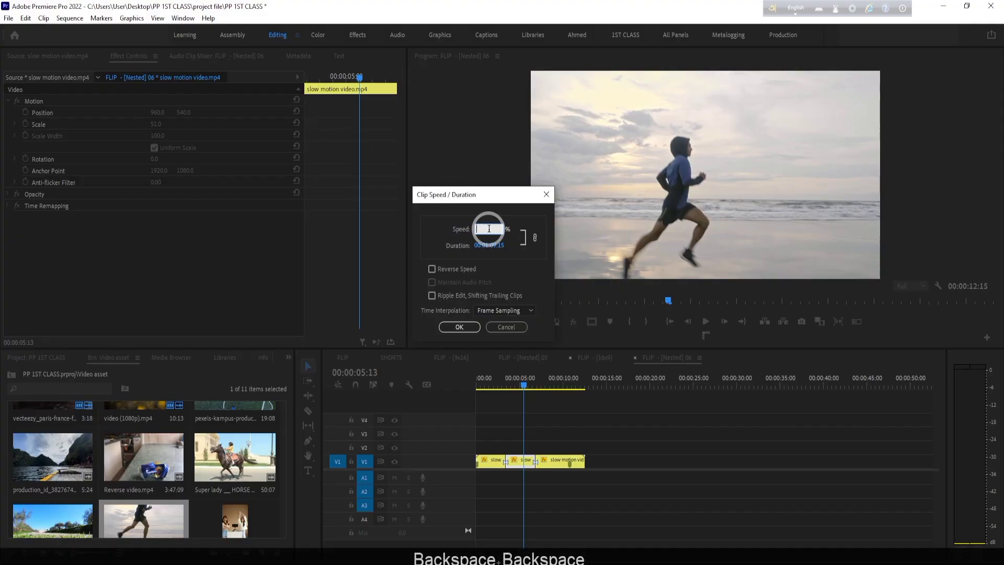
text(150)
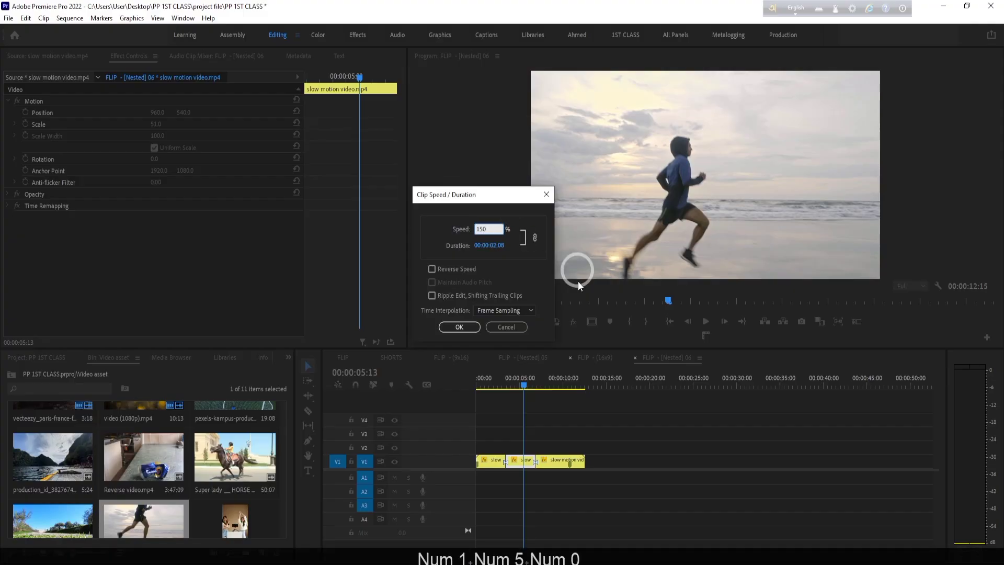
click(468, 327)
- Play and scrub through the shortened middle segment to examine its faster motion and the gap after it
click(512, 460)
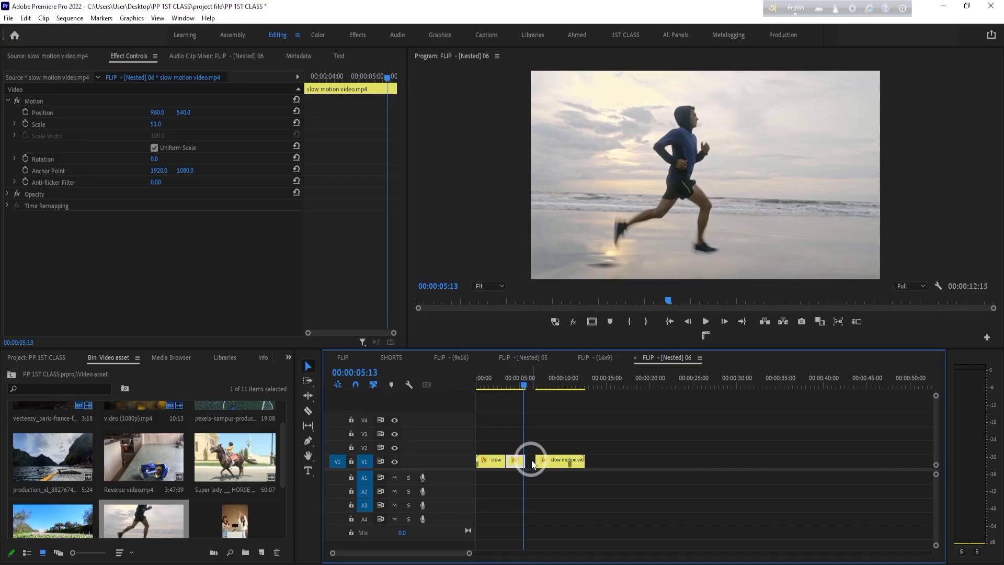
drag(524, 386, 505, 391)
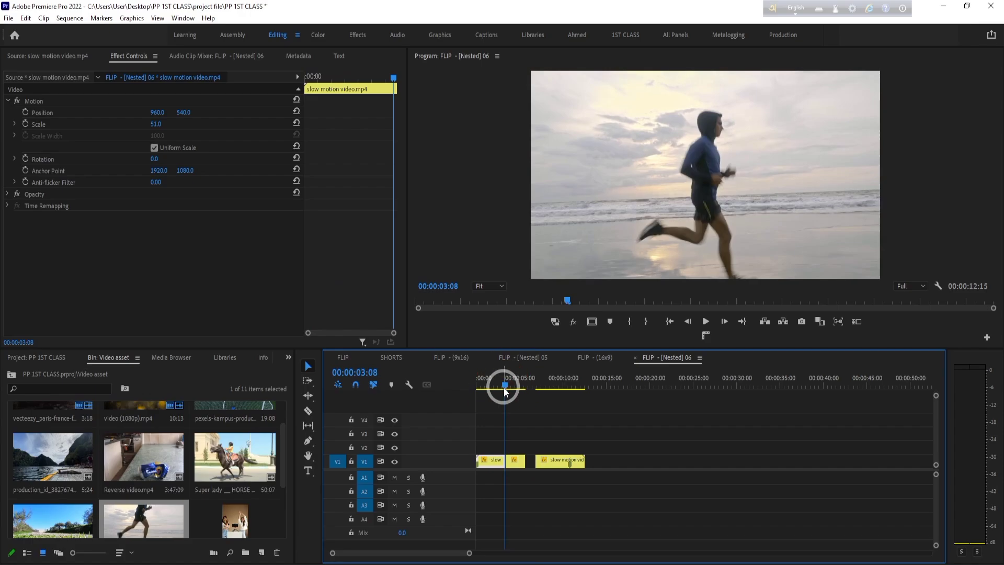
key(space)
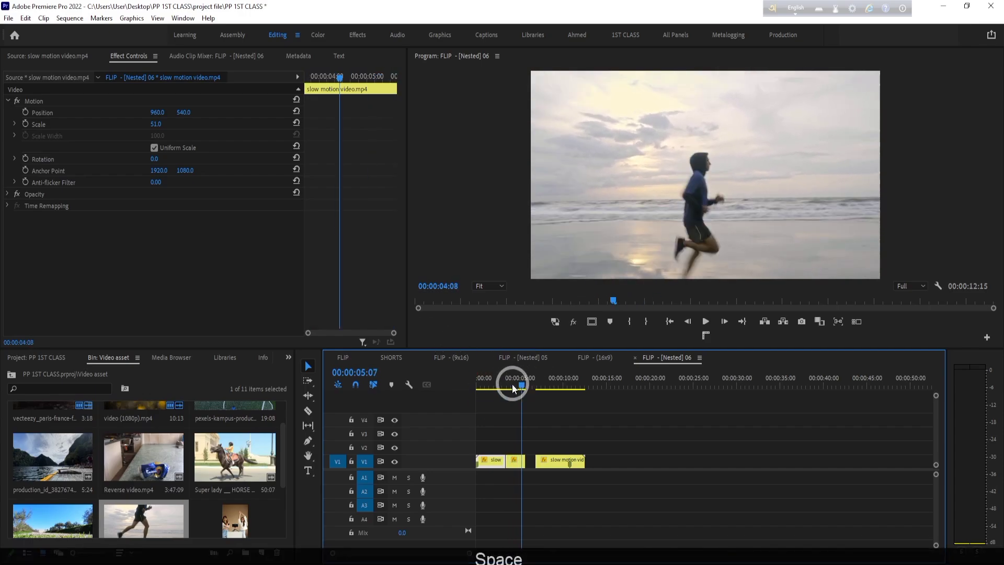
drag(510, 381, 494, 387)
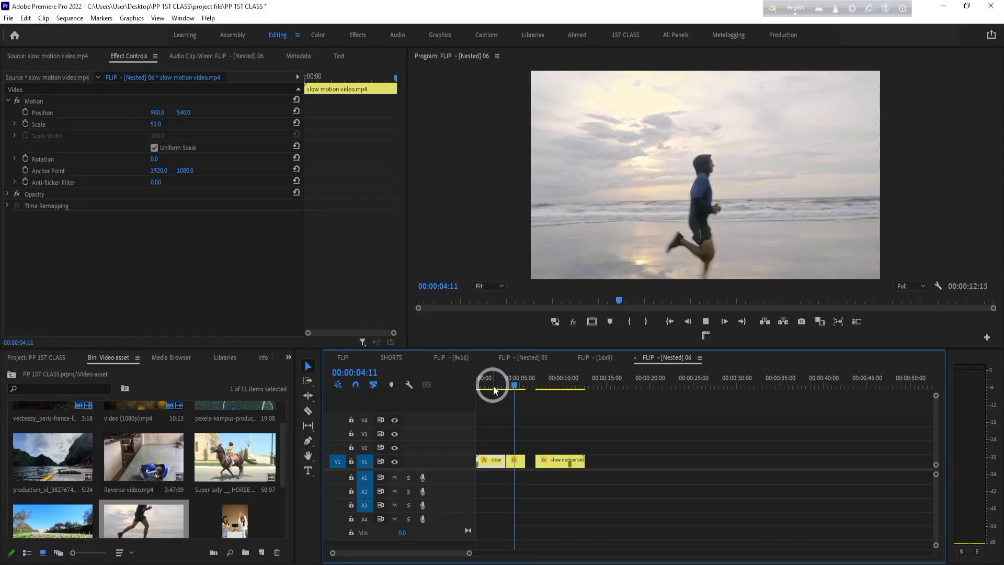
key(space)
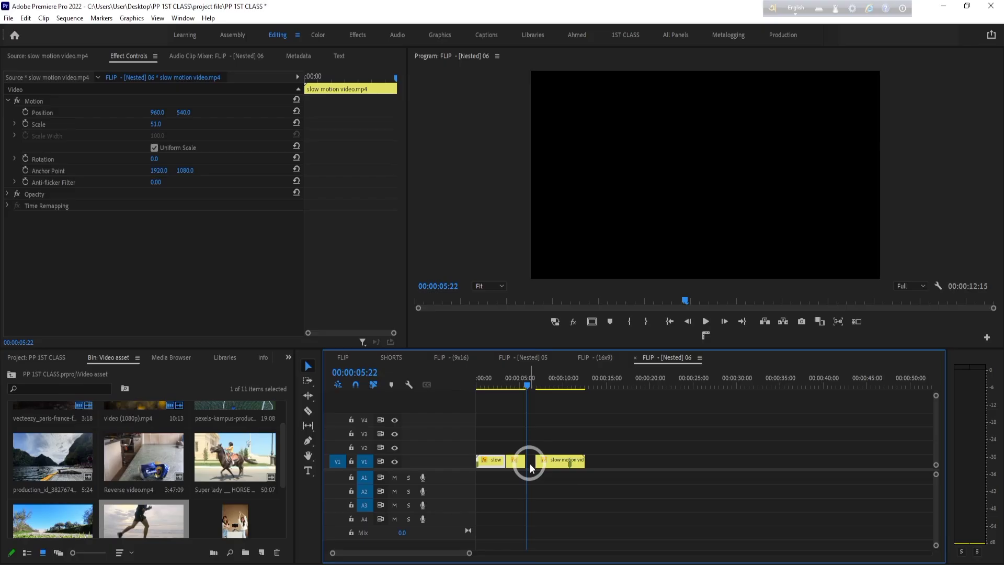
click(510, 385)
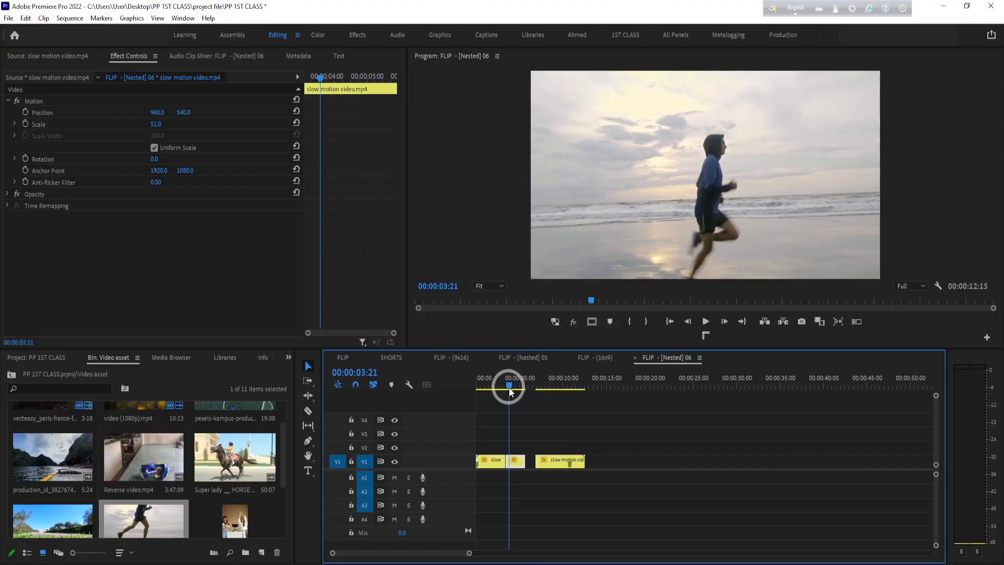
mouse_move(516, 393)
mouse_down()
mouse_move(507, 387)
mouse_move(520, 386)
mouse_up()
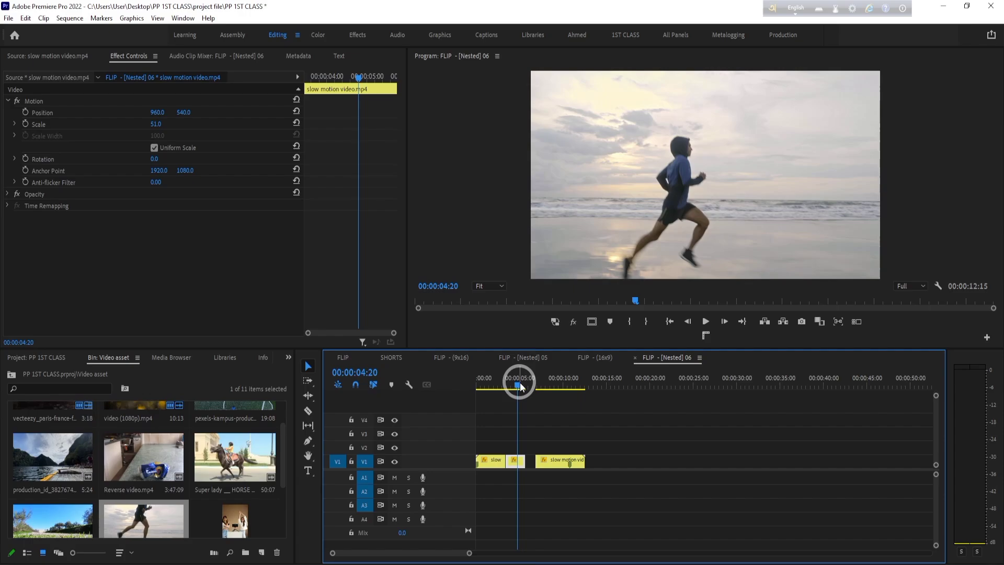
drag(594, 381, 518, 419)
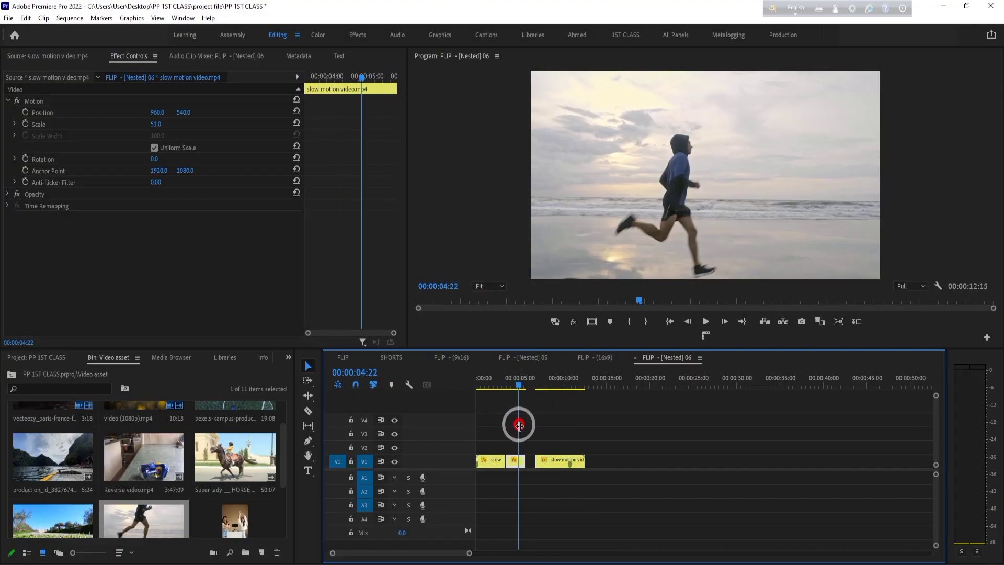
- Set the middle segment's speed back to 100% and move the playhead to 00:00:03:03
right_click(521, 465)
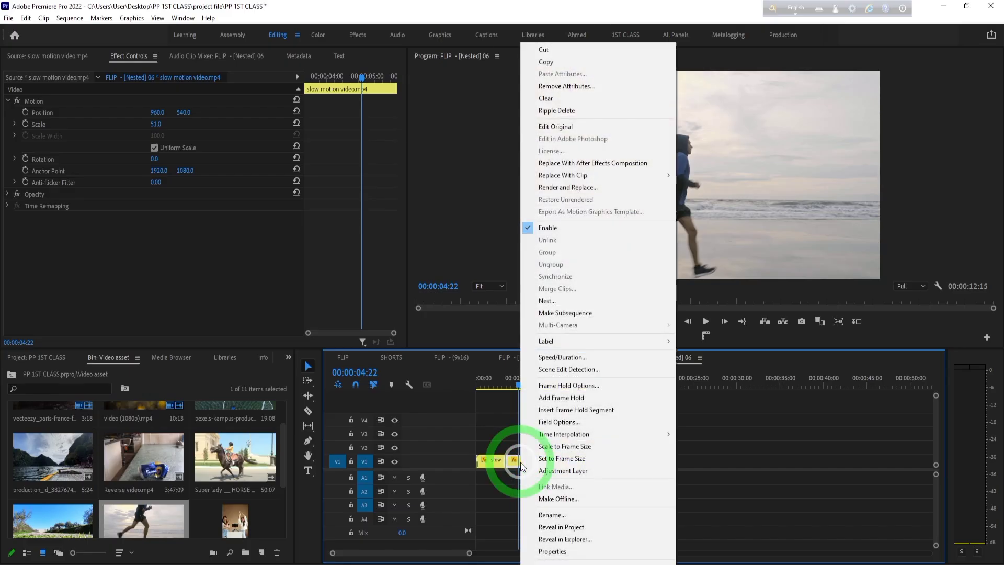
click(589, 359)
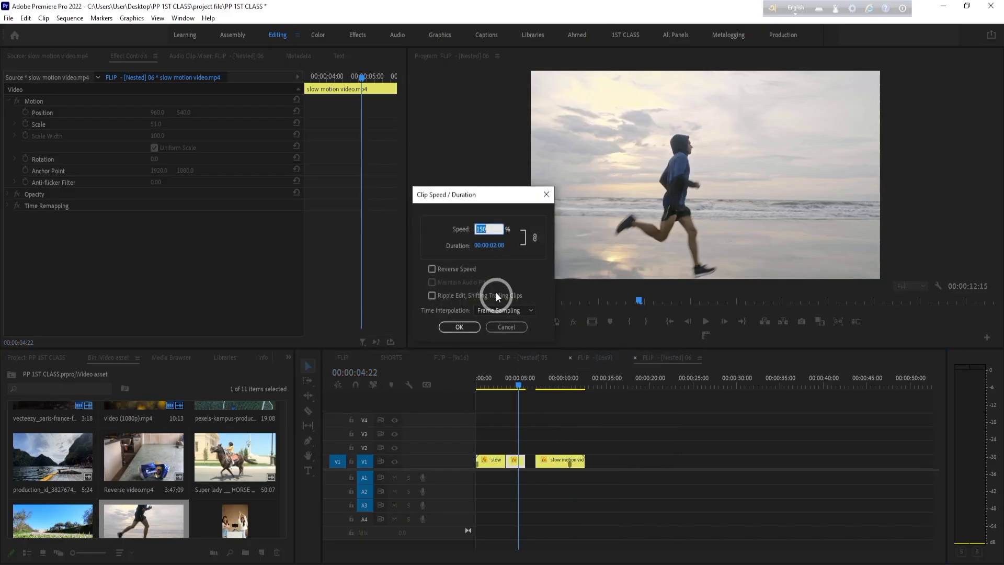
text(100)
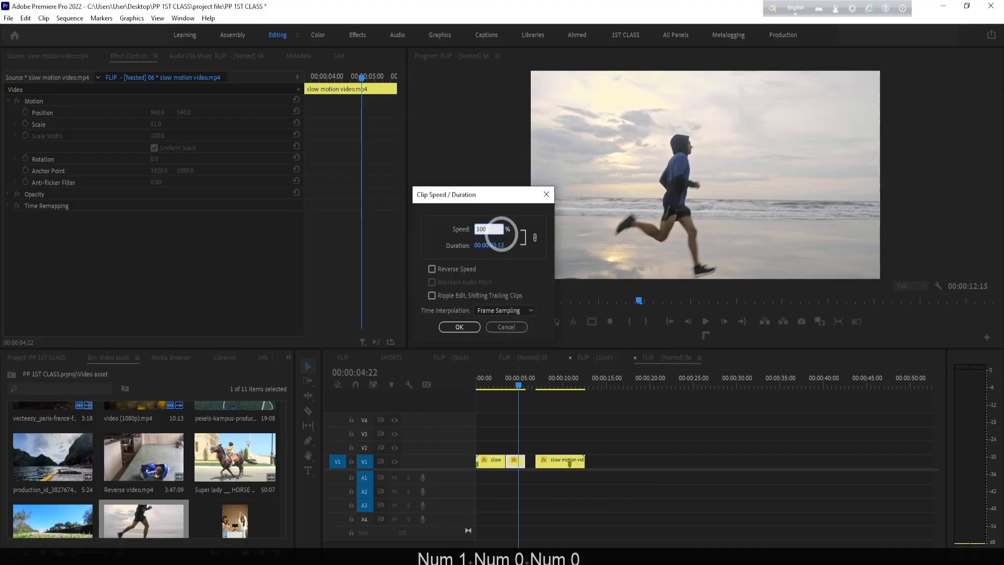
click(459, 327)
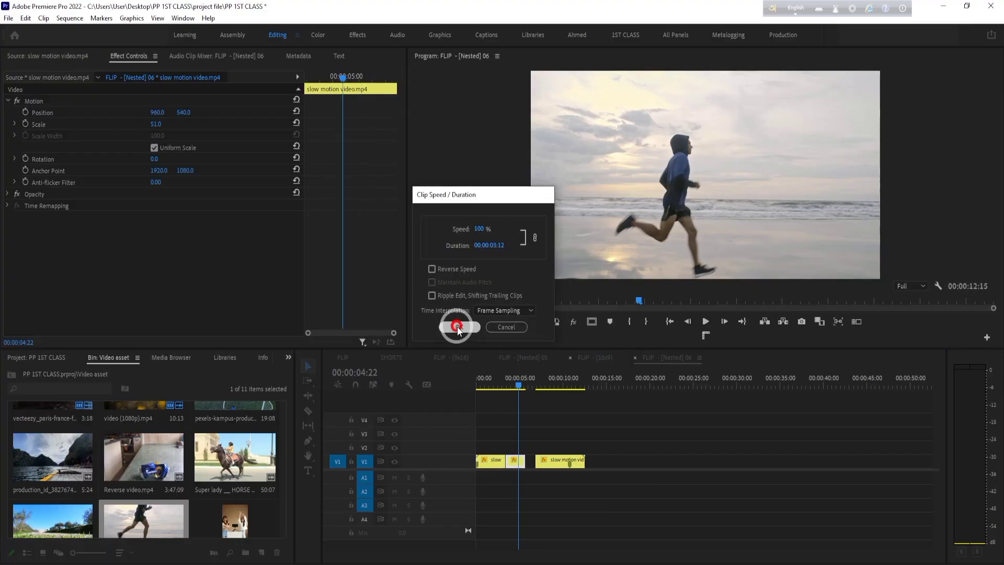
click(500, 391)
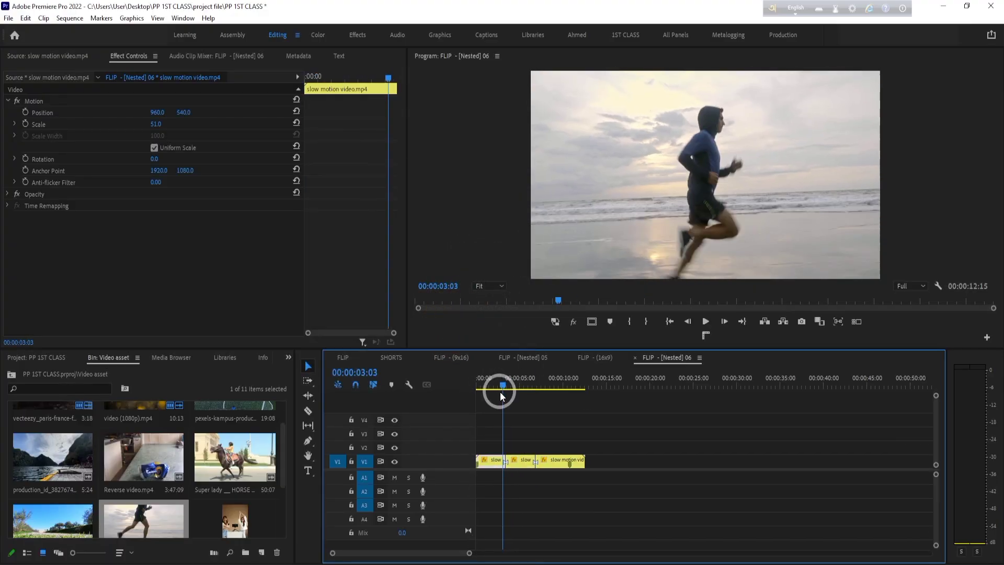
- Play the middle segment through to 00:00:05:01 and move it from V1 straight up to track V2
key(space)
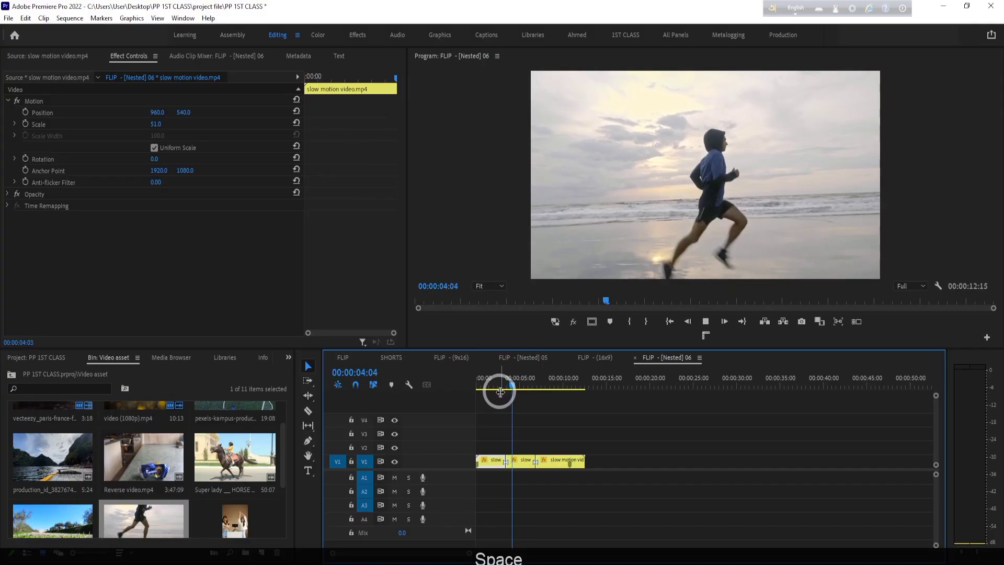
key(space)
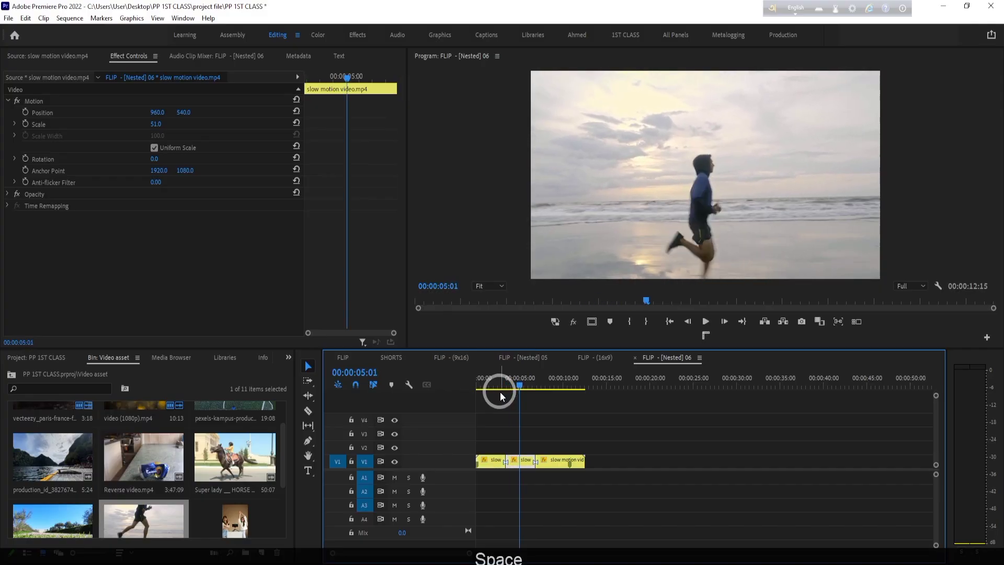
click(534, 461)
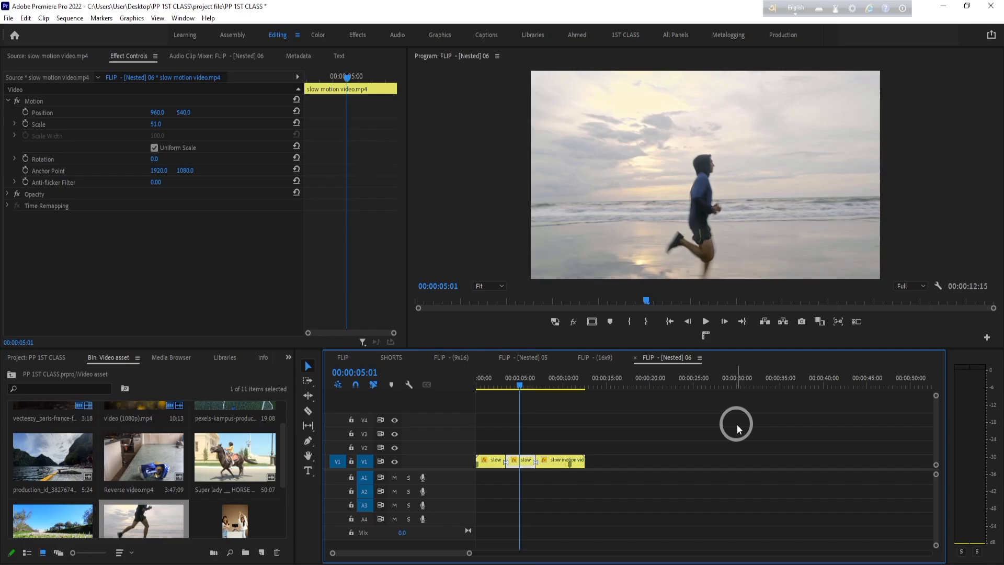
click(527, 463)
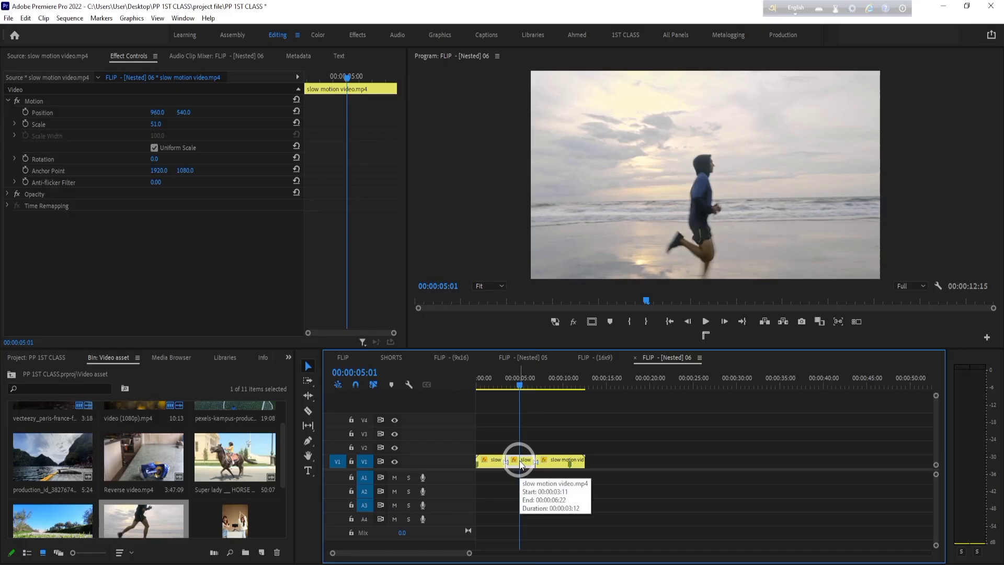
drag(520, 463, 519, 451)
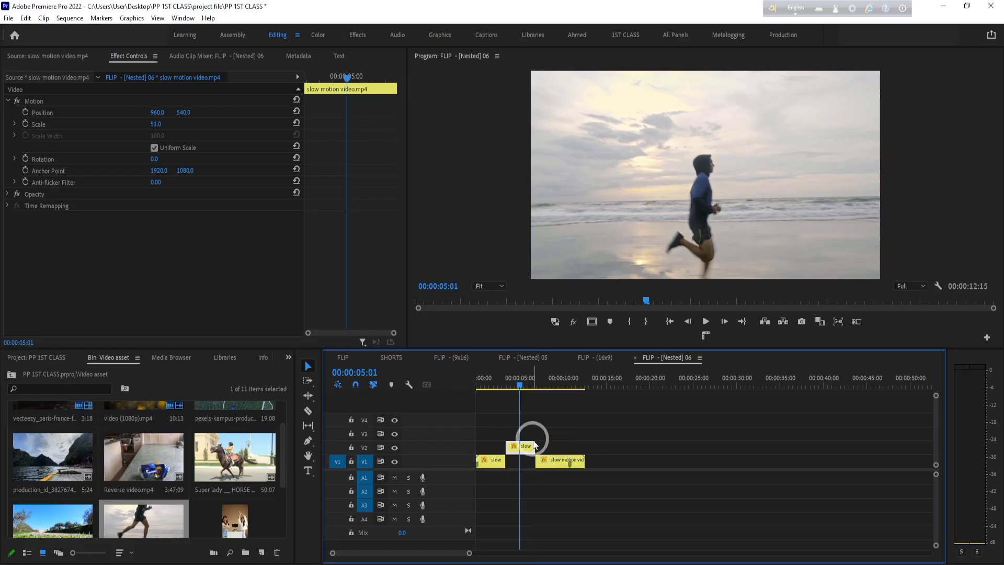
- Set the V2 segment's speed to 50% and shift the trailing V1 clip to start where the slowed segment ends
right_click(525, 450)
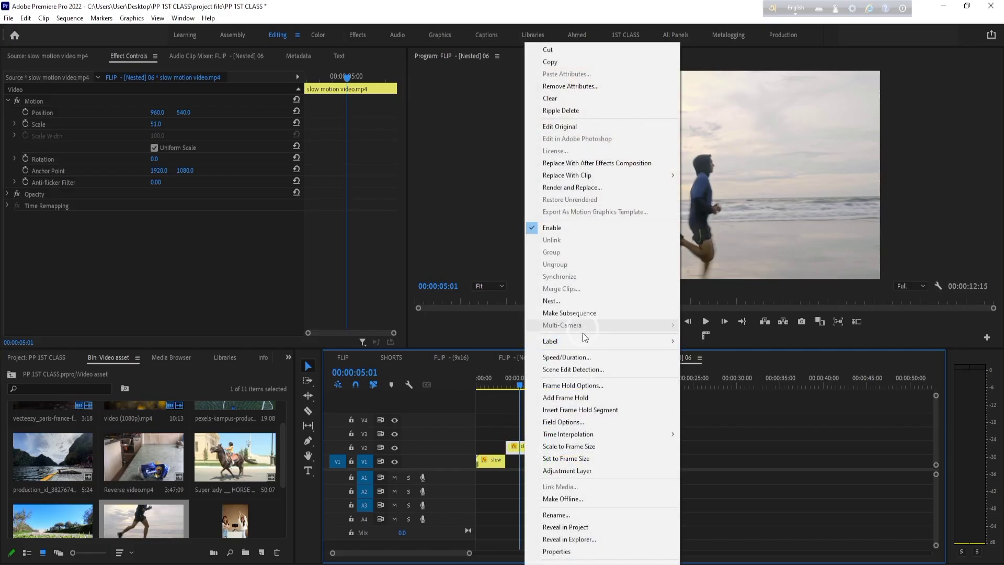
click(617, 356)
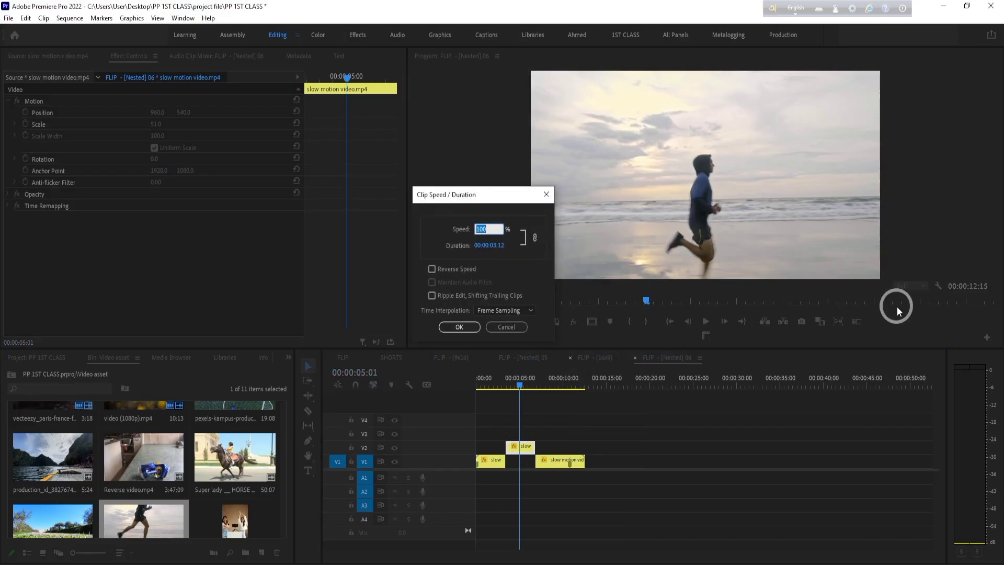
text(50)
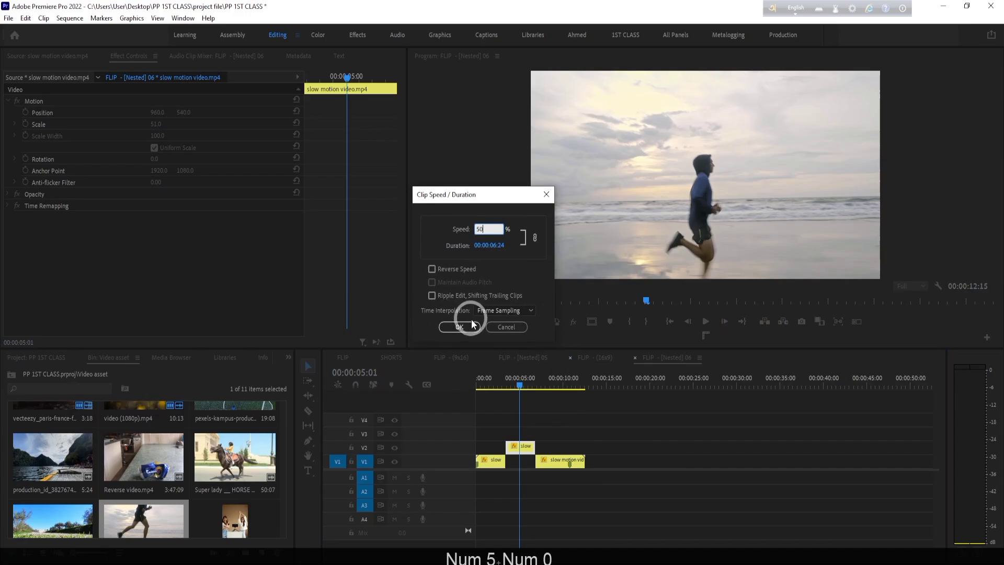
click(468, 325)
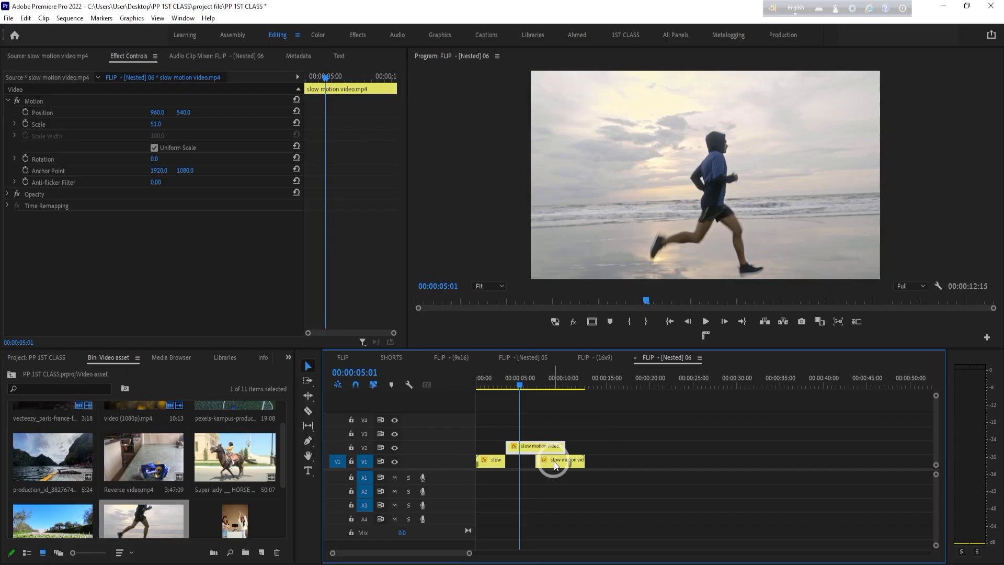
drag(555, 464, 586, 463)
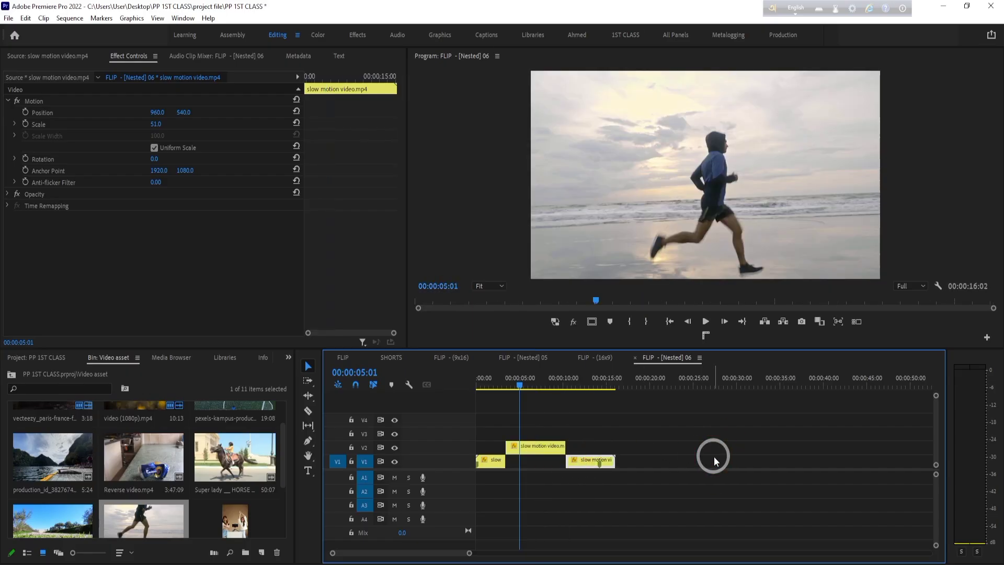
- Play the sequence from the beginning to examine the slow motion in the middle segment
drag(514, 383, 426, 391)
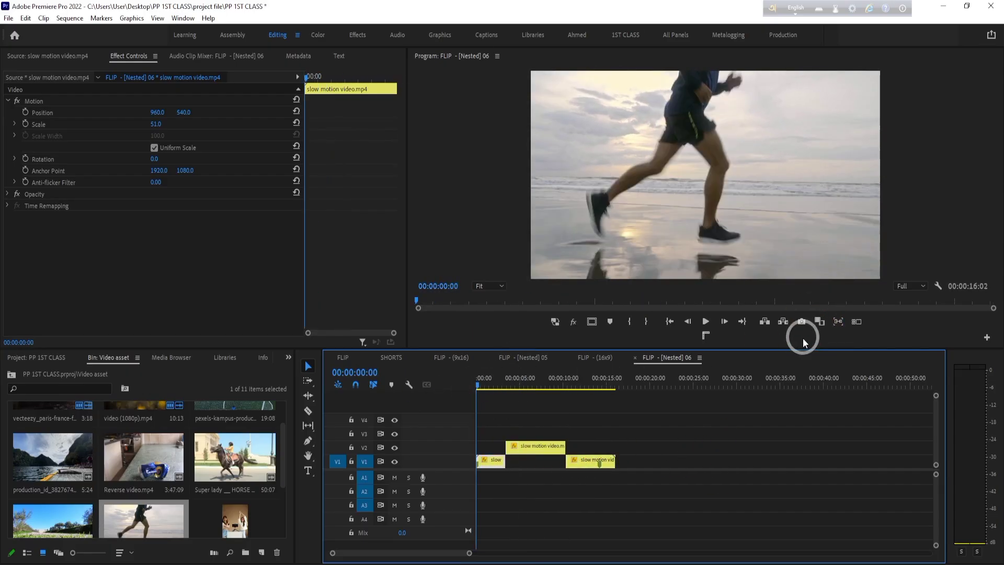
key(space)
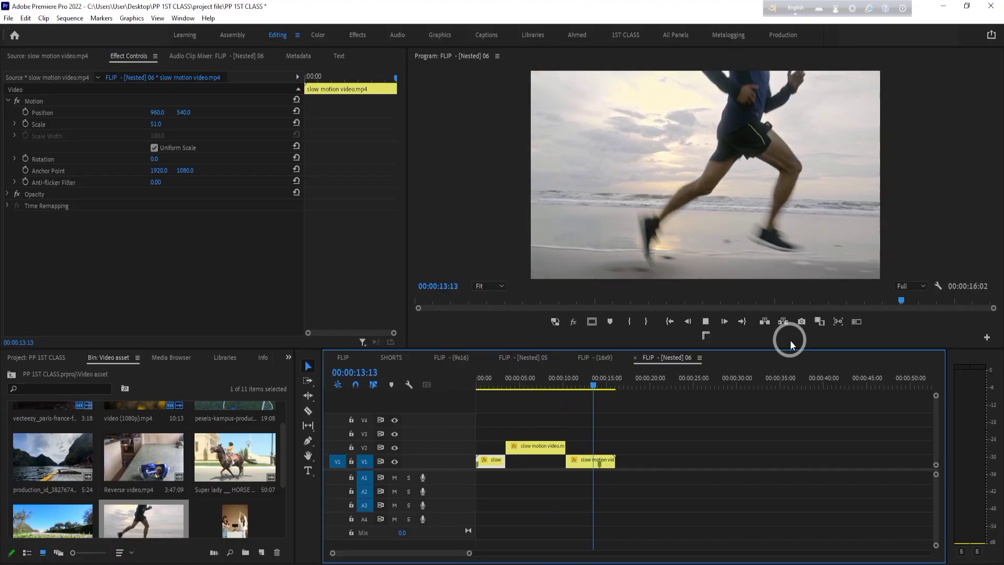
key(space)
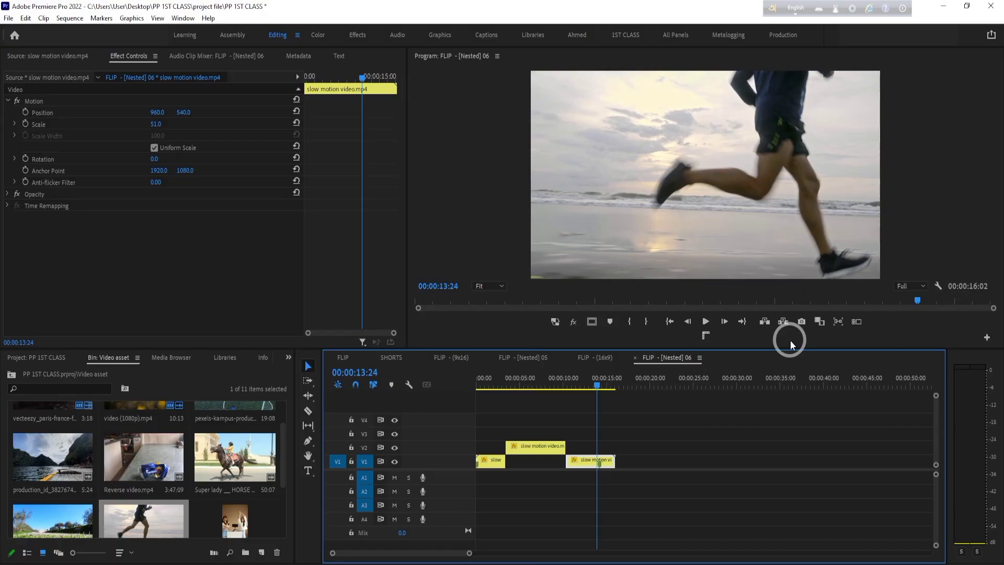
- Undo the speed changes, clip moves and cuts back to a single running clip, and move the playhead to 00:00:02:21
key(ctrl+z)
key(ctrl+z)
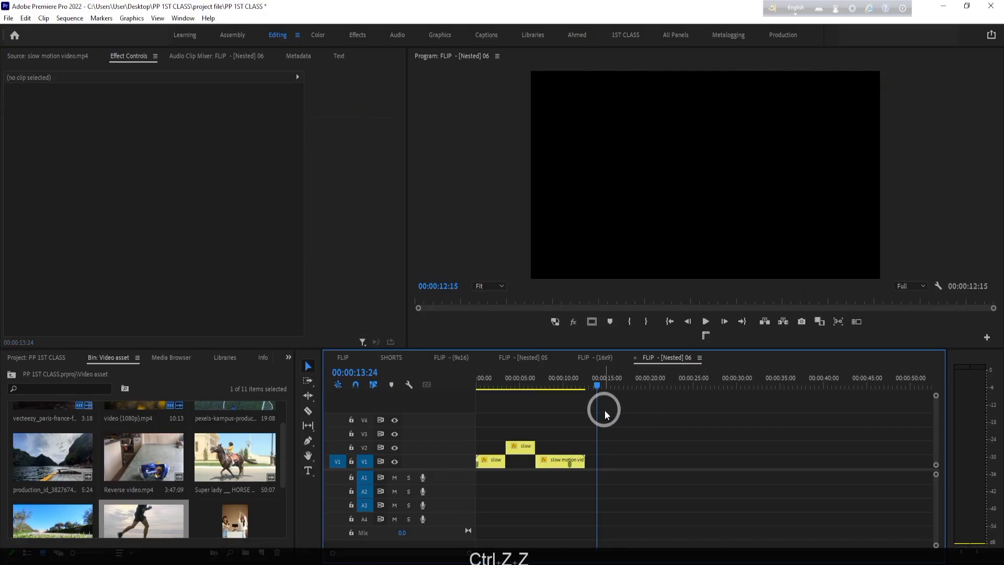
key(ctrl+z)
key(ctrl+z)
key(ctrl+z)
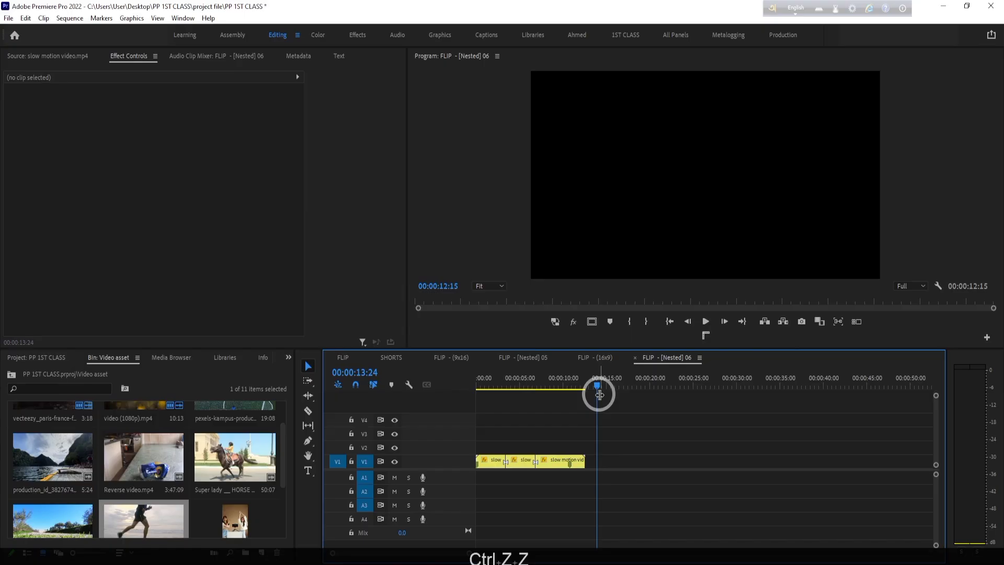
key(ctrl+z)
key(ctrl+z)
drag(599, 395, 503, 408)
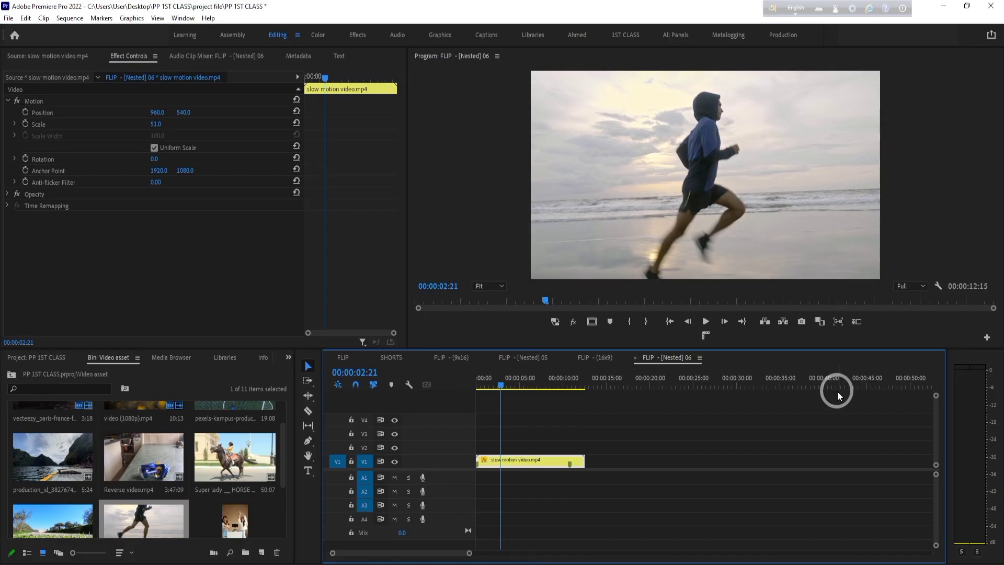
- Add video (1080p).mp4 on V2 and the Paris Eiffel Tower clip on V3, both at the start of the sequence
scroll(79, 512, up, 1)
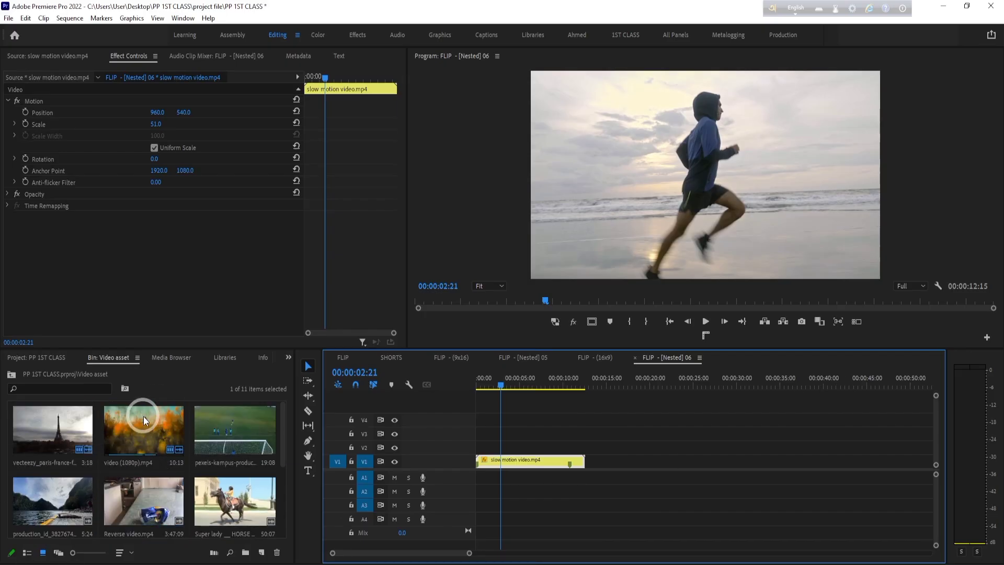
drag(145, 421, 455, 446)
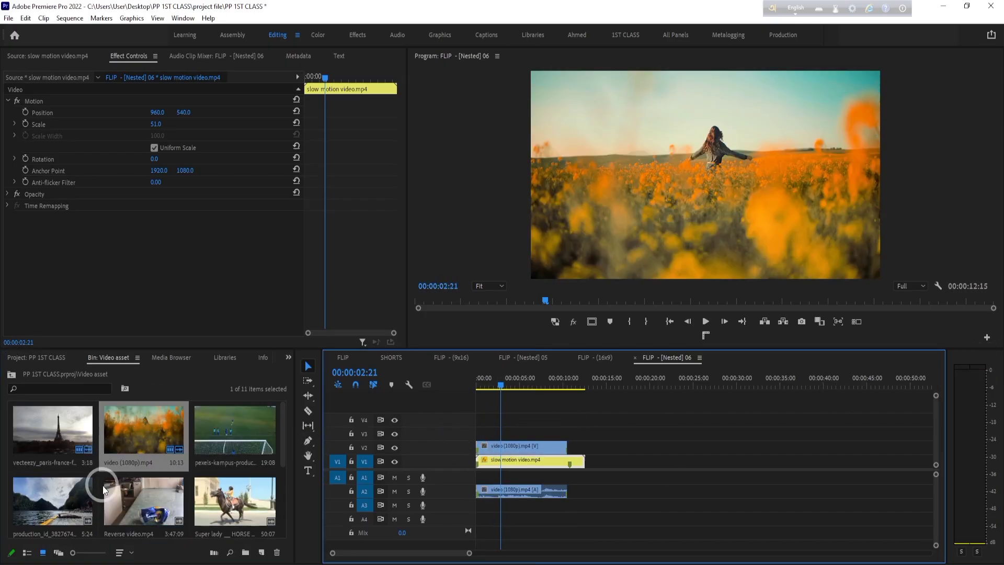
drag(24, 434, 477, 432)
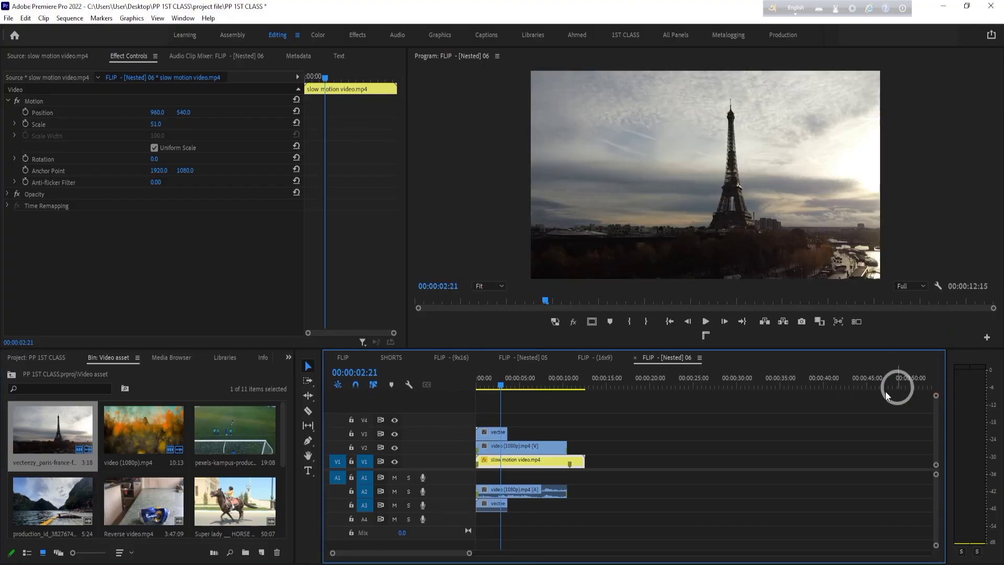
- Target the upper video tracks and cut the selected Paris clip at 00:00:03:15
click(495, 431)
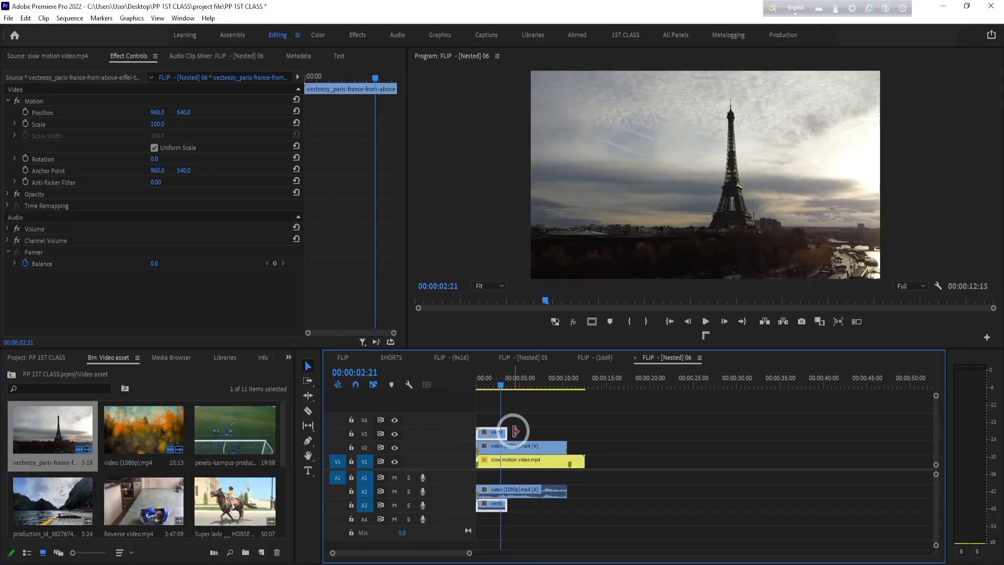
click(505, 386)
drag(506, 387, 507, 385)
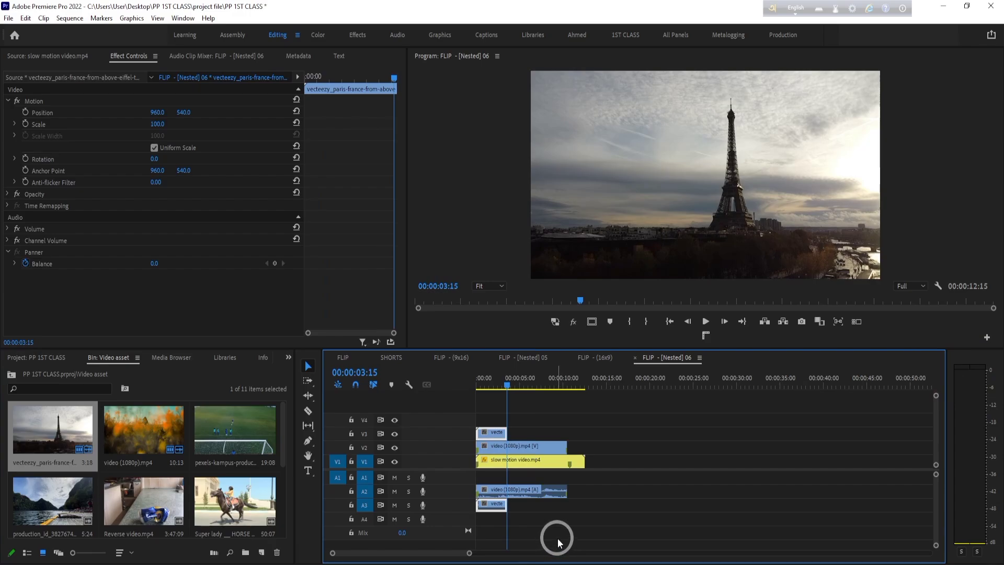
click(366, 439)
click(369, 422)
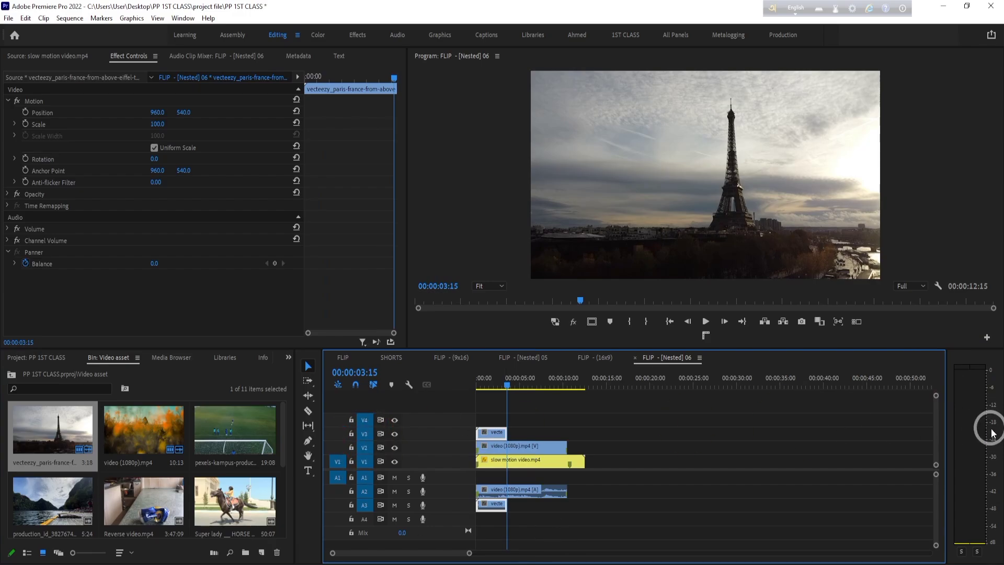
key(ctrl+k)
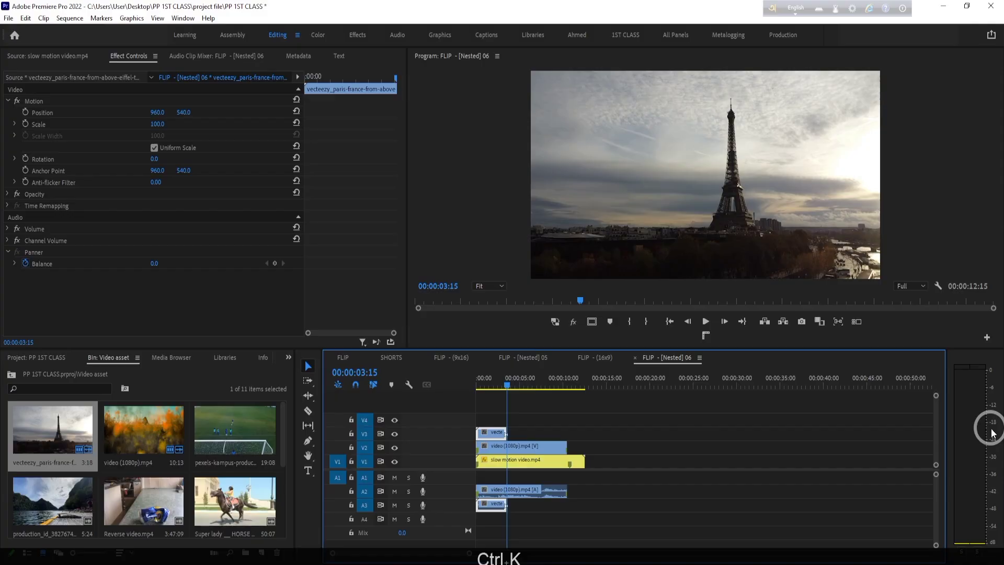
- Select all the stacked clips with their audio and cut them together at 00:00:03:15
click(692, 454)
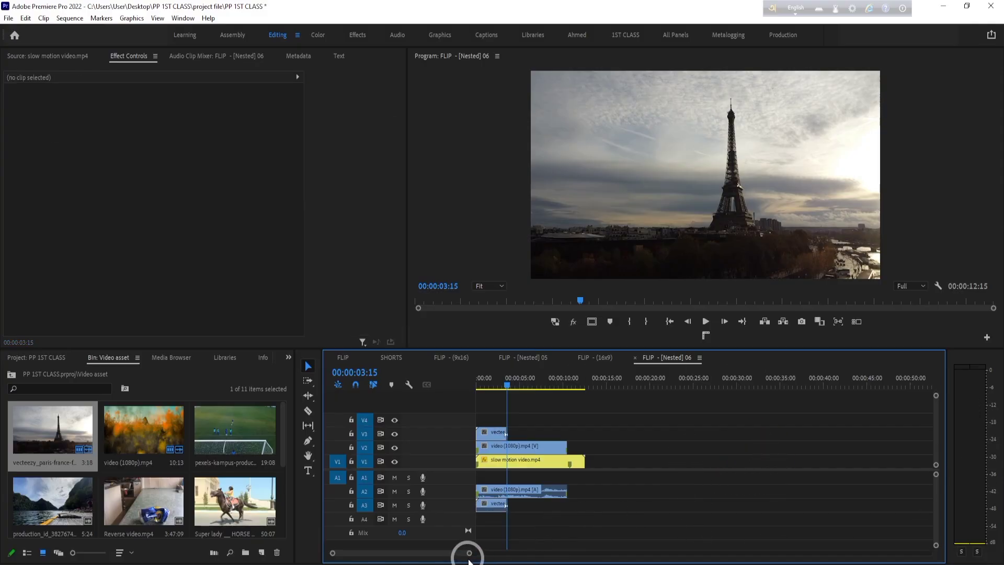
drag(469, 555, 419, 553)
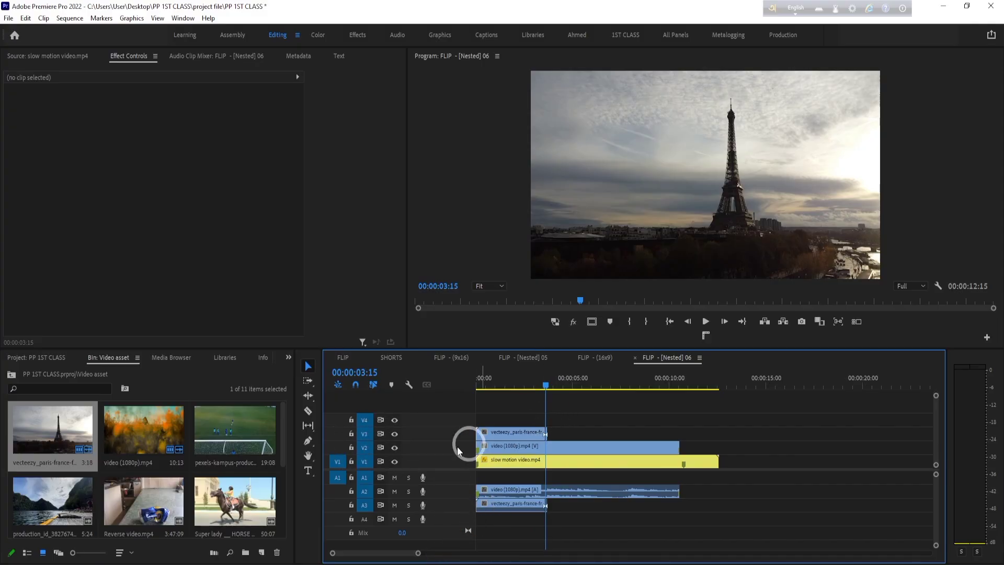
drag(649, 414, 523, 509)
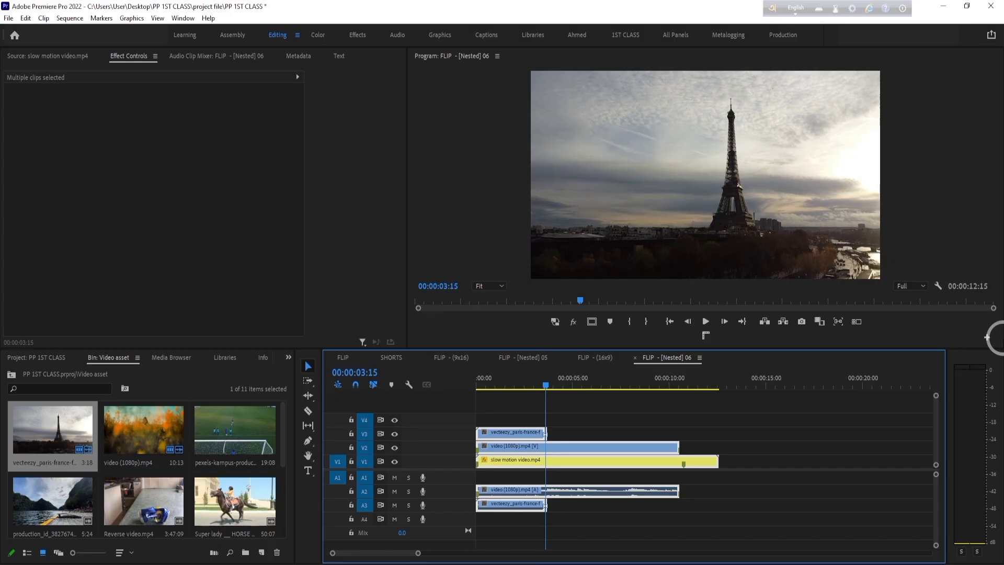
key(ctrl+k)
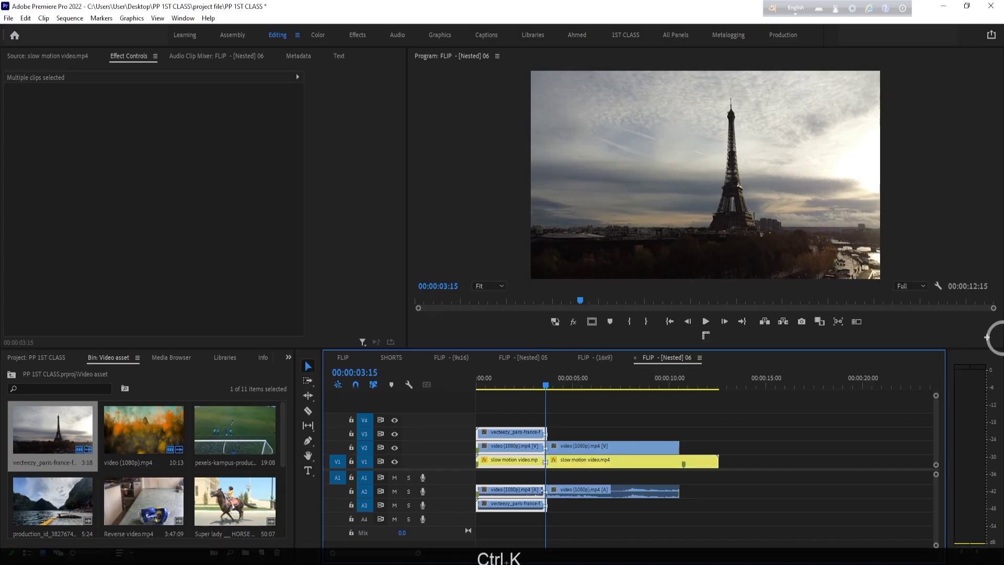
- Select all the cut clips and move them together about 5.6 seconds later in the sequence
click(763, 443)
drag(817, 423, 540, 547)
click(613, 493)
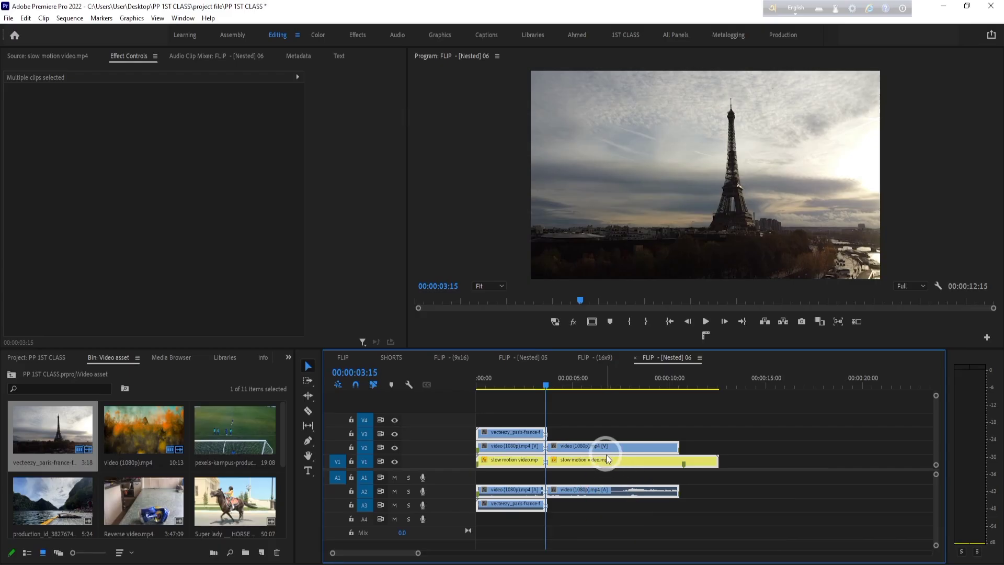
drag(606, 459, 715, 458)
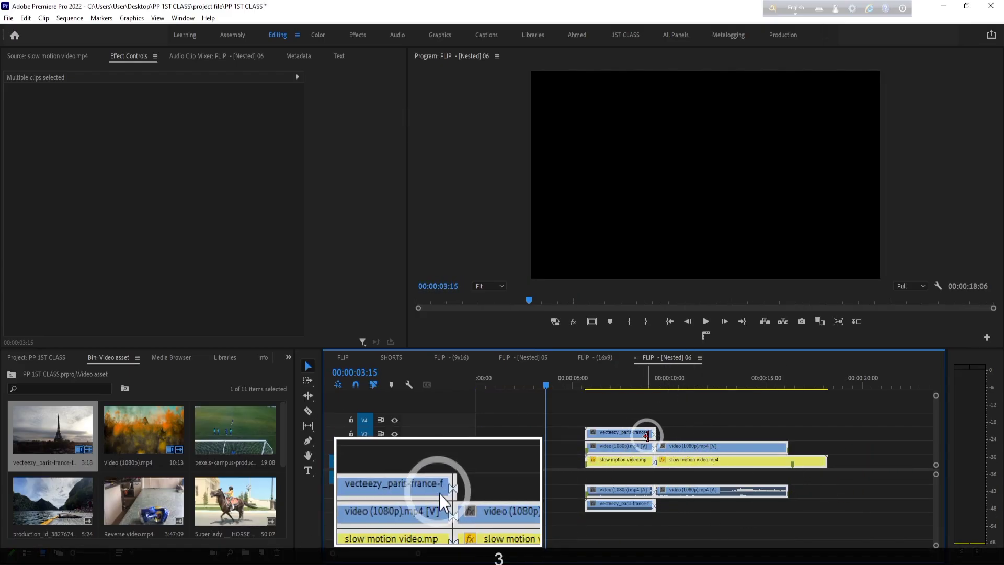
- Delete the segments of video (1080p).mp4 and slow motion video.mp4 that follow the cut
click(715, 431)
drag(866, 431, 657, 527)
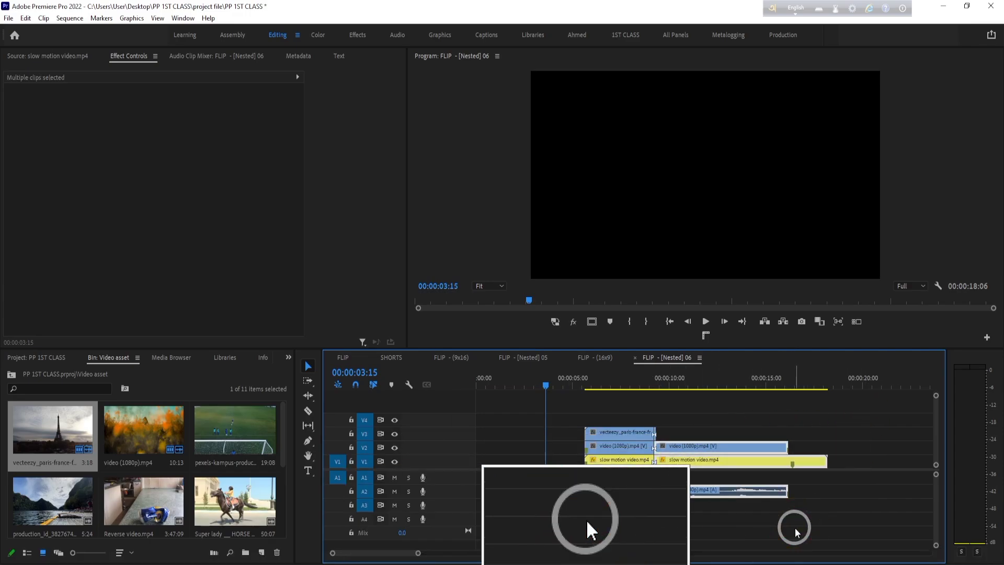
key(Delete)
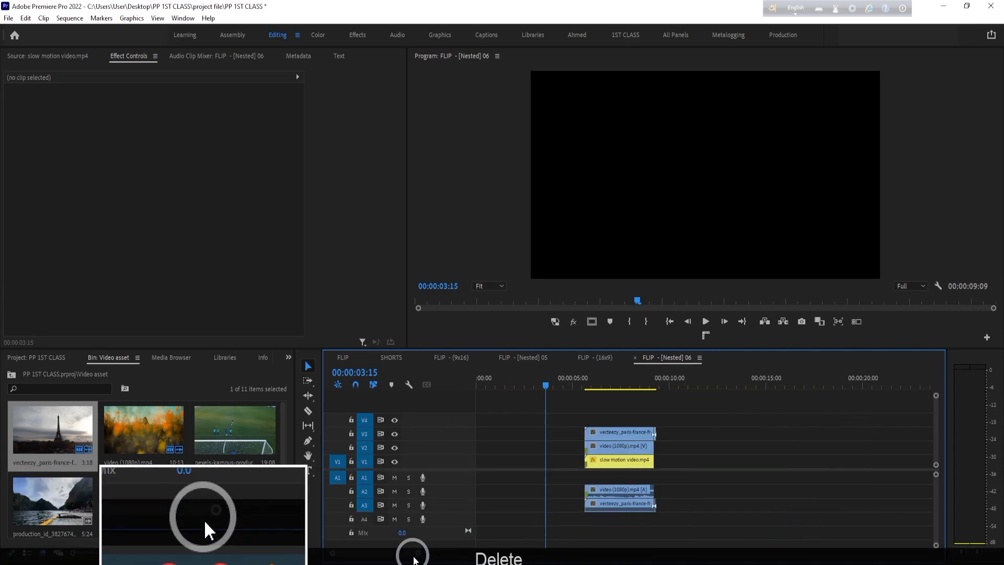
- Ripple delete the empty gap before the stacked clips and remove the Paris clip's short remainder after the cut
drag(417, 554, 401, 558)
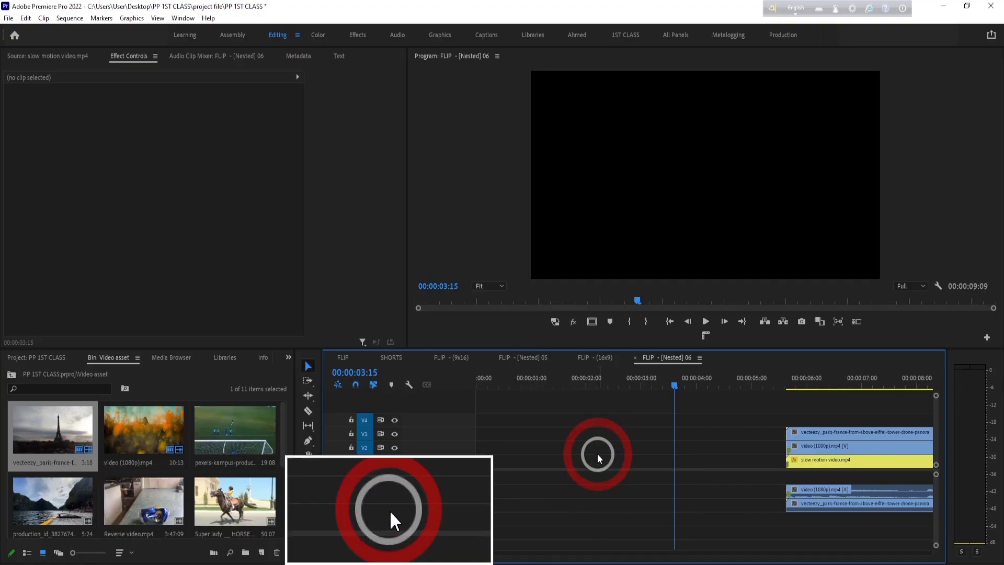
right_click(603, 436)
click(650, 448)
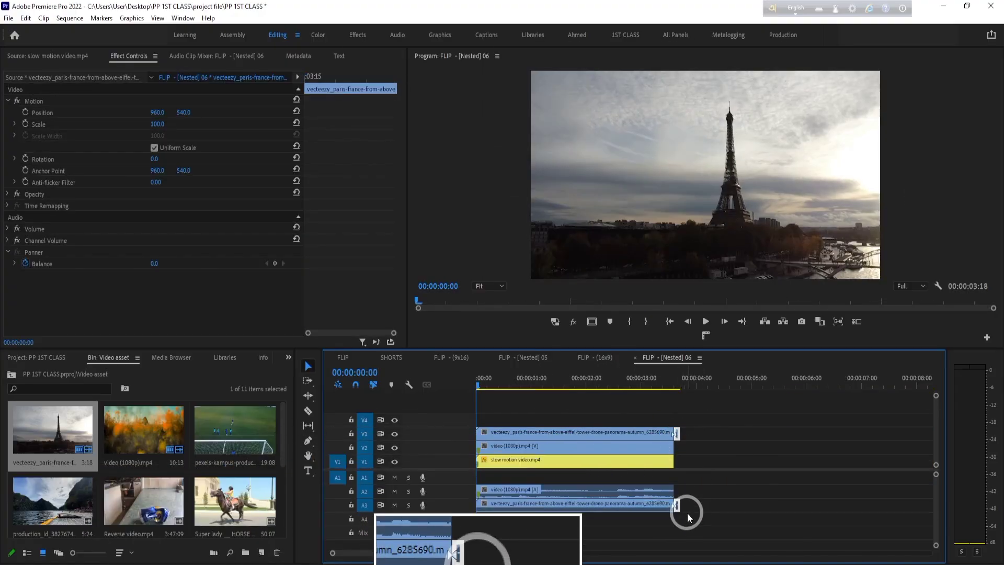
click(687, 513)
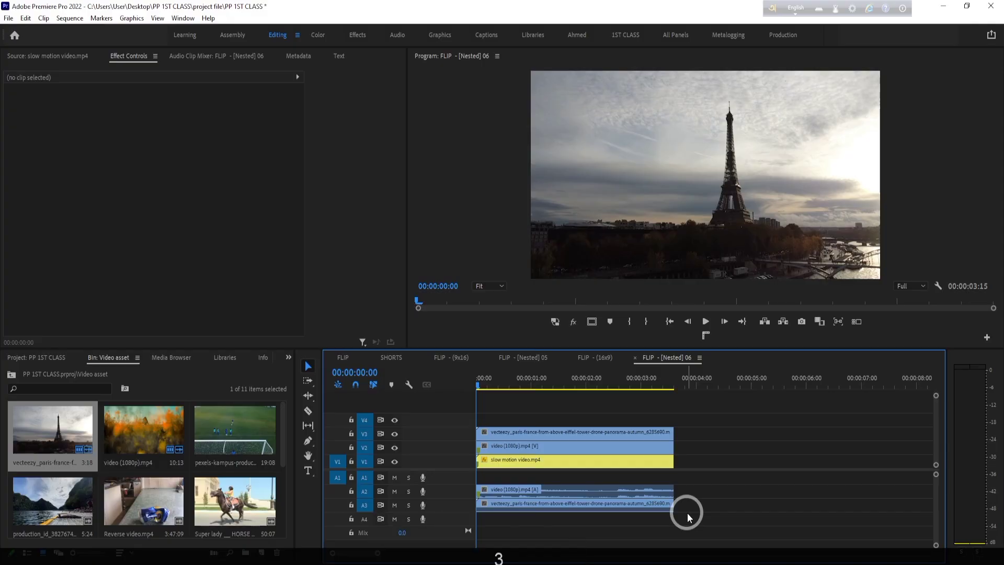
- Cut the Paris clip and video (1080p).mp4 individually with their audio at 00:00:01:18
drag(494, 372, 606, 448)
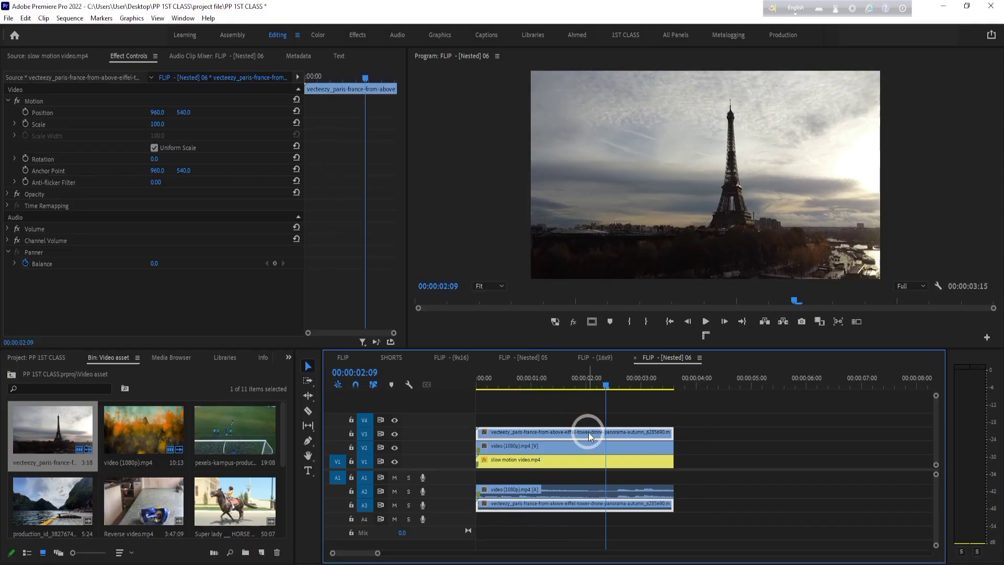
drag(580, 379, 566, 435)
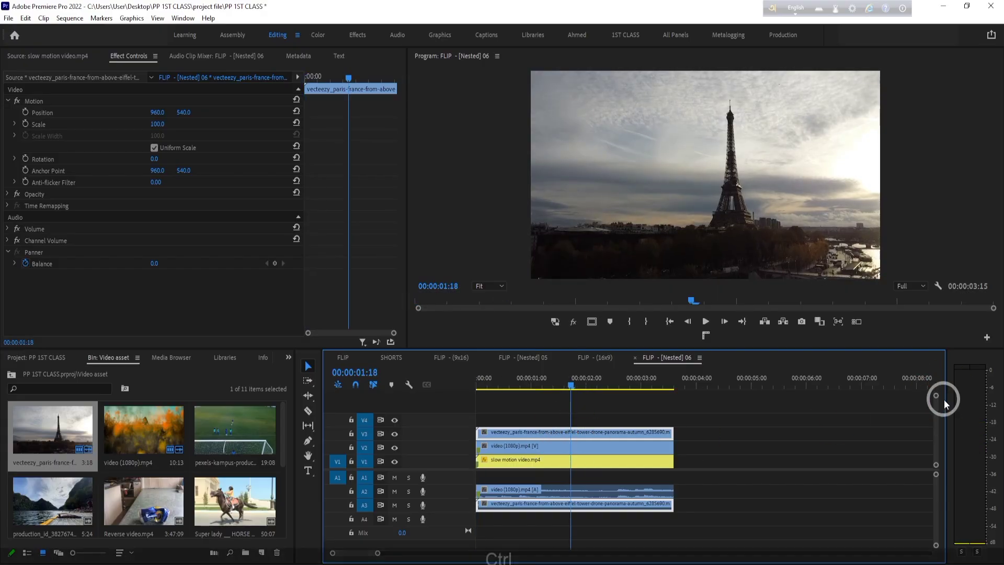
key(ctrl+k)
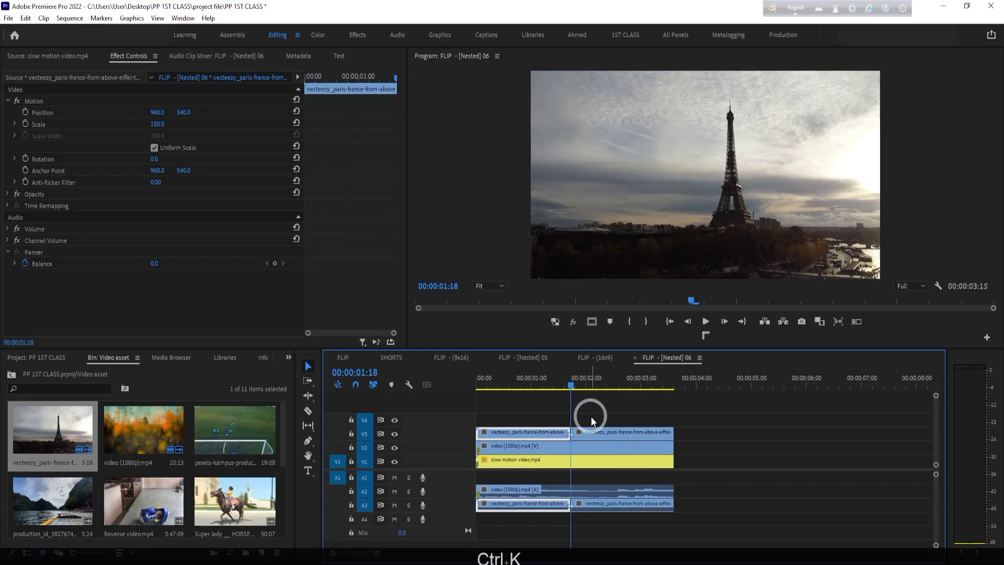
click(579, 445)
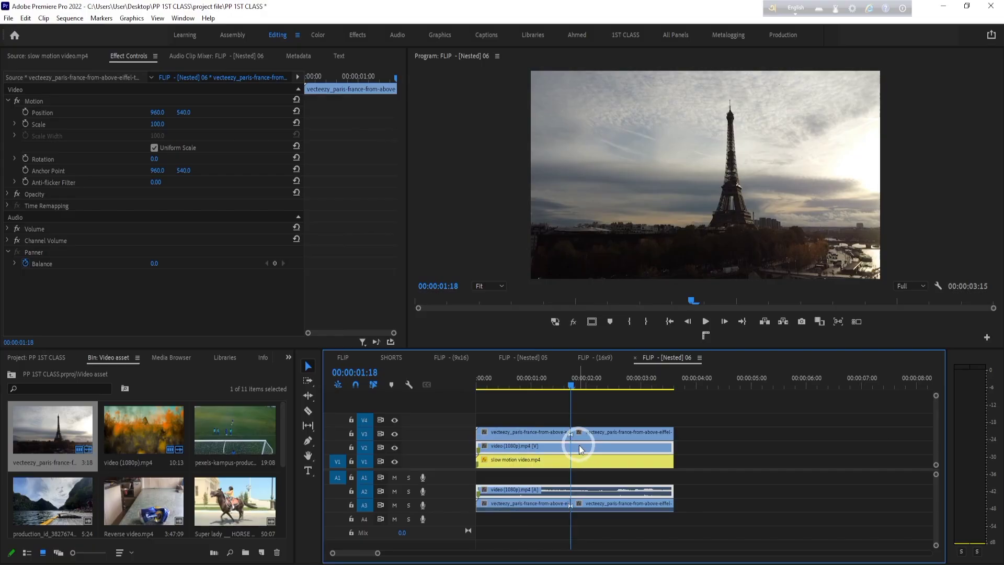
key(ctrl+k)
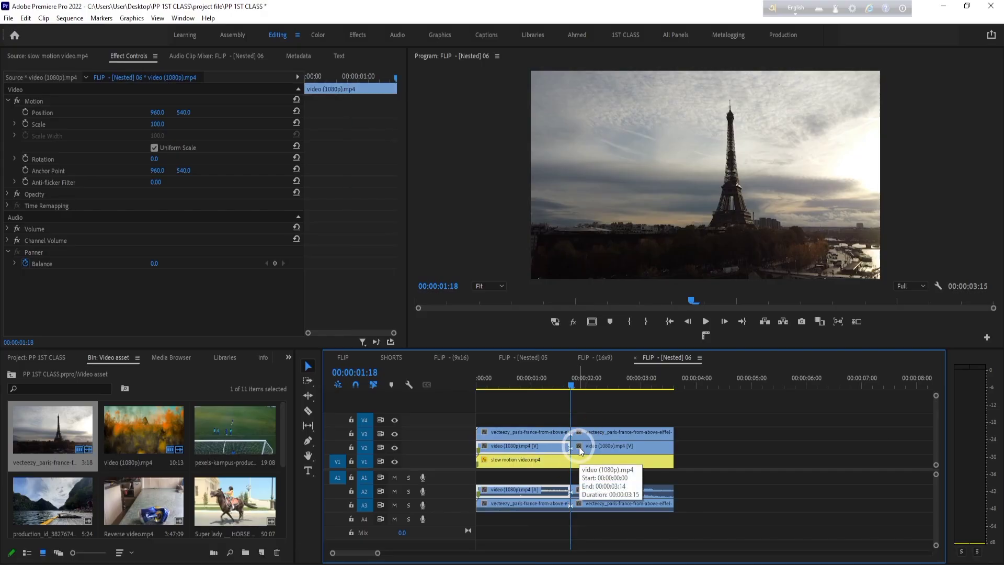
- Select all the stacked clips and cut them together at 00:00:01:18 so slow motion video.mp4 is split as well
drag(716, 414, 499, 520)
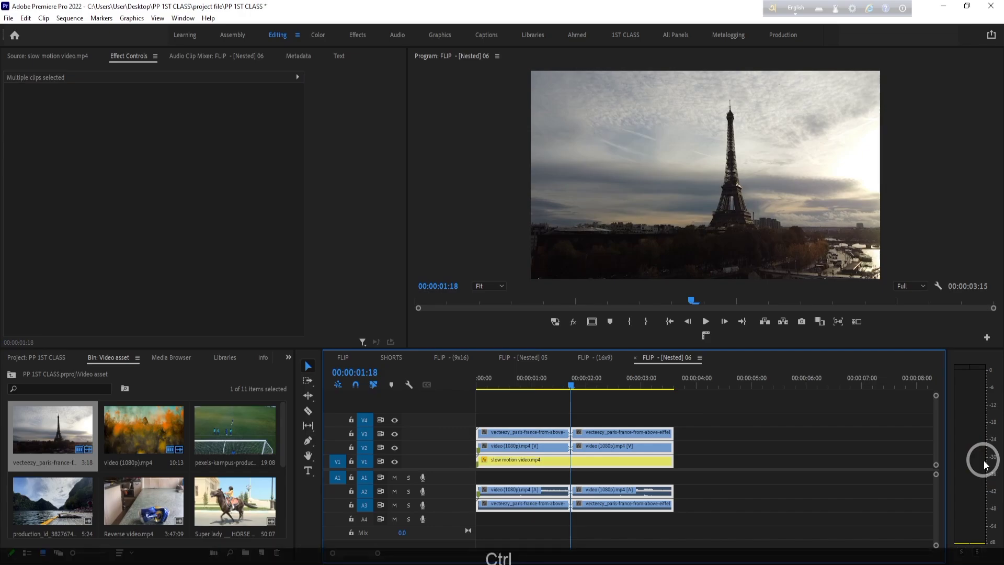
key(ctrl+k)
click(787, 477)
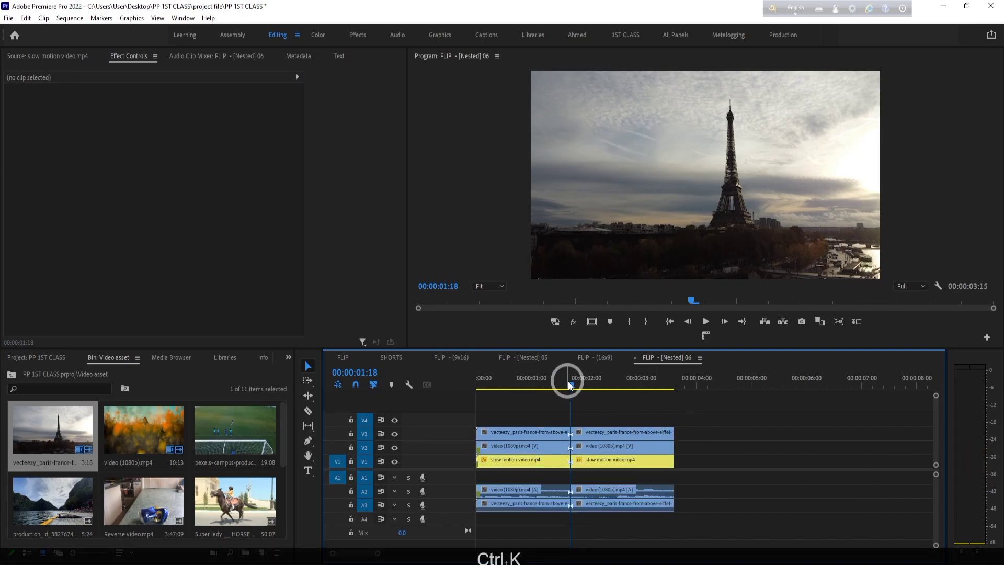
drag(568, 383, 591, 385)
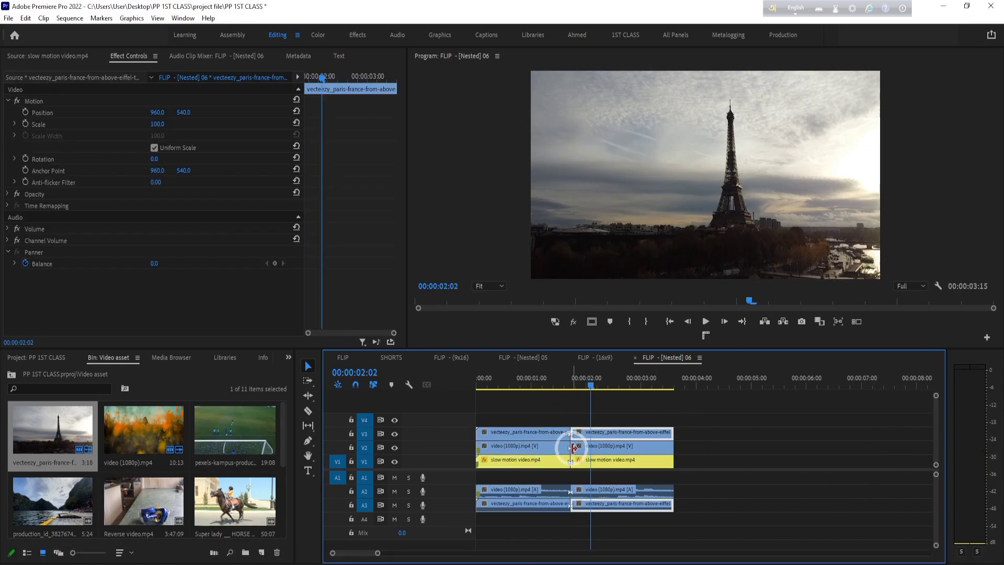
- Undo the recent edits until only the uncut slow motion video.mp4 clip remains in the sequence
click(799, 406)
key(ctrl+z)
key(ctrl+z)
key(ctrl+z)
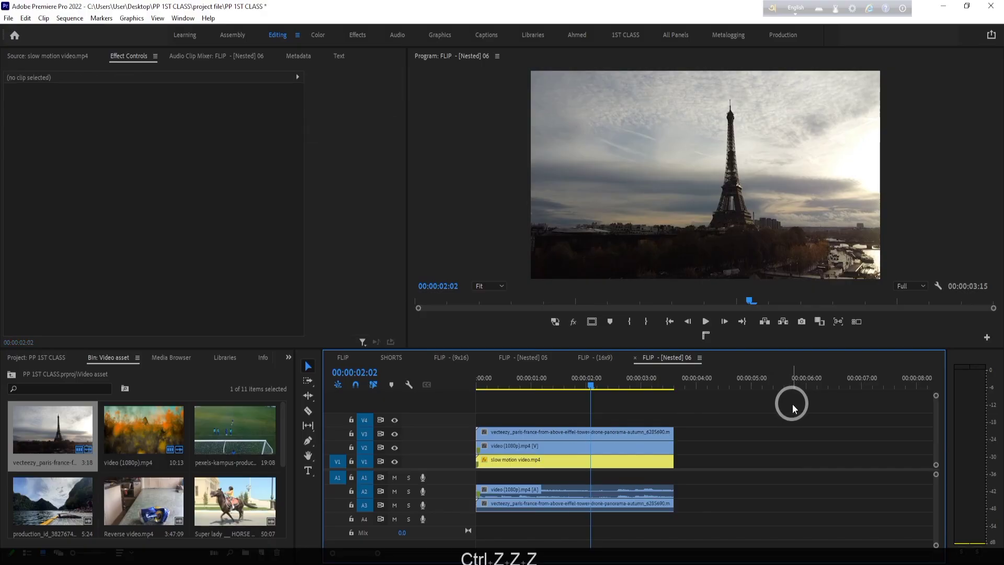
key(ctrl+z)
key(ctrl+z)
key(ctrl+z)
key(ctrl+z)
key(ctrl+z)
key(ctrl+z)
key(ctrl+z)
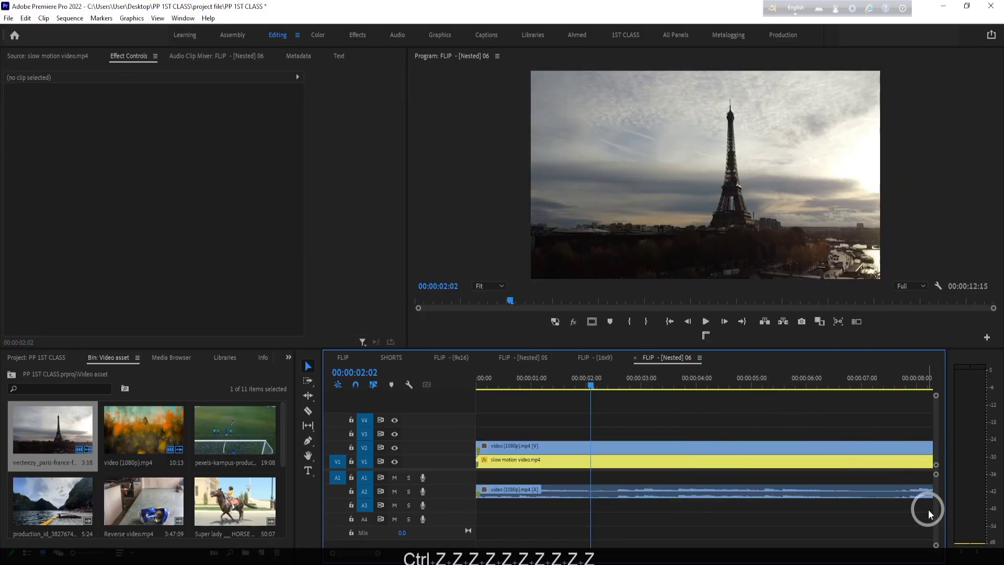
key(ctrl+z)
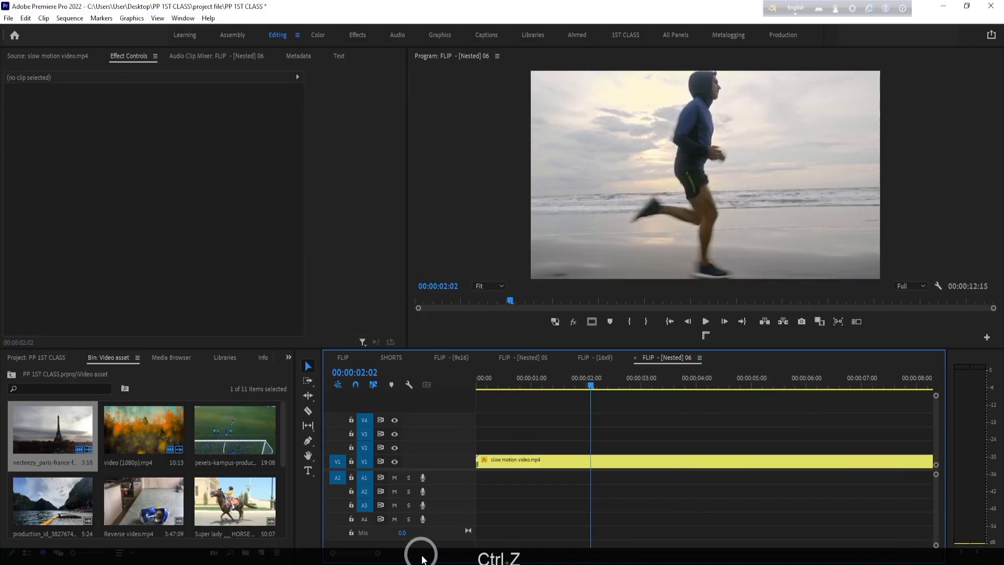
- Cut slow motion video.mp4 into three segments at 00:00:02:22 and 00:00:06:22
drag(378, 554, 506, 553)
click(576, 383)
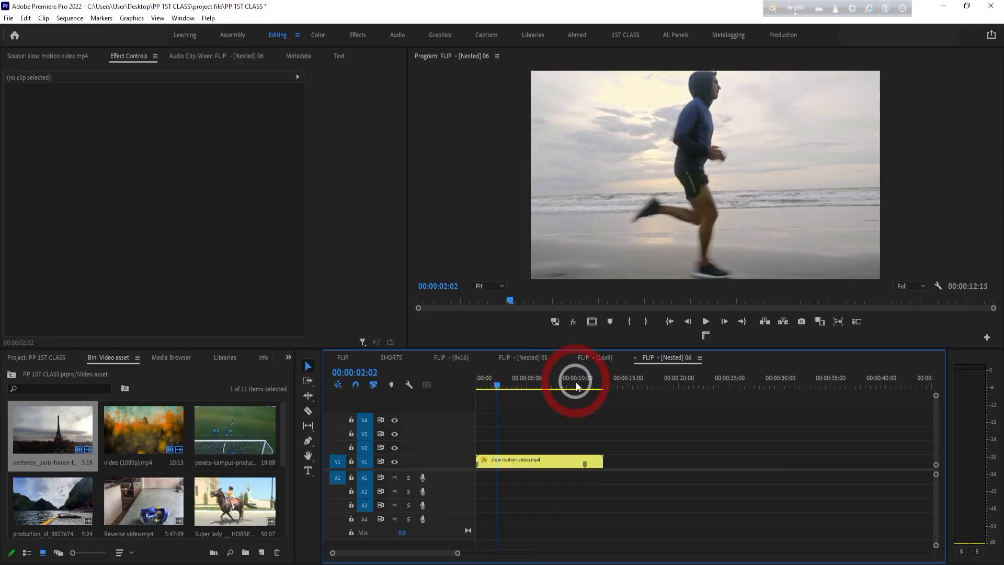
key(space)
key(space)
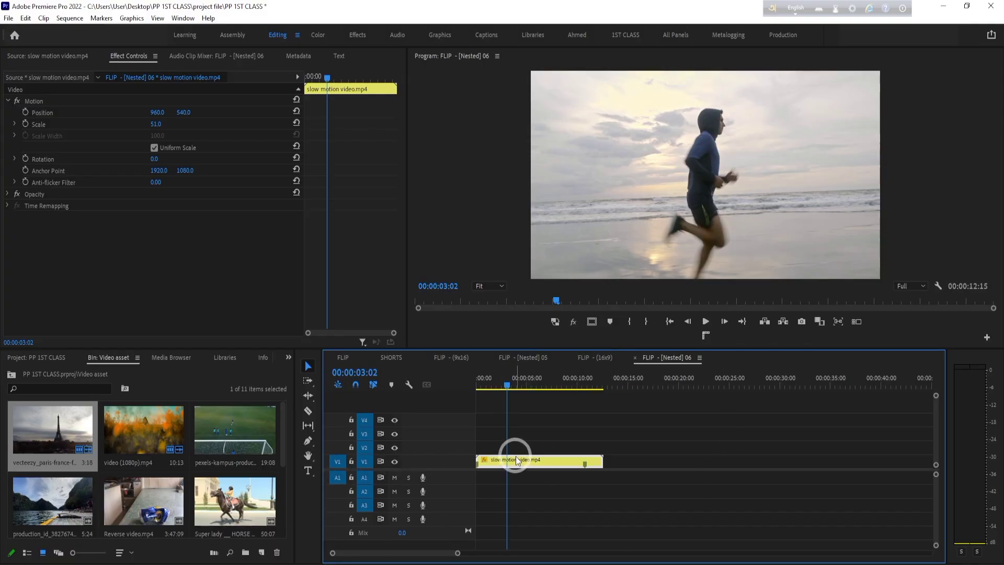
mouse_move(509, 372)
mouse_down()
mouse_move(497, 373)
mouse_move(507, 376)
mouse_up()
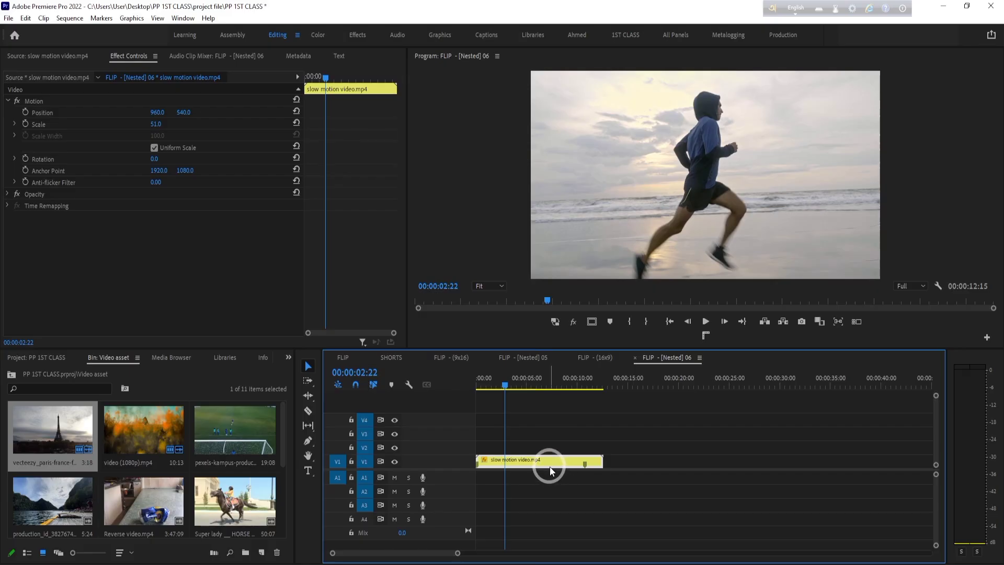
key(ctrl+k)
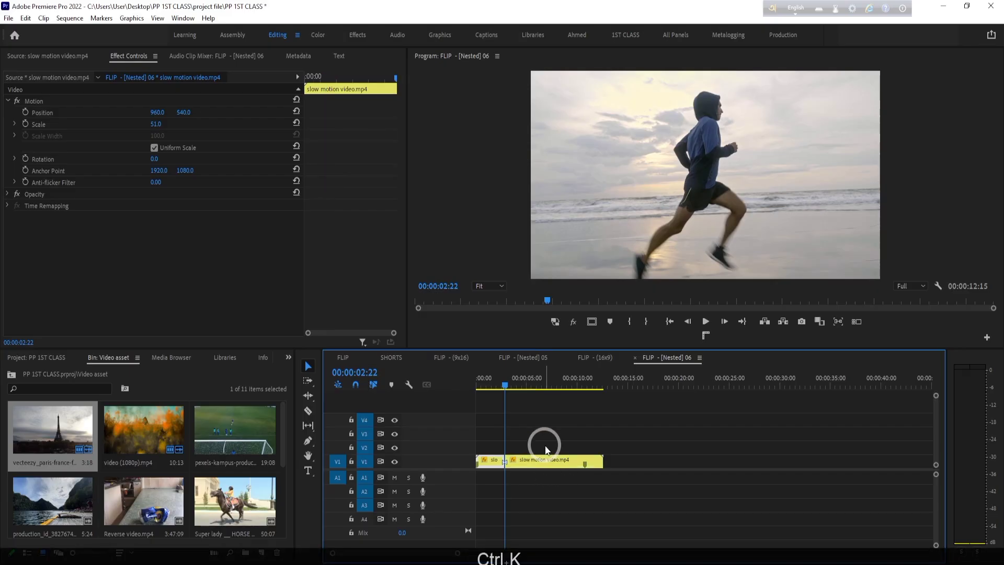
mouse_move(517, 382)
mouse_down()
mouse_move(543, 386)
mouse_move(525, 384)
mouse_up()
key(ctrl+k)
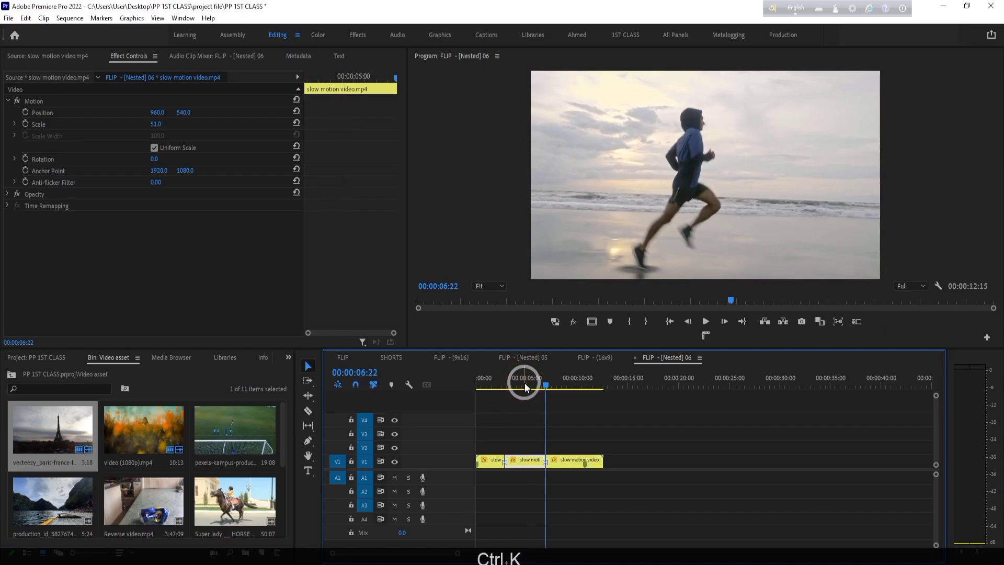
- Move the middle segment up to V2, slow it to 55.87% with the Rate Stretch tool, and shift the last segment to follow its end
drag(533, 459, 532, 445)
click(308, 395)
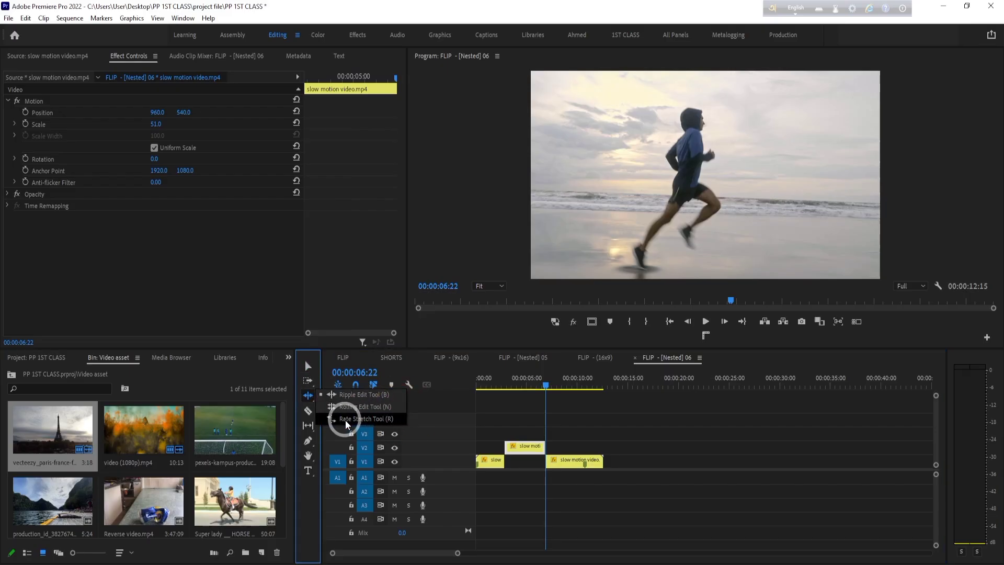
click(363, 418)
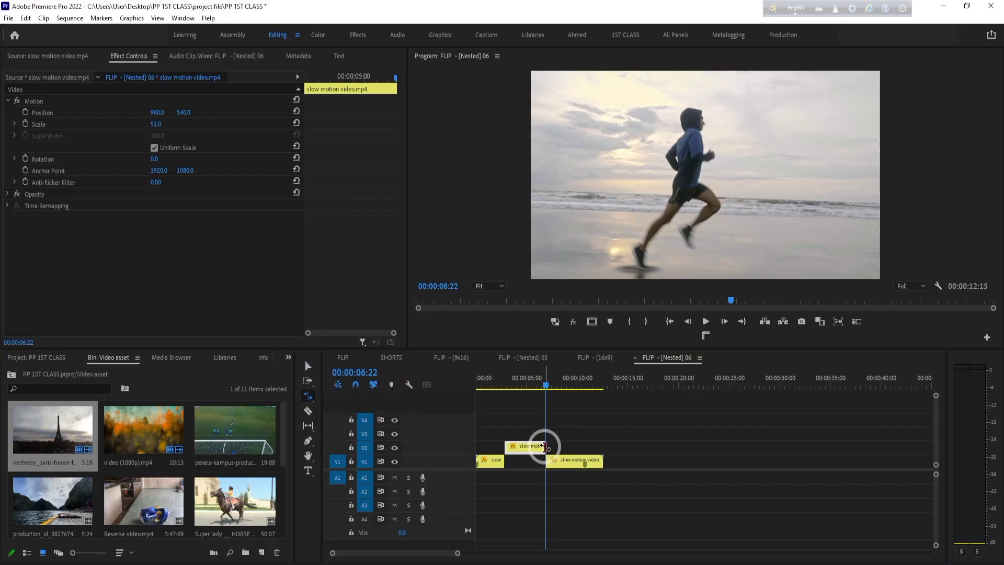
drag(543, 447, 601, 461)
key(v)
- Play back the slowed segment on V2 from its start to check the slow motion
drag(541, 386, 503, 389)
key(space)
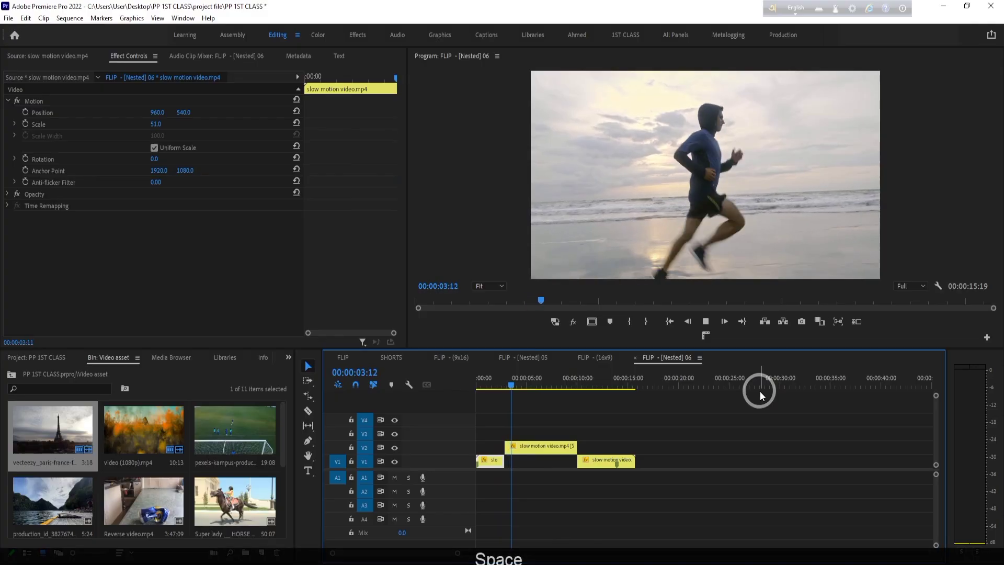
click(565, 435)
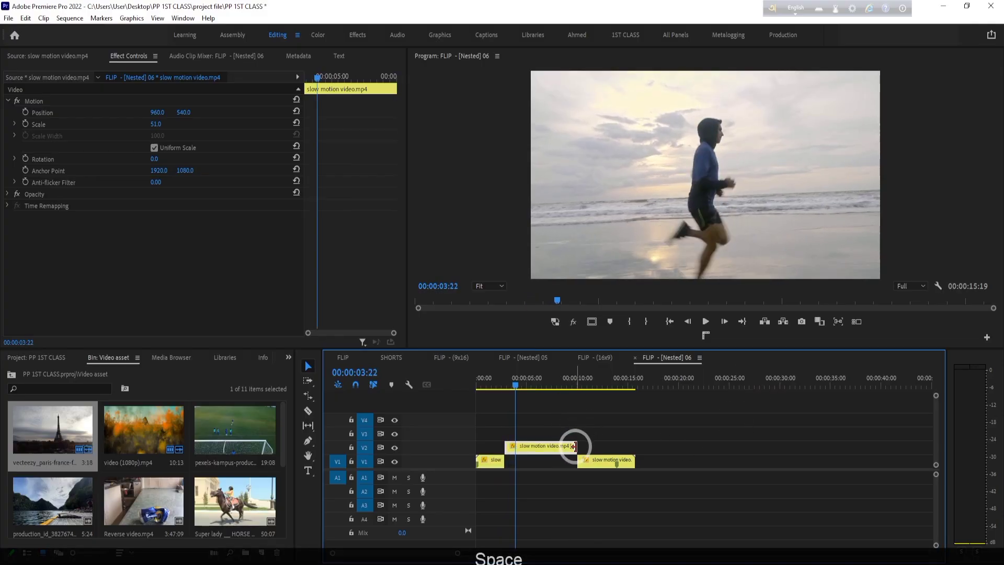
- Speed up the segment on V2 by shortening it to a duration of 00:00:02:04 with the Rate Stretch tool
click(308, 395)
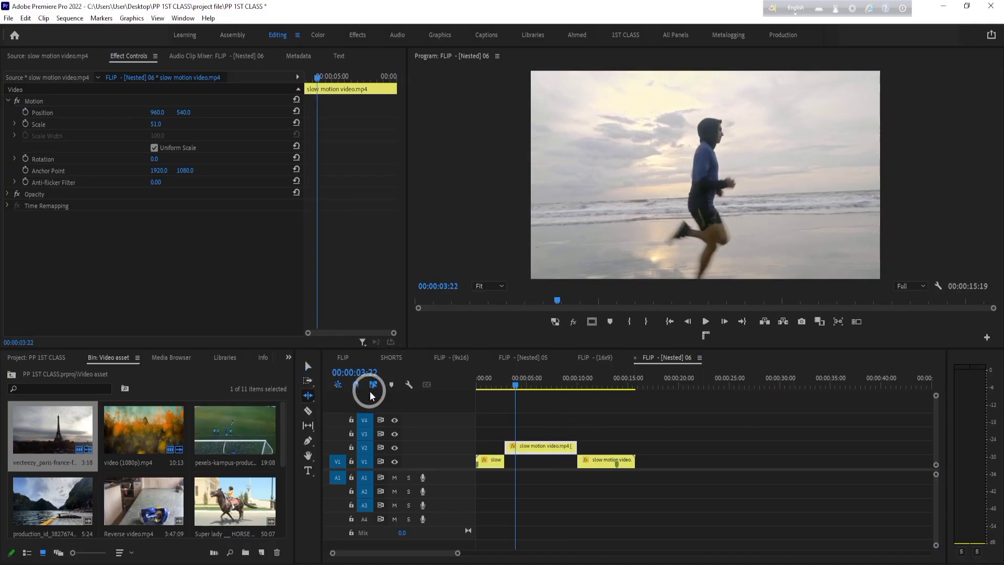
click(307, 395)
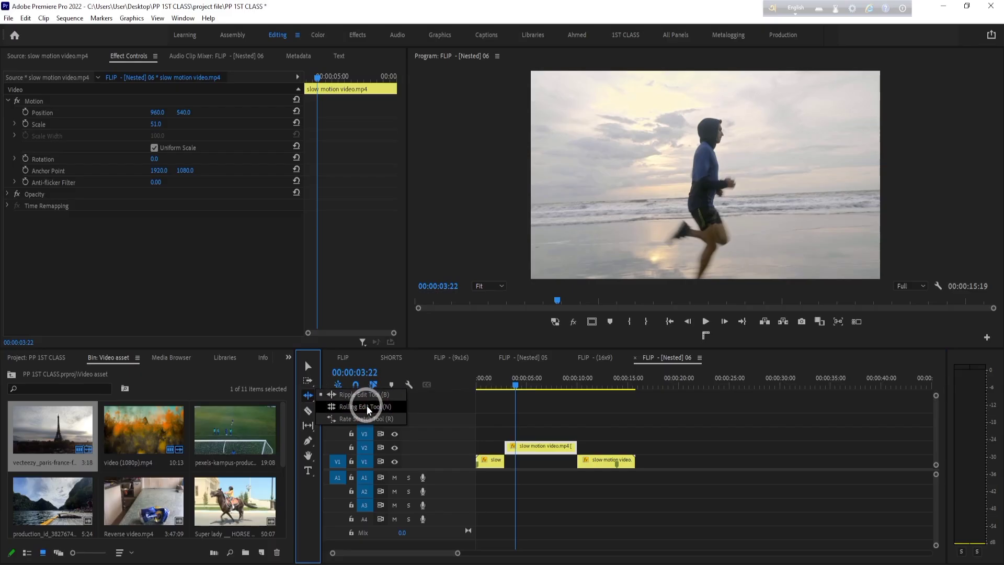
click(369, 407)
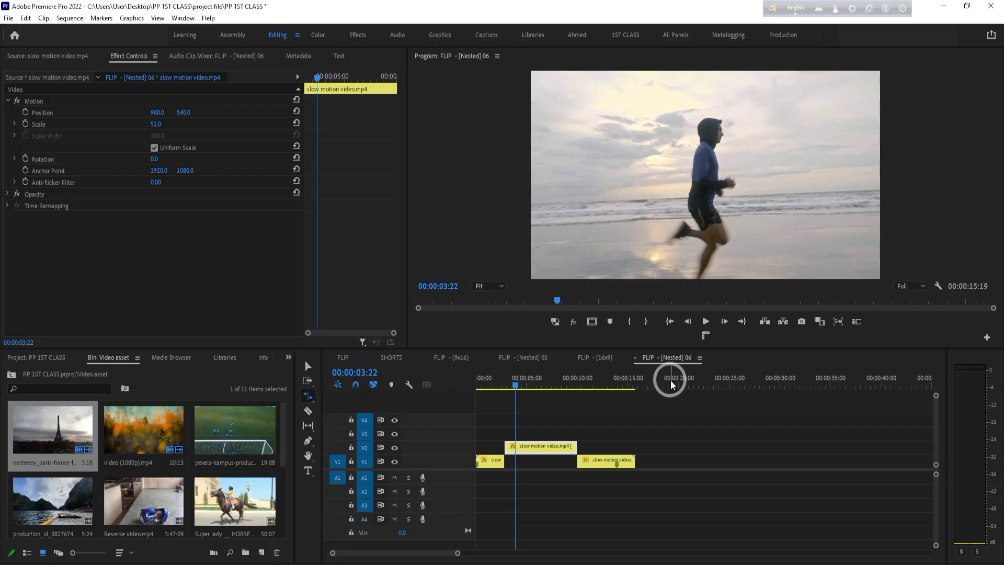
drag(457, 553, 424, 555)
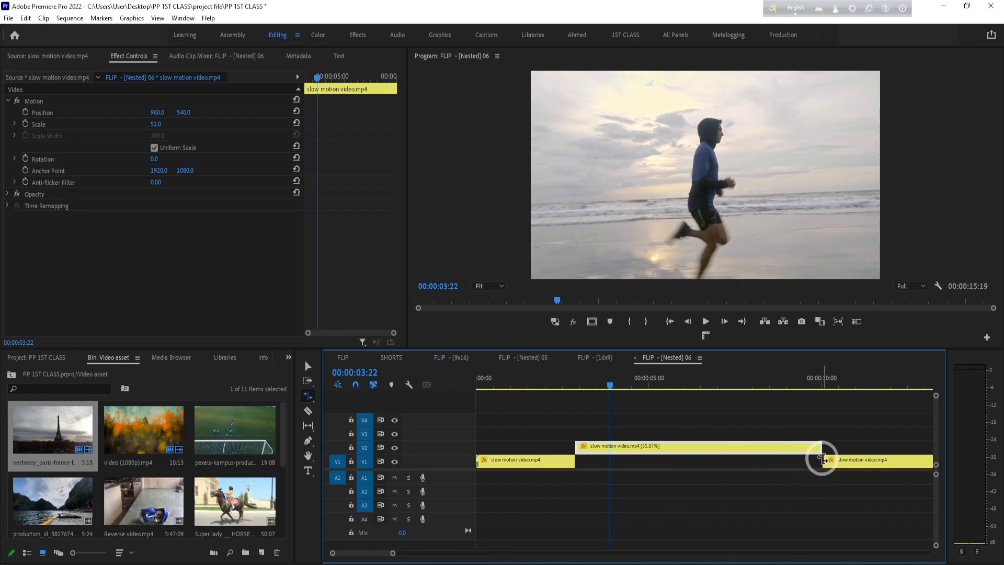
drag(822, 448, 644, 441)
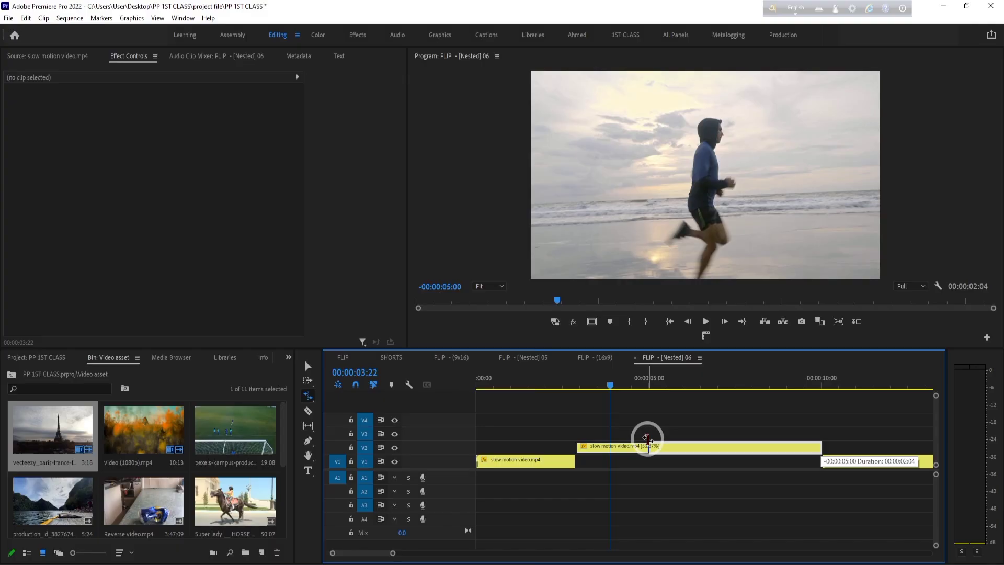
drag(647, 439, 648, 440)
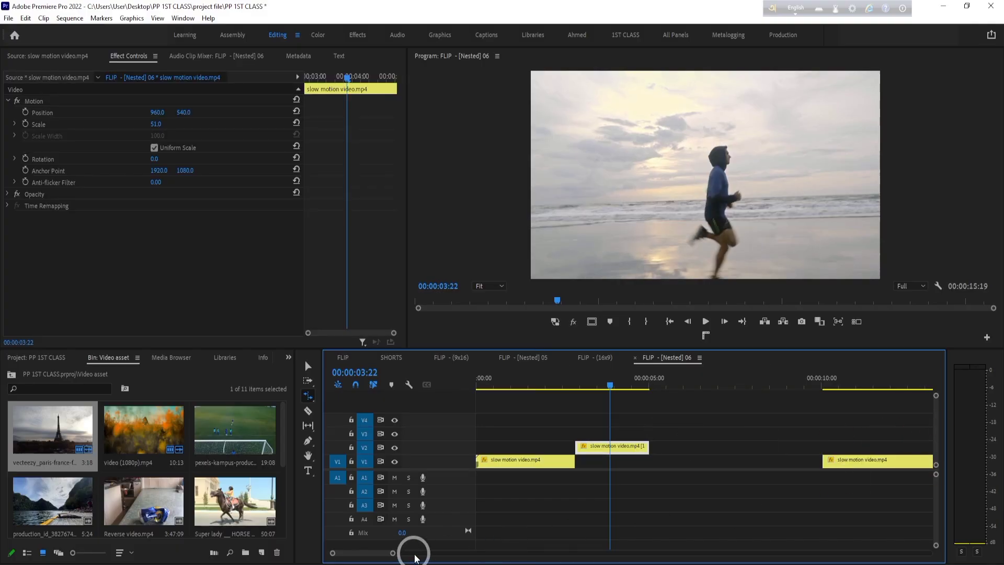
- Ripple delete the gap on V1 and move the last segment to start where the V2 segment ends
drag(392, 553, 462, 553)
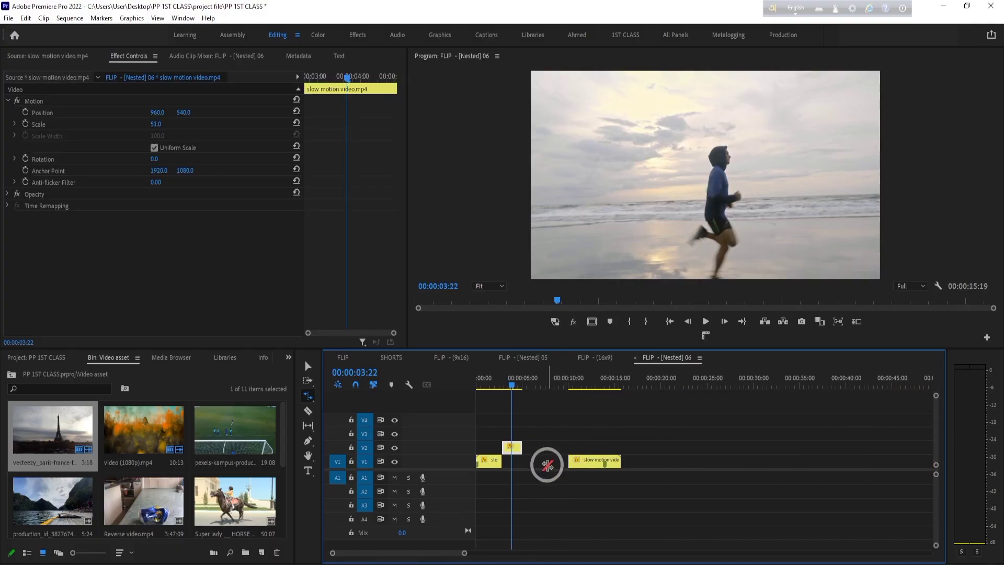
right_click(543, 463)
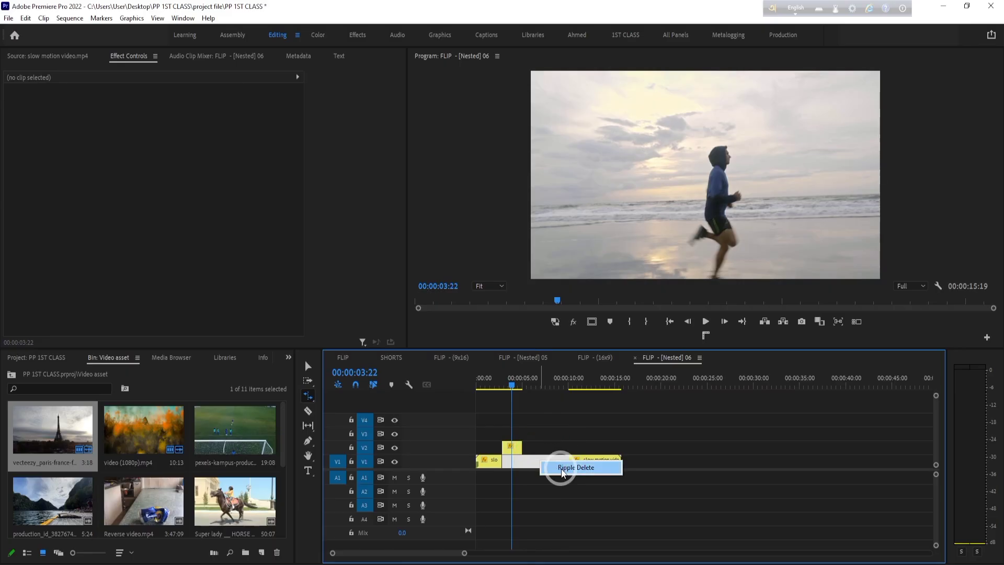
click(567, 466)
key(v)
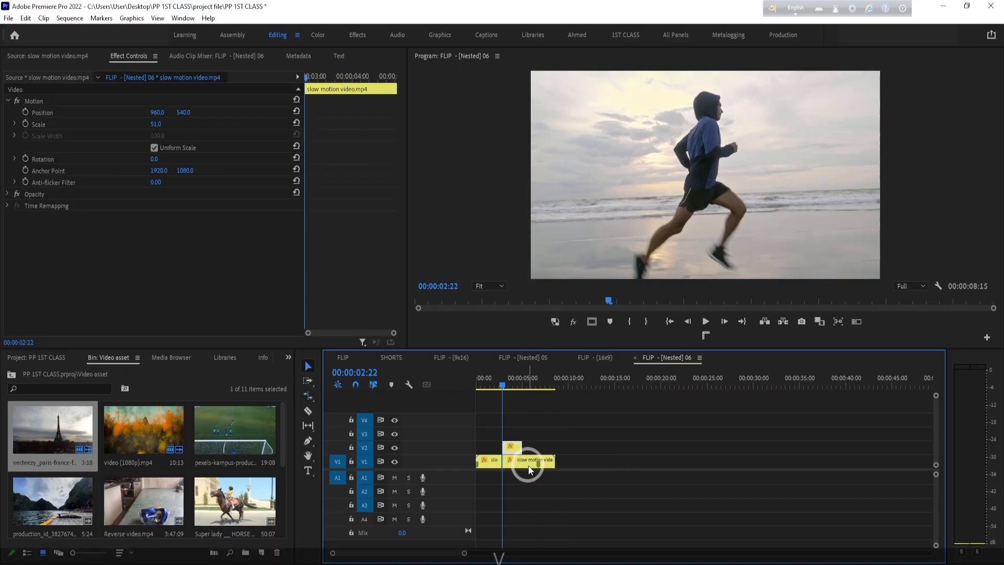
drag(528, 465, 551, 466)
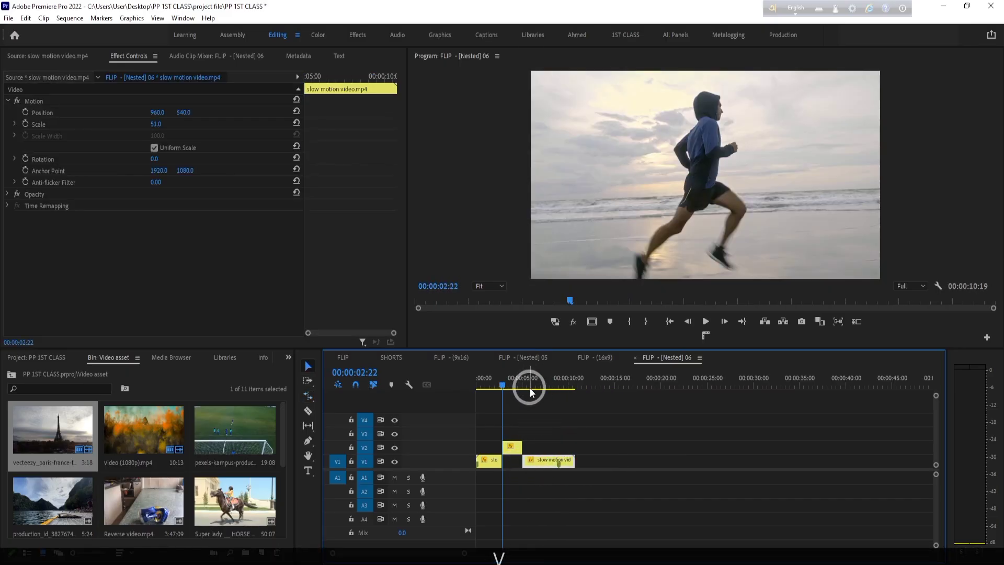
- Check the last V1 segment's Clip Speed/Duration settings, closing them without changes
click(513, 381)
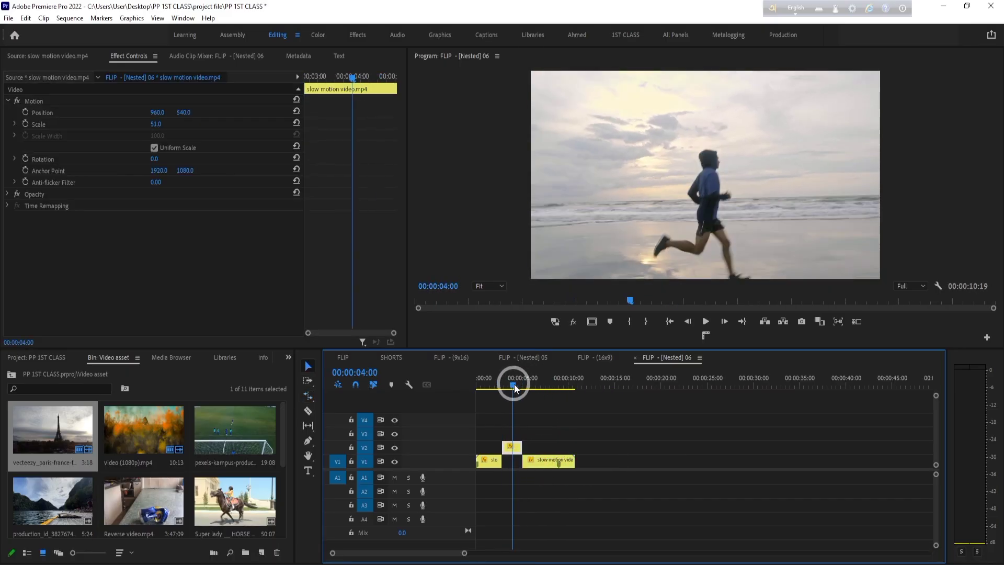
right_click(514, 448)
click(532, 443)
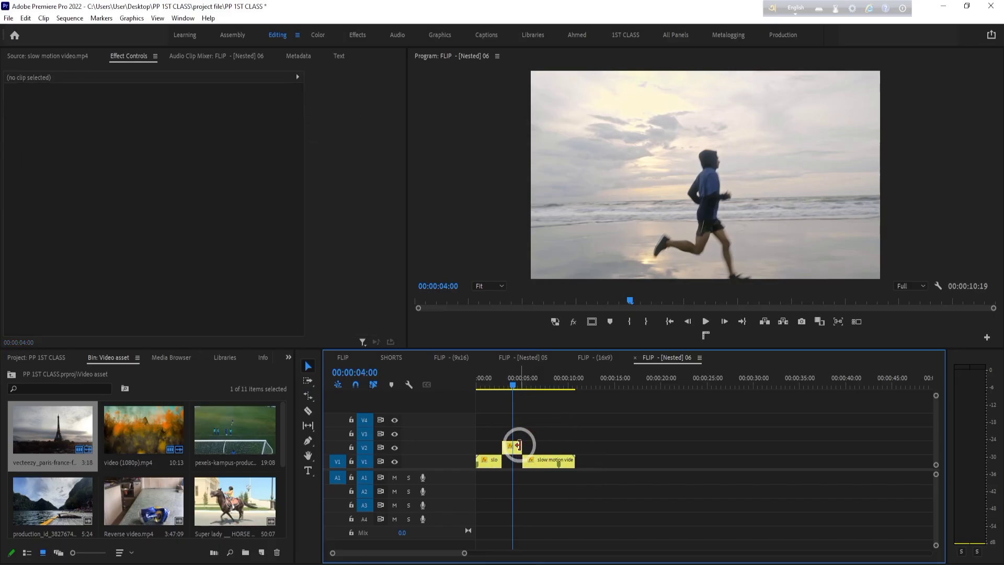
right_click(514, 448)
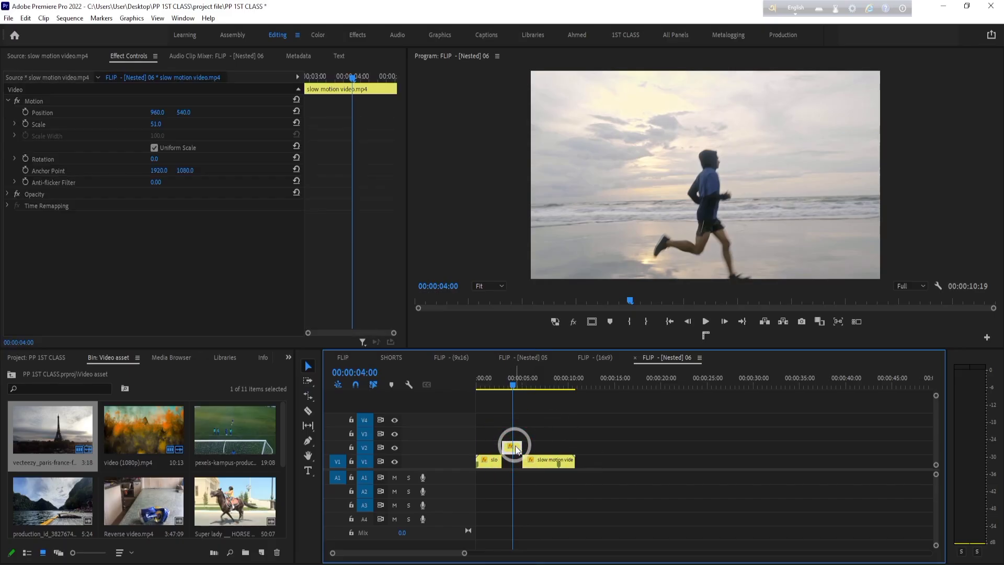
click(575, 428)
right_click(545, 461)
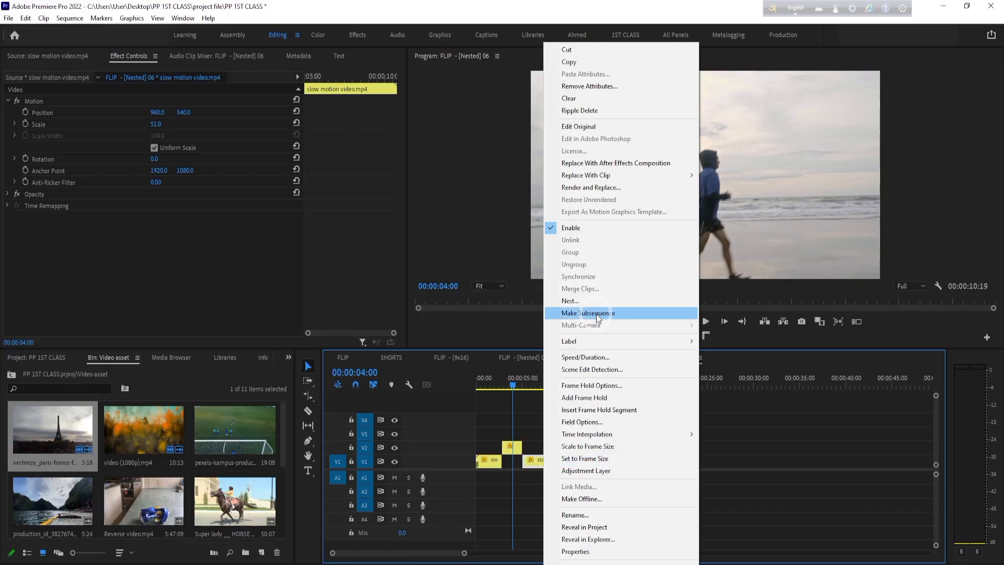
click(600, 357)
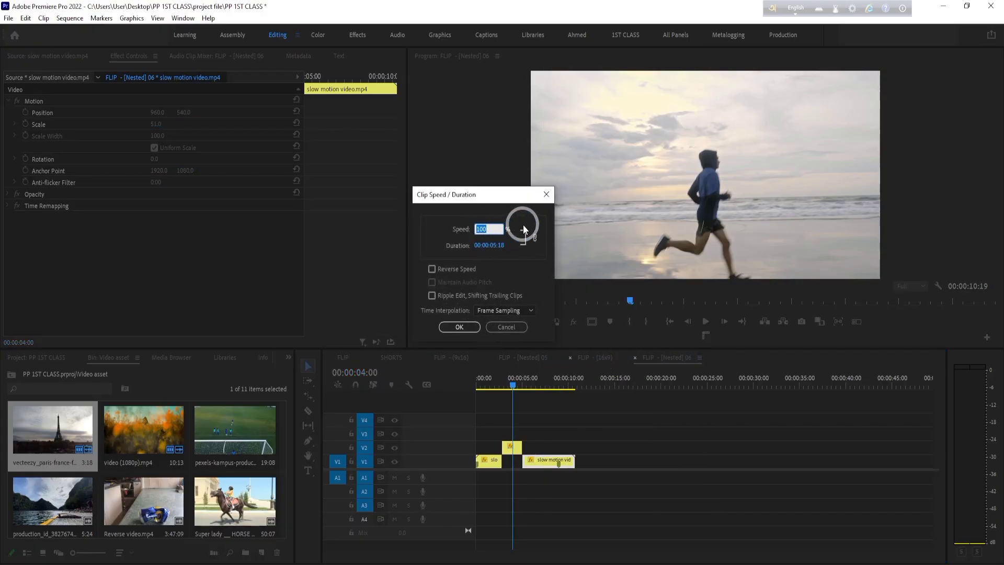
click(499, 326)
- Move the last segment on V1 later in the sequence so that it ends at 00:00:12:01
mouse_move(577, 377)
mouse_down()
mouse_move(617, 383)
mouse_move(589, 383)
mouse_up()
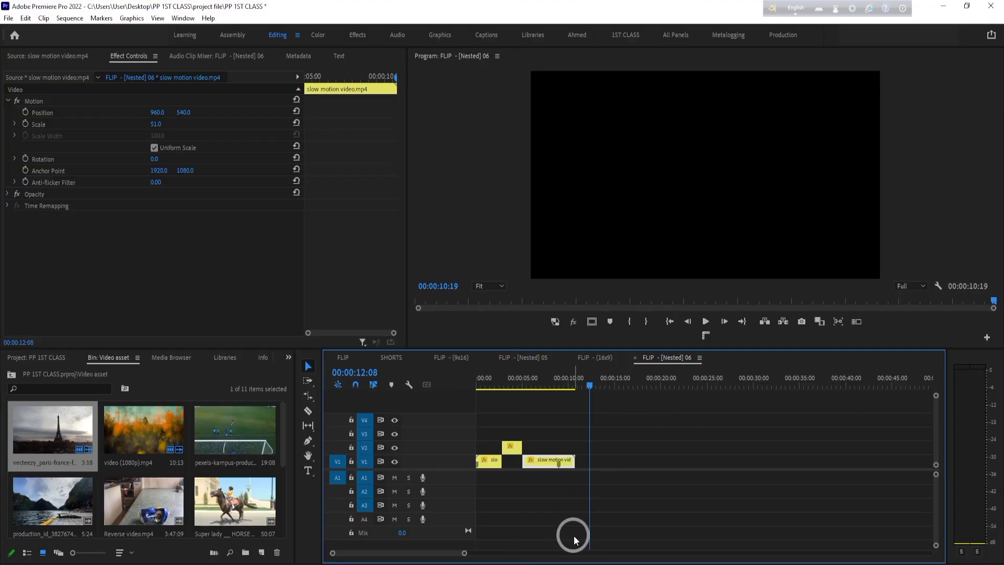
drag(464, 554, 409, 553)
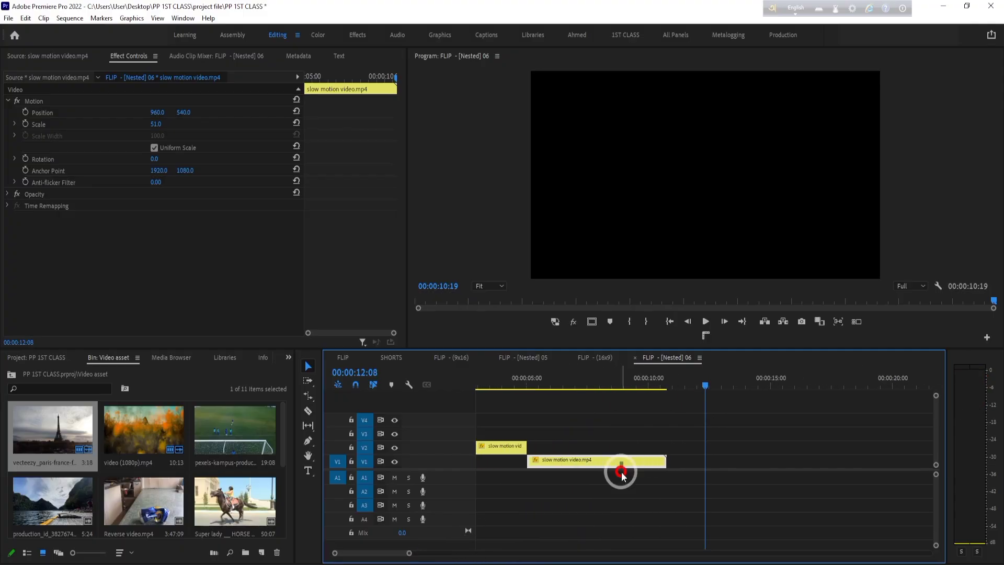
mouse_move(703, 387)
mouse_down()
mouse_move(743, 390)
mouse_move(697, 390)
mouse_up()
drag(635, 462, 666, 463)
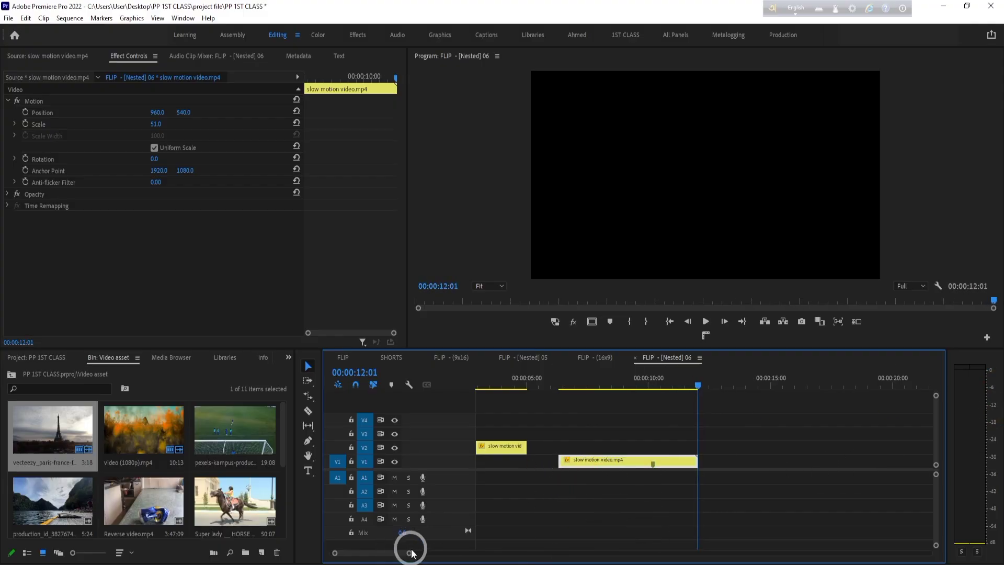
mouse_move(409, 553)
mouse_down()
mouse_move(441, 553)
mouse_move(425, 552)
mouse_up()
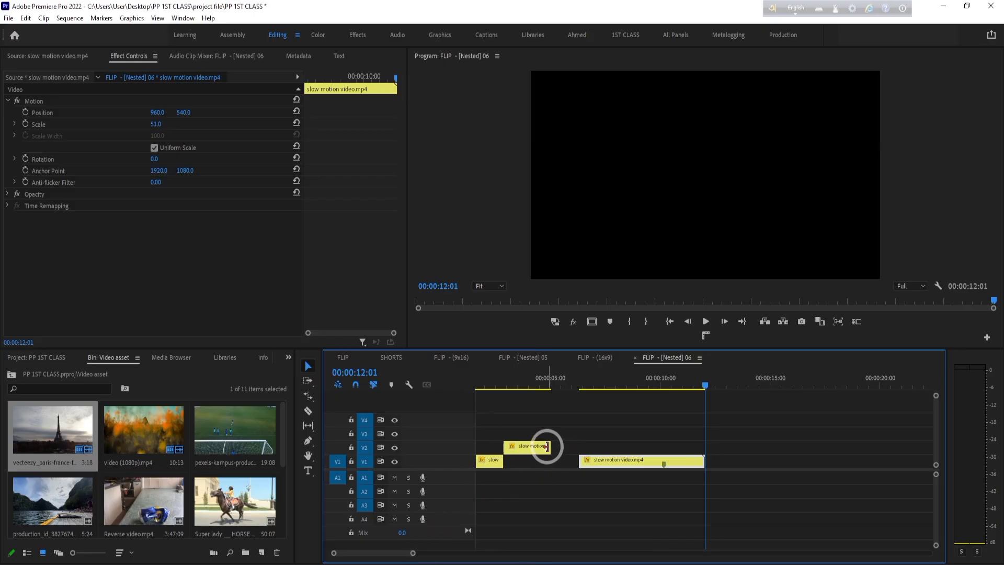
- Slow the V2 segment with the Rate Stretch tool until it meets the last segment, and play back the result
click(544, 377)
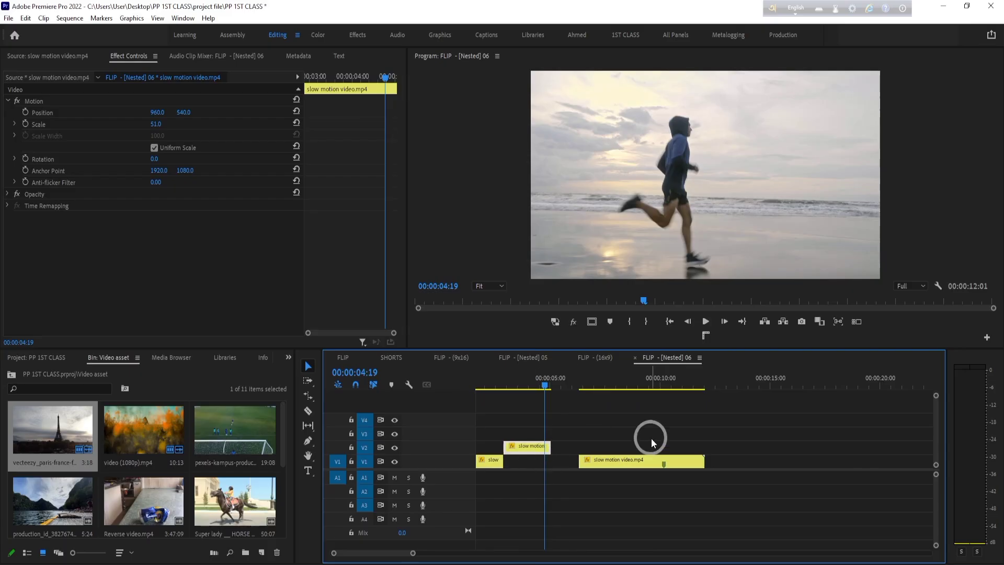
drag(313, 399, 363, 419)
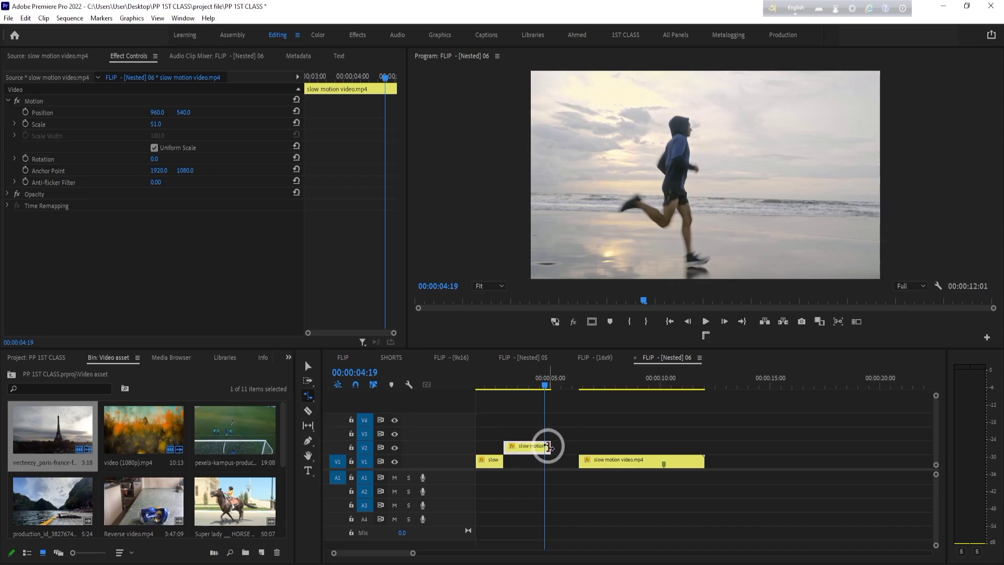
drag(549, 446, 577, 446)
drag(555, 376, 504, 386)
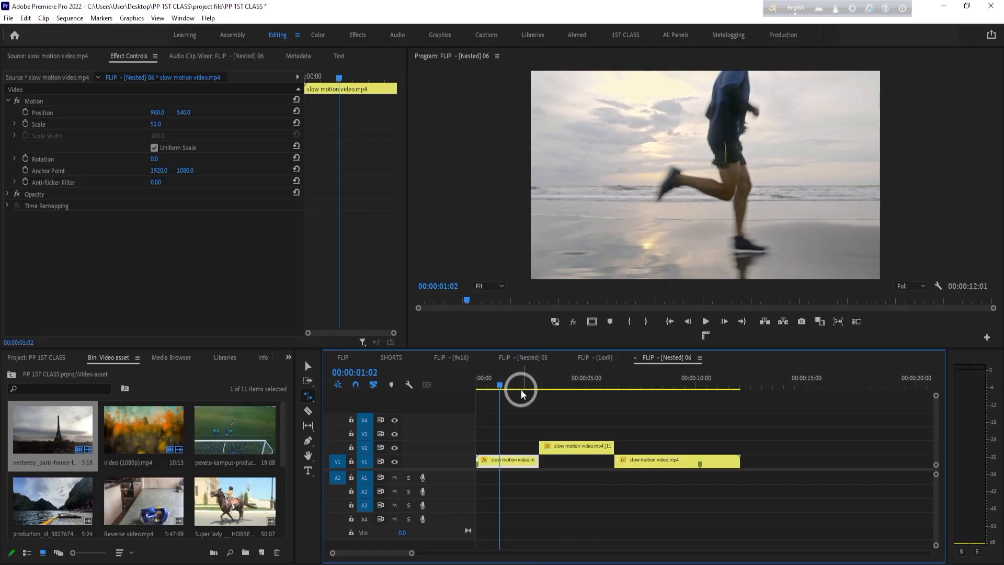
key(space)
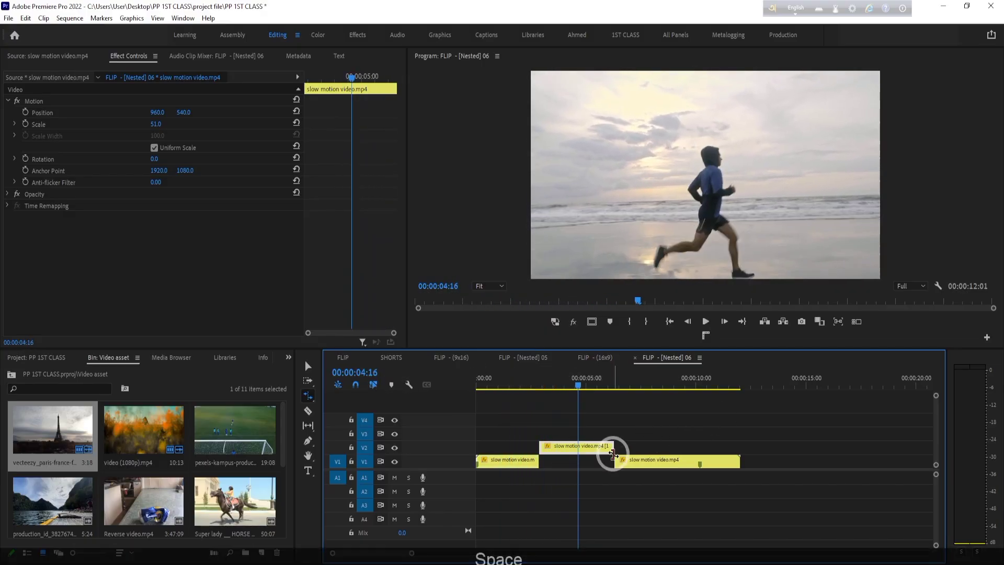
key(space)
- Speed up the V2 segment with the Rate Stretch tool so it ends at about 4 seconds, and play it back
drag(614, 442, 564, 443)
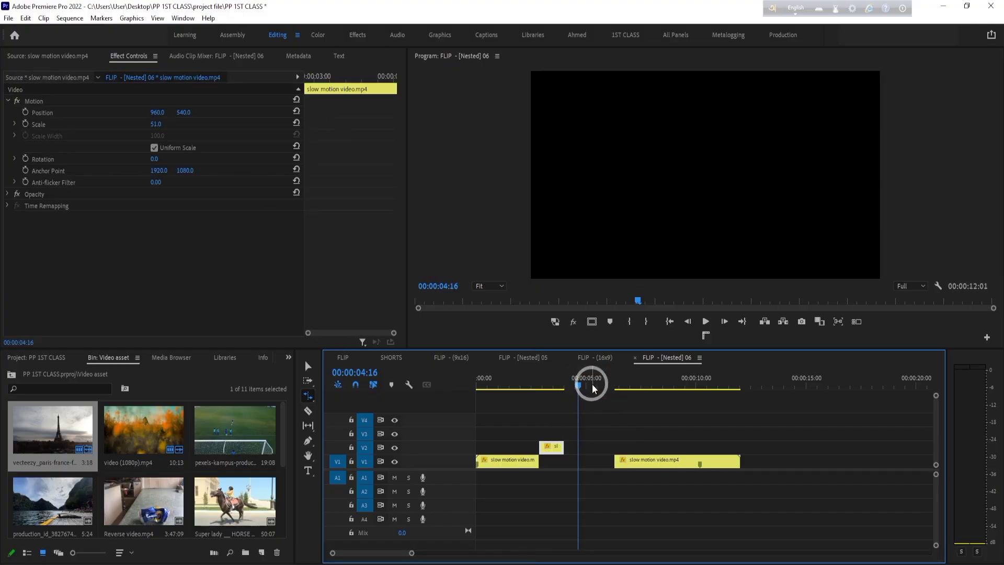
drag(580, 384, 498, 400)
key(space)
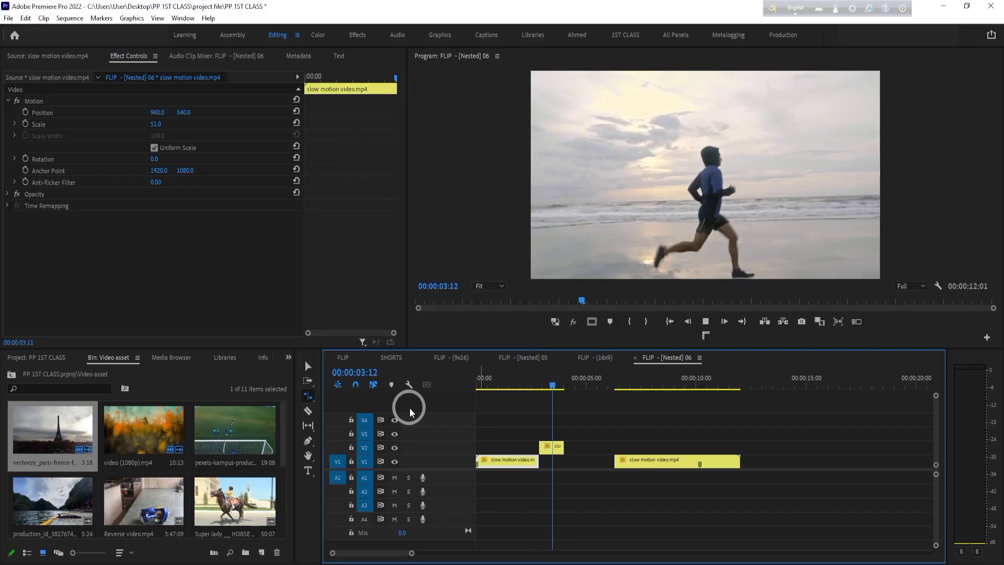
key(space)
- Slow the V2 segment with the Rate Stretch tool so it ends at about 5.5 seconds, and preview the motion
drag(562, 446, 579, 446)
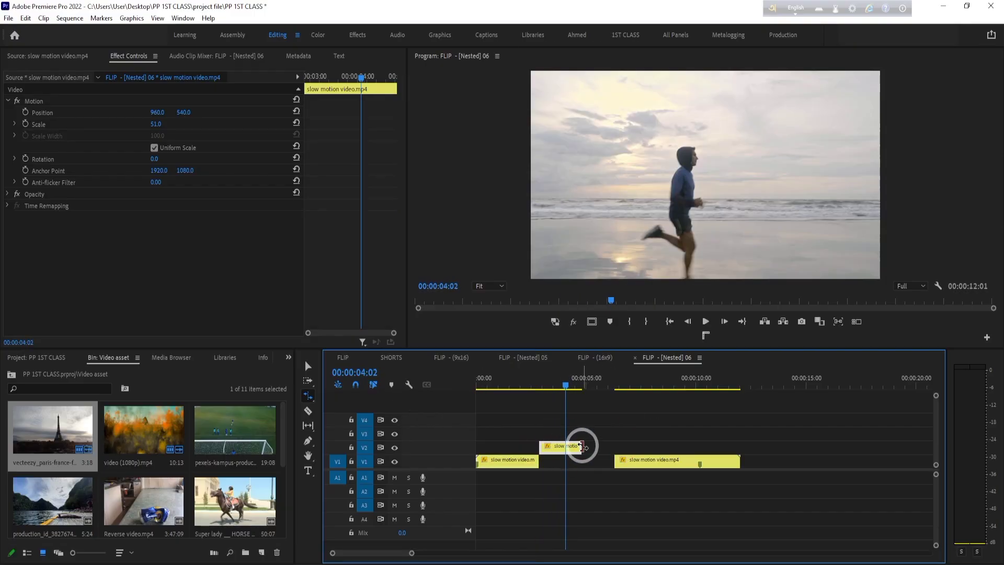
click(692, 429)
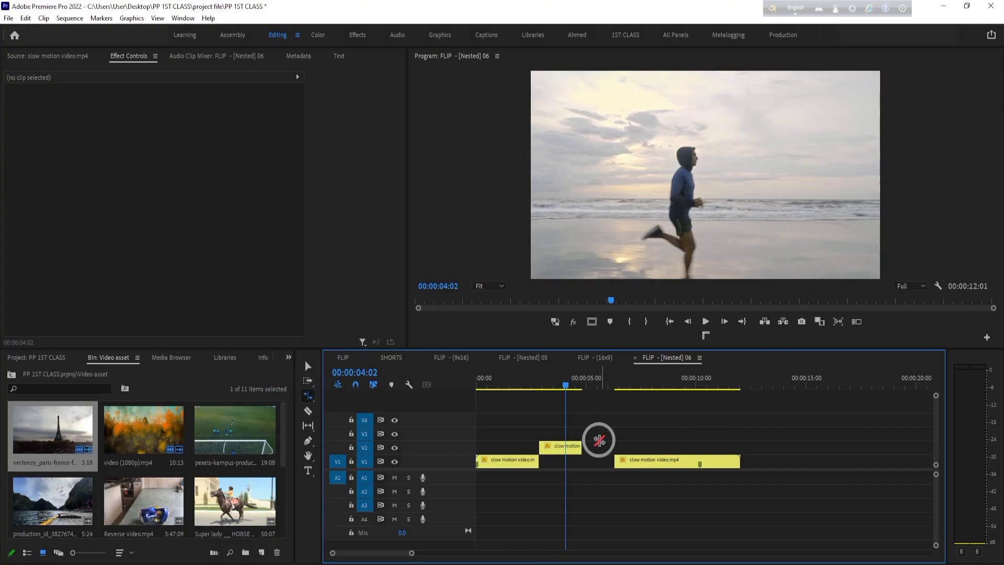
drag(578, 445, 599, 446)
key(space)
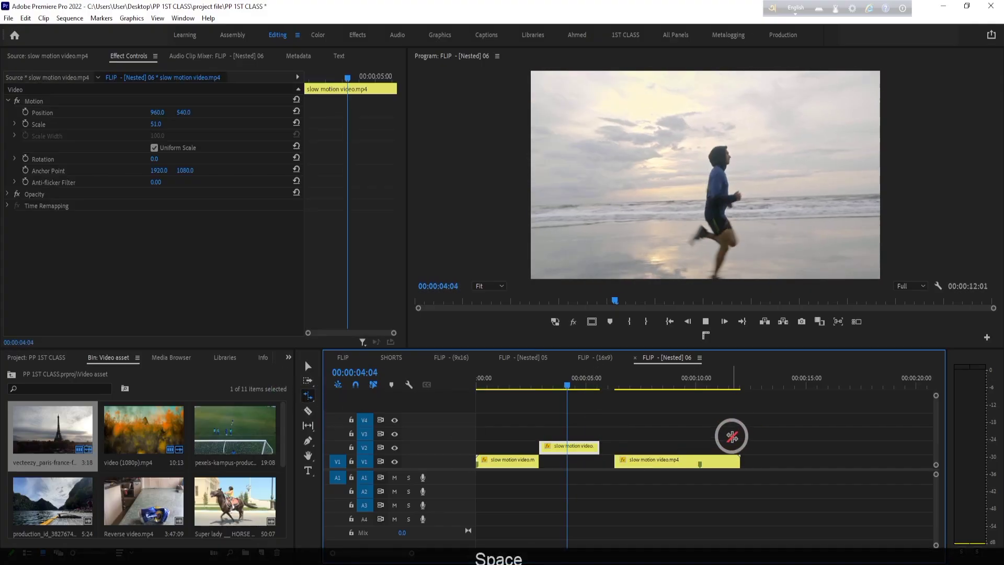
key(space)
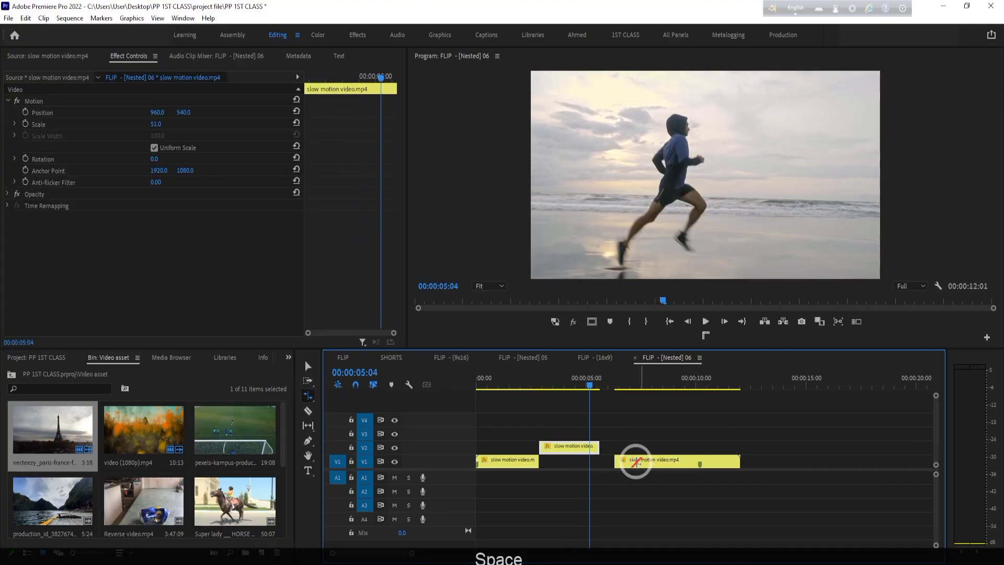
- Rate-stretch the V2 segment's end up to the start of the last segment and play across the join
click(611, 443)
drag(600, 443, 613, 444)
key(space)
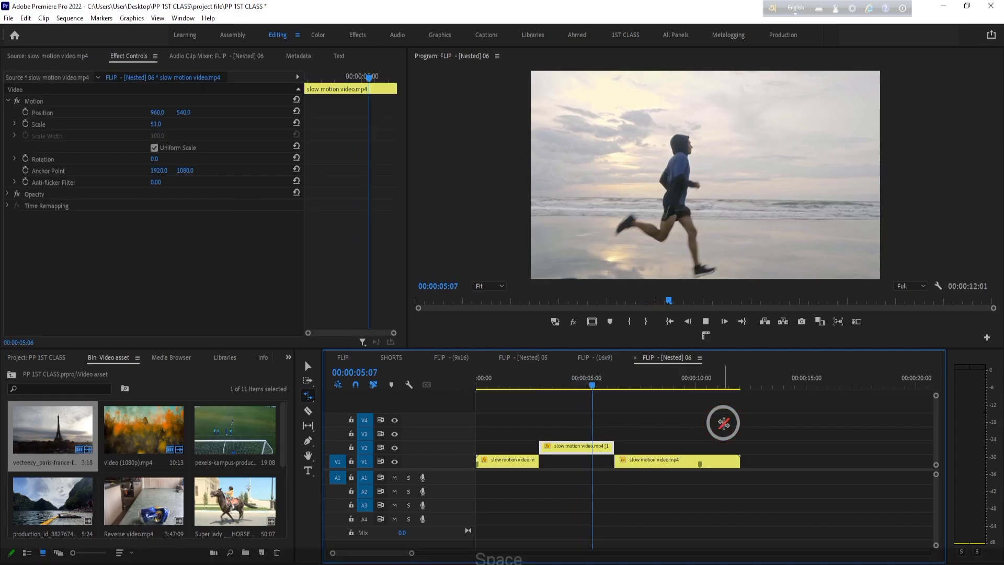
key(space)
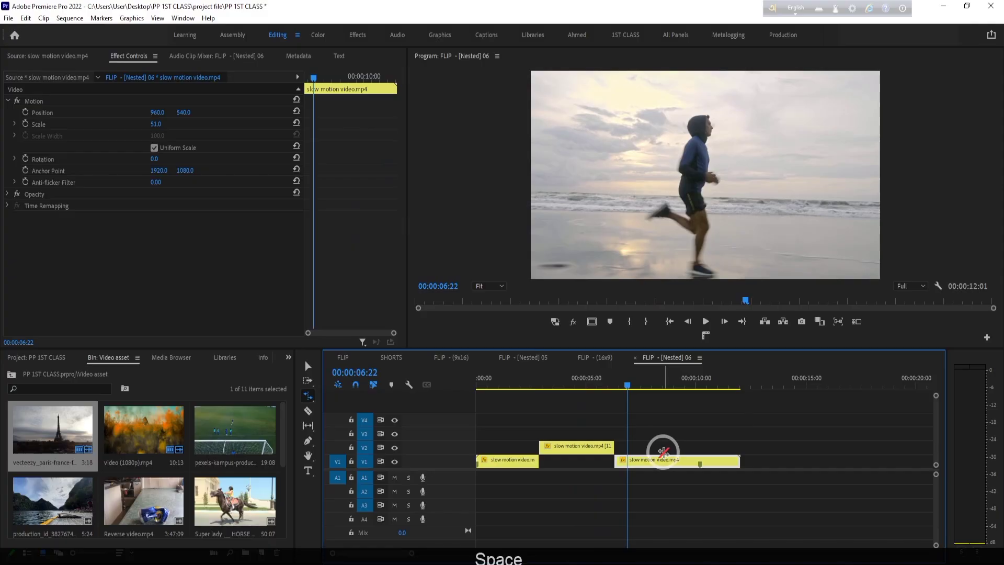
- Undo the recent Rate Stretch changes on the V2 segment and the move of the last segment on V1
key(ctrl+z)
key(ctrl+z)
key(ctrl+z)
key(ctrl+z)
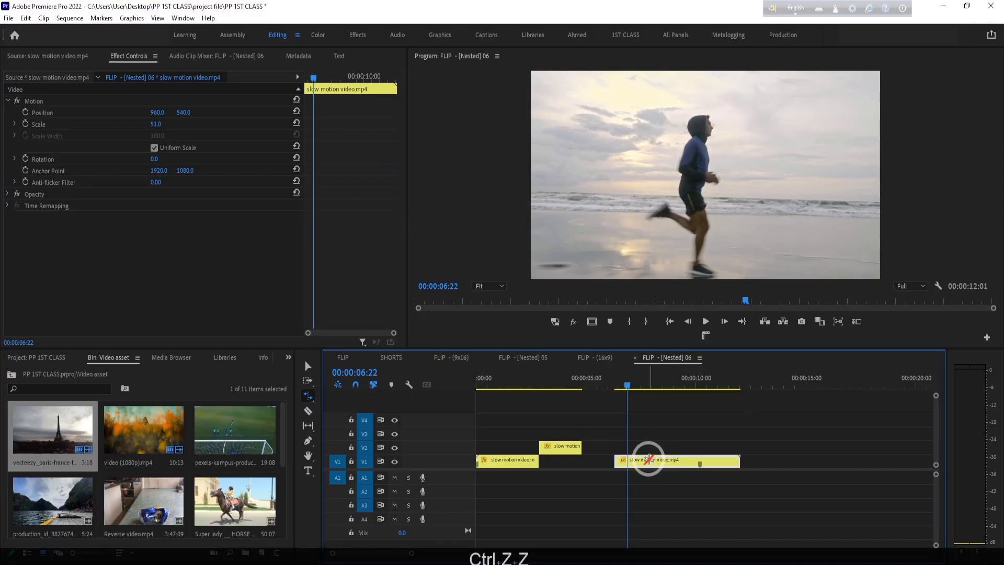
key(ctrl+z)
key(ctrl+z)
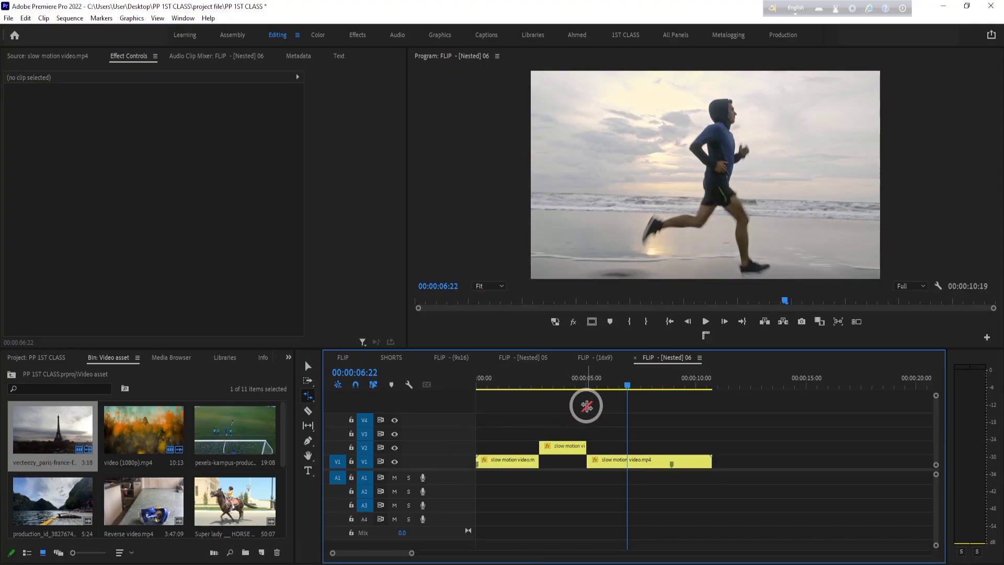
- Open the Super lady horse riding clip in the Source monitor and preview it around 00:00:14:17
double_click(228, 500)
drag(108, 318, 119, 320)
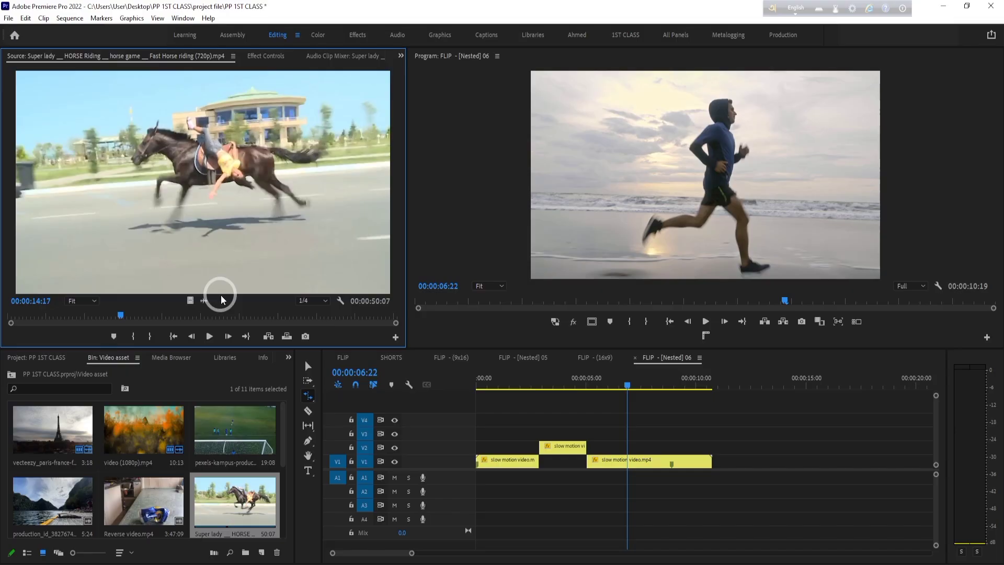
drag(221, 299, 734, 442)
- Switch to the Selection tool and play the sequence from its start into the V2 segment
key(v)
drag(626, 380, 473, 382)
key(space)
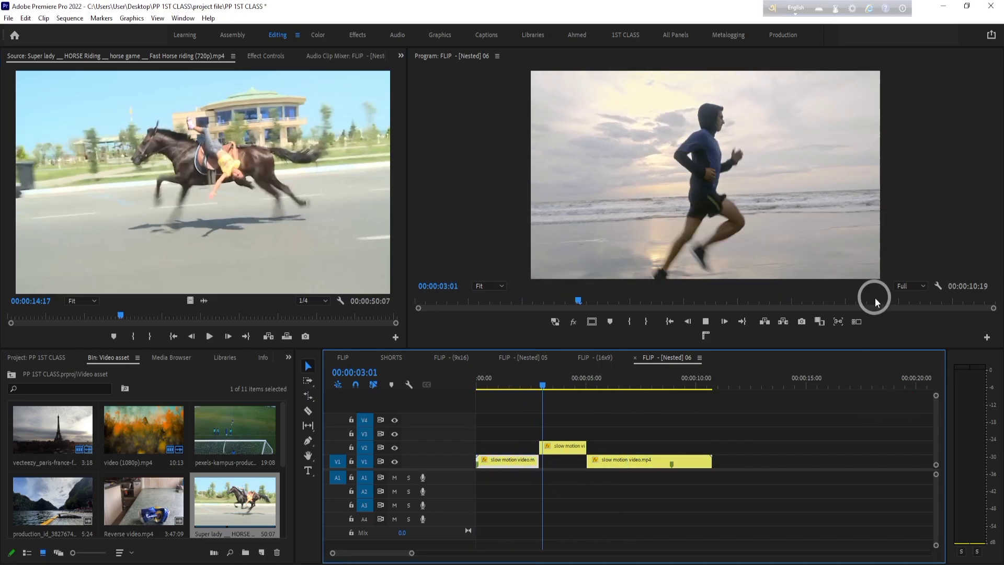
key(space)
- Enable Reverse Speed for the V2 segment in Clip Speed/Duration and play it back from its start
right_click(569, 446)
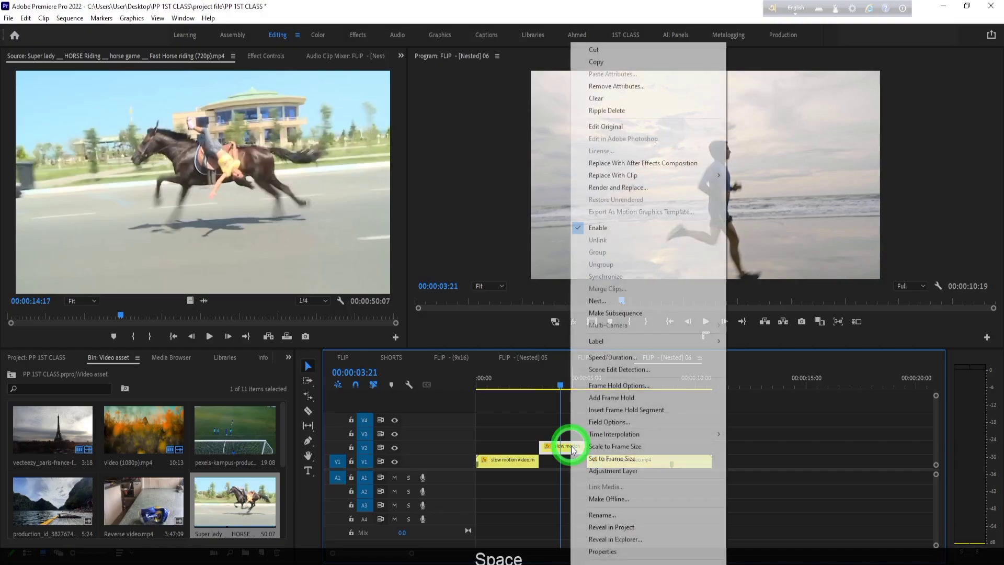
click(630, 357)
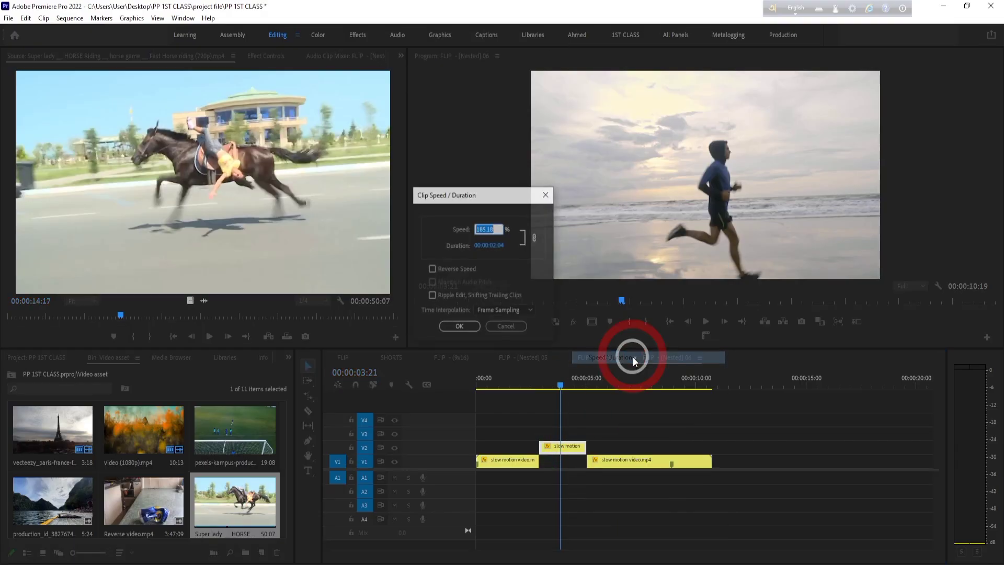
click(431, 269)
click(459, 326)
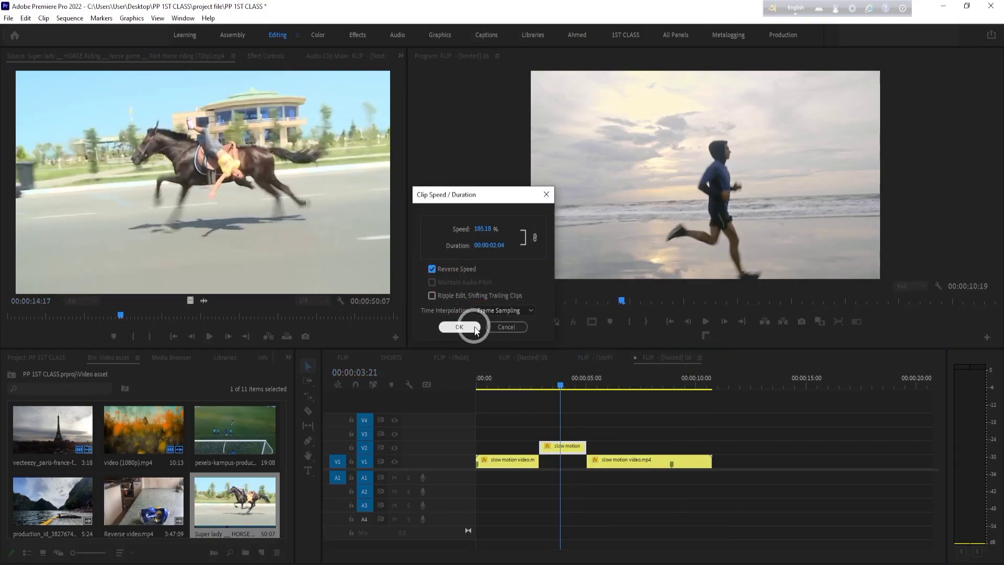
click(537, 385)
key(space)
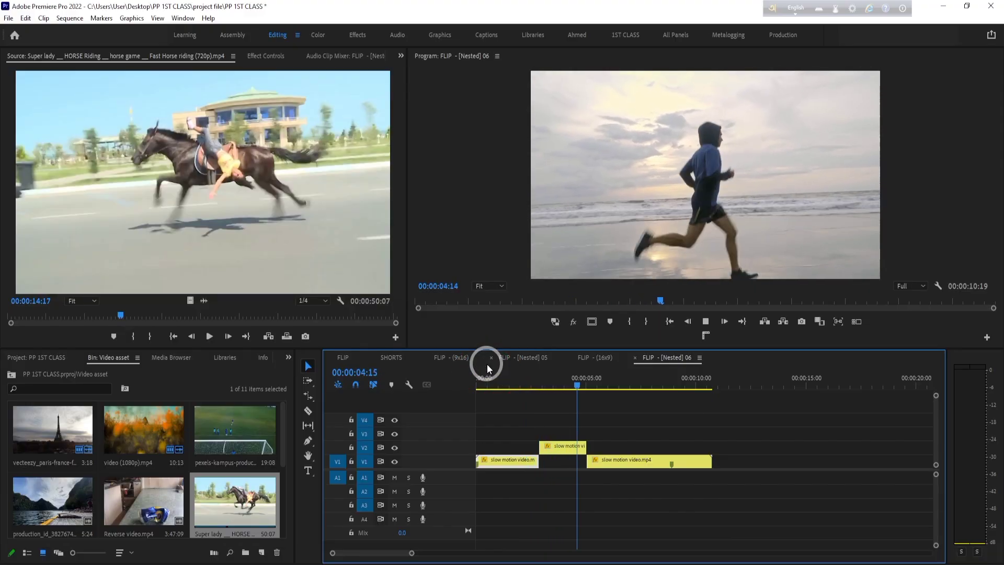
key(space)
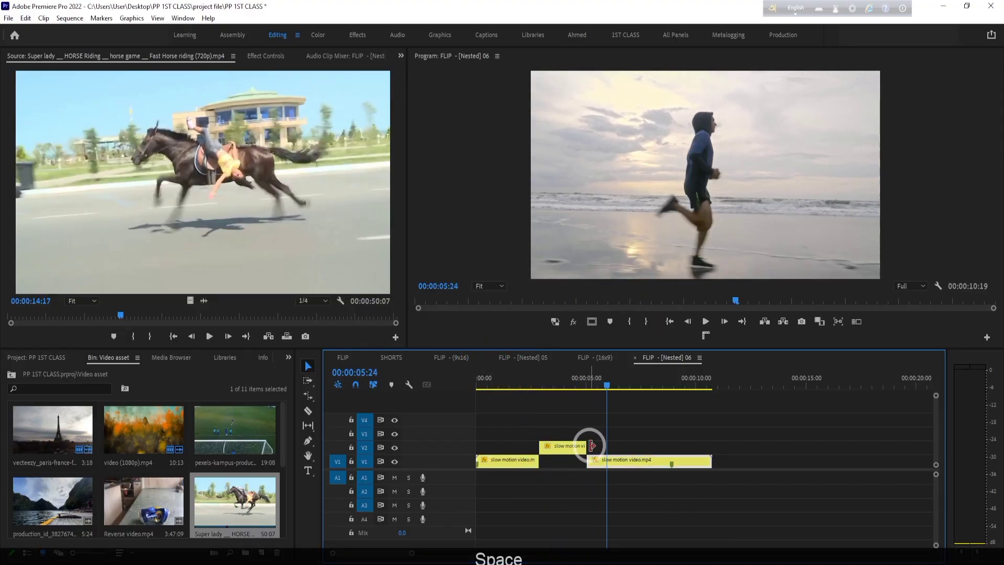
- Trim the V2 segment's end to leave about one second, and move the last V1 segment against it
drag(586, 446, 560, 446)
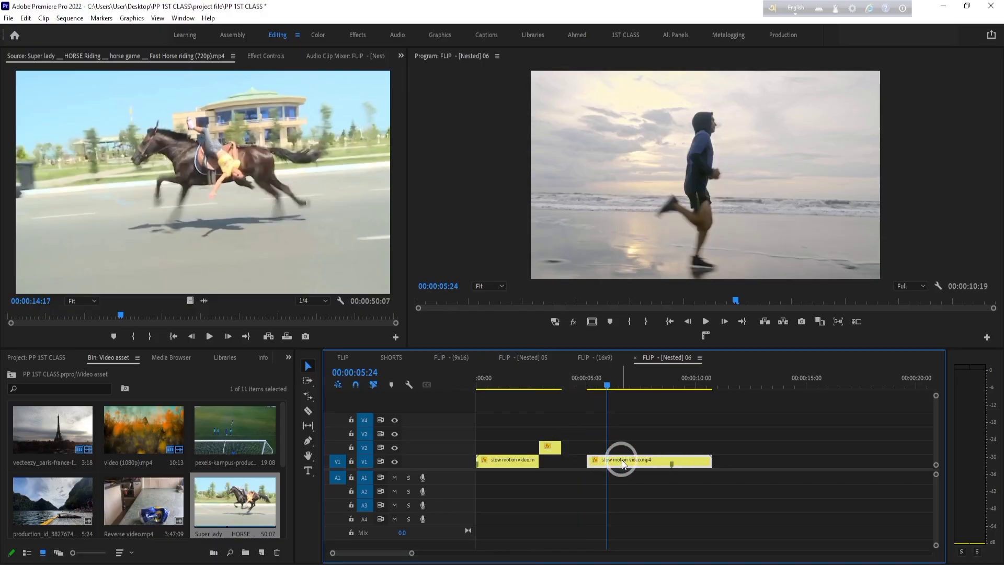
drag(619, 459, 593, 459)
- Trim the end of the last V1 segment to 00:00:05:24 and briefly play the sequence from its start
drag(687, 462, 605, 462)
key(Home)
key(space)
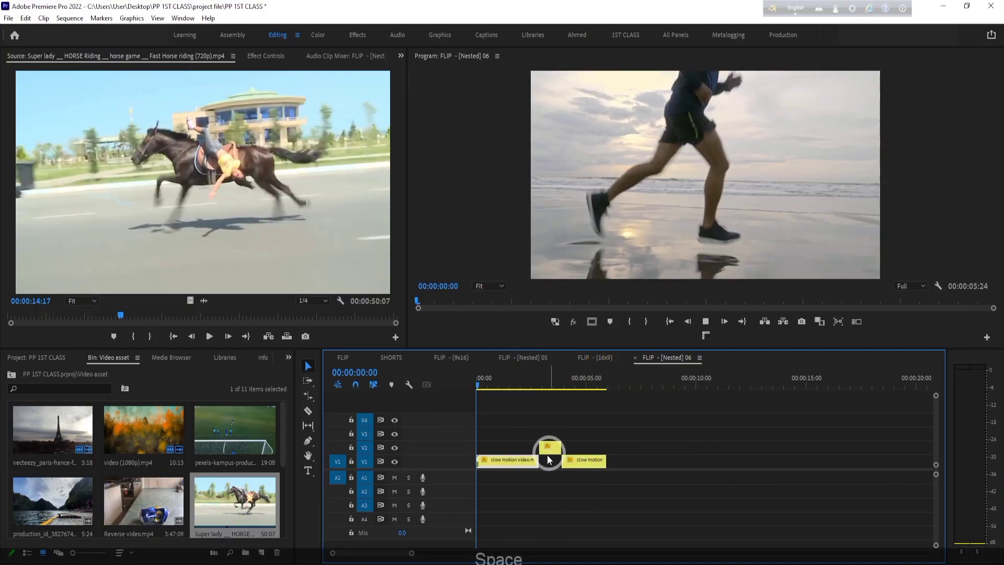
key(space)
- Shorten the first V1 segment to about two seconds, close the gap to the following segments, and play back the sequence
drag(537, 459, 558, 462)
right_click(526, 451)
click(604, 437)
click(604, 437)
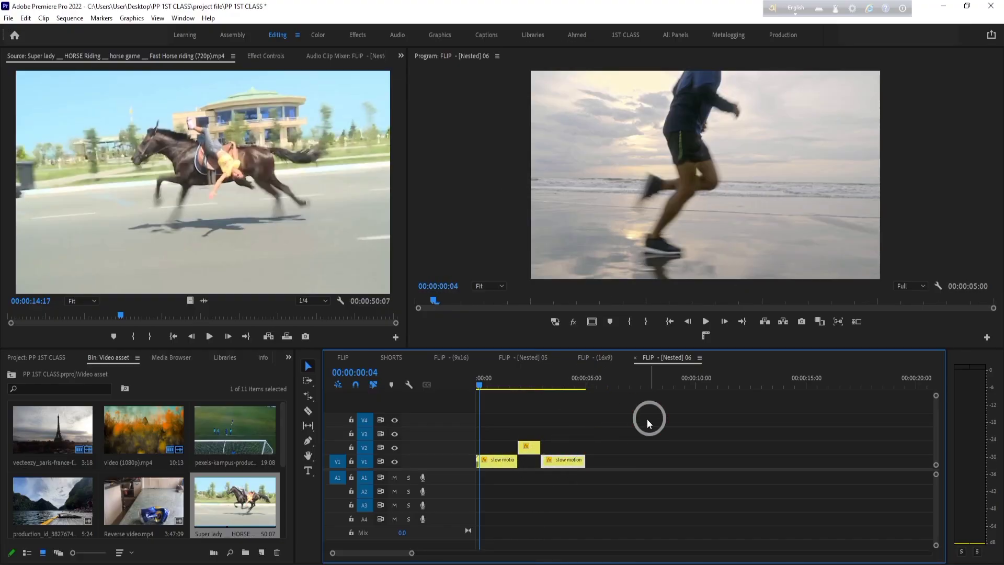
key(space)
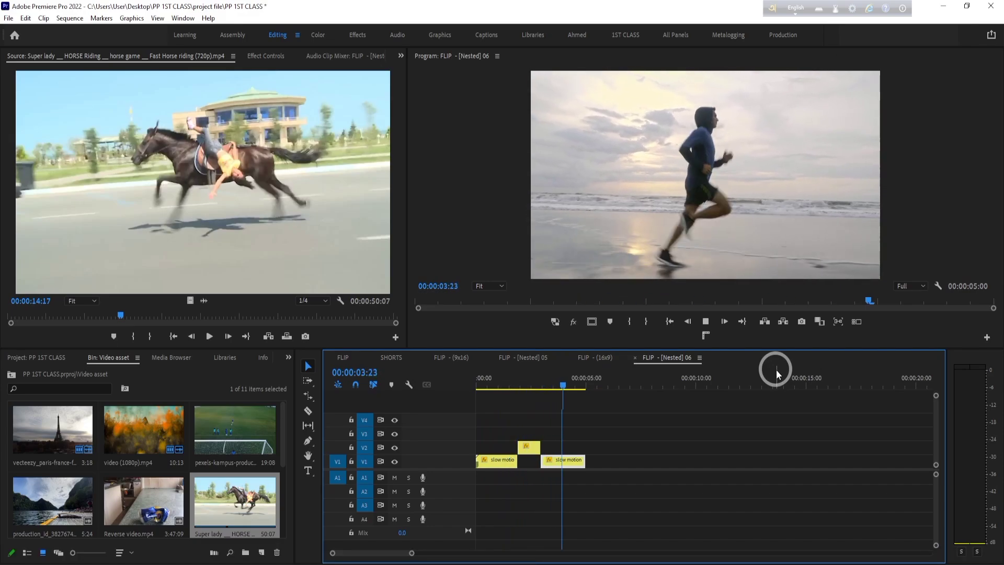
key(space)
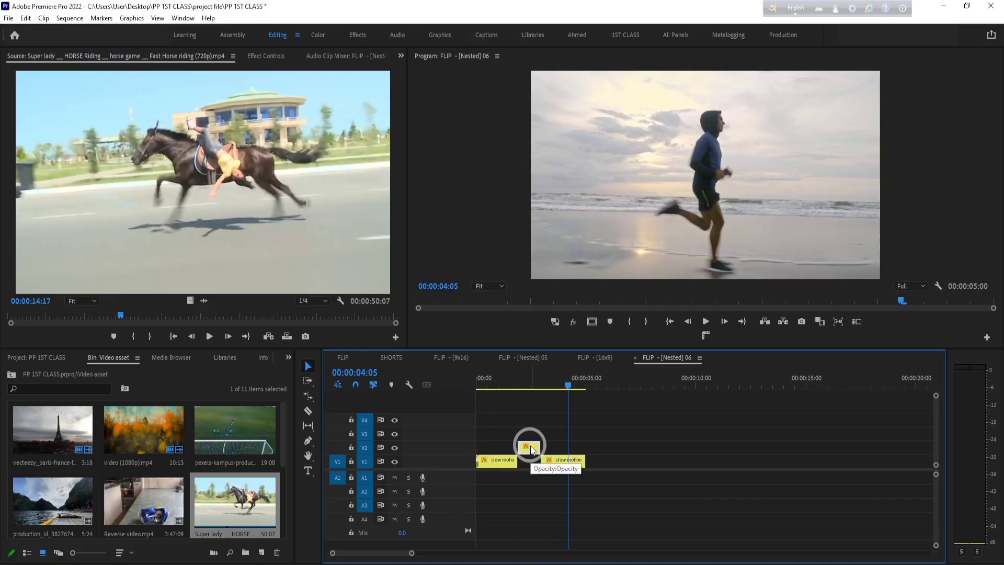
- Play back the reversed V2 segment together with its transitions from and into the neighbouring V1 segments
drag(581, 390, 511, 397)
key(space)
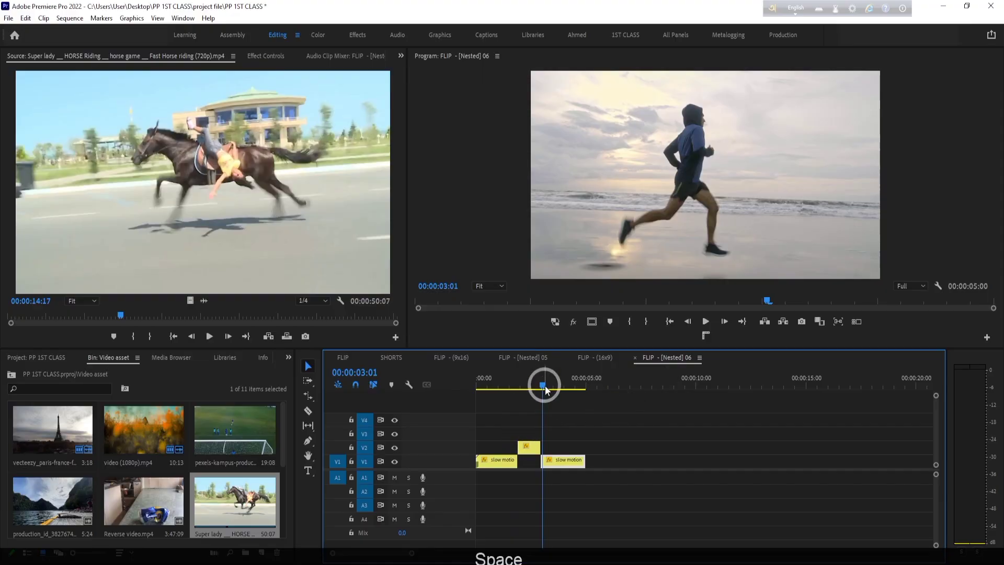
drag(542, 385, 513, 389)
key(space)
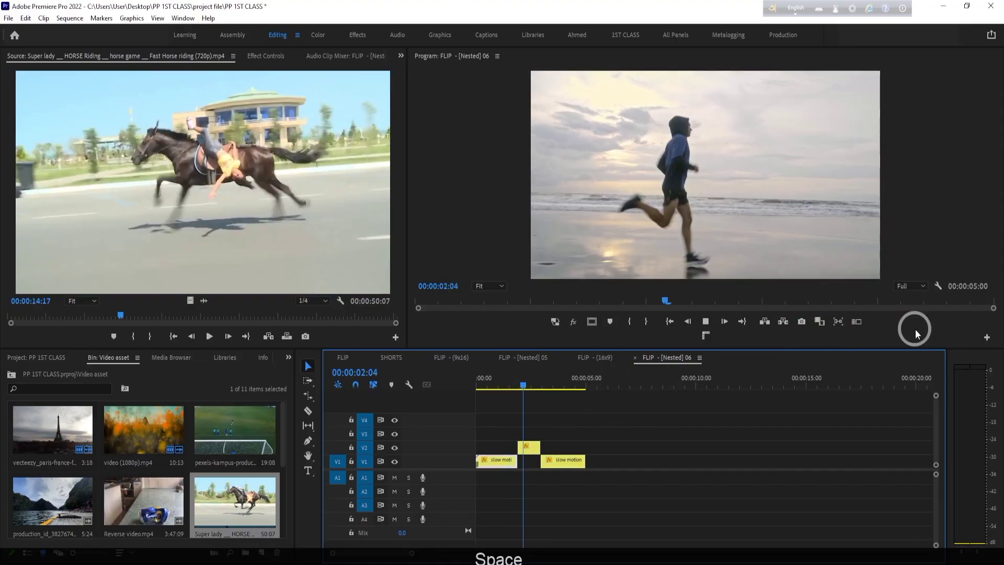
key(space)
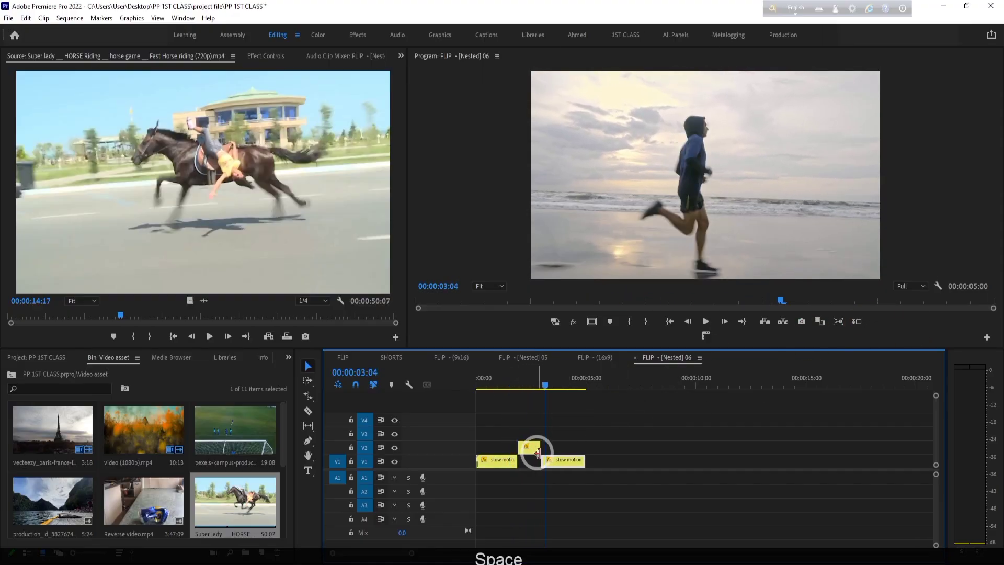
- Copy the V2 segment and paste it on V2 at 00:00:05:01, leaving only V2 and A1 as targeted tracks
drag(542, 385, 523, 387)
click(556, 478)
click(536, 451)
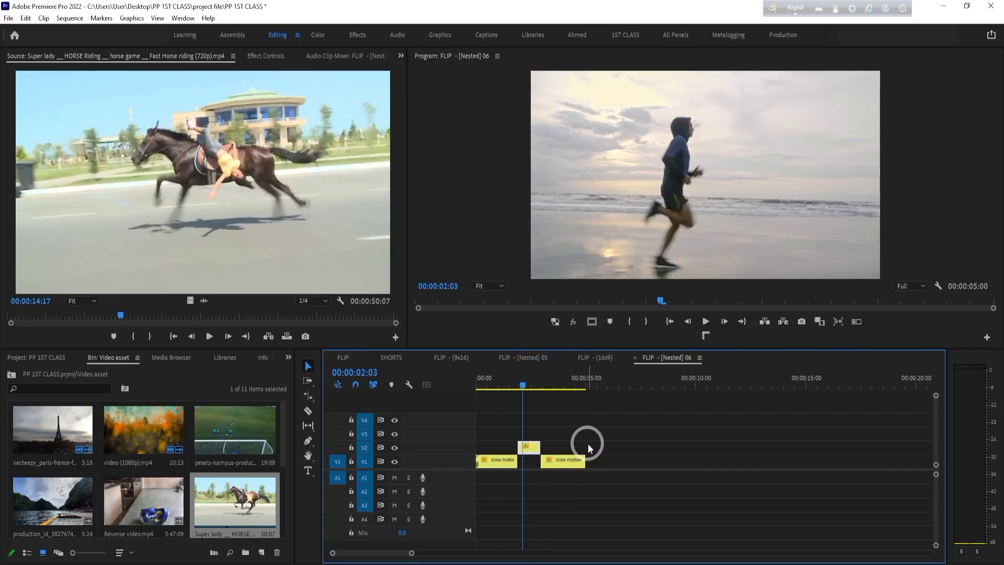
click(641, 448)
drag(523, 385, 588, 391)
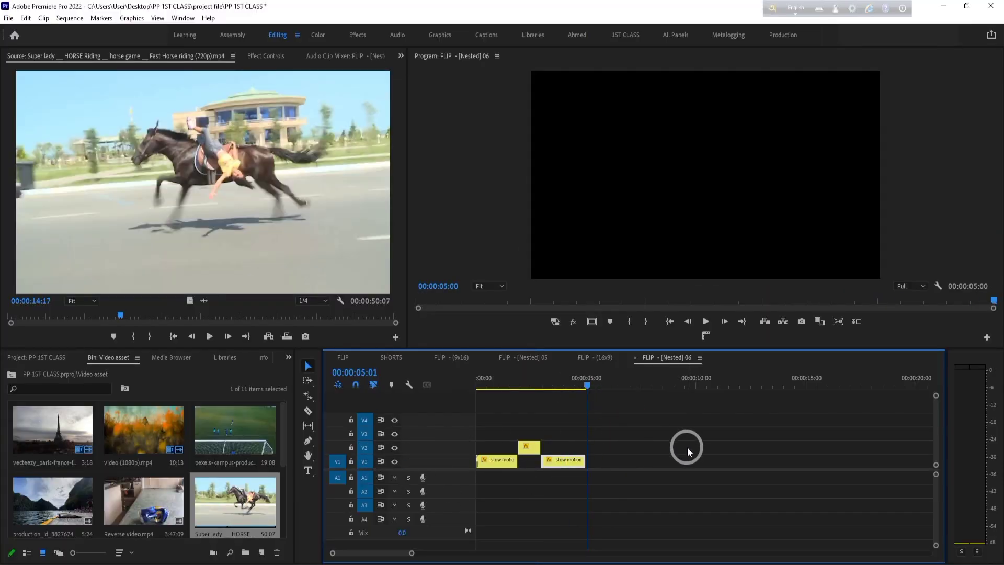
click(364, 433)
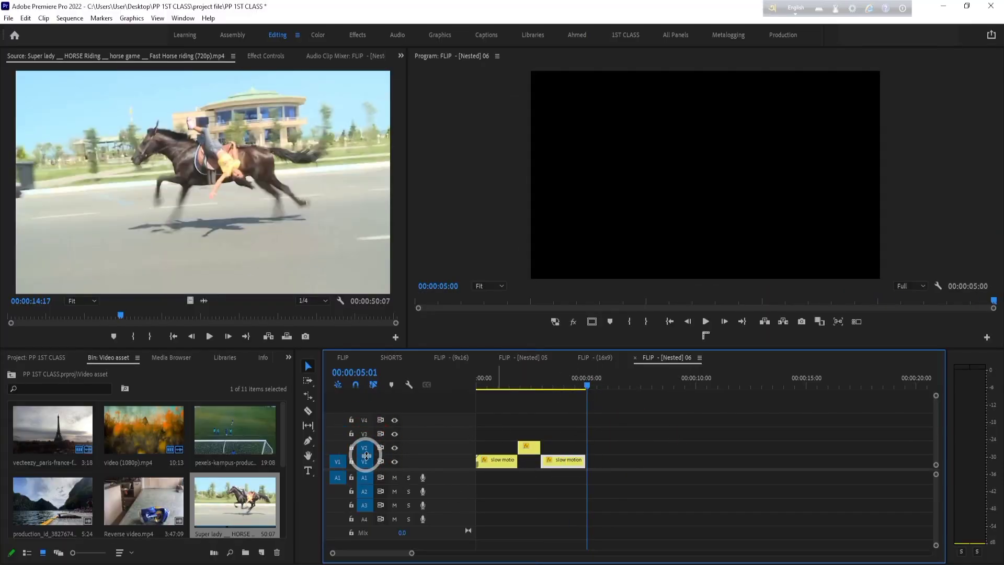
click(365, 462)
click(366, 479)
click(365, 493)
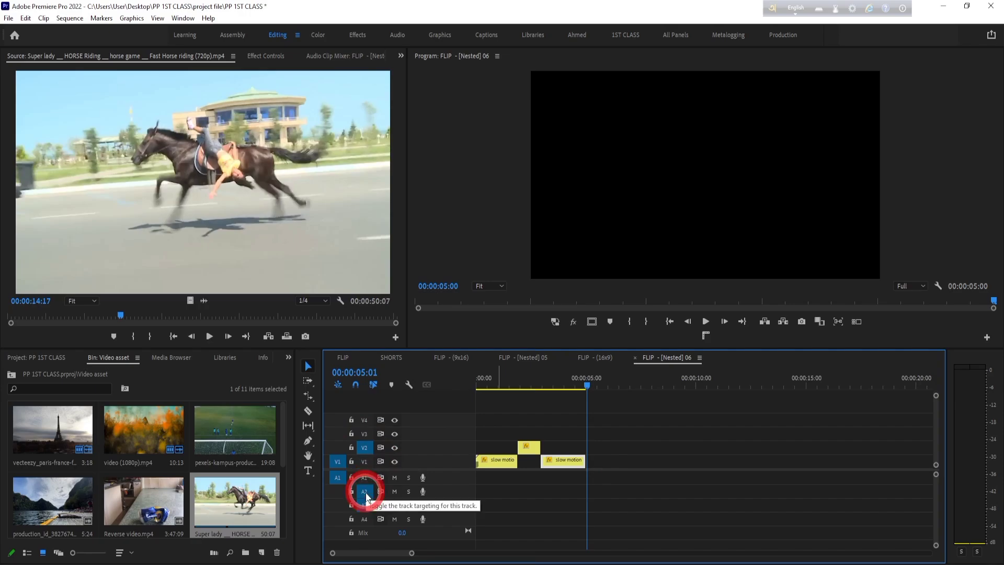
click(366, 493)
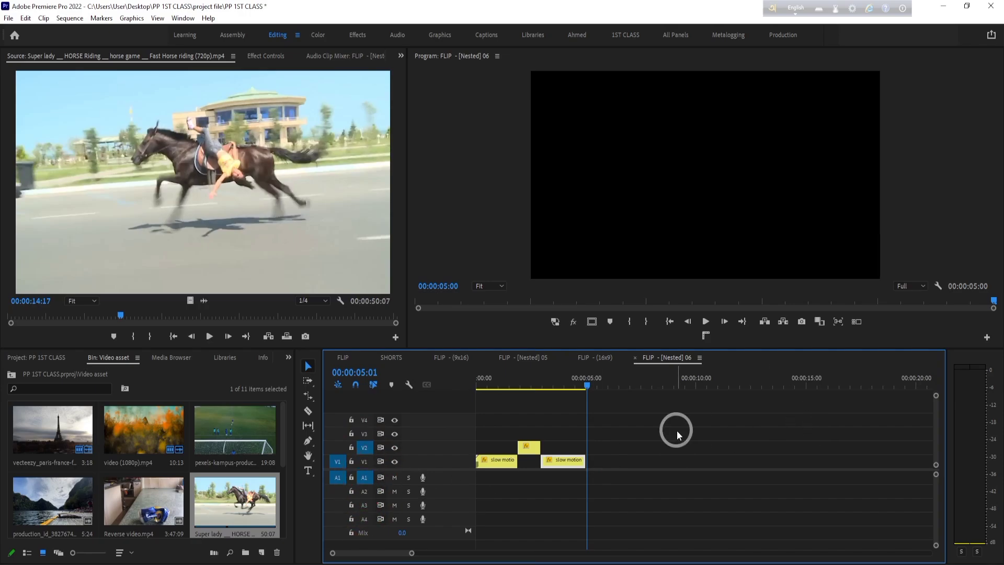
key(ctrl+v)
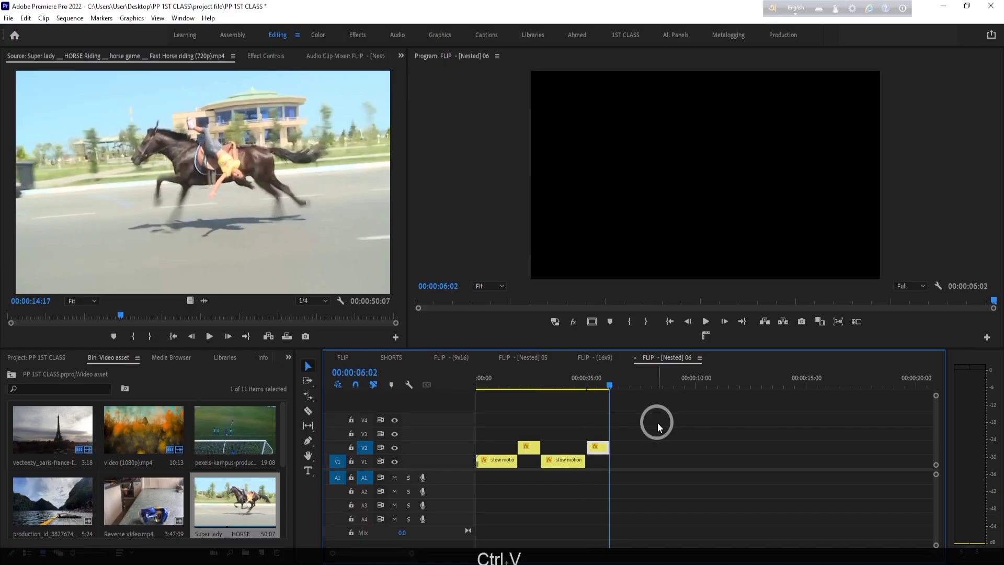
- Play the transition from the last V1 segment into the pasted V2 copy
drag(613, 387, 579, 385)
key(space)
key(space)
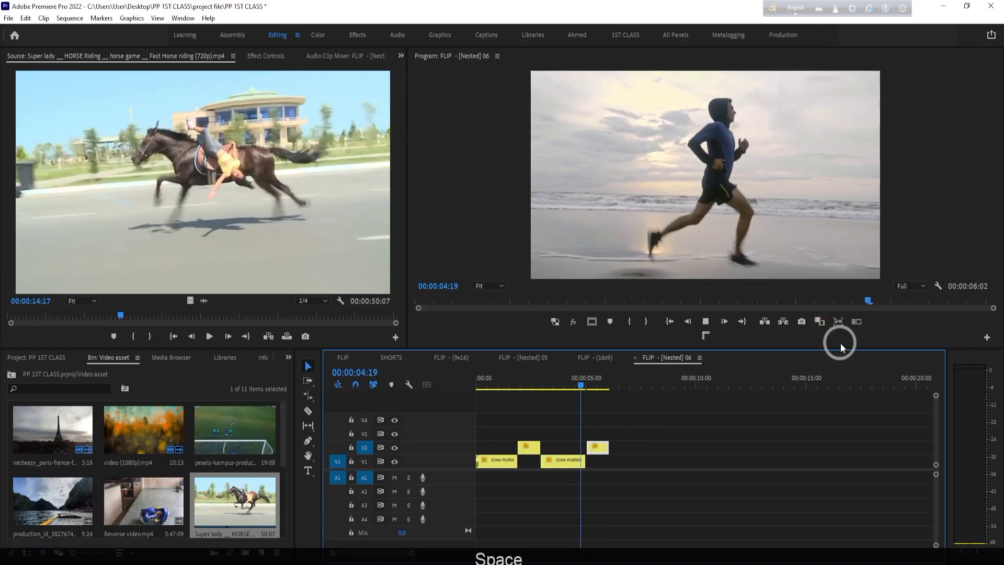
- Try duplicating the pasted V2 segment further along the same track, and undo the duplication
key(alt)
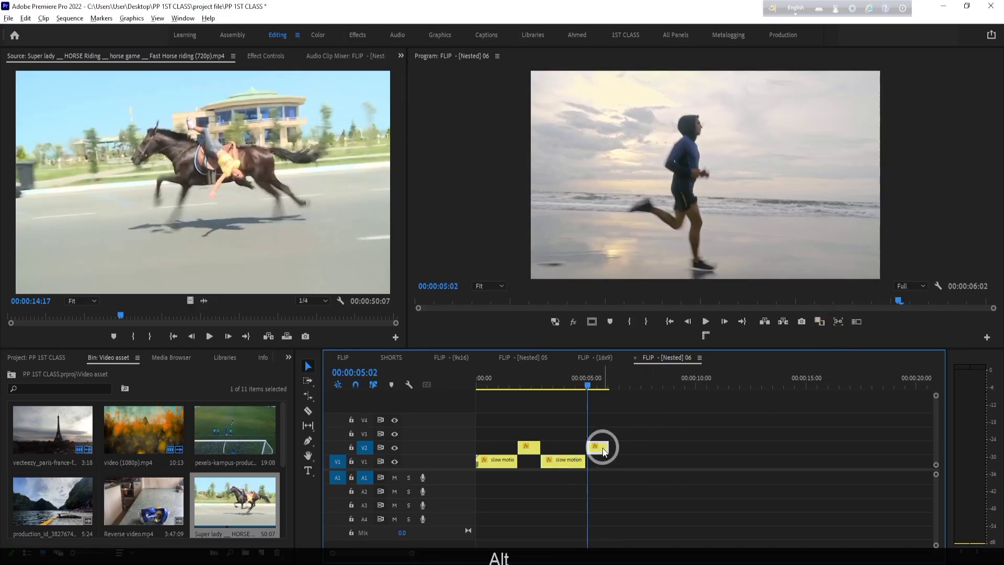
drag(599, 452, 636, 448)
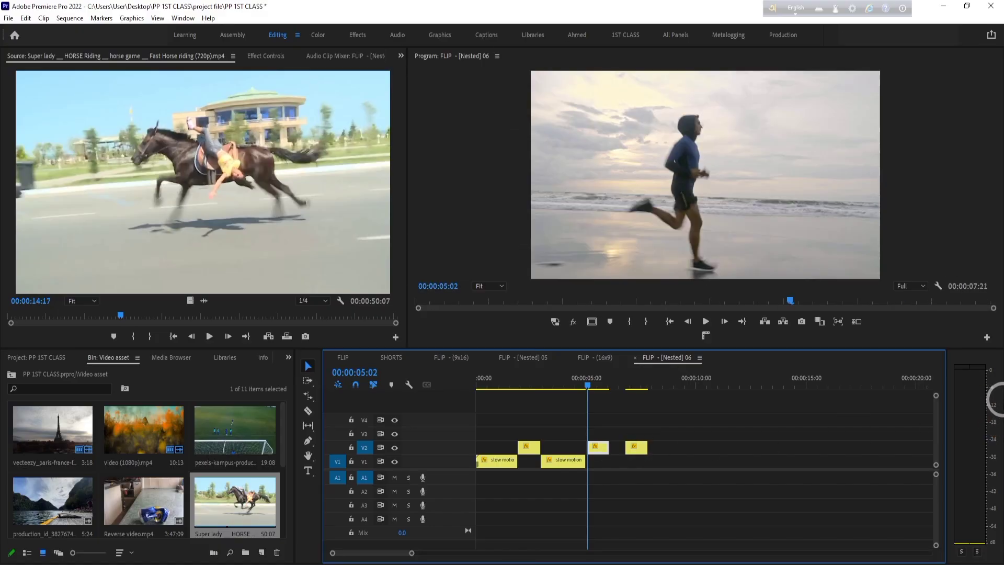
key(ctrl+z)
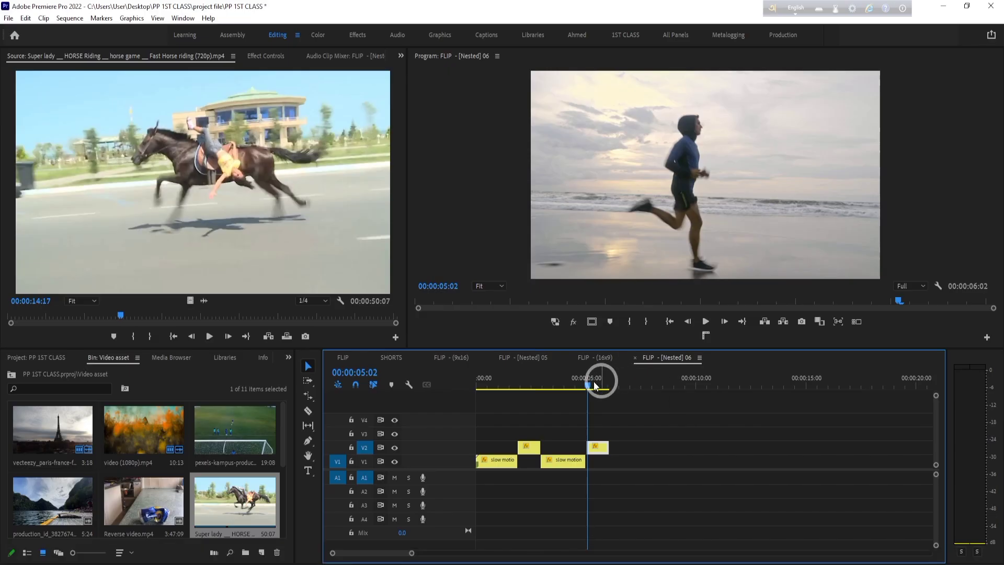
- Return the playhead to the sequence start, and delete all clip segments from V1 and V2
drag(595, 381, 477, 381)
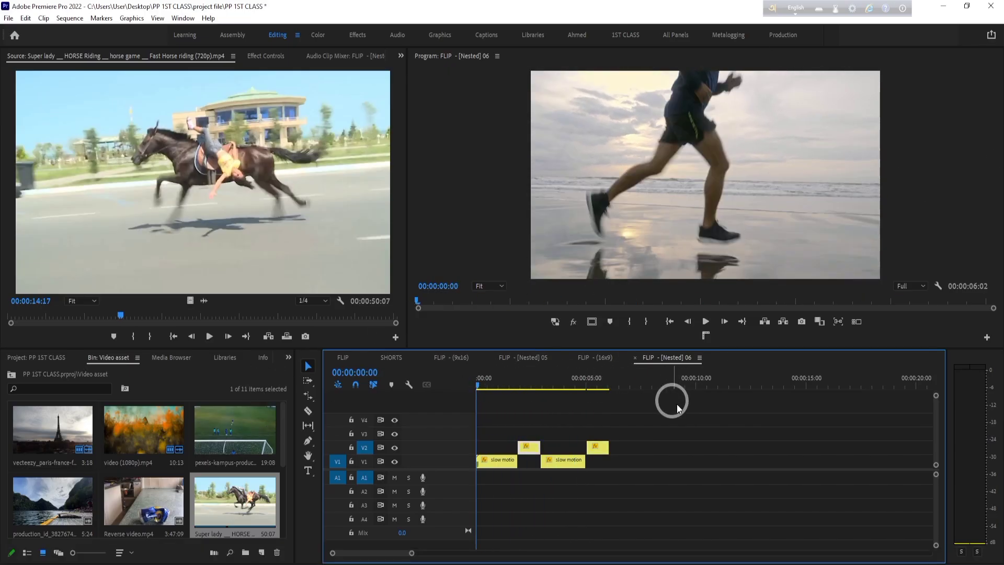
drag(679, 420, 396, 517)
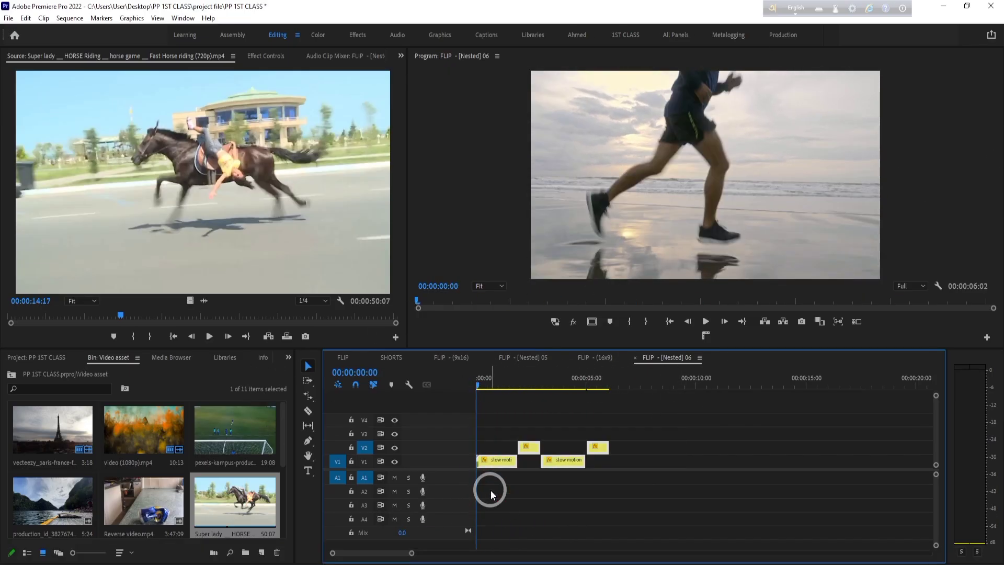
key(Delete)
- Open the "Super lady" horse riding clip in the Source Monitor and place only its video on V1 at the sequence start
scroll(209, 497, down, 2)
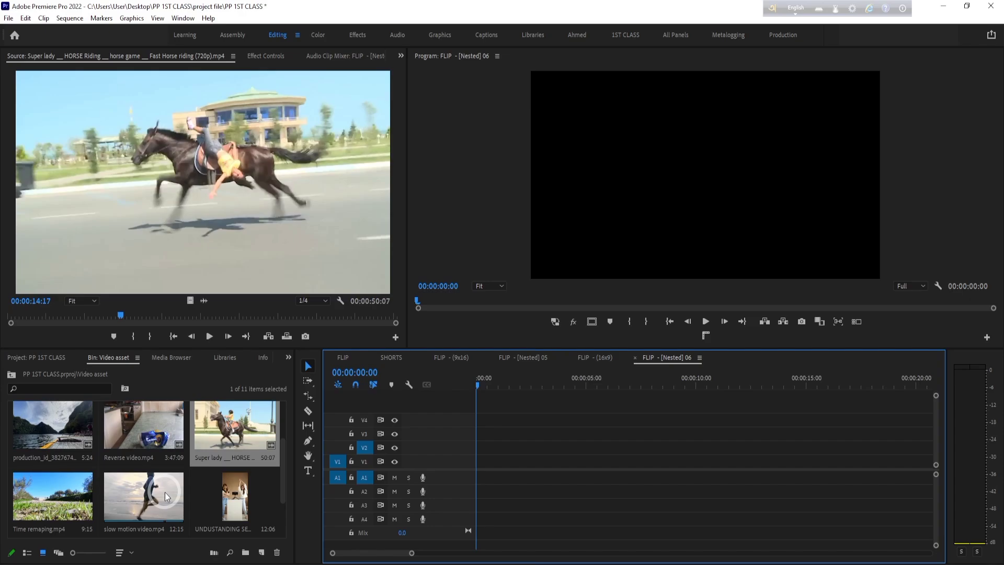
double_click(255, 427)
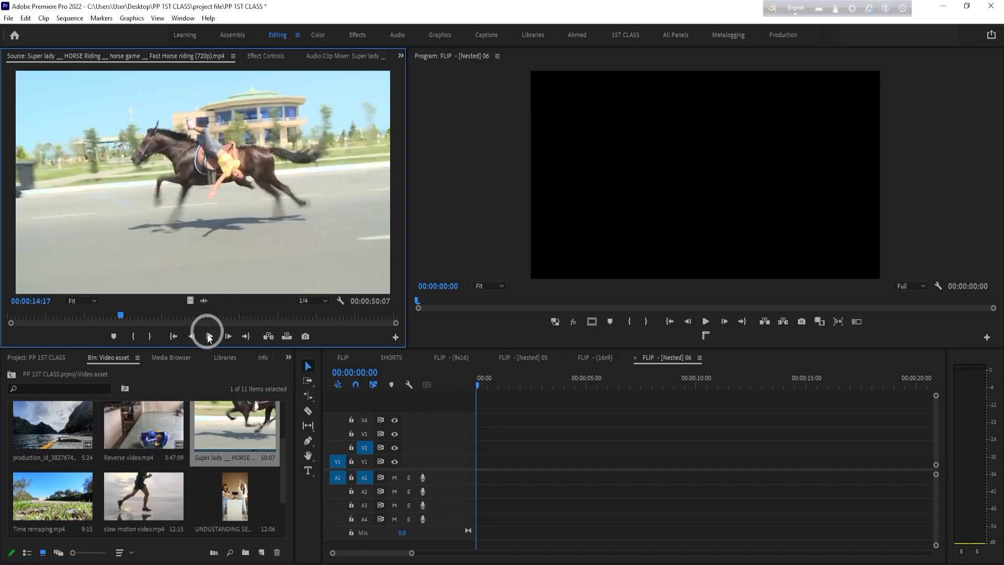
drag(194, 299, 470, 466)
drag(413, 554, 532, 554)
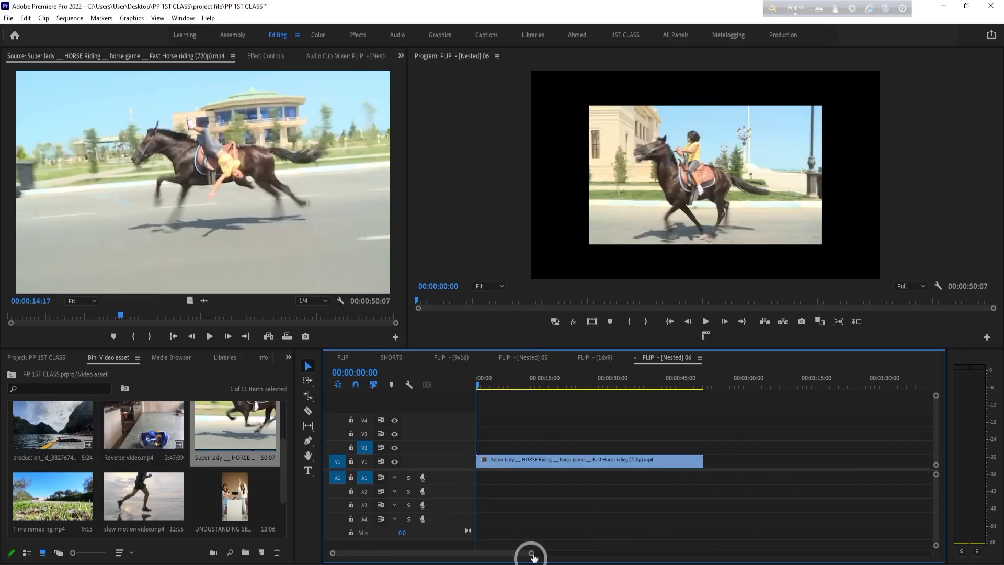
- Scale the horse clip to 154 so it fills the frame
click(538, 380)
click(537, 463)
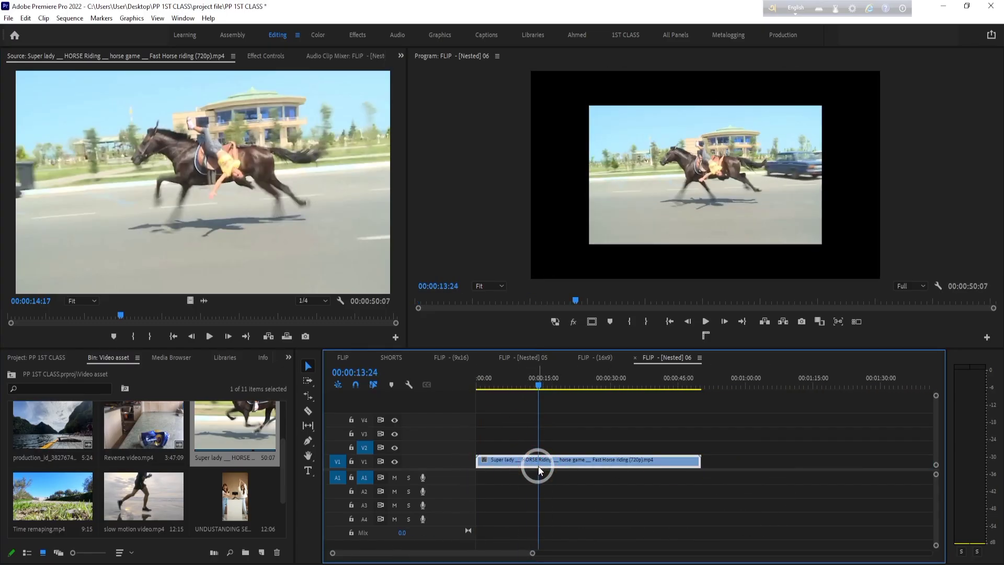
key(s)
click(264, 55)
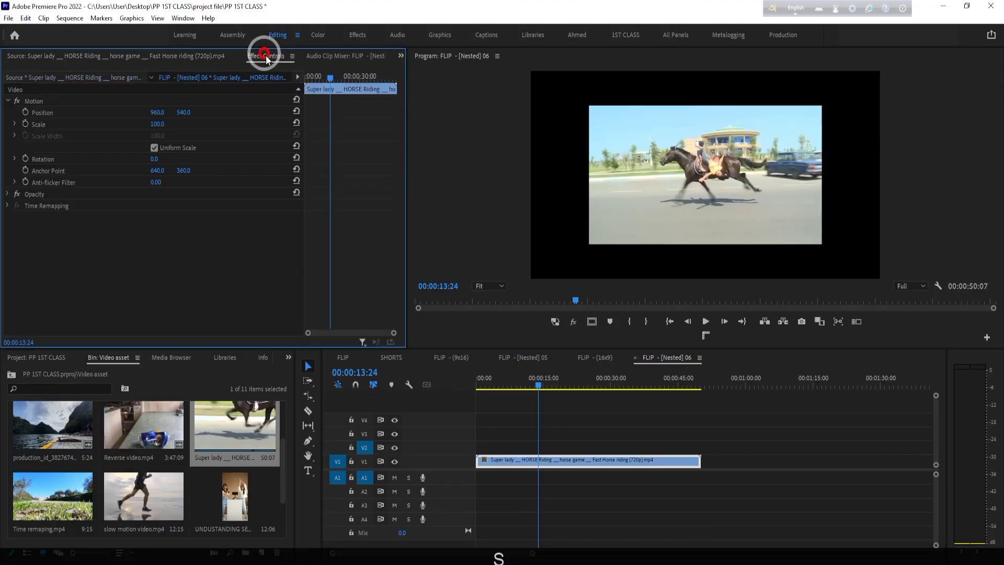
drag(157, 124, 187, 124)
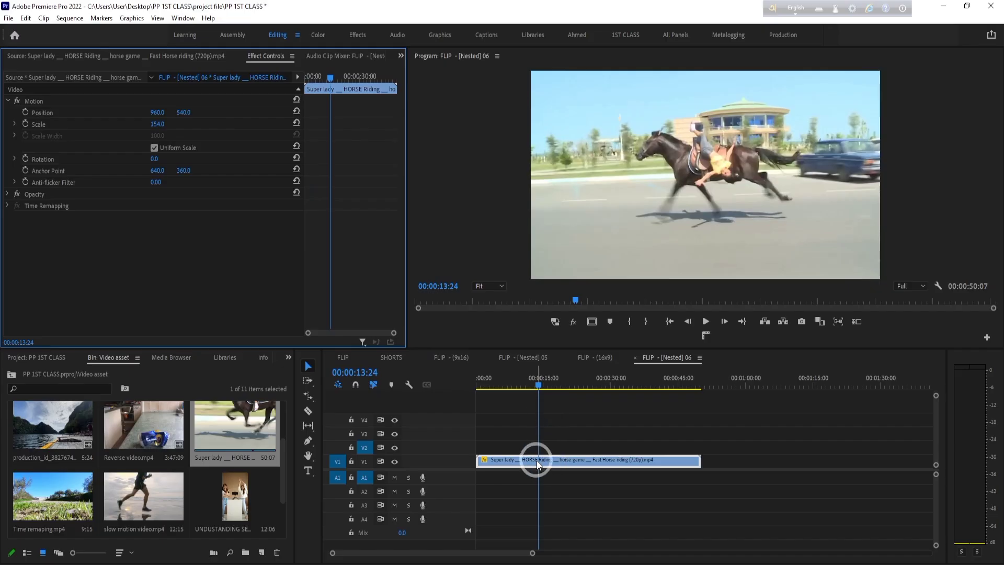
- Try trimming the horse clip's start to 00:00:12:14 with the Selection tool, and undo the trim
mouse_move(548, 390)
mouse_down()
mouse_move(510, 400)
mouse_move(534, 401)
mouse_up()
click(556, 467)
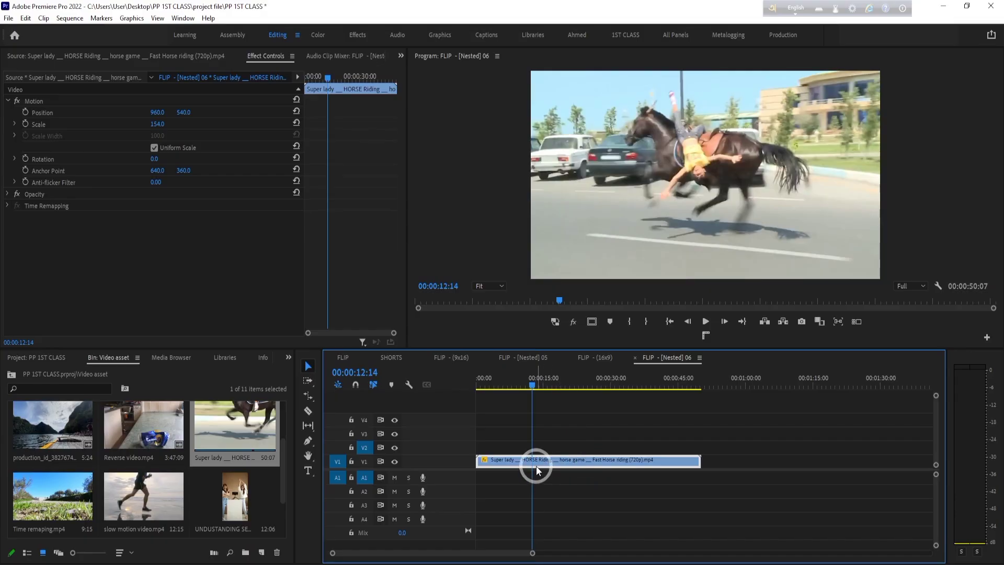
drag(477, 462, 533, 461)
right_click(502, 459)
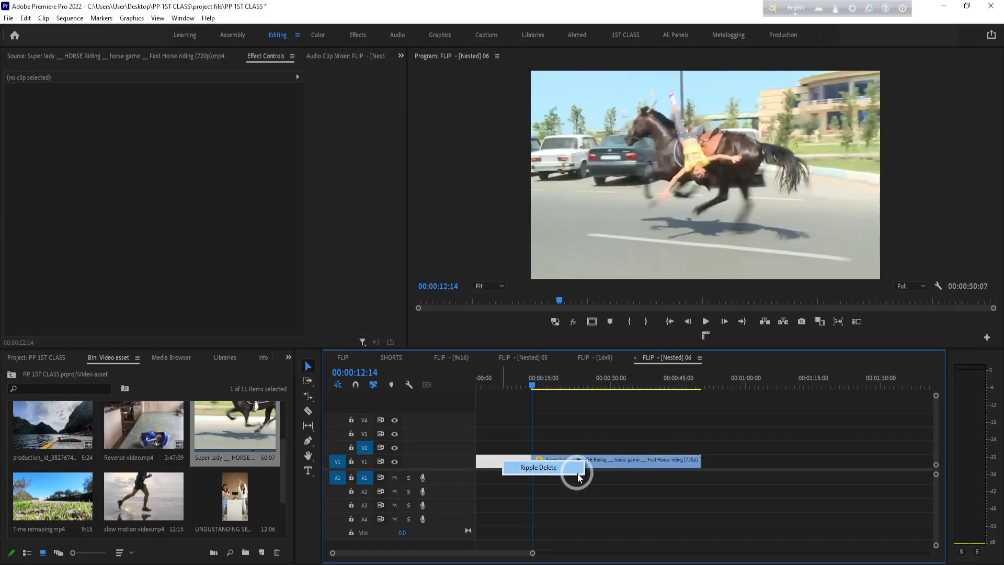
key(ctrl+z)
click(581, 489)
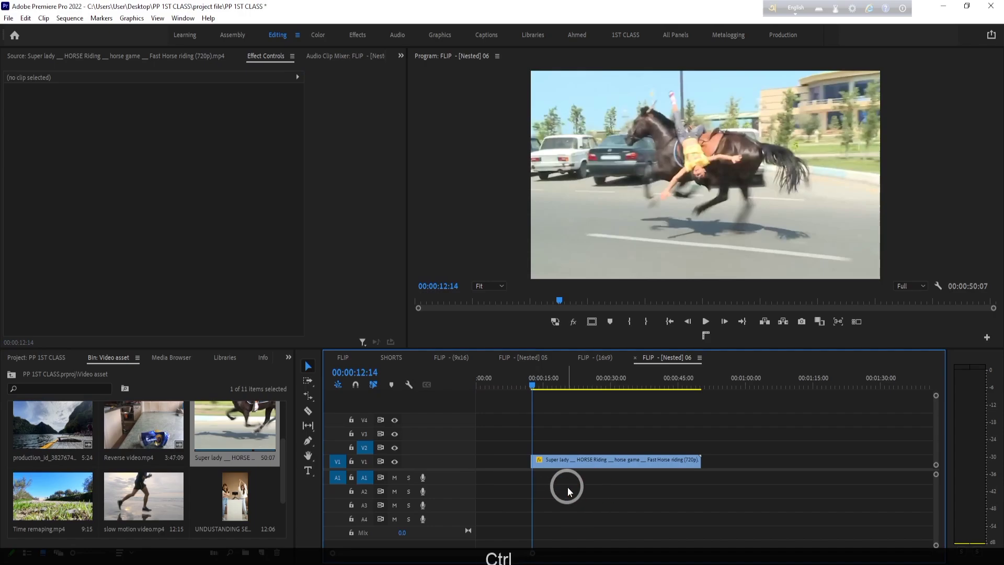
key(ctrl+z)
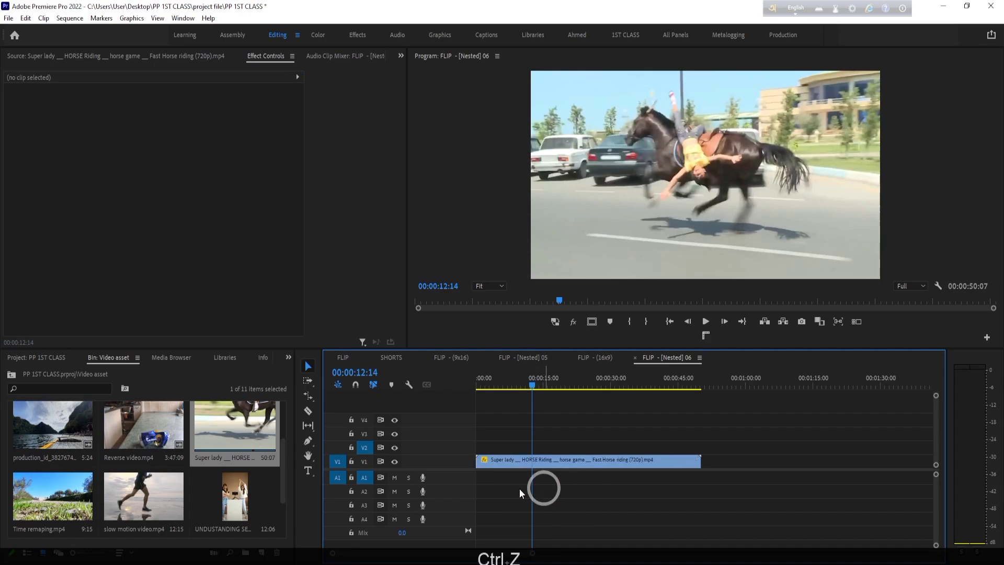
- Trim about 13 seconds off the horse clip's start with the Ripple Edit tool, and play it from the beginning
click(311, 397)
click(365, 398)
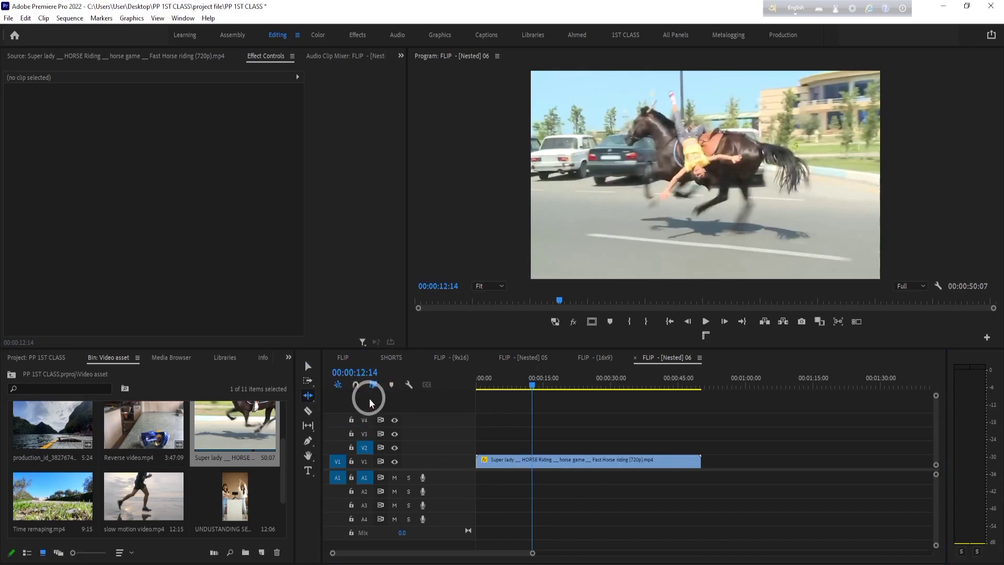
drag(480, 464, 538, 459)
drag(531, 377, 365, 397)
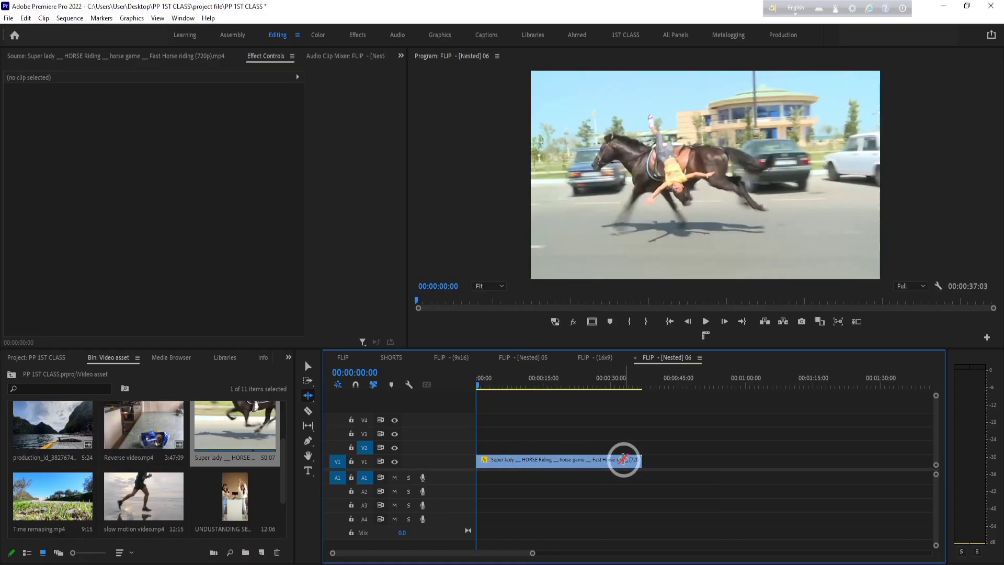
key(space)
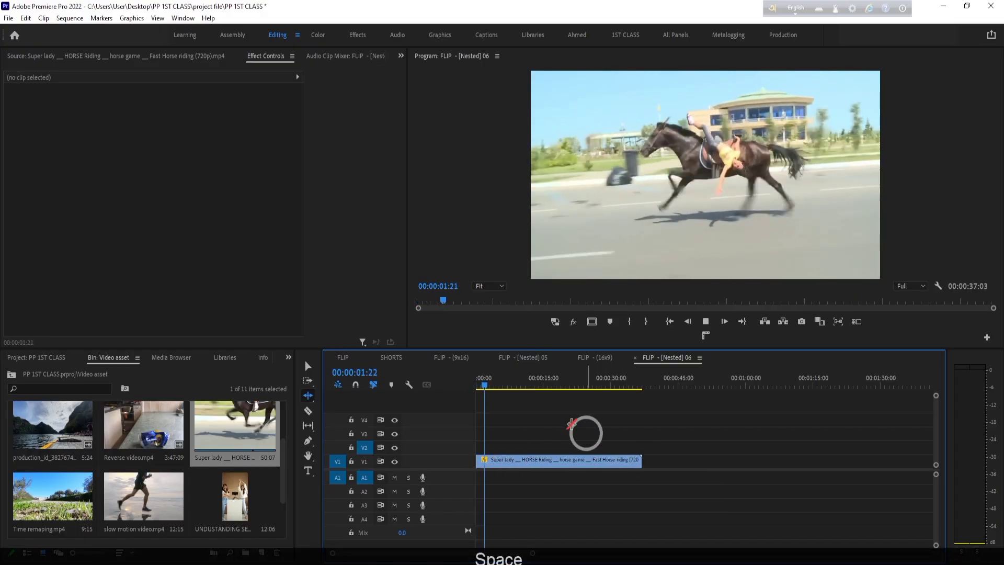
- Trim the horse clip's end with the Ripple Edit tool to a duration of 00:00:07:11, and play it from the start
drag(511, 377, 506, 386)
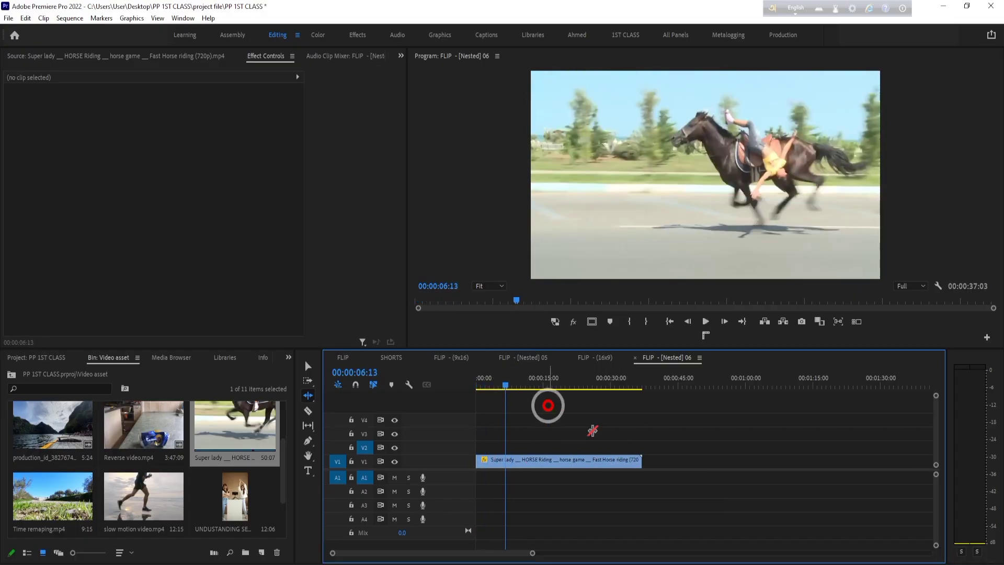
drag(647, 464, 507, 460)
click(788, 432)
key(v)
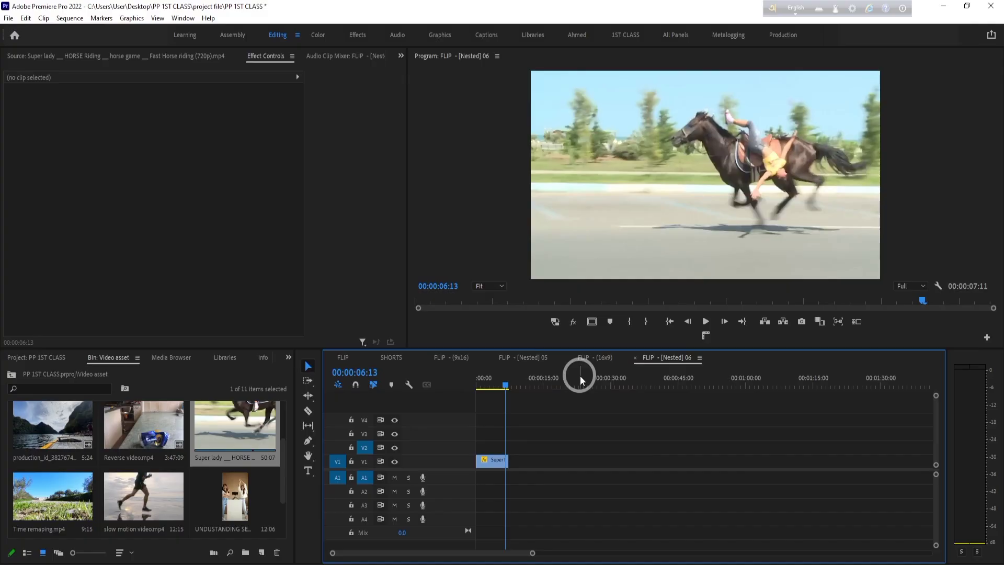
drag(505, 385, 435, 393)
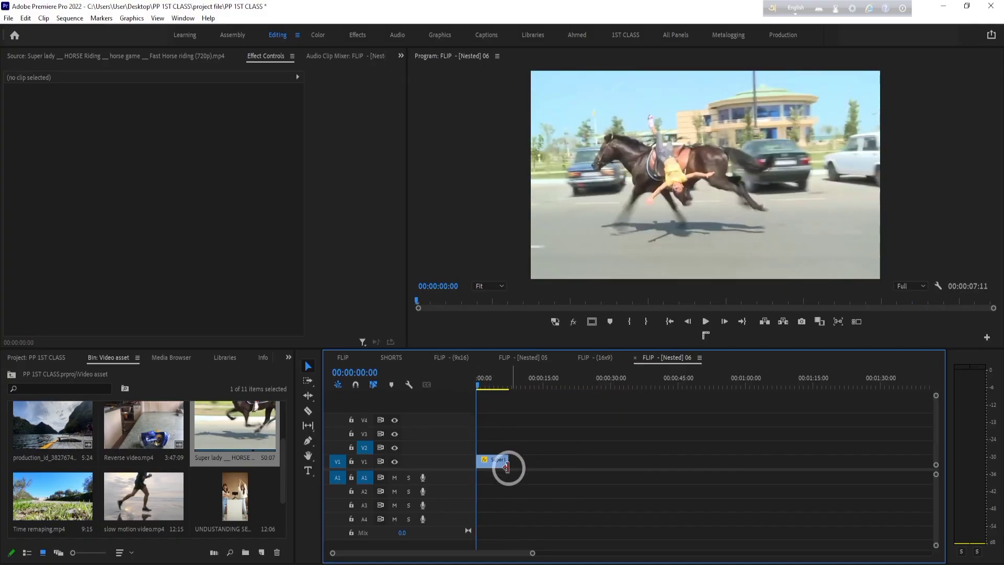
key(space)
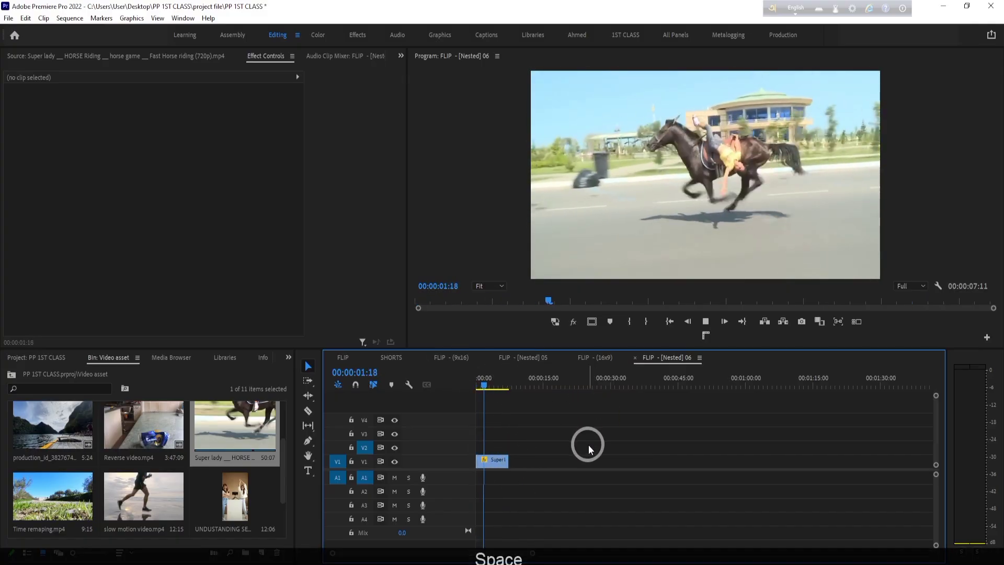
key(space)
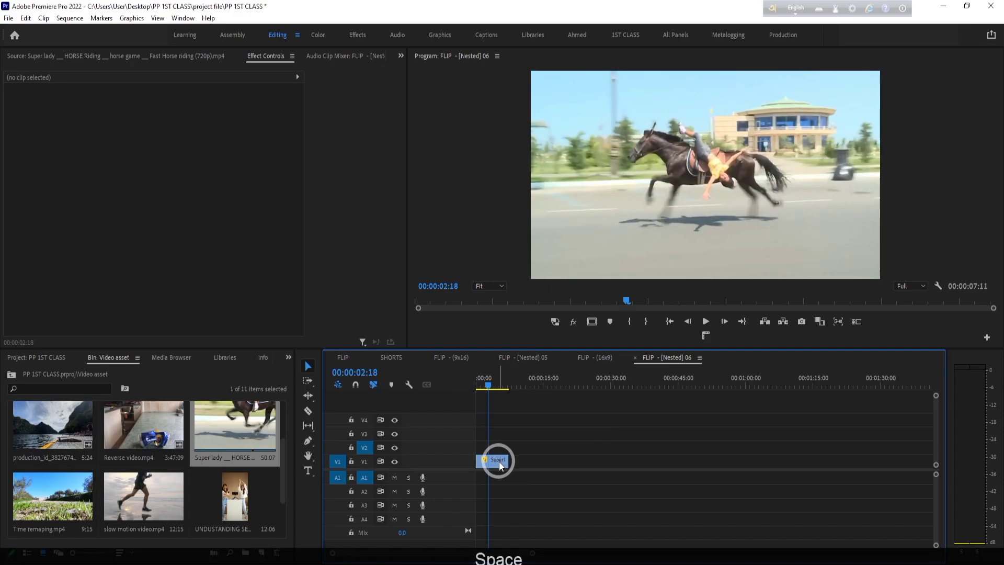
- Apply Reverse Speed to the trimmed horse clip in Clip Speed/Duration and play it from the start
right_click(500, 465)
click(573, 355)
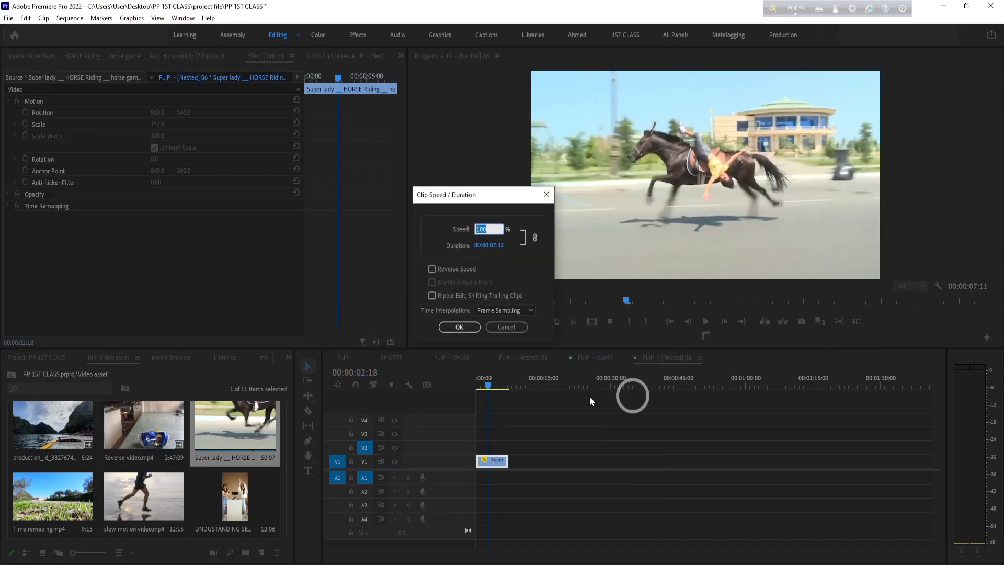
click(432, 269)
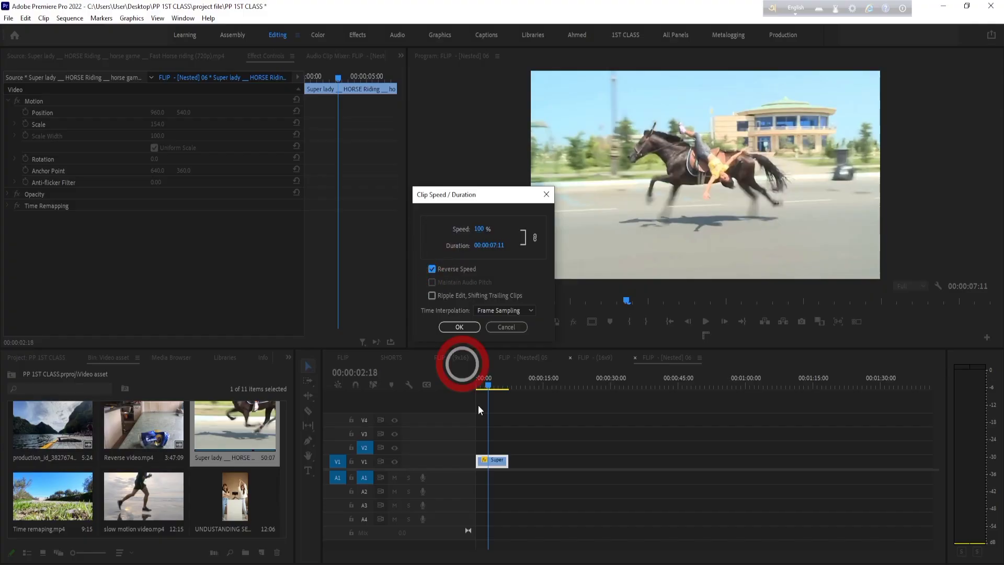
click(459, 327)
drag(510, 385, 363, 394)
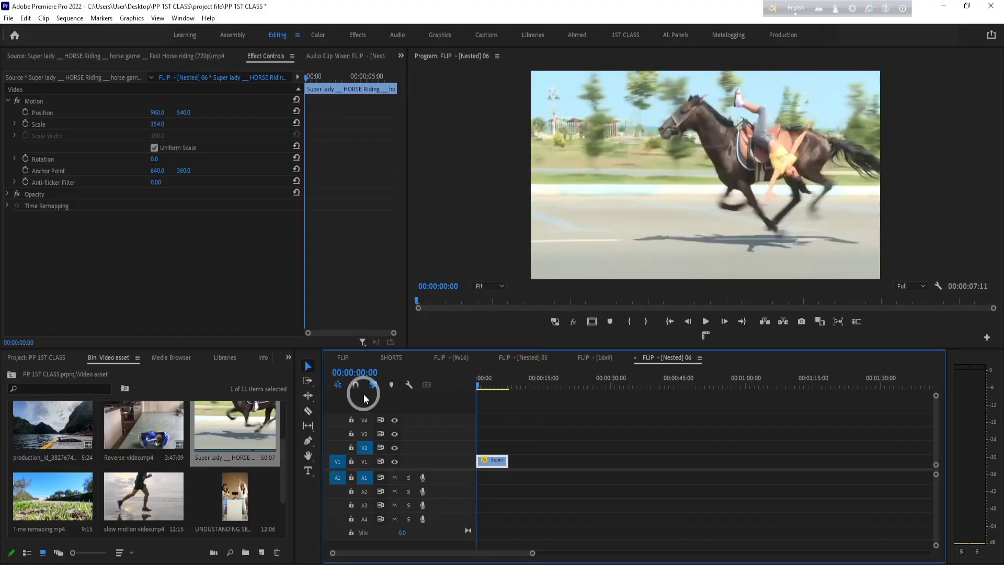
key(space)
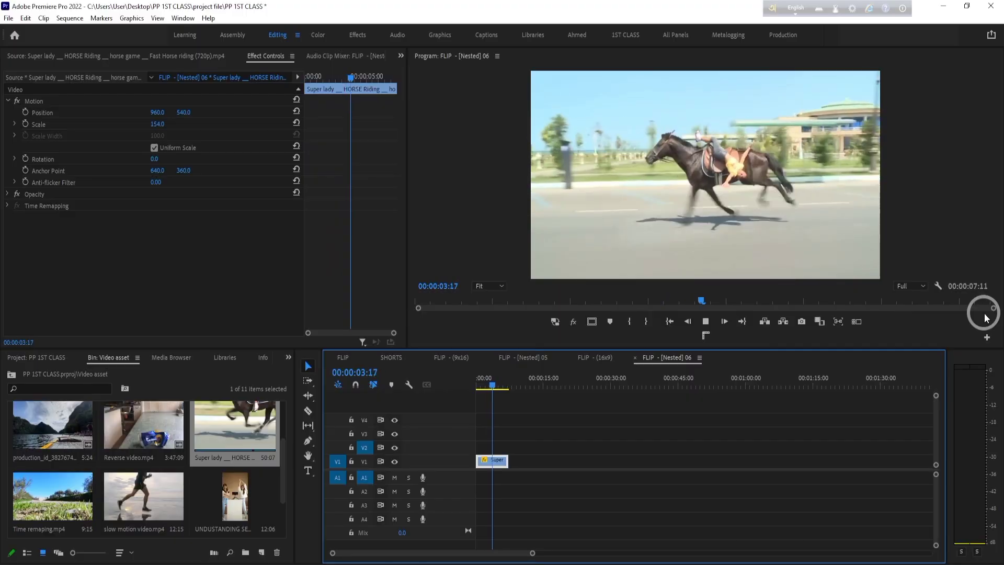
key(space)
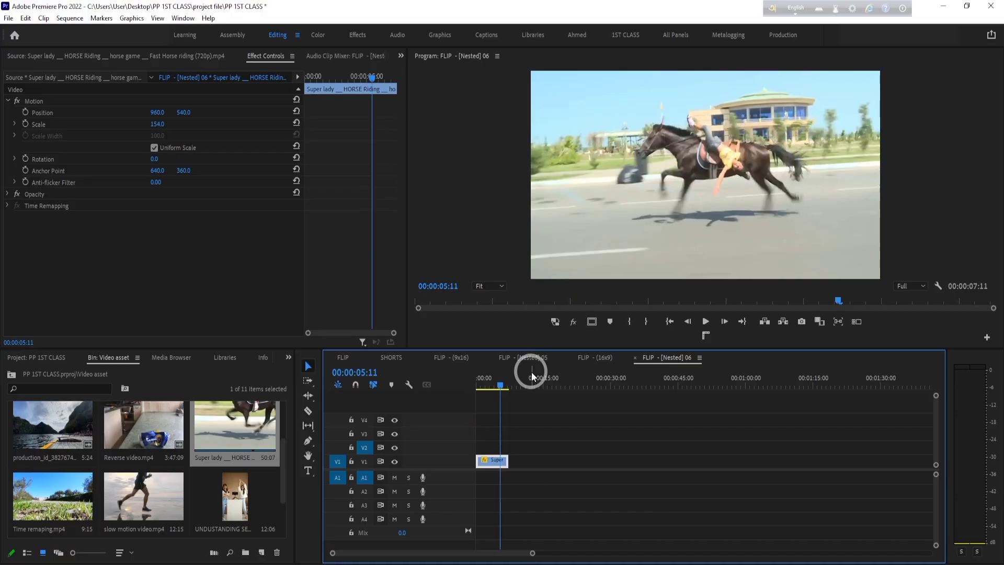
- Place only the video of Reverse video.mp4 on V1 after the horse clip, and apply Reverse Speed to it
double_click(162, 427)
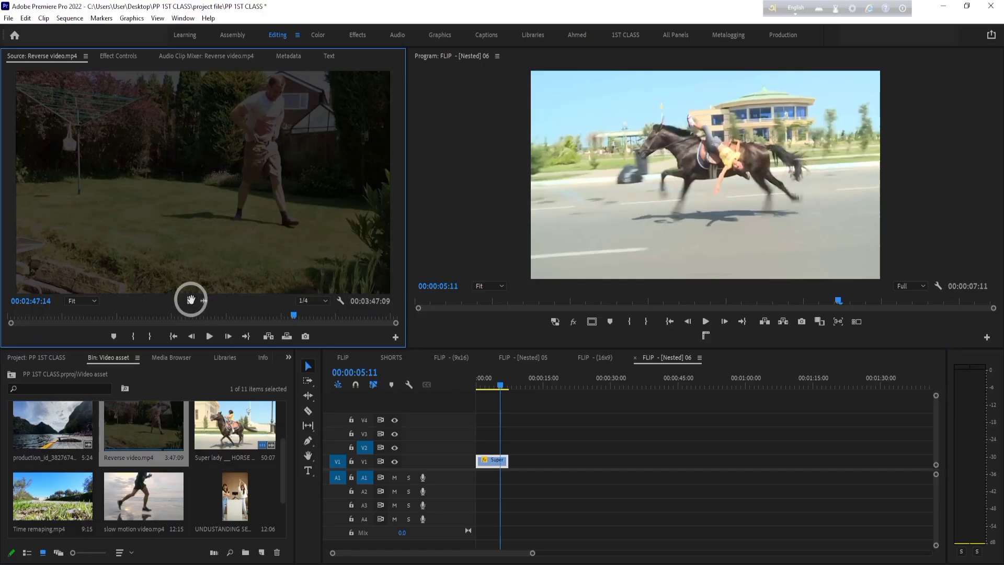
drag(191, 300, 535, 459)
click(558, 385)
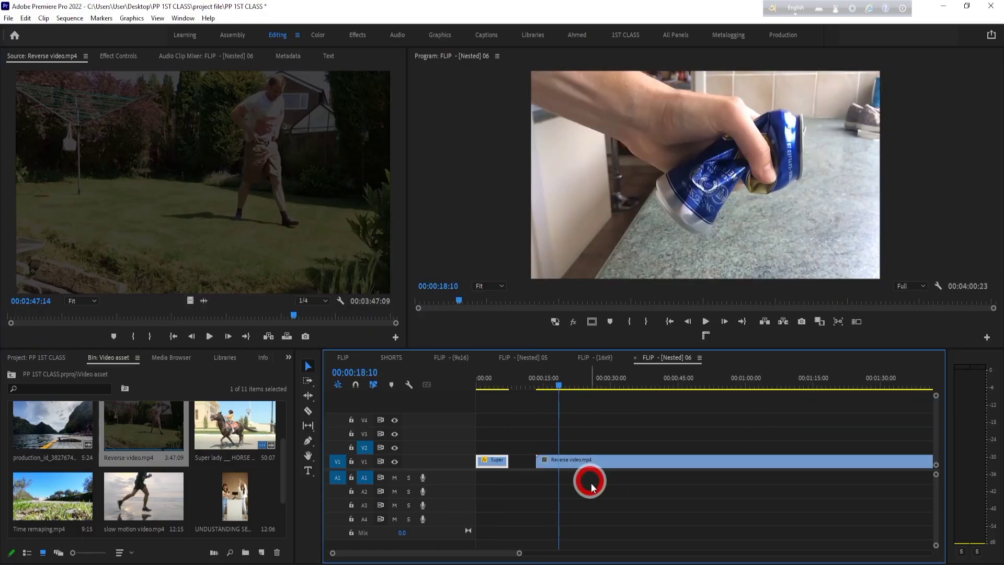
right_click(589, 468)
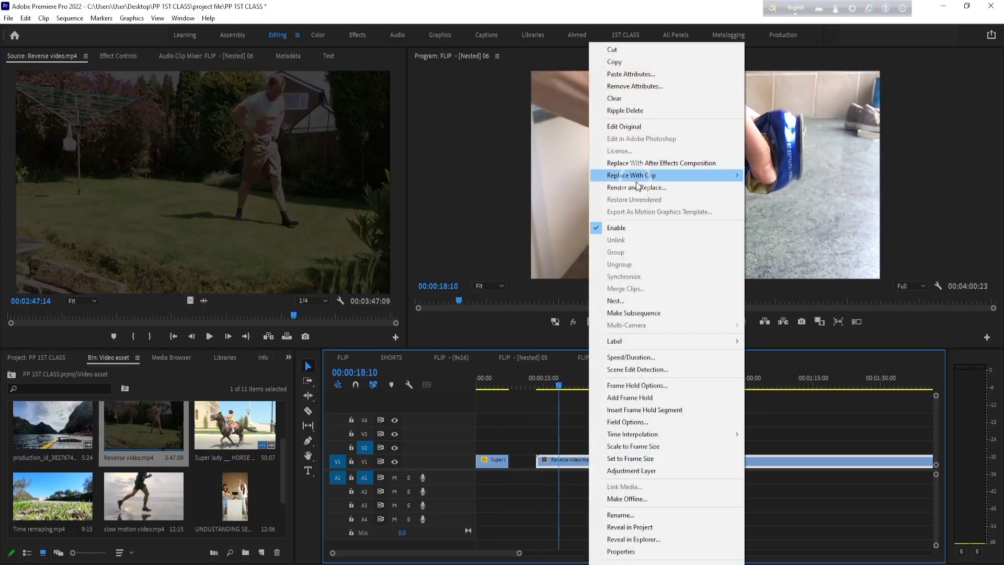
click(631, 357)
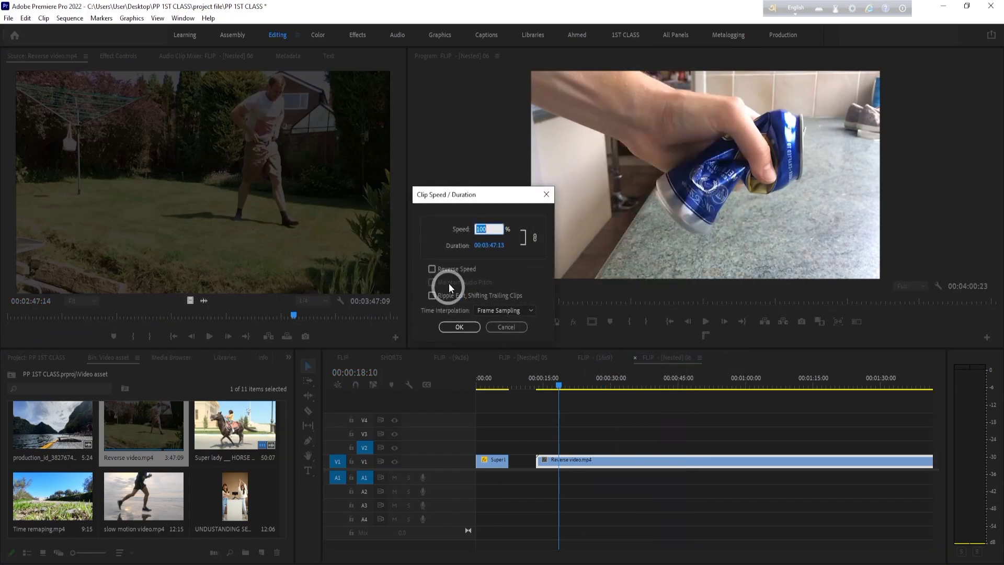
click(471, 326)
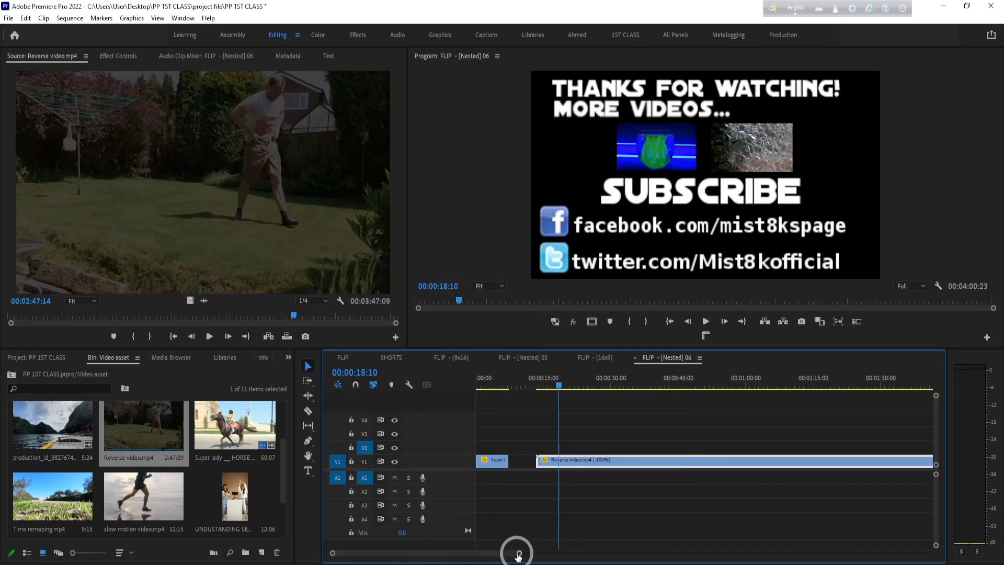
- Reposition the Reverse video clip on V1, scale it to 103, and play it from about 00:01:14:08
drag(516, 461, 605, 460)
drag(627, 387, 719, 392)
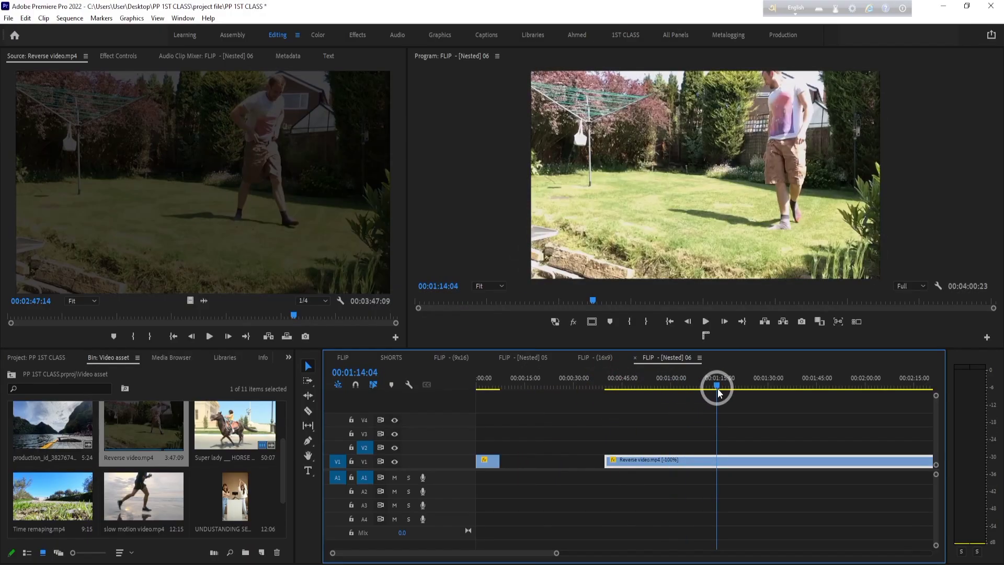
drag(687, 464, 664, 463)
click(125, 59)
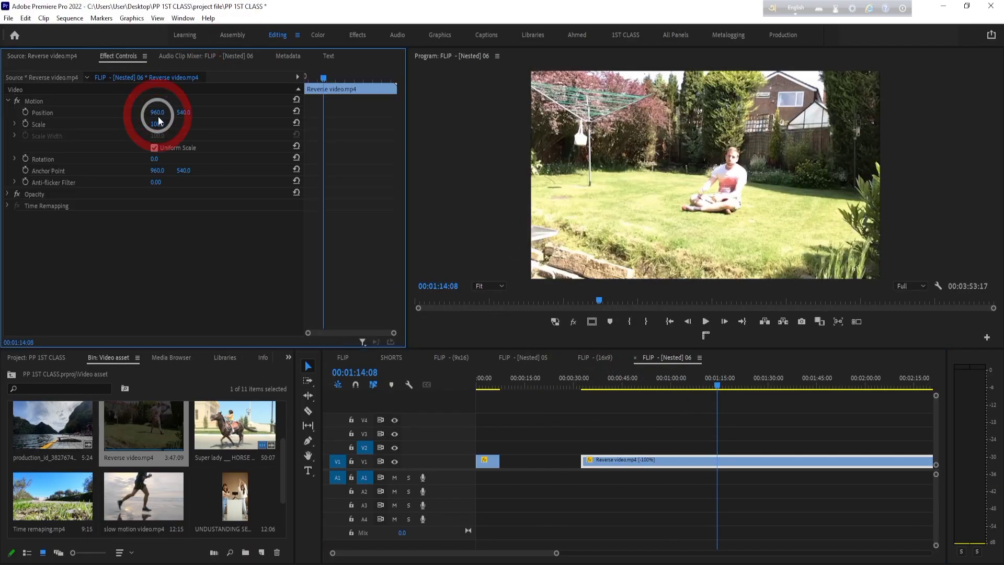
drag(160, 122, 142, 135)
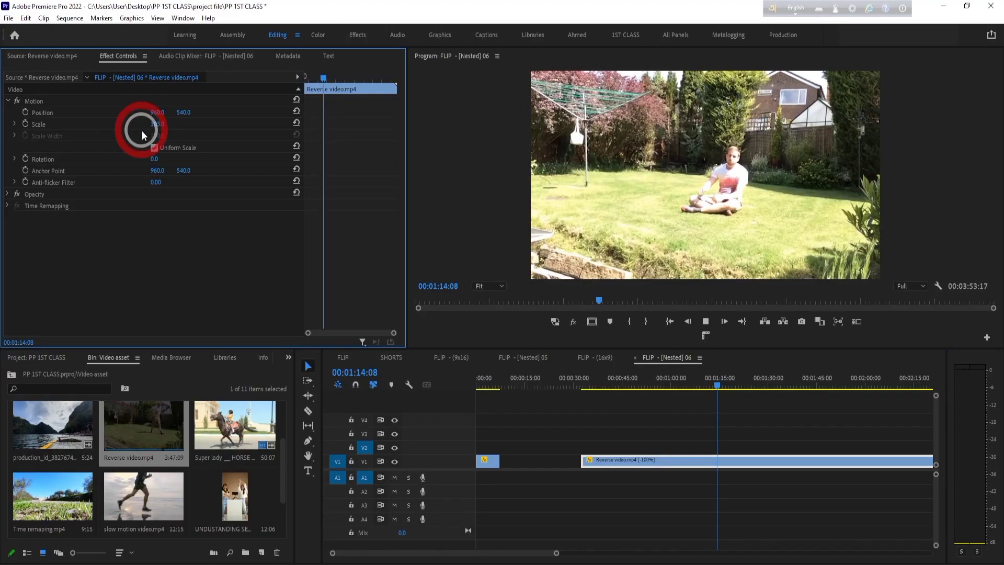
key(space)
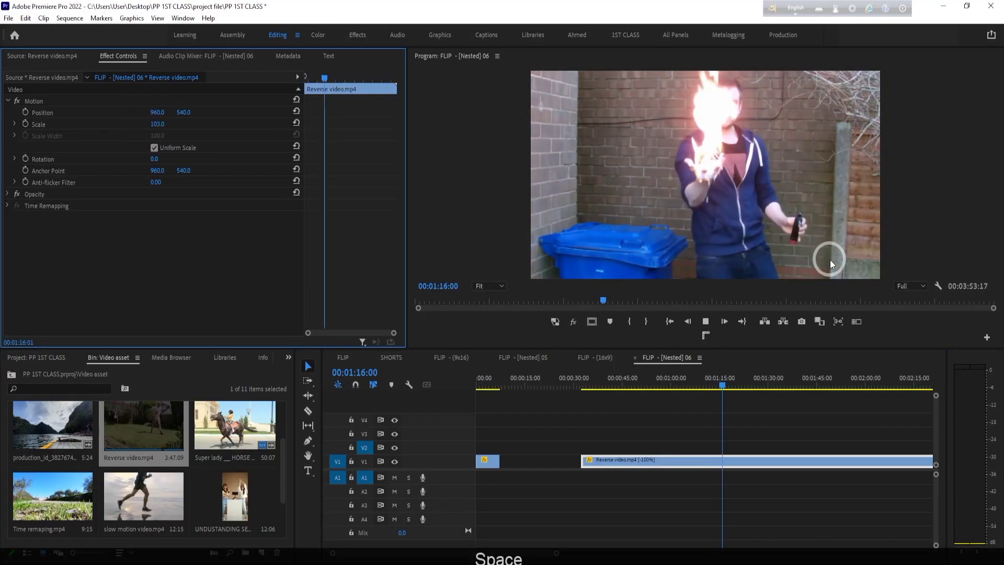
key(space)
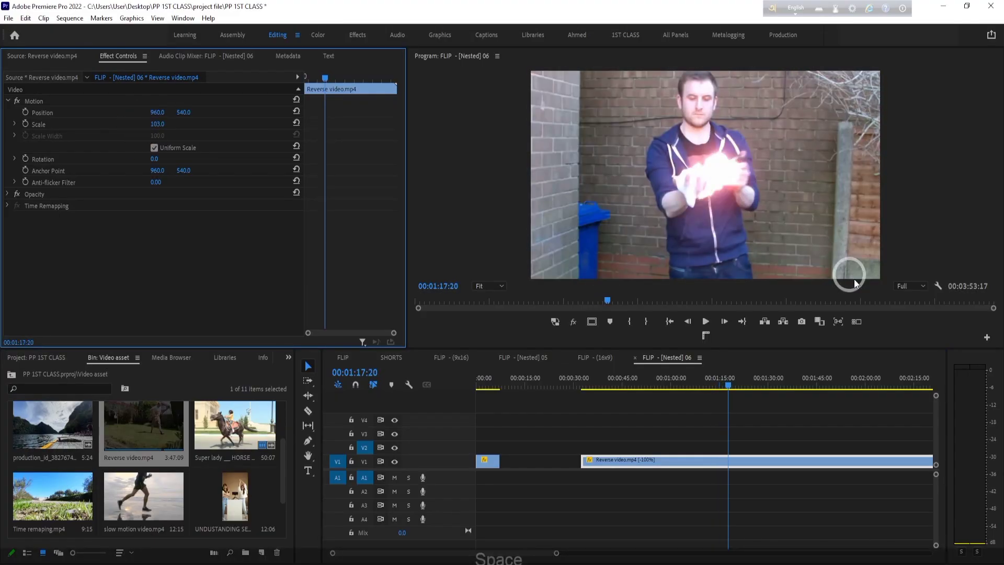
- Cut the Reverse video clip down to the section from 00:01:14:16 to 00:01:23:00, and play that section
click(594, 469)
mouse_move(719, 377)
mouse_down()
mouse_move(693, 379)
mouse_move(719, 375)
mouse_up()
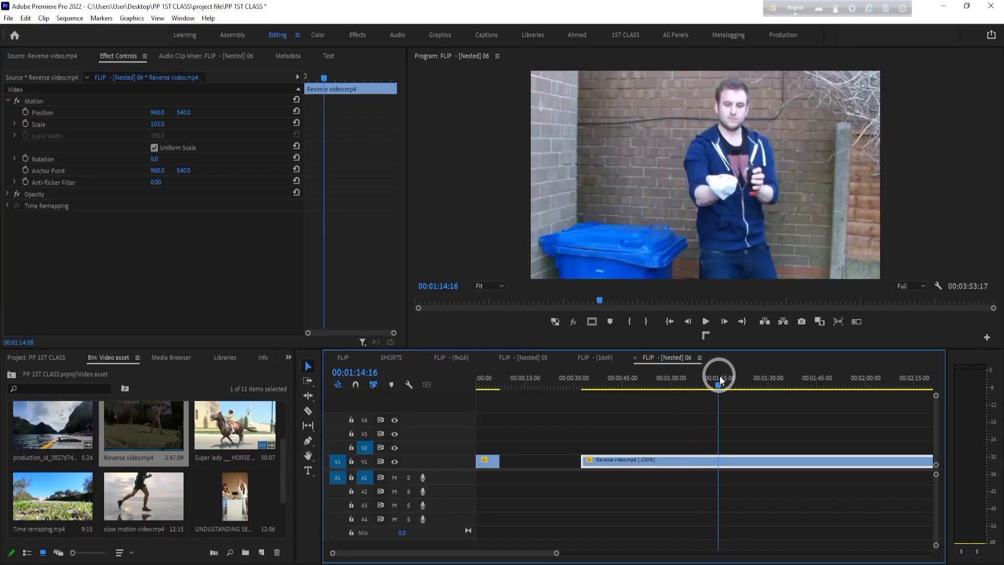
drag(583, 460, 720, 460)
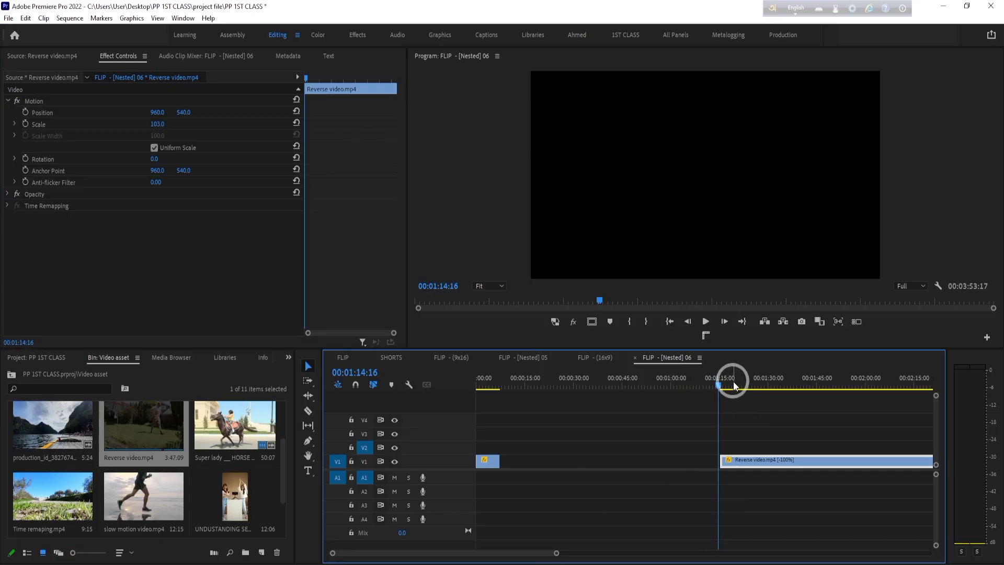
mouse_move(734, 386)
mouse_down()
mouse_move(757, 386)
mouse_move(746, 387)
mouse_up()
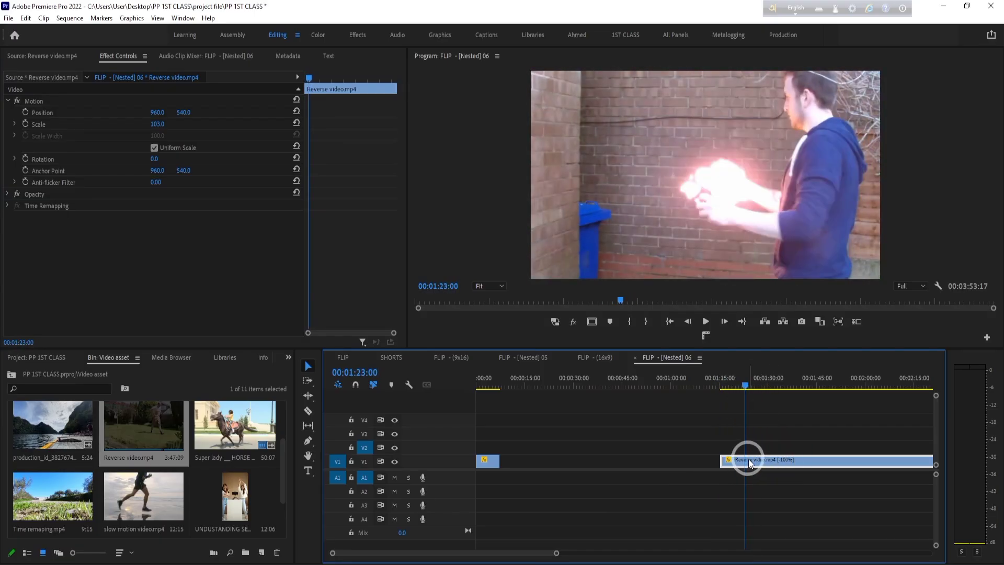
key(ctrl+k)
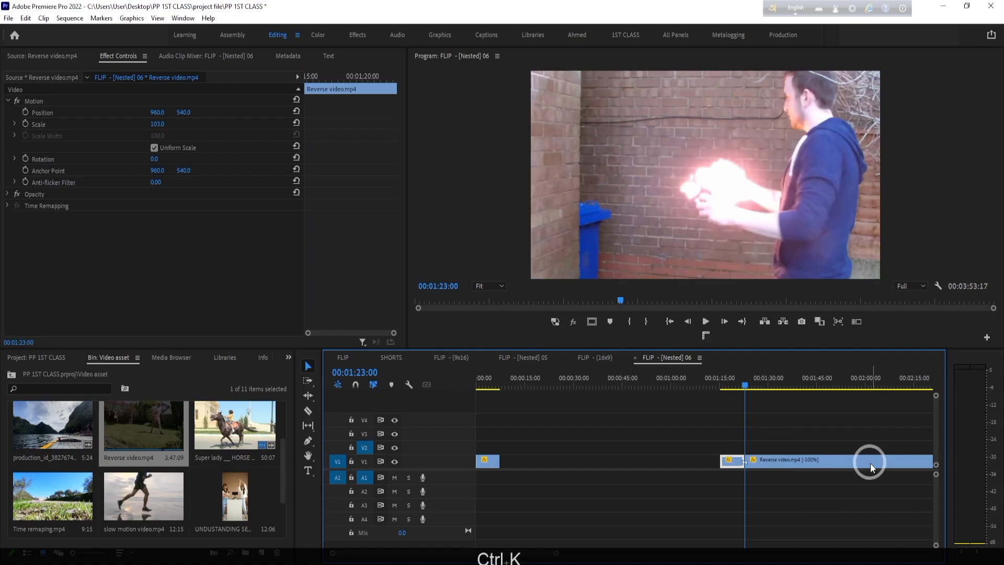
key(Delete)
drag(732, 386, 719, 390)
key(space)
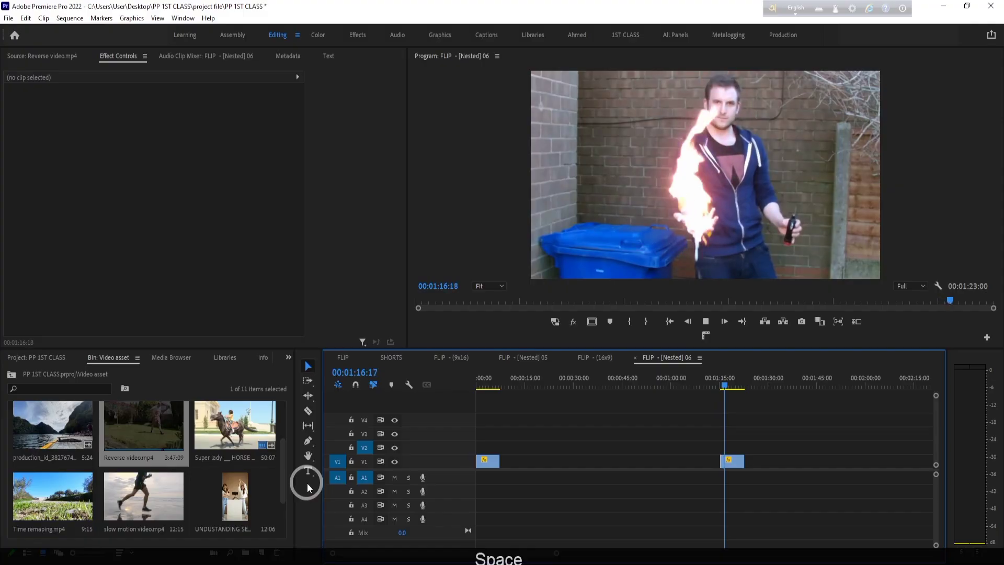
key(space)
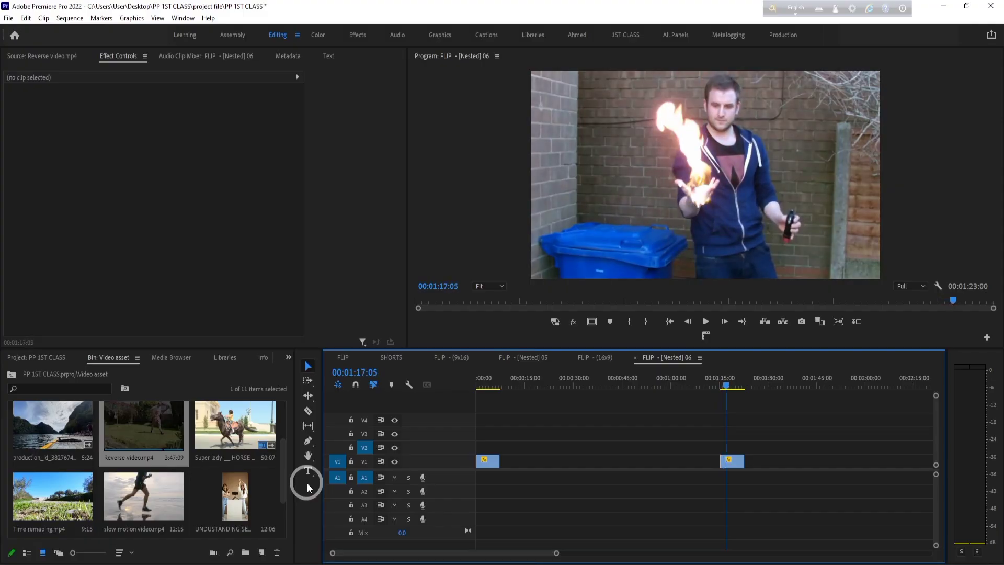
- Turn off Reverse Speed for the fire section of the Reverse video clip and play it from its start
right_click(734, 465)
click(803, 361)
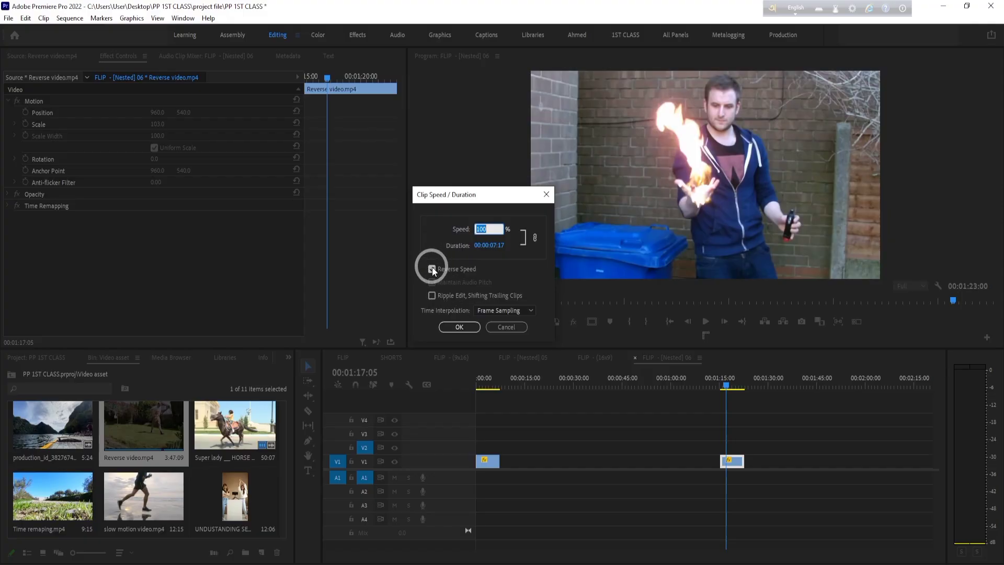
click(460, 325)
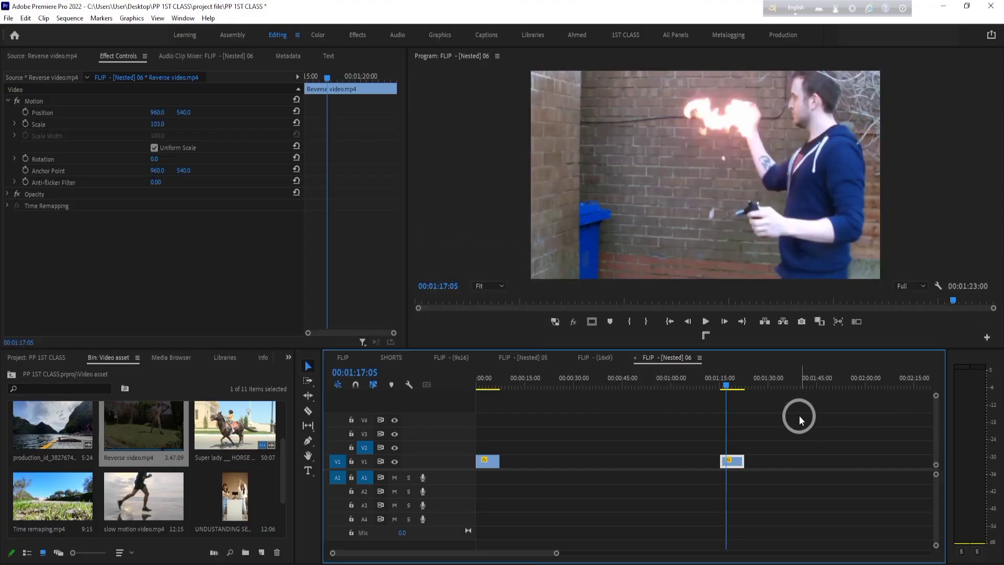
click(727, 386)
drag(727, 385, 716, 387)
key(space)
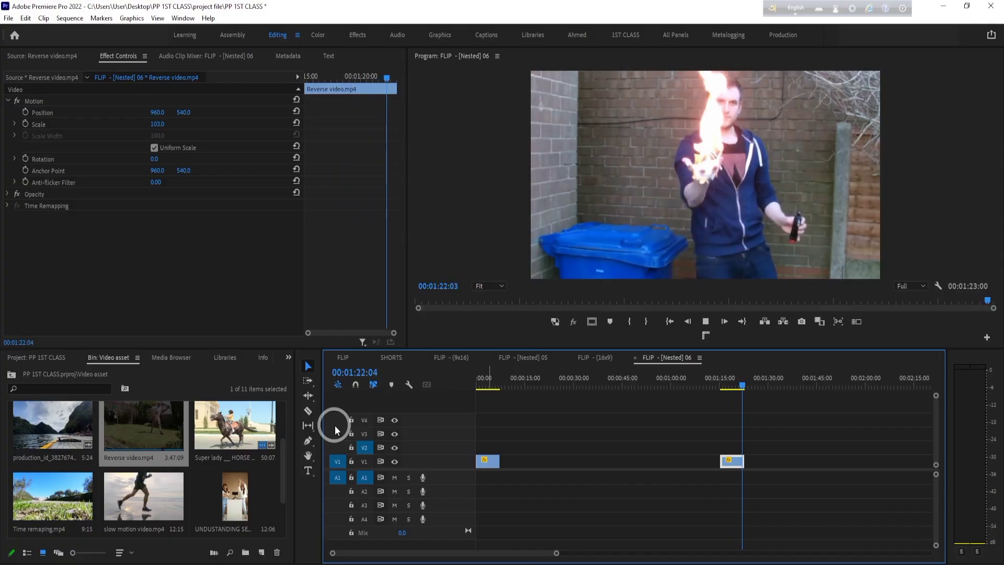
- Play the start of the sequence briefly, and delete the Reverse video section from V1
key(Home)
key(space)
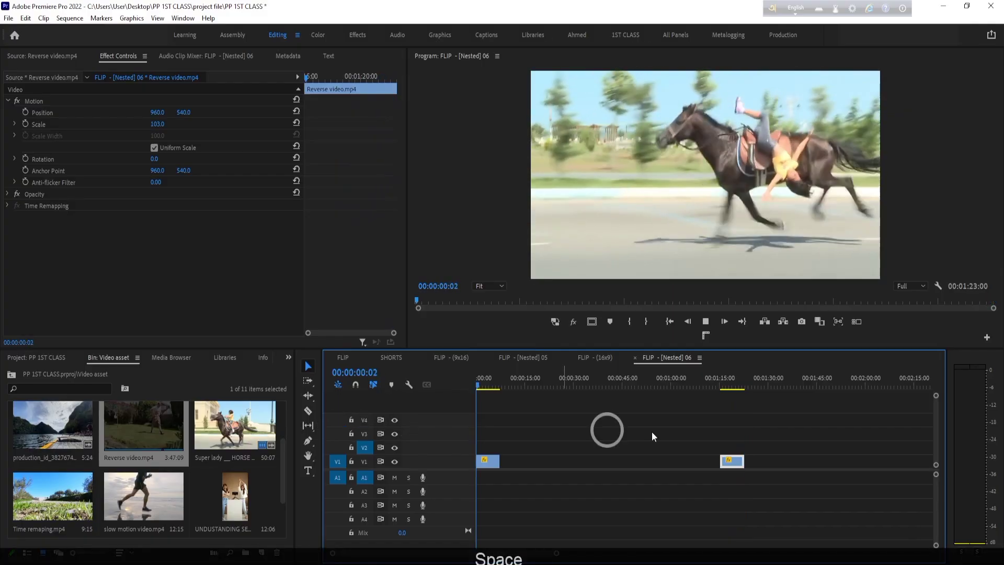
click(724, 381)
click(736, 470)
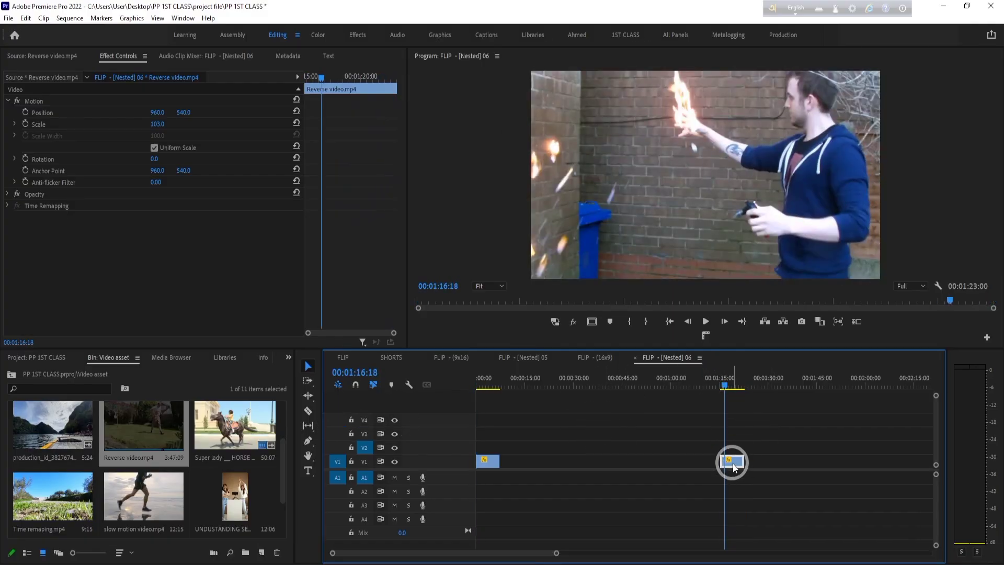
key(Delete)
- Open Reverse video.mp4 from the bin in the Source monitor and play it from the beginning
scroll(162, 455, up, 2)
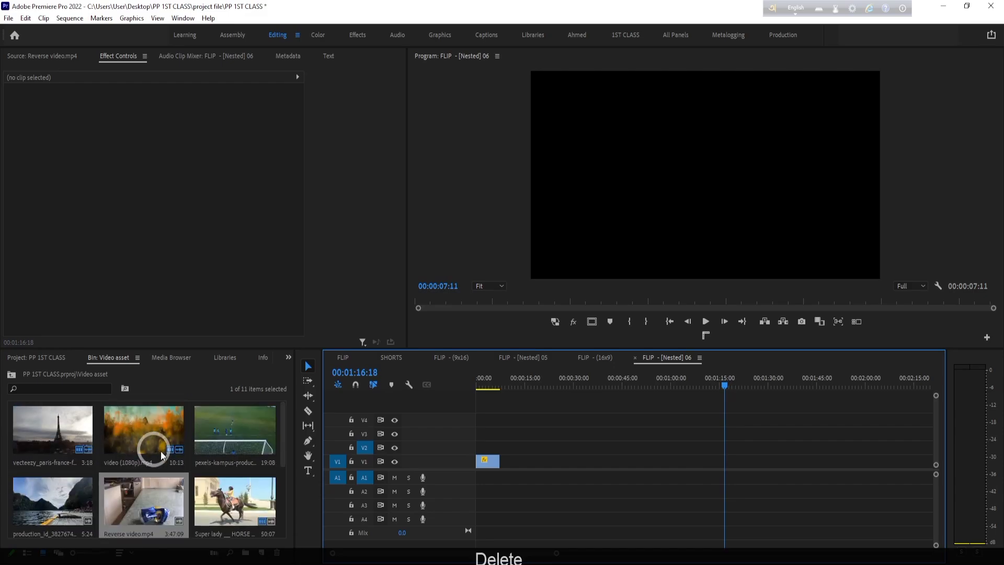
click(154, 500)
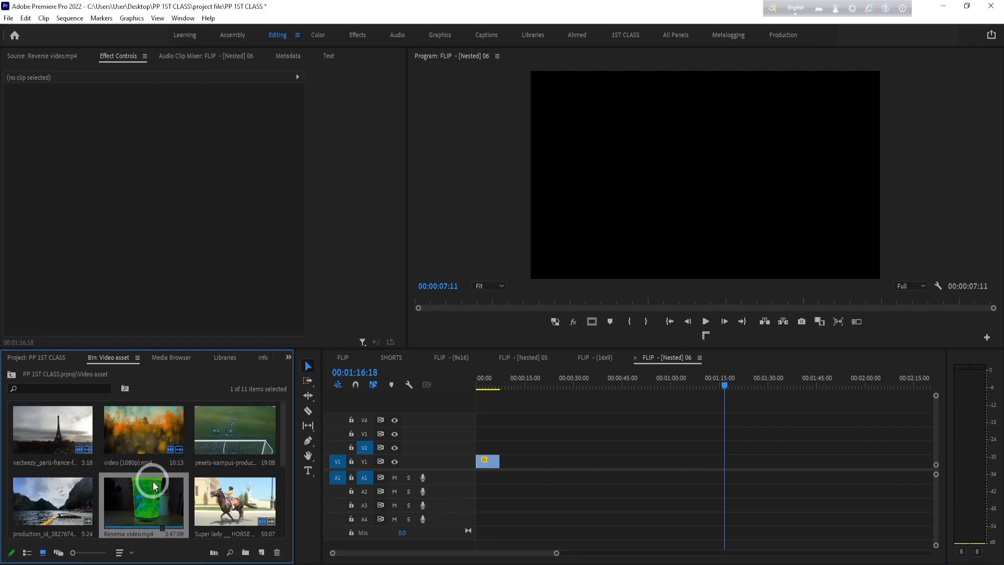
double_click(153, 494)
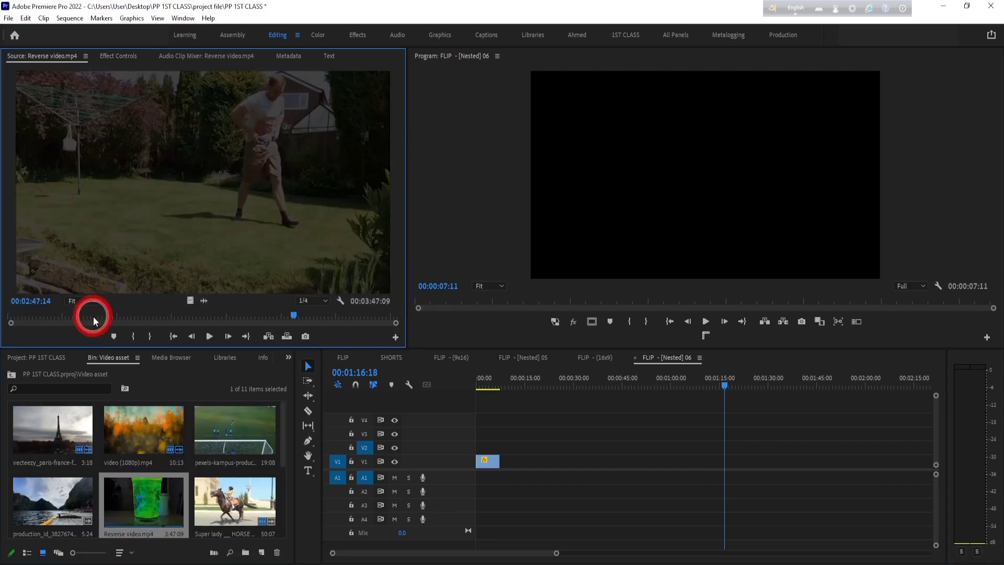
drag(94, 321, 2, 321)
key(space)
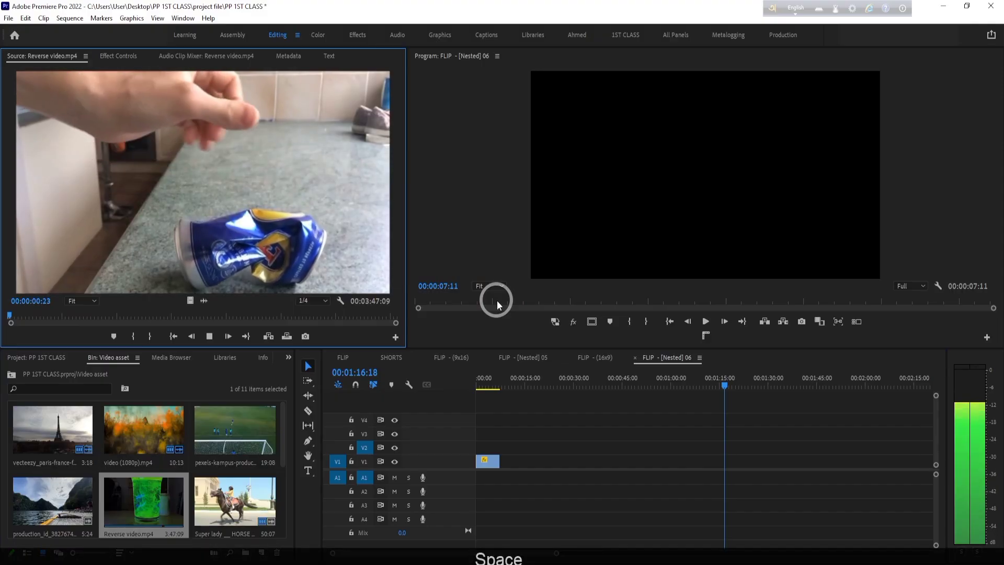
- Play the horse clip in the maximized Program monitor, and restore the normal workspace layout
key(grave)
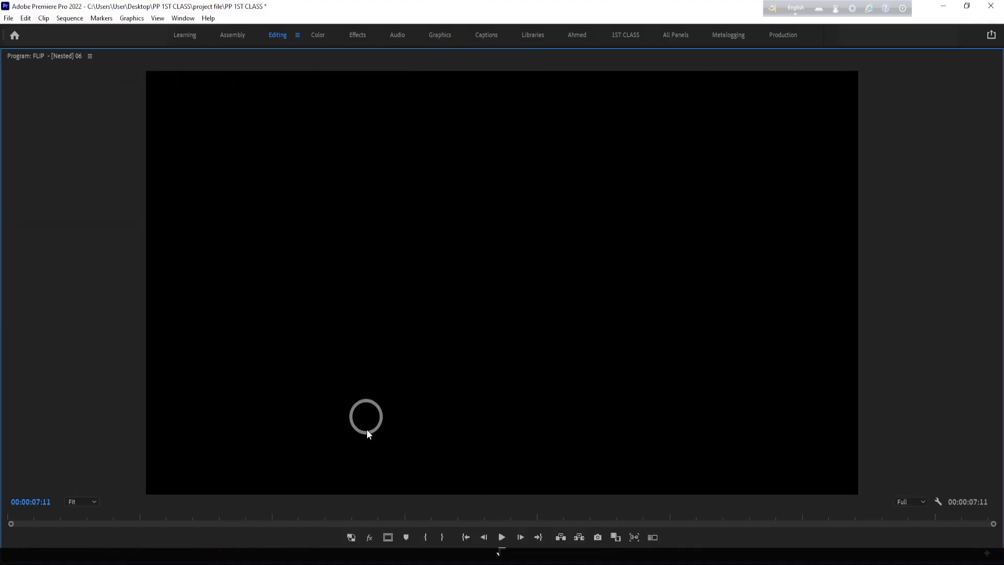
click(509, 538)
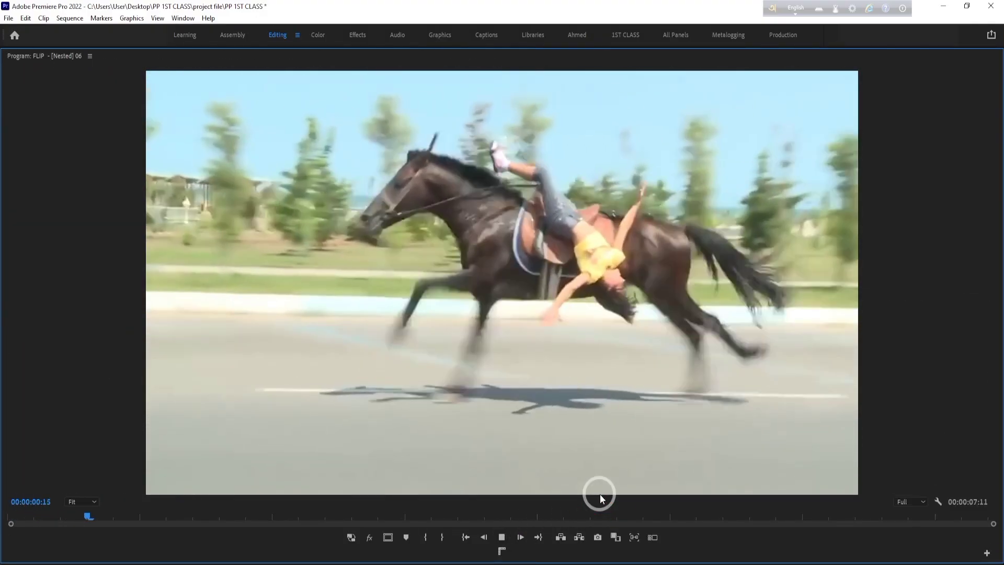
key(space)
key(grave)
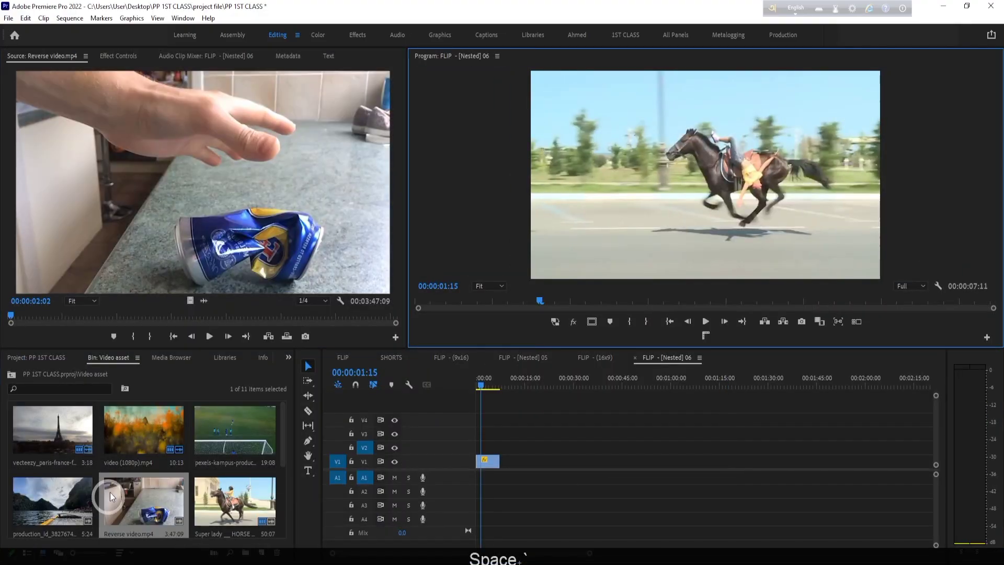
- Maximize the Source monitor and continue playing Reverse video.mp4 from 00:00:02:02
click(212, 280)
key(grave)
key(space)
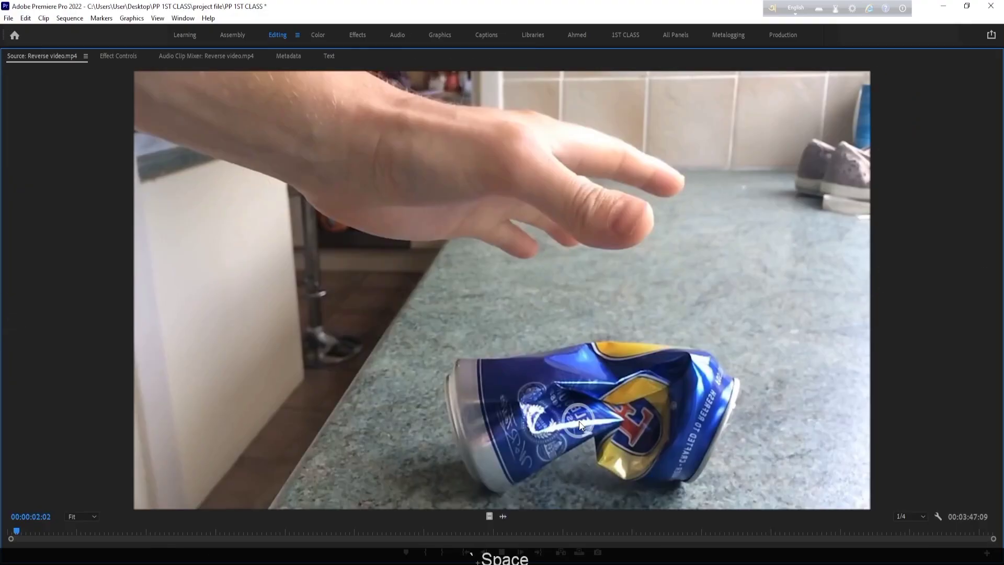
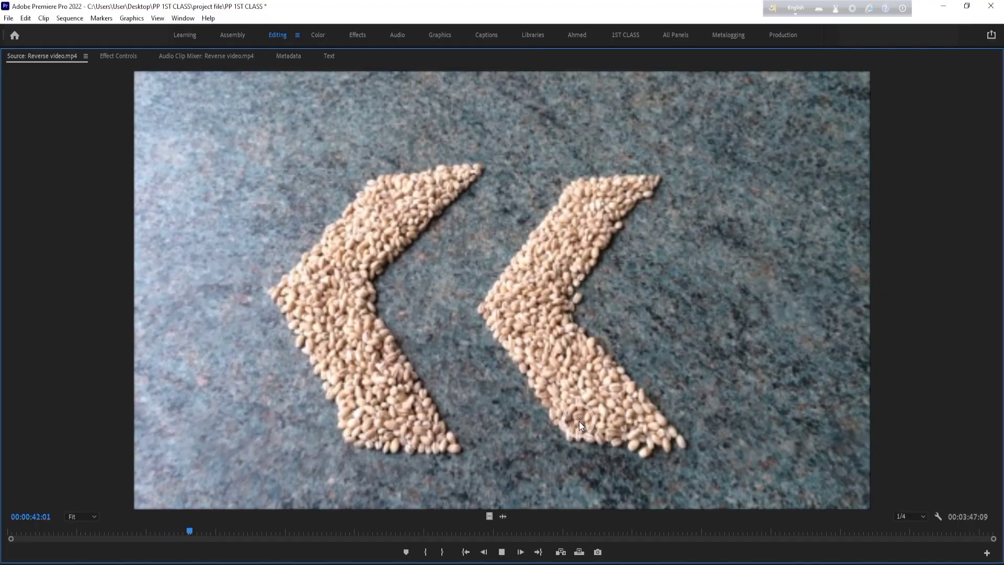
- Mark an Out point at 00:00:36:03 in Reverse video.mp4 and place the section on V1 and A1 after the horse clip
key(space)
key(grave)
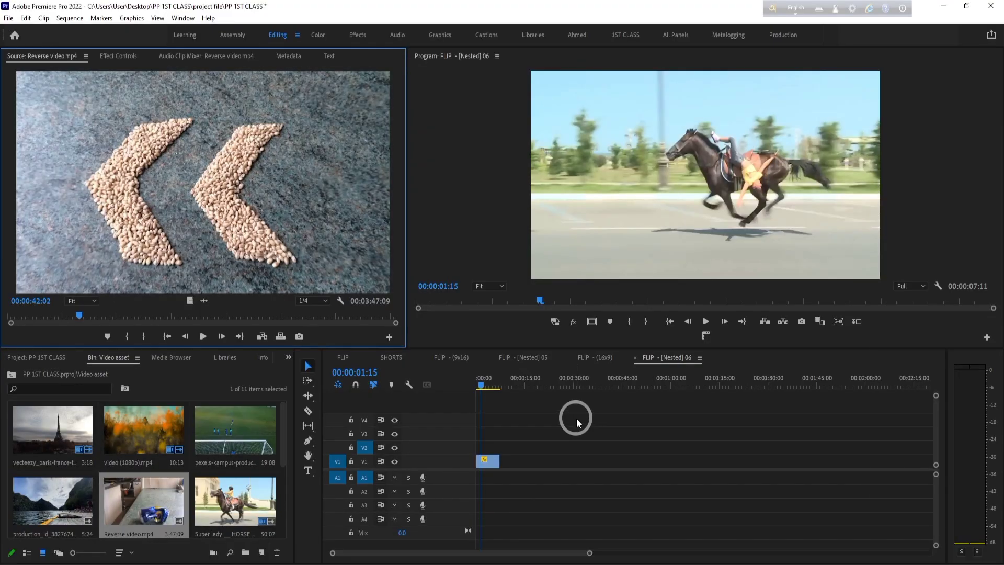
drag(92, 314, 58, 322)
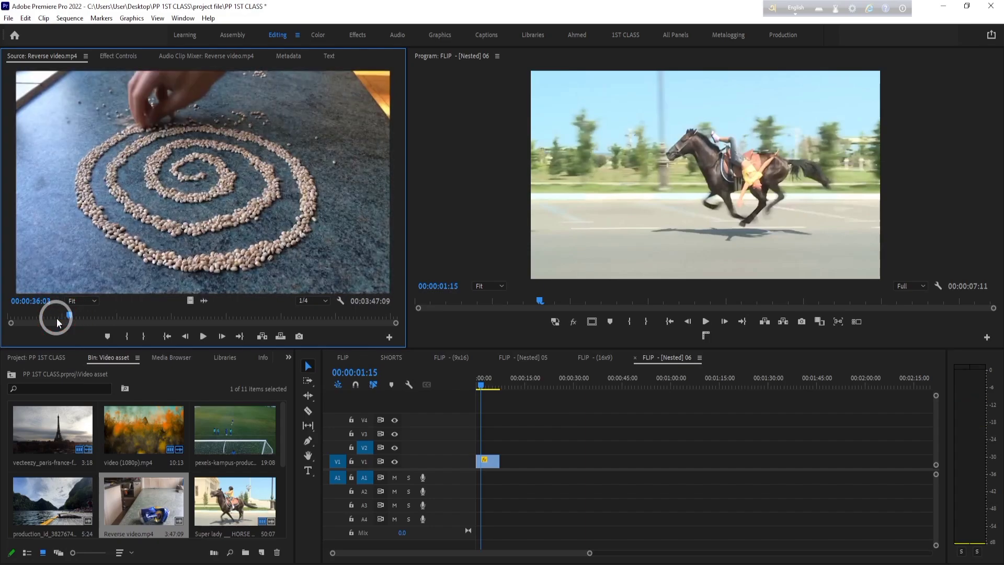
drag(161, 227, 537, 470)
- Reverse the speed of the newly placed Reverse video.mp4 clip through its Speed/Duration settings
click(560, 377)
click(615, 470)
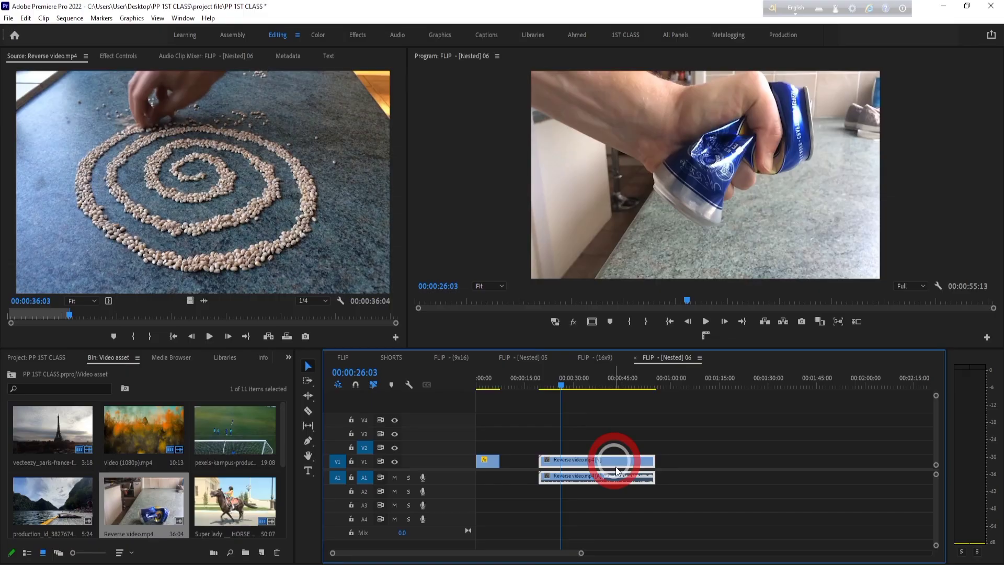
right_click(588, 463)
click(629, 304)
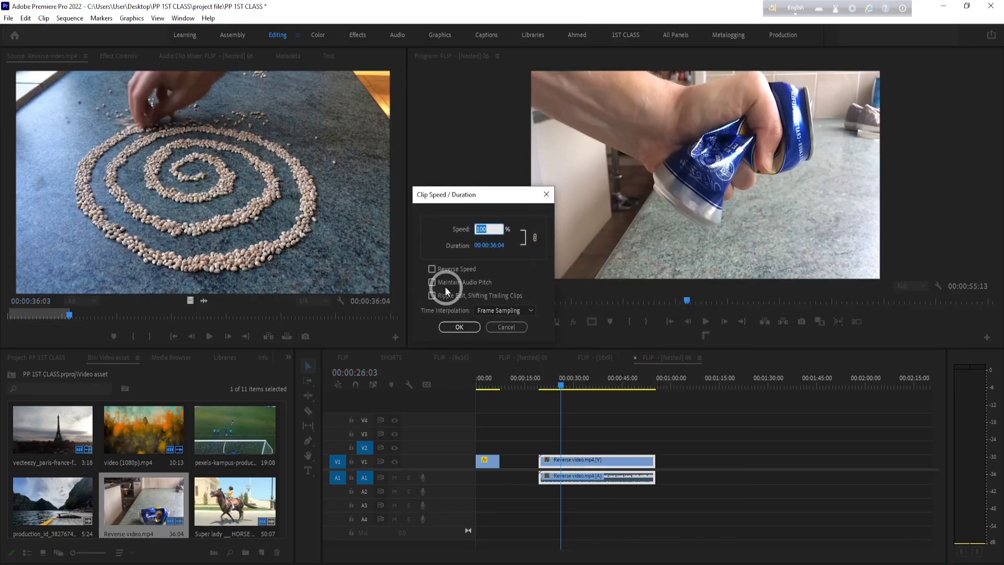
click(473, 327)
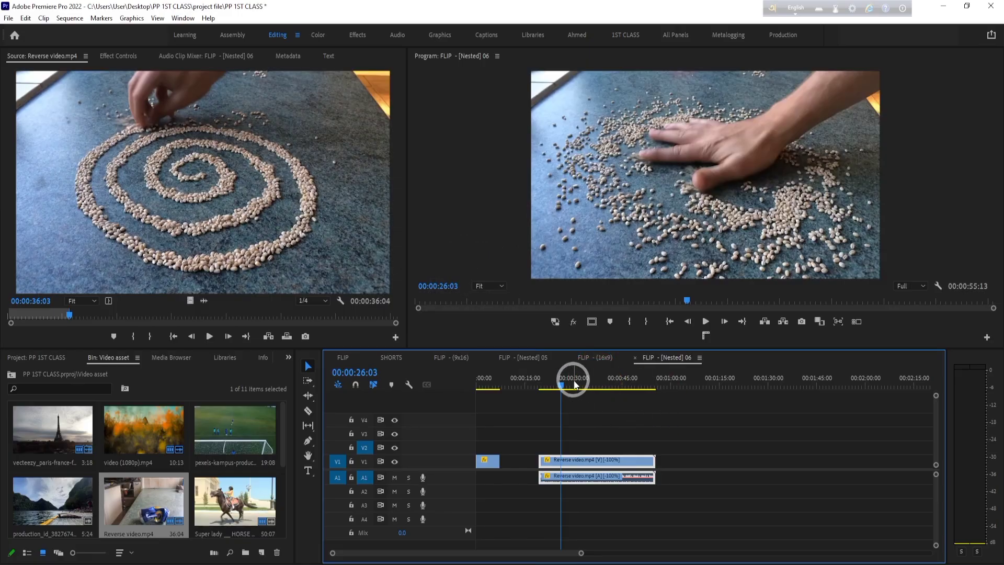
- Play the reversed clip from 00:00:21:03 without waiting for the render, pausing at intervals to examine the backward motion
drag(574, 381, 547, 389)
key(space)
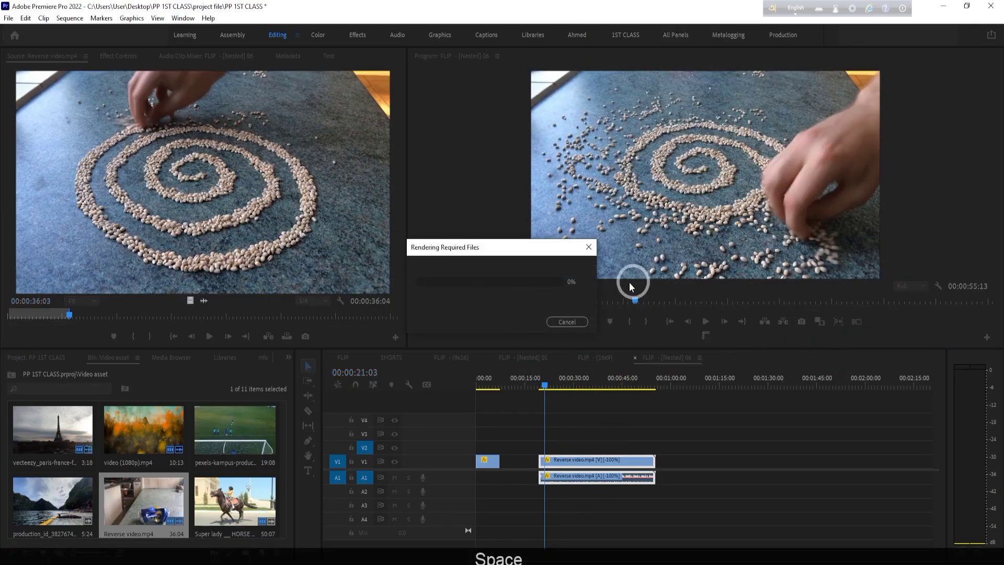
click(575, 321)
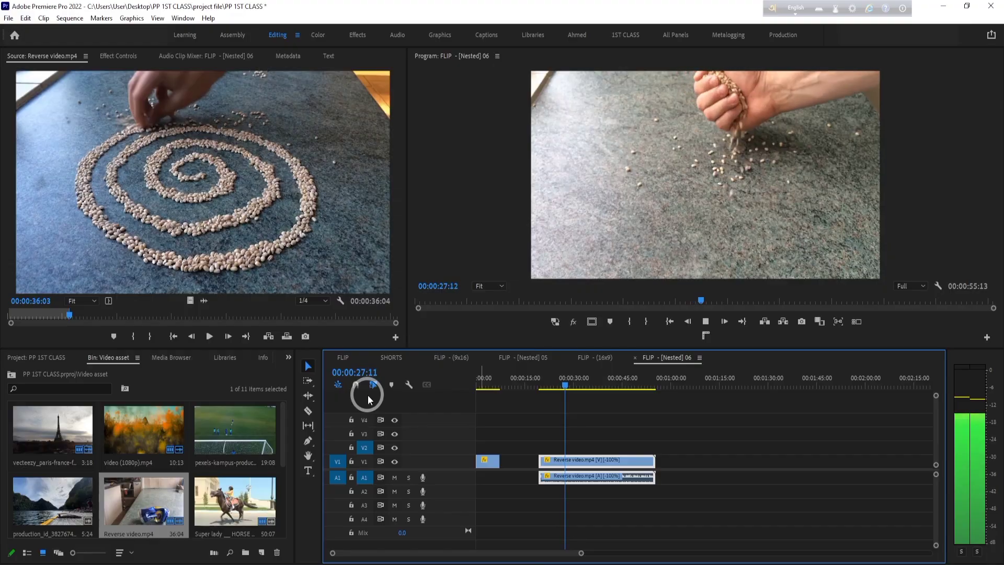
key(space)
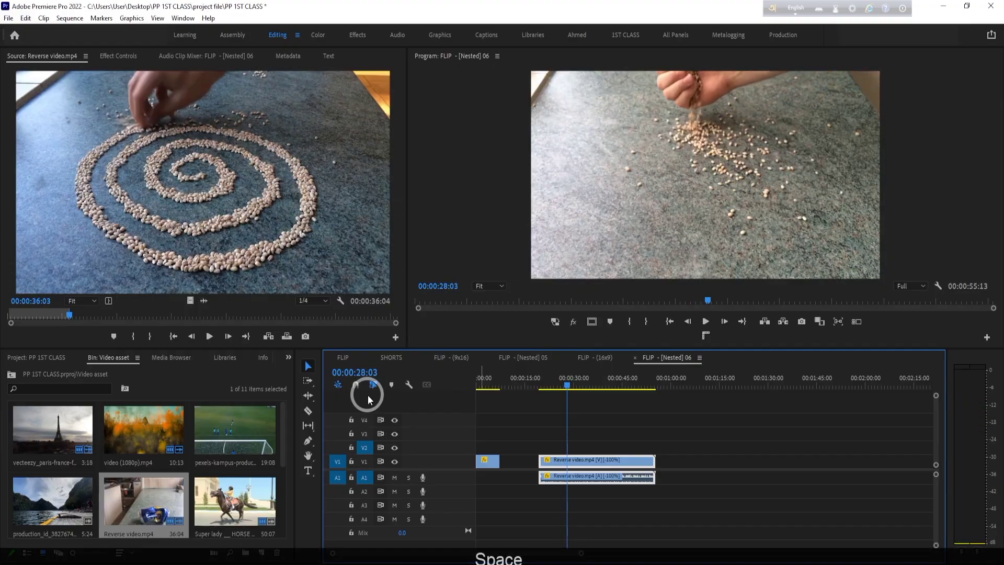
key(space)
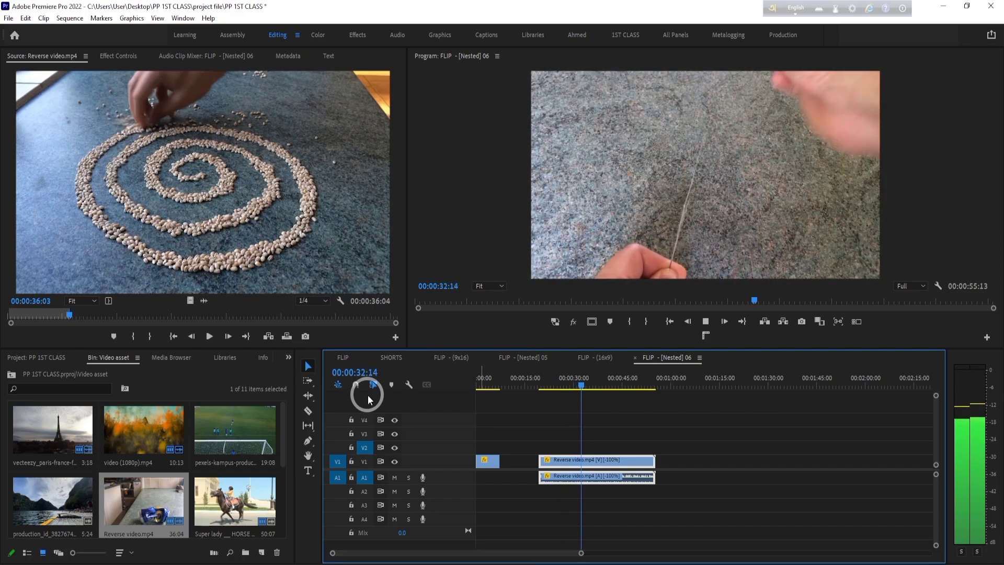
key(space)
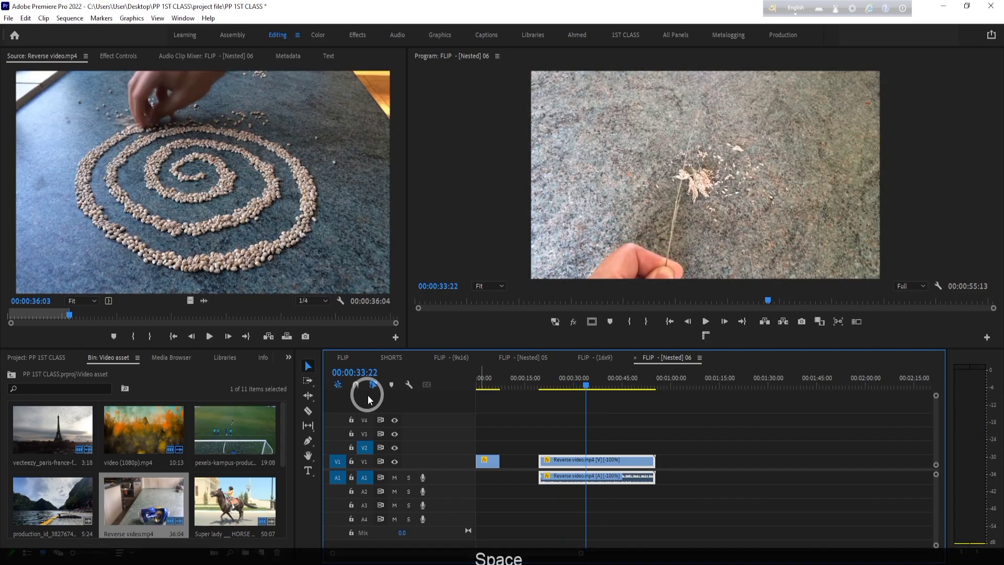
key(space)
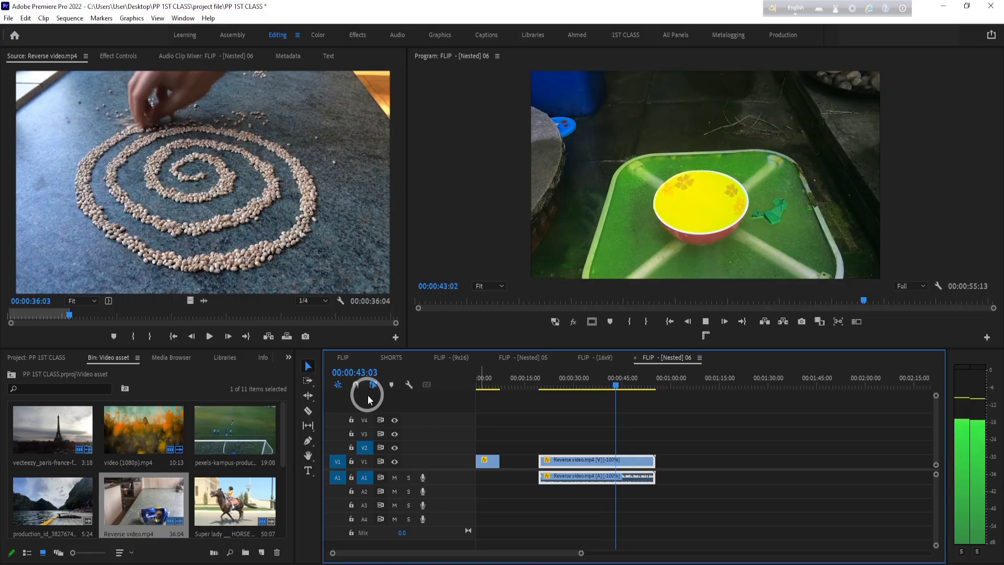
key(space)
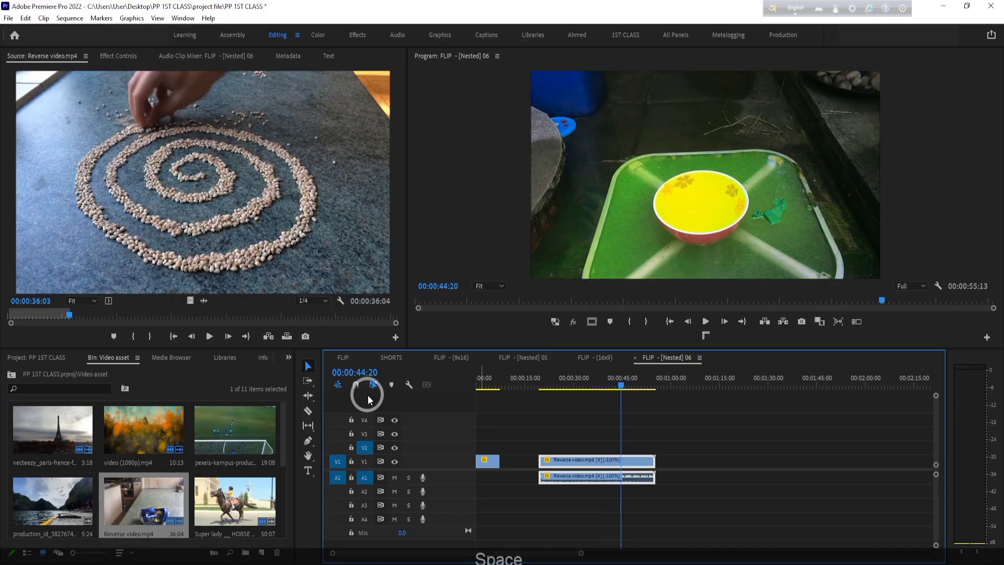
- Turn off Reverse Speed for the Reverse video.mp4 clip in its Speed/Duration settings
right_click(627, 459)
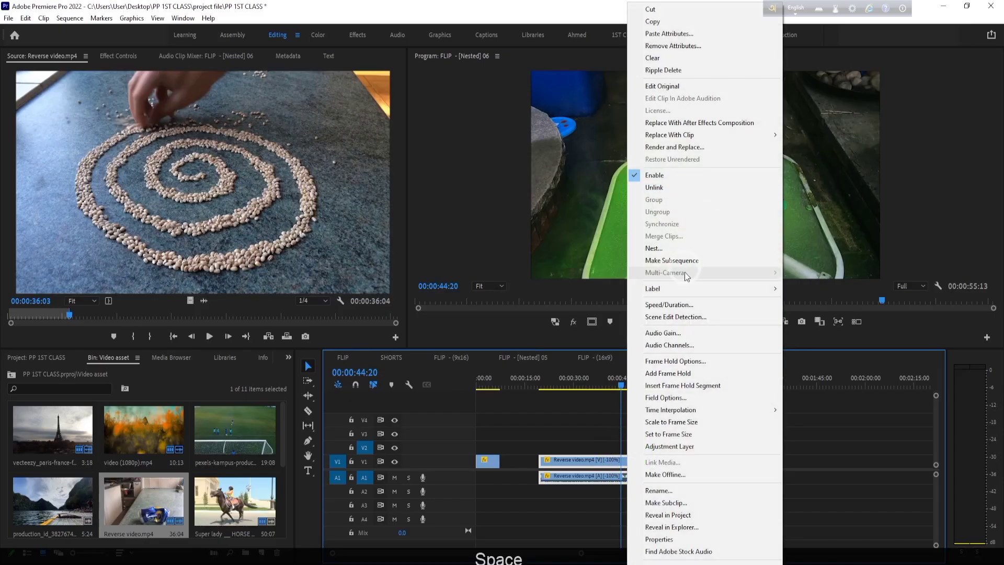
click(679, 303)
click(432, 269)
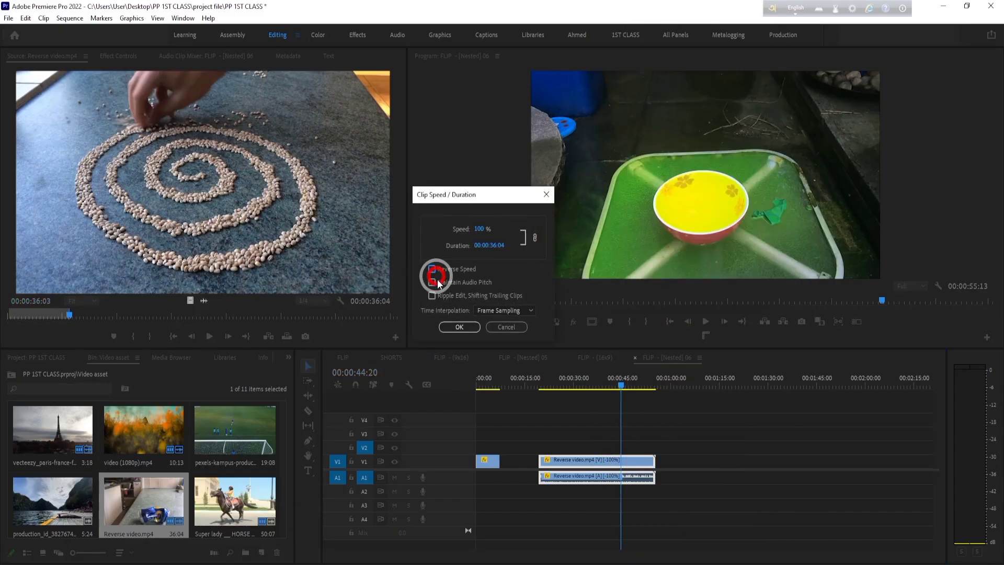
click(459, 327)
- Play the Reverse video.mp4 clip in its original direction from 00:00:21:11 and stop at 00:00:49:21
drag(622, 379, 545, 388)
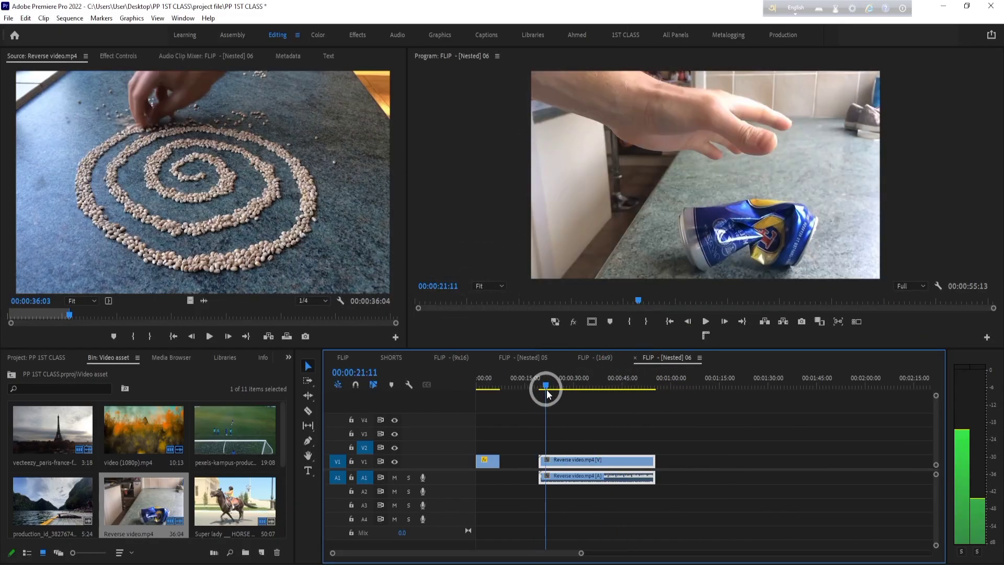
key(space)
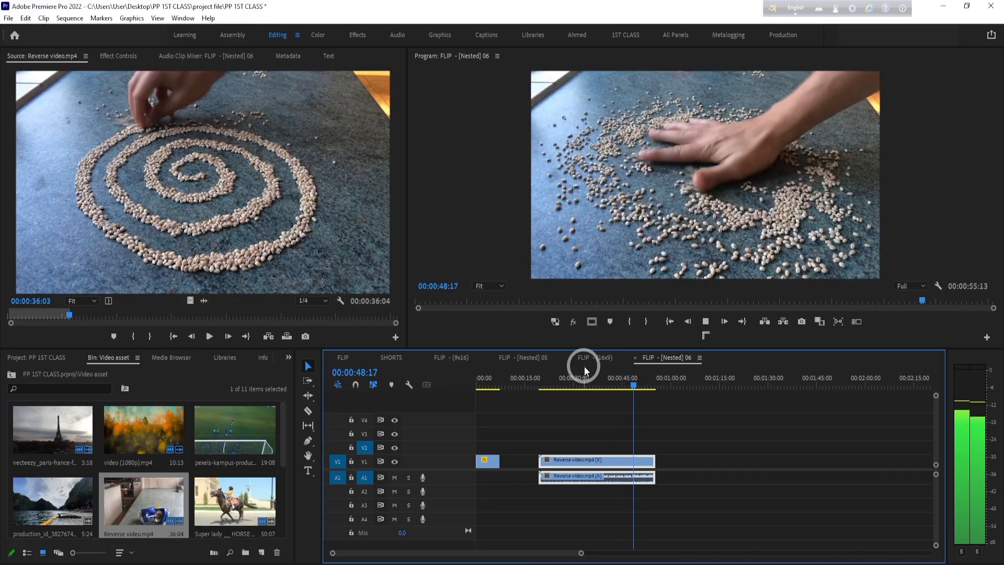
key(space)
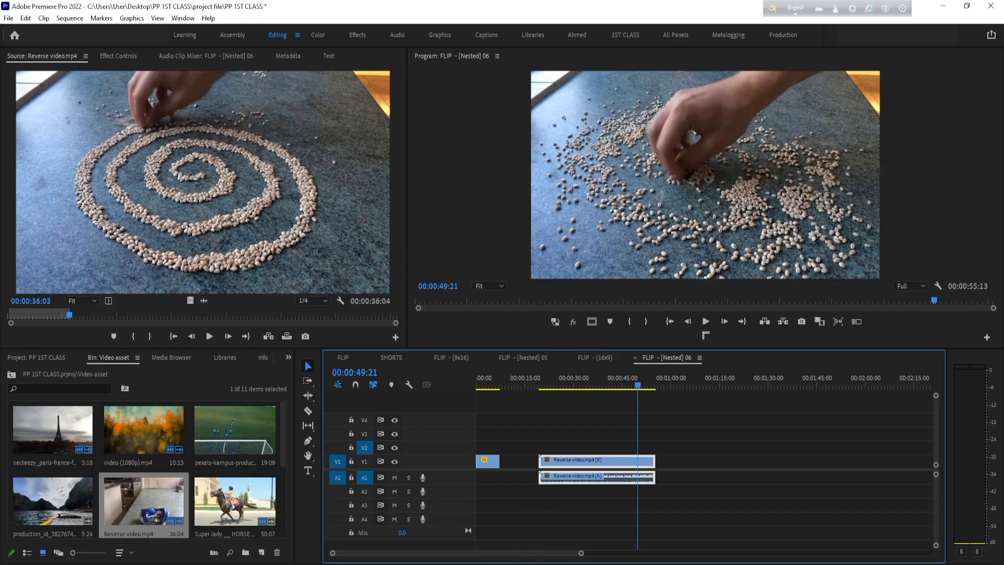
- Switch to the Chrome browser and open a new tab ready for a Google search
click(372, 564)
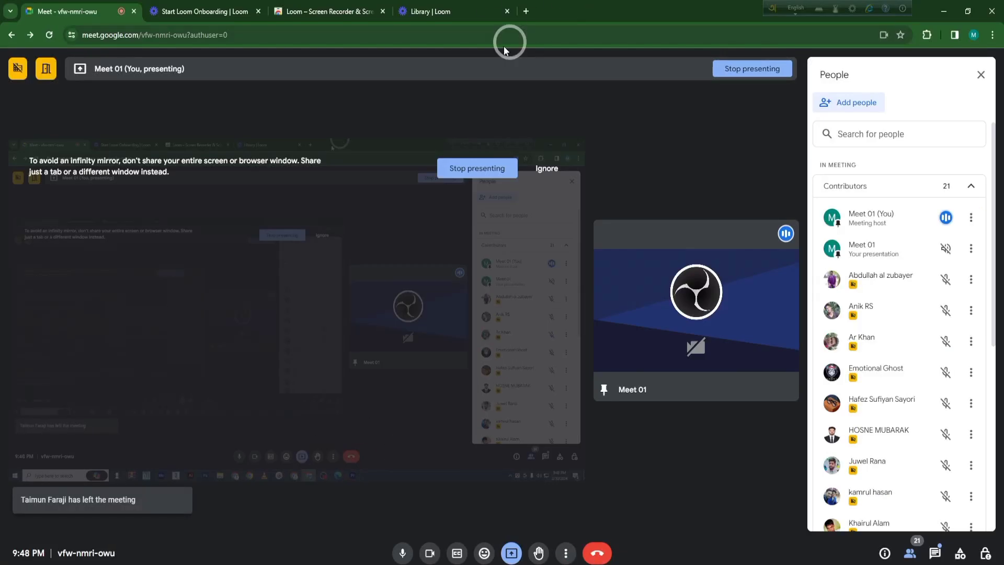
click(528, 10)
click(545, 230)
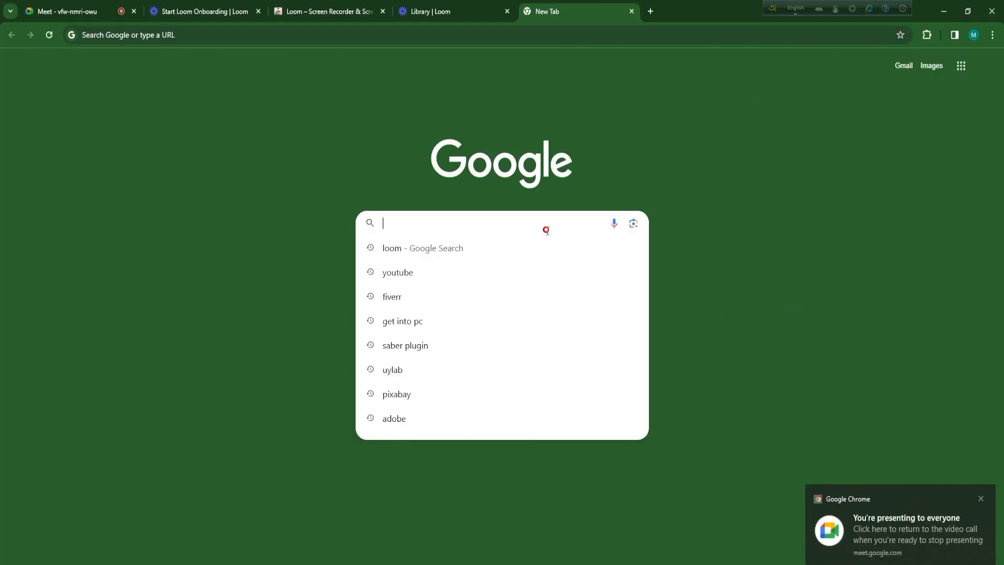
text(MR)
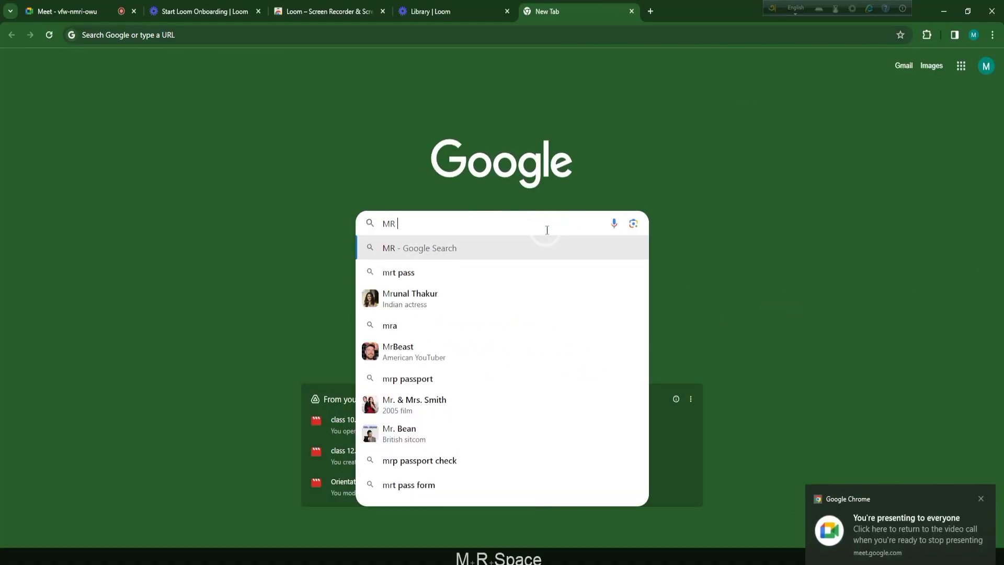
text( RE)
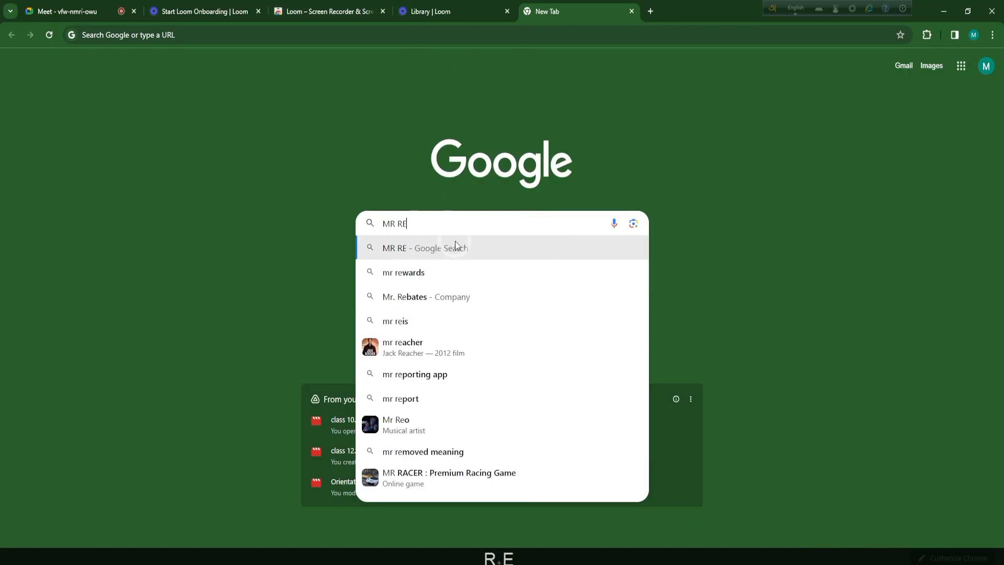
key(BackSpace)
key(BackSpace)
key(BackSpace)
key(BackSpace)
key(BackSpace)
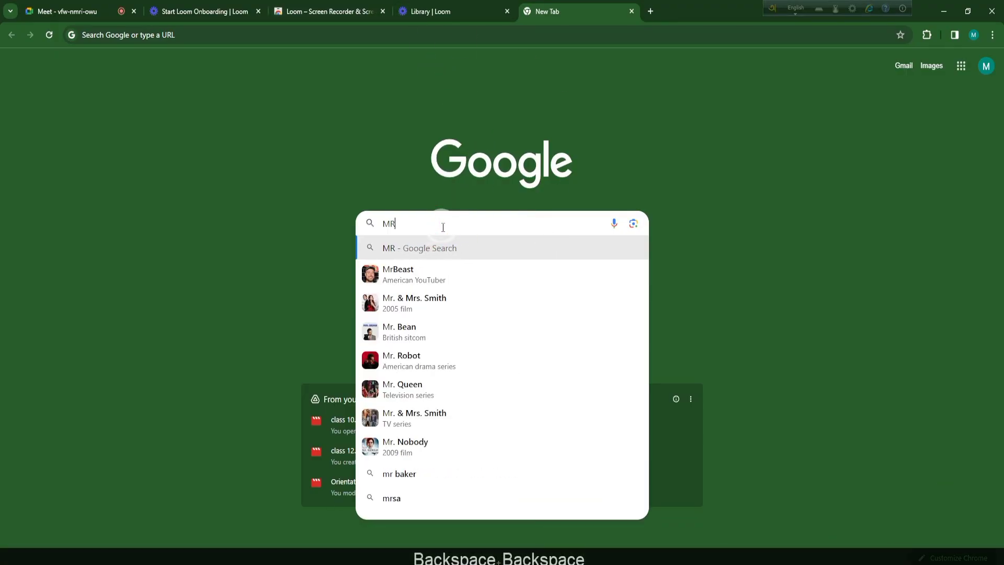
text(MR)
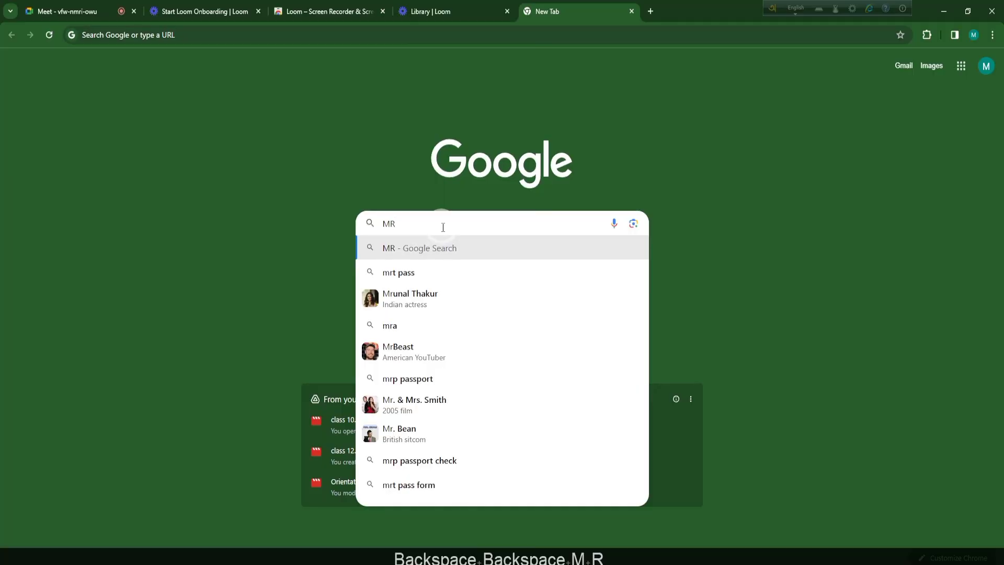
key(BackSpace)
key(BackSpace)
key(BackSpace)
- Search Google for "YOUTUBE" and open the YouTube site from the results
text(YOUTUBE)
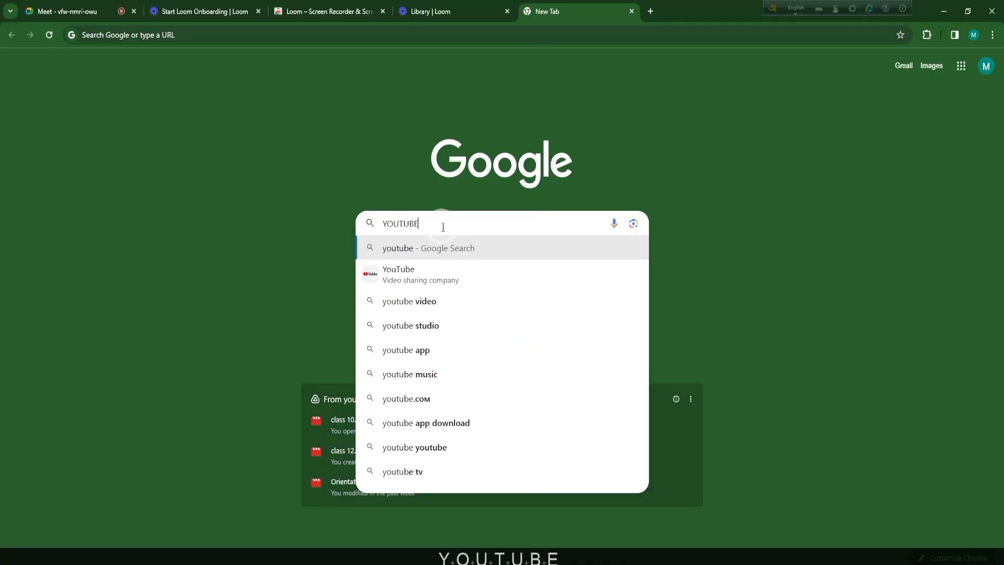
key(Return)
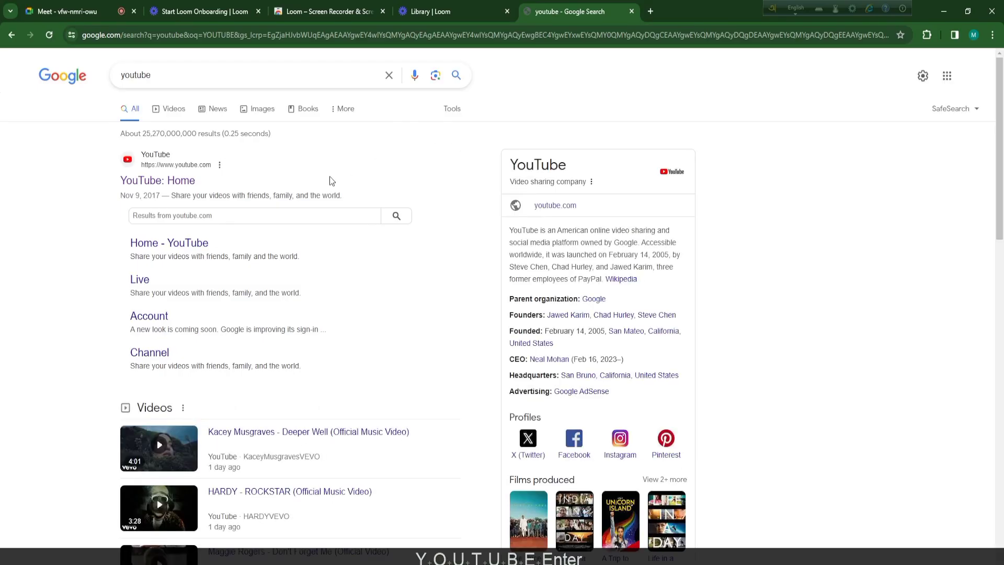
click(160, 152)
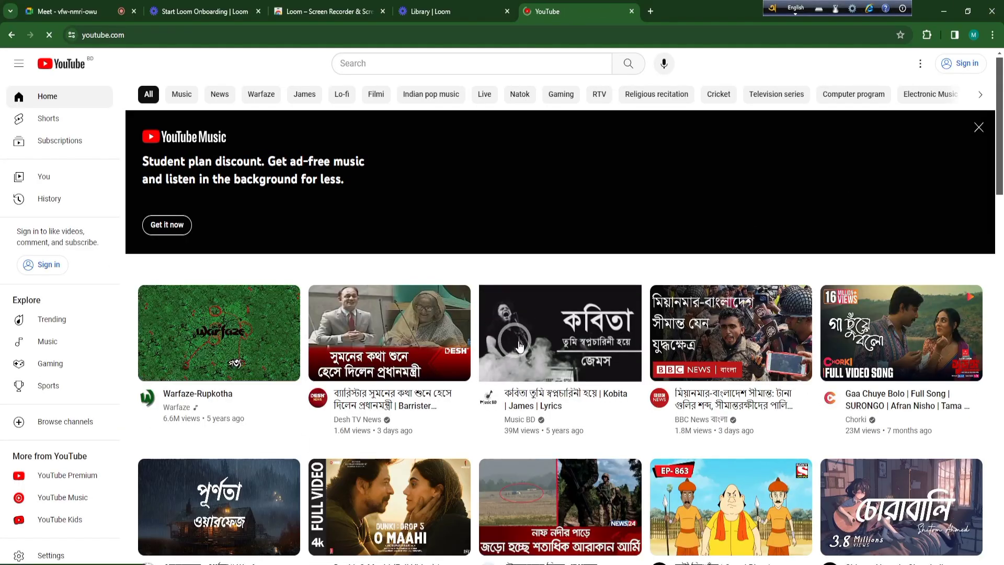
- Search YouTube for "mr reverse" and open the Mr. Reverse channel, pausing its featured video
click(554, 65)
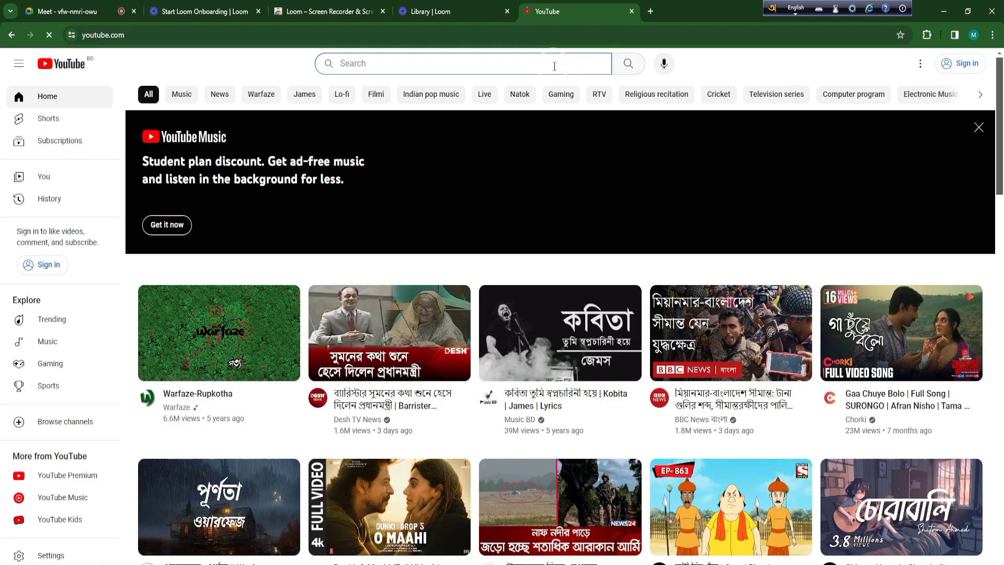
text(MR RE)
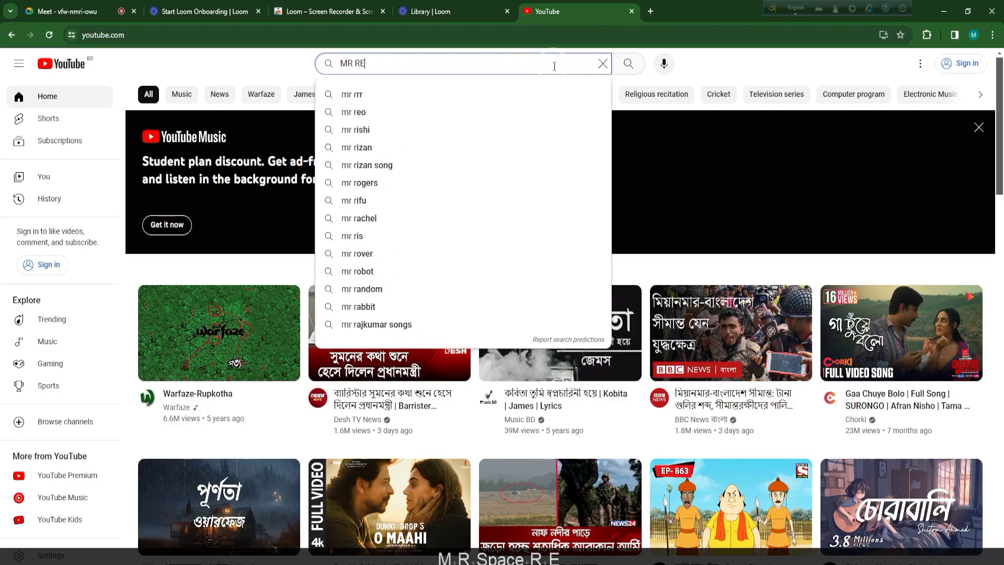
text(VERS)
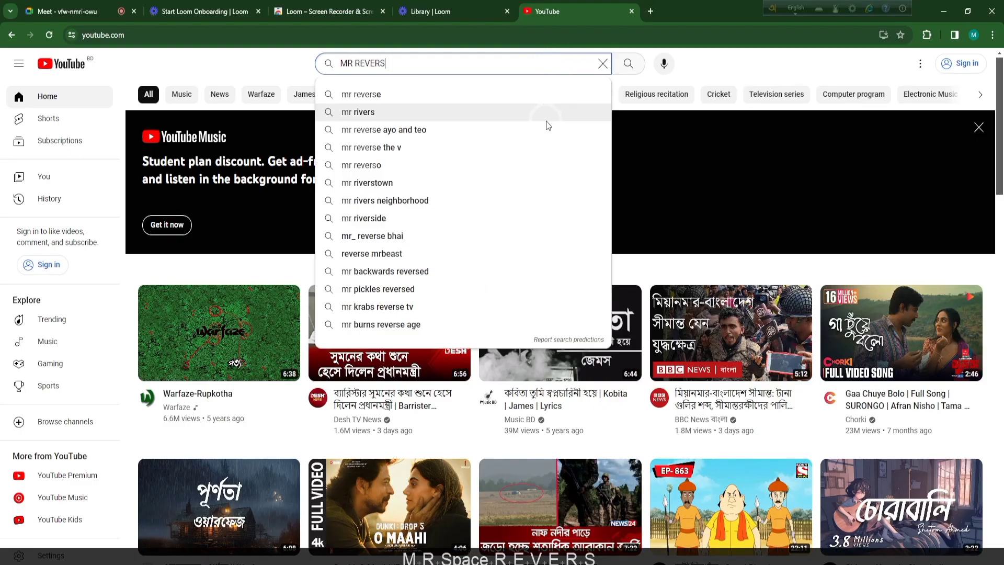
click(463, 97)
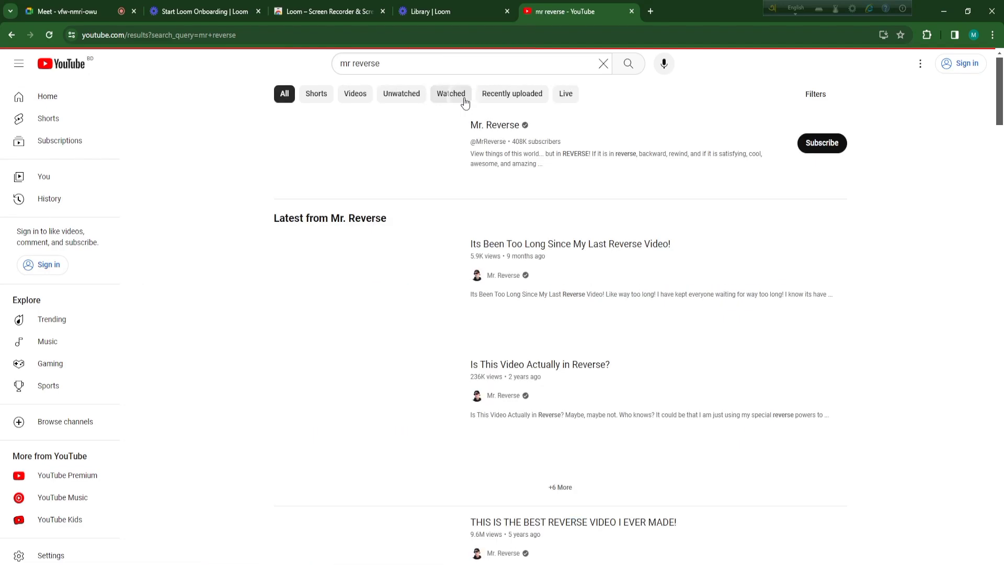
click(483, 126)
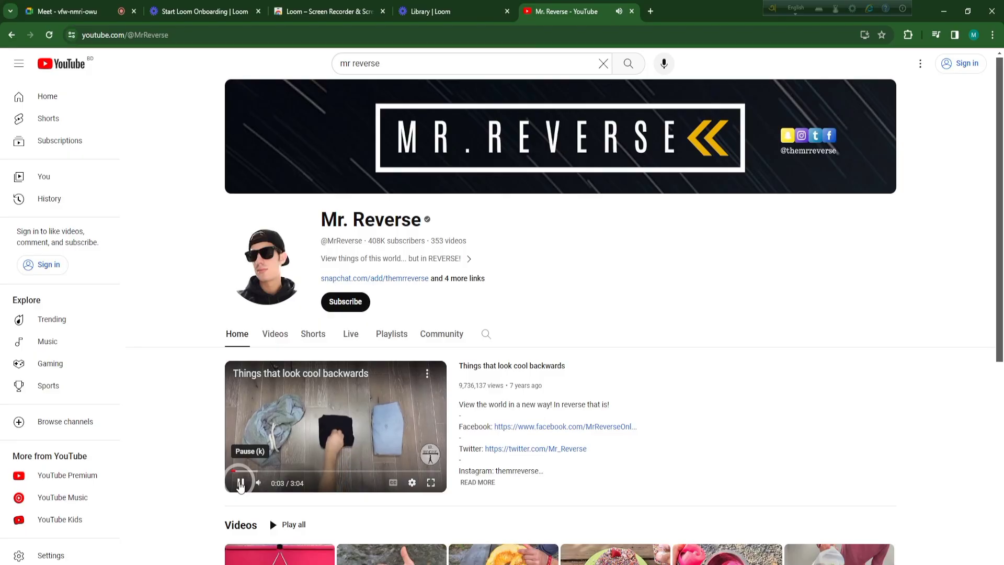
click(240, 482)
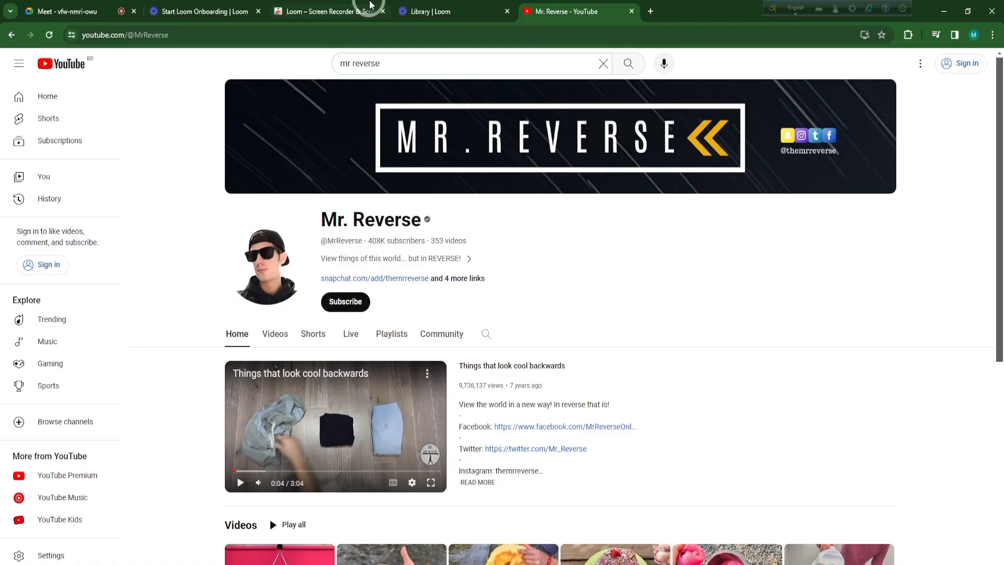
- Switch back to Premiere Pro, return the playhead to 00:00:00:00 and delete the Reverse video.mp4 clip from V1 and A1
key(alt+Tab)
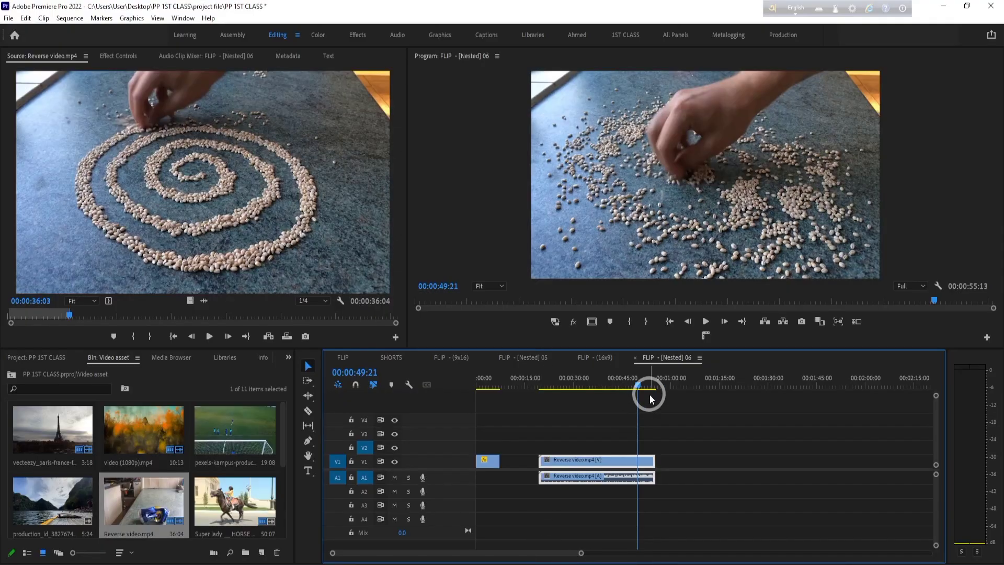
drag(630, 382, 476, 401)
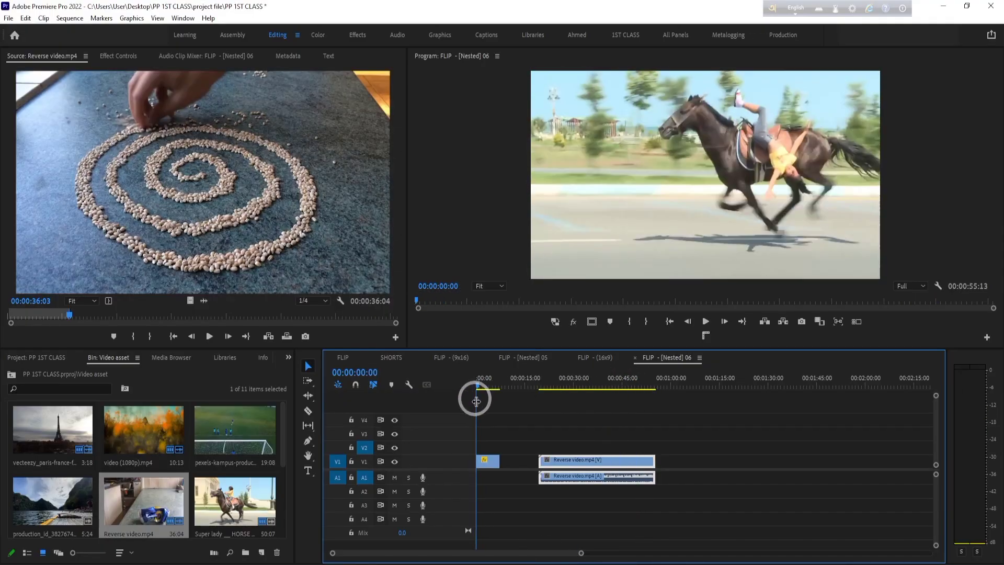
key(Delete)
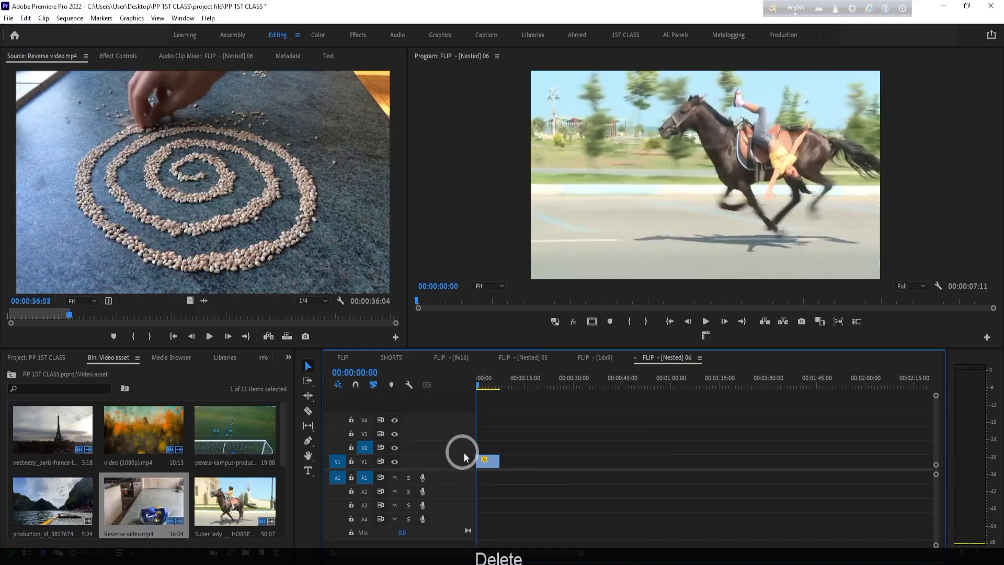
- Select the horse clip on V1 and search the Effects library for "FLIP"
click(490, 461)
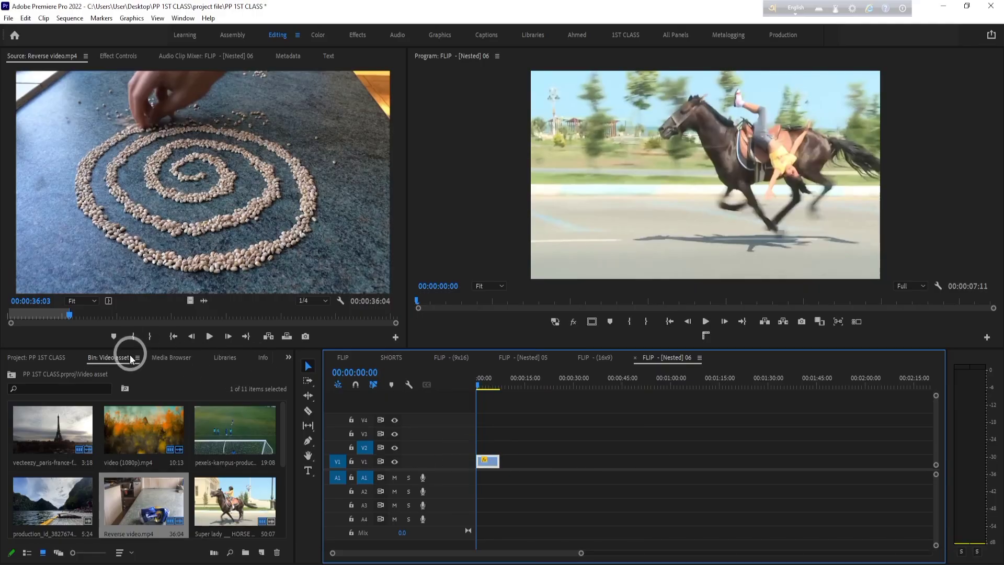
click(287, 359)
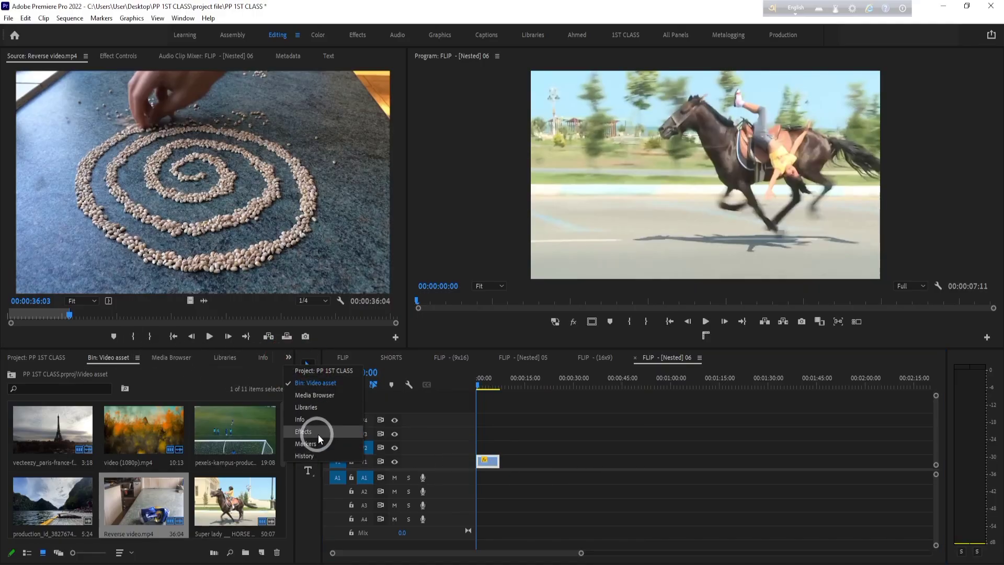
click(259, 376)
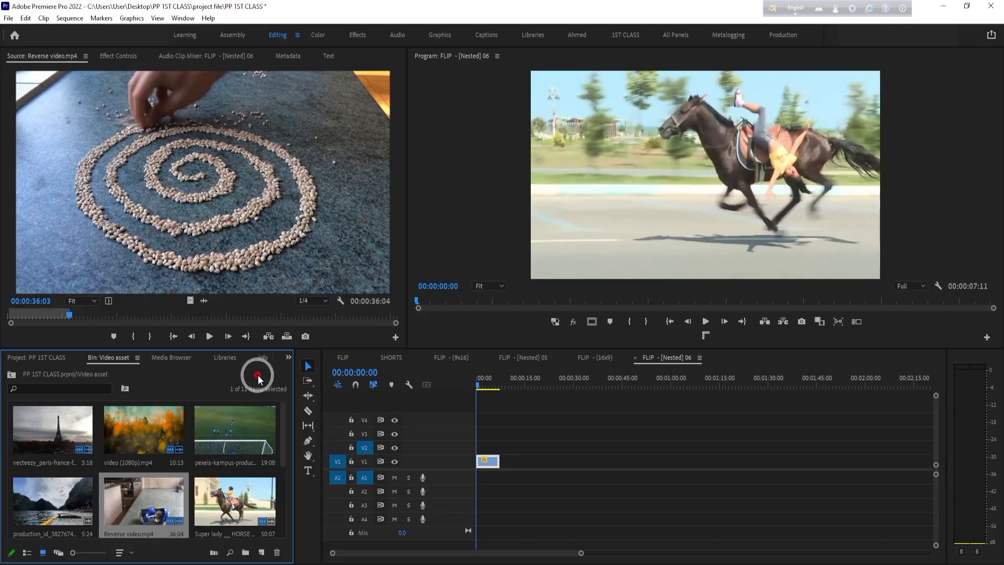
click(288, 360)
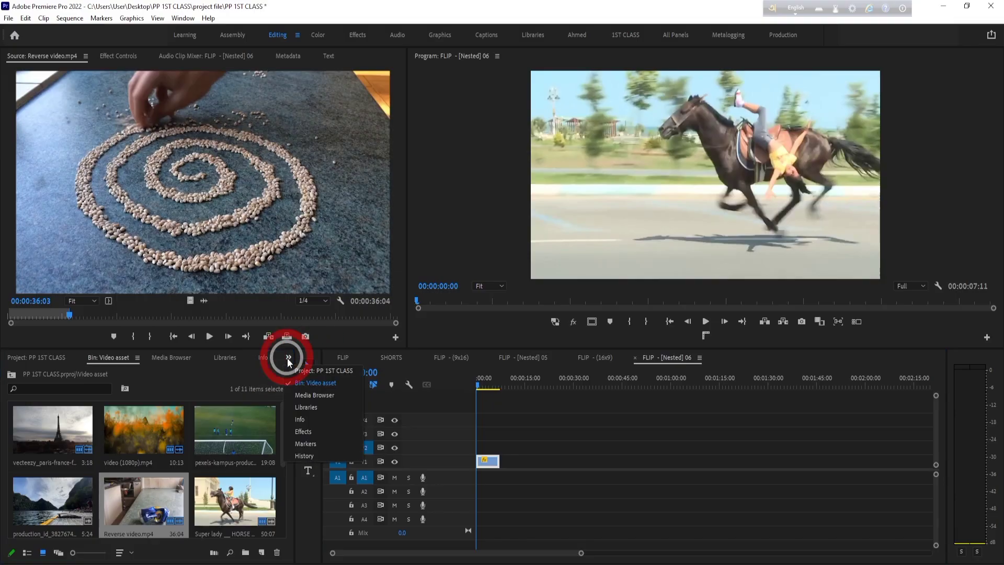
click(311, 429)
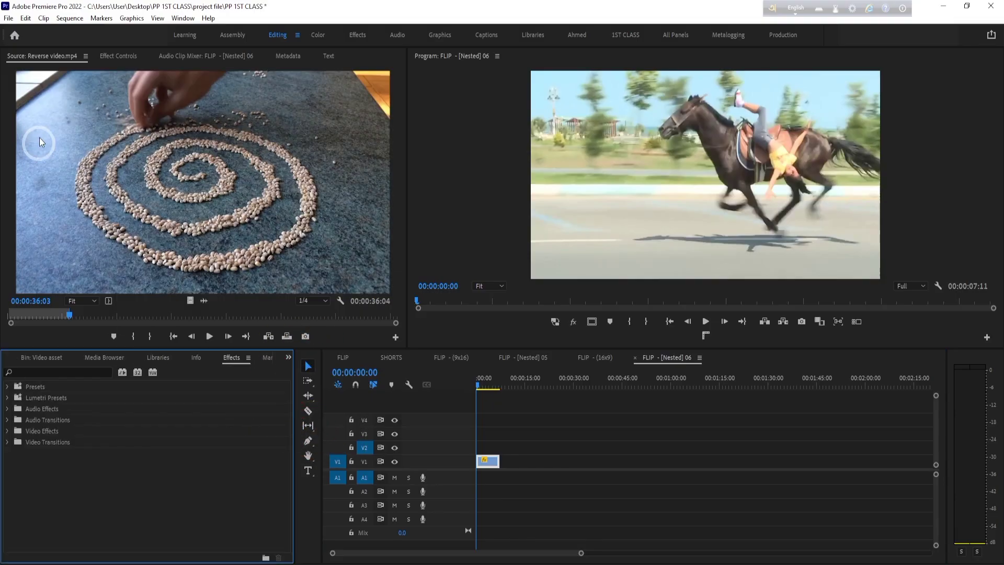
click(56, 372)
text(FLIP)
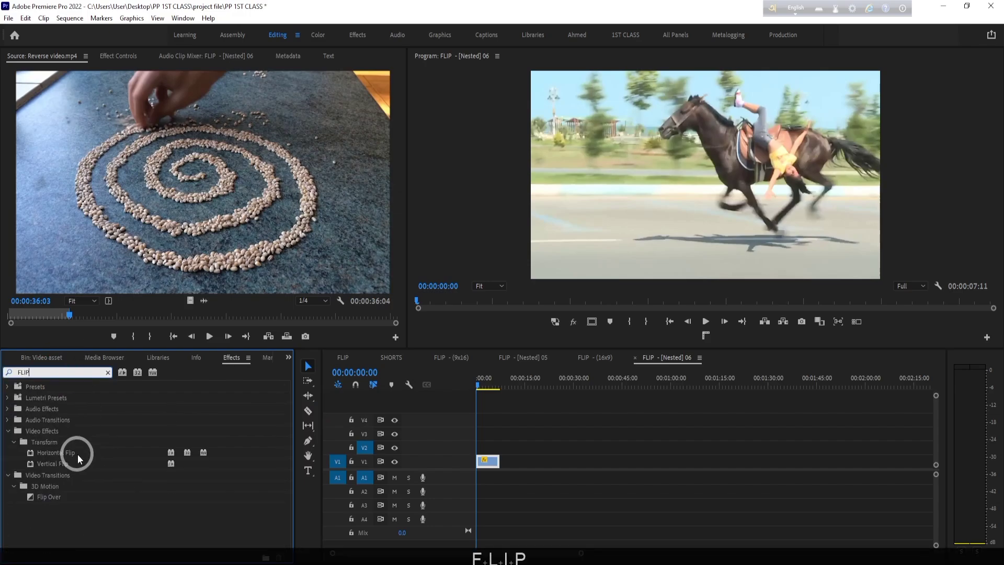
- Apply the Horizontal Flip effect to the horse clip on V1 and play it back up to 00:00:01:05
click(78, 453)
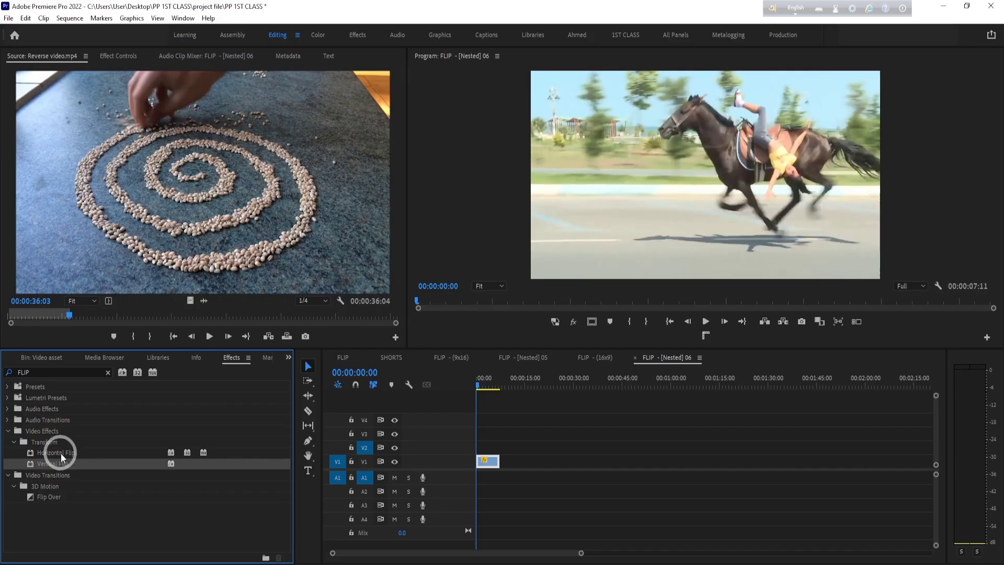
drag(60, 452, 486, 458)
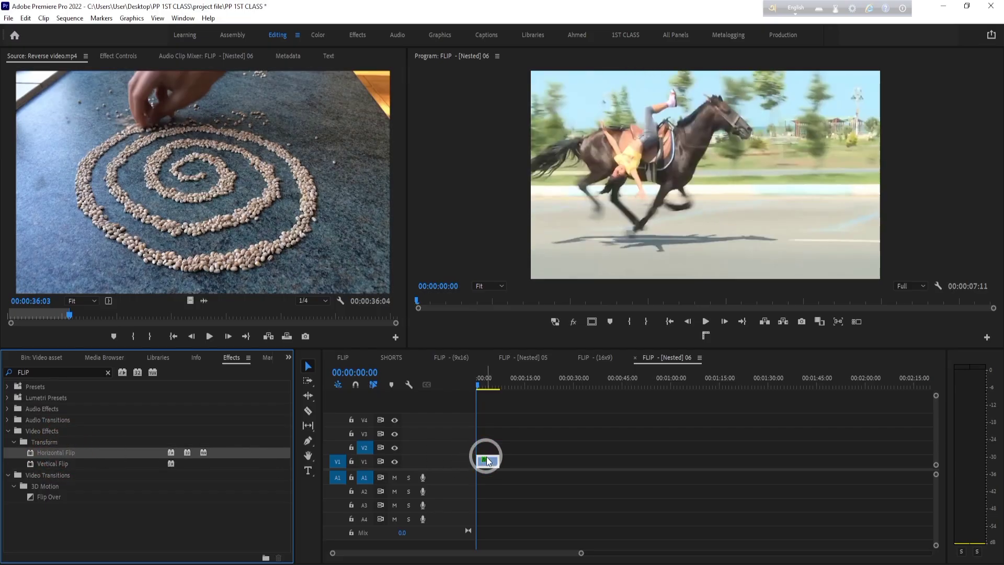
click(443, 385)
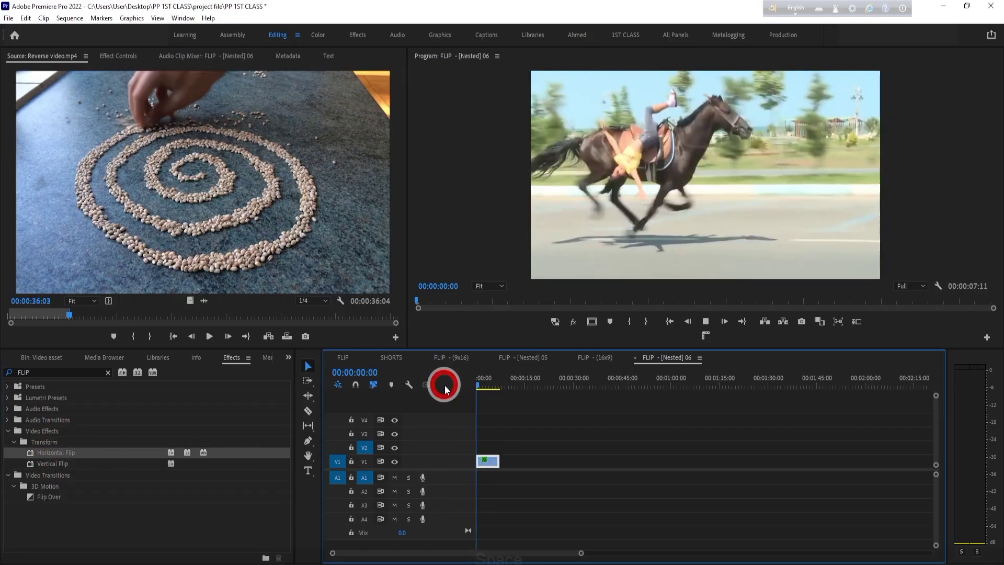
key(space)
click(710, 152)
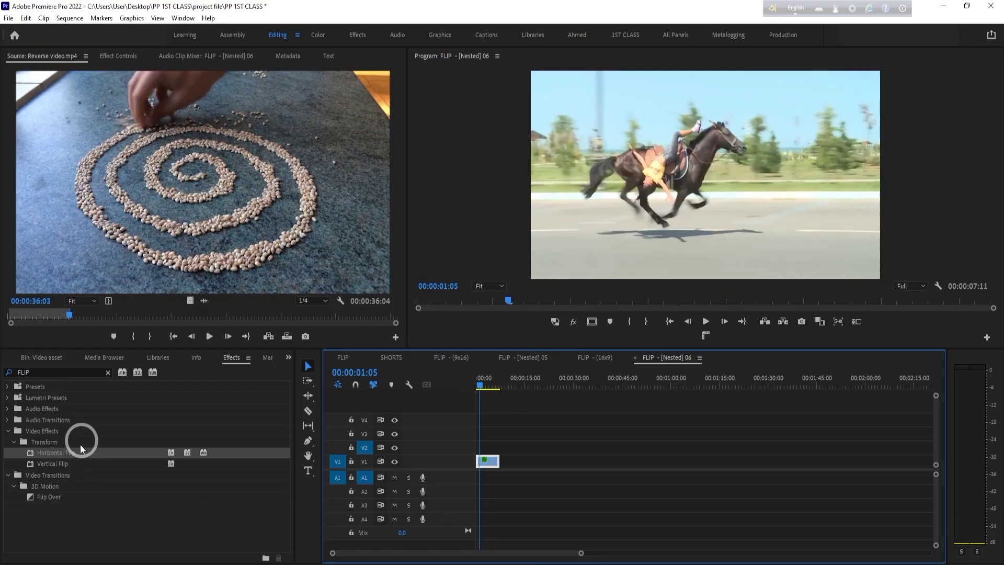
- Apply Horizontal Flip to the horse clip a second time to mirror it back, and apply Vertical Flip twice
drag(80, 448, 486, 460)
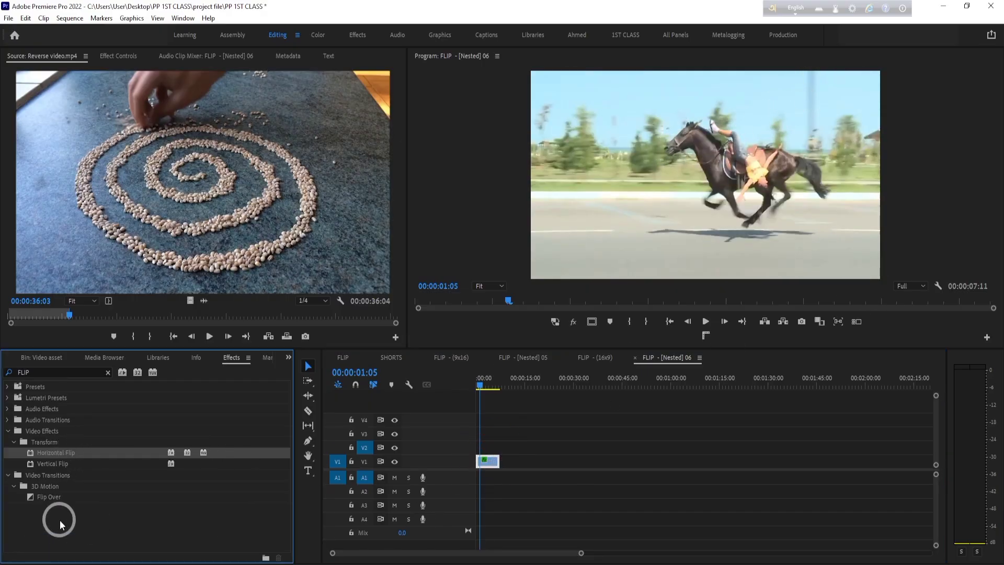
click(61, 464)
drag(59, 465, 495, 454)
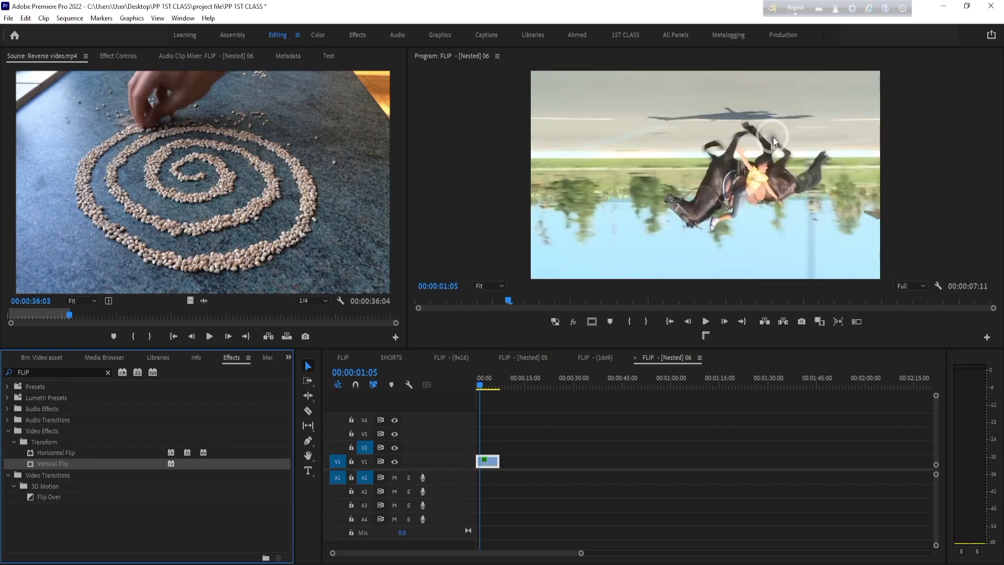
drag(57, 463, 491, 465)
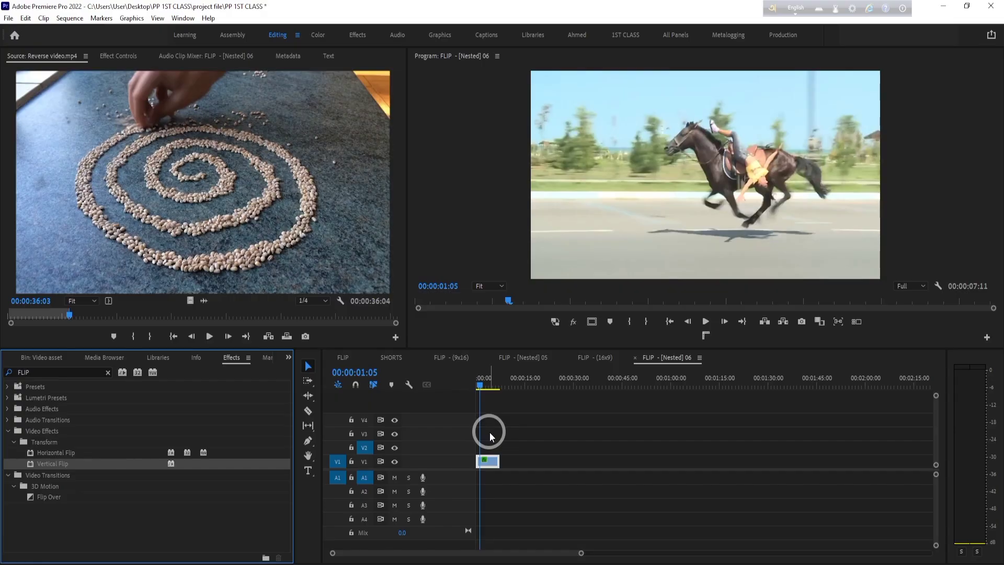
- Open the media export settings for the FLIP - [Nested] 06 sequence and close them without exporting
click(9, 18)
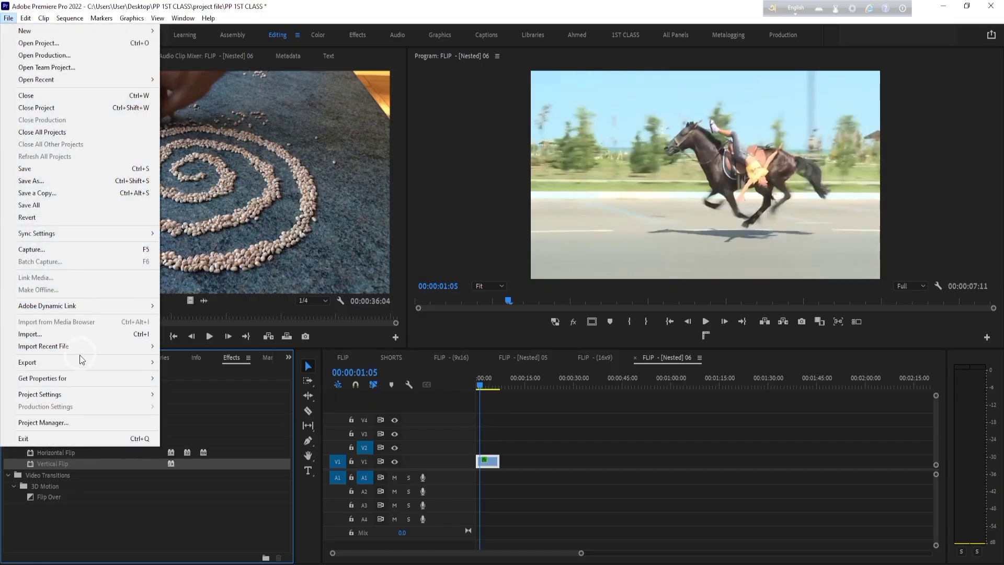
mouse_move(64, 362)
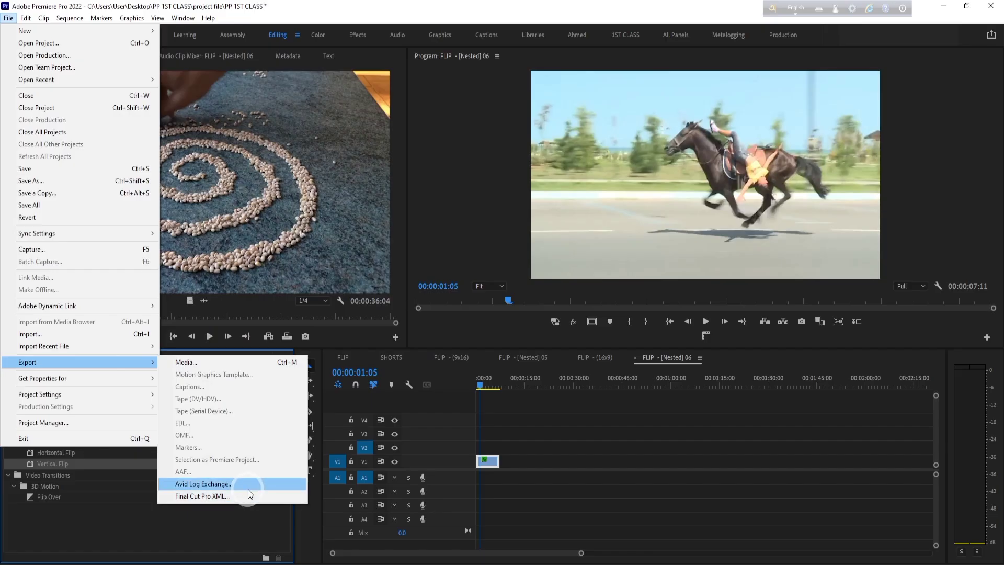
click(214, 363)
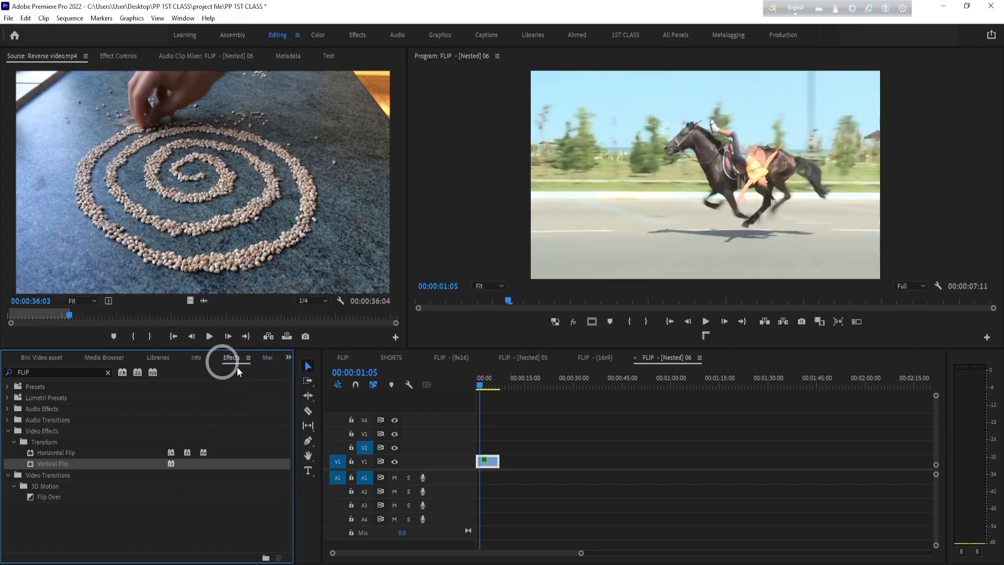
click(592, 486)
key(ctrl+m)
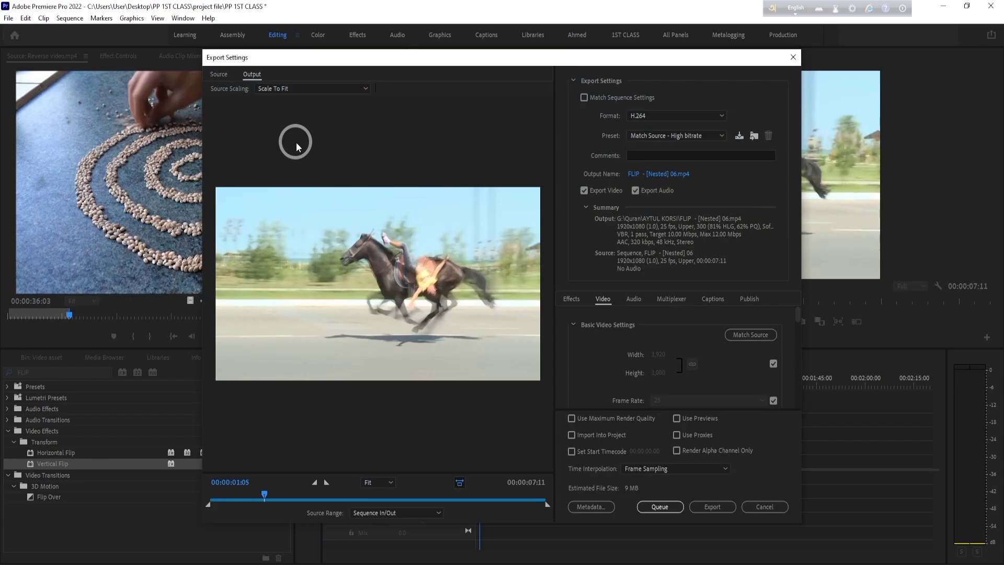
mouse_move(501, 63)
mouse_down()
mouse_move(337, 84)
mouse_move(510, 102)
mouse_move(518, 68)
mouse_up()
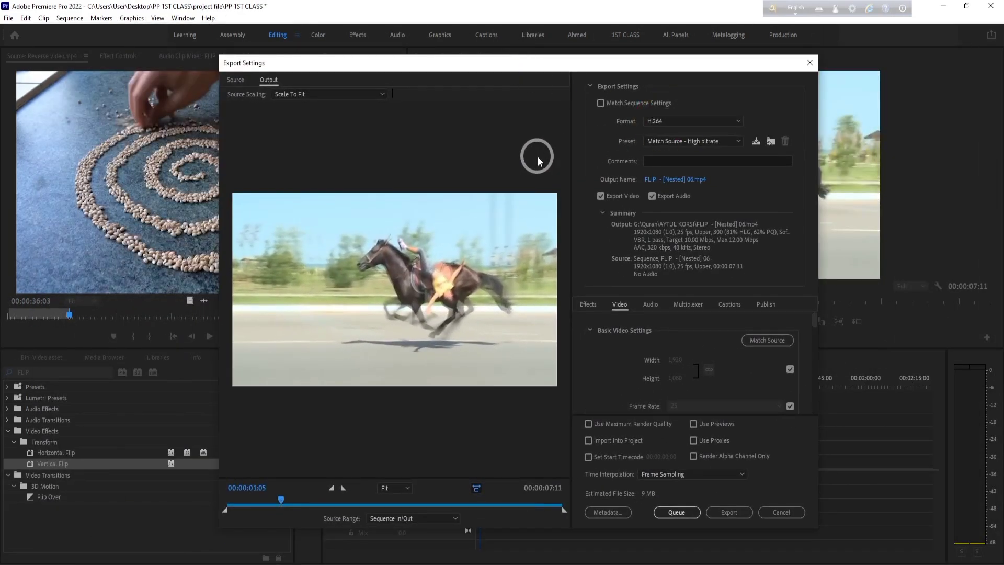
click(810, 62)
- Mark an Out point in the empty area past the horse clip, at 00:00:22:02
click(515, 384)
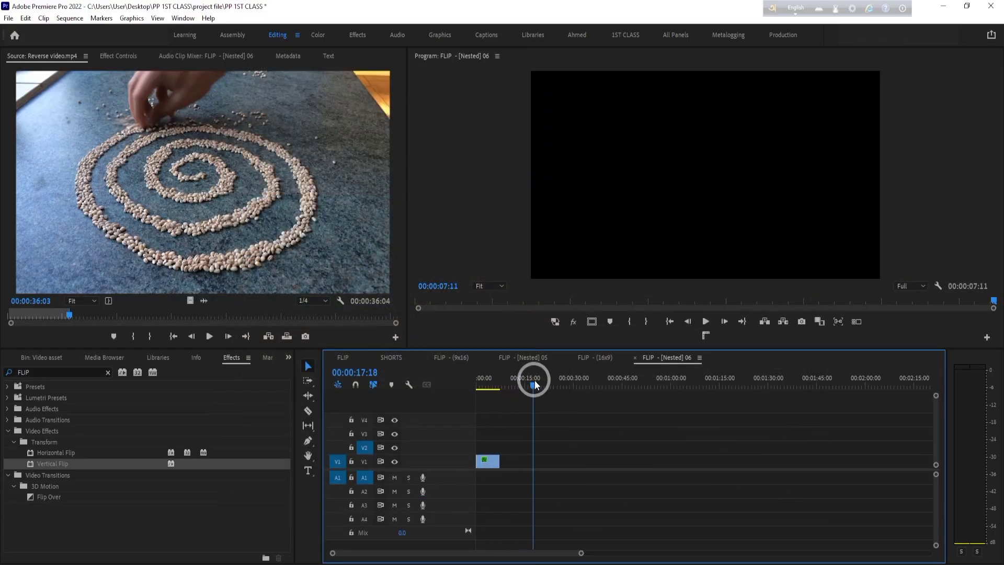
drag(534, 384, 503, 390)
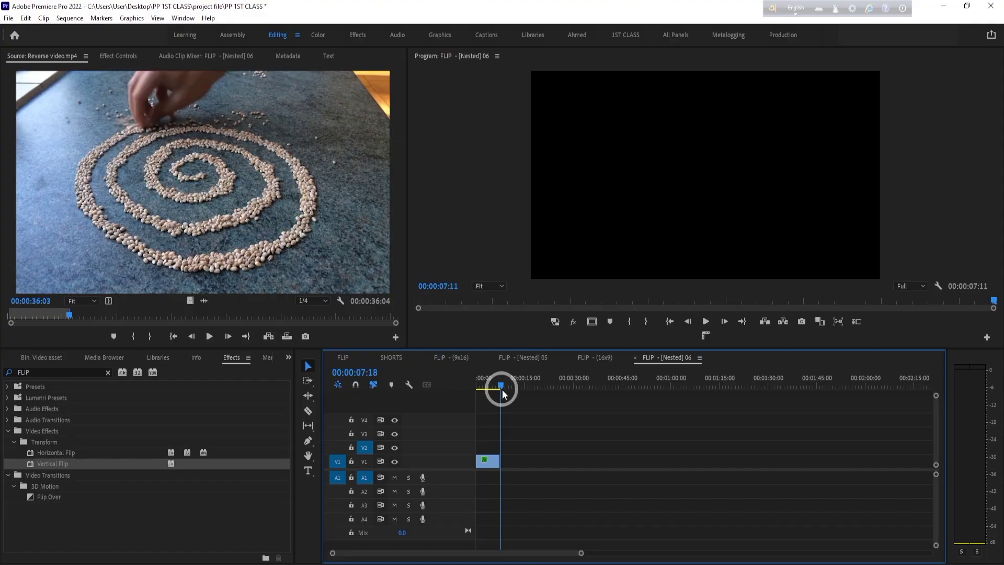
drag(502, 394, 549, 394)
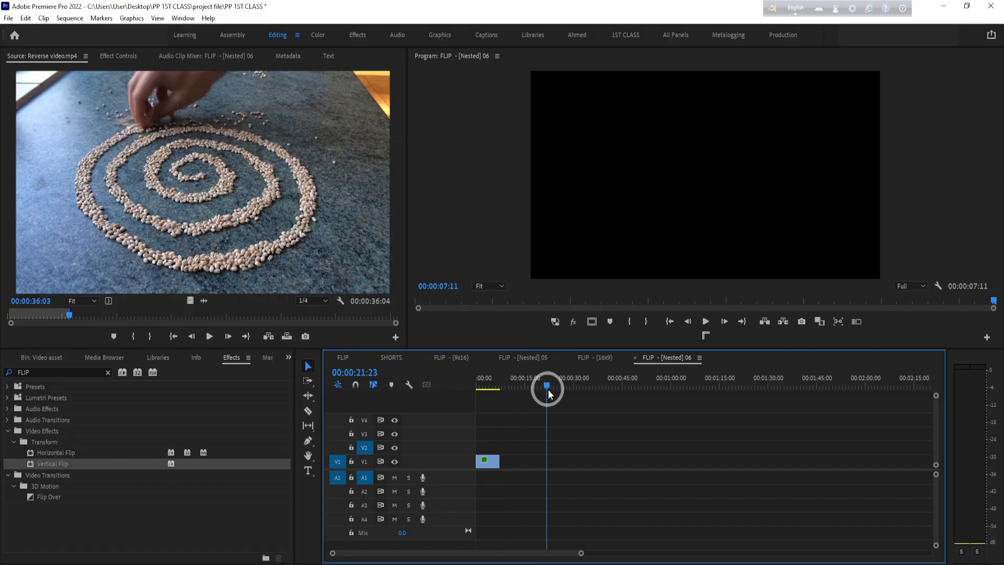
click(645, 321)
mouse_move(546, 385)
mouse_down()
mouse_move(517, 385)
mouse_move(611, 372)
mouse_move(568, 375)
mouse_up()
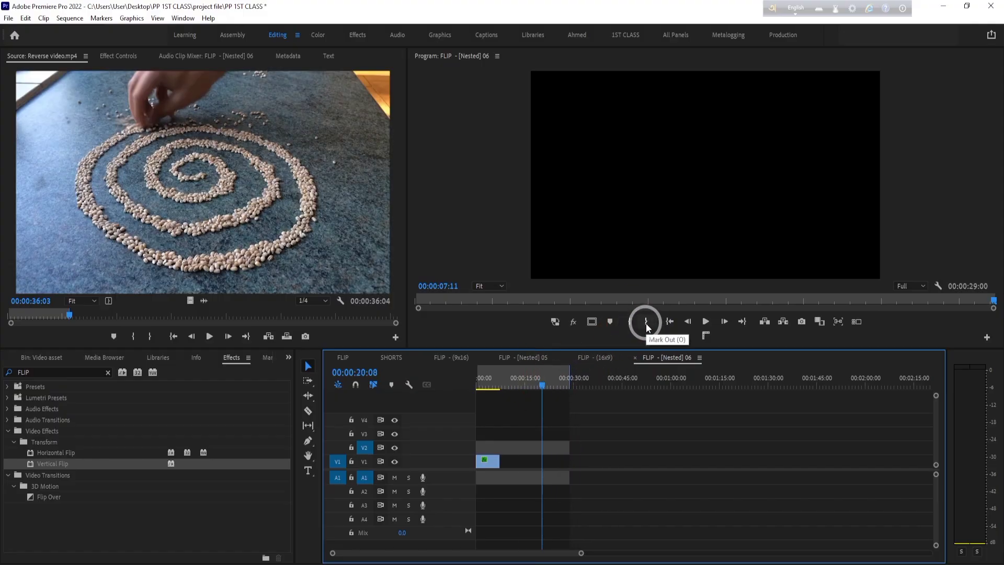
click(548, 384)
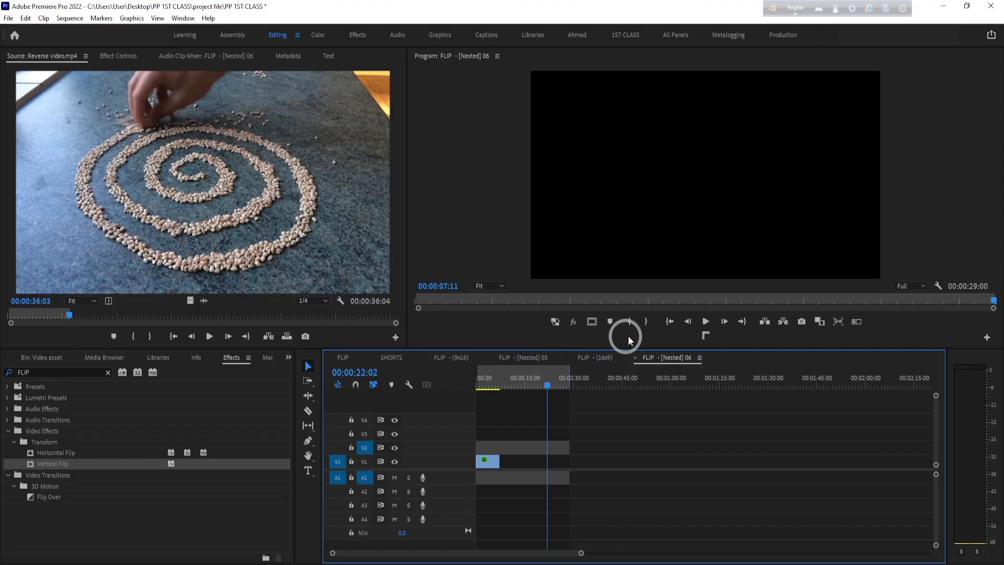
click(646, 324)
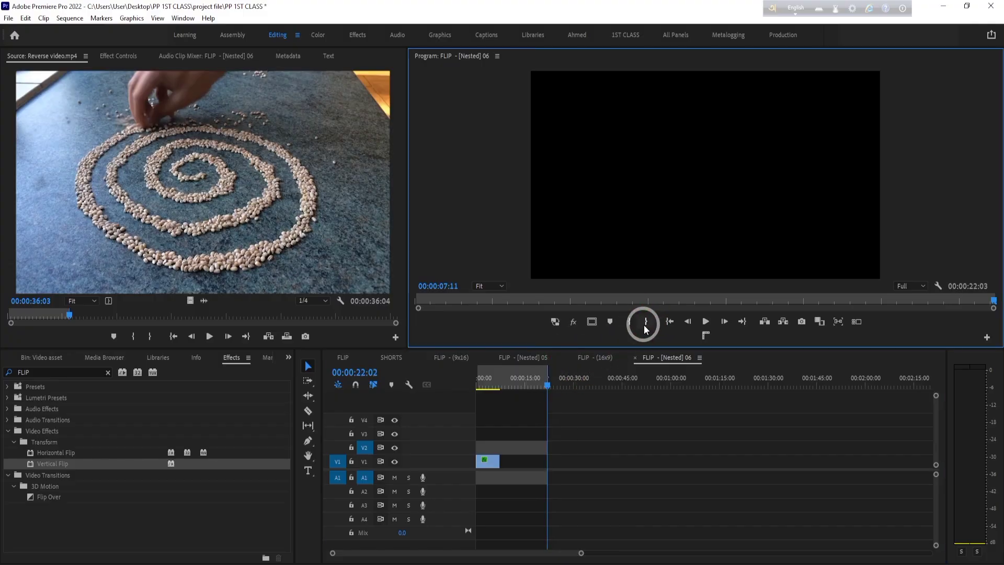
- Preview the marked range in the media export settings, scrub back to 00:00:17:14 and cancel the export
key(ctrl+m)
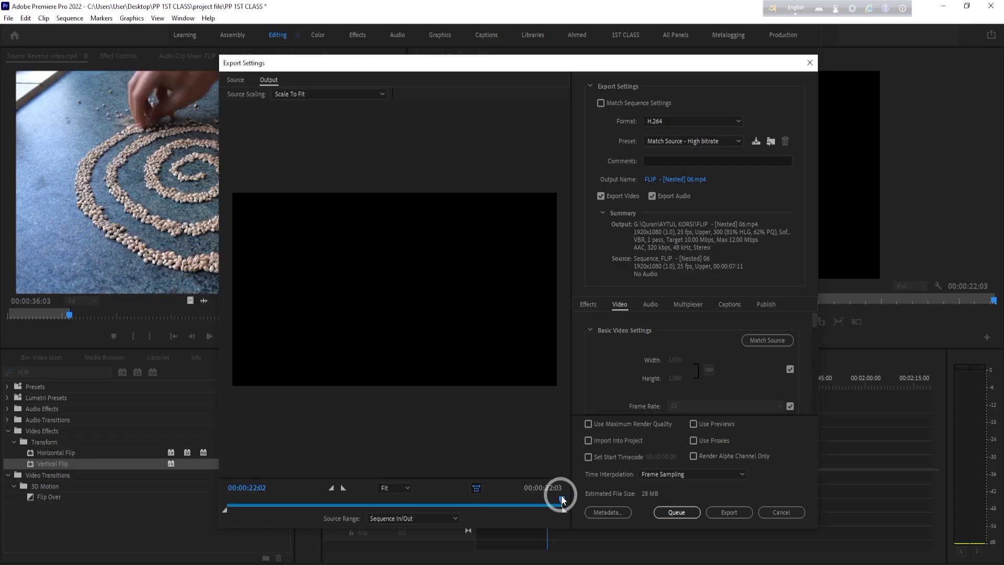
drag(560, 500, 492, 503)
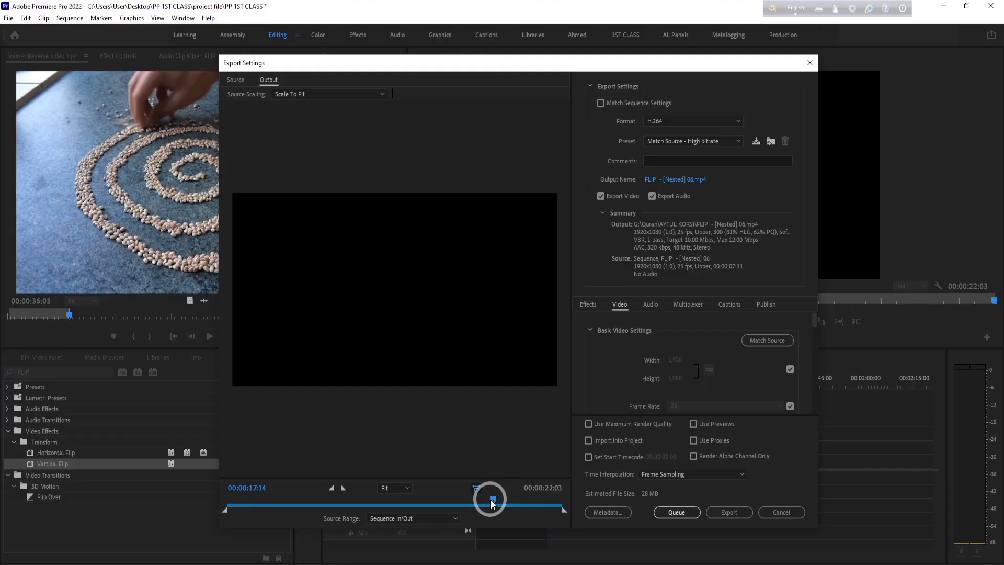
click(789, 512)
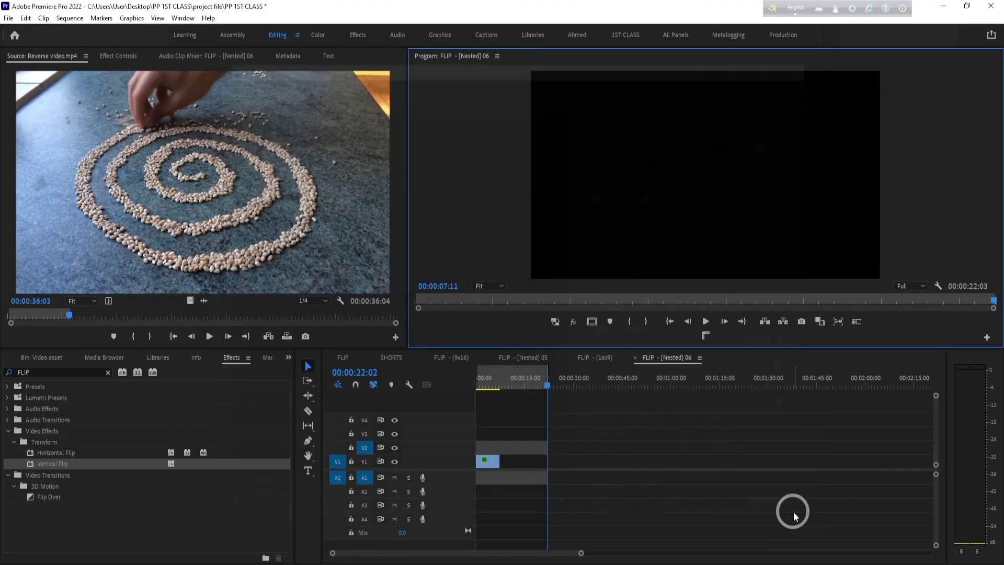
- Mark the Out point at the end of the horse clip on V1 and place the playhead at 00:00:07:08
drag(547, 375, 497, 390)
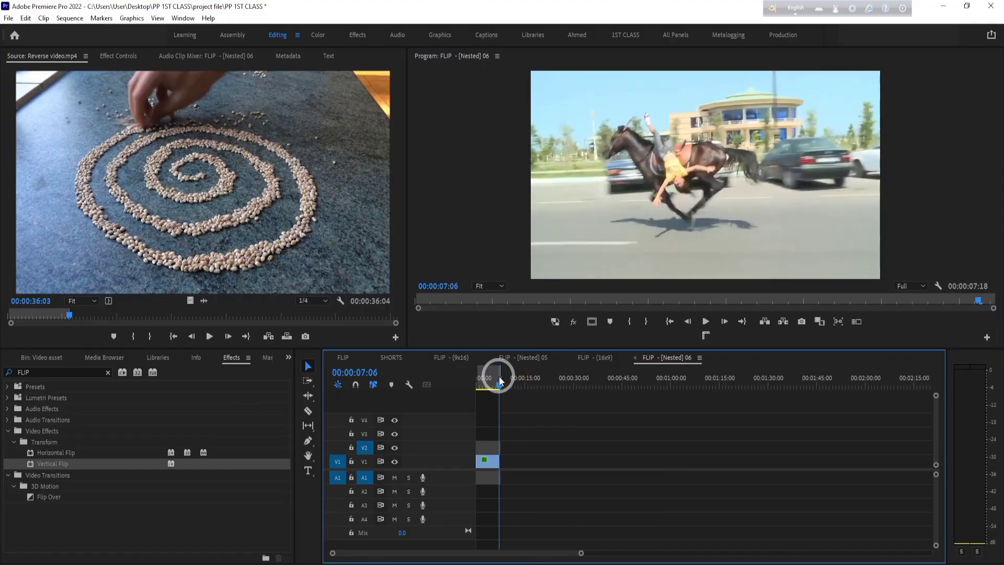
drag(581, 552, 497, 551)
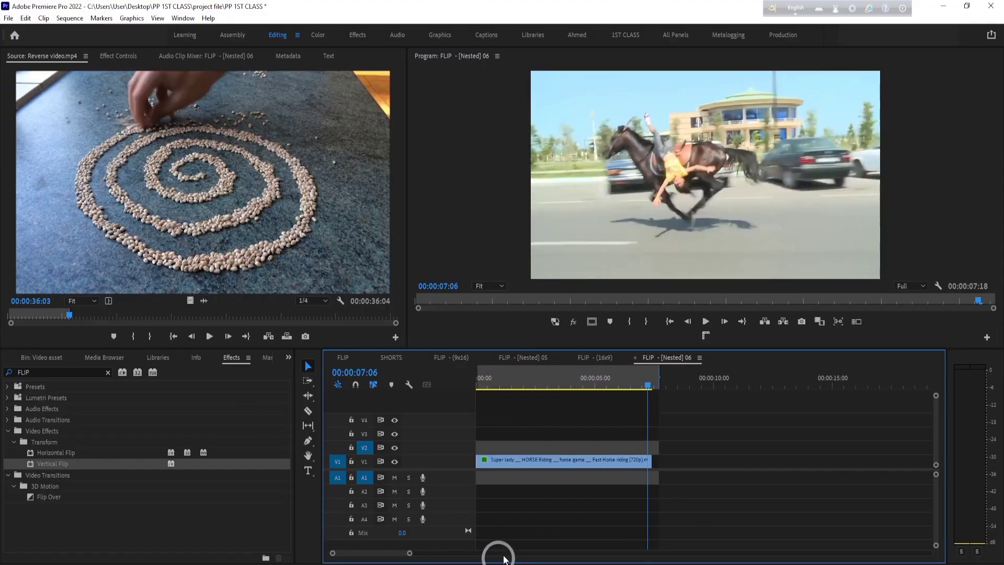
click(646, 377)
drag(647, 376, 645, 389)
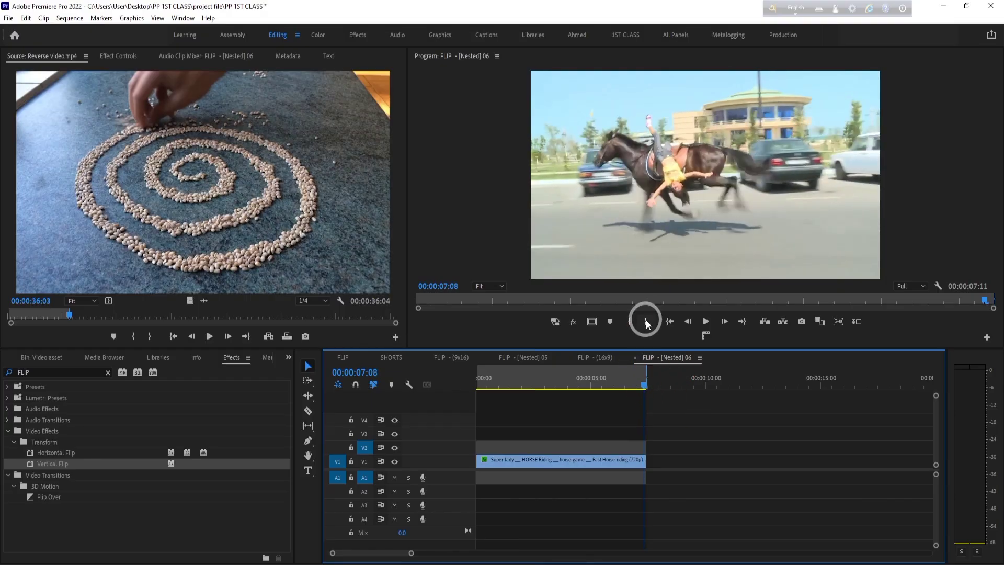
- Check the shortened range in the media export settings and close them without exporting
key(ctrl)
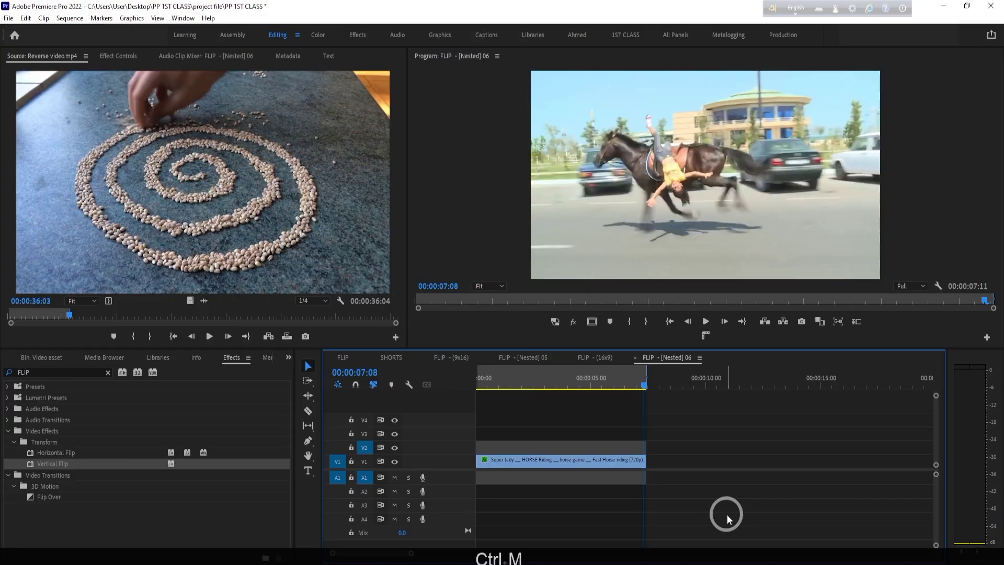
key(ctrl+m)
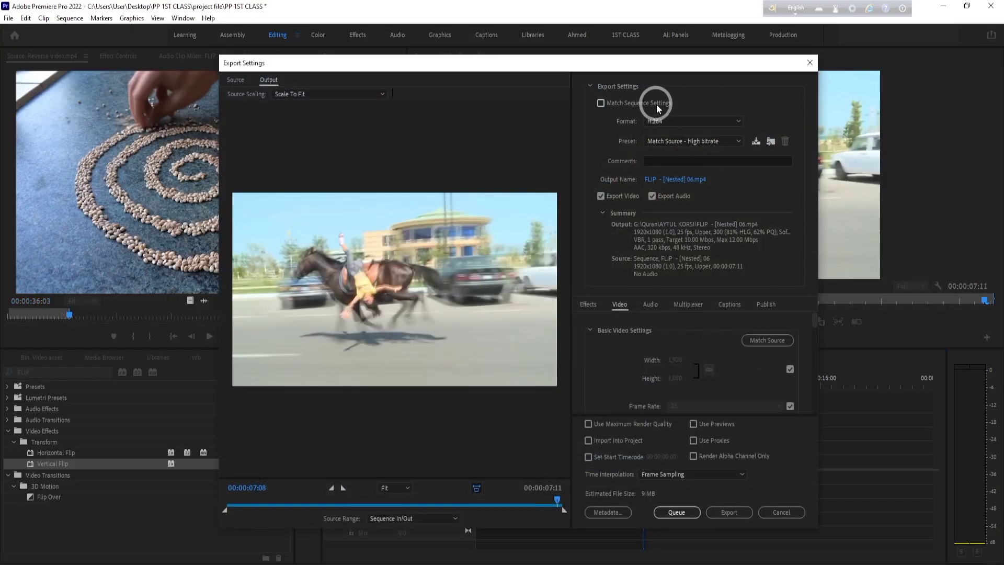
click(810, 63)
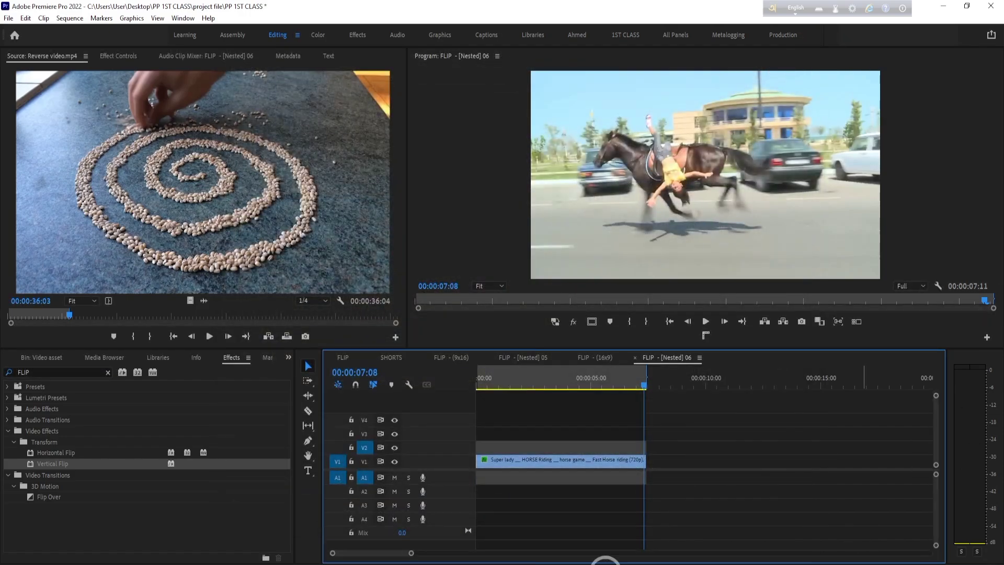
- Select video (1080p).mp4 in the Video asset bin and open the SHORTS sequence's media export settings, keeping H.264 as the format
click(45, 357)
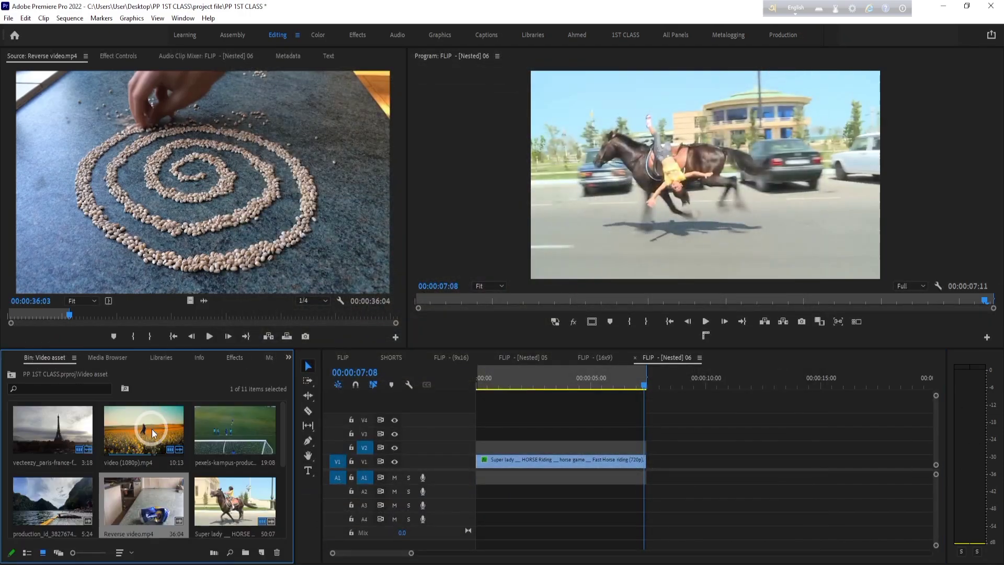
drag(153, 433, 481, 382)
key(ctrl+m)
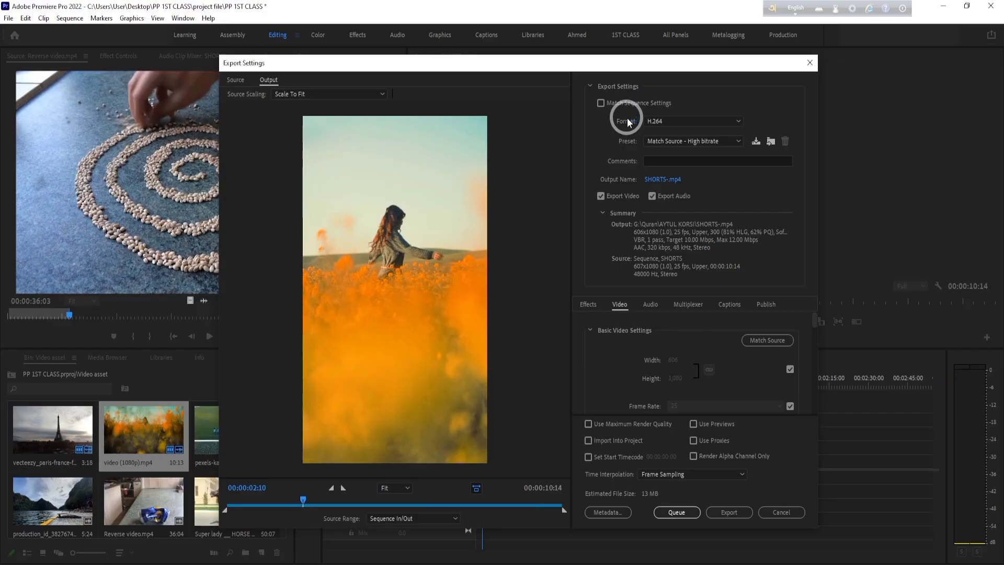
click(734, 119)
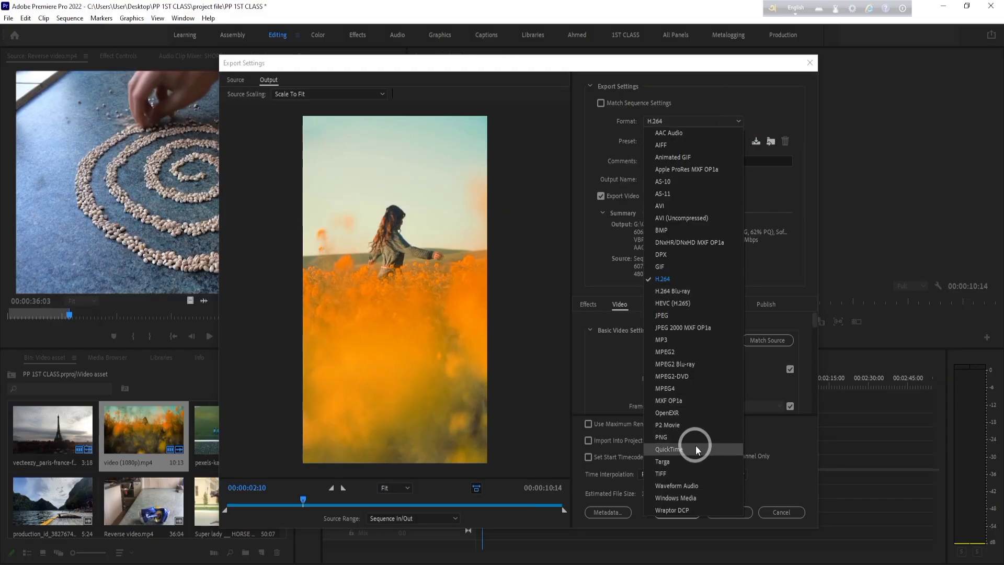
click(673, 278)
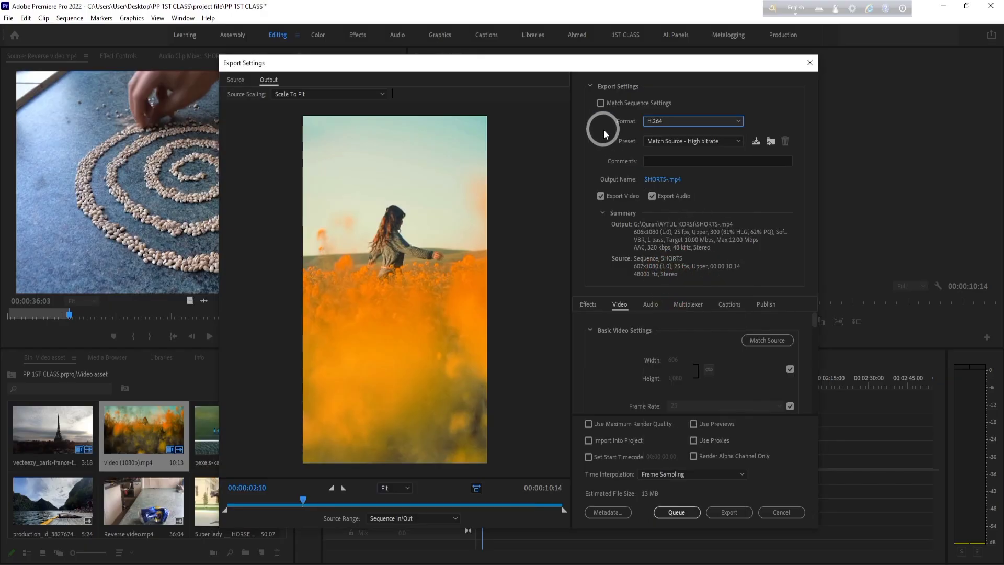
- Browse the H.264 export presets and choose High Quality 2160p 4K for the SHORTS sequence
click(738, 141)
scroll(691, 491, down, 3)
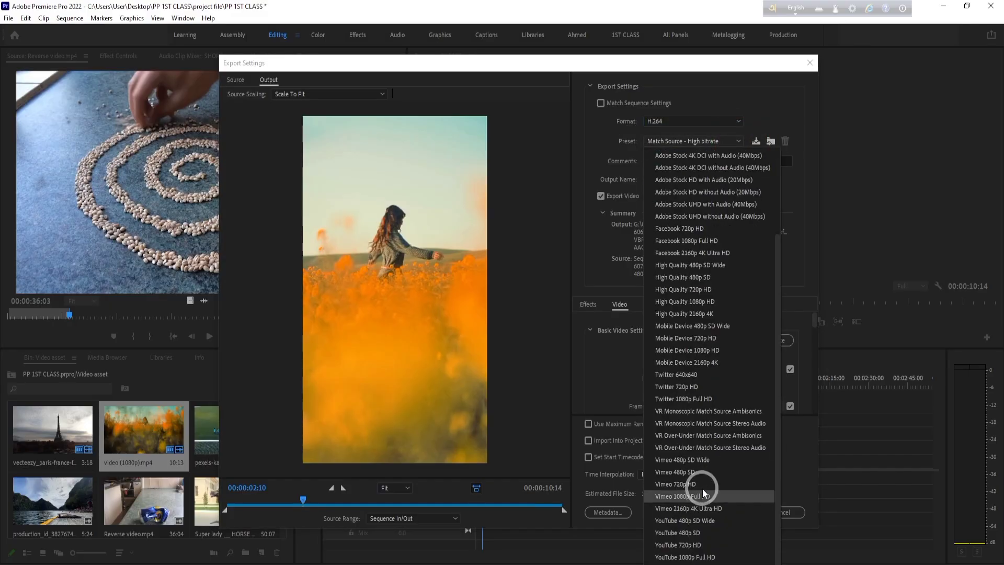
scroll(703, 491, up, 3)
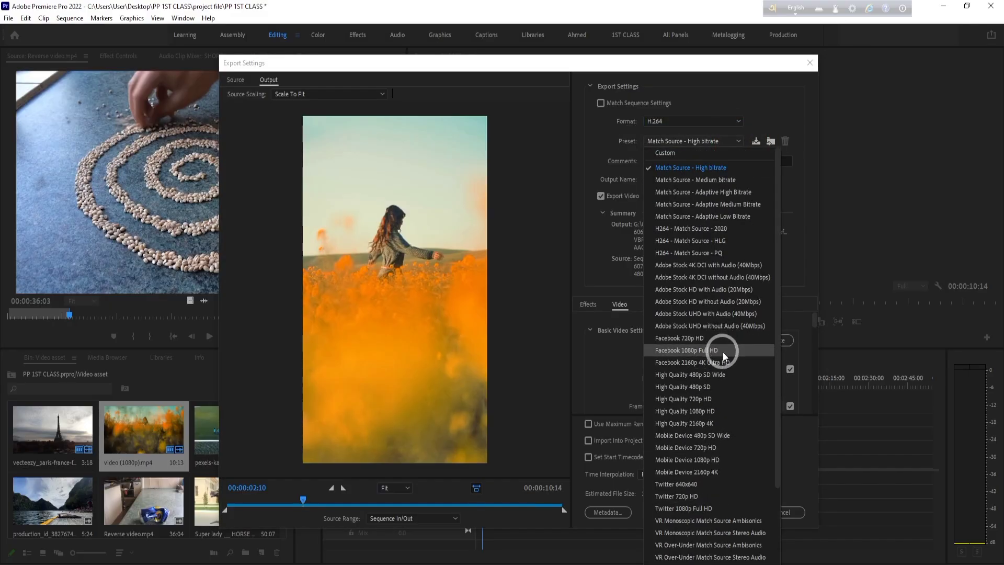
scroll(722, 353, down, 3)
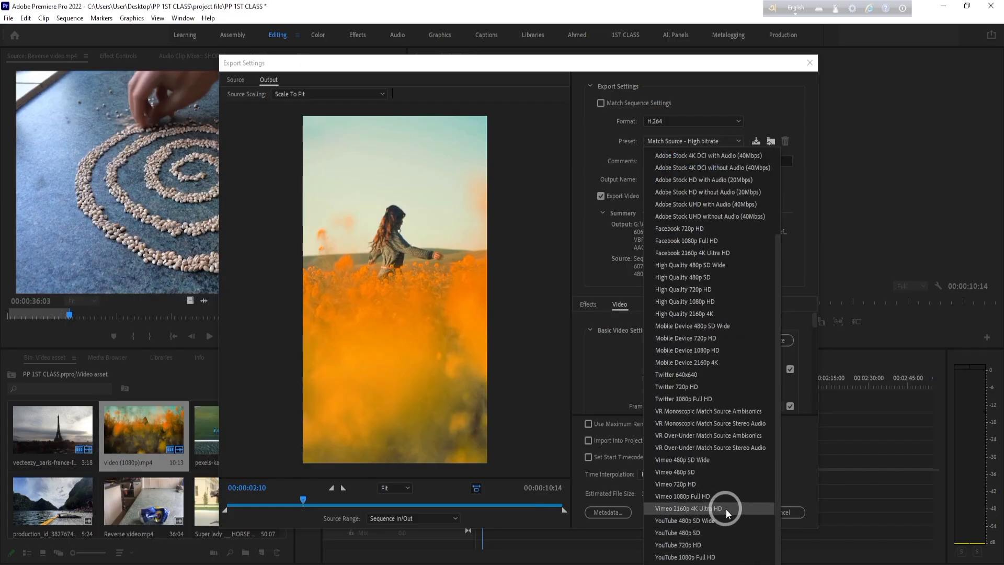
scroll(732, 551, up, 3)
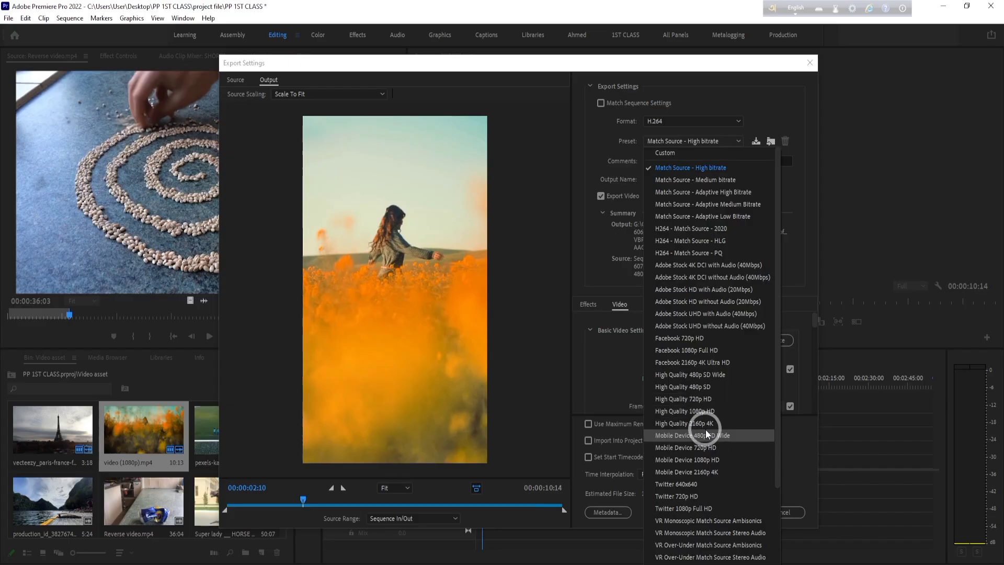
click(703, 427)
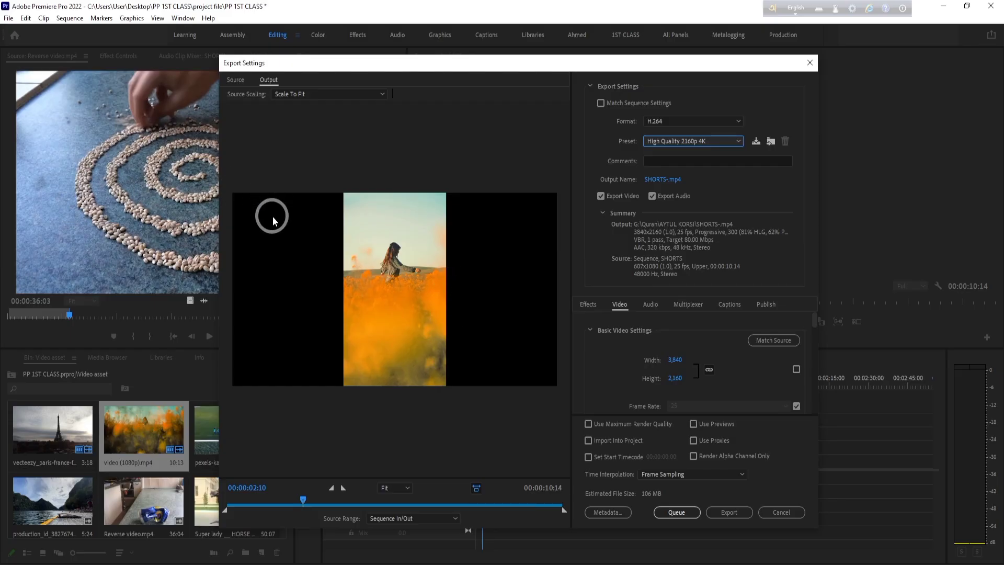
- Set the export preset to Match Source - High bitrate and raise the maximum bitrate to 47.38 Mbps
click(737, 140)
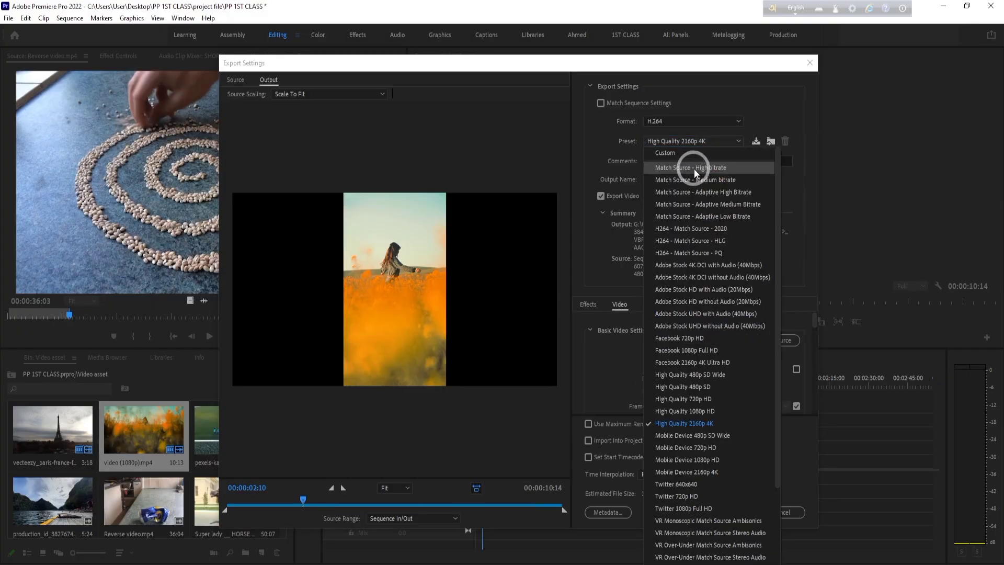
click(694, 168)
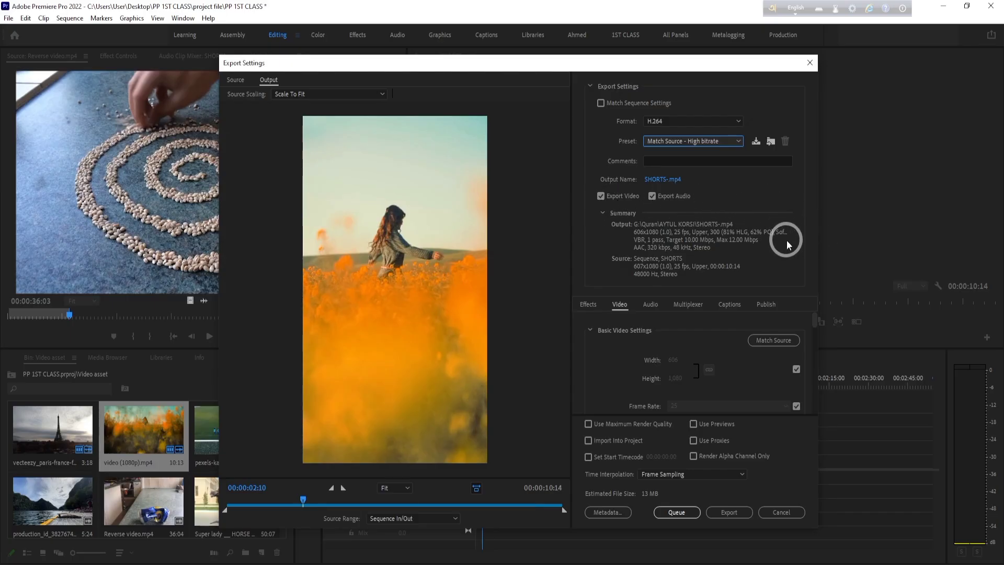
scroll(732, 394, down, 5)
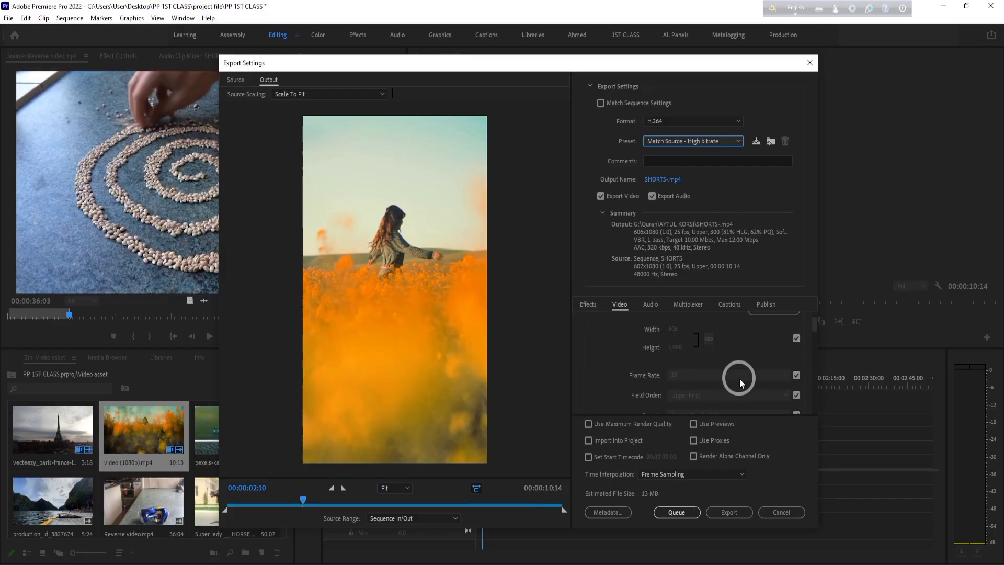
scroll(745, 380, down, 6)
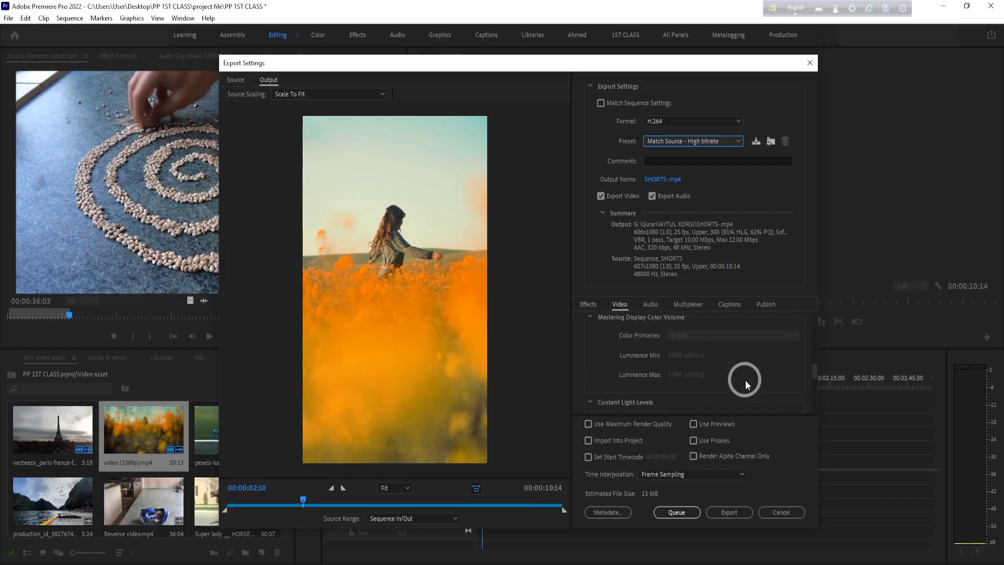
scroll(745, 383, down, 1)
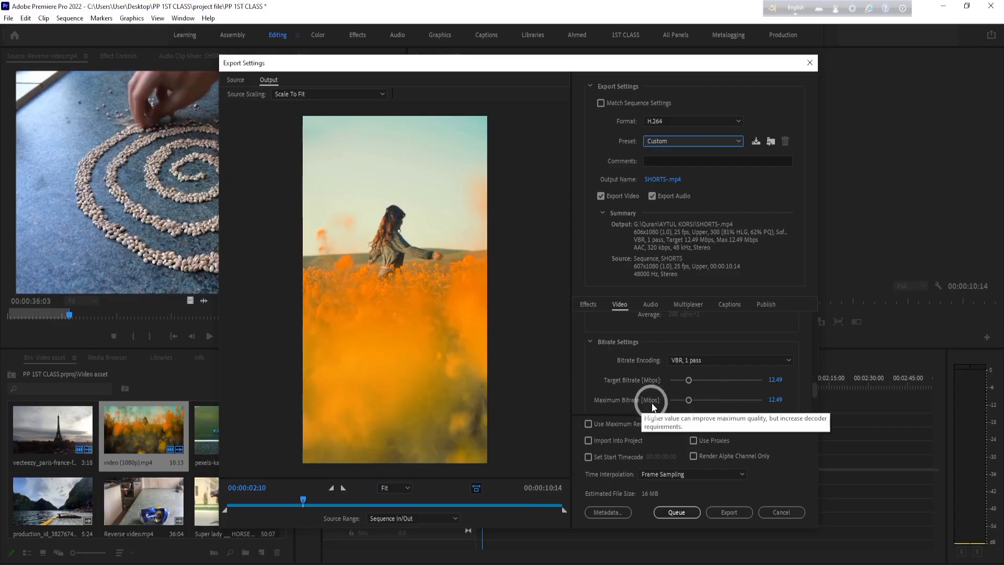
click(688, 401)
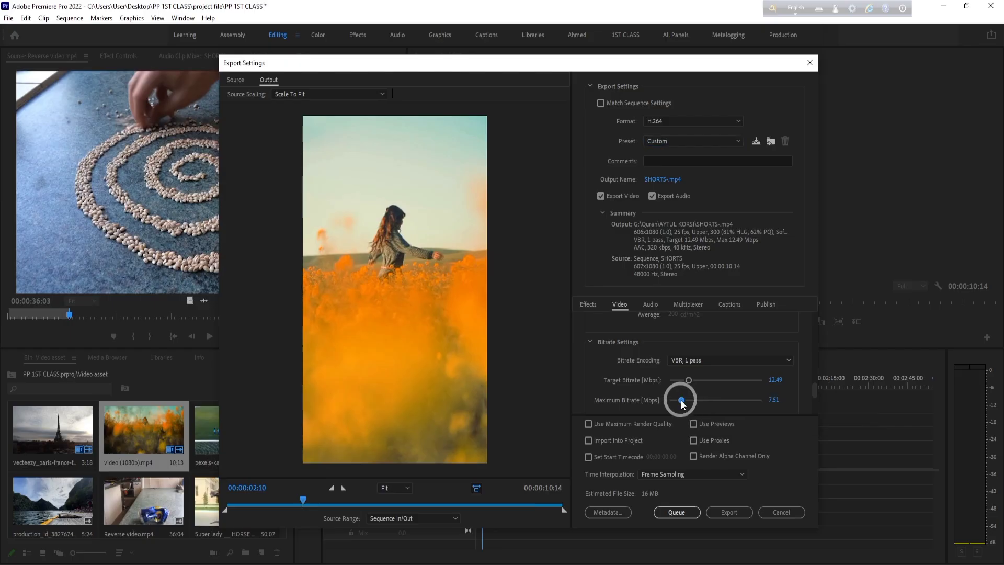
drag(681, 402, 739, 401)
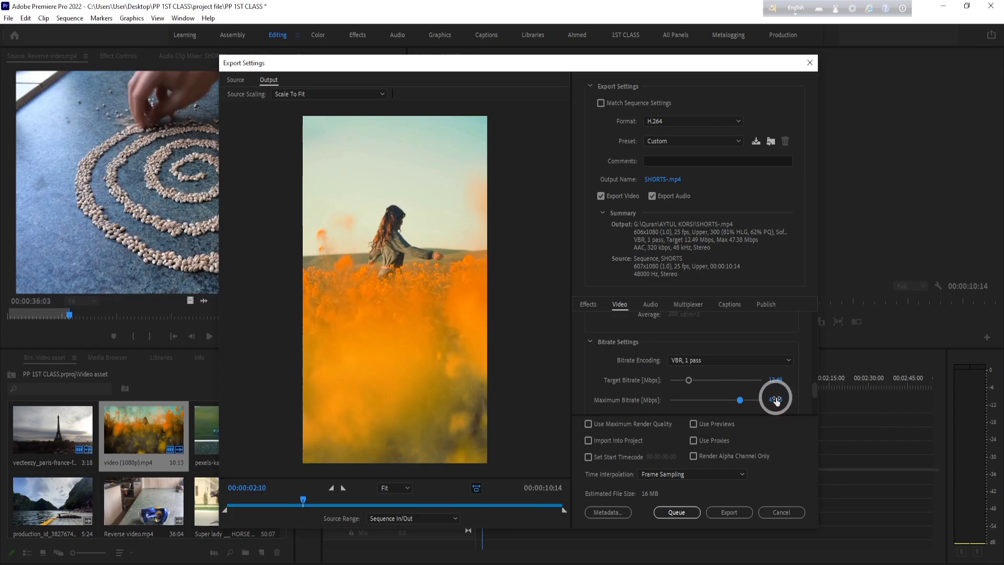
- Choose the High Quality 1080p HD preset and change its bitrate encoding to VBR, 1 pass
click(737, 140)
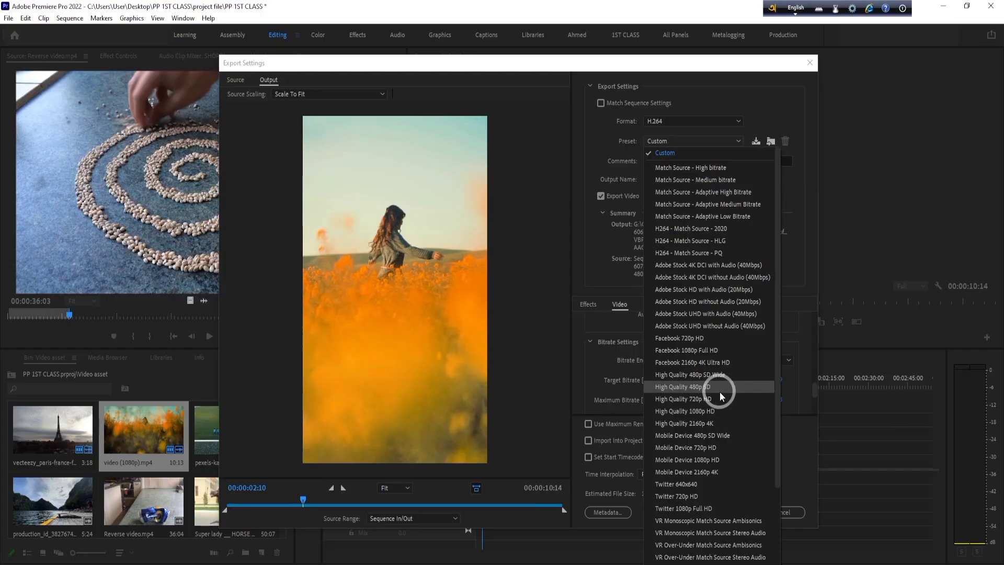
click(719, 411)
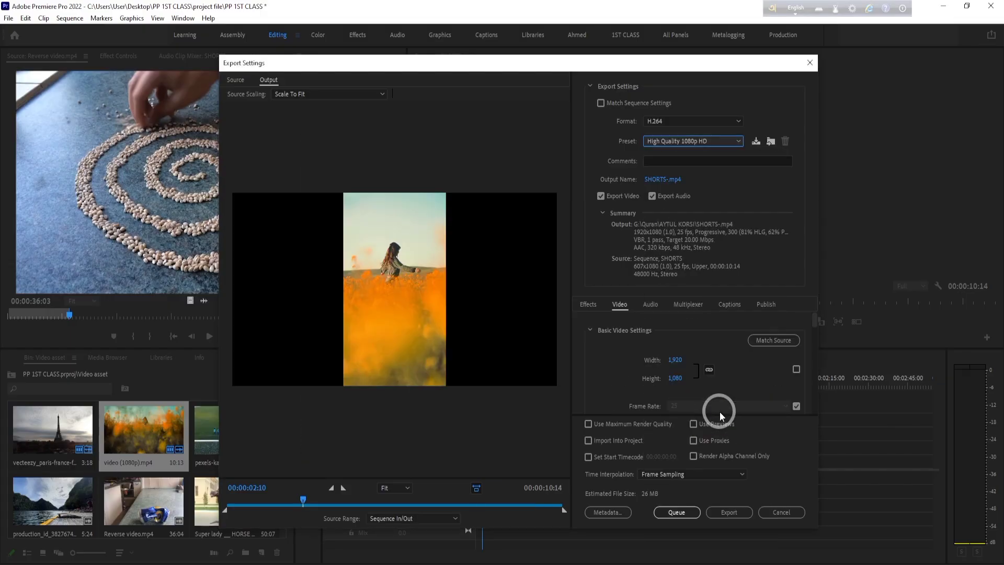
scroll(751, 368, down, 10)
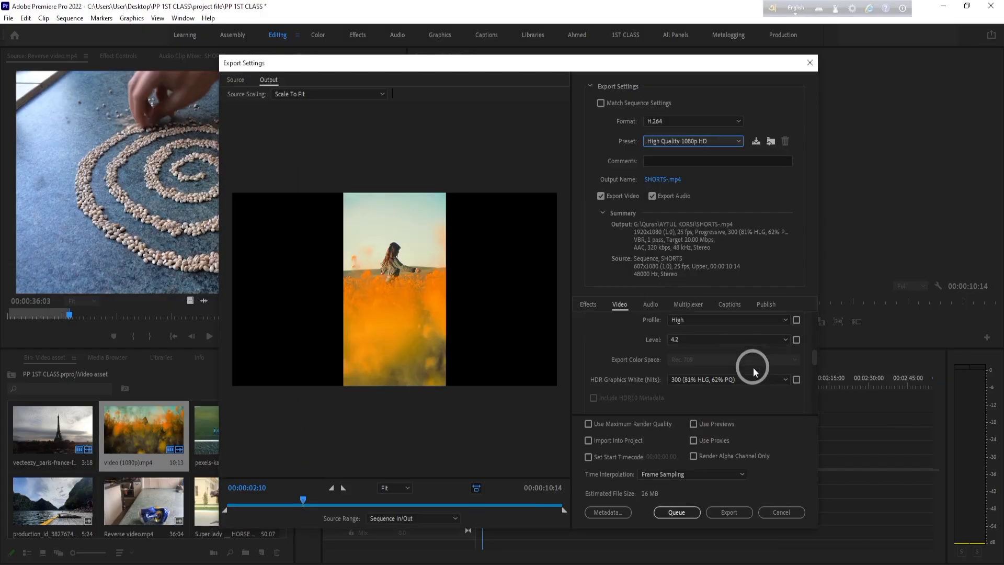
scroll(755, 387, down, 2)
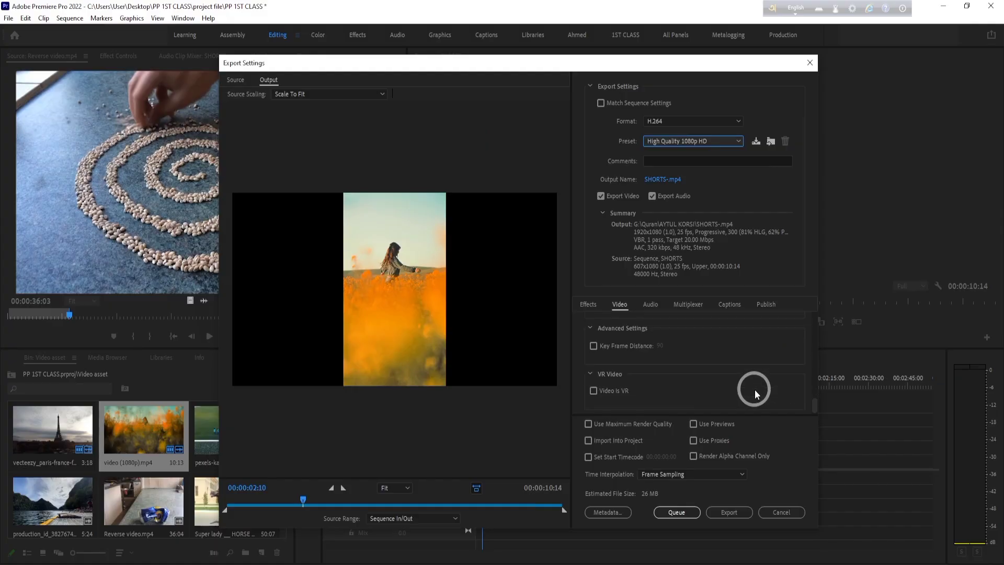
scroll(751, 372, up, 3)
scroll(757, 372, up, 1)
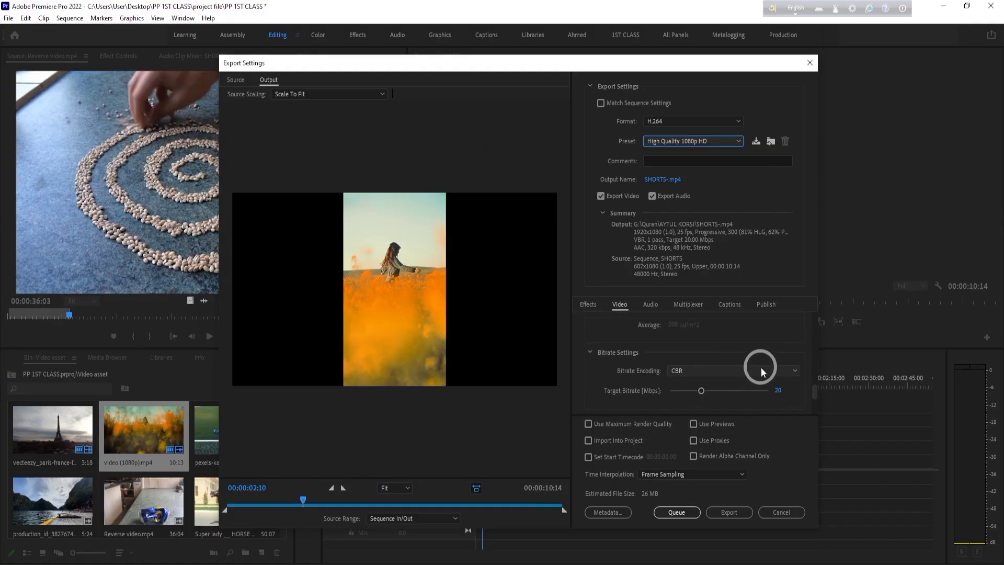
click(763, 371)
click(764, 393)
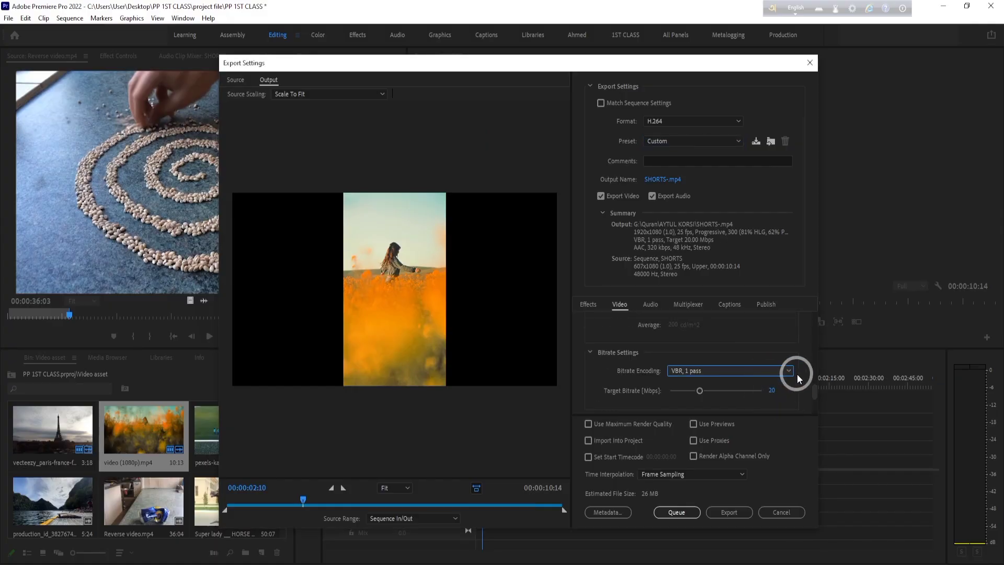
- Examine the export's encoding, colour, bitrate and advanced video settings
scroll(793, 353, down, 2)
scroll(798, 347, up, 2)
scroll(798, 347, down, 2)
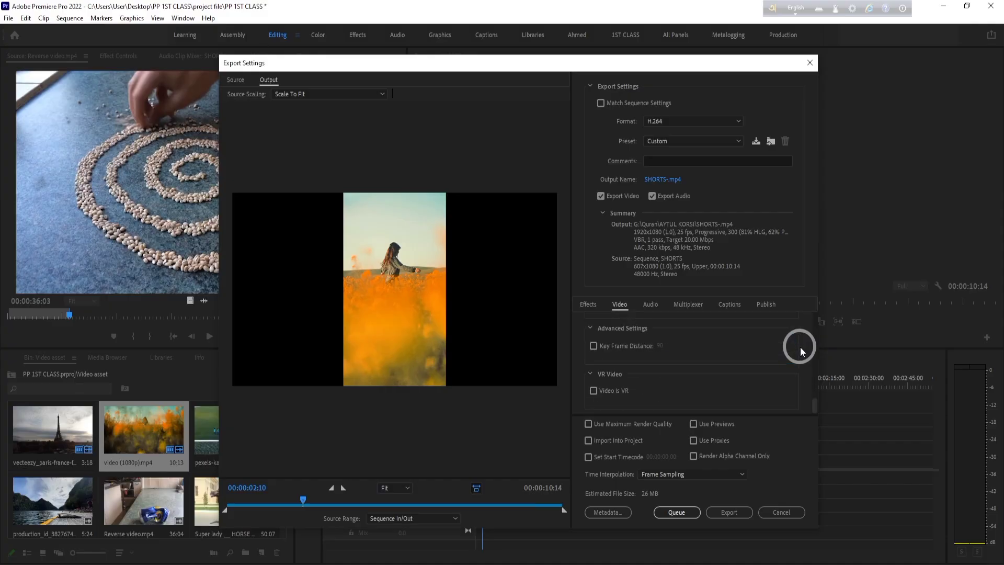
scroll(800, 348, up, 5)
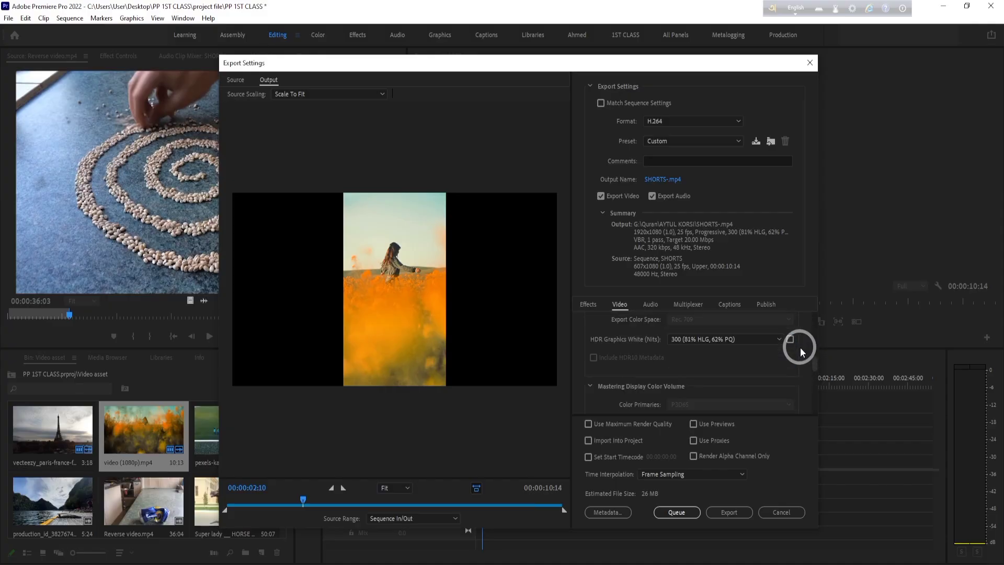
scroll(800, 347, up, 4)
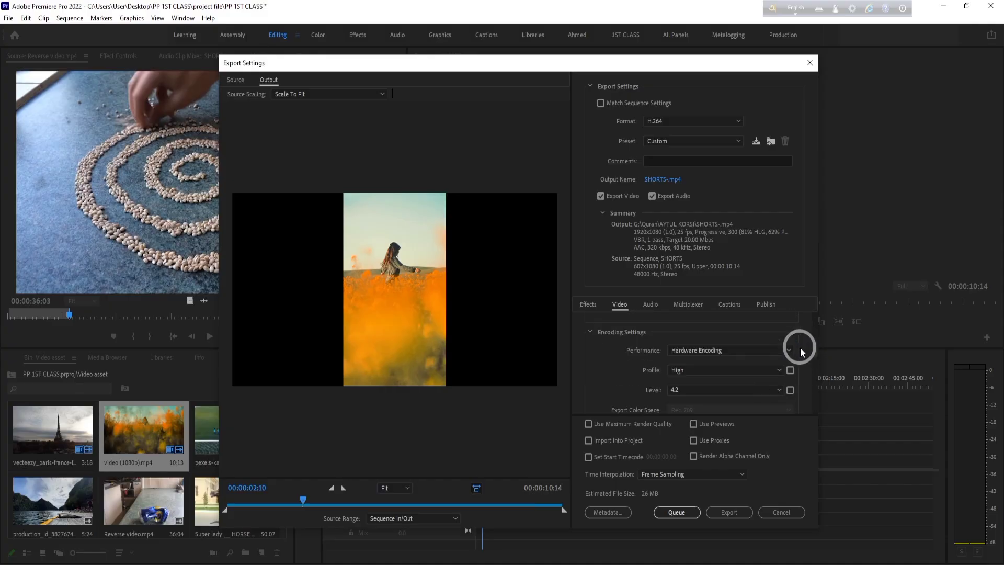
scroll(798, 349, down, 4)
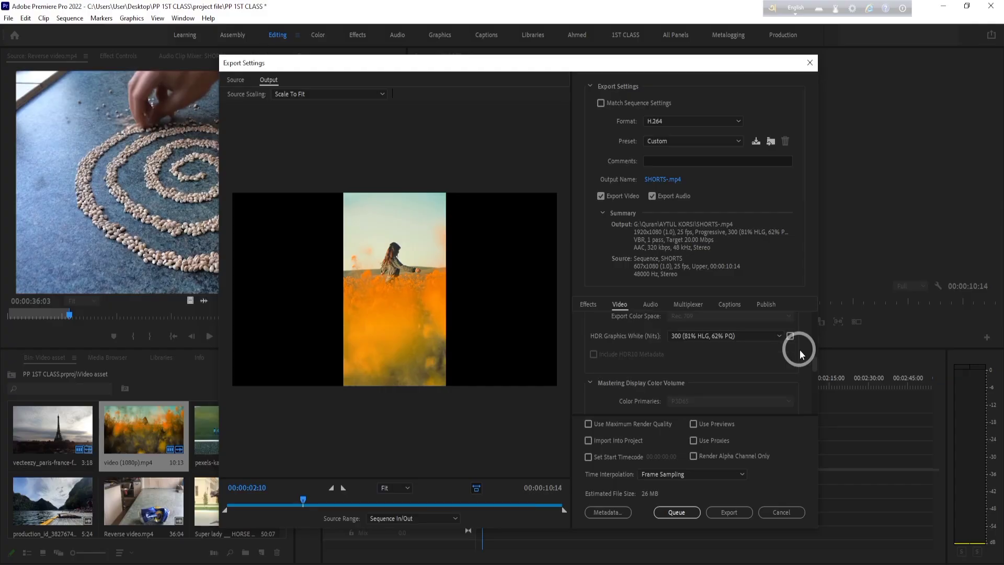
scroll(798, 350, down, 3)
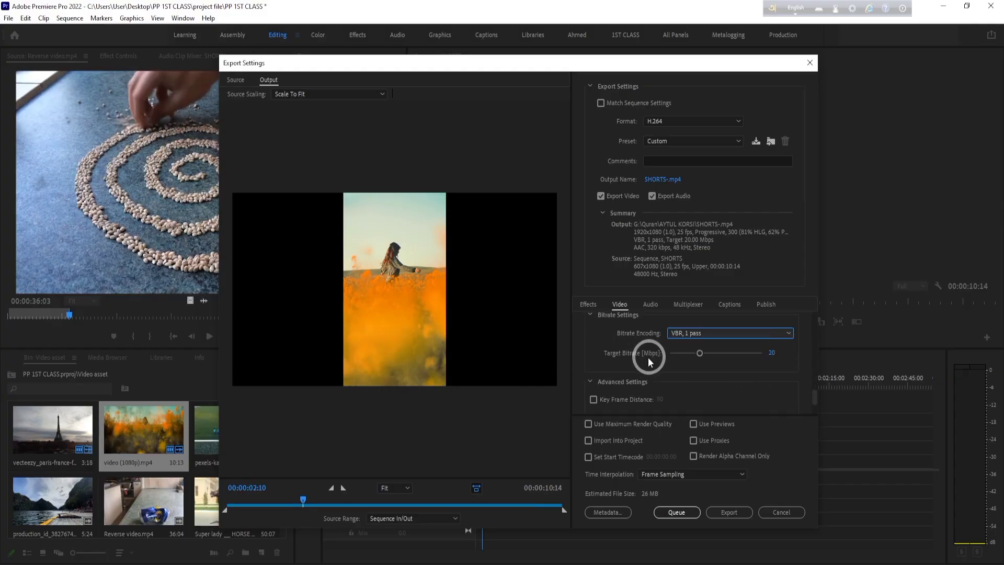
- Set the export preset to Match Source - High bitrate, review its bitrate settings and send the SHORTS export to the Media Encoder queue
click(739, 142)
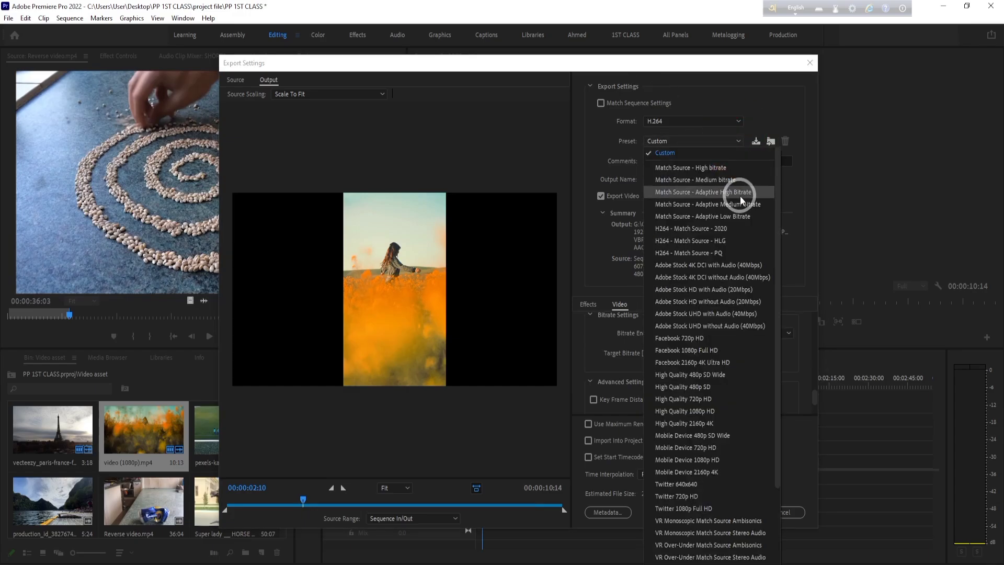
click(736, 167)
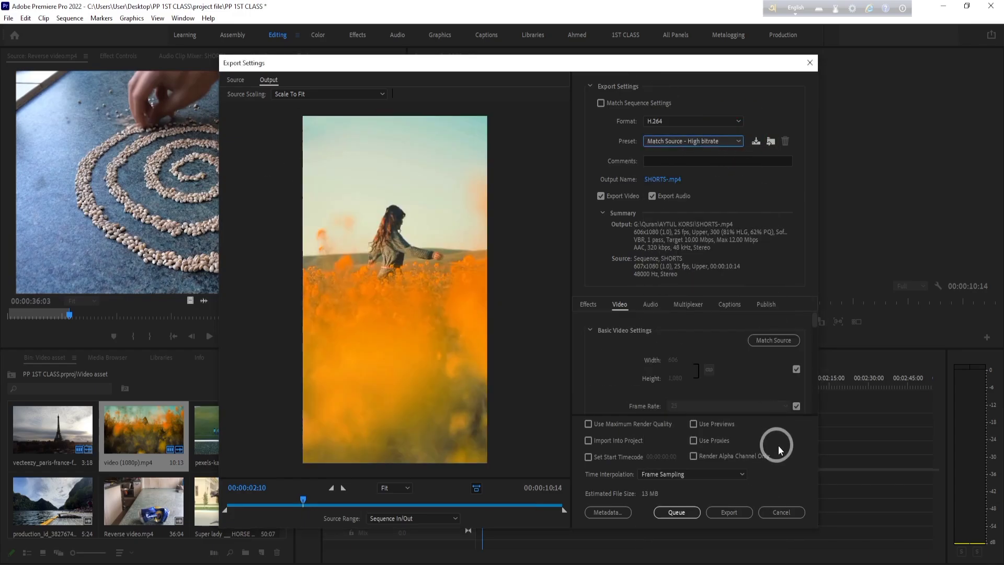
scroll(775, 384, down, 5)
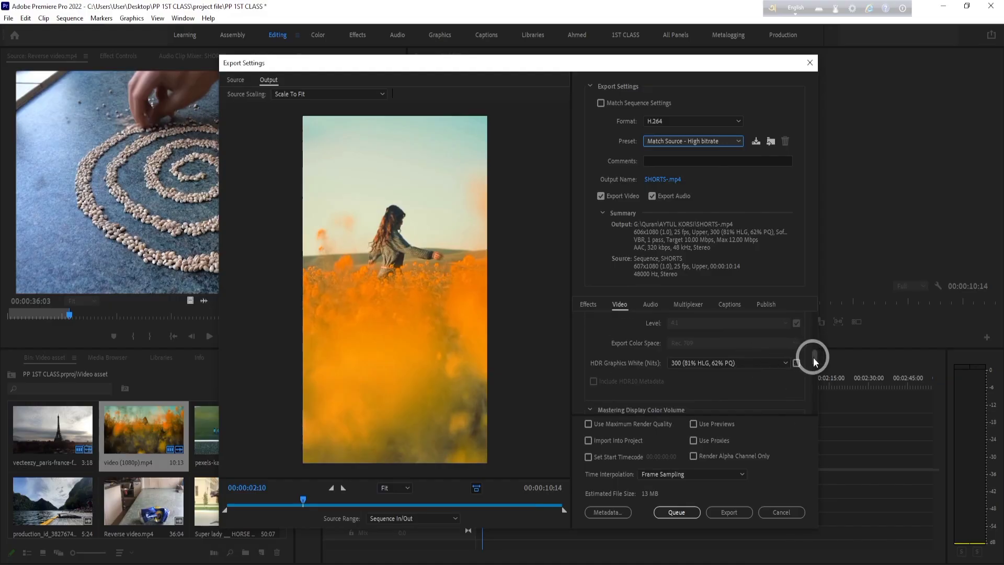
drag(813, 356, 813, 398)
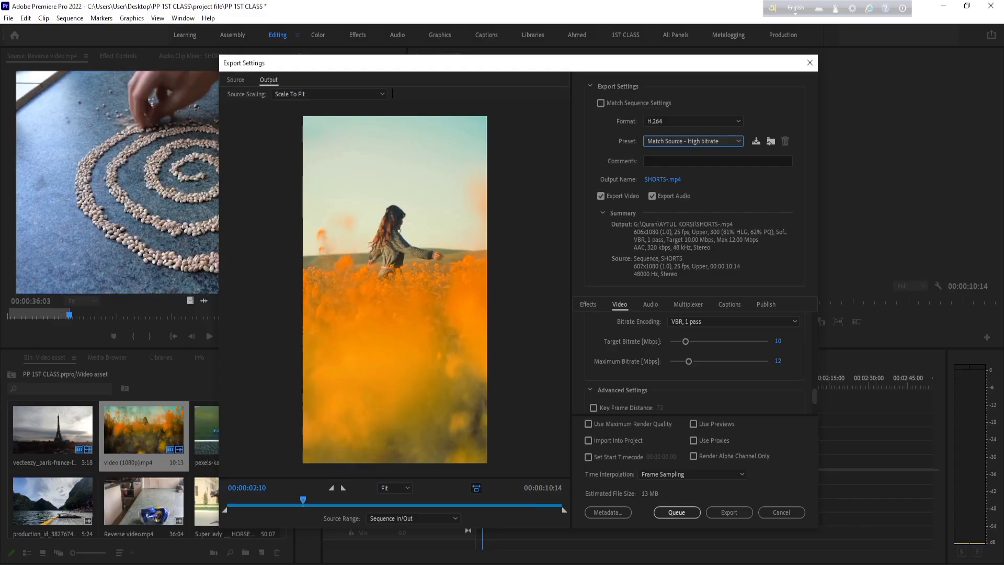
click(677, 512)
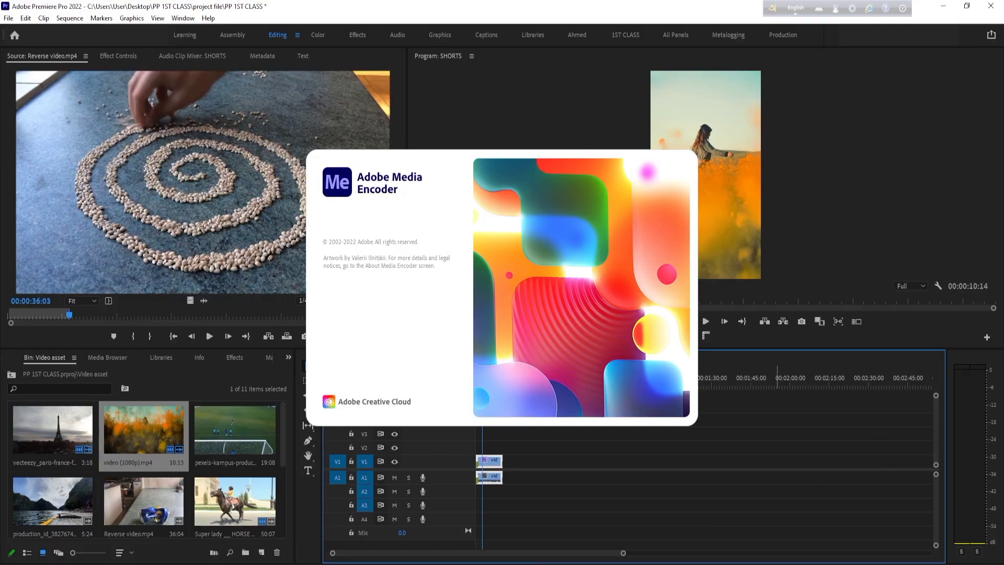
- Switch to the web browser and bring the Google Meet call into view
click(541, 564)
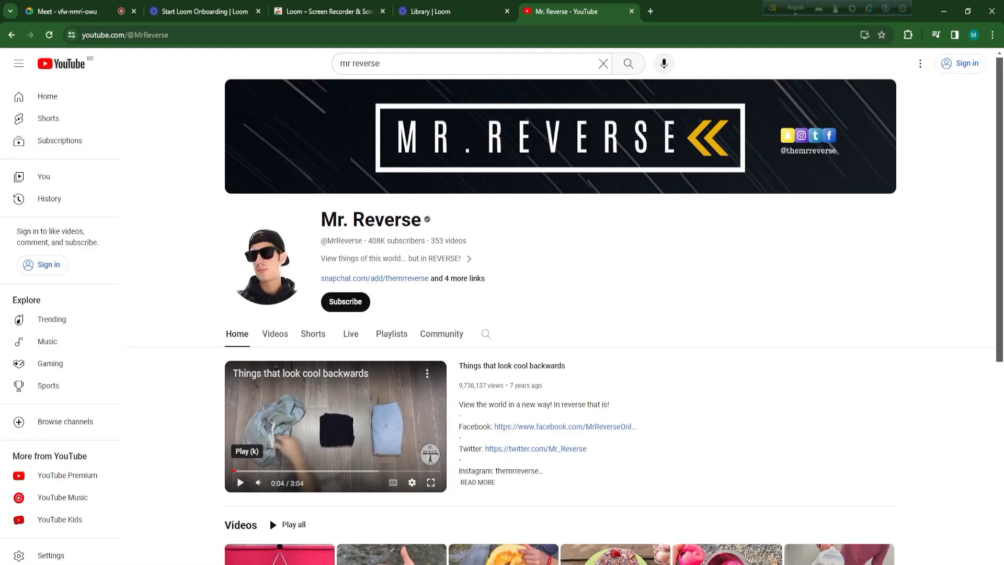
click(70, 11)
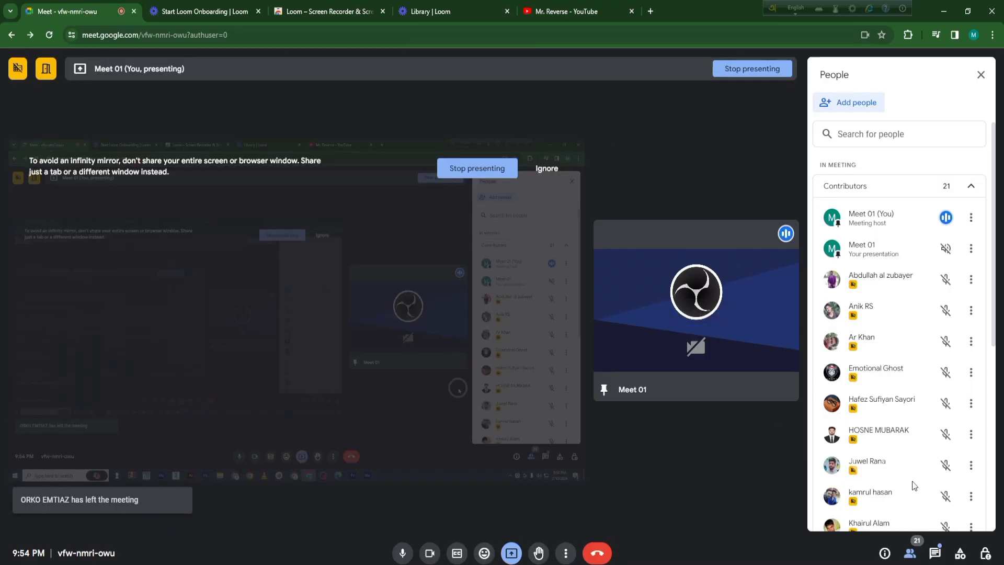